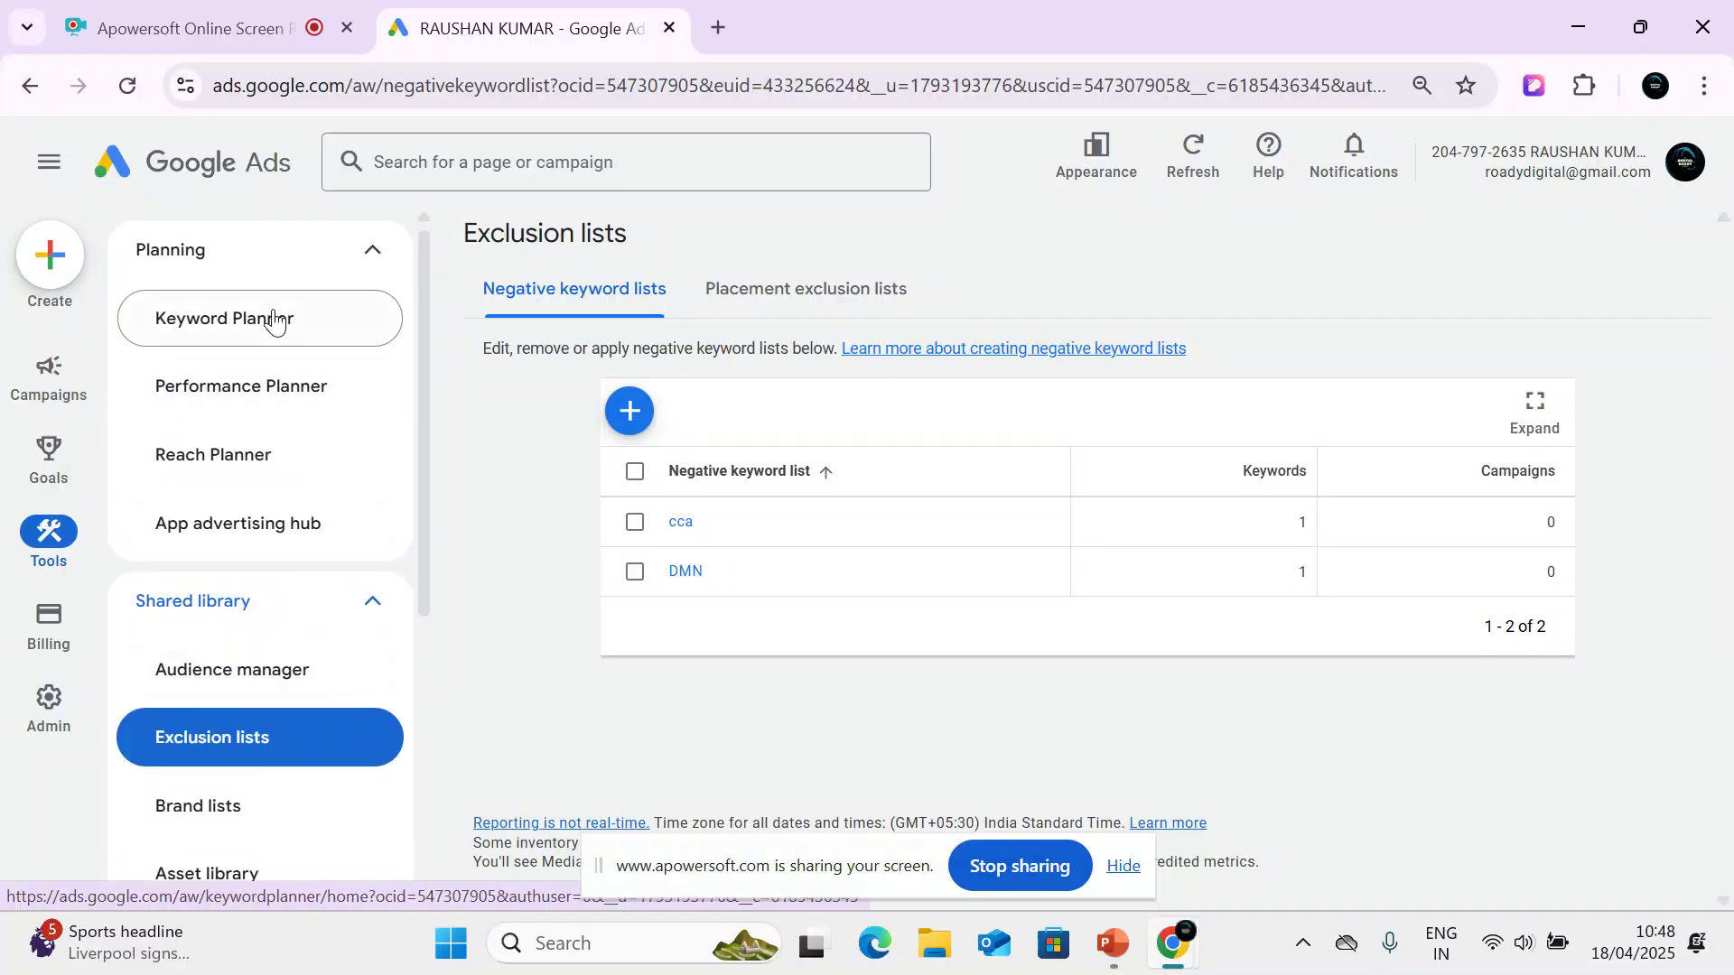
Look over the Keyword Planner and the Audience manager's data sources, and return to the exclusion lists.
left_click(271, 318)
scroll(299, 391, "down", 3)
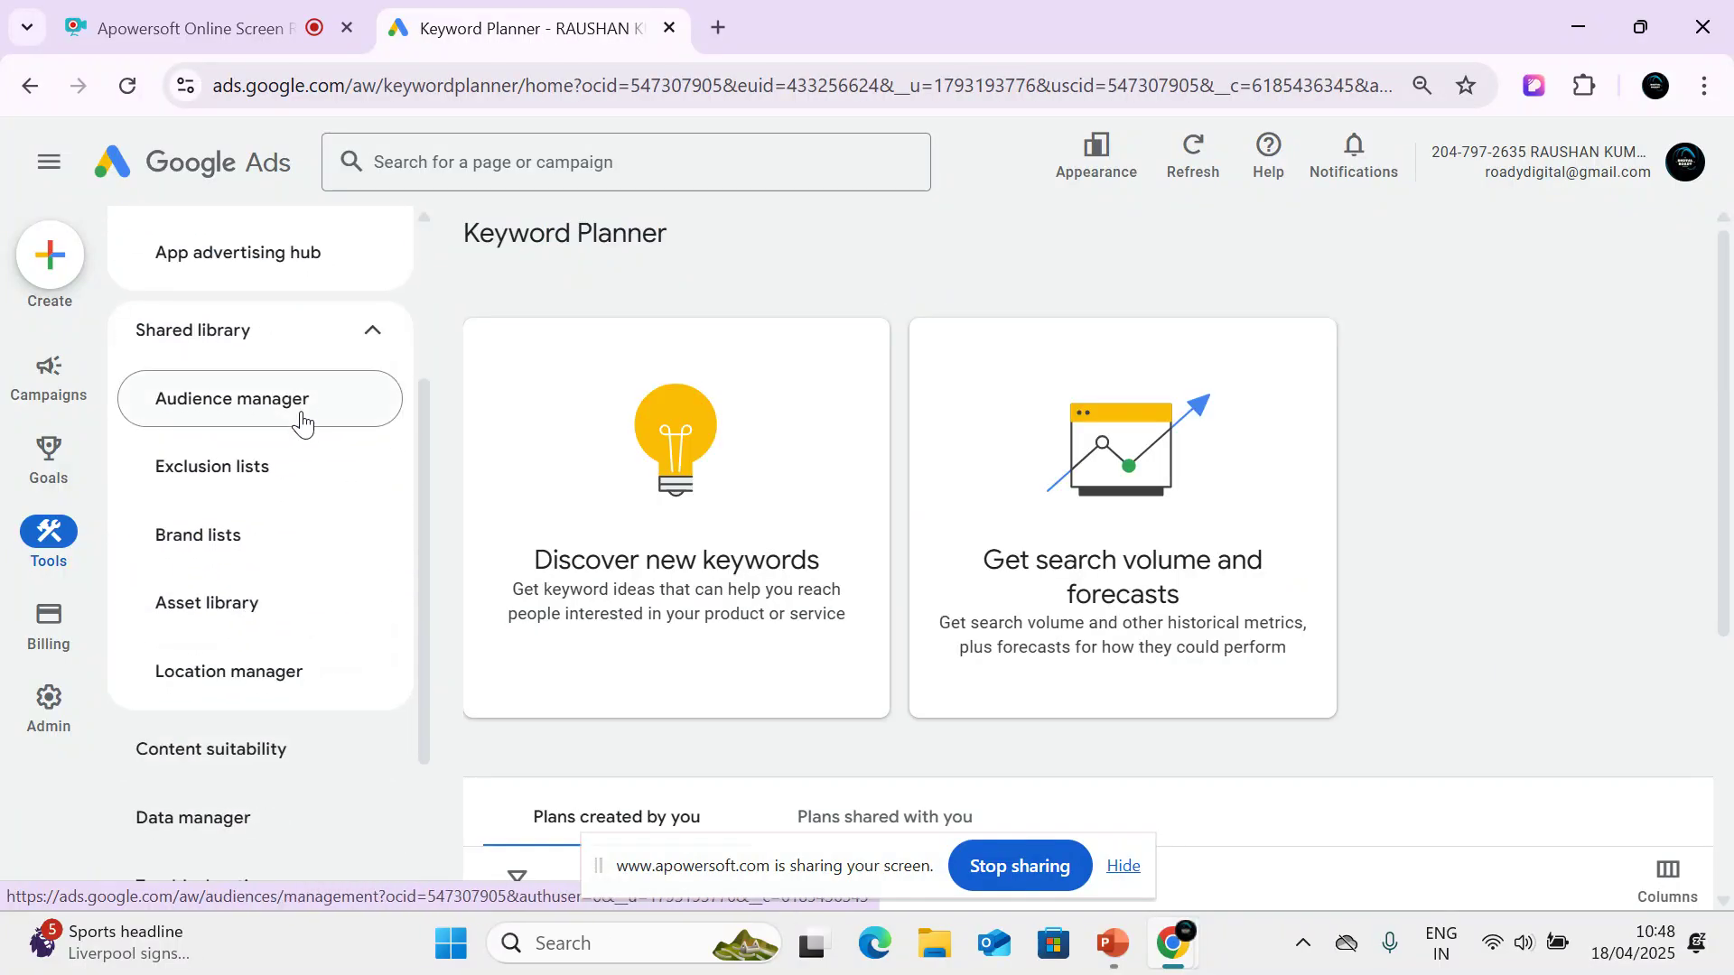
left_click(301, 400)
left_click(1451, 334)
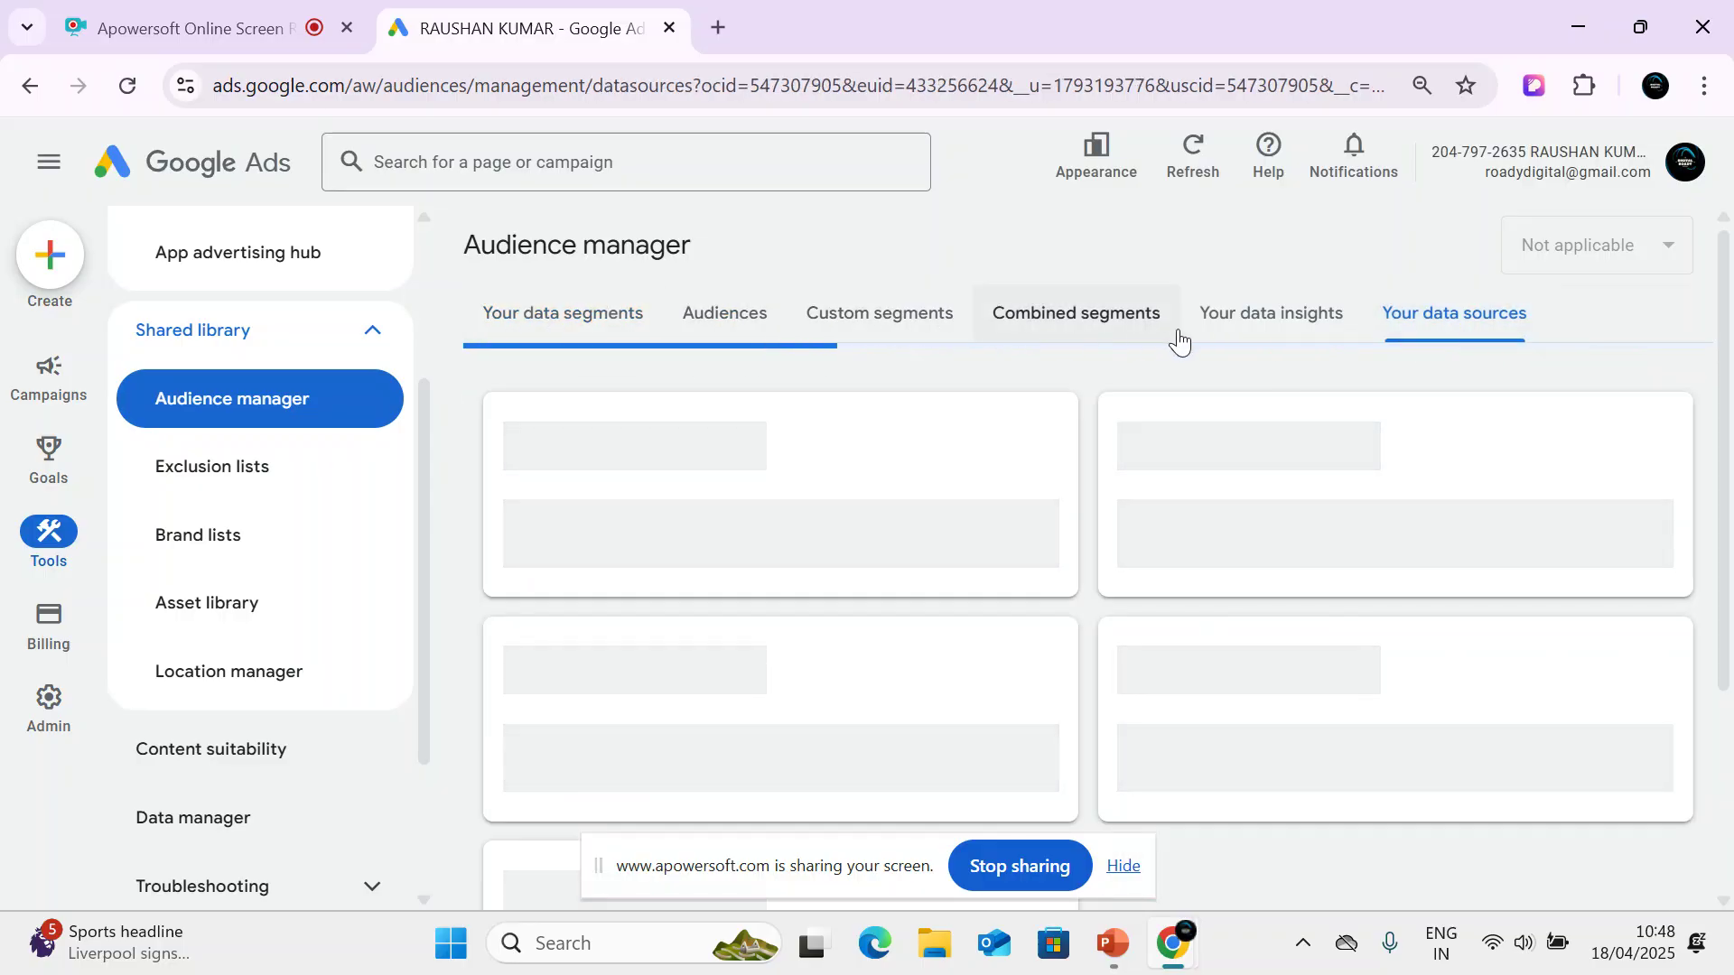
scroll(386, 456, "down", 3)
scroll(386, 456, "up", 2)
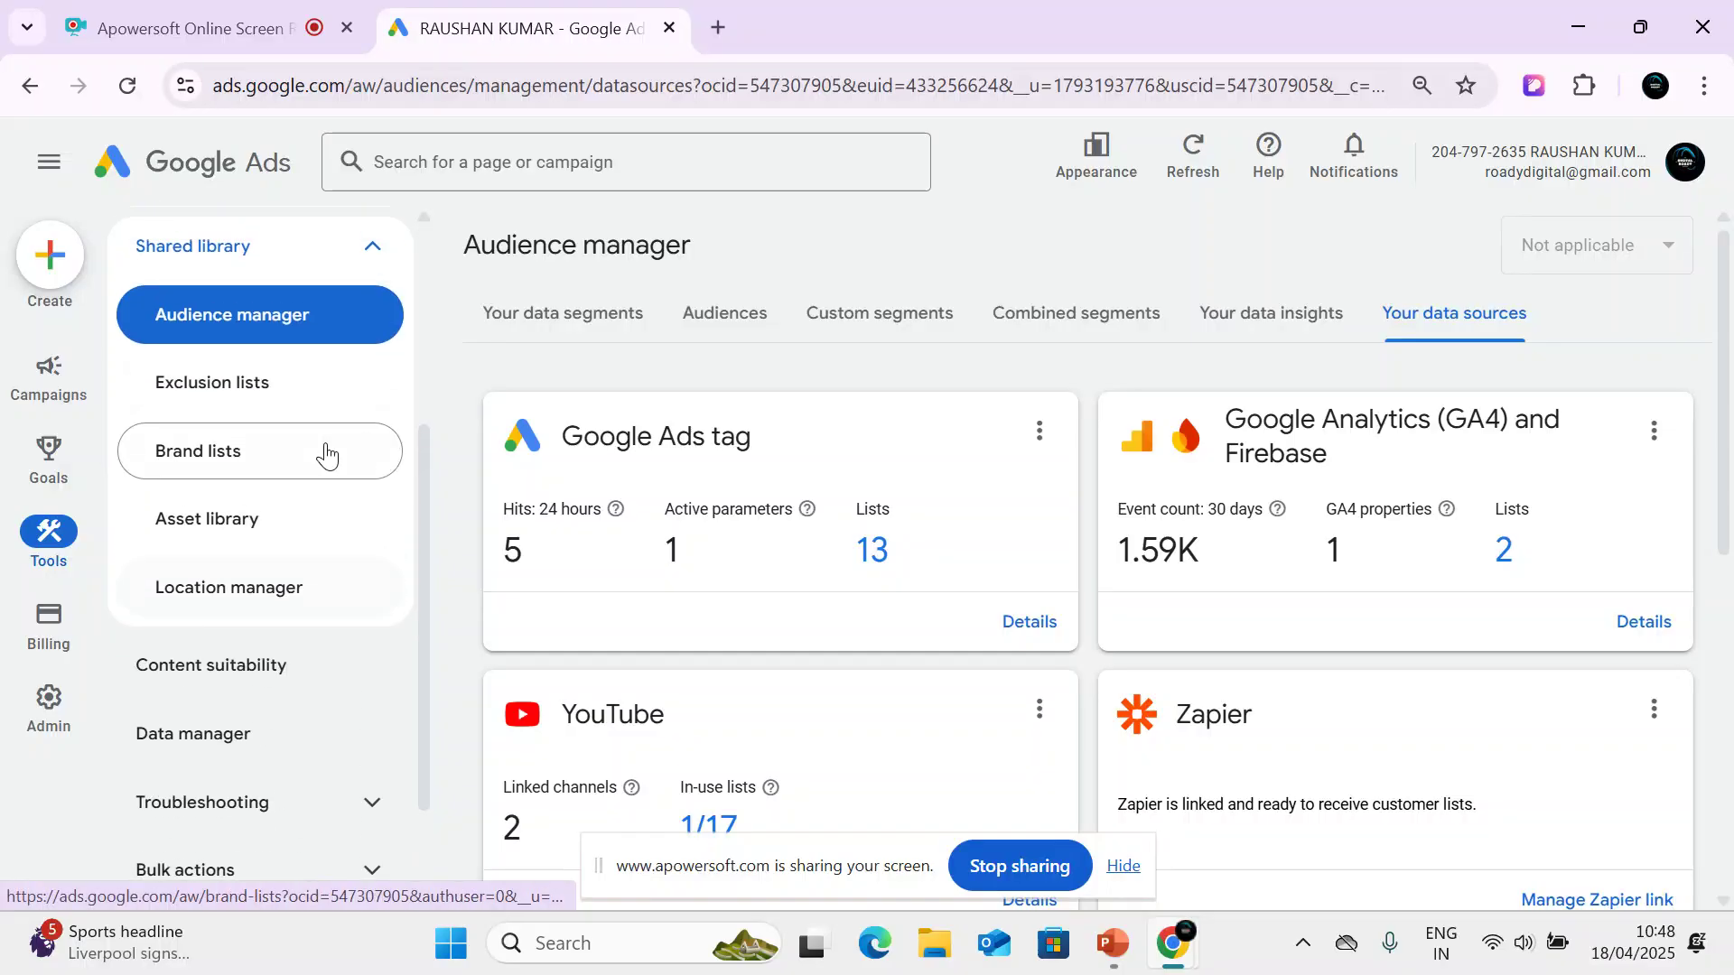
left_click(242, 407)
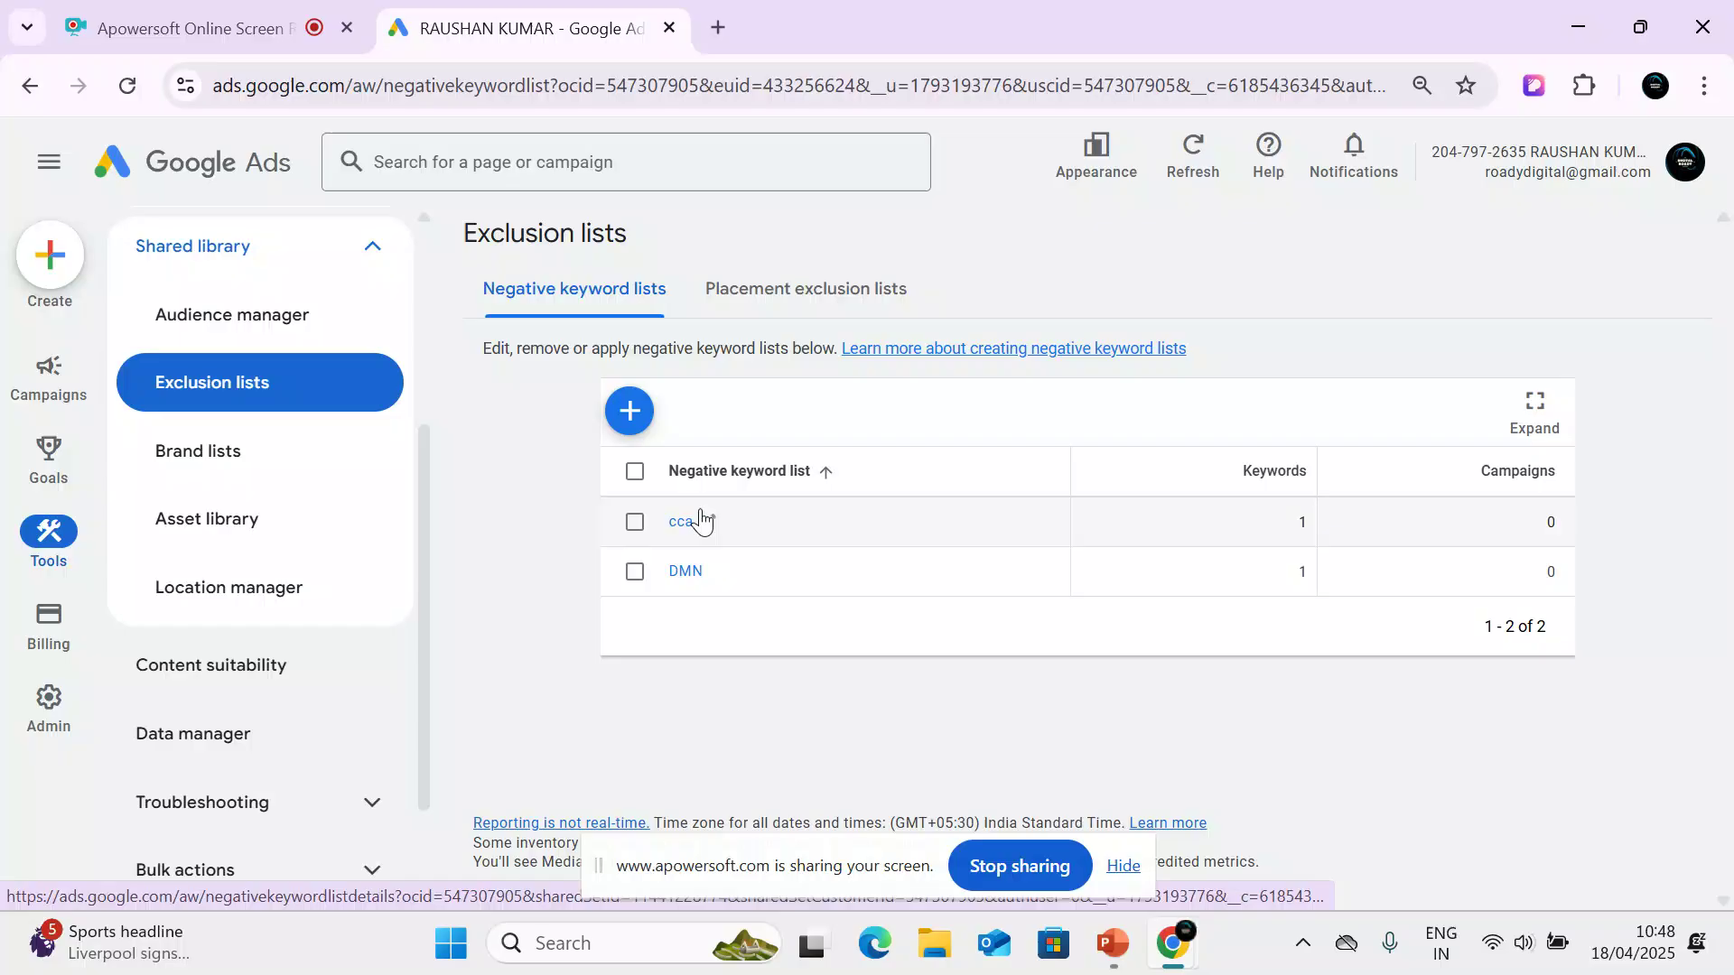
Launch Notepad and dismiss its missing-file message to get an empty document.
key("super+r")
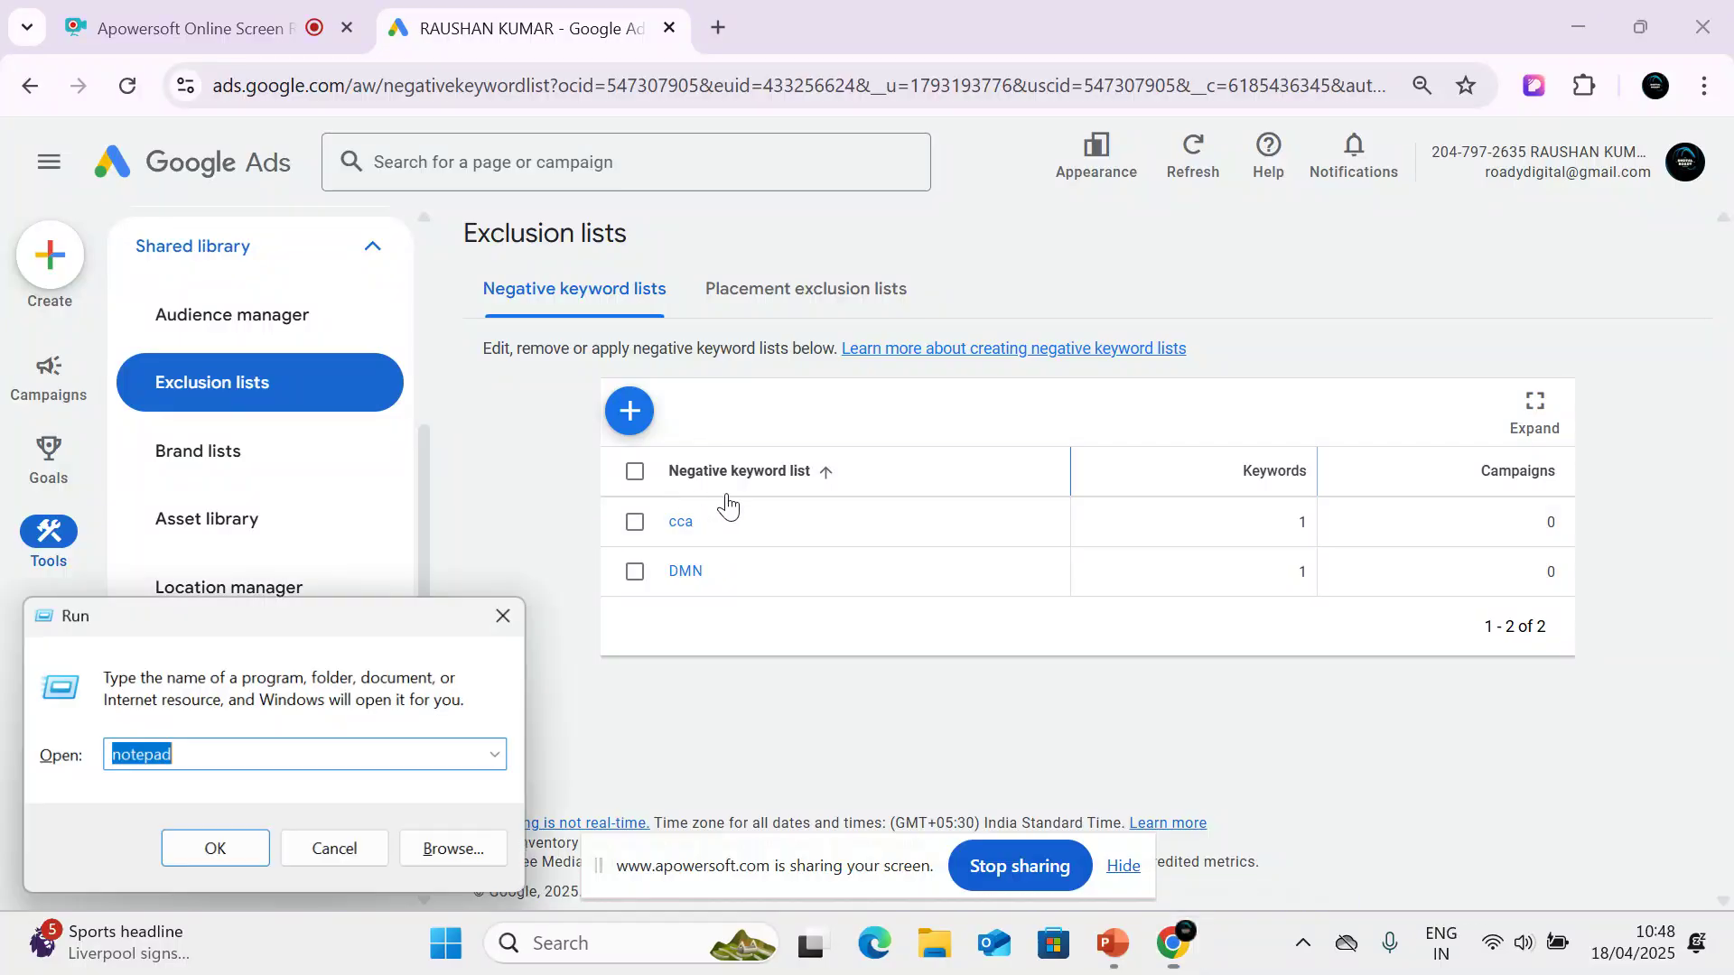
type("notpad")
key("Return")
key("Return")
type("notepad")
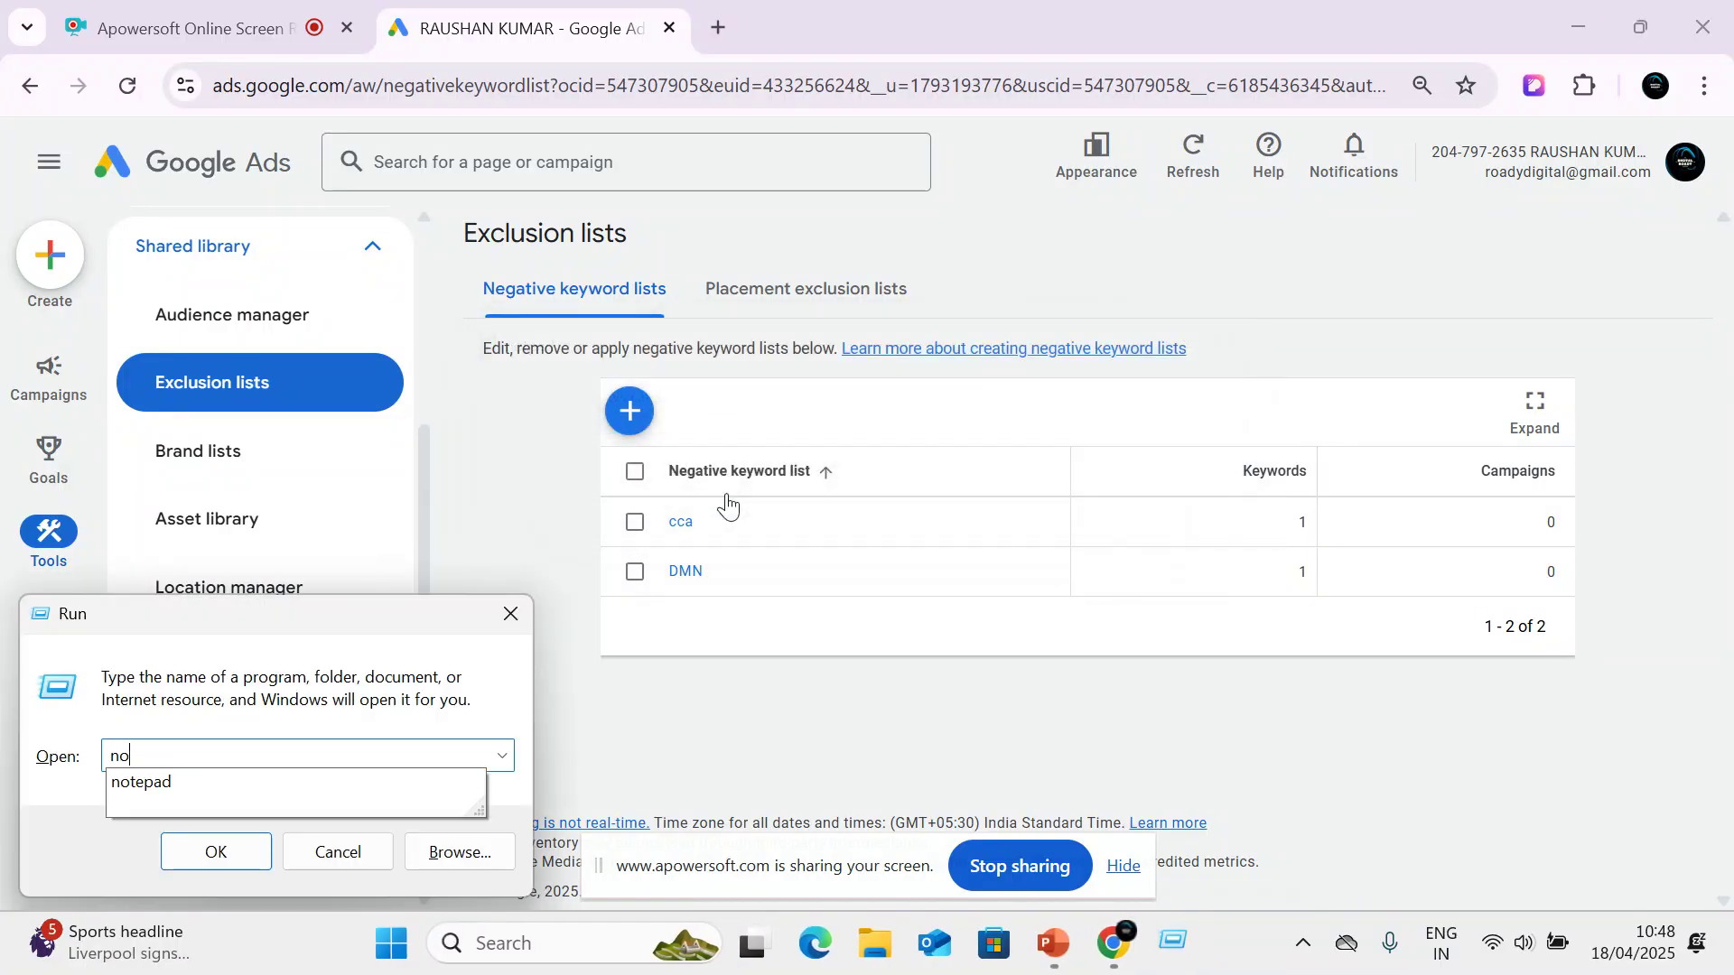
key("Return")
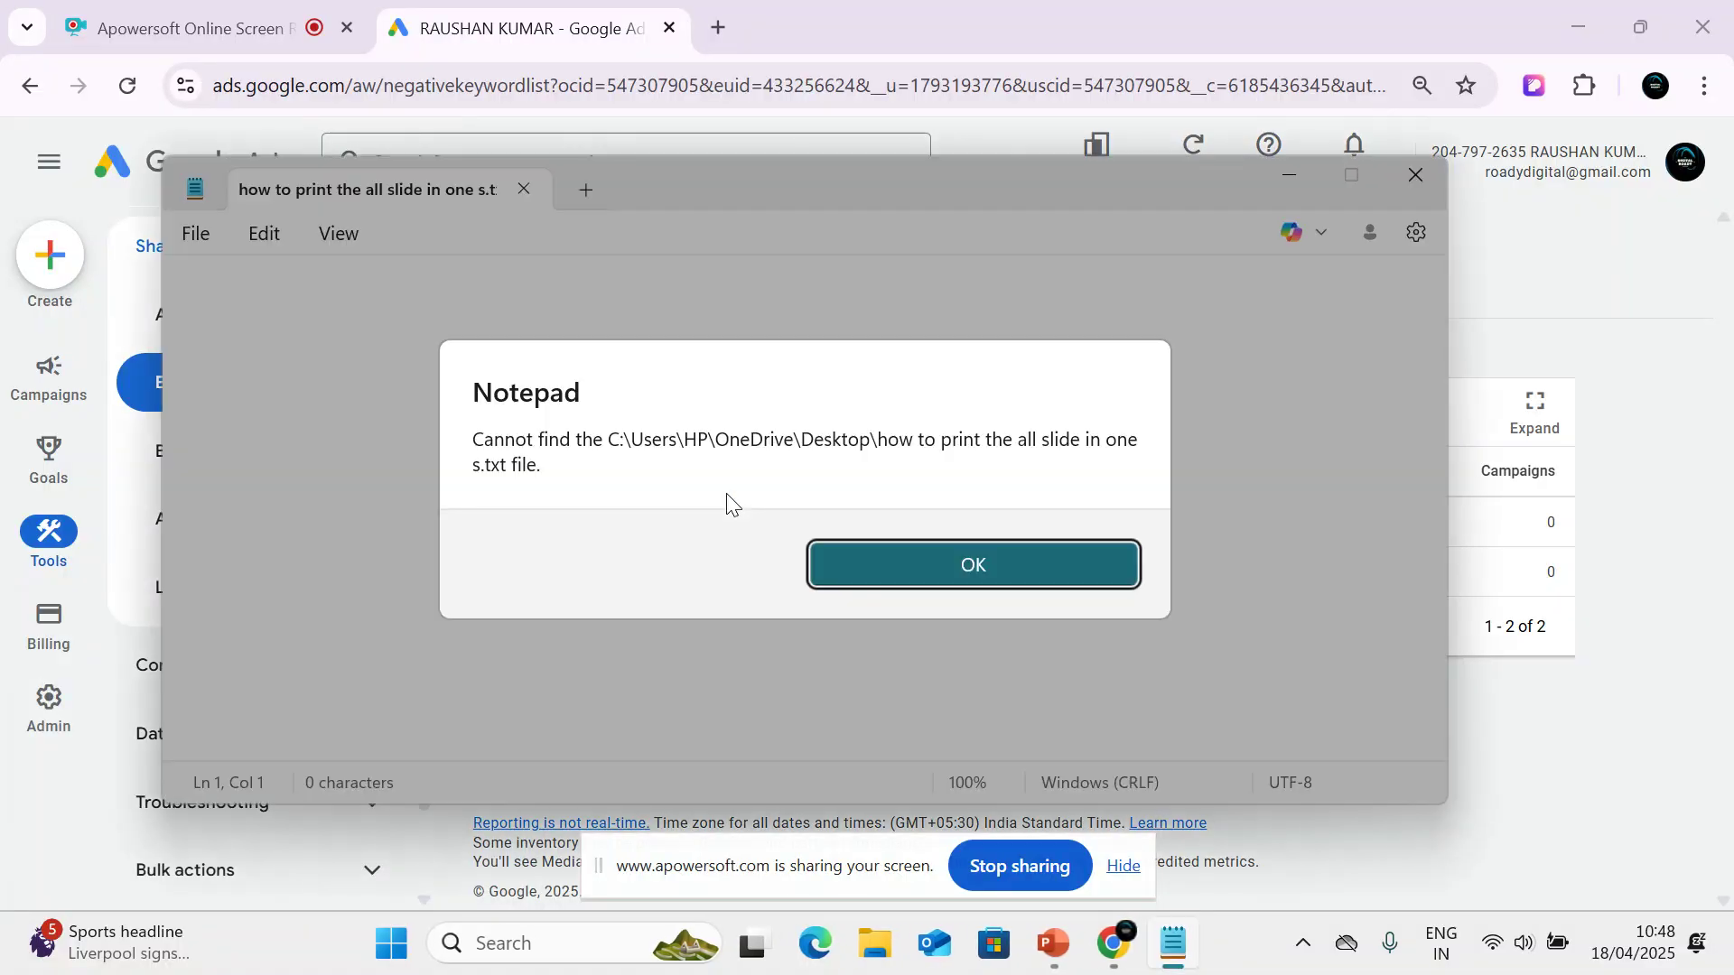
key("Return")
Write the match types "board match", "pharse" and "exact math" on separate lines of the note.
type("p")
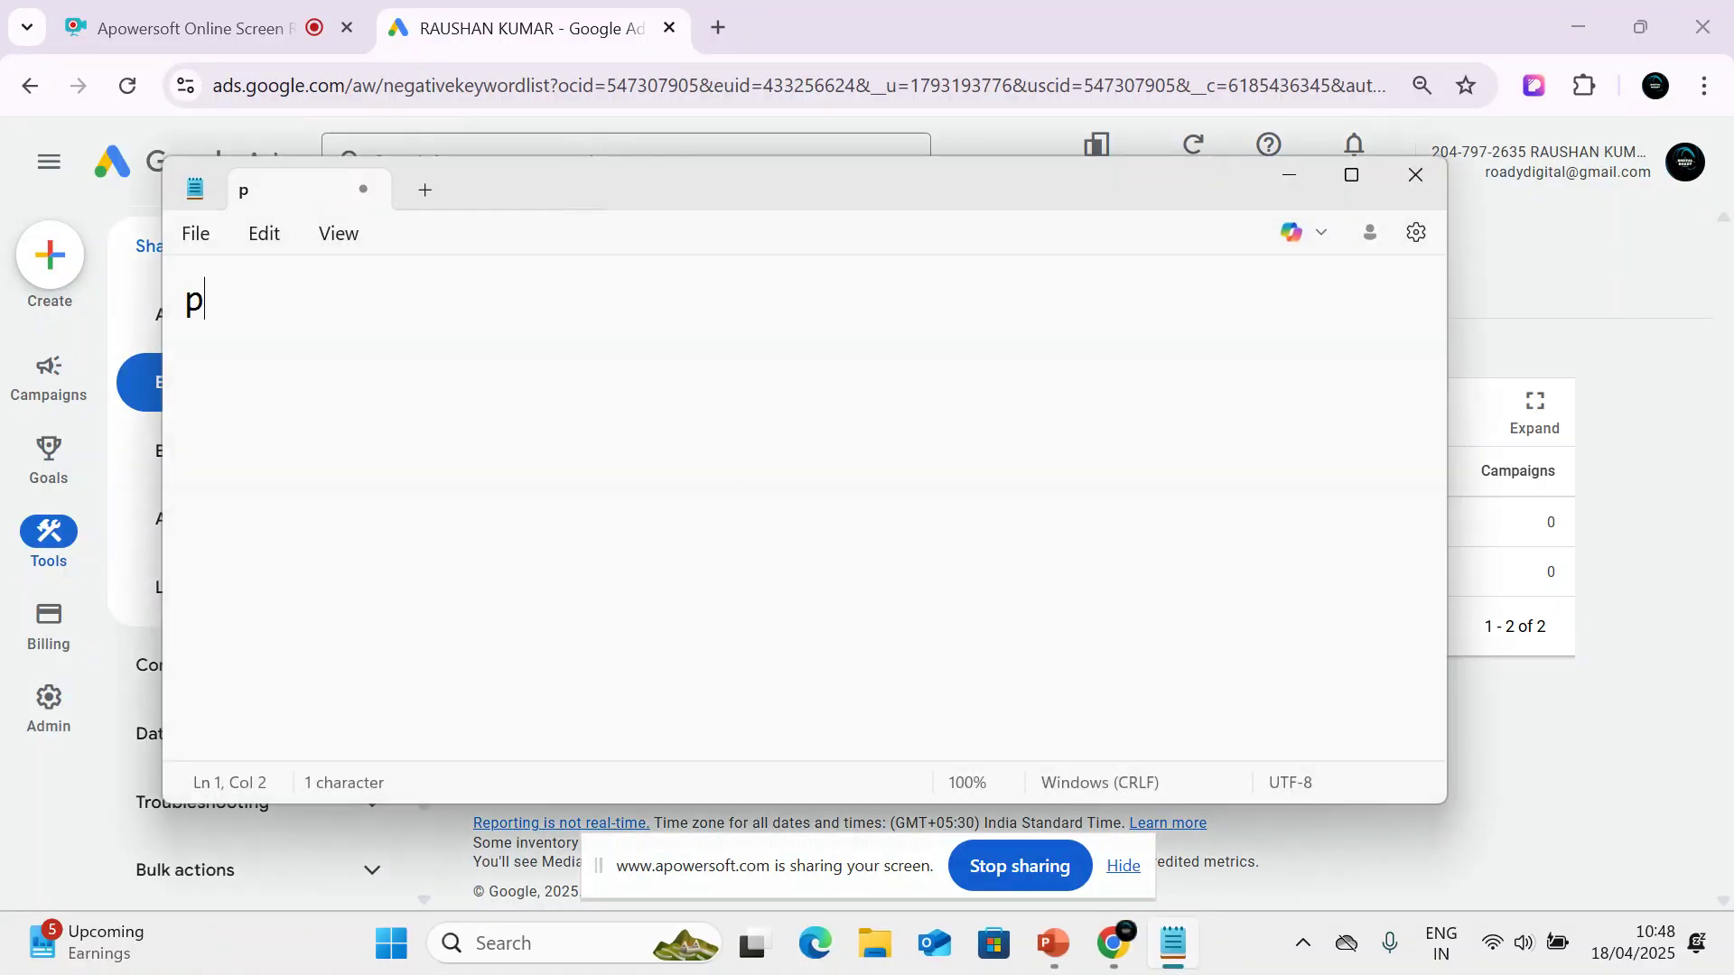
key("BackSpace")
type("board math")
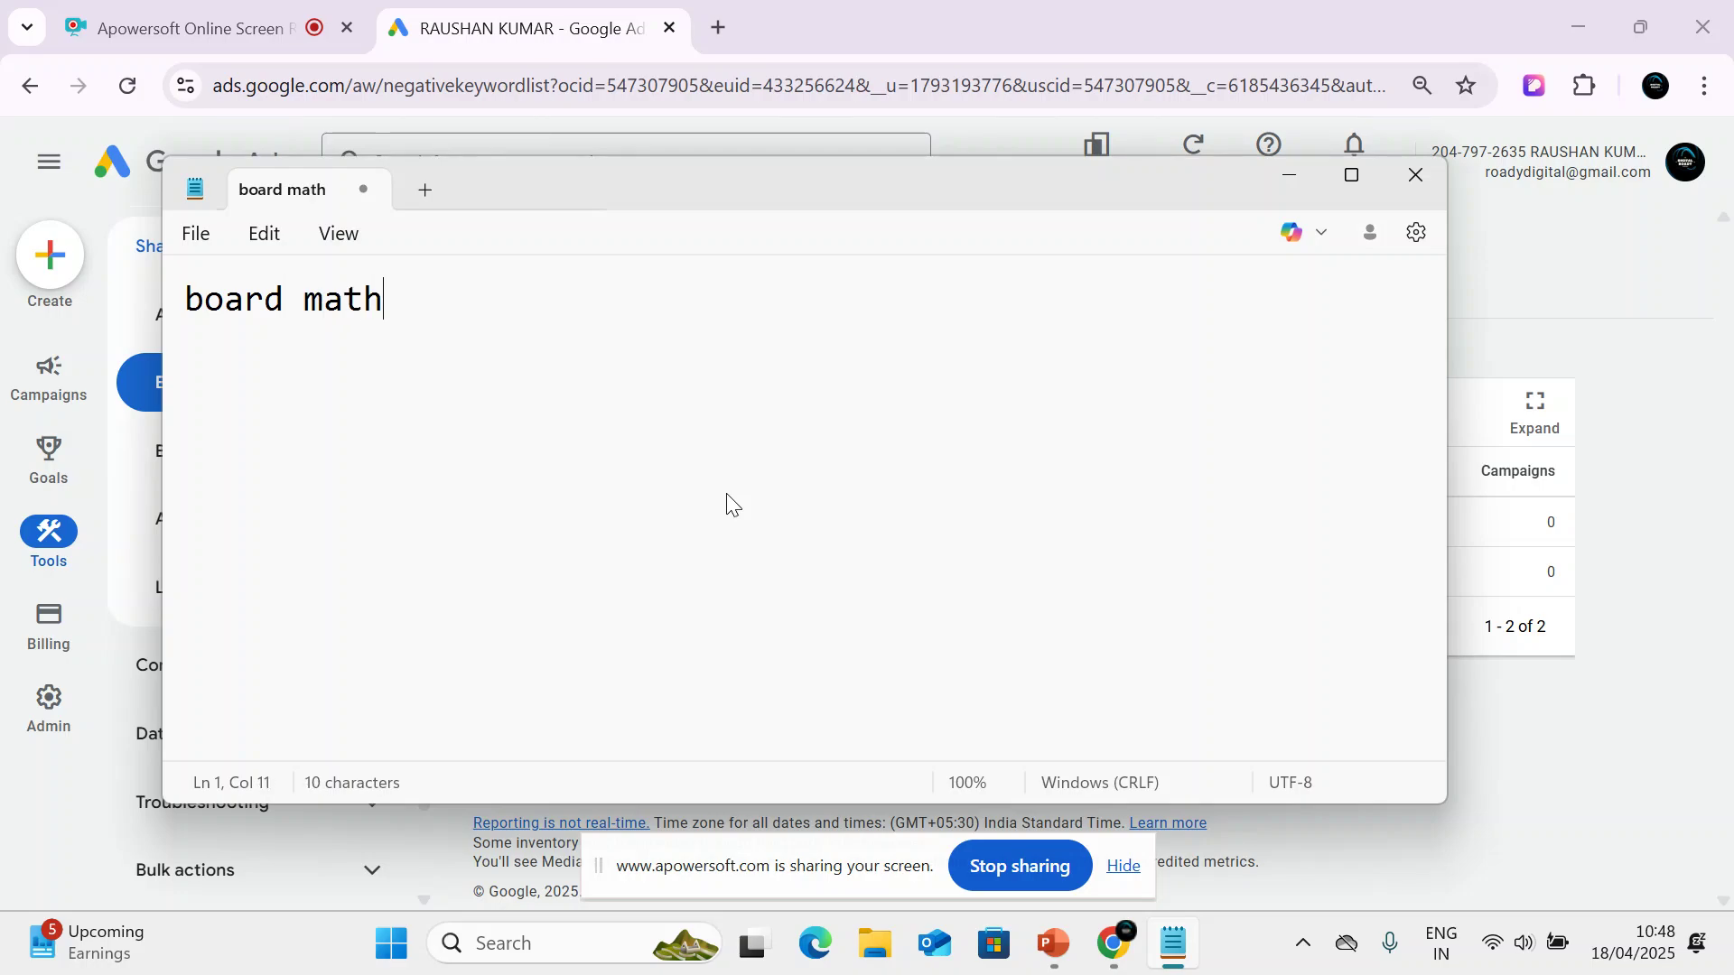
key("BackSpace")
type("ch")
key("Return")
type("pharse")
key("Return")
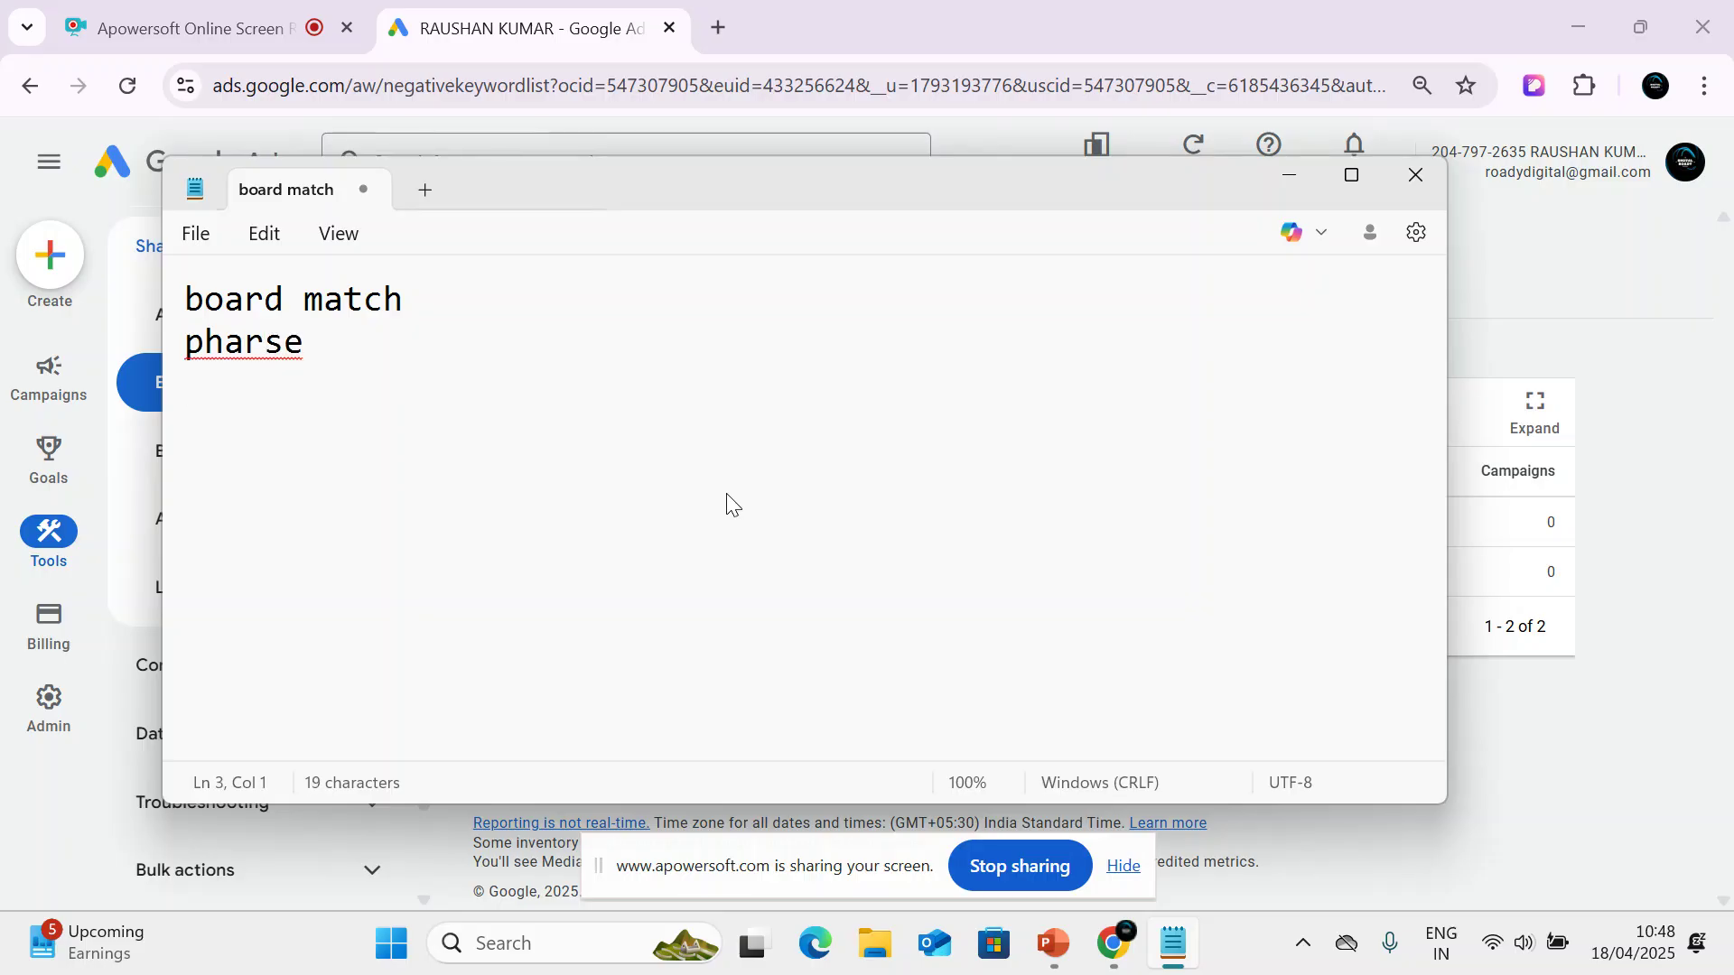
type("exact math")
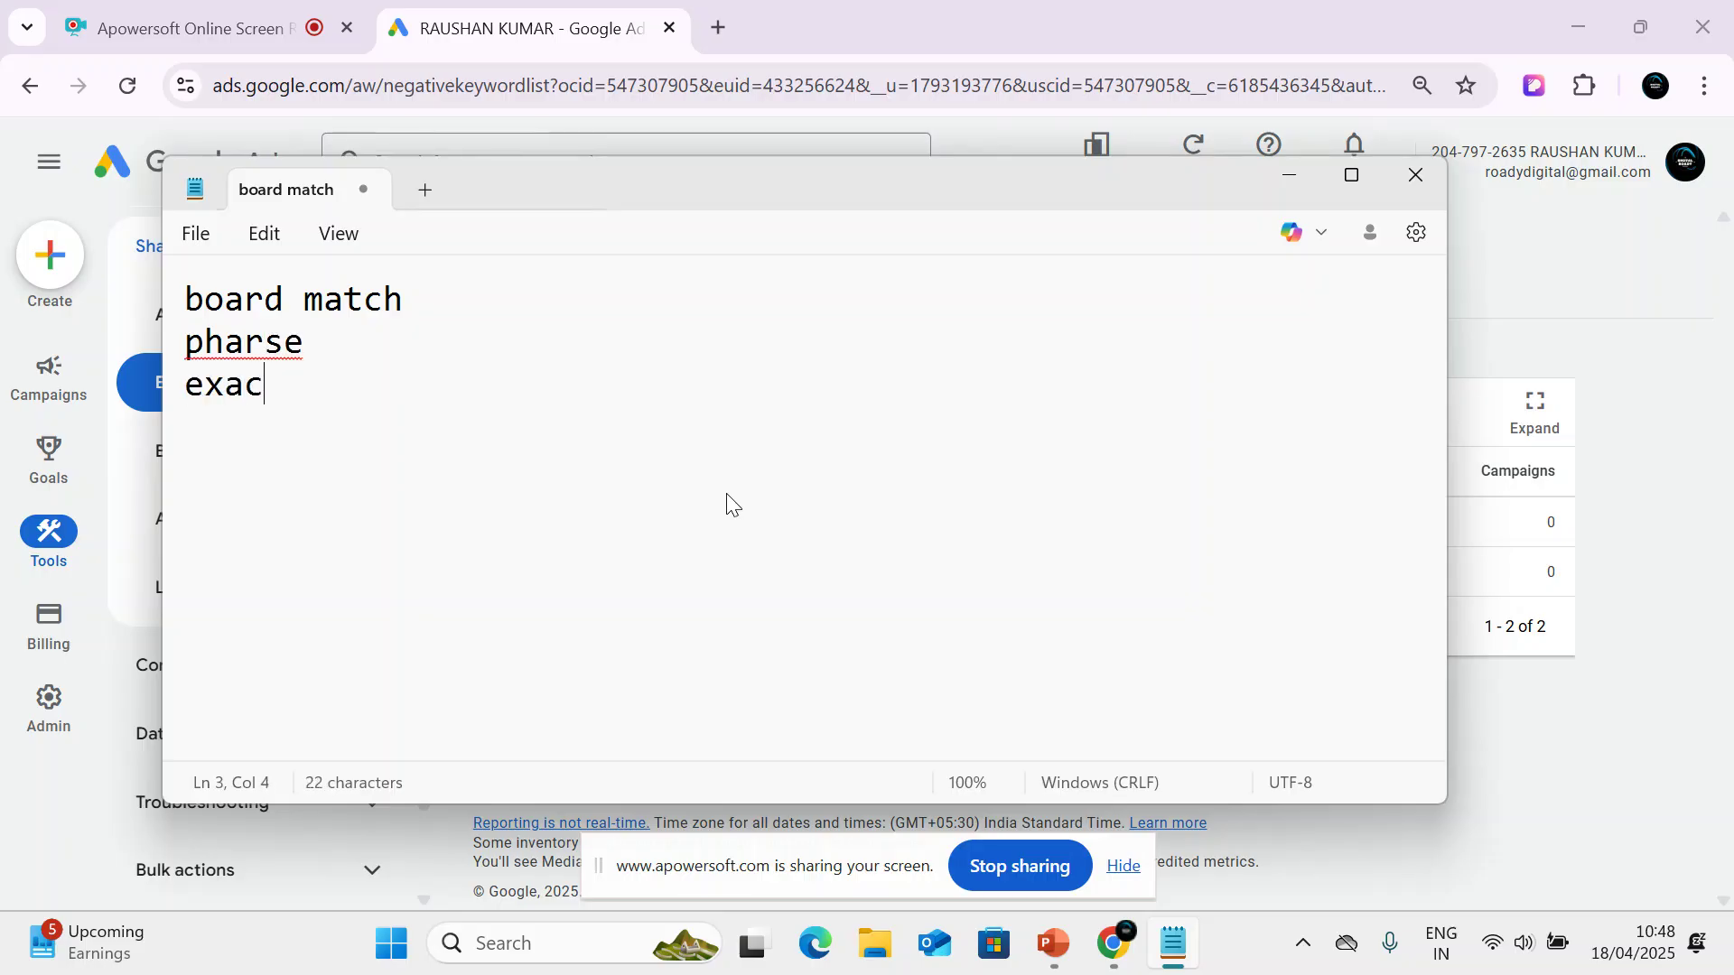
key("Return")
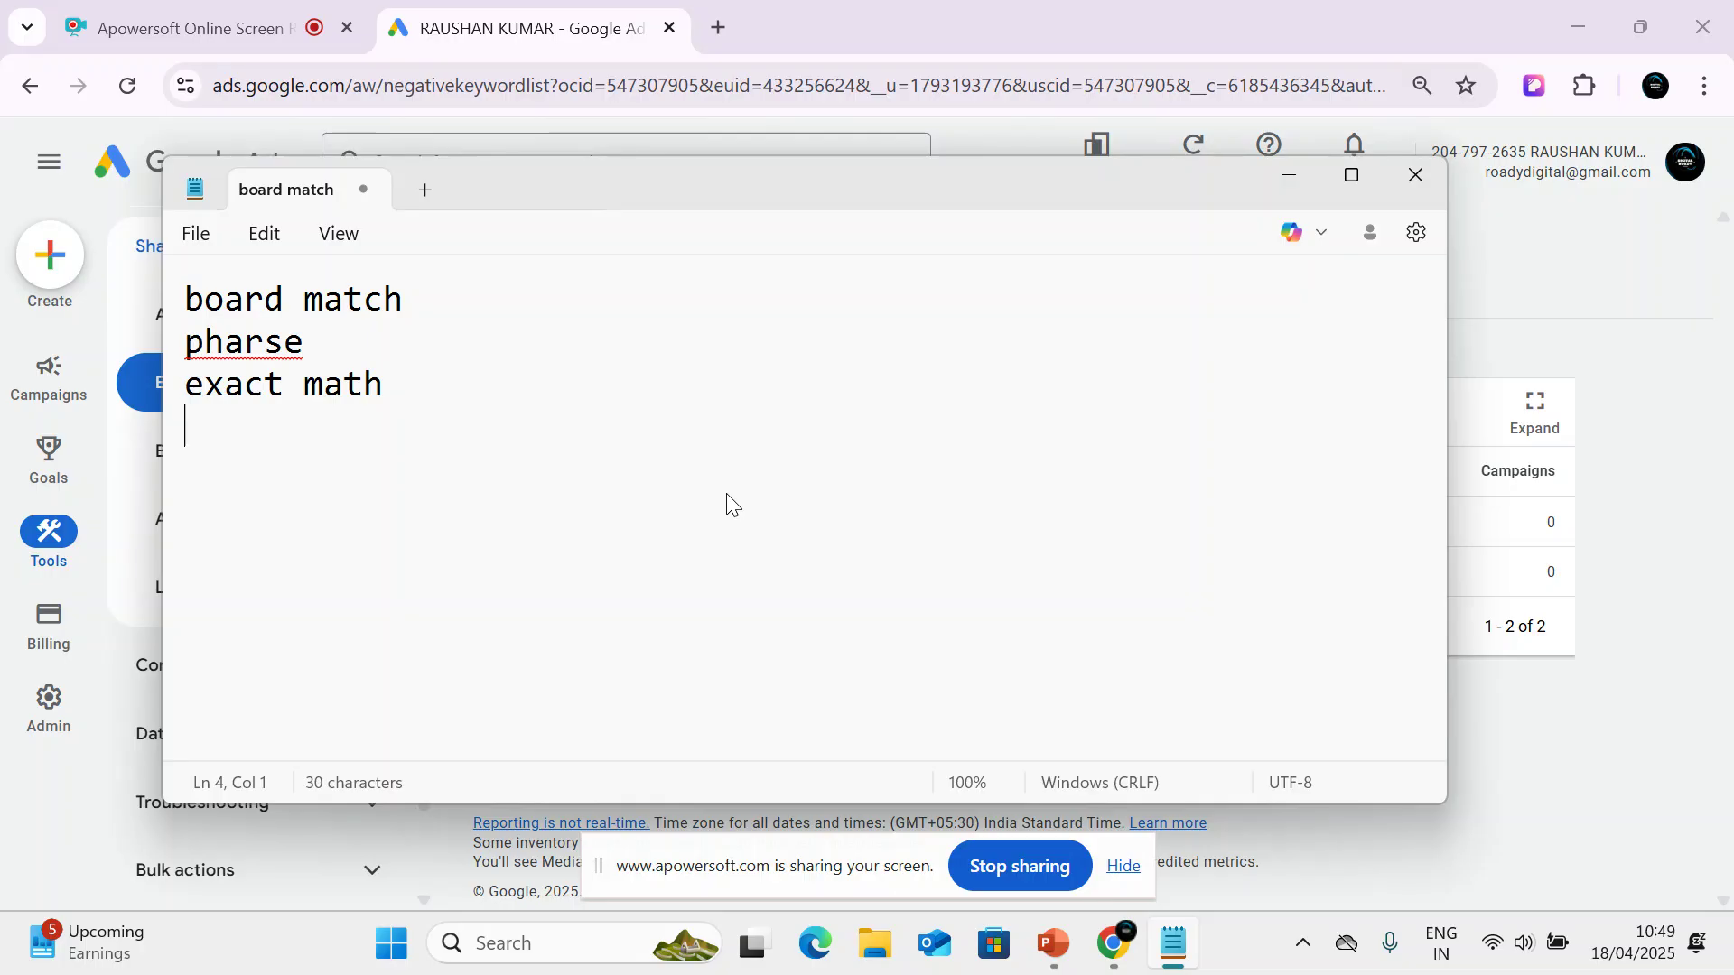
Add the sample keyword "best computer classes in Dhanbad" below the match types, separated by a blank line.
key("Return")
type("best comput")
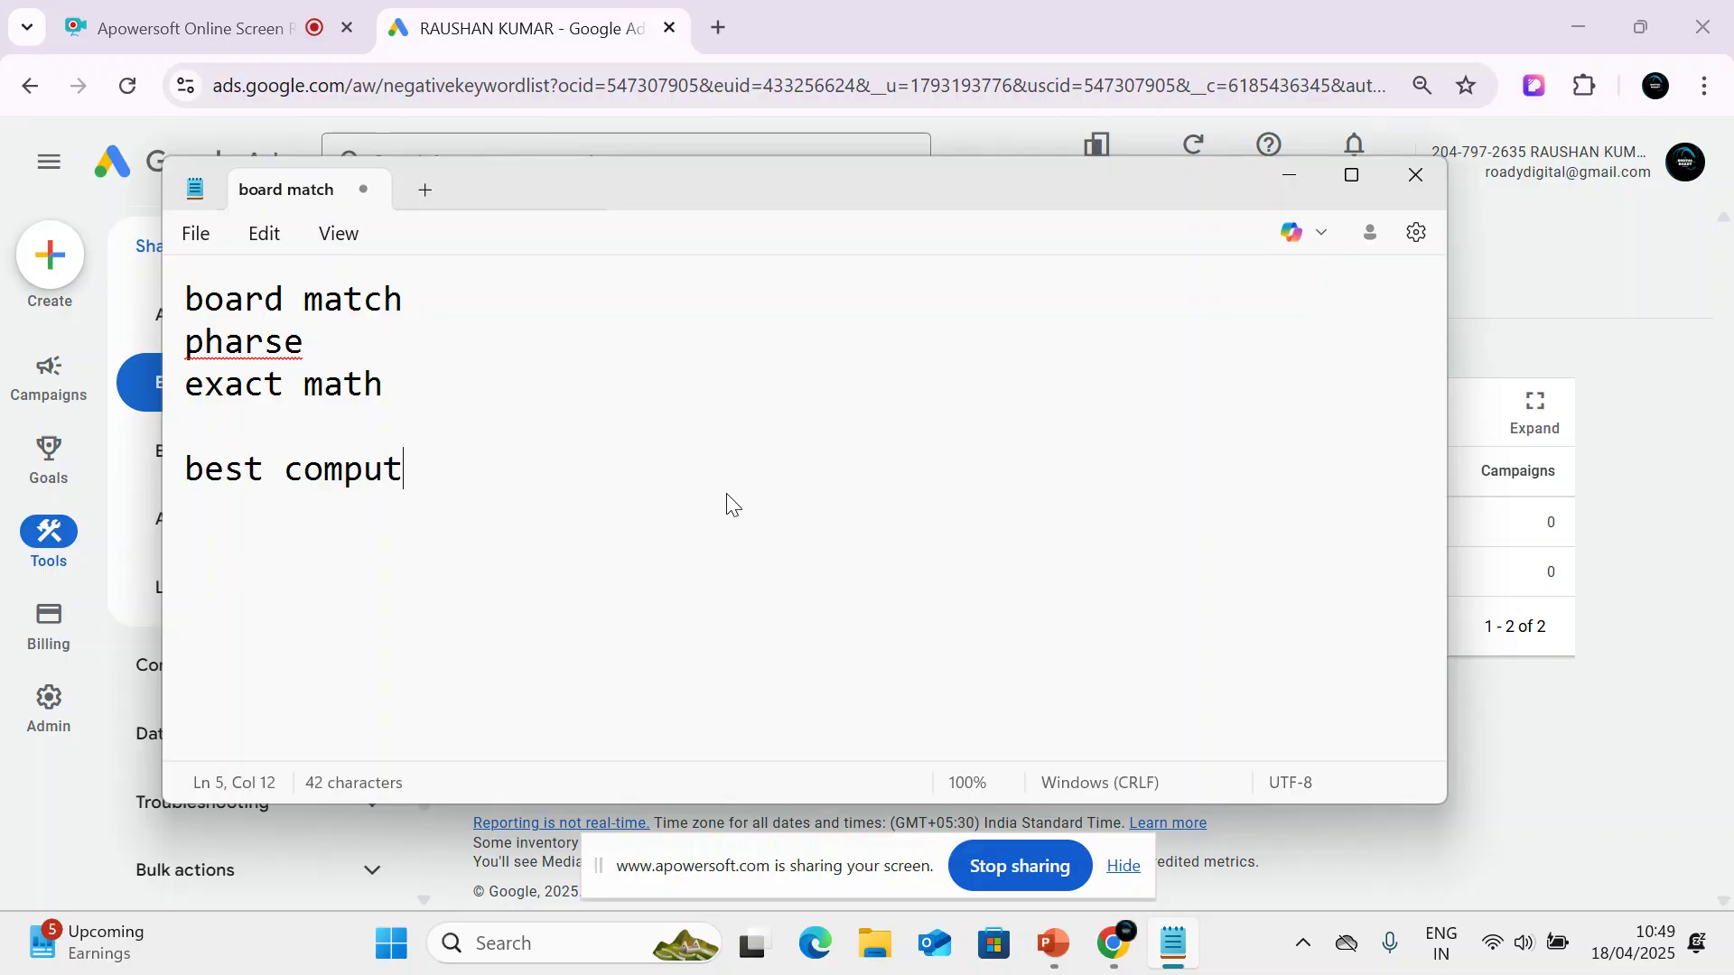
type("er classes in Dhanbad")
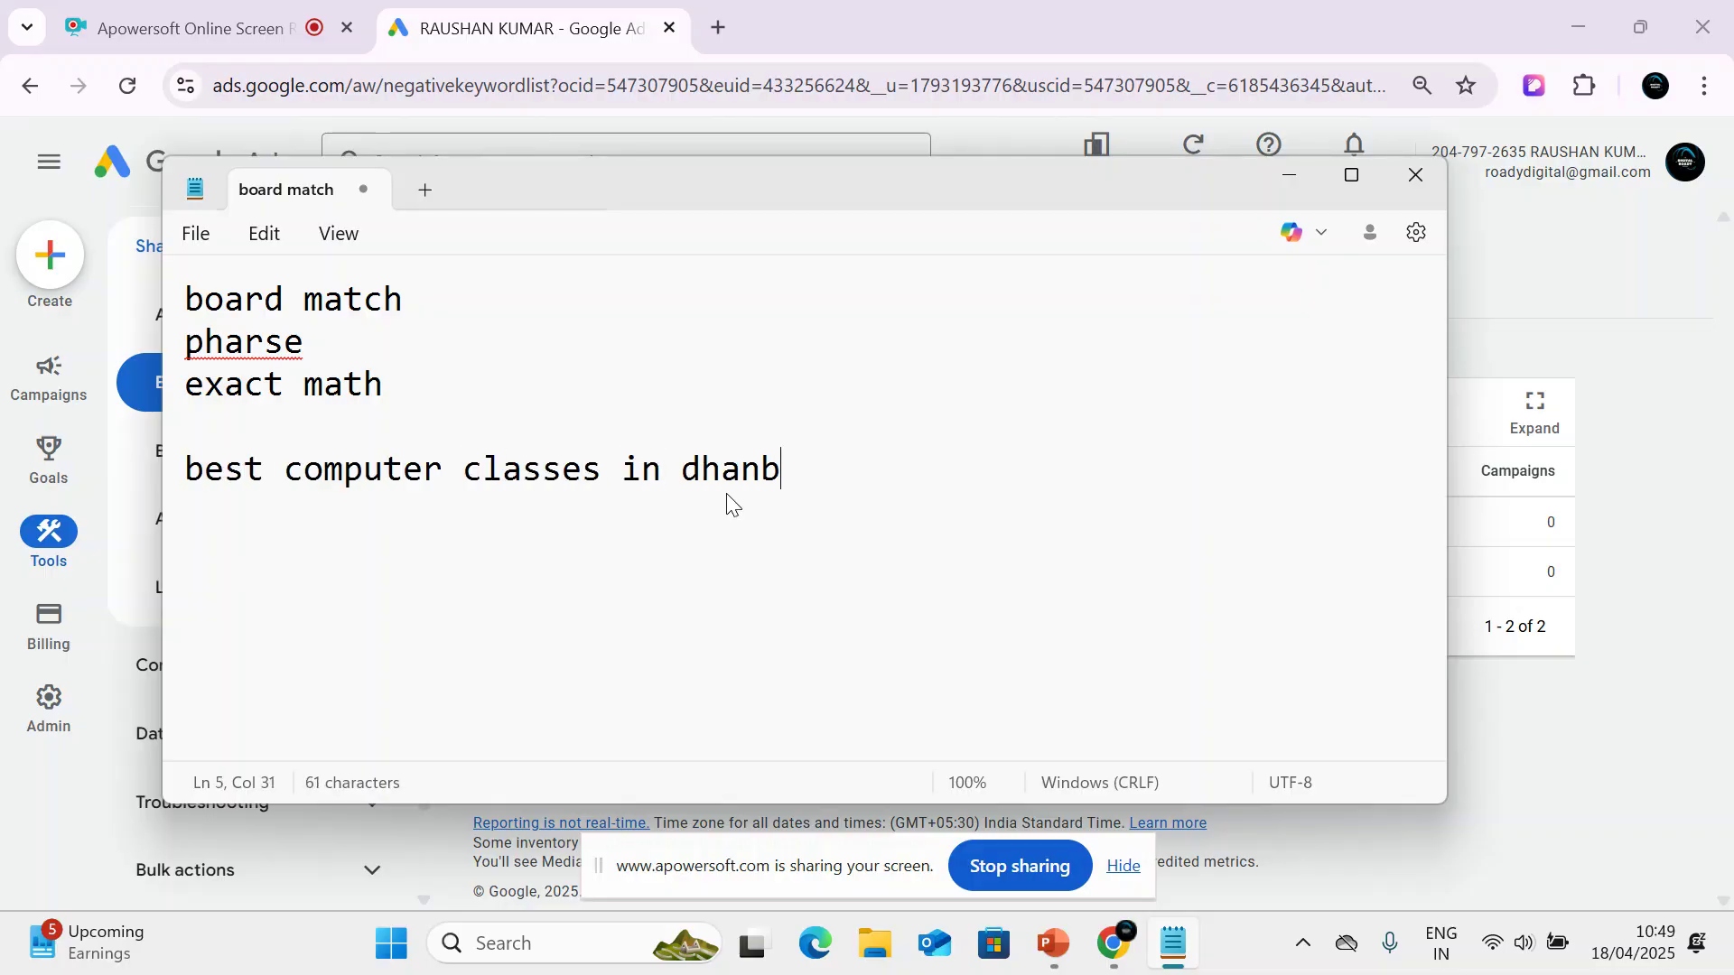
key("Return")
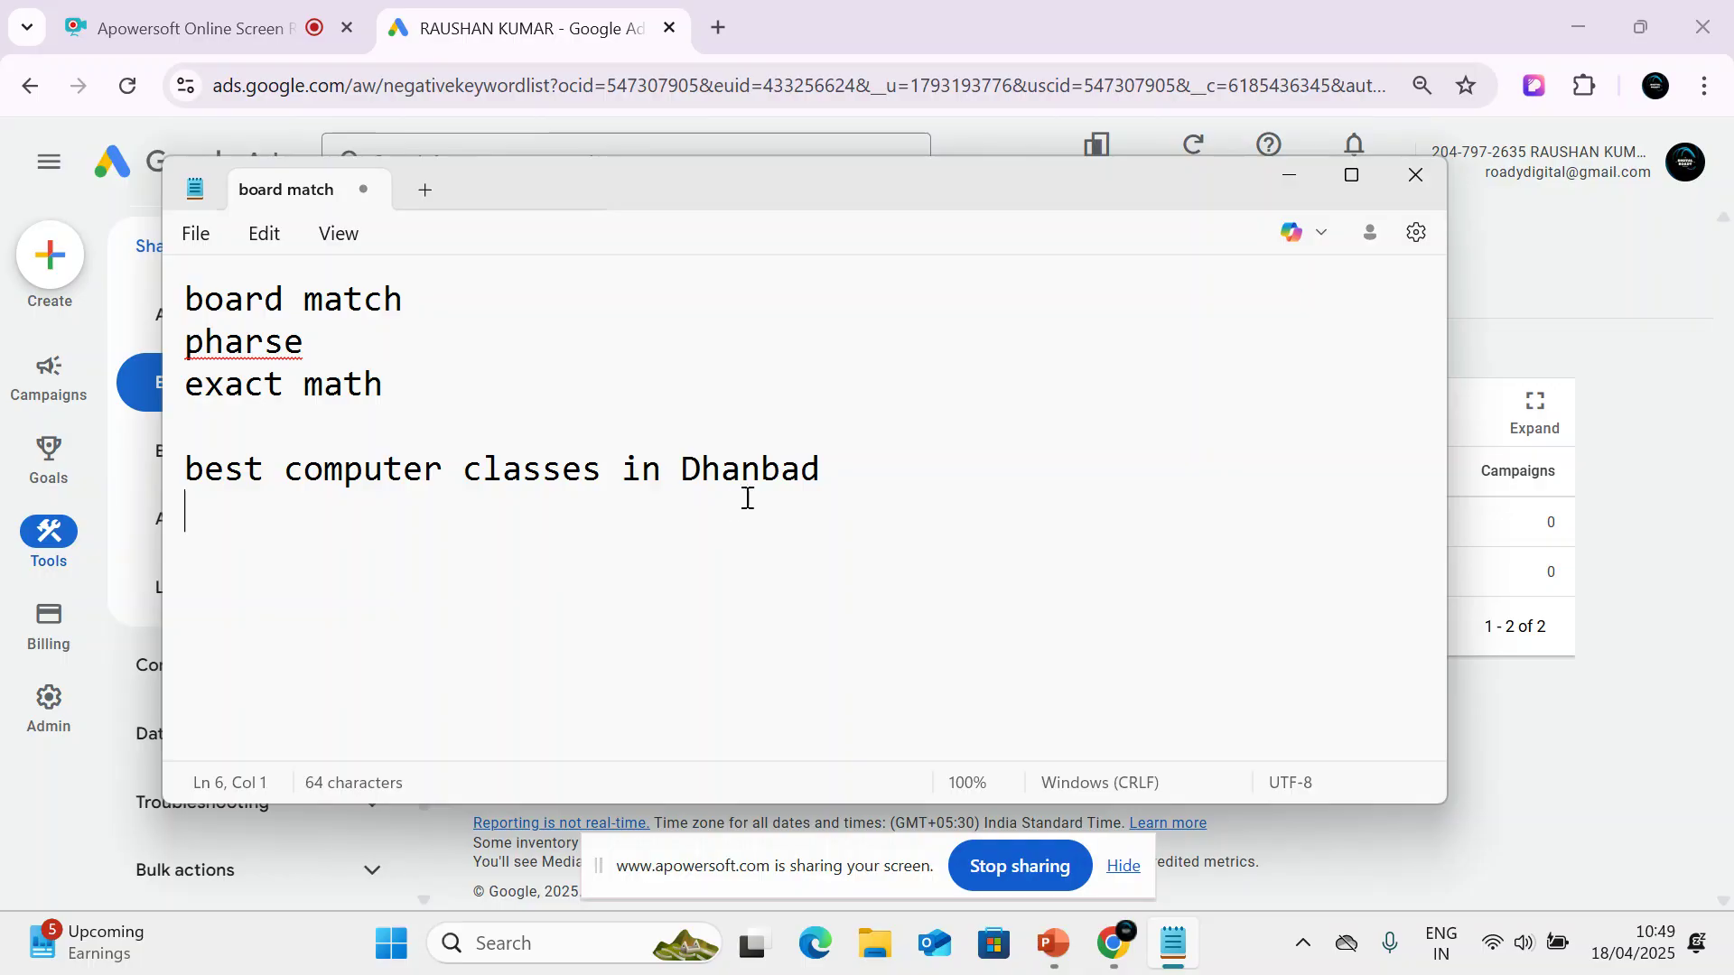
Switch back to Google Ads and start a new negative keyword list named "ab".
key("alt+Tab")
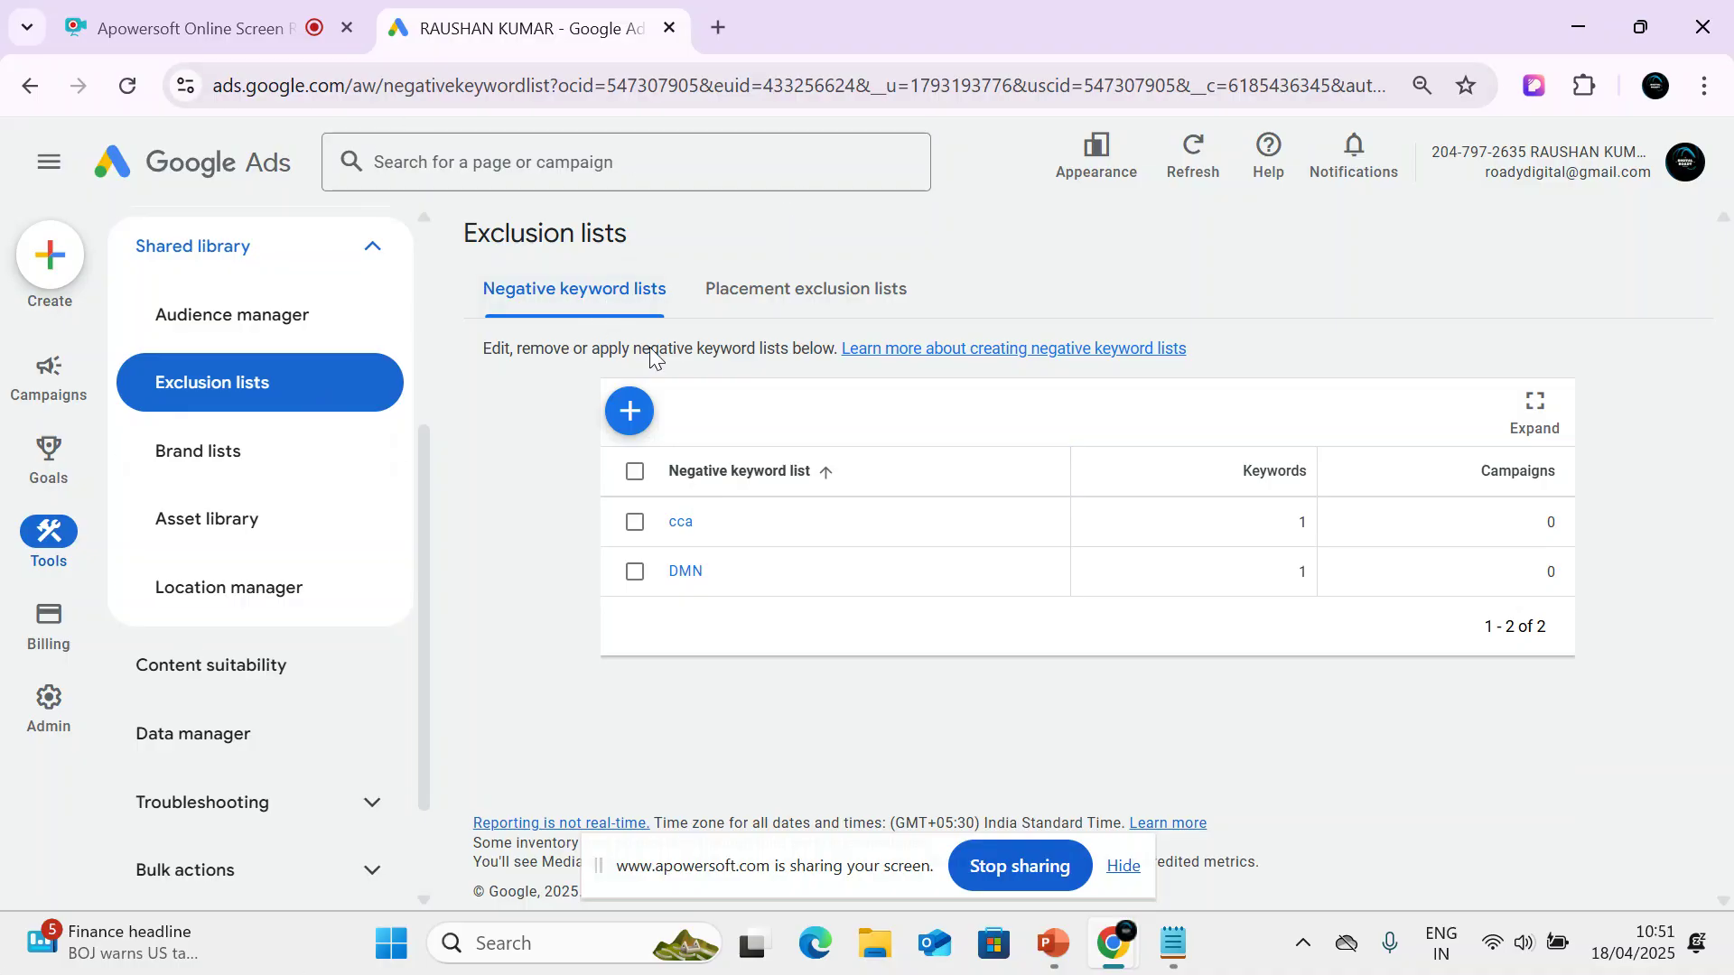
left_click(630, 411)
left_click(719, 478)
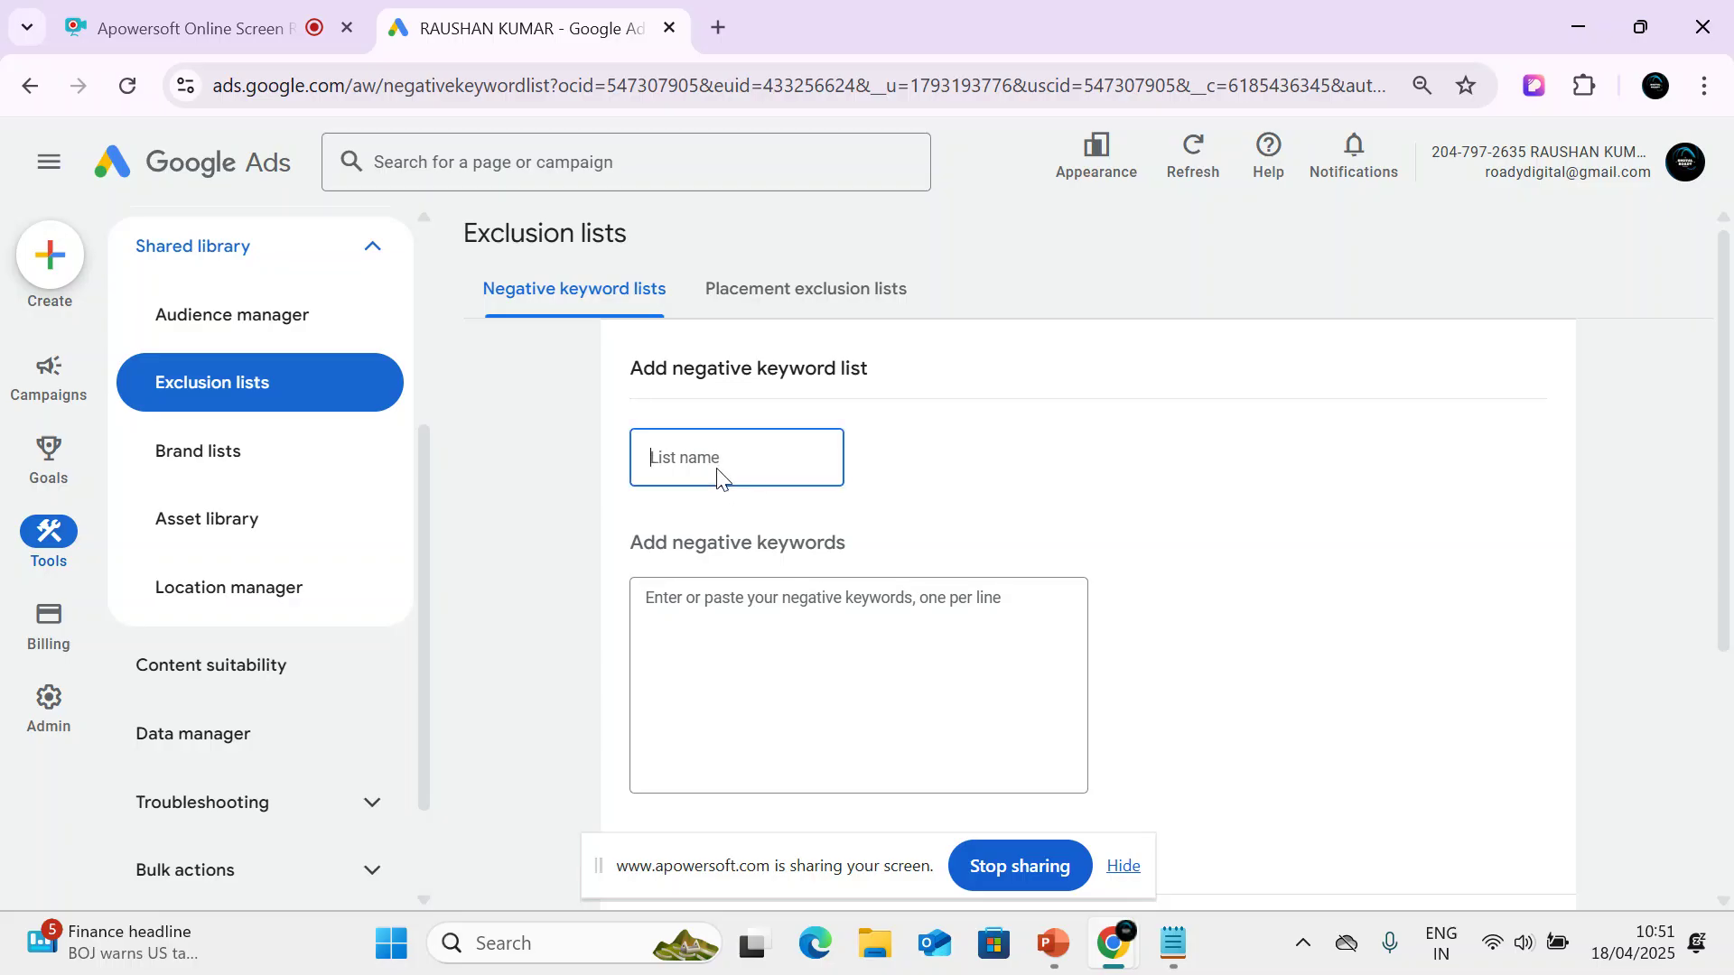
type("ab")
Enter the negative keywords "iti college in dhanbad", "kk iti dhanbad" and "polytechinic dhanbad", one per line.
left_click(808, 664)
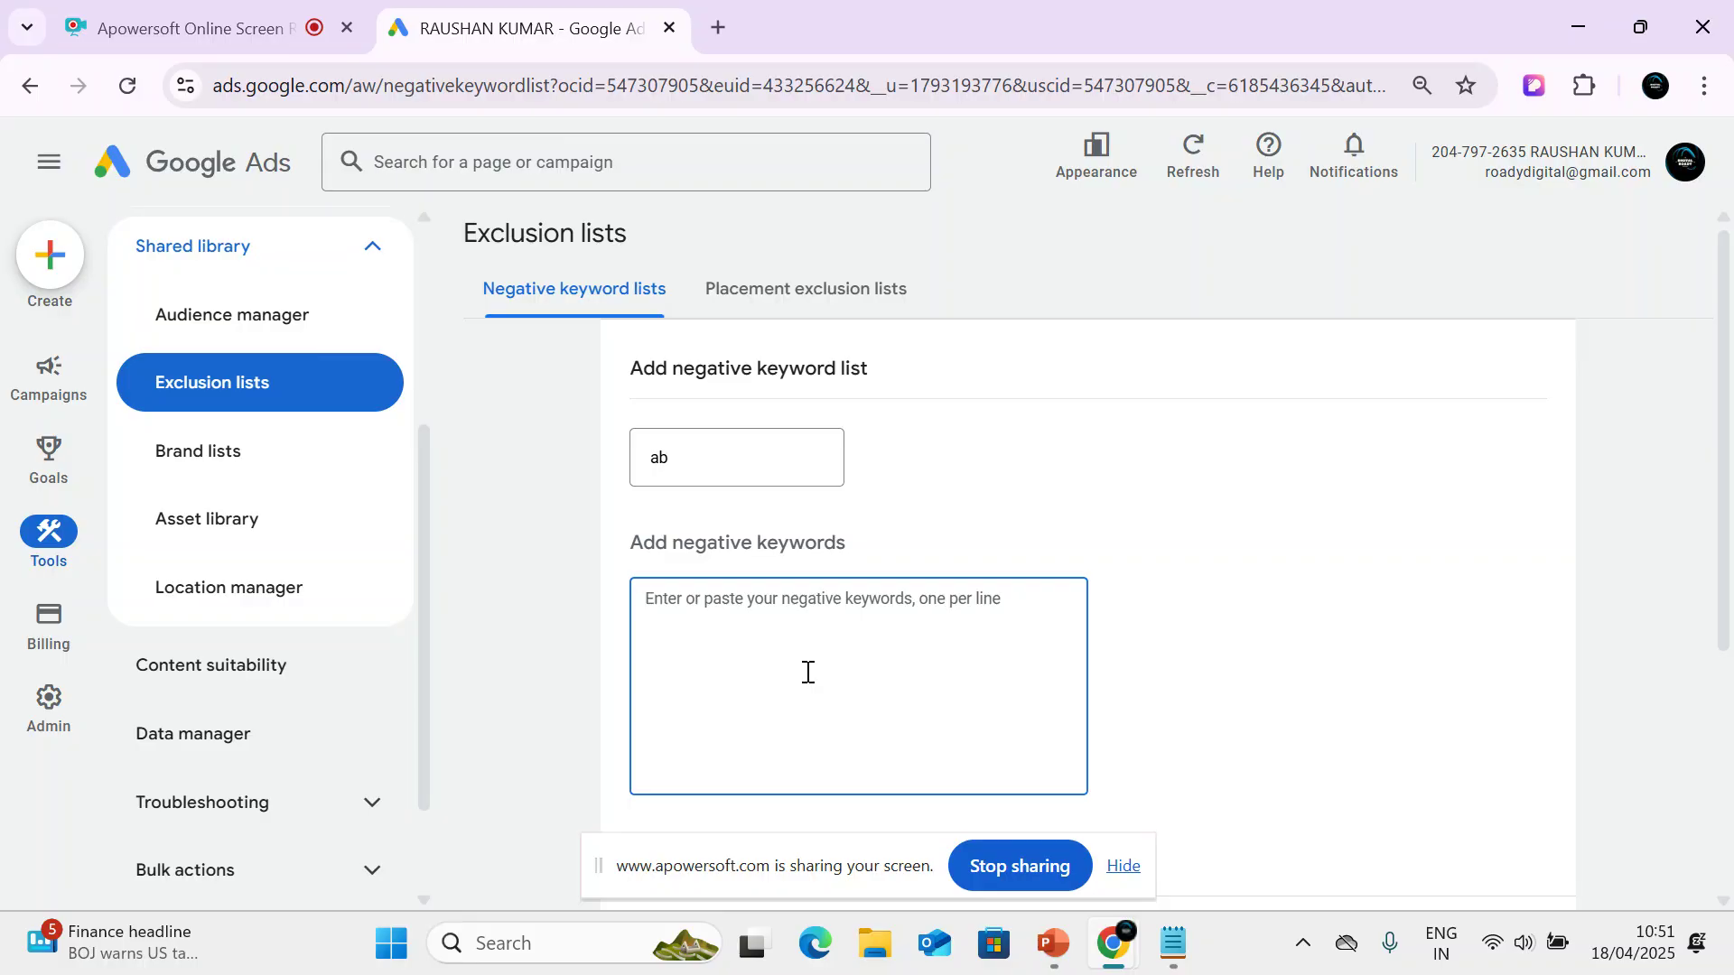
type("iti ")
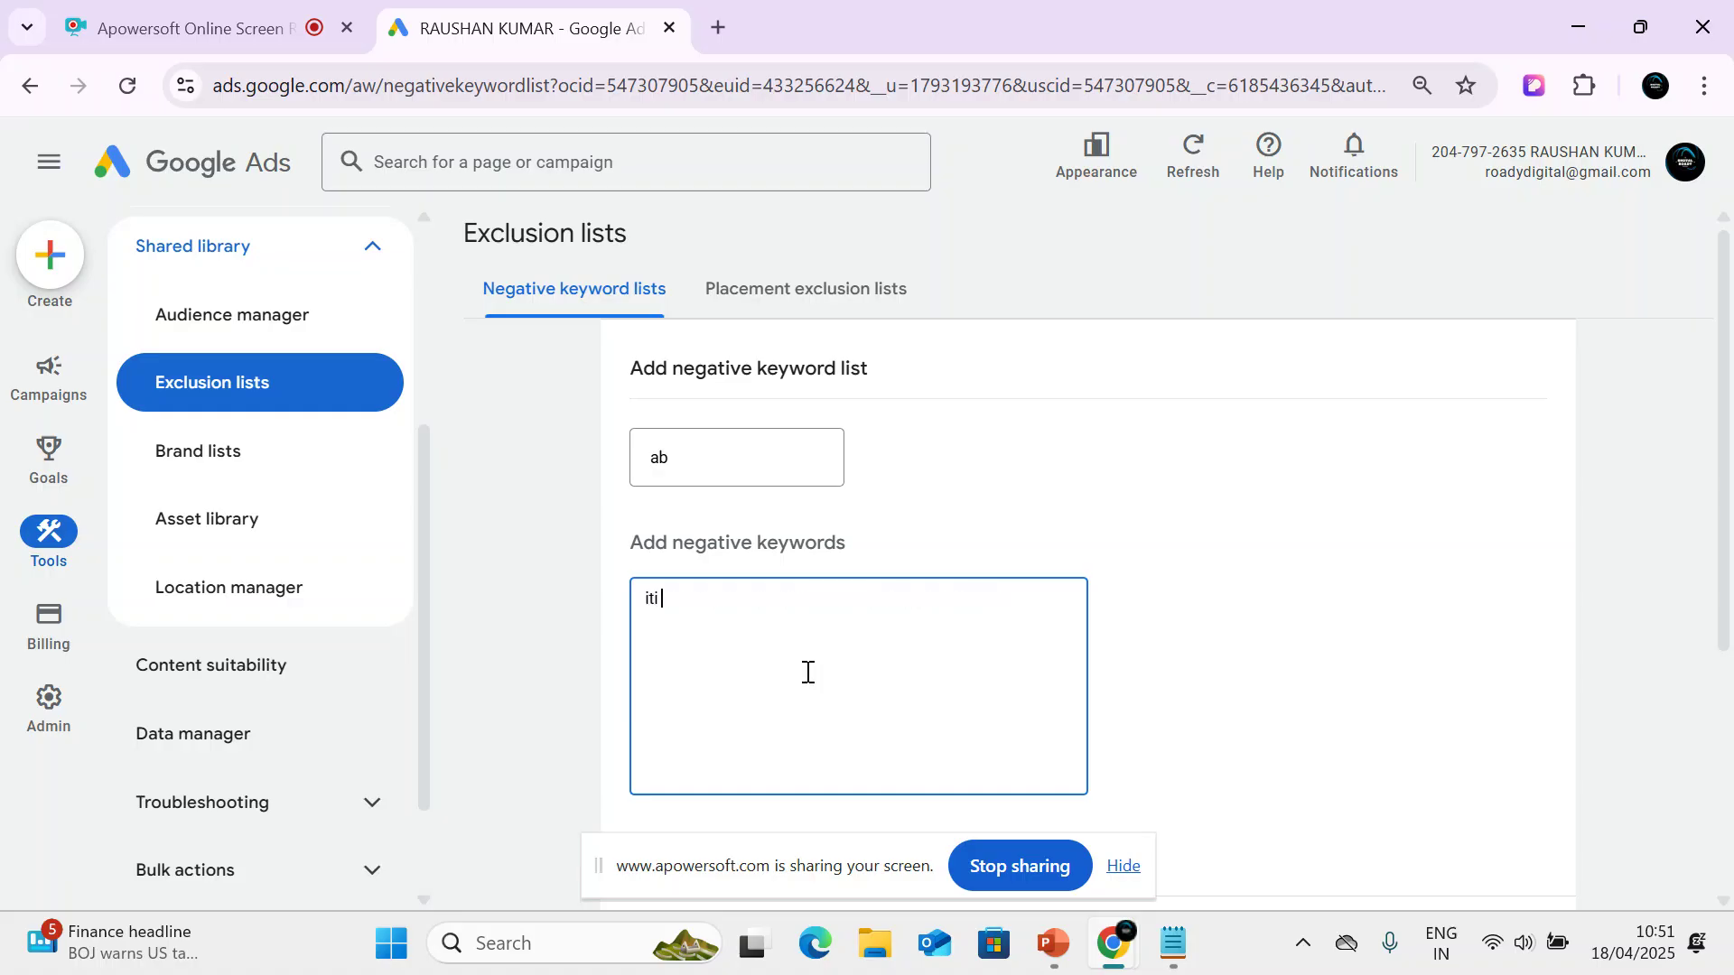
type("c")
type("ollege in dha")
type("nbad ")
type("kk iti ")
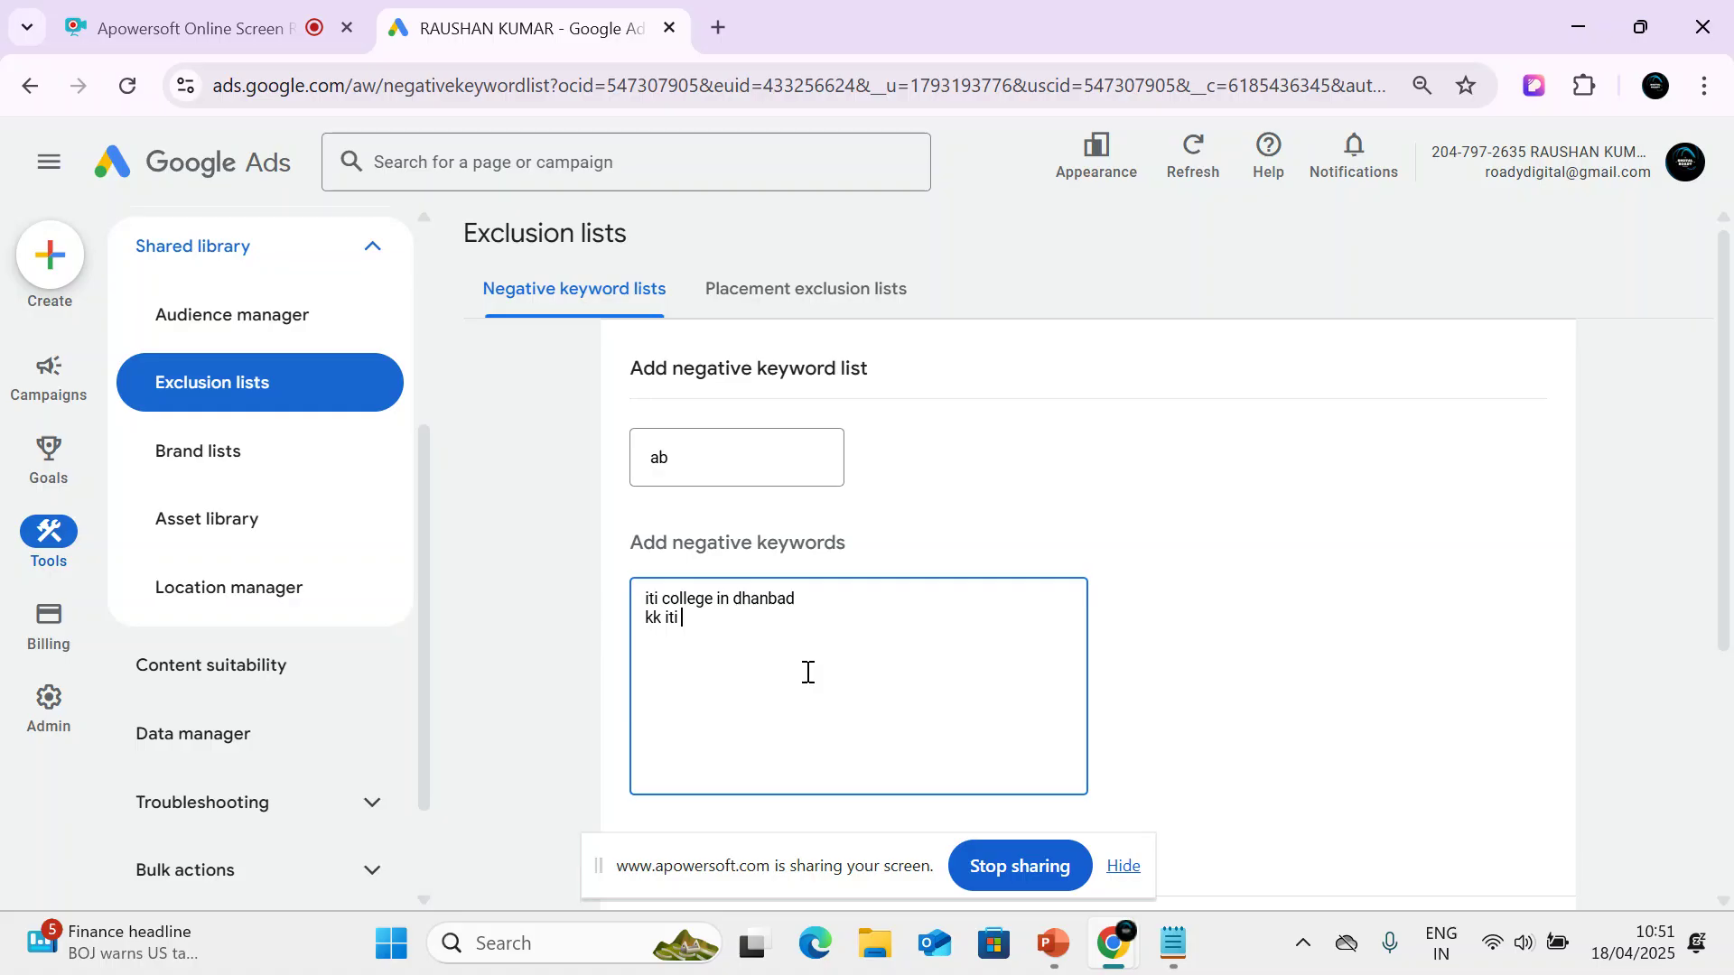
type("dhanbad")
key("Return")
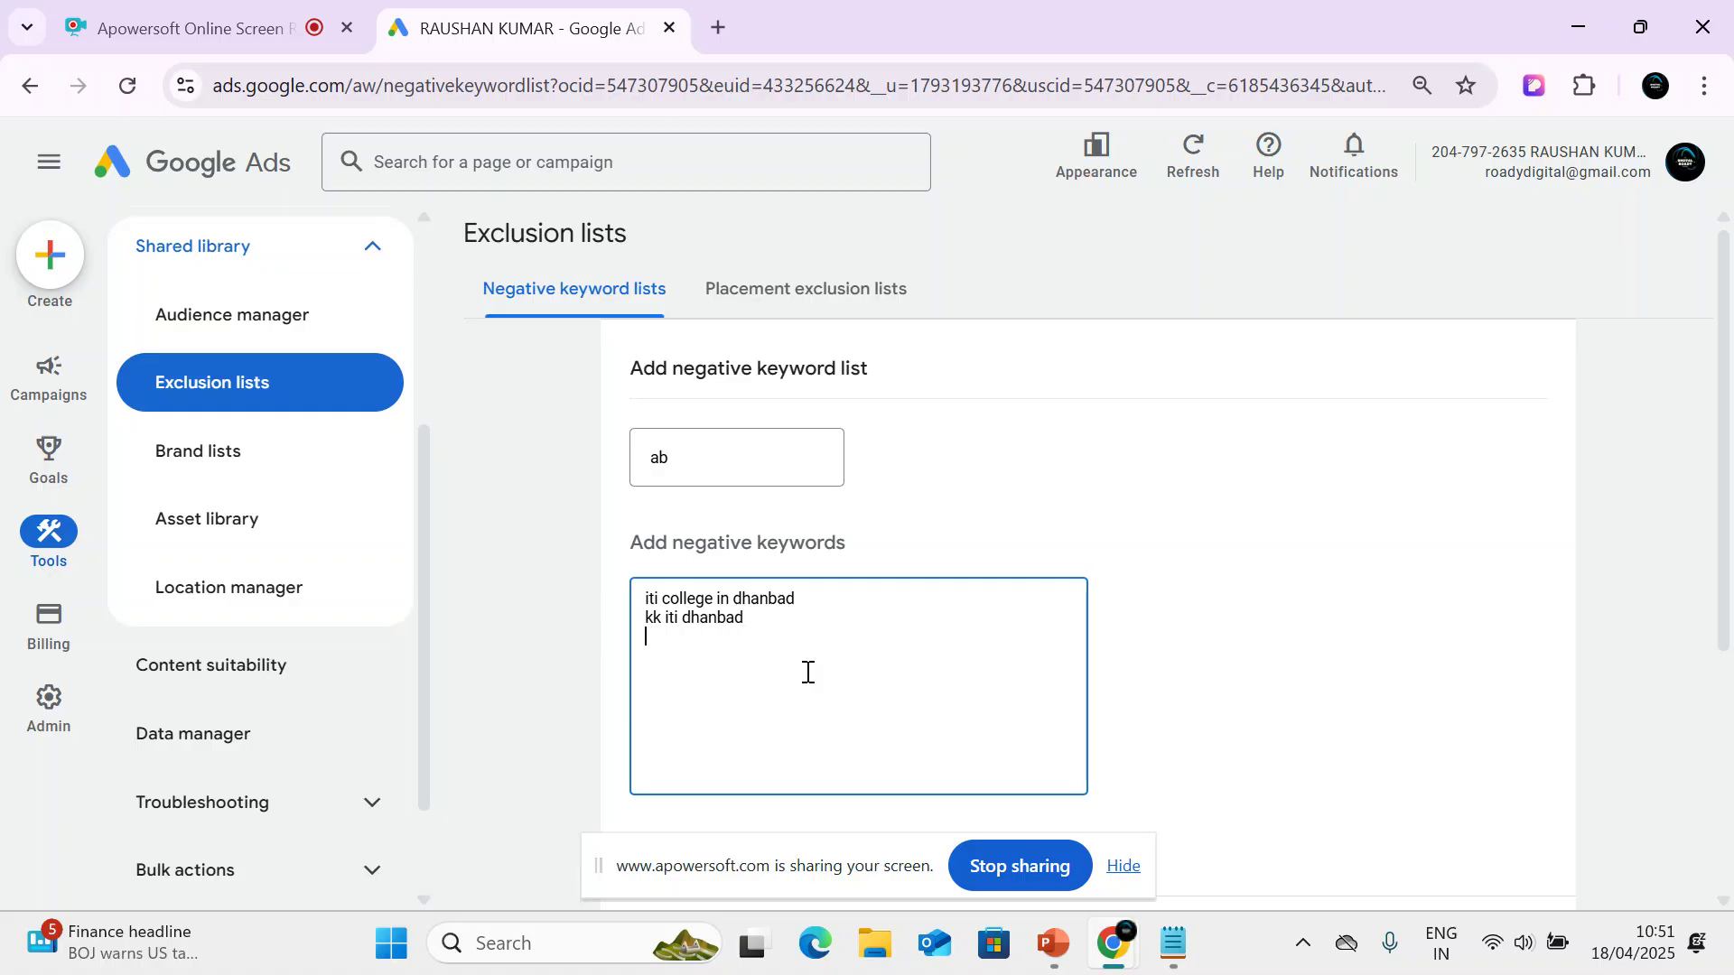
type("polytechinic dhanbad")
Hide the screen-sharing notice and save the new negative keyword list.
left_click(1123, 865)
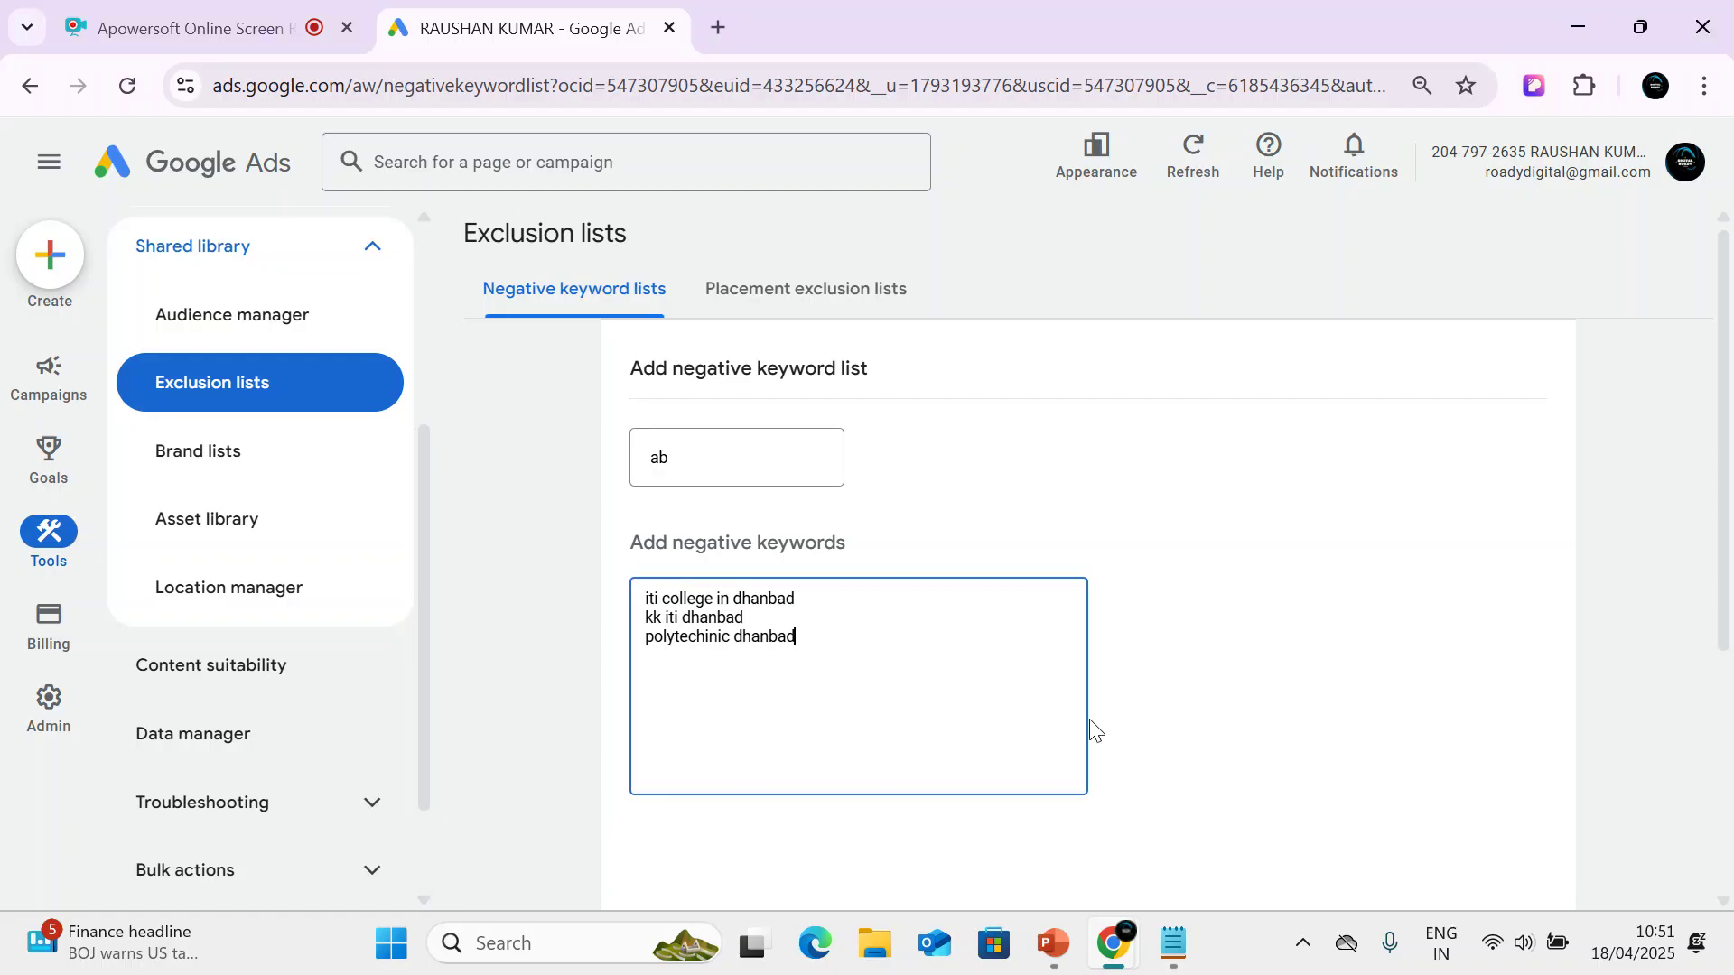
scroll(948, 689, "down", 2)
scroll(824, 665, "down", 1)
scroll(768, 675, "up", 3)
scroll(768, 676, "down", 3)
left_click(650, 542)
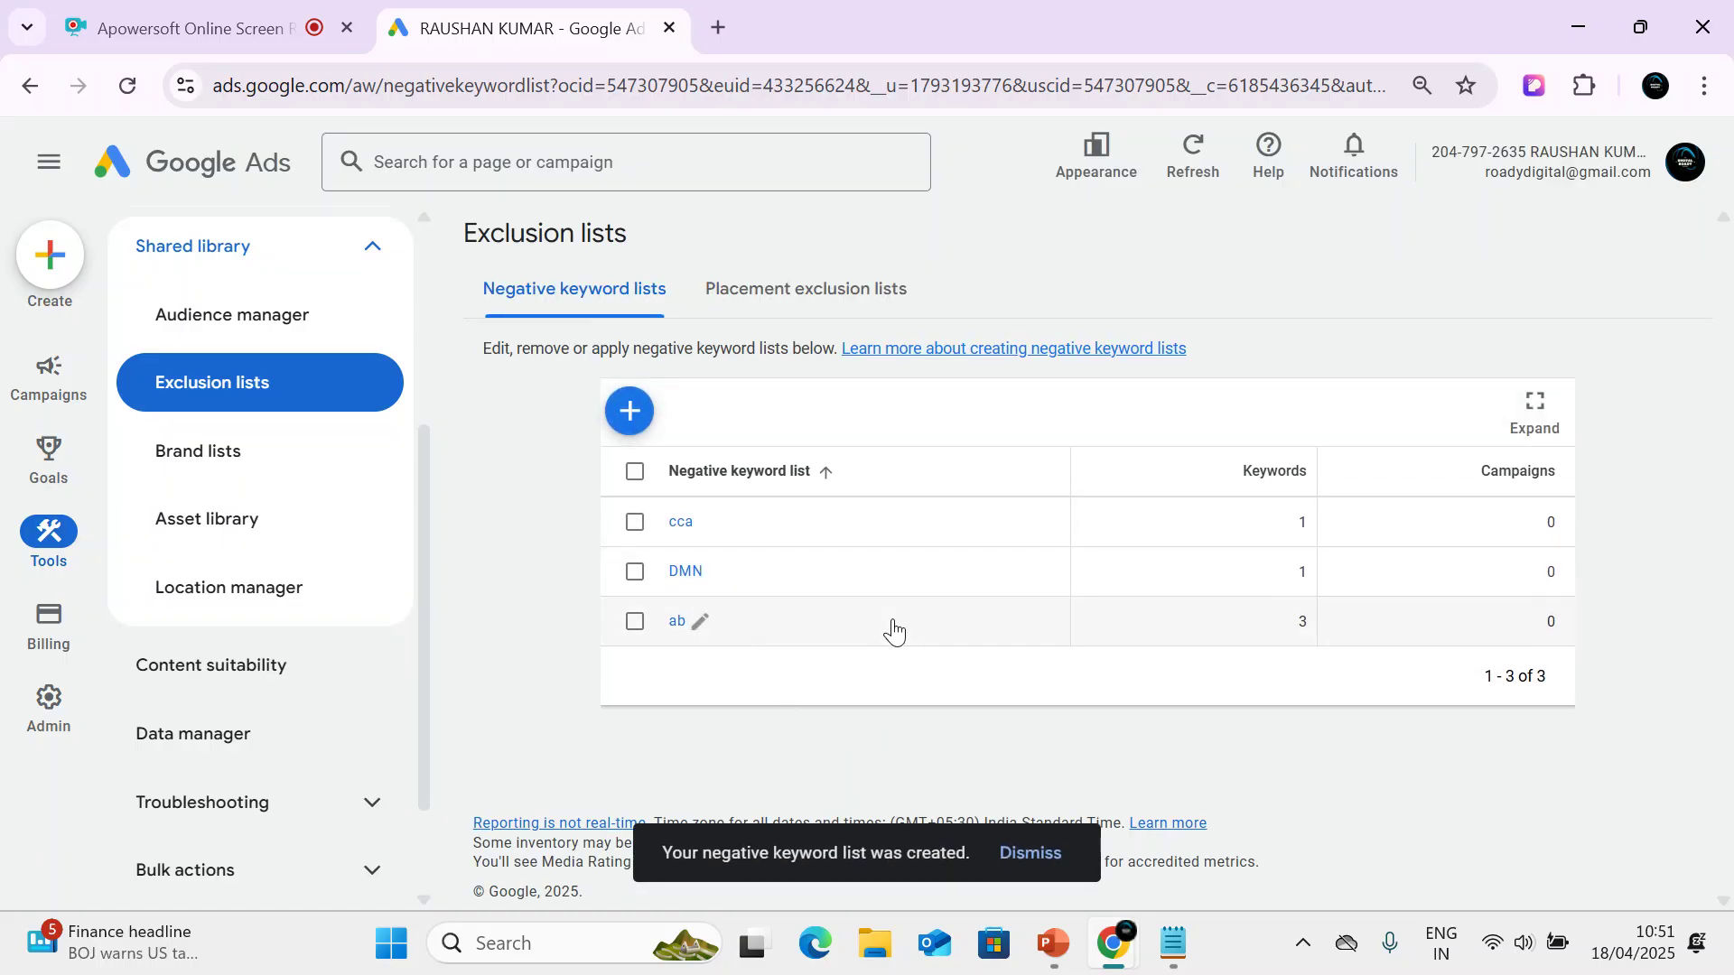
Examine the negative keywords and match types in the ab, cca and DMN lists.
left_click(701, 621)
left_click(789, 750)
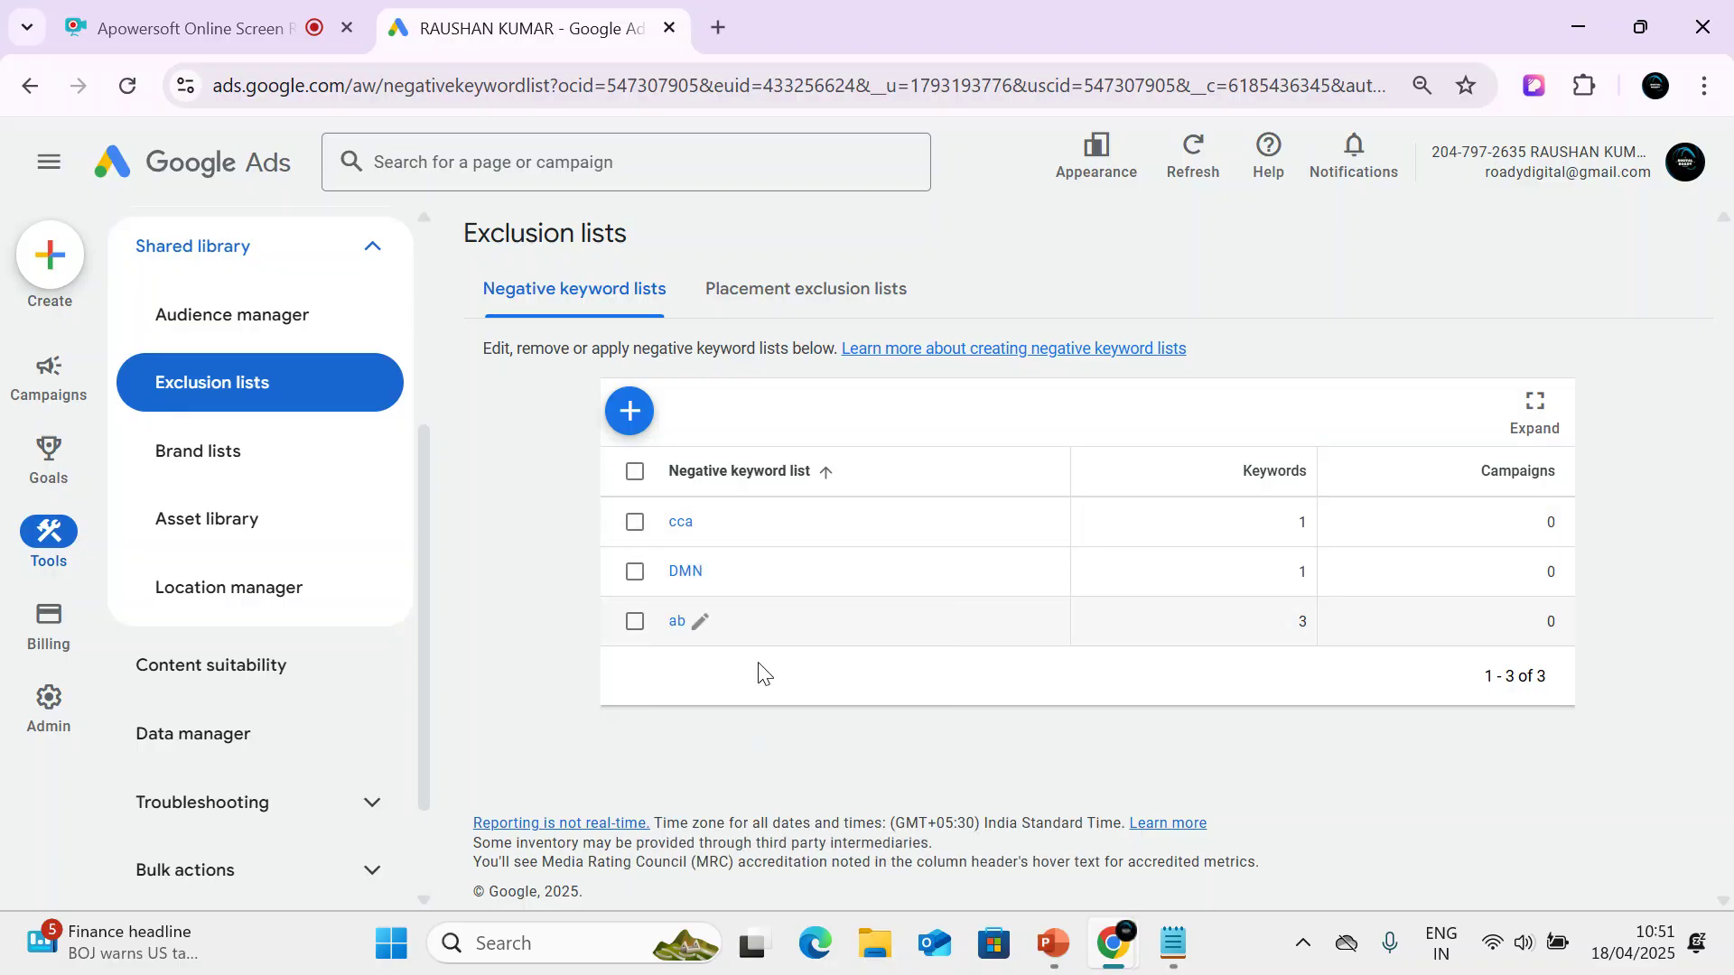
left_click(680, 624)
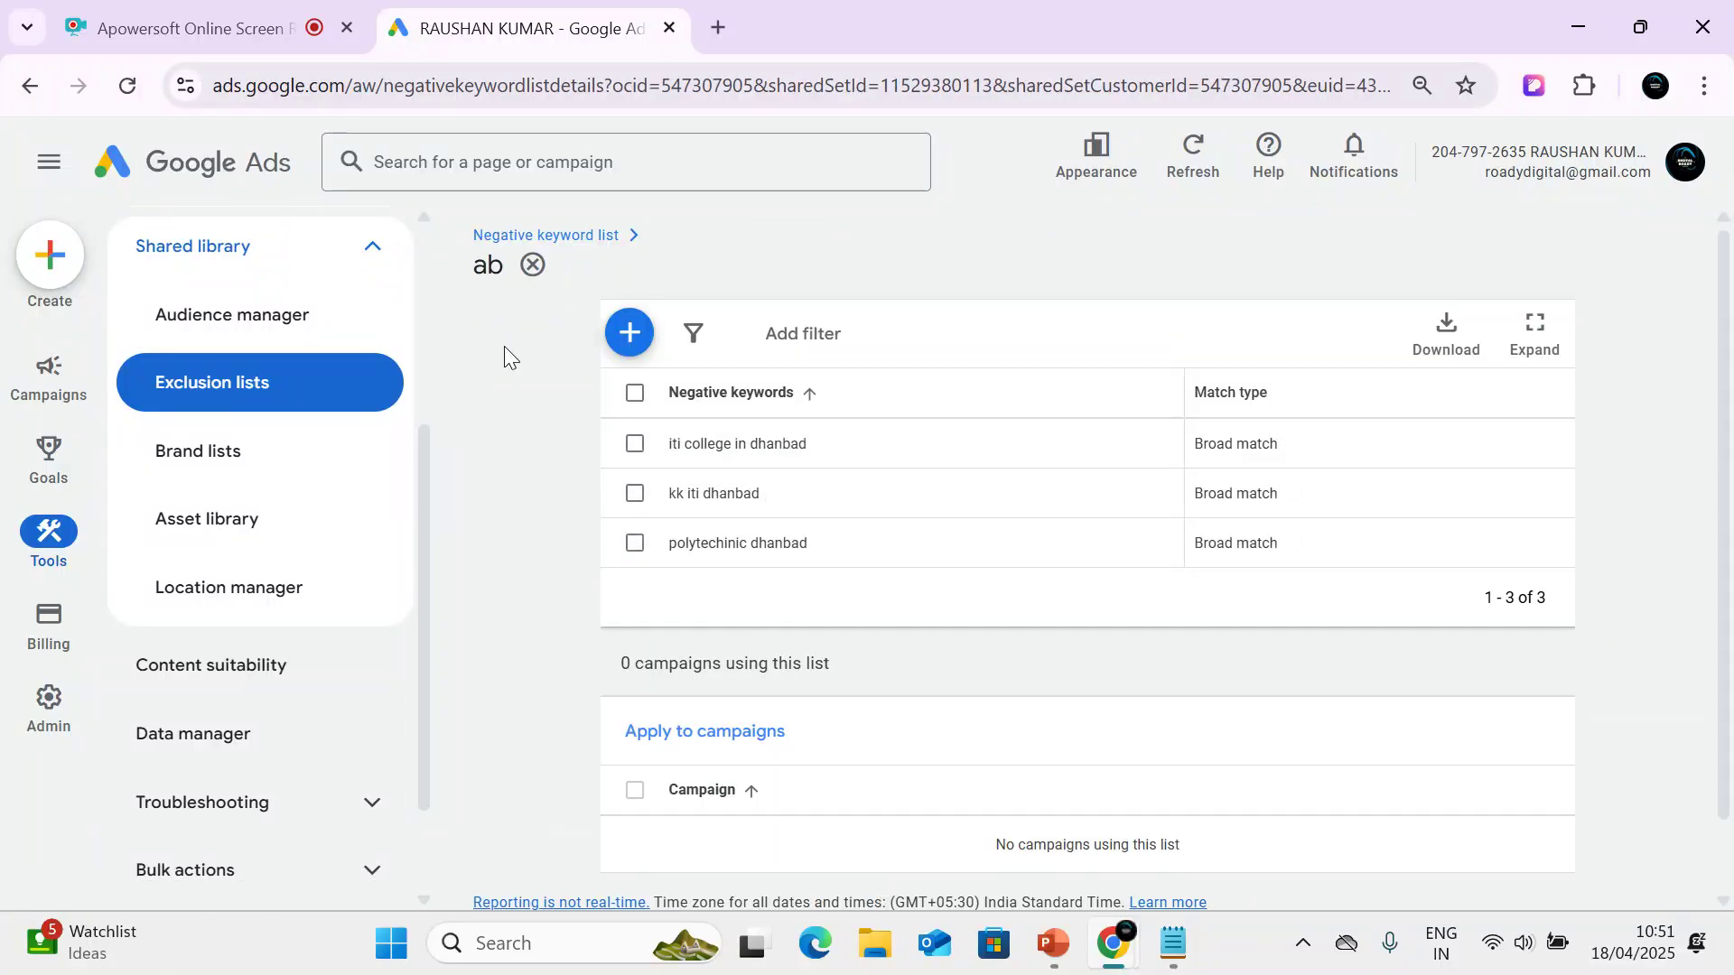
left_click(35, 86)
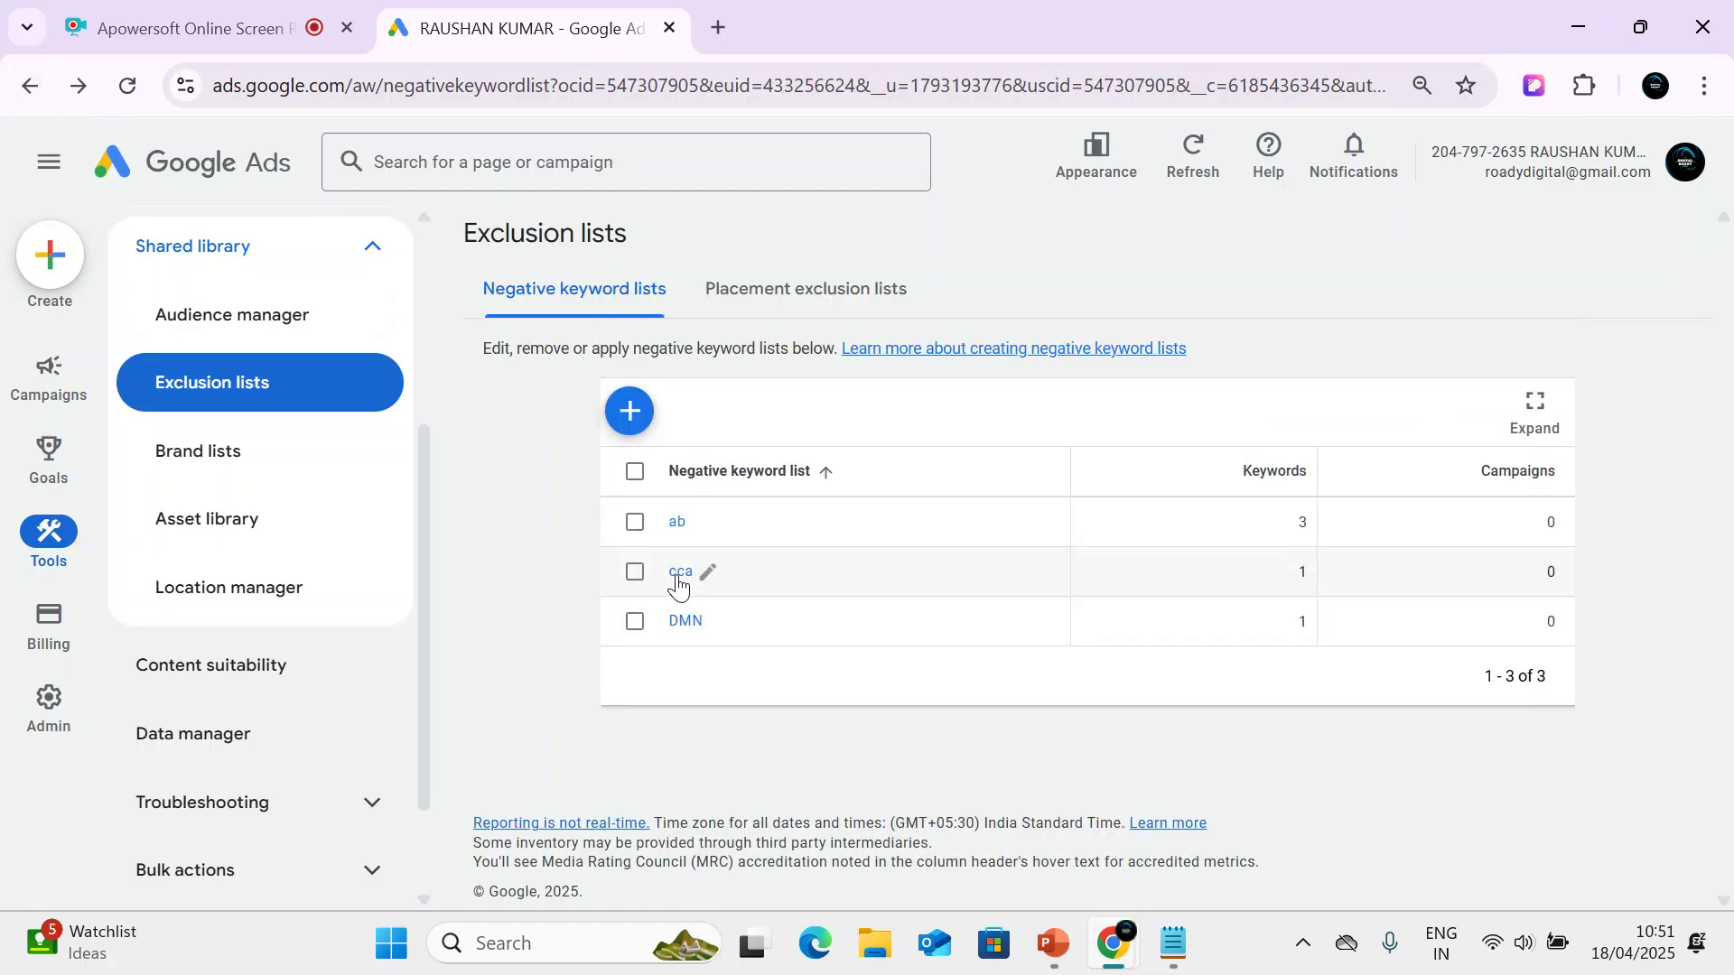
left_click(678, 572)
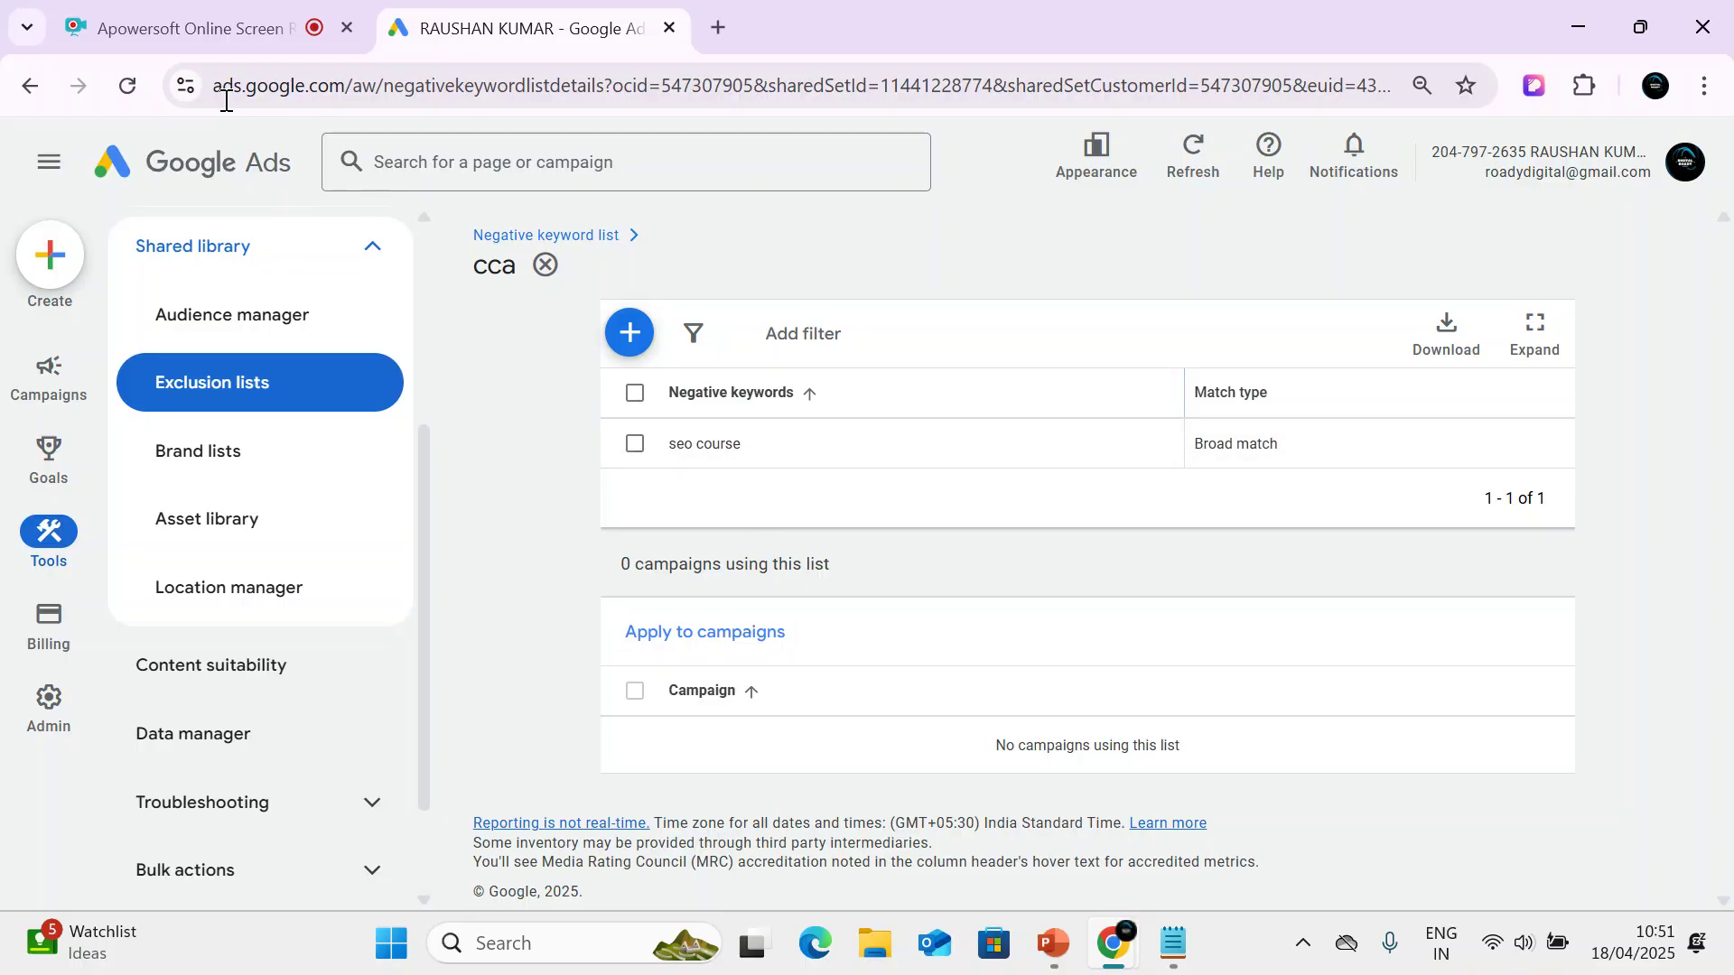
left_click(30, 86)
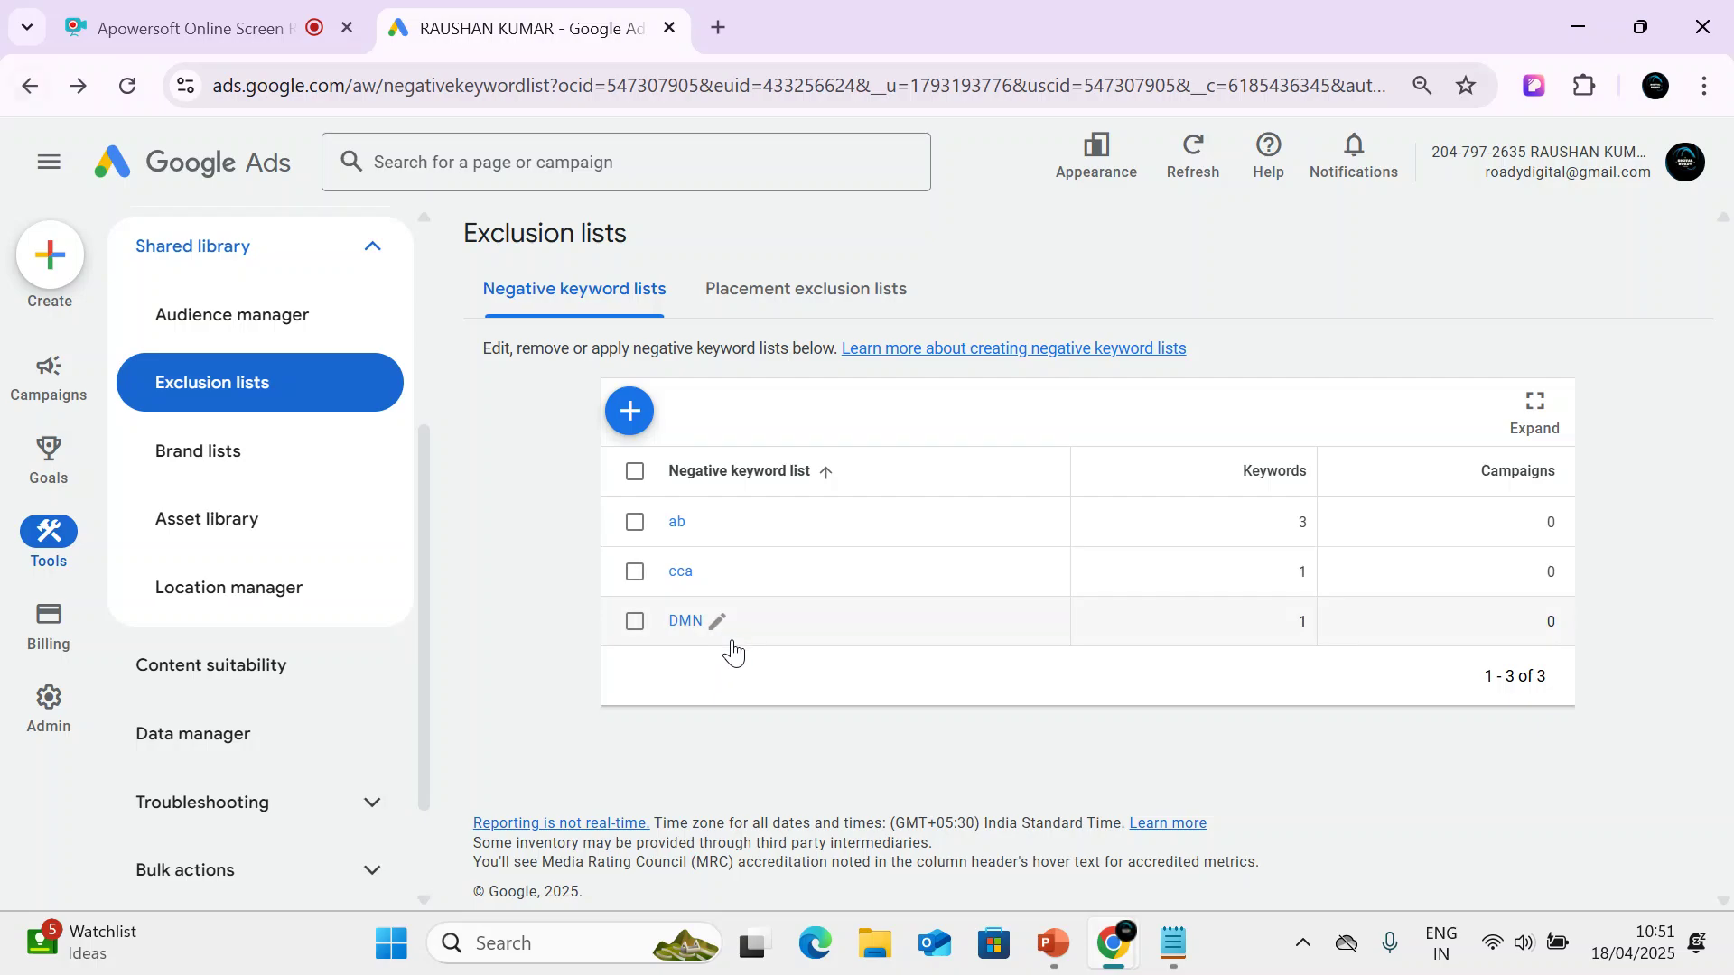
left_click(679, 523)
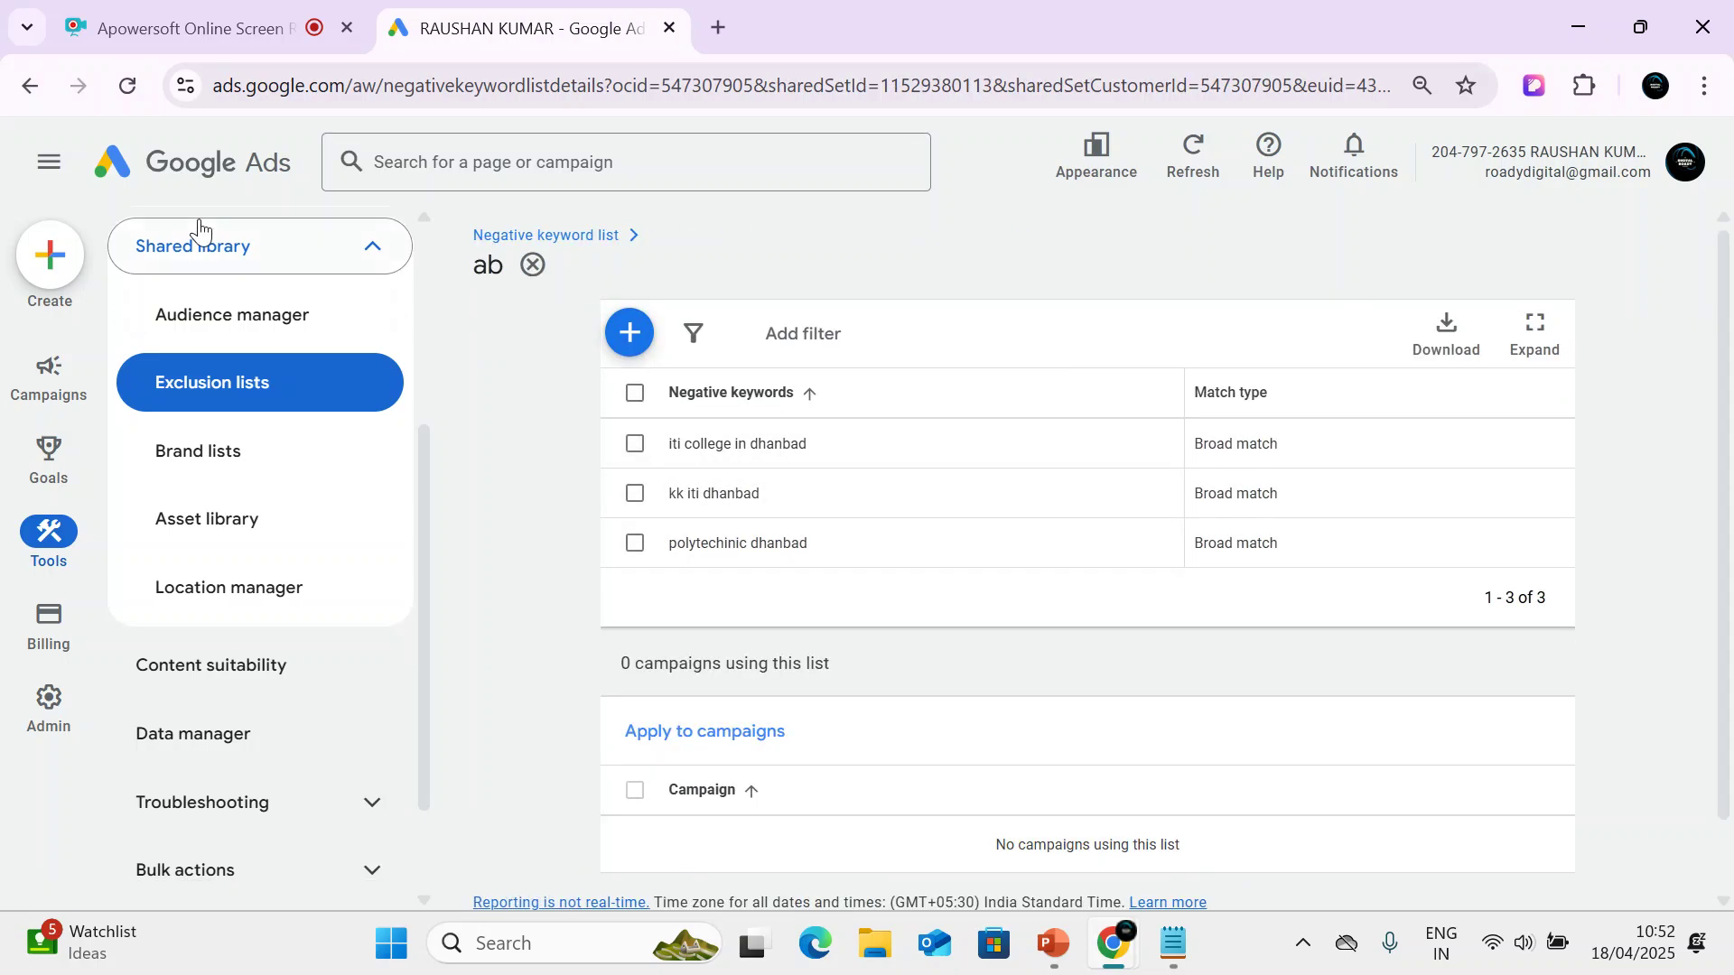
left_click(37, 94)
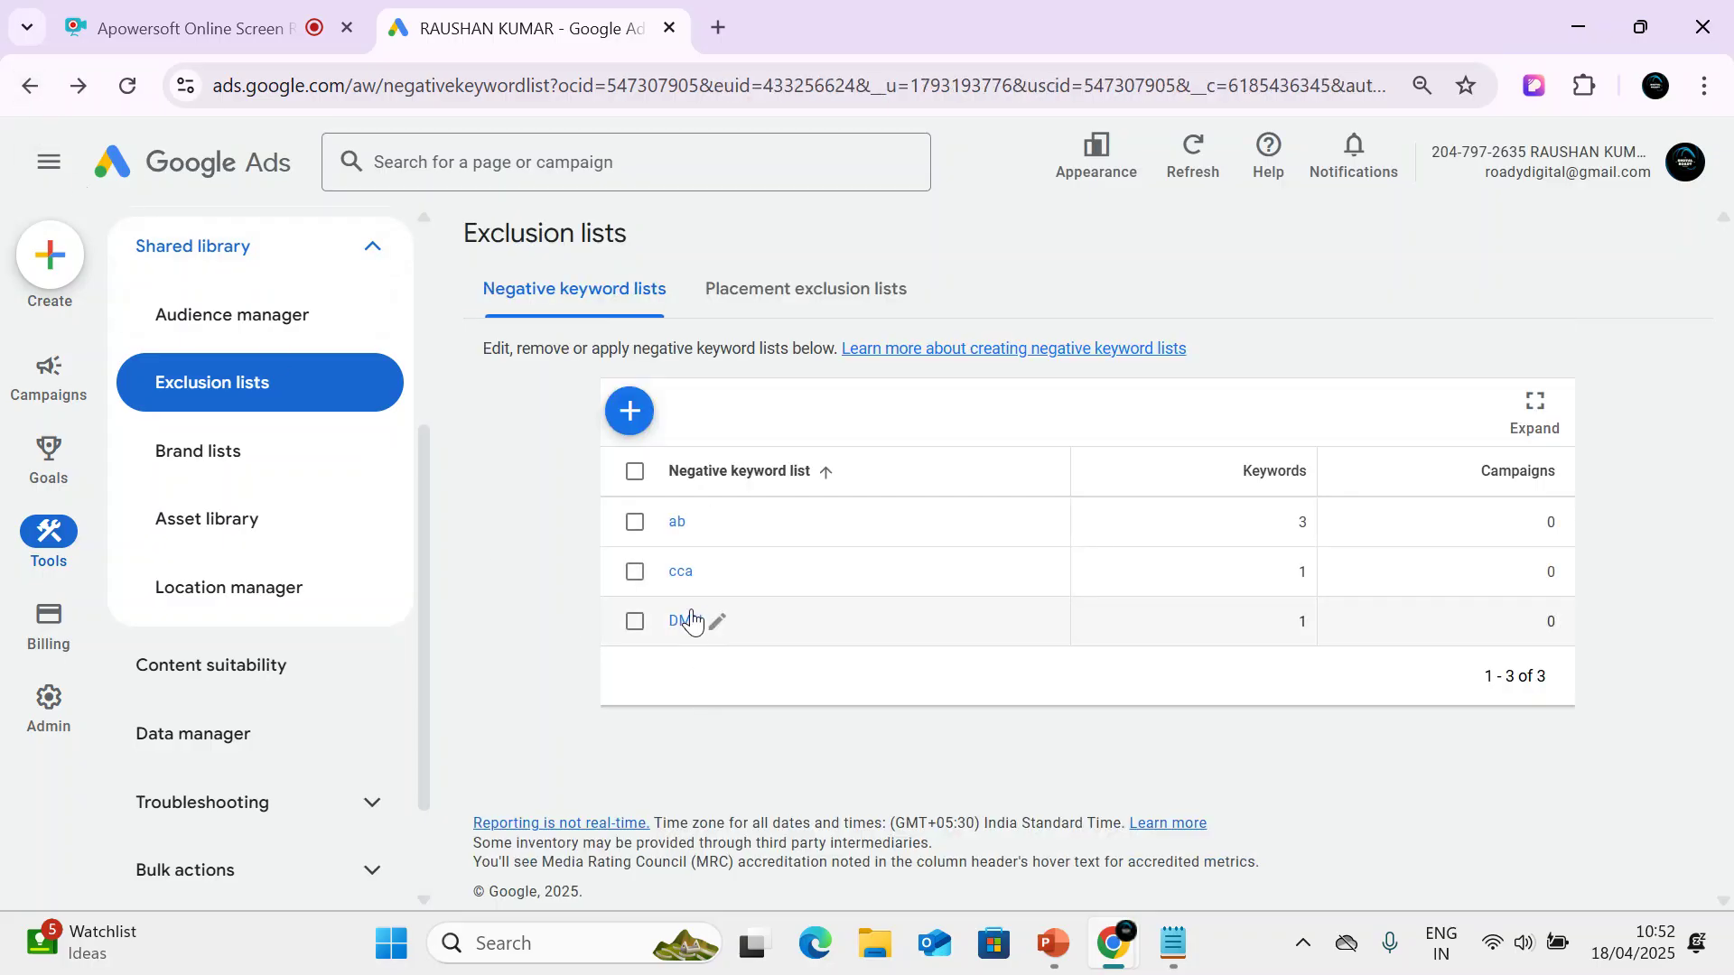
left_click(686, 630)
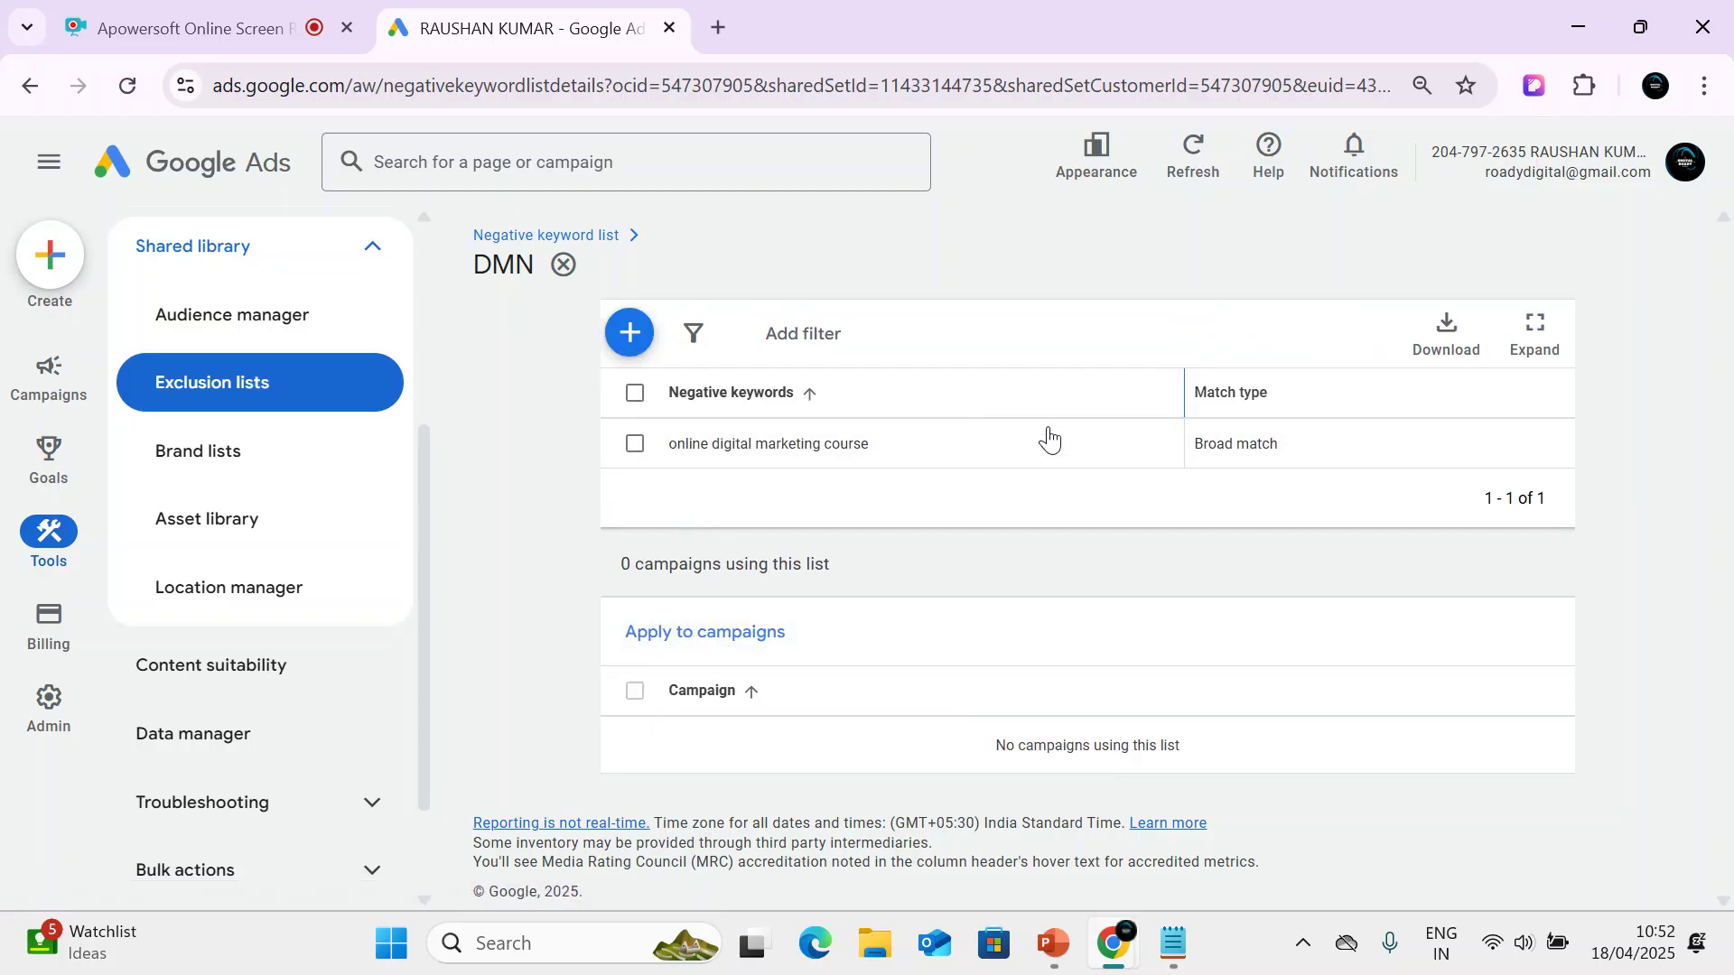
mouse_move(1048, 971)
left_click(30, 87)
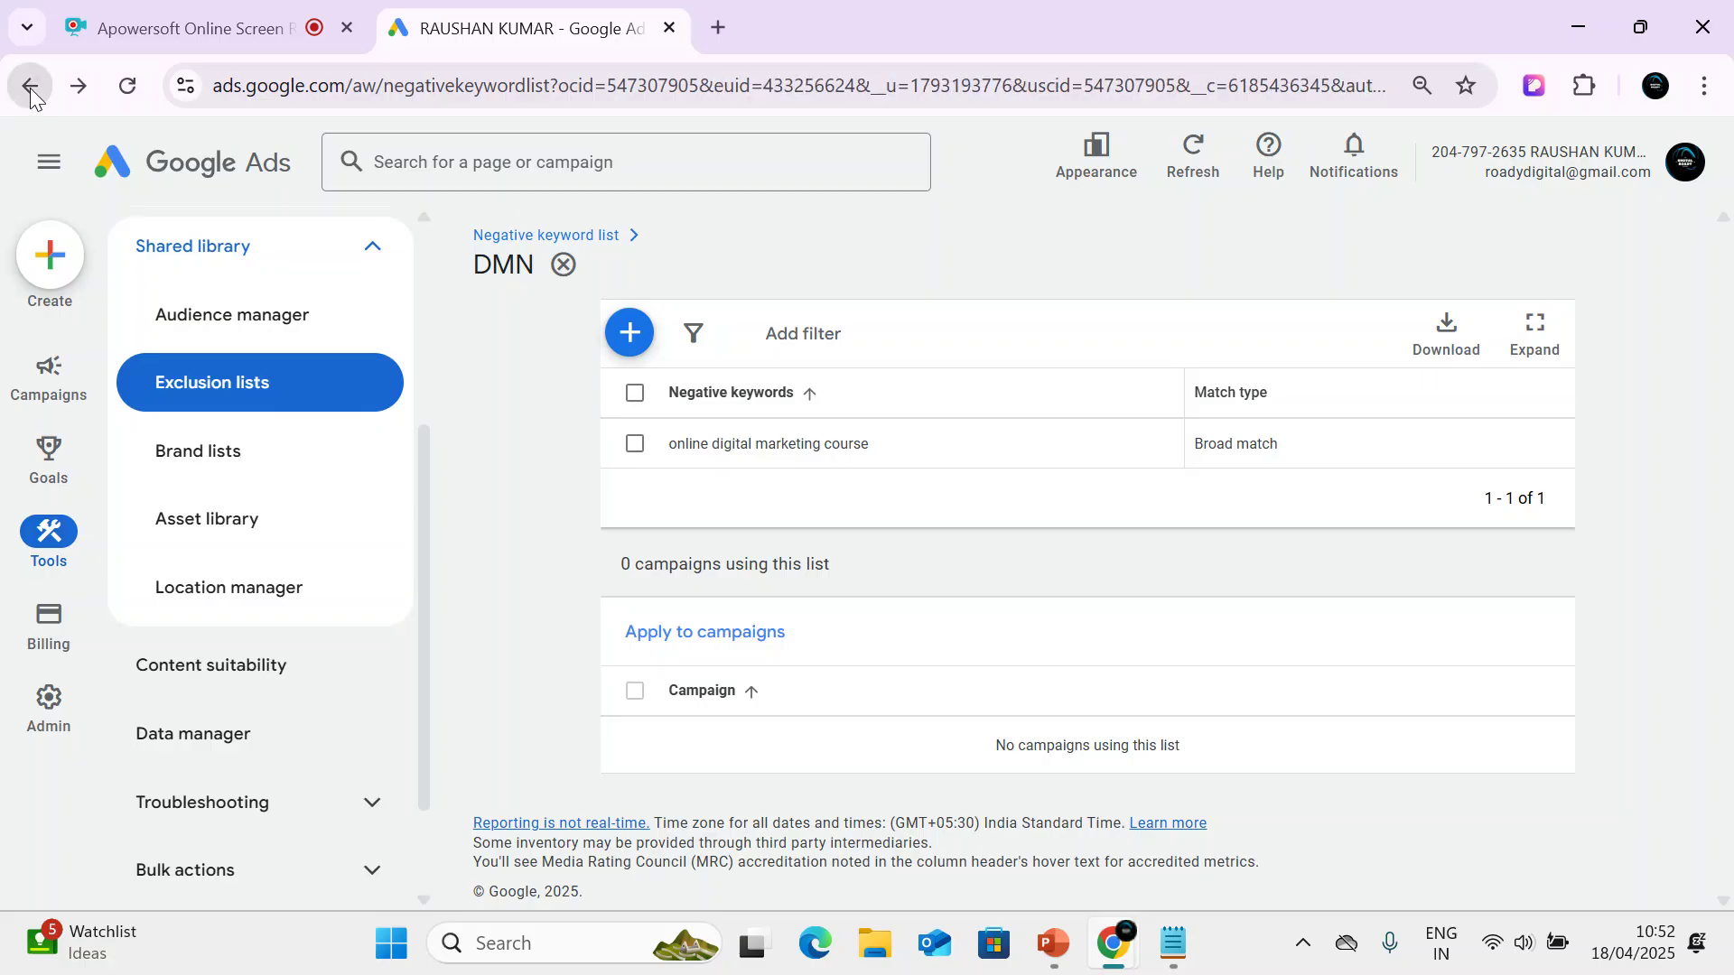
left_click(29, 86)
View the placement exclusion lists, and search Google for cricbuzz in a new browser tab.
left_click(767, 287)
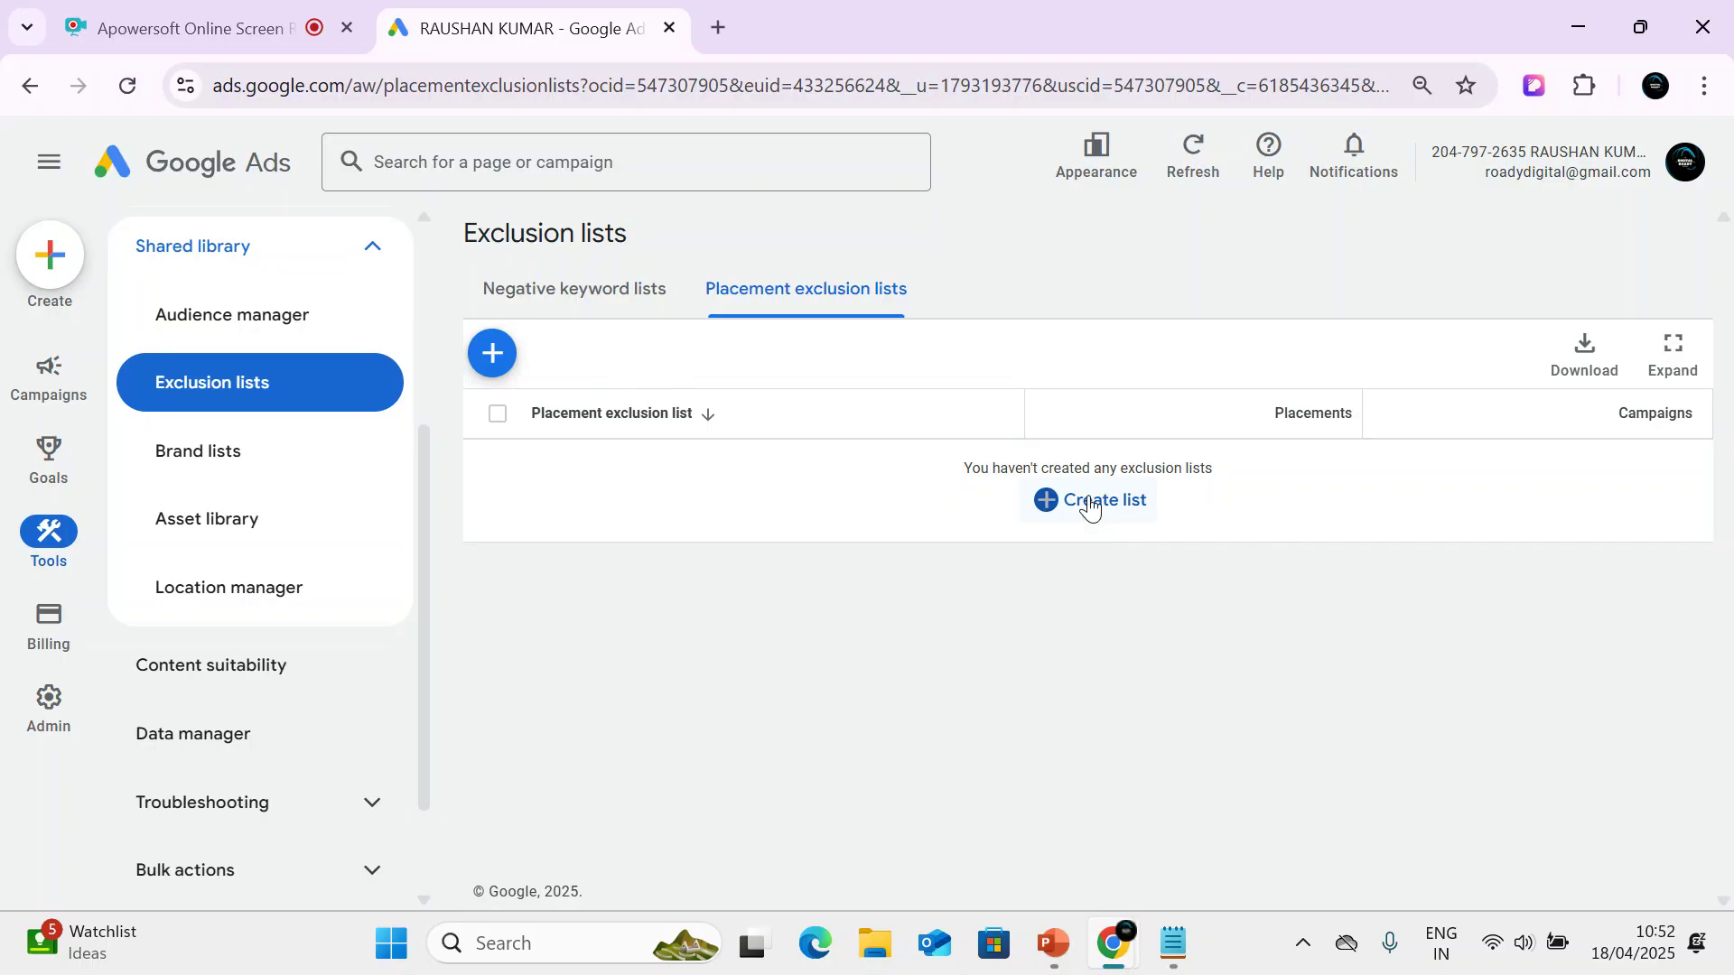
left_click(711, 35)
type("cri")
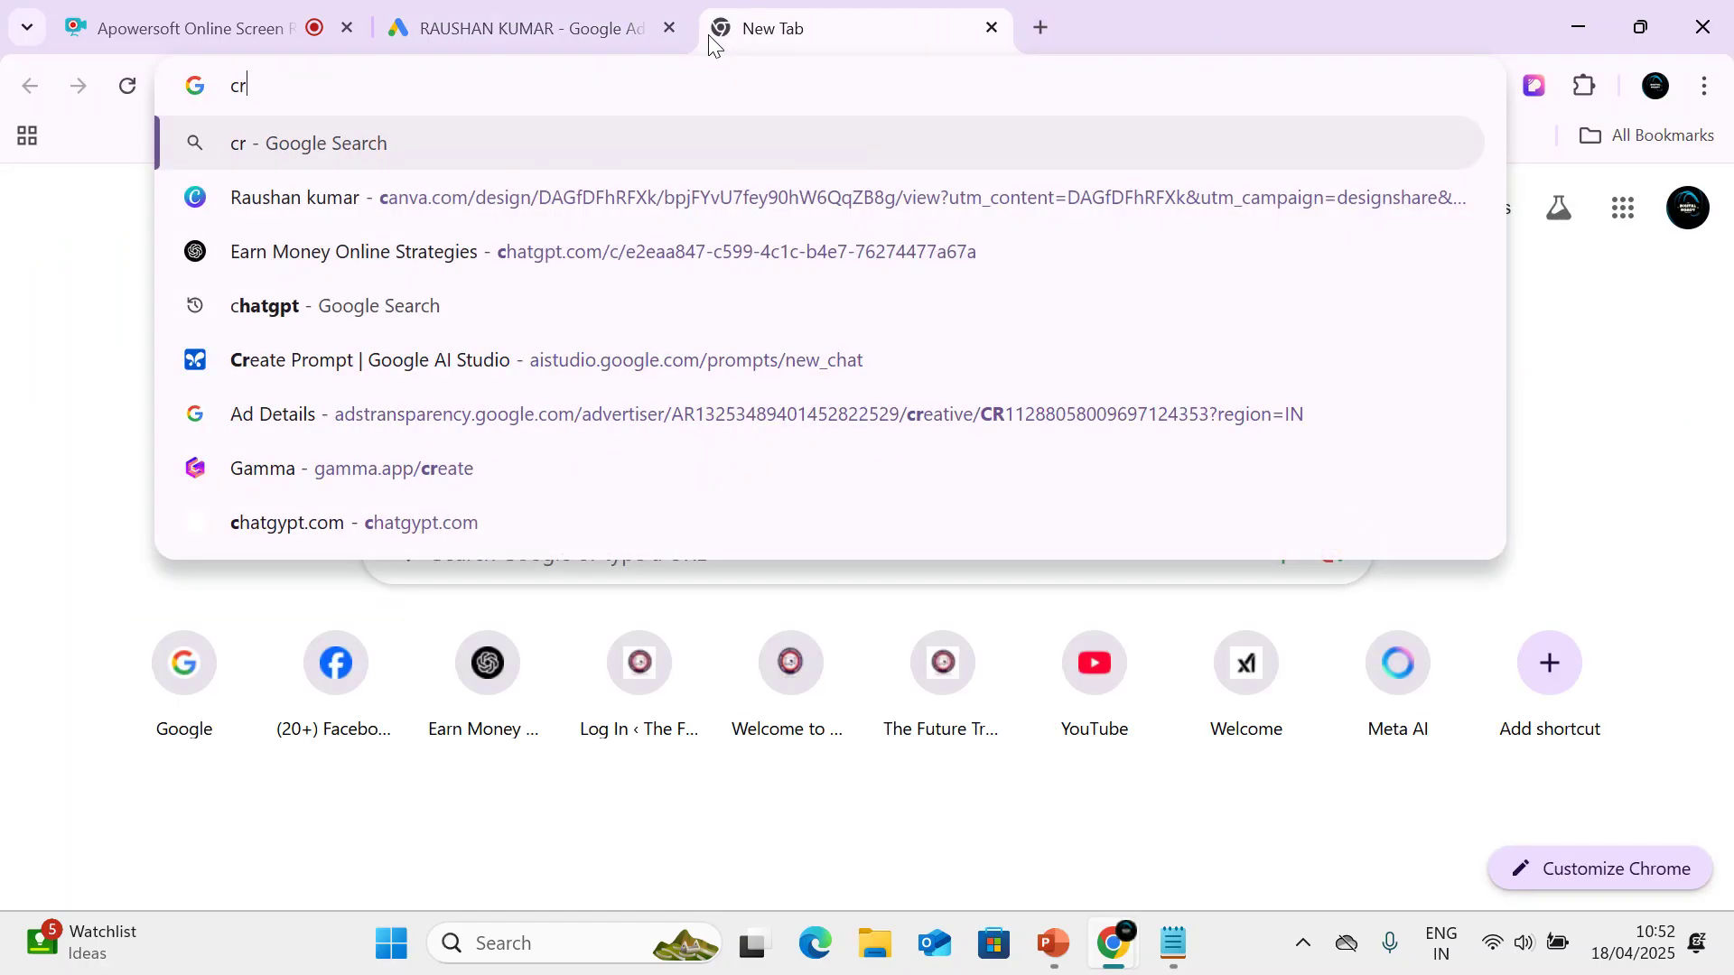
key("Down")
key("Down")
key("Up")
key("Return")
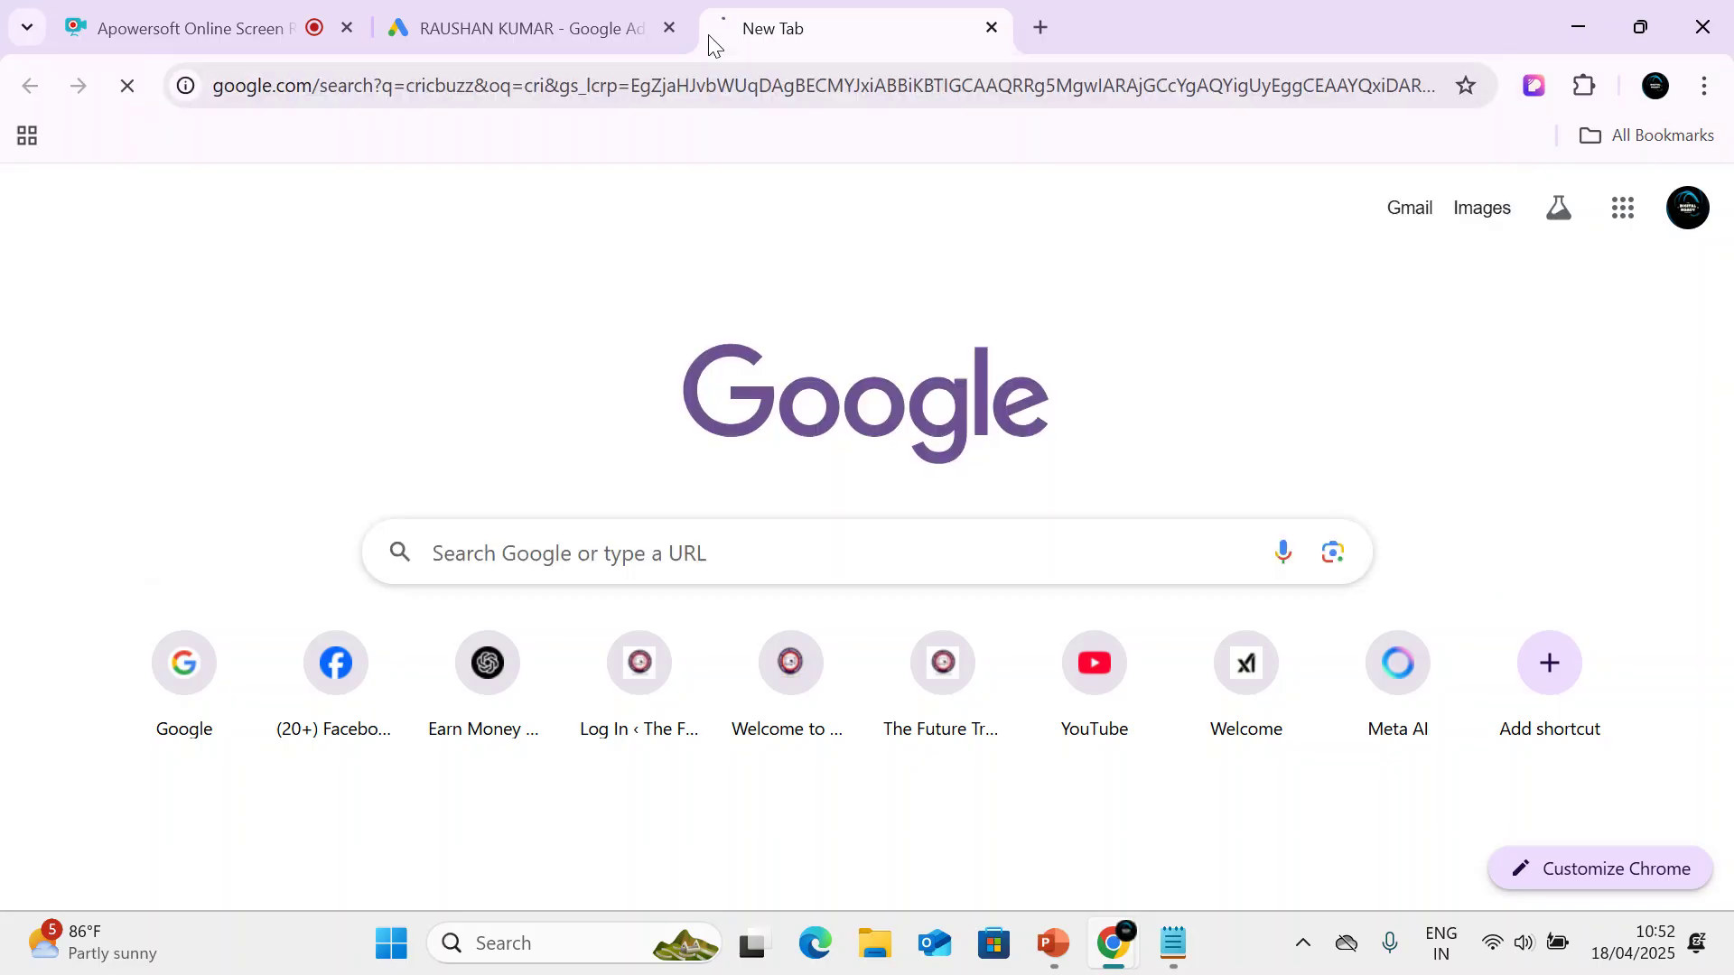
View the cricbuzz website, and start a new placement exclusion list in Google Ads, browsing YouTube channels as the placement type.
left_click(264, 423)
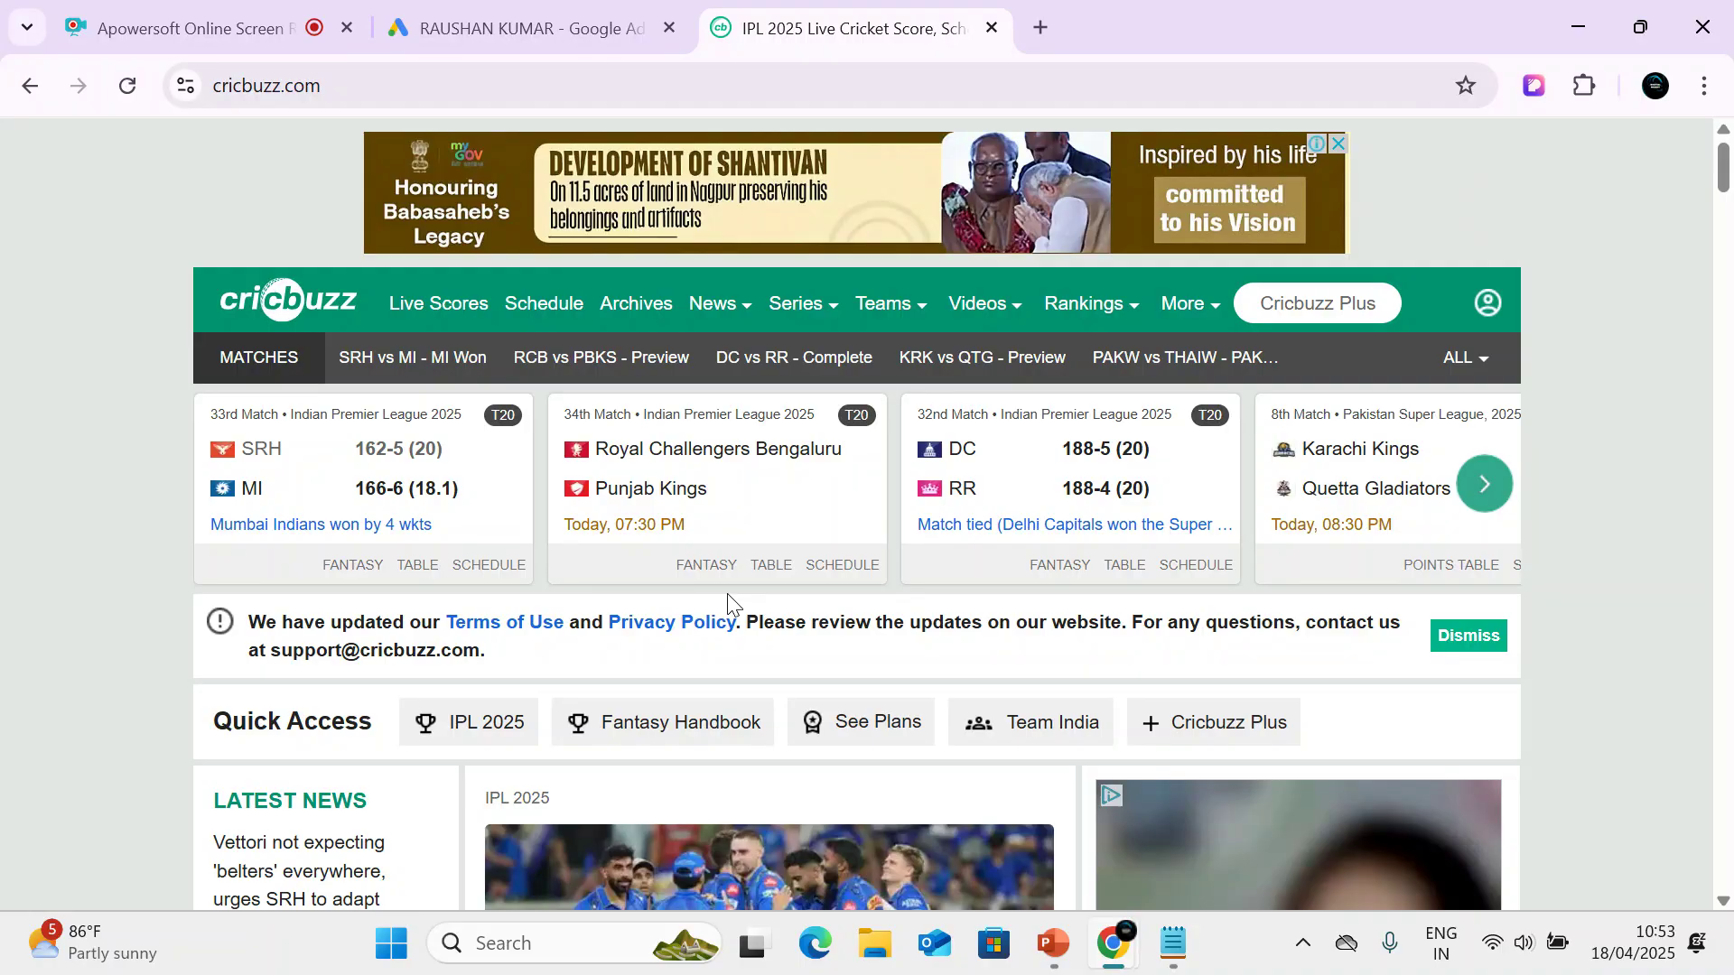
left_click(438, 17)
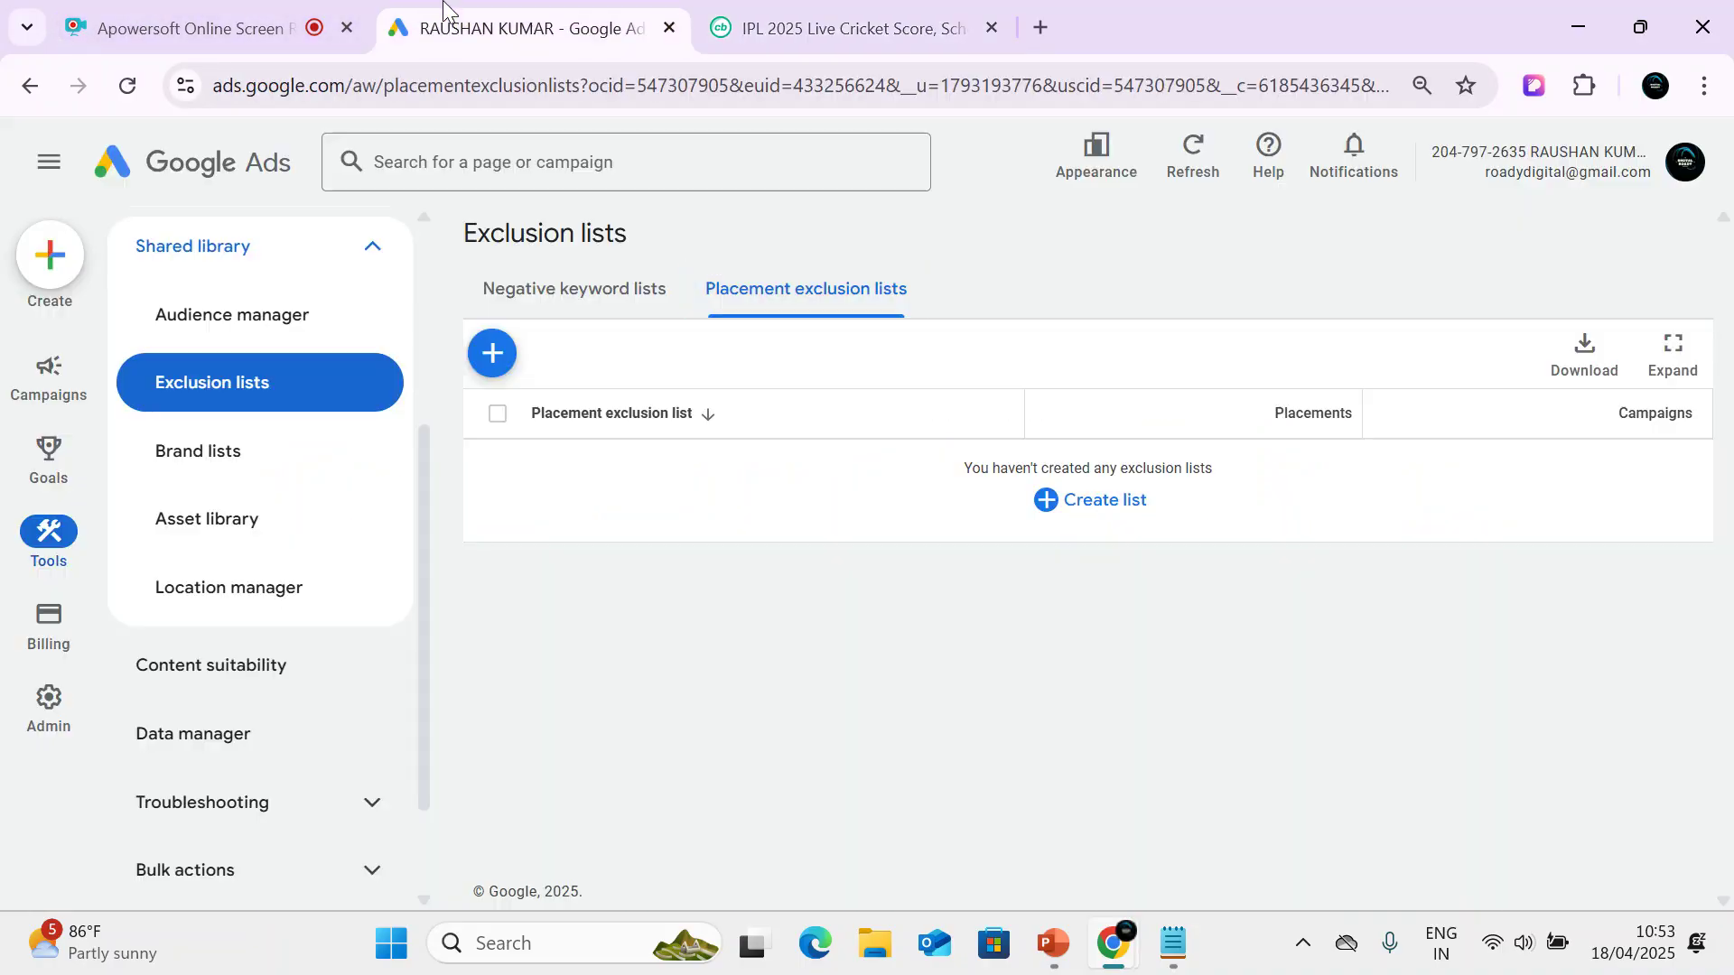
left_click(492, 352)
left_click(614, 387)
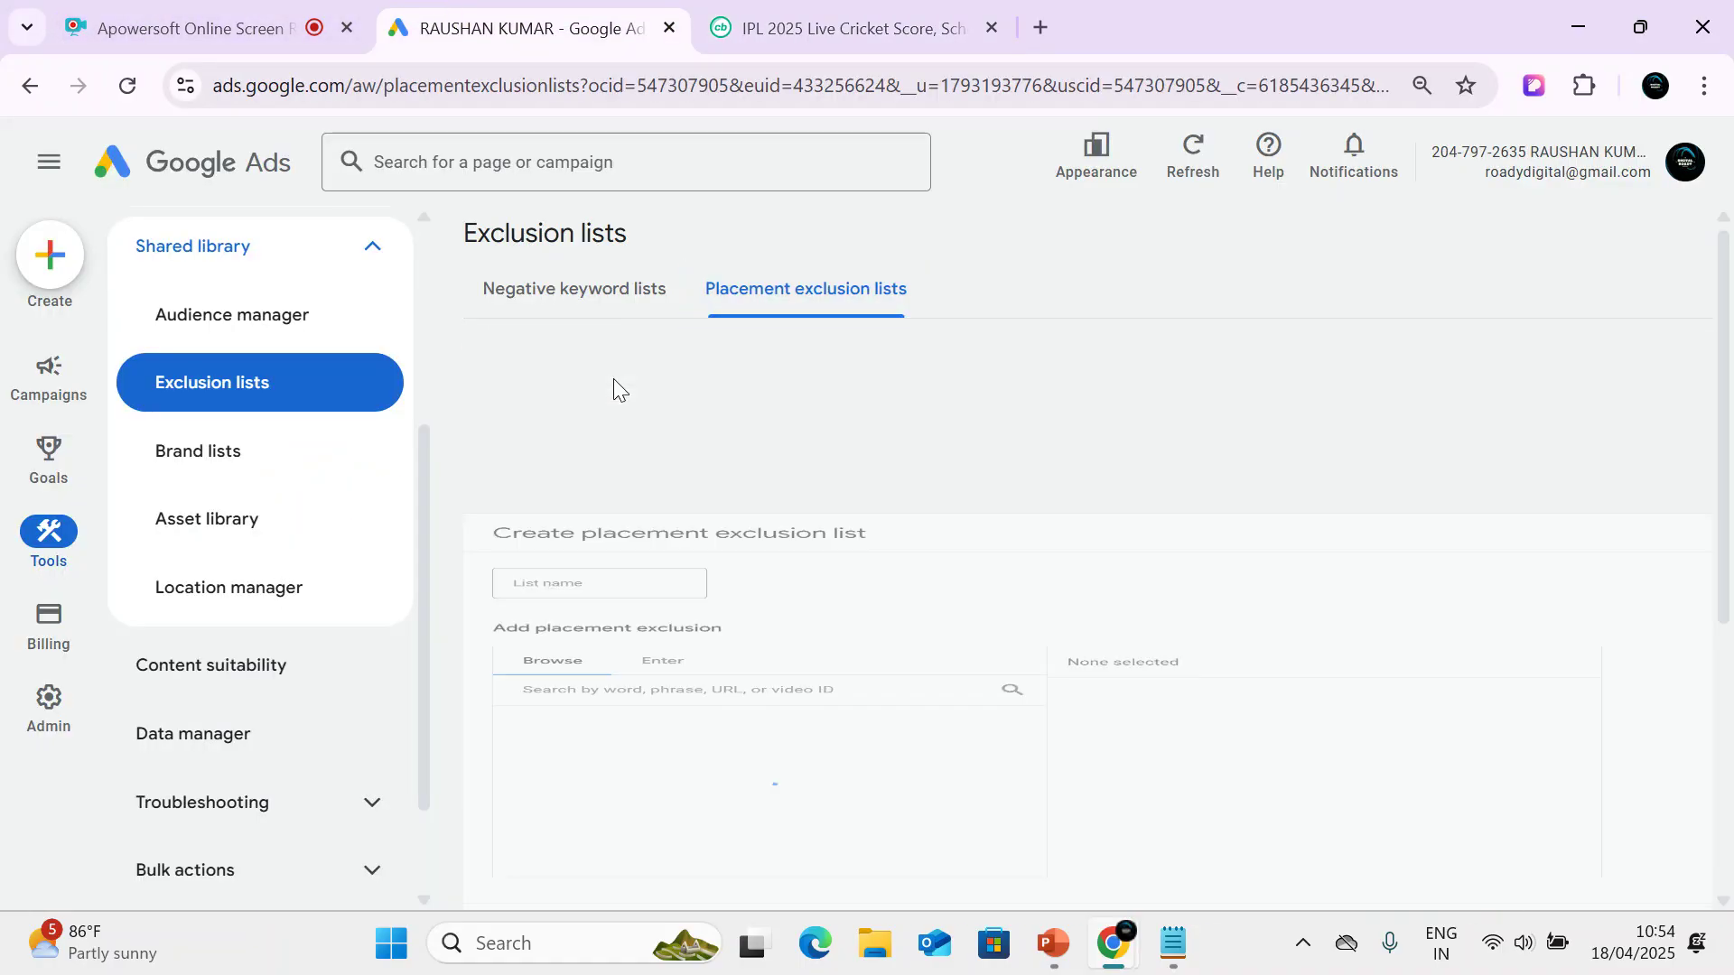
scroll(632, 623, "down", 2)
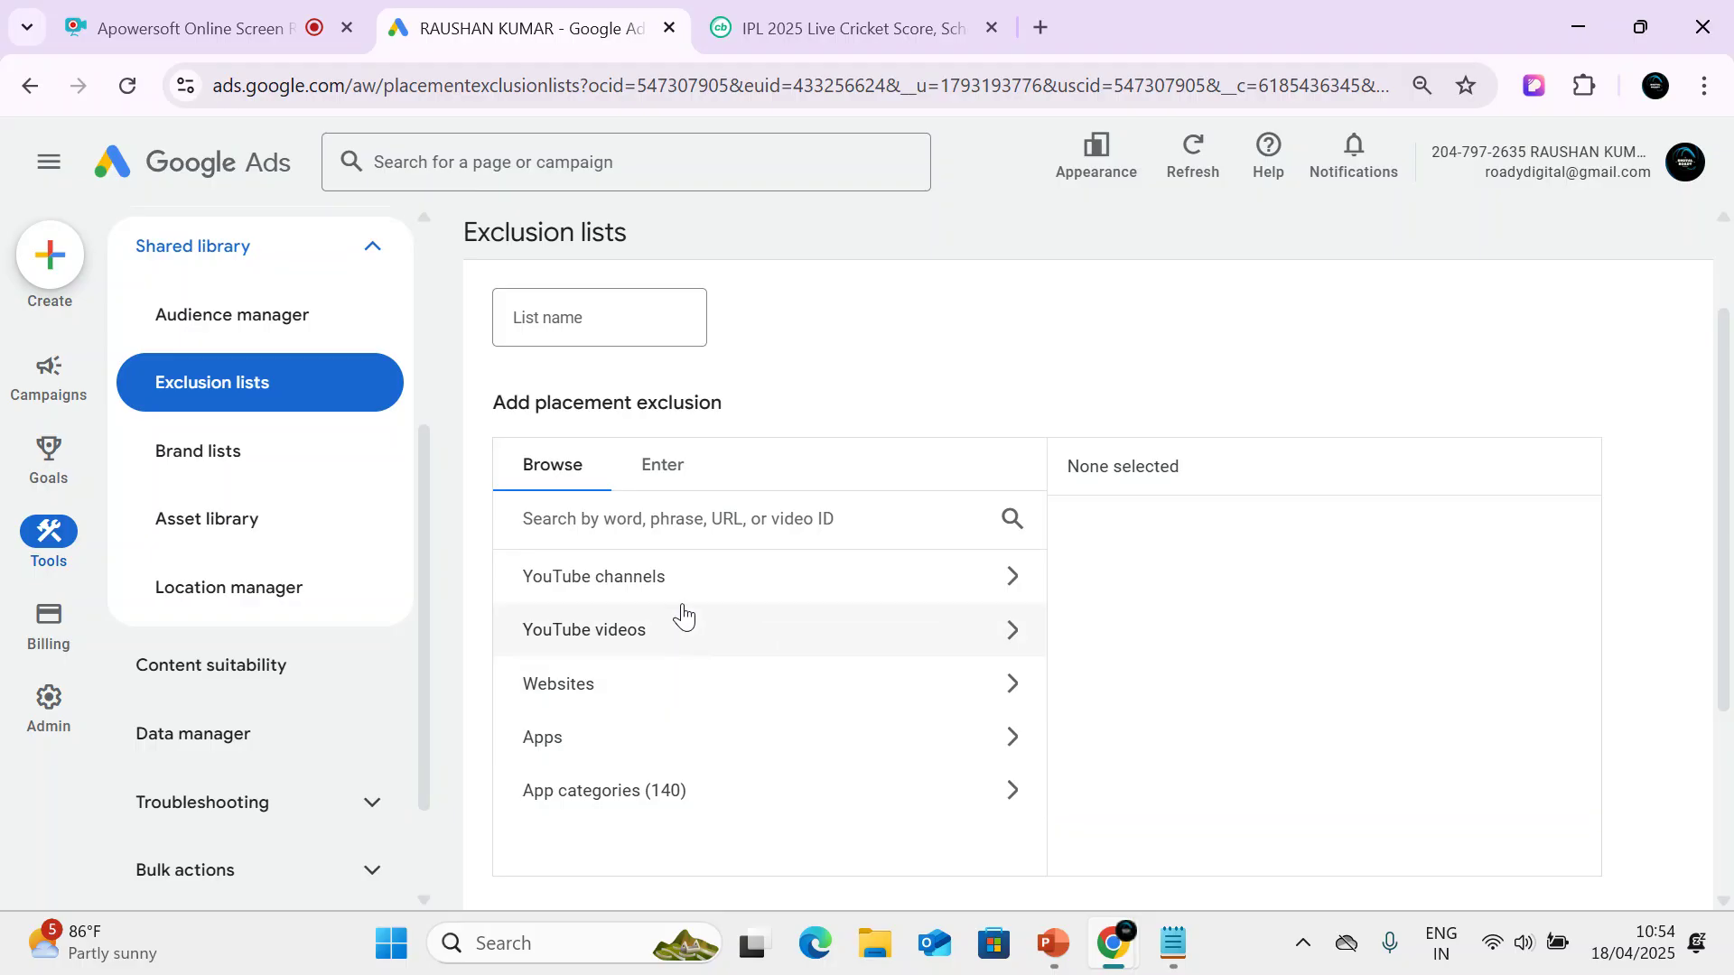
left_click(686, 576)
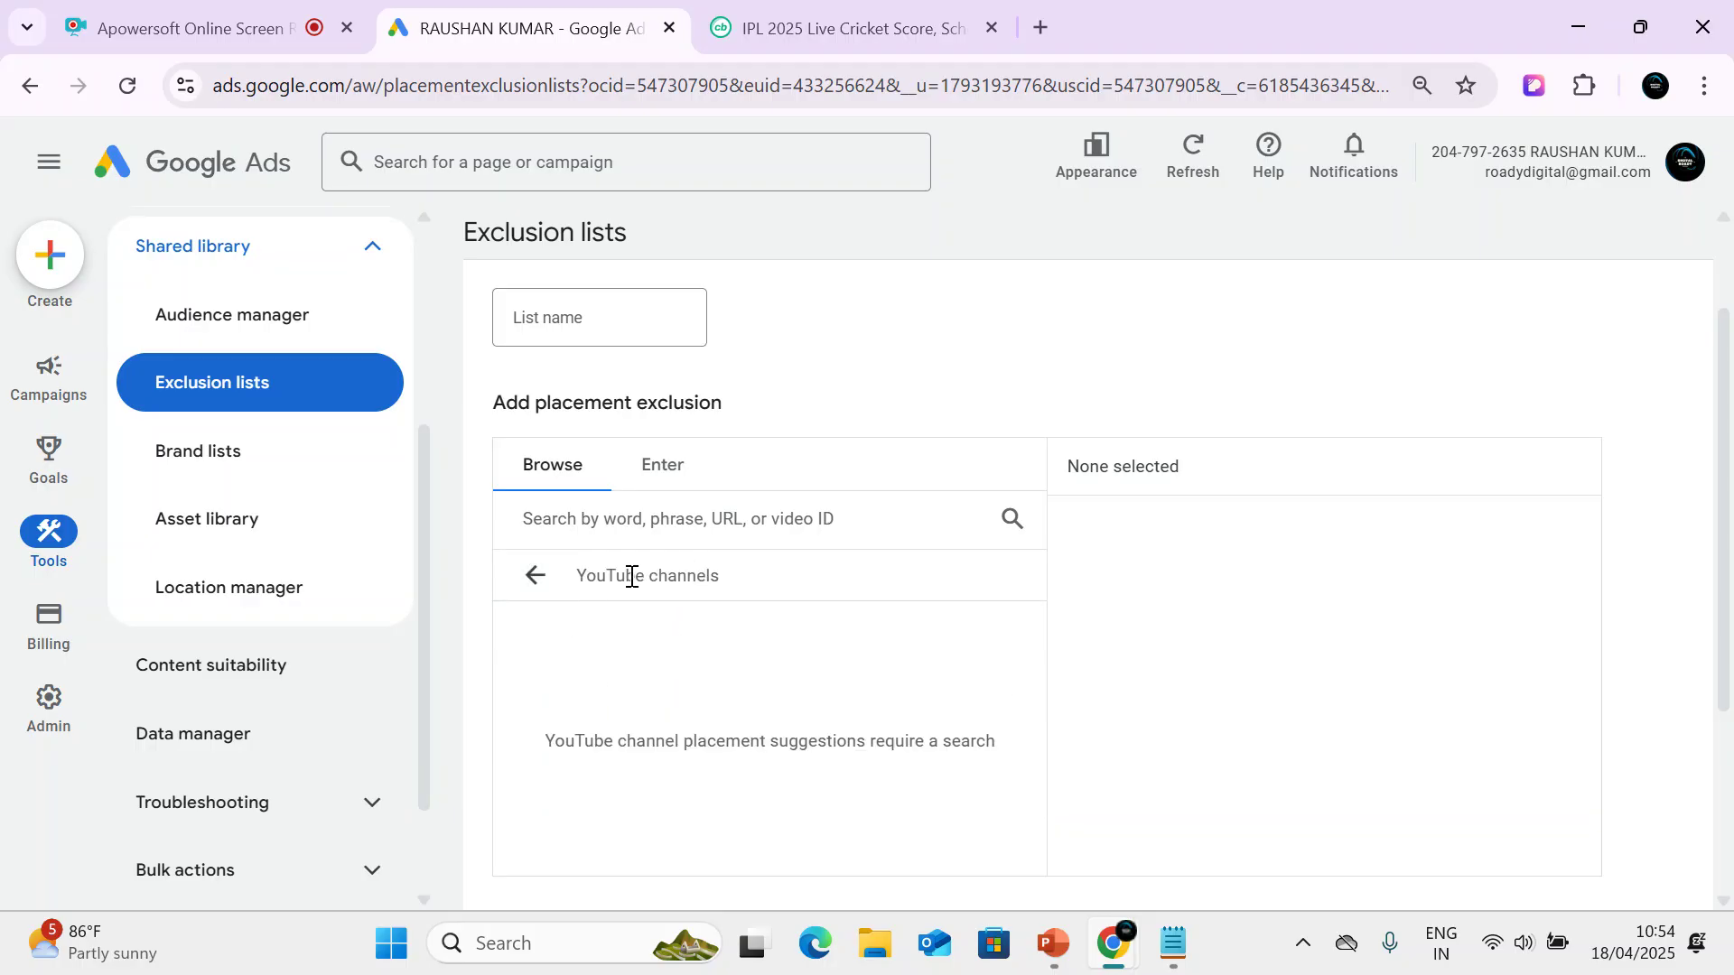
Open YouTube in a new browser tab and search it for aajtak.
left_click(1040, 28)
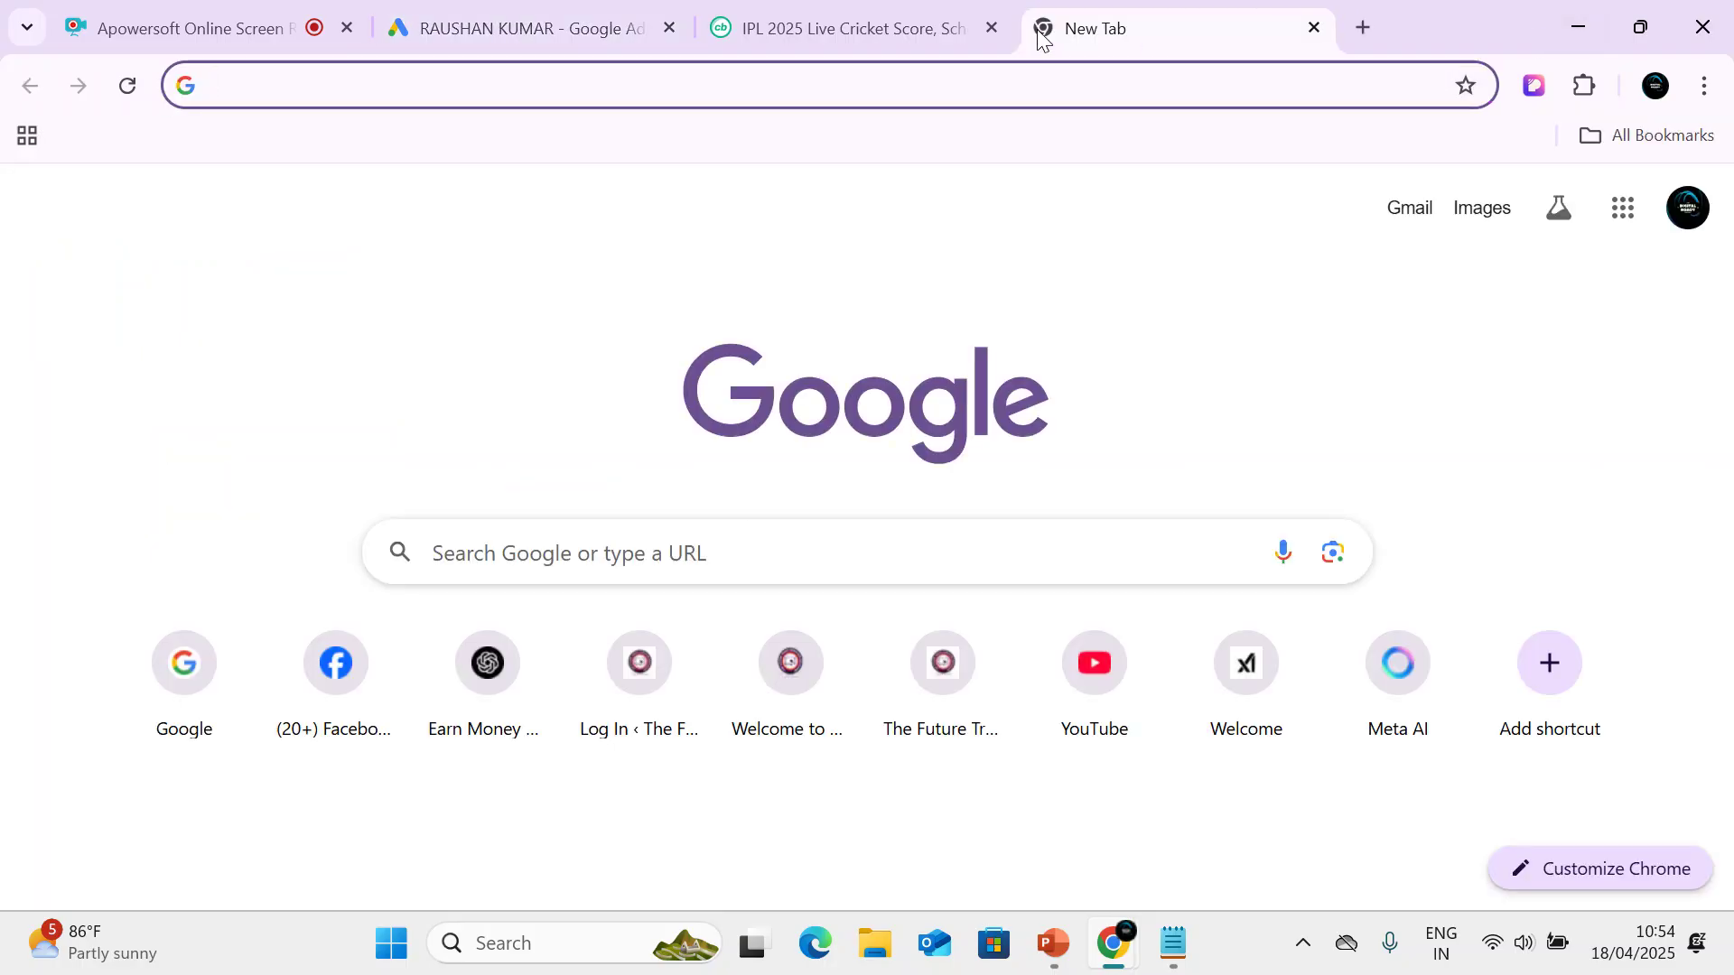
type("ou")
key("ctrl+a")
type("youtu")
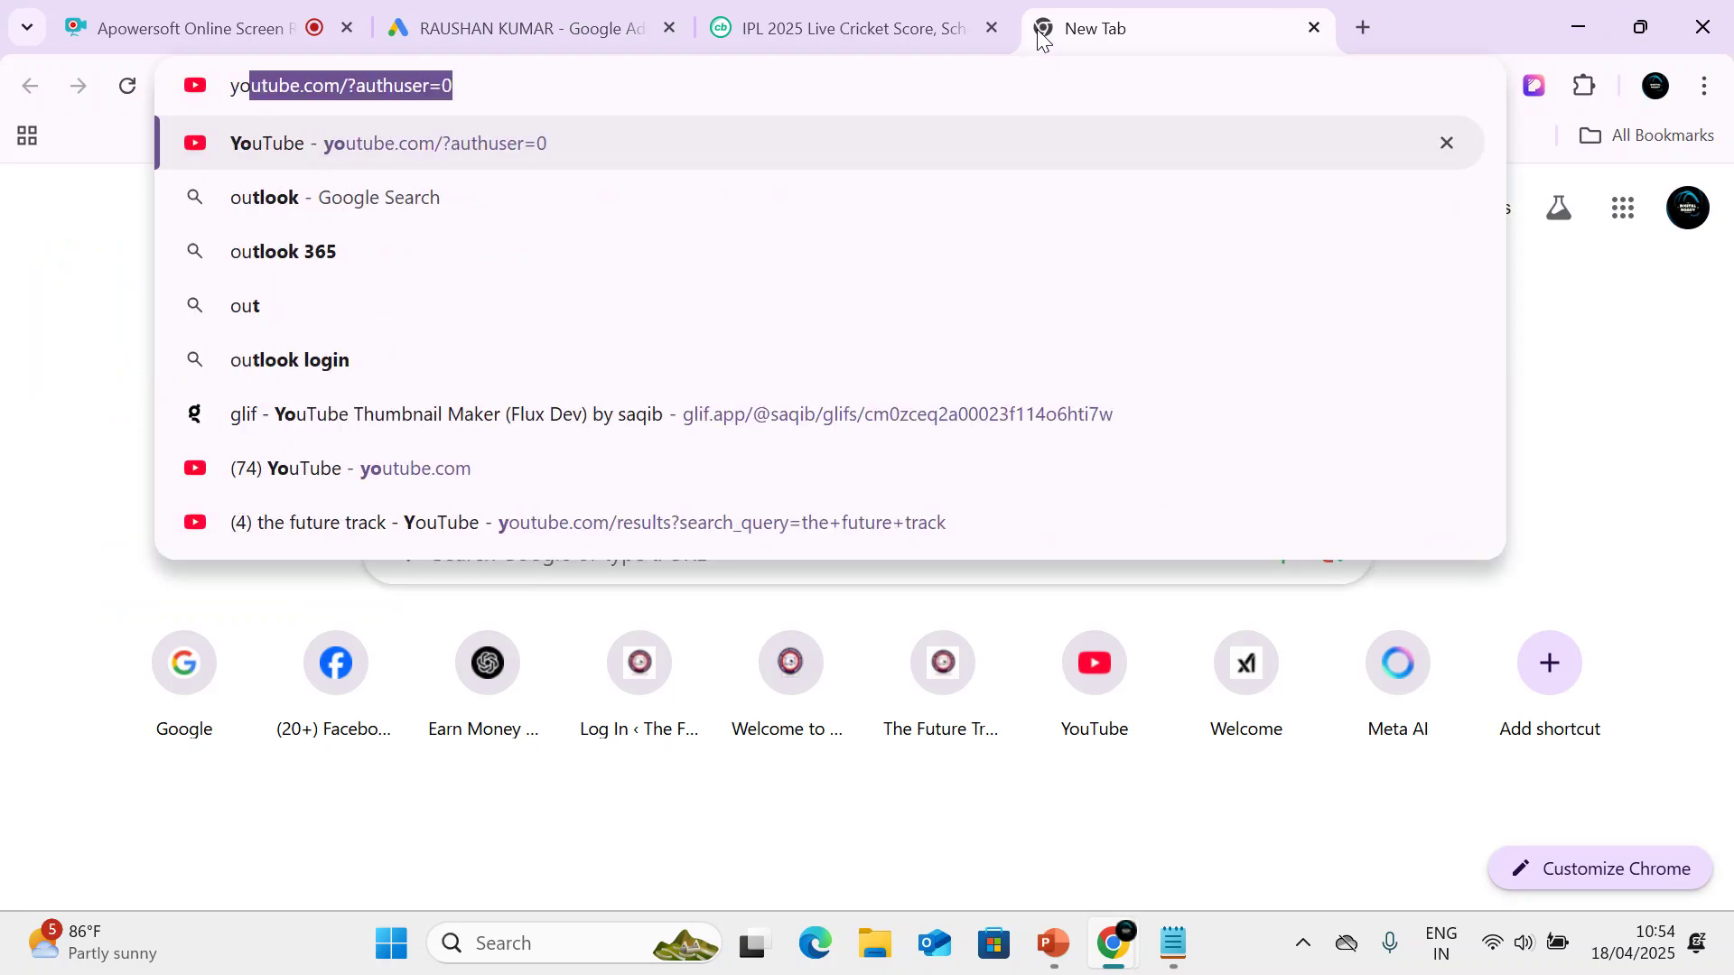
key("Return")
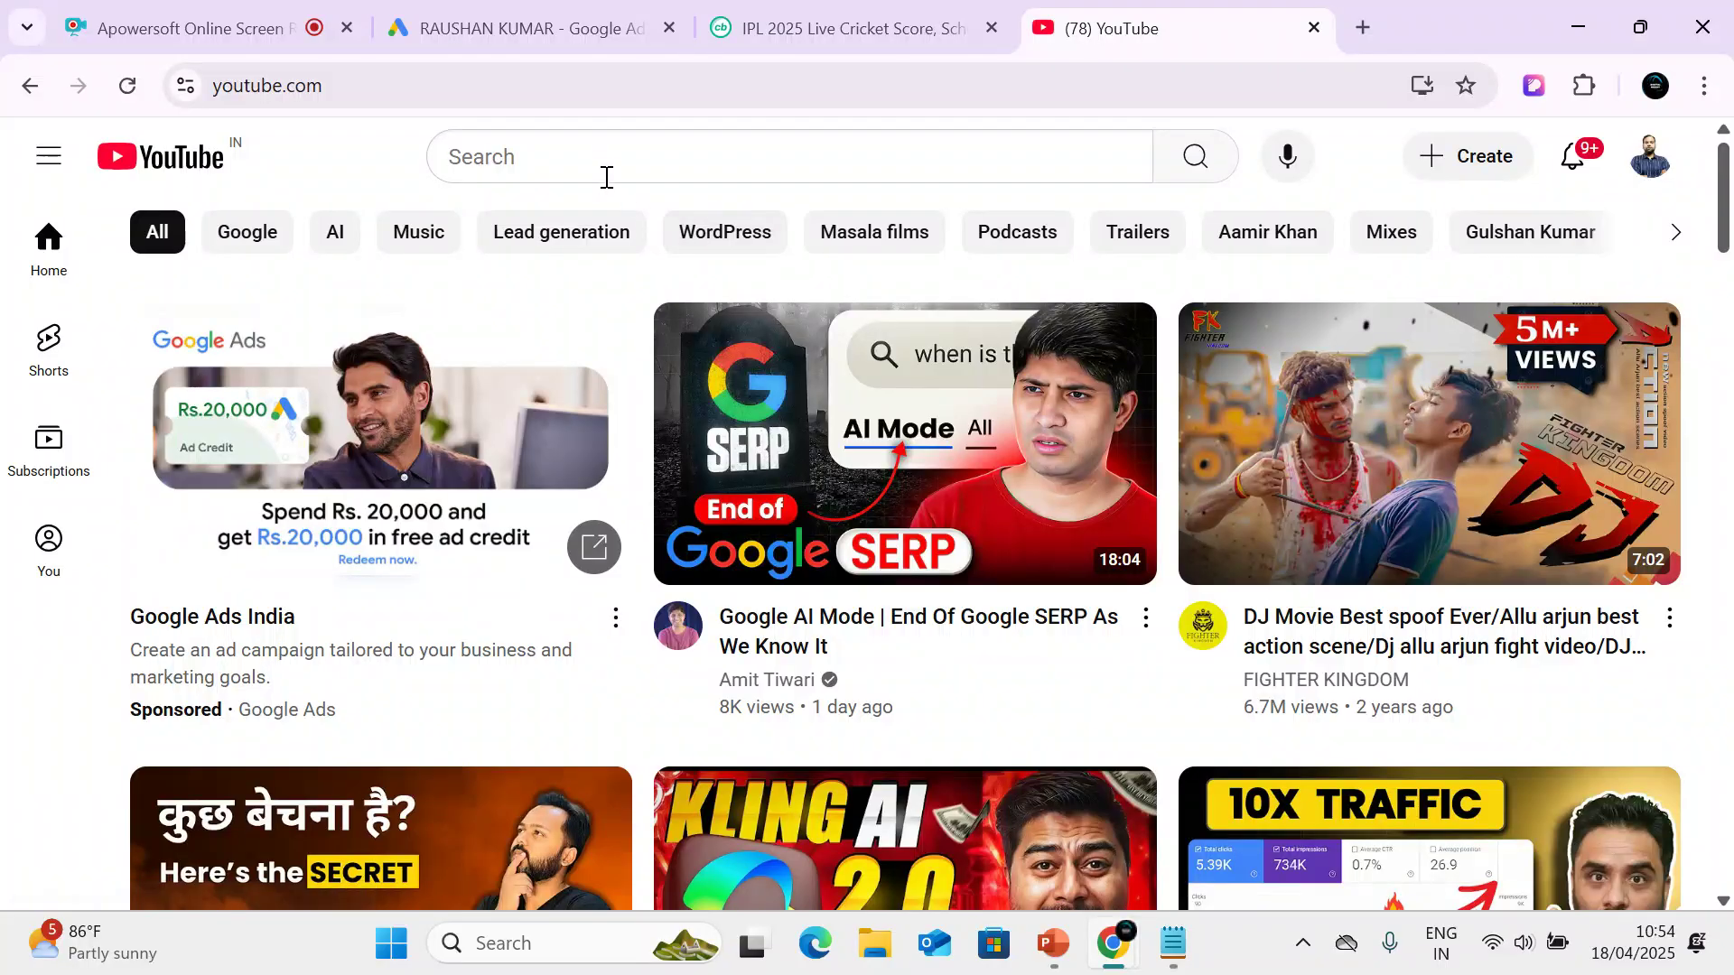
left_click(606, 151)
type("aajtak")
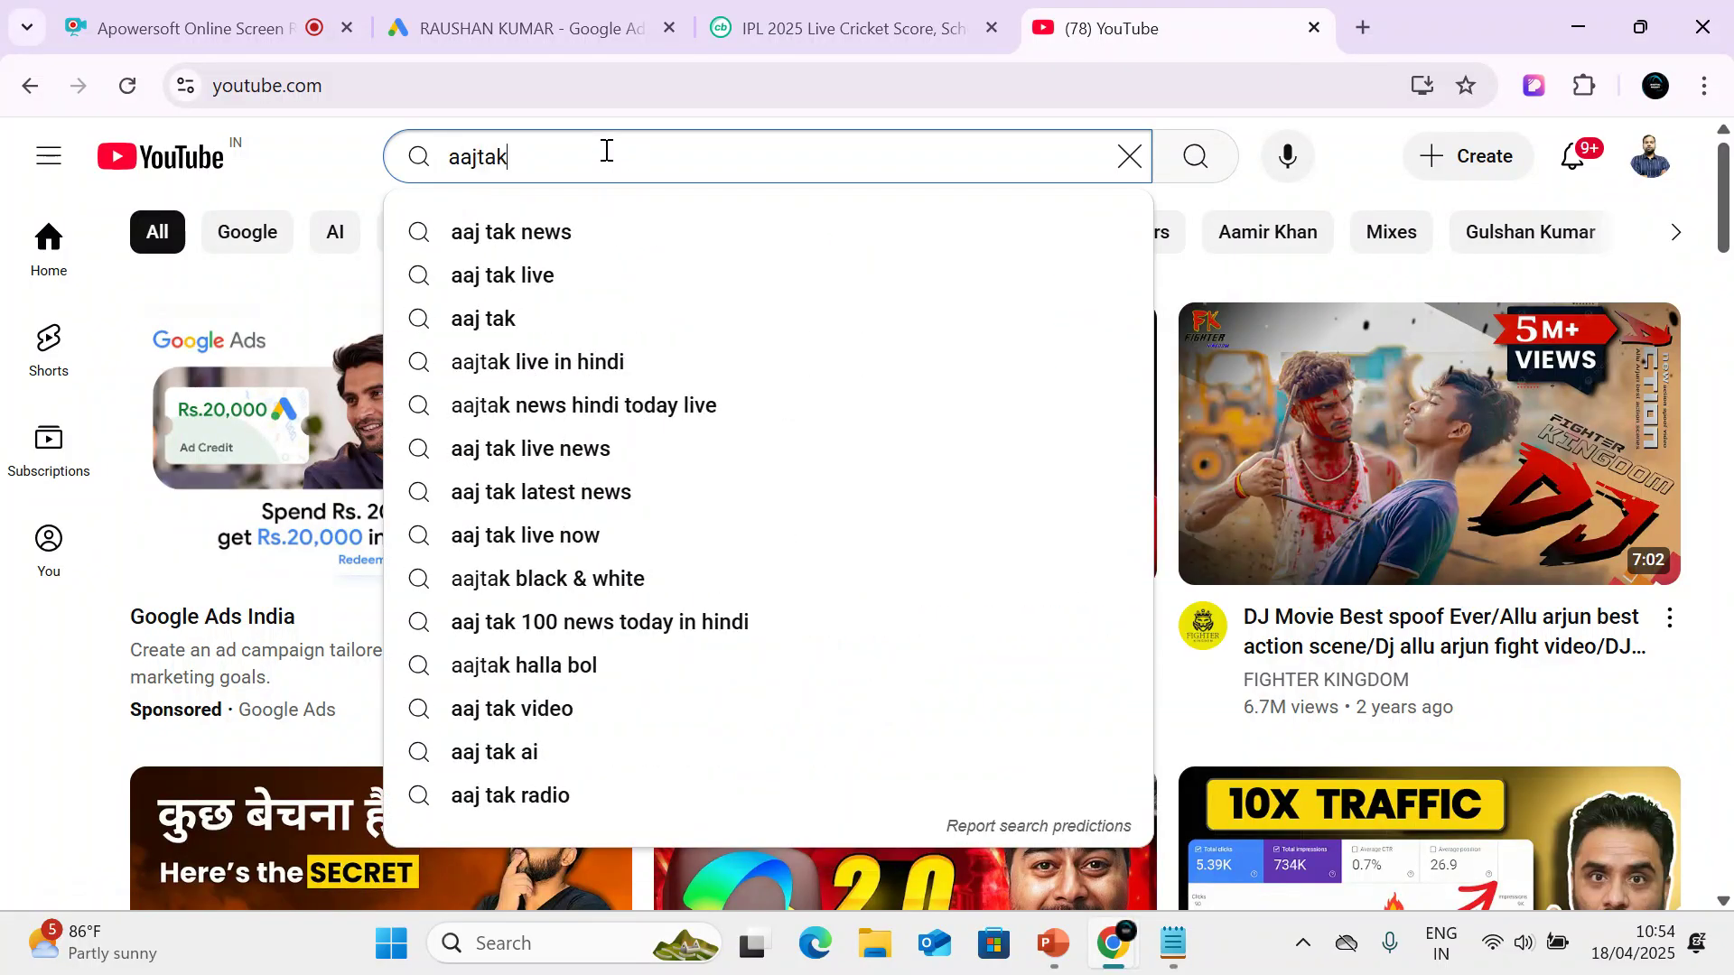
key("Return")
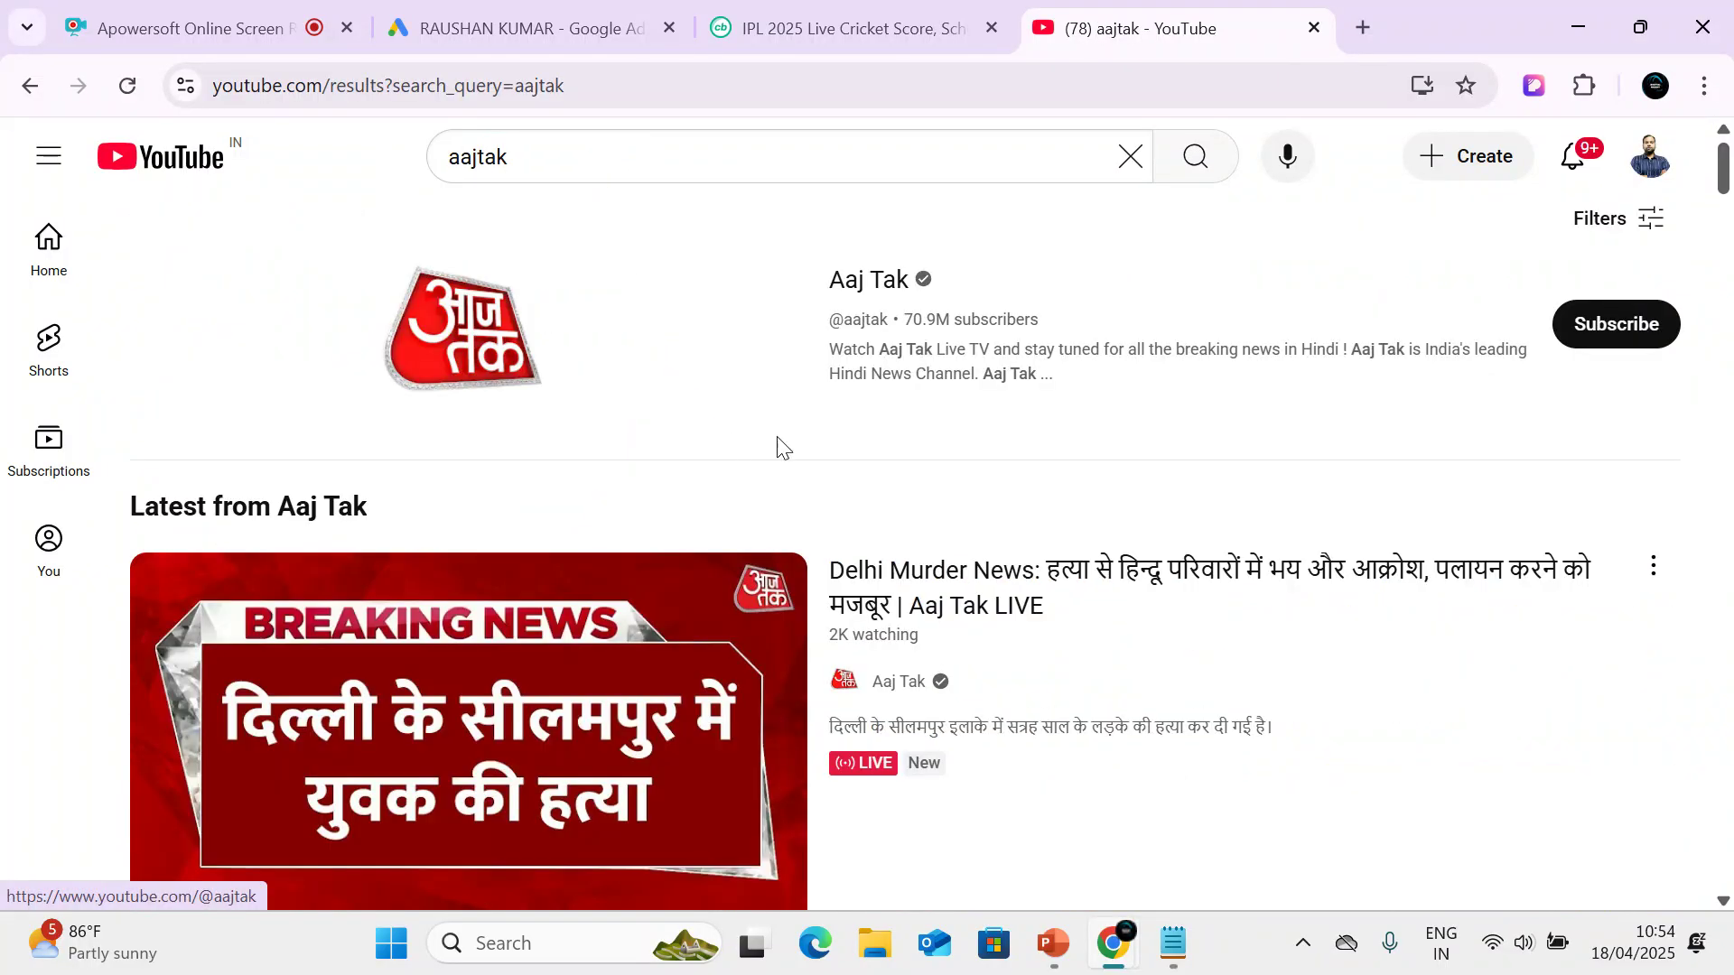
Open the Aaj Tak channel page and copy its URL.
left_click(892, 305)
left_click(572, 73)
key("ctrl+c")
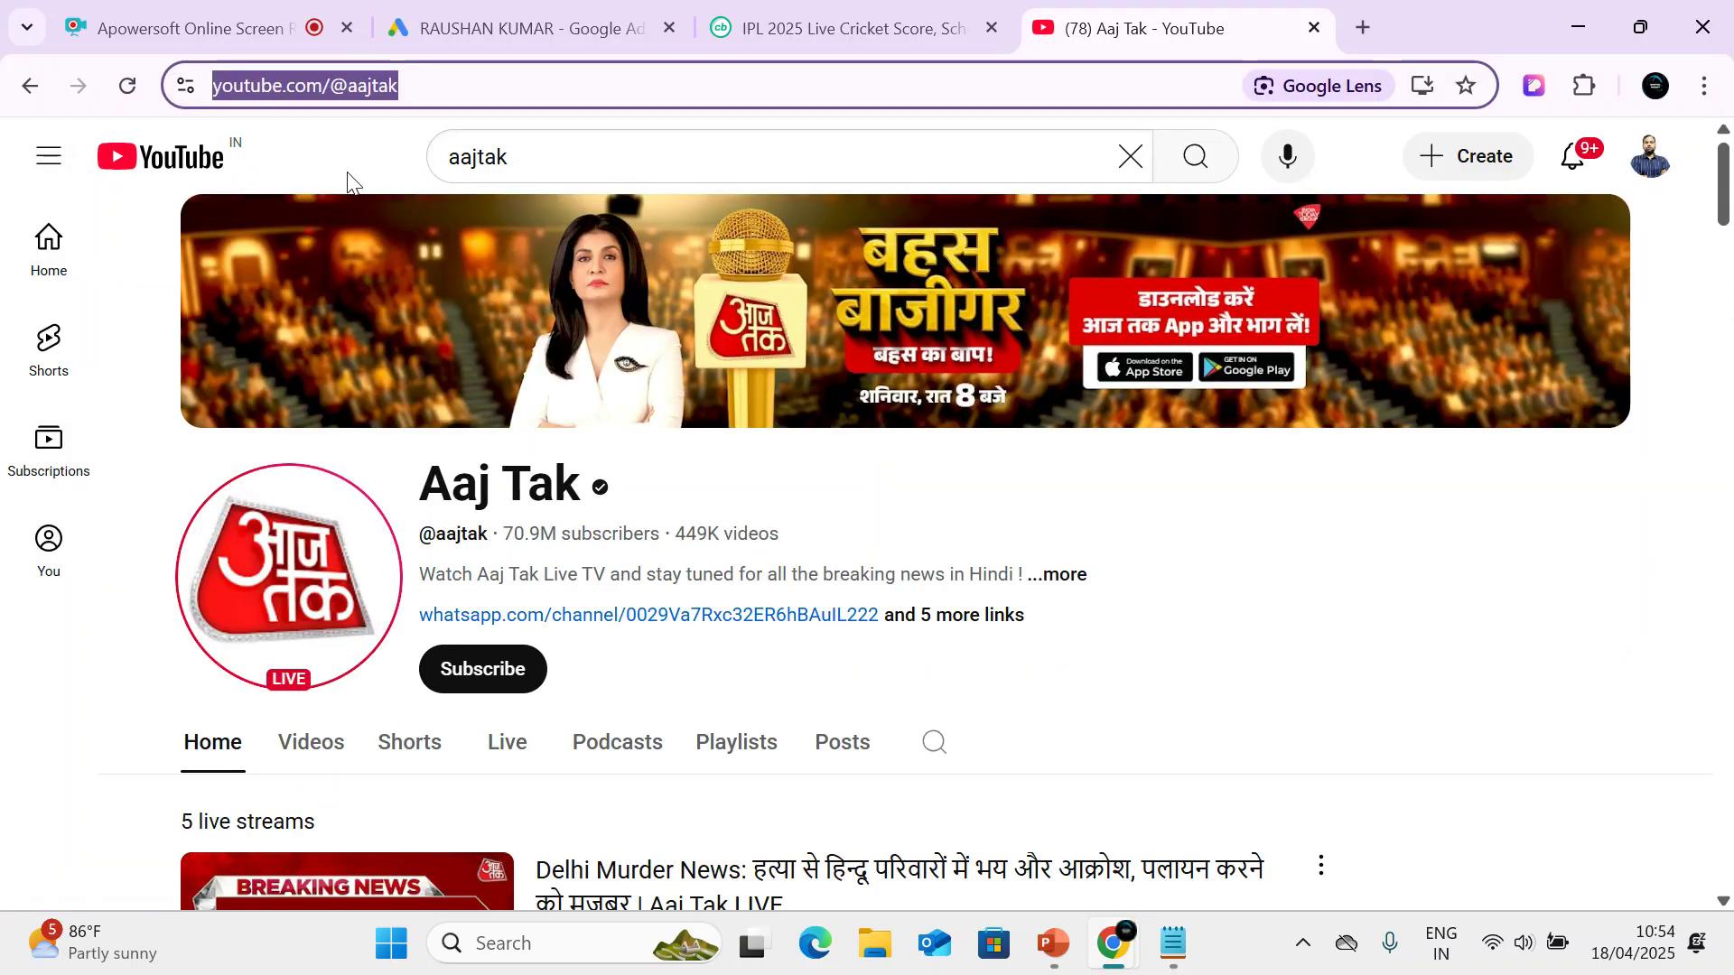
left_click(826, 2)
left_click(559, 1)
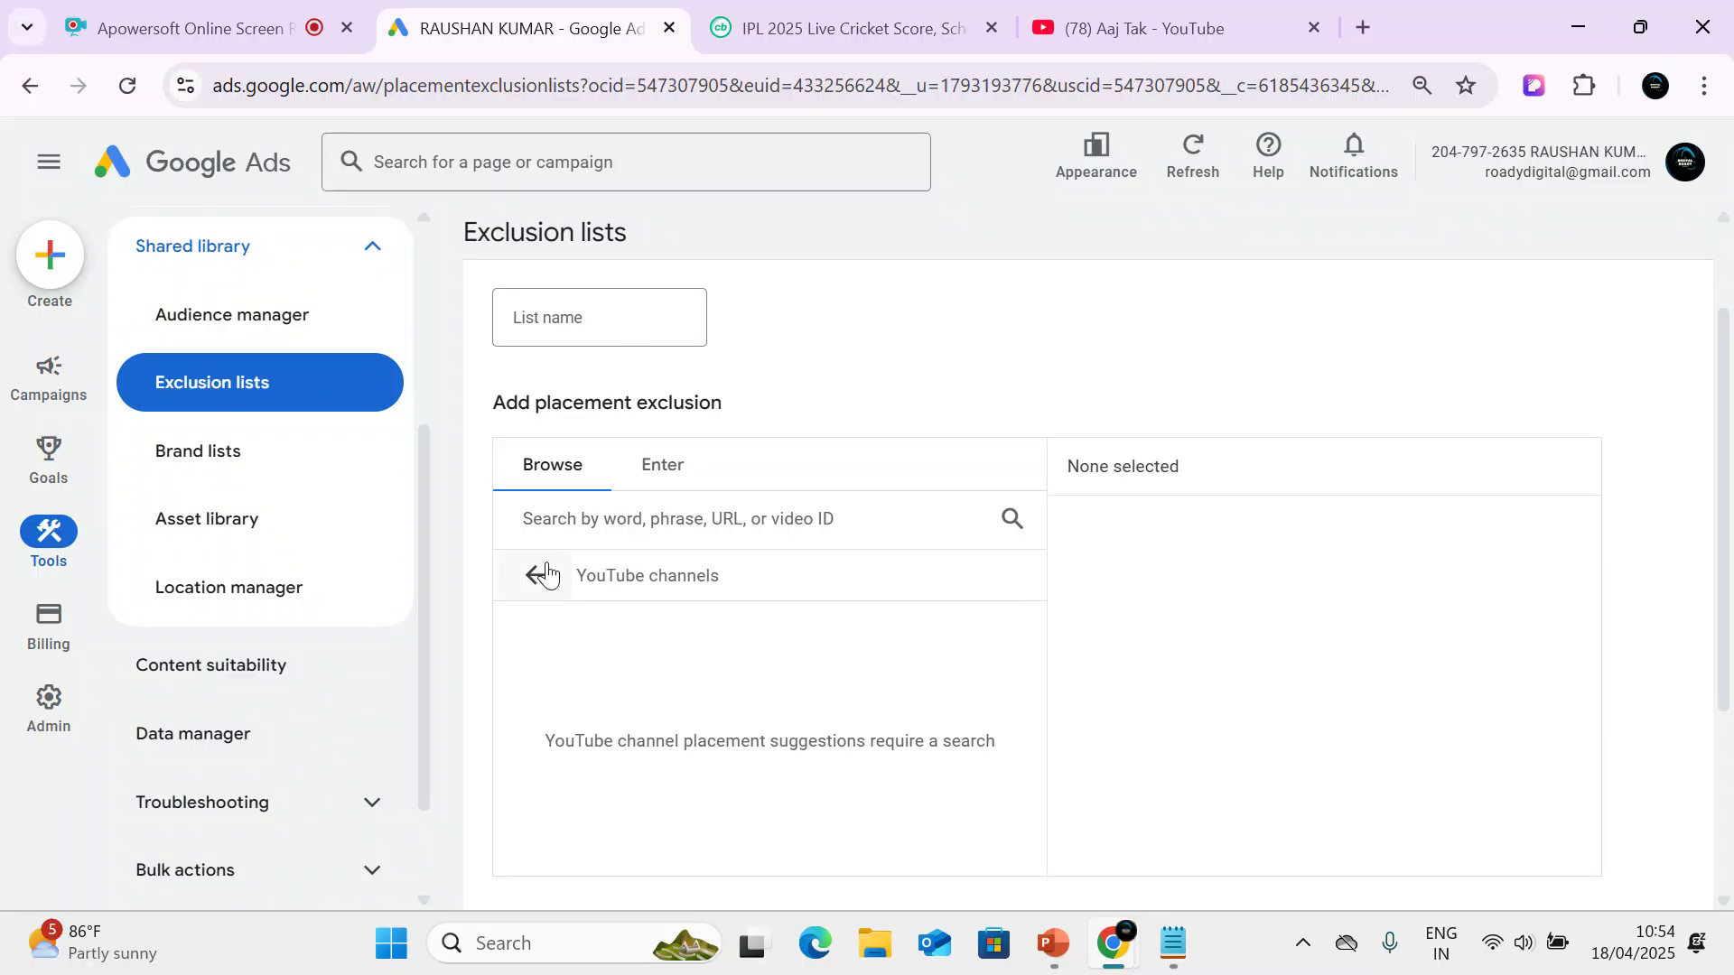
left_click(704, 516)
key("ctrl+v")
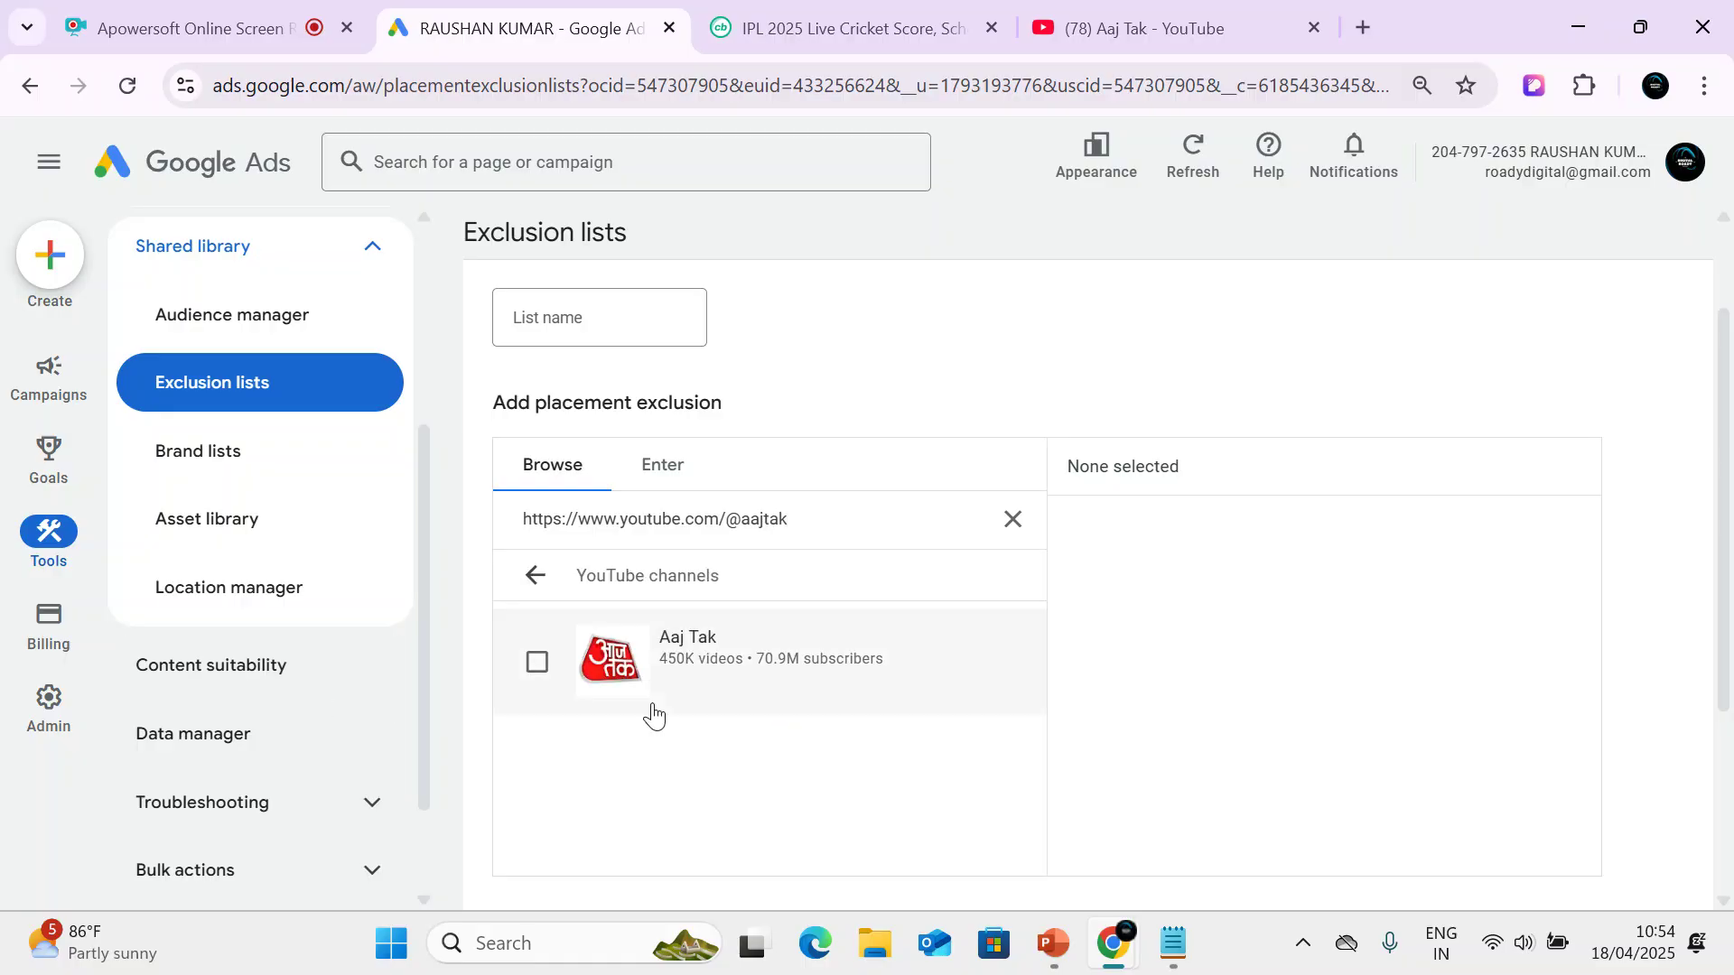
left_click(537, 662)
scroll(1017, 696, "down", 3)
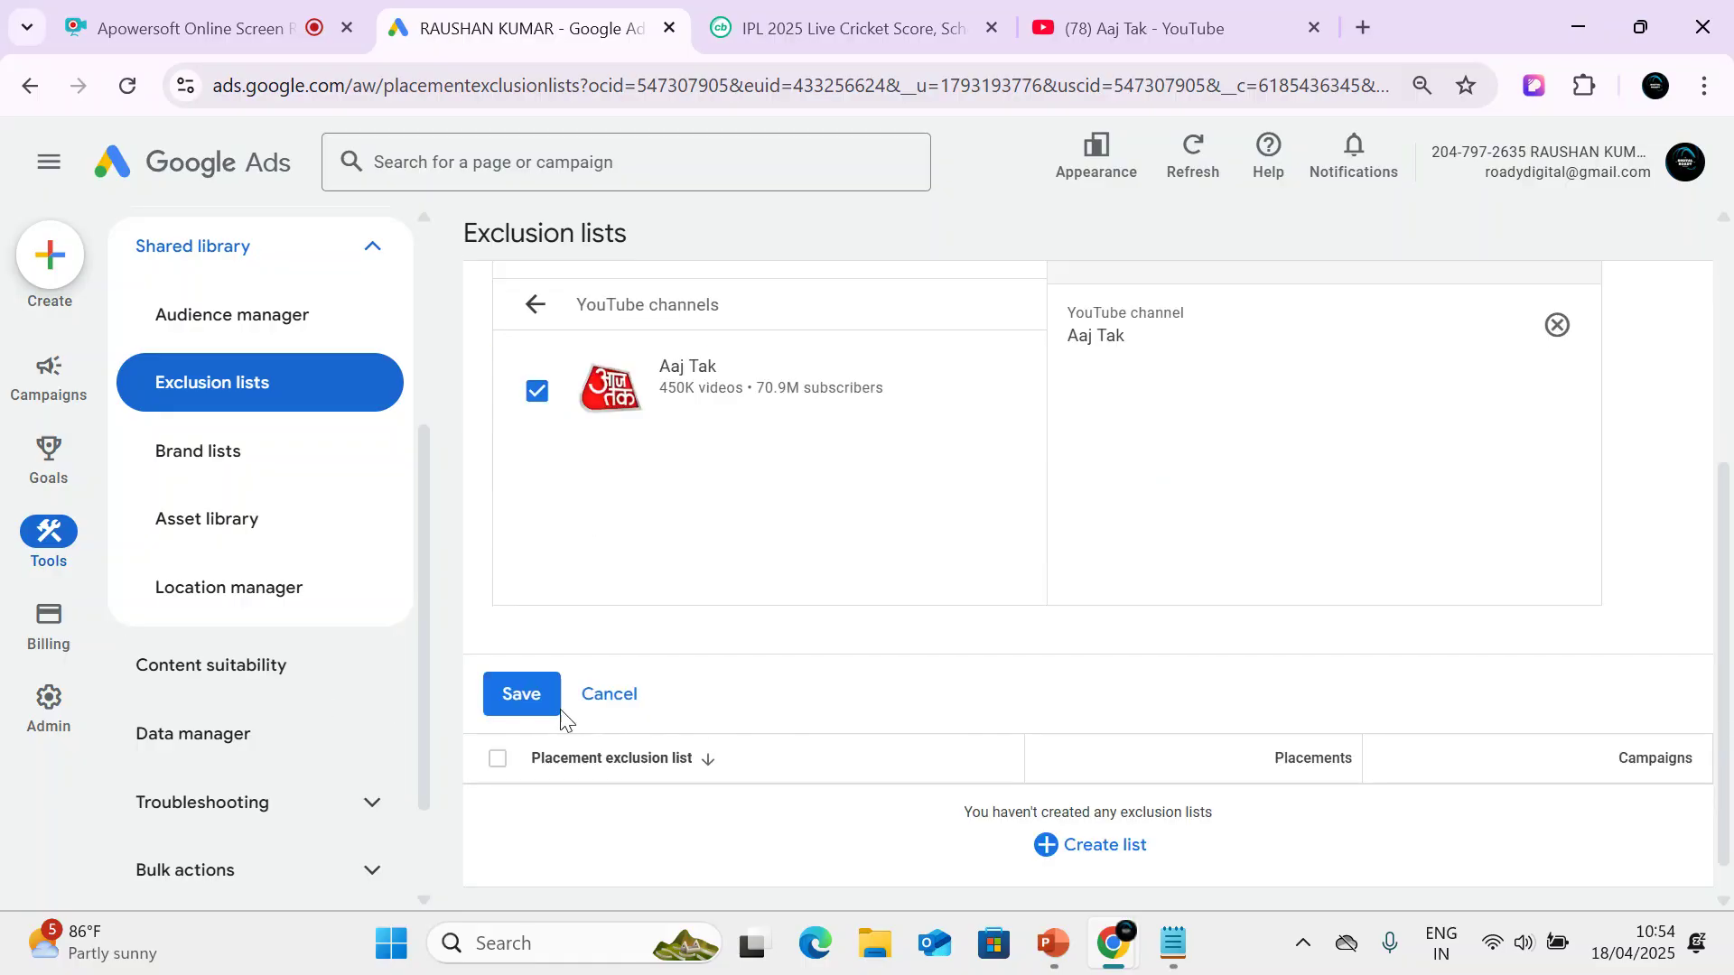
Name the placement exclusion list bb and save it.
left_click(528, 697)
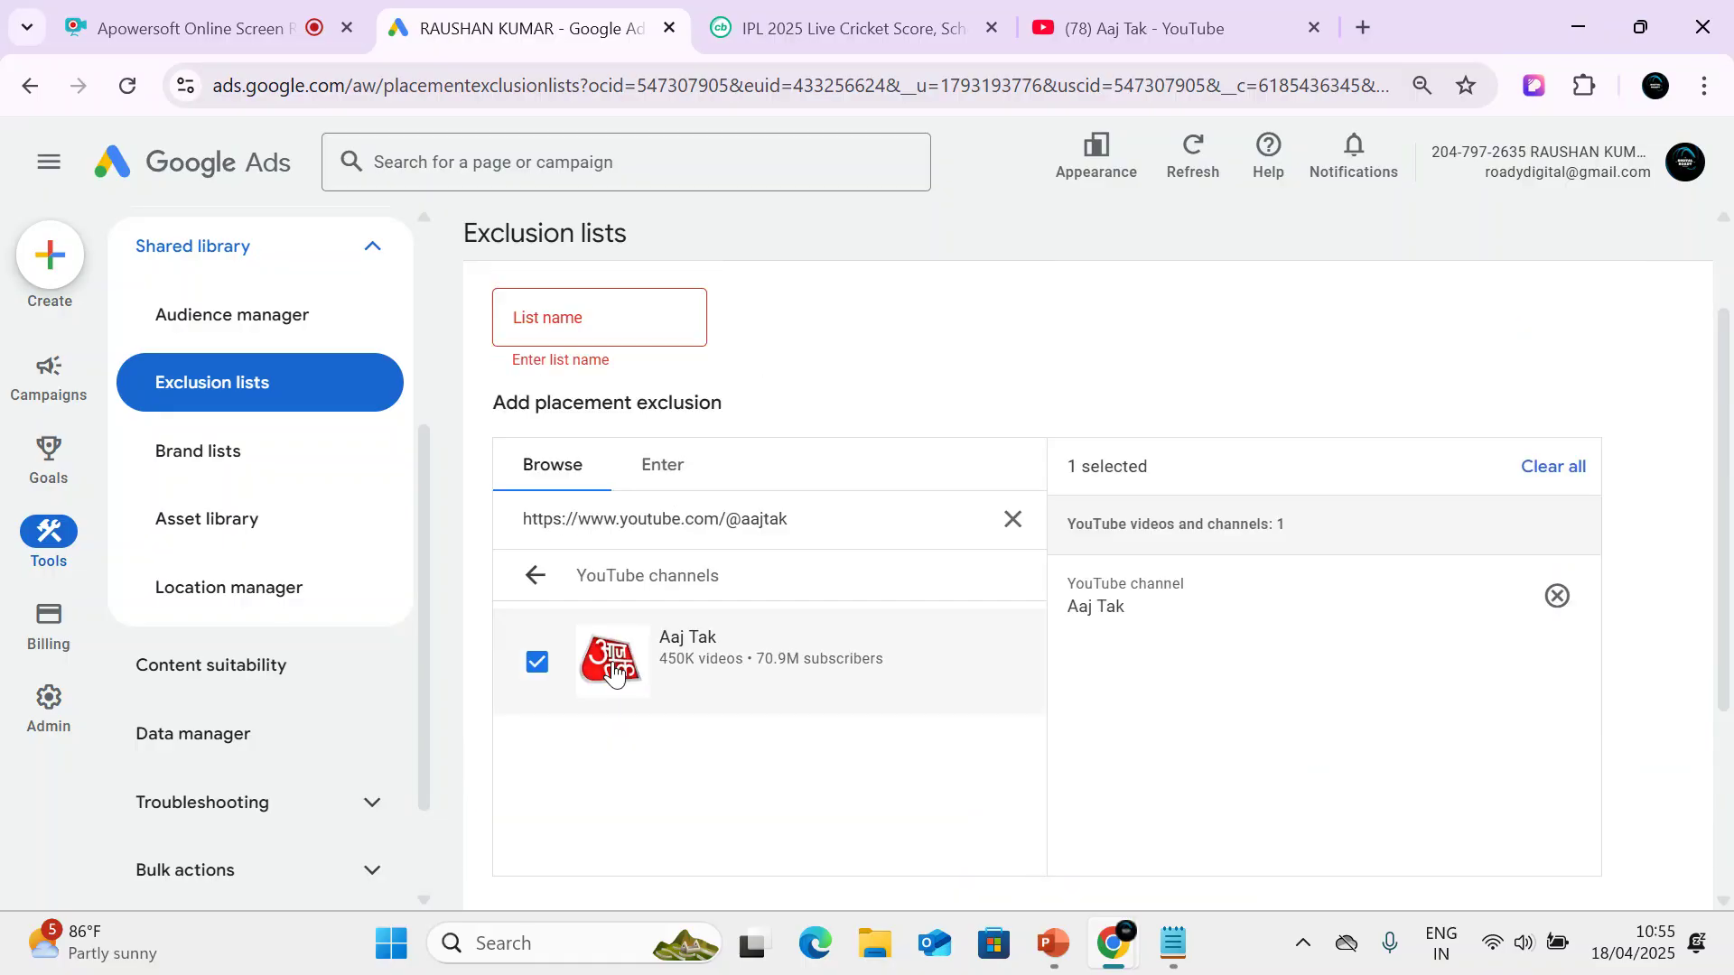
left_click(604, 326)
type("bb")
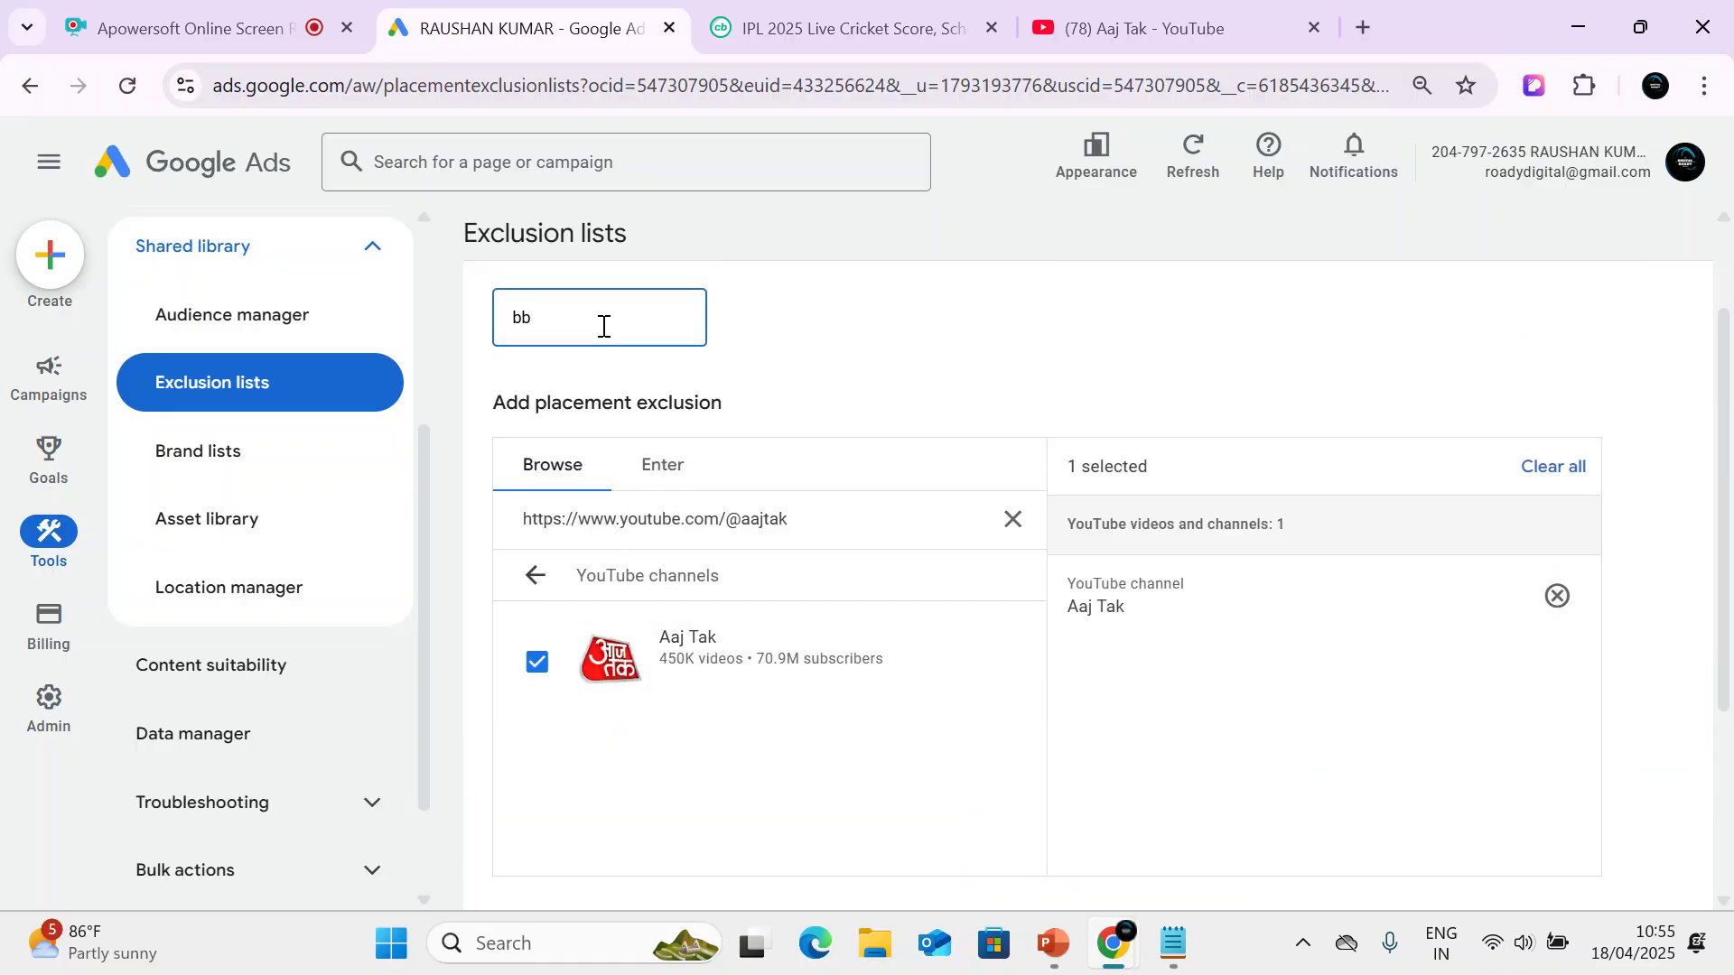
scroll(603, 326, "down", 3)
left_click(527, 688)
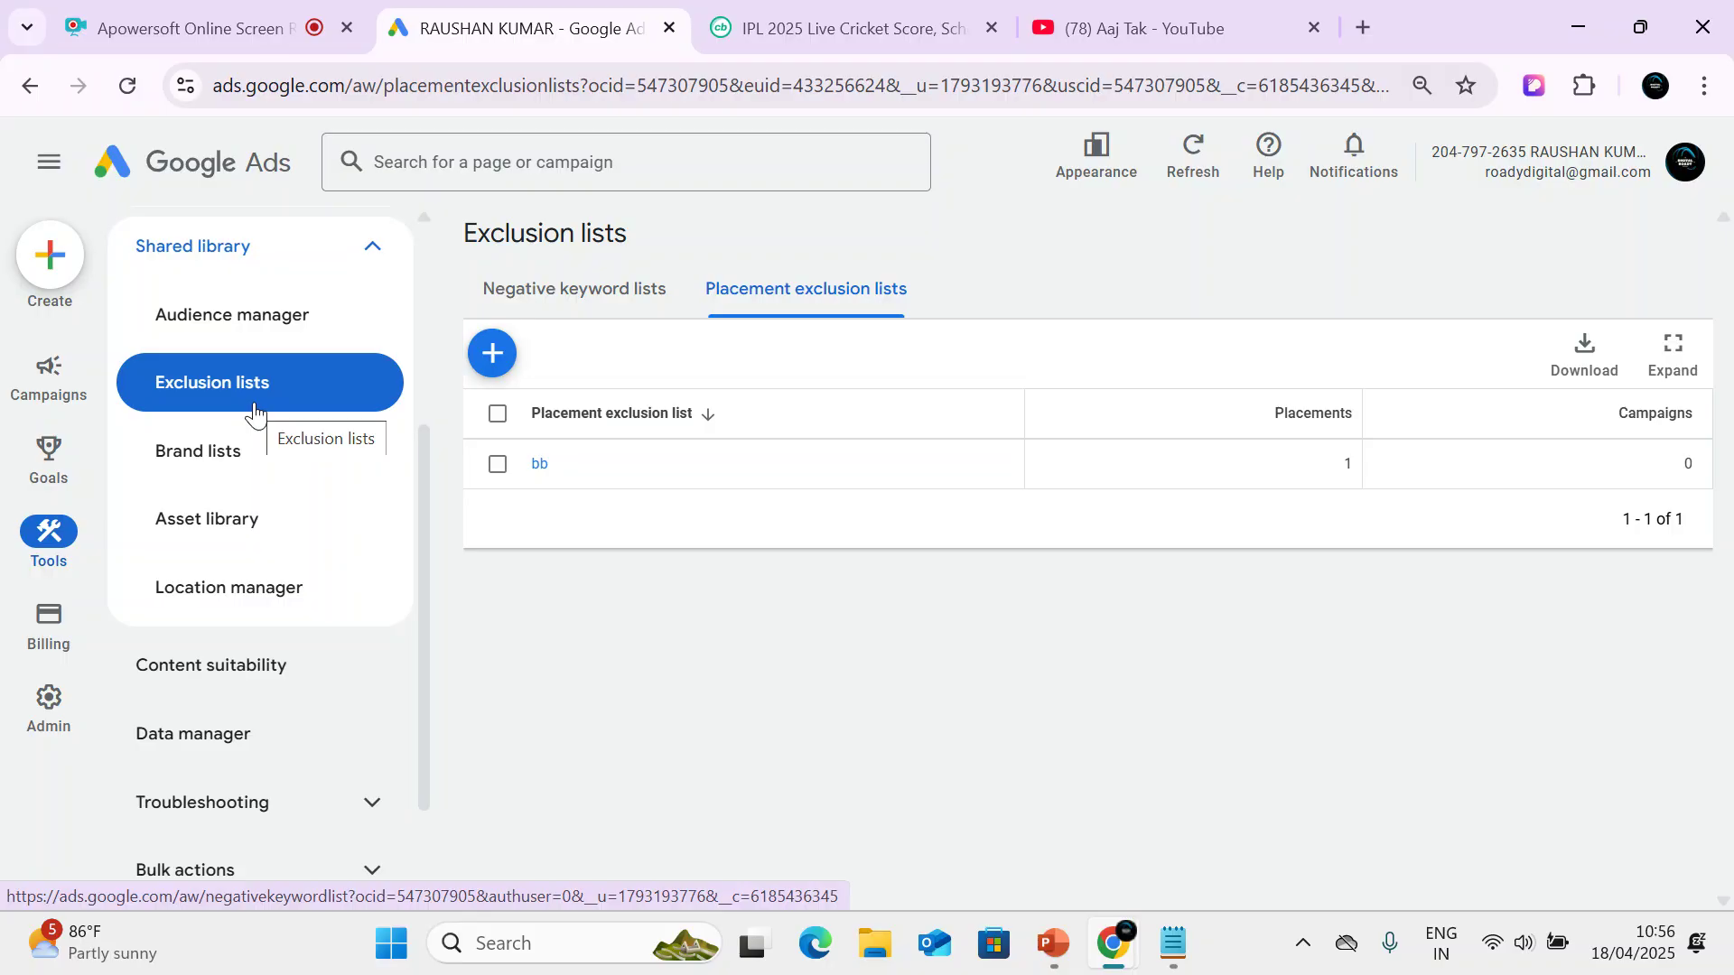
Open the asset library and look through the text, sitelink and image assets of all types.
left_click(250, 529)
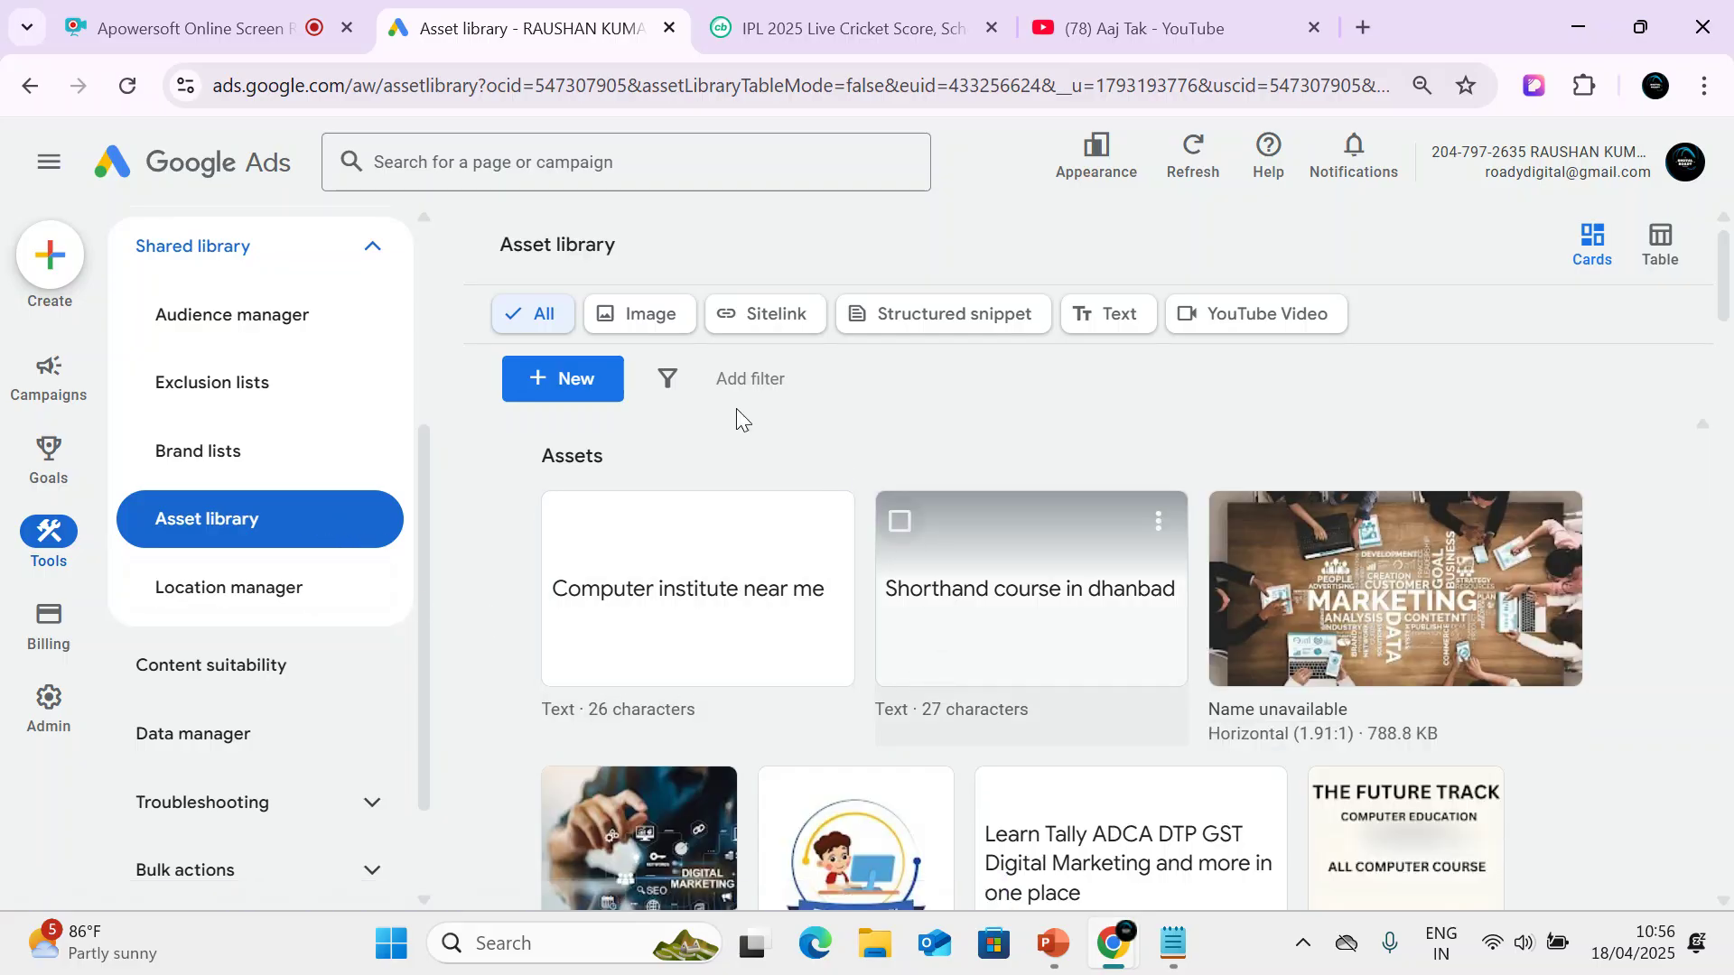
scroll(271, 555, "up", 2)
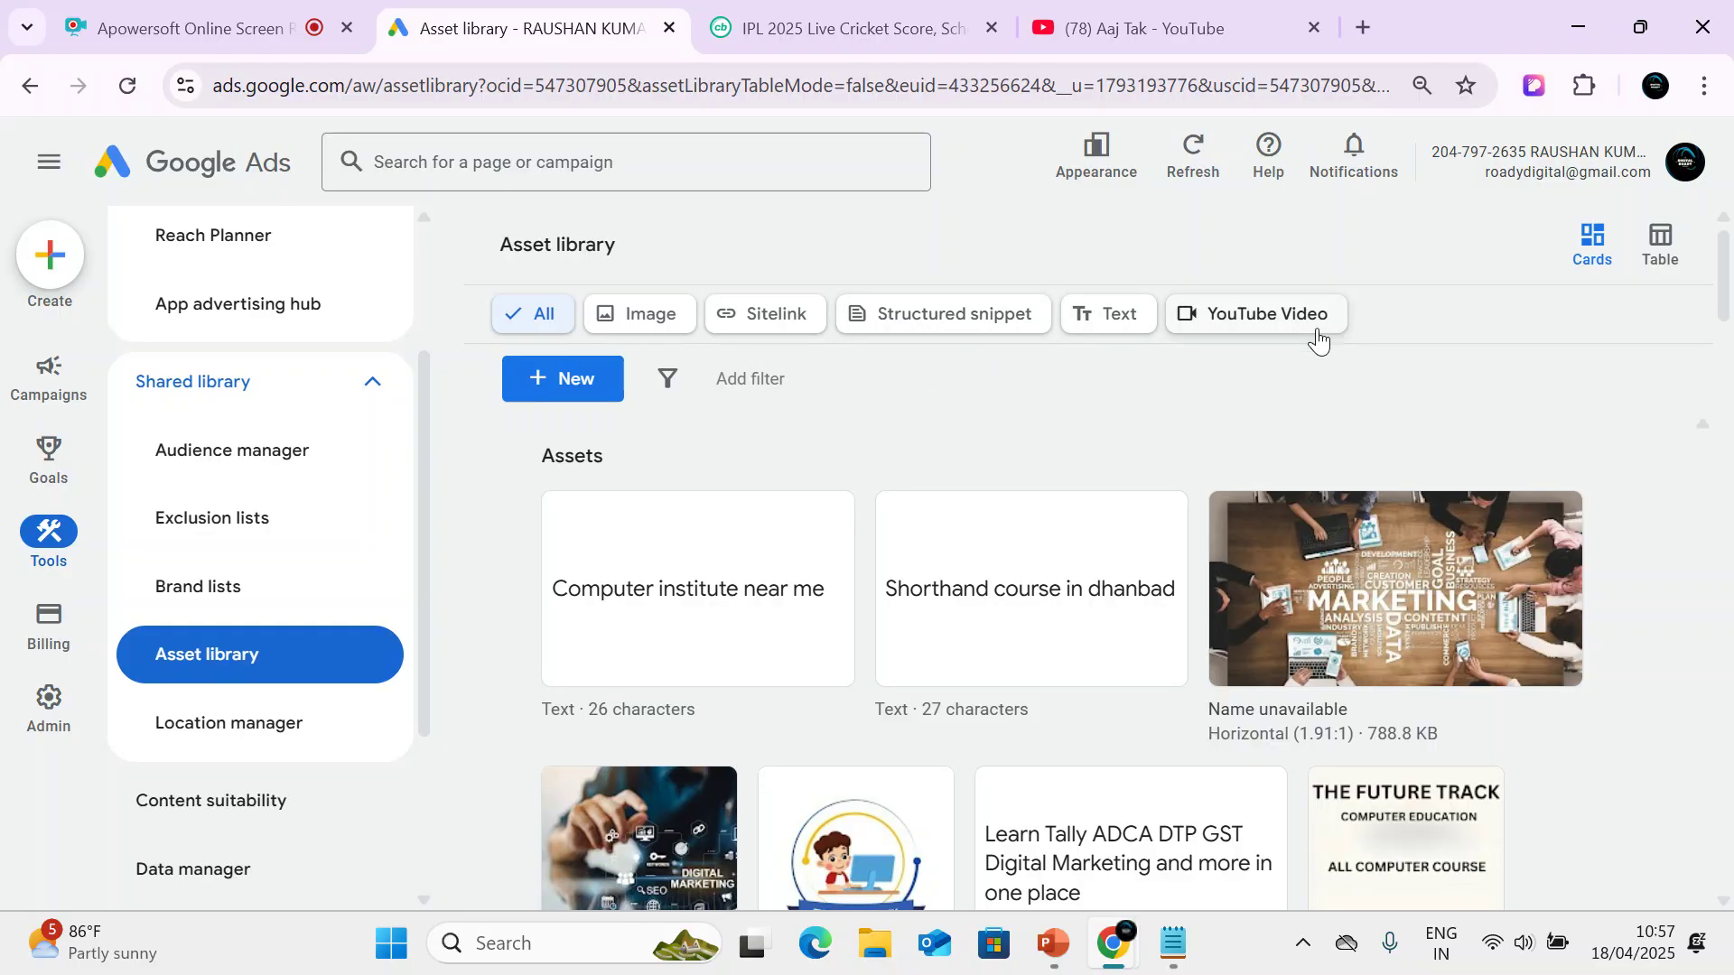
scroll(348, 653, "down", 2)
scroll(763, 612, "down", 15)
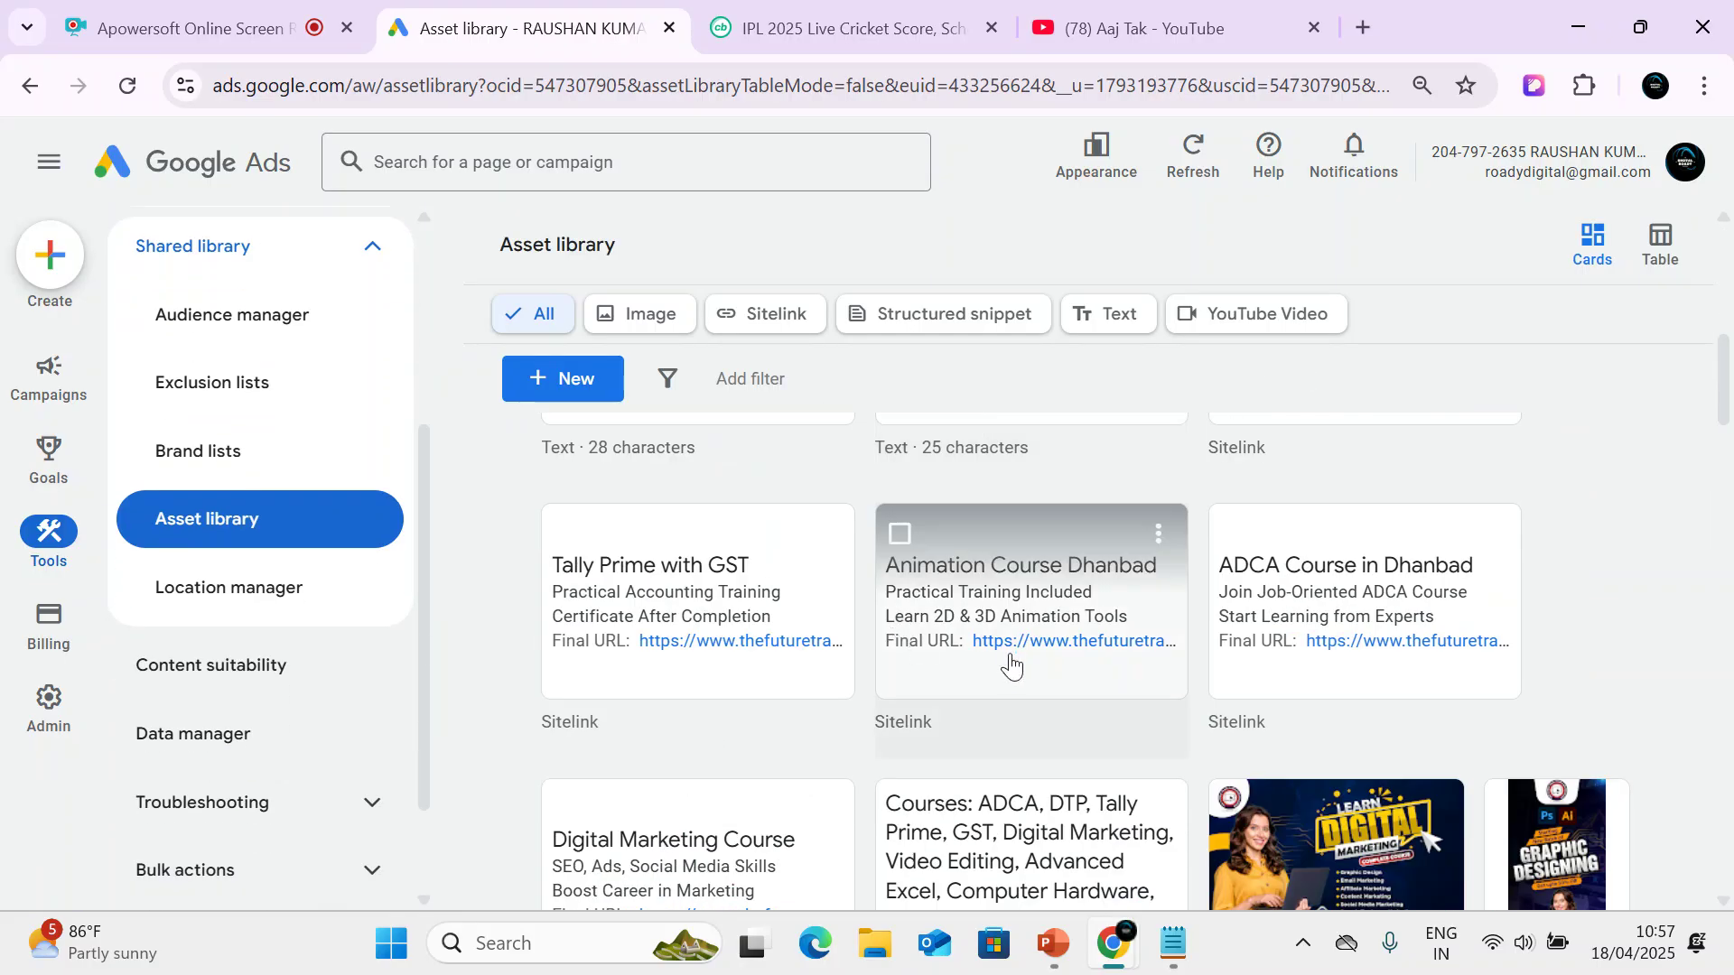
scroll(1030, 745, "down", 10)
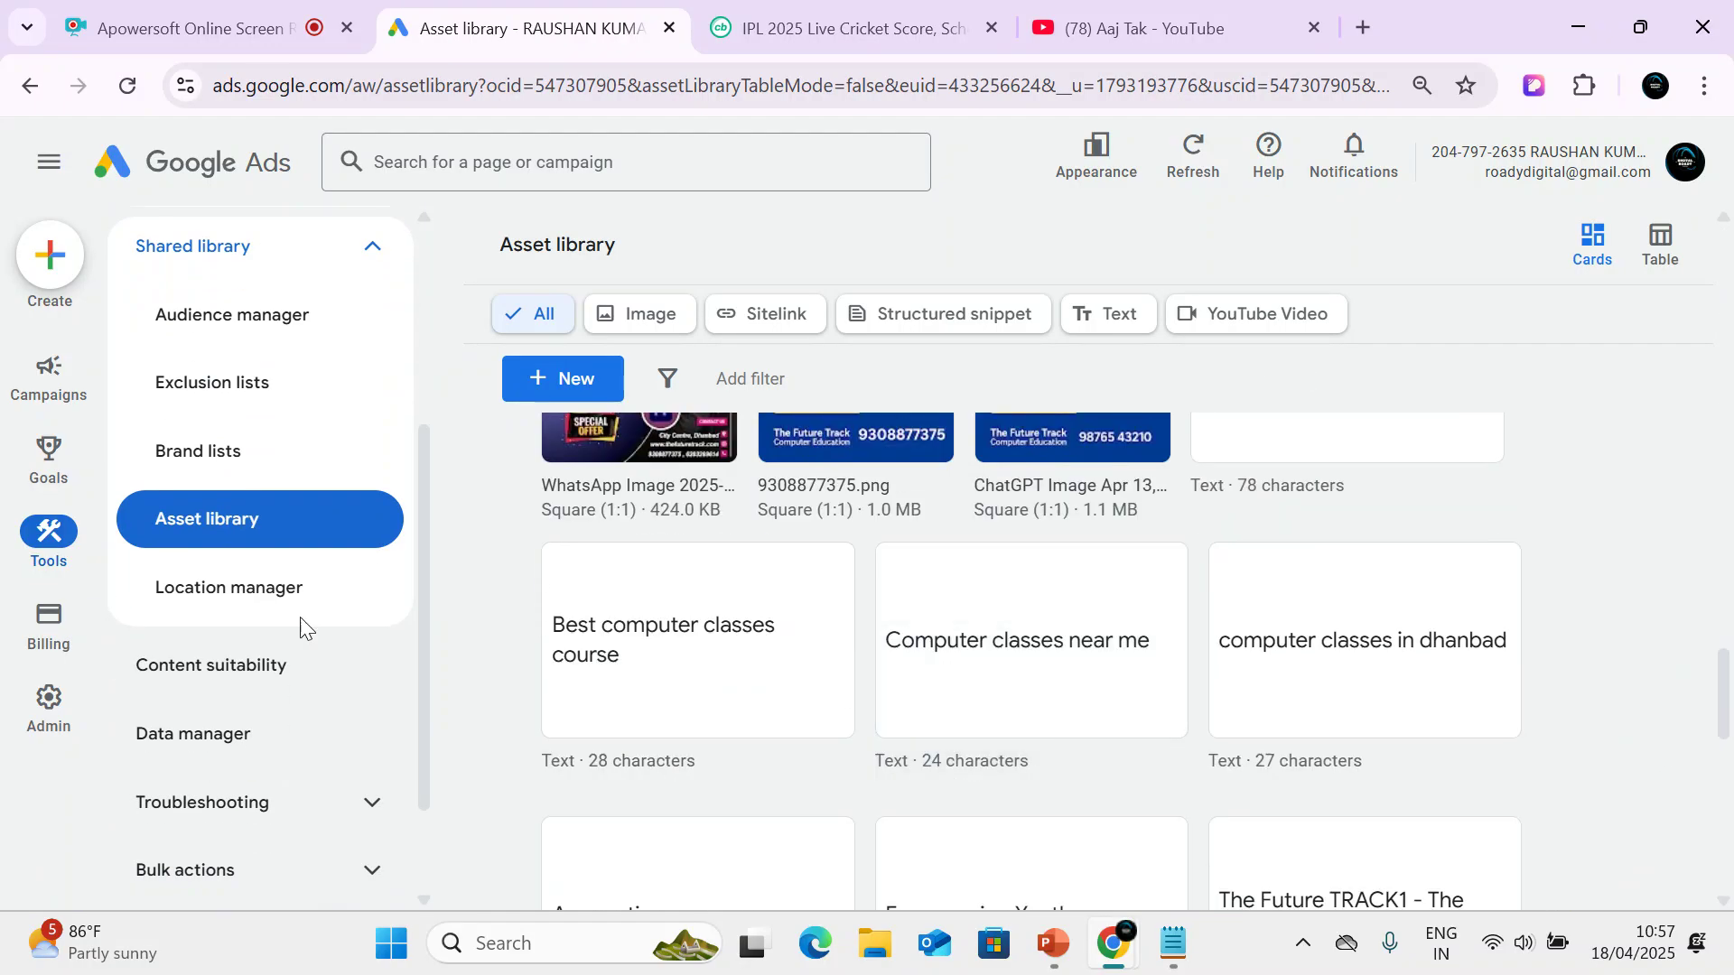
scroll(243, 581, "up", 2)
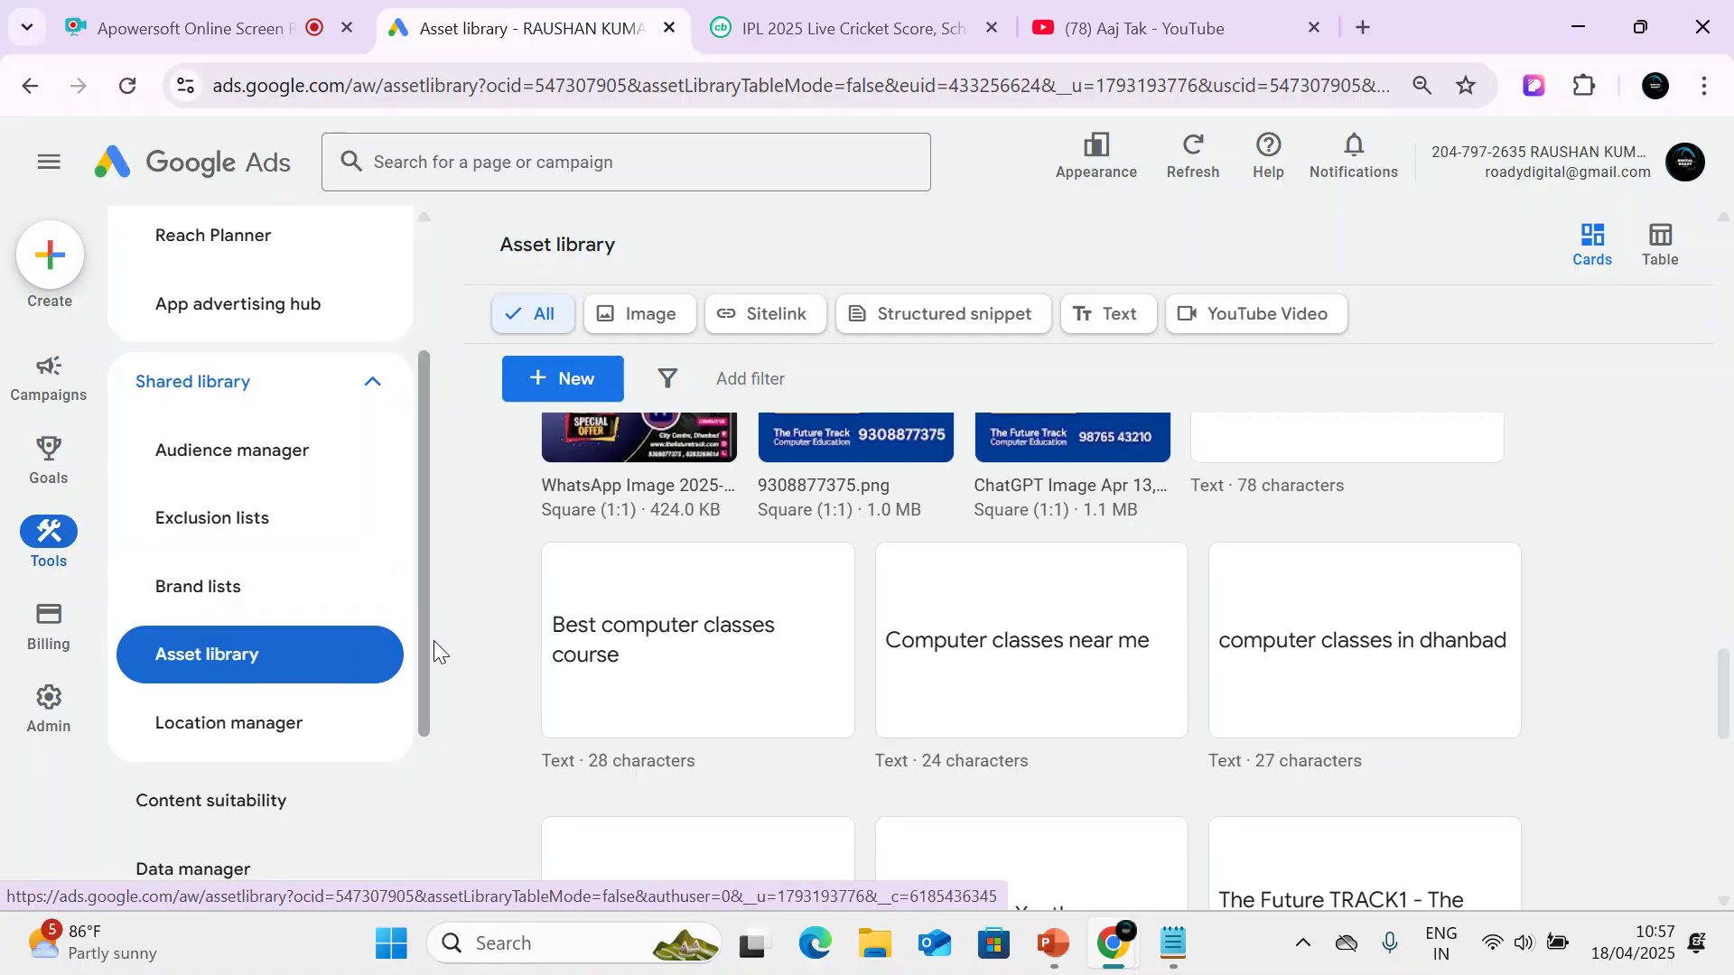
scroll(560, 587, "up", 5)
Filter the asset library to images and look through the image assets.
left_click(617, 321)
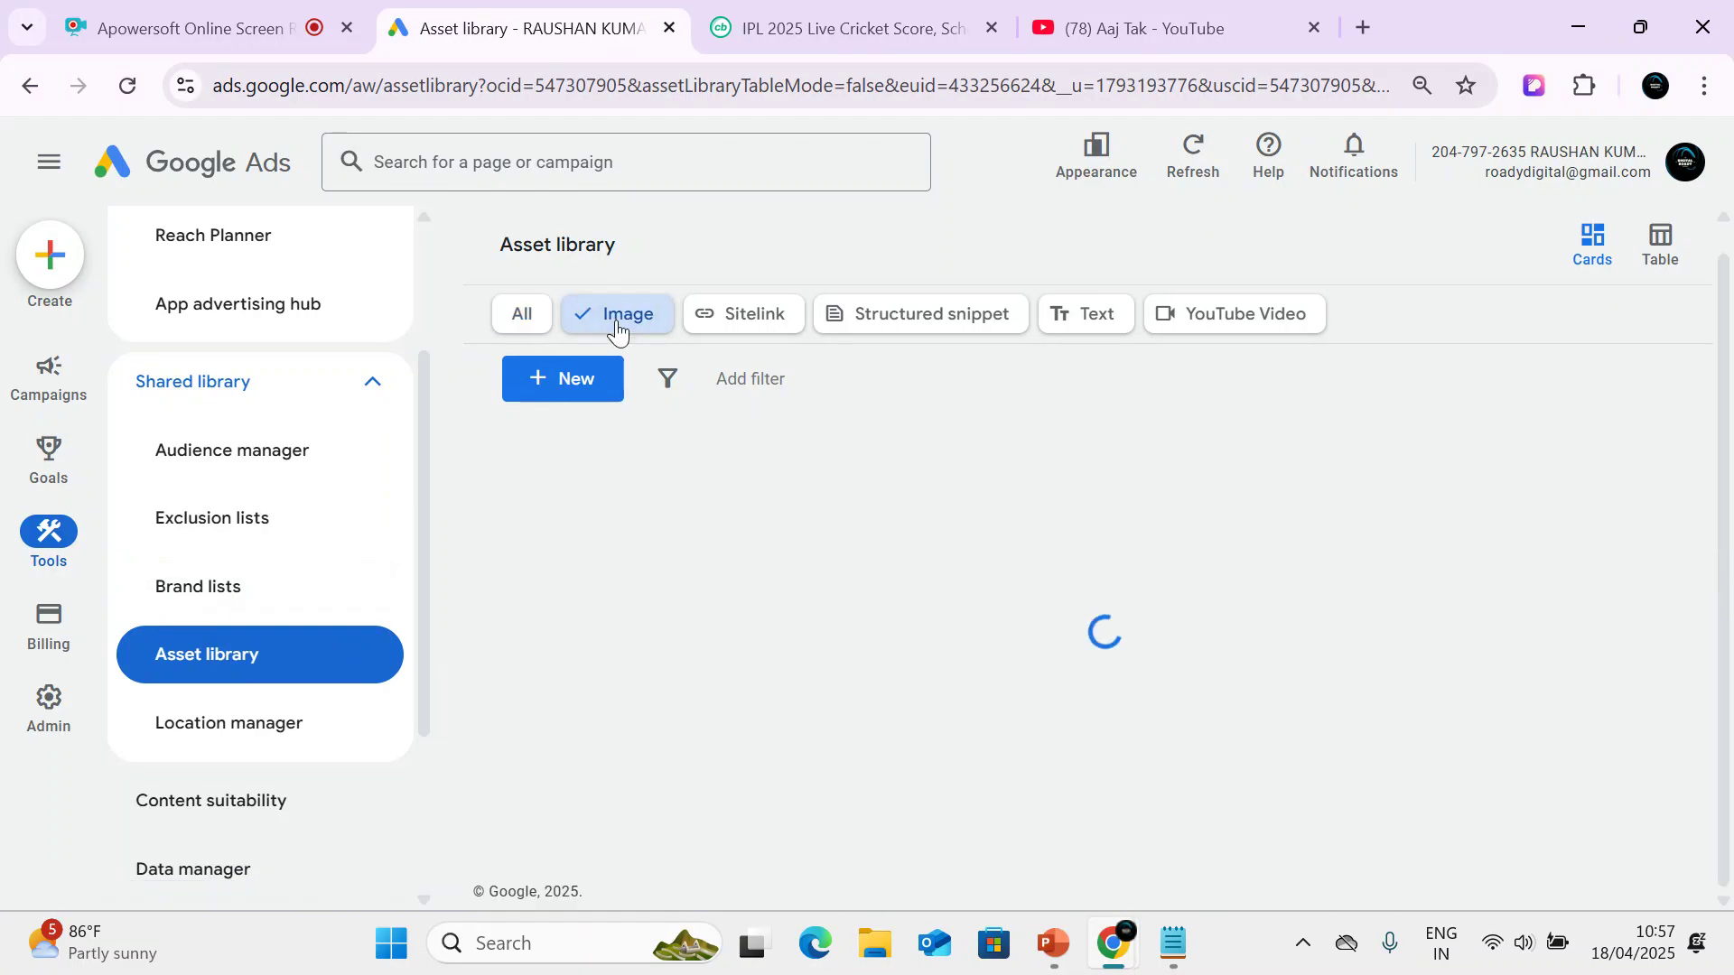
scroll(813, 578, "down", 8)
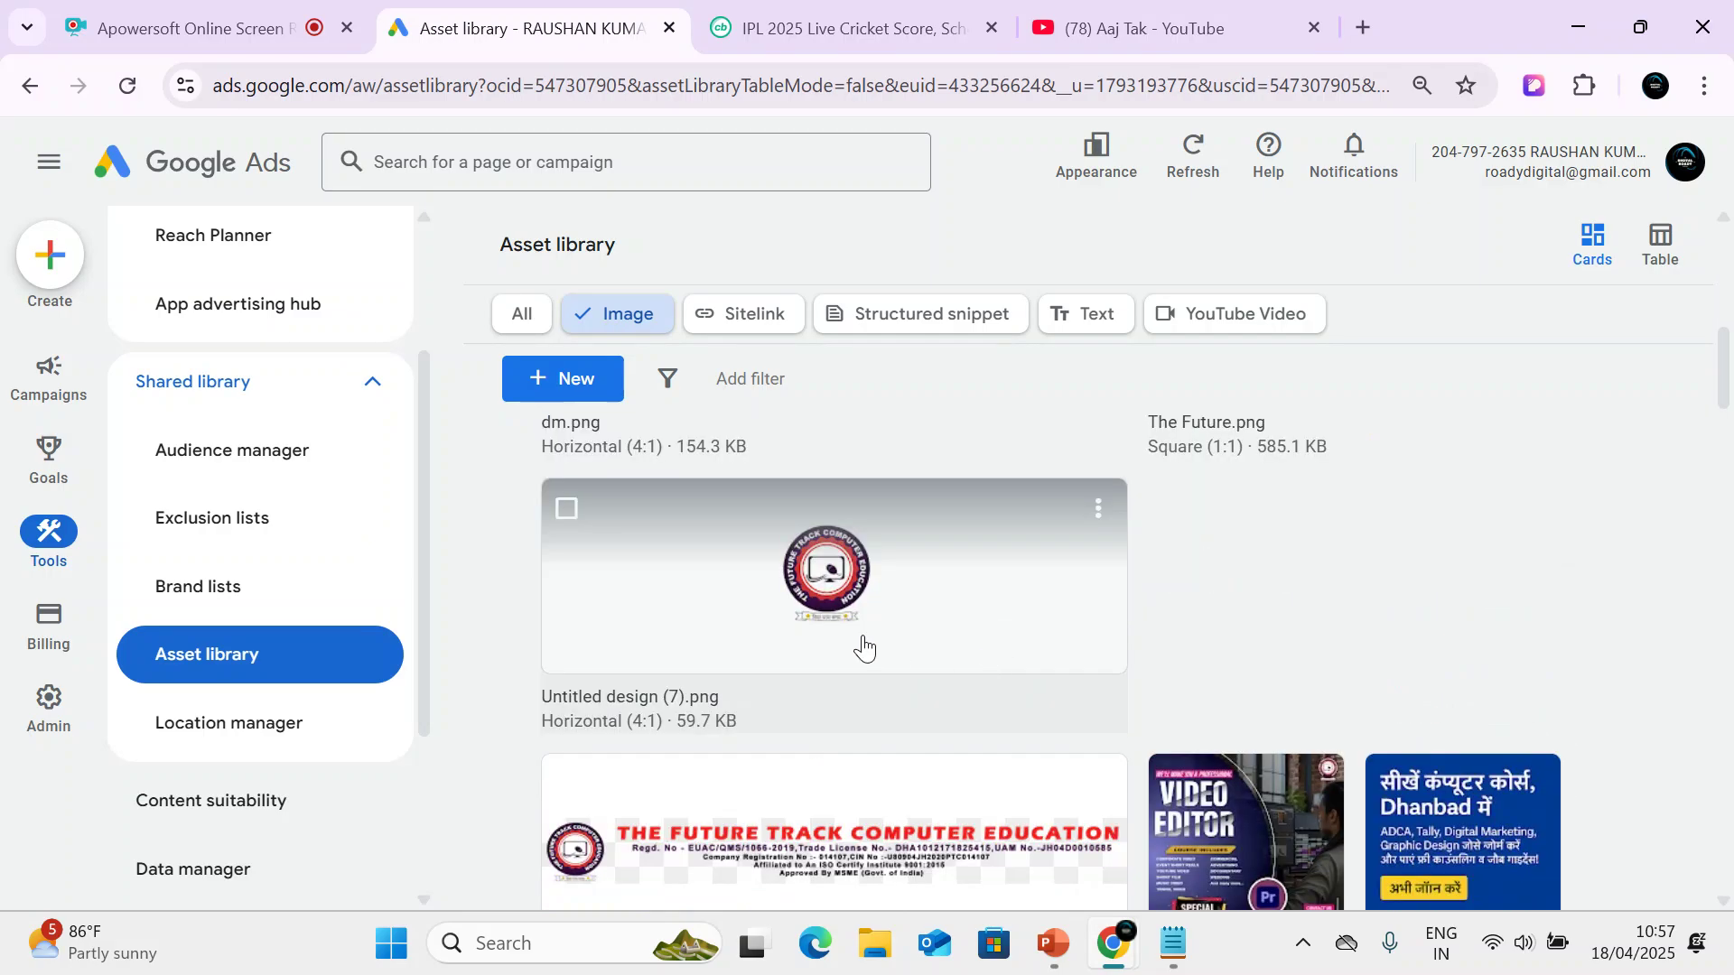
scroll(864, 648, "down", 12)
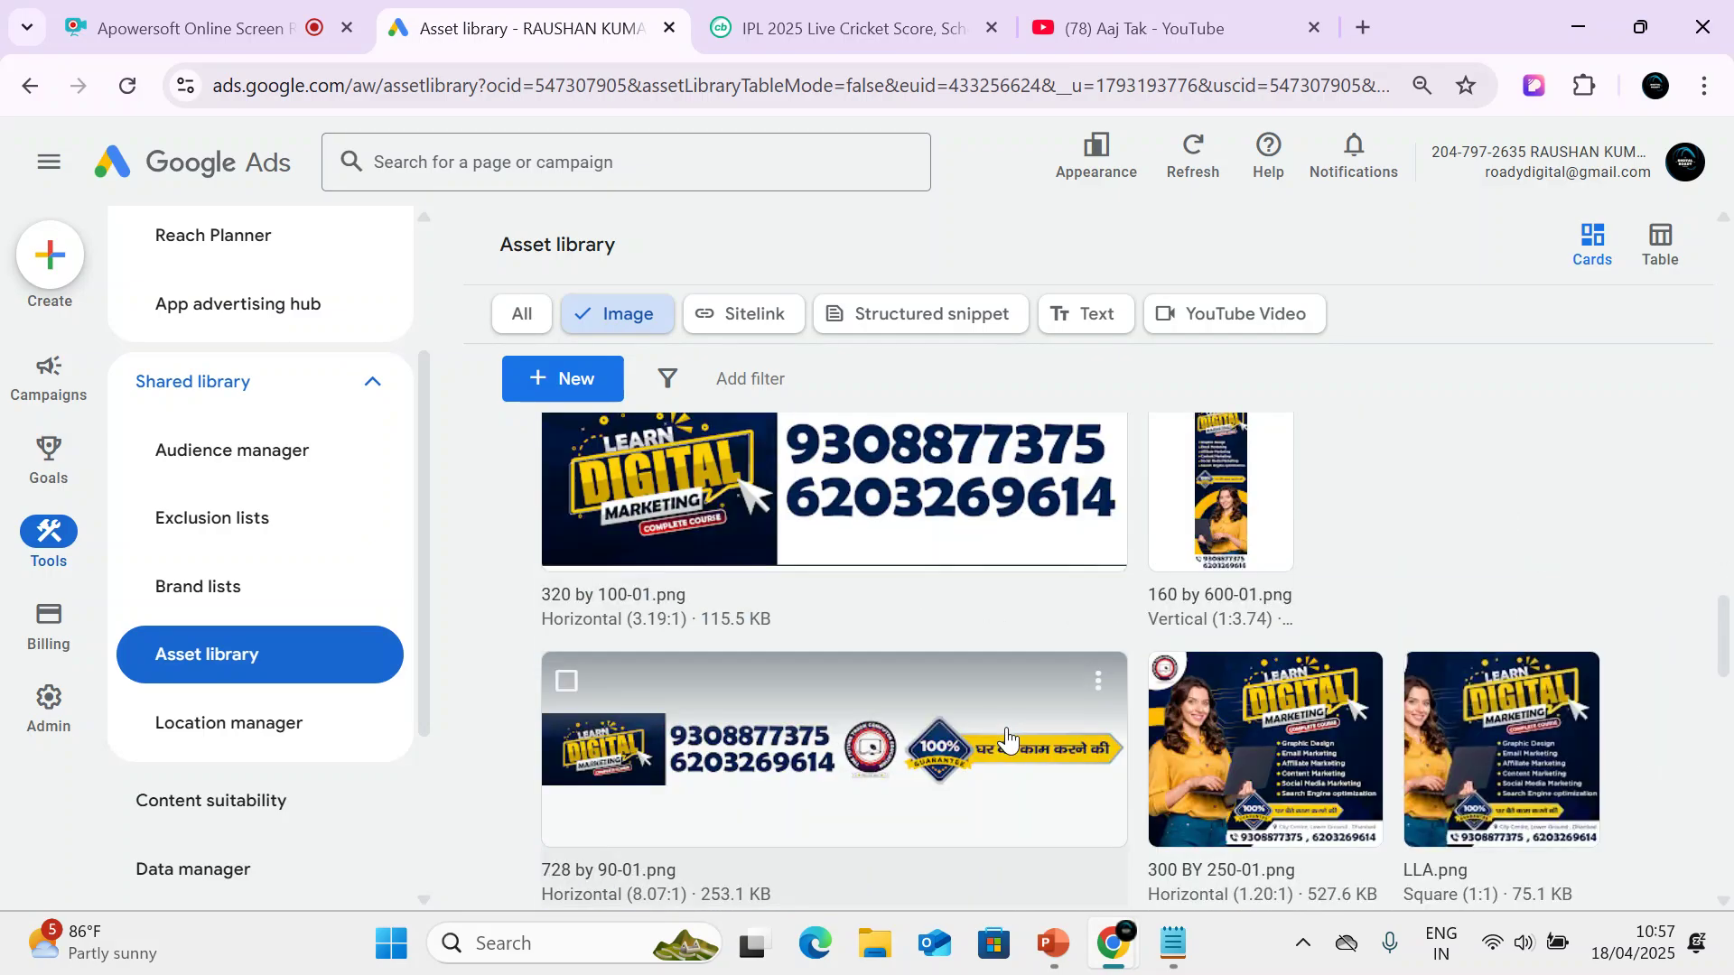
scroll(1007, 741, "down", 10)
scroll(1007, 742, "down", 3)
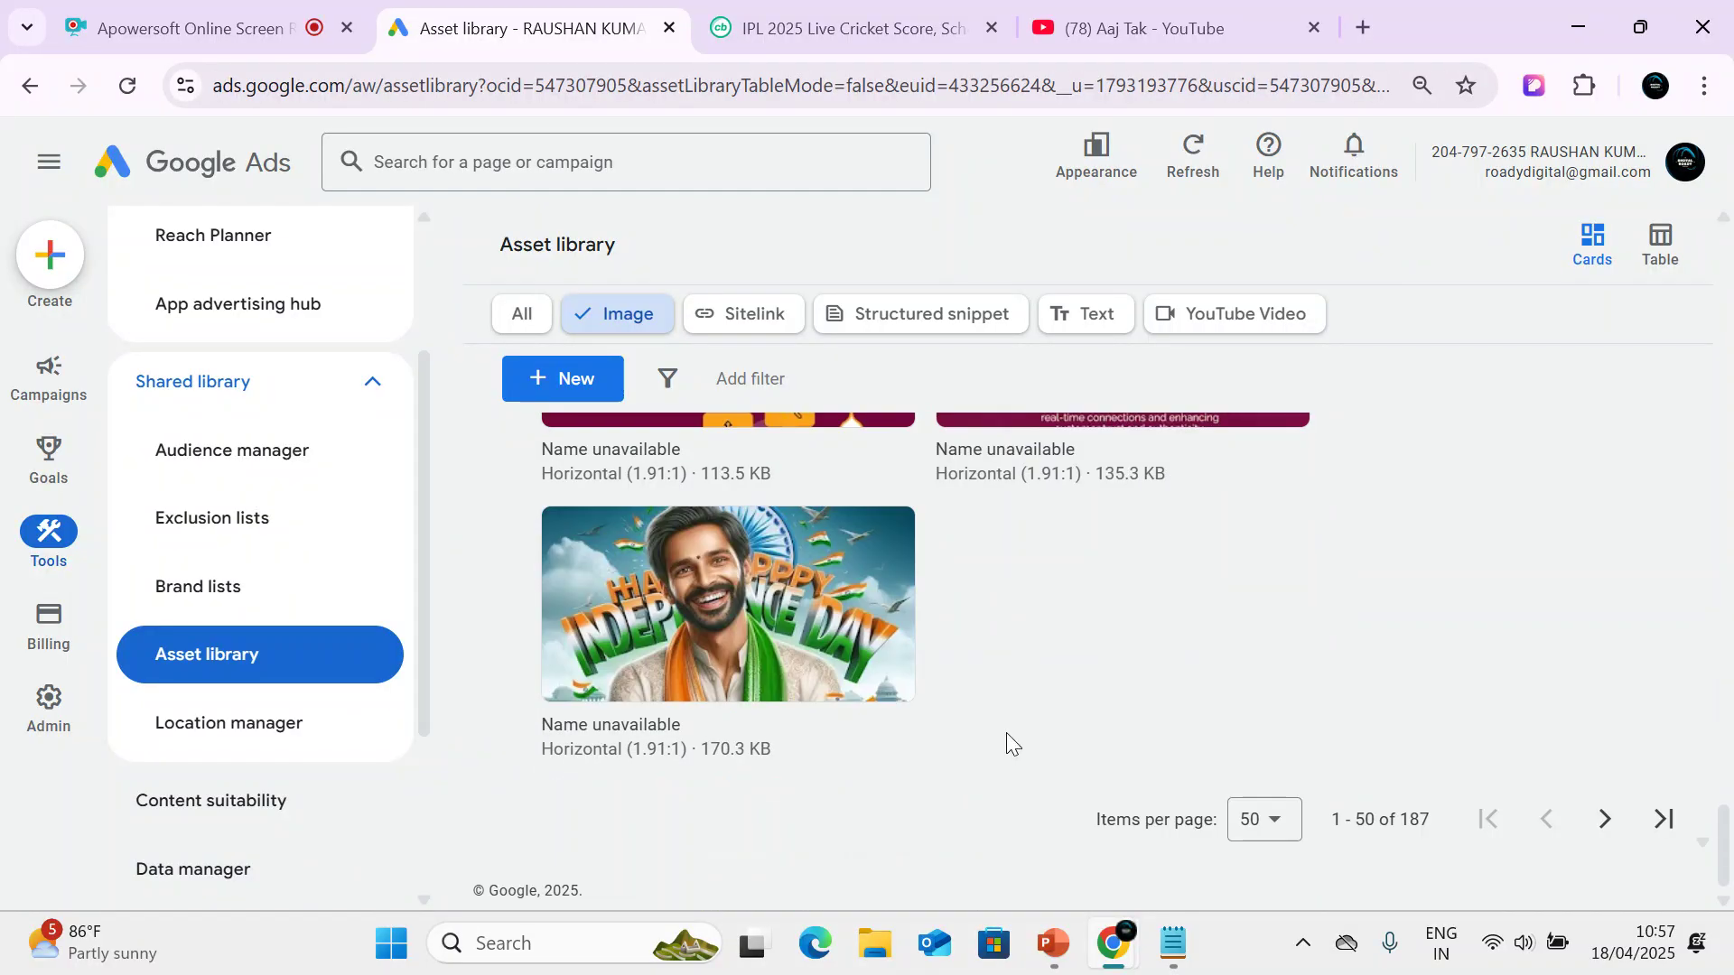
scroll(1006, 733, "up", 15)
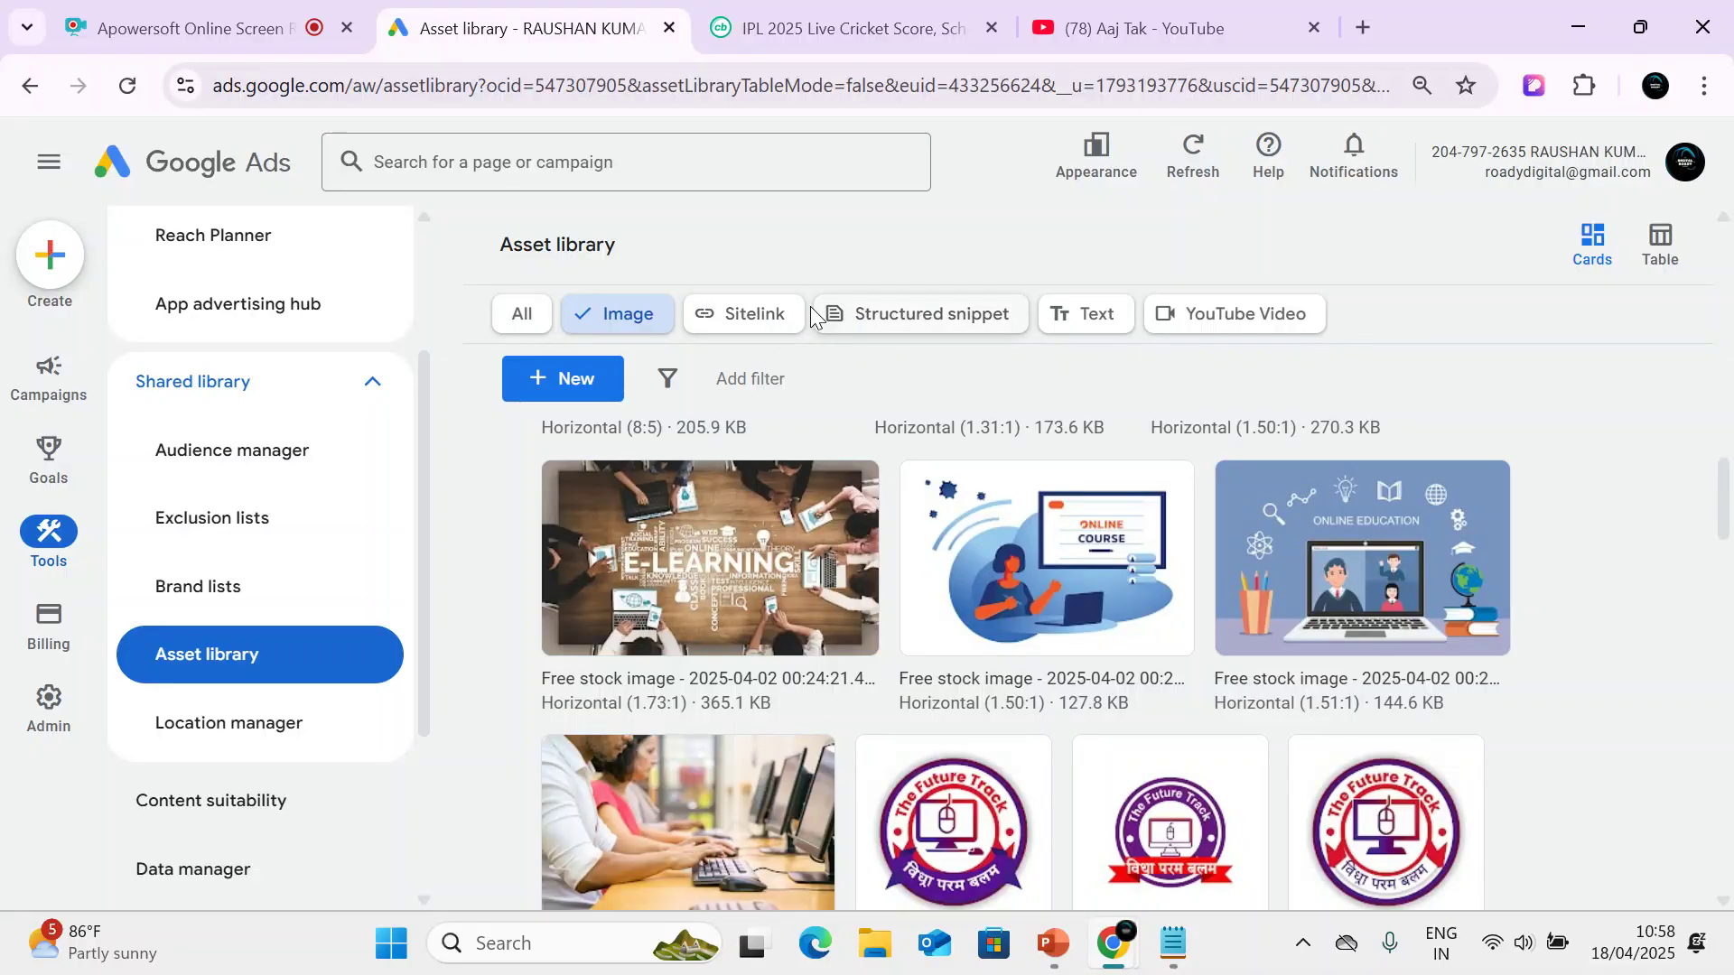
Filter the asset library to text and look through the text assets.
left_click(1087, 333)
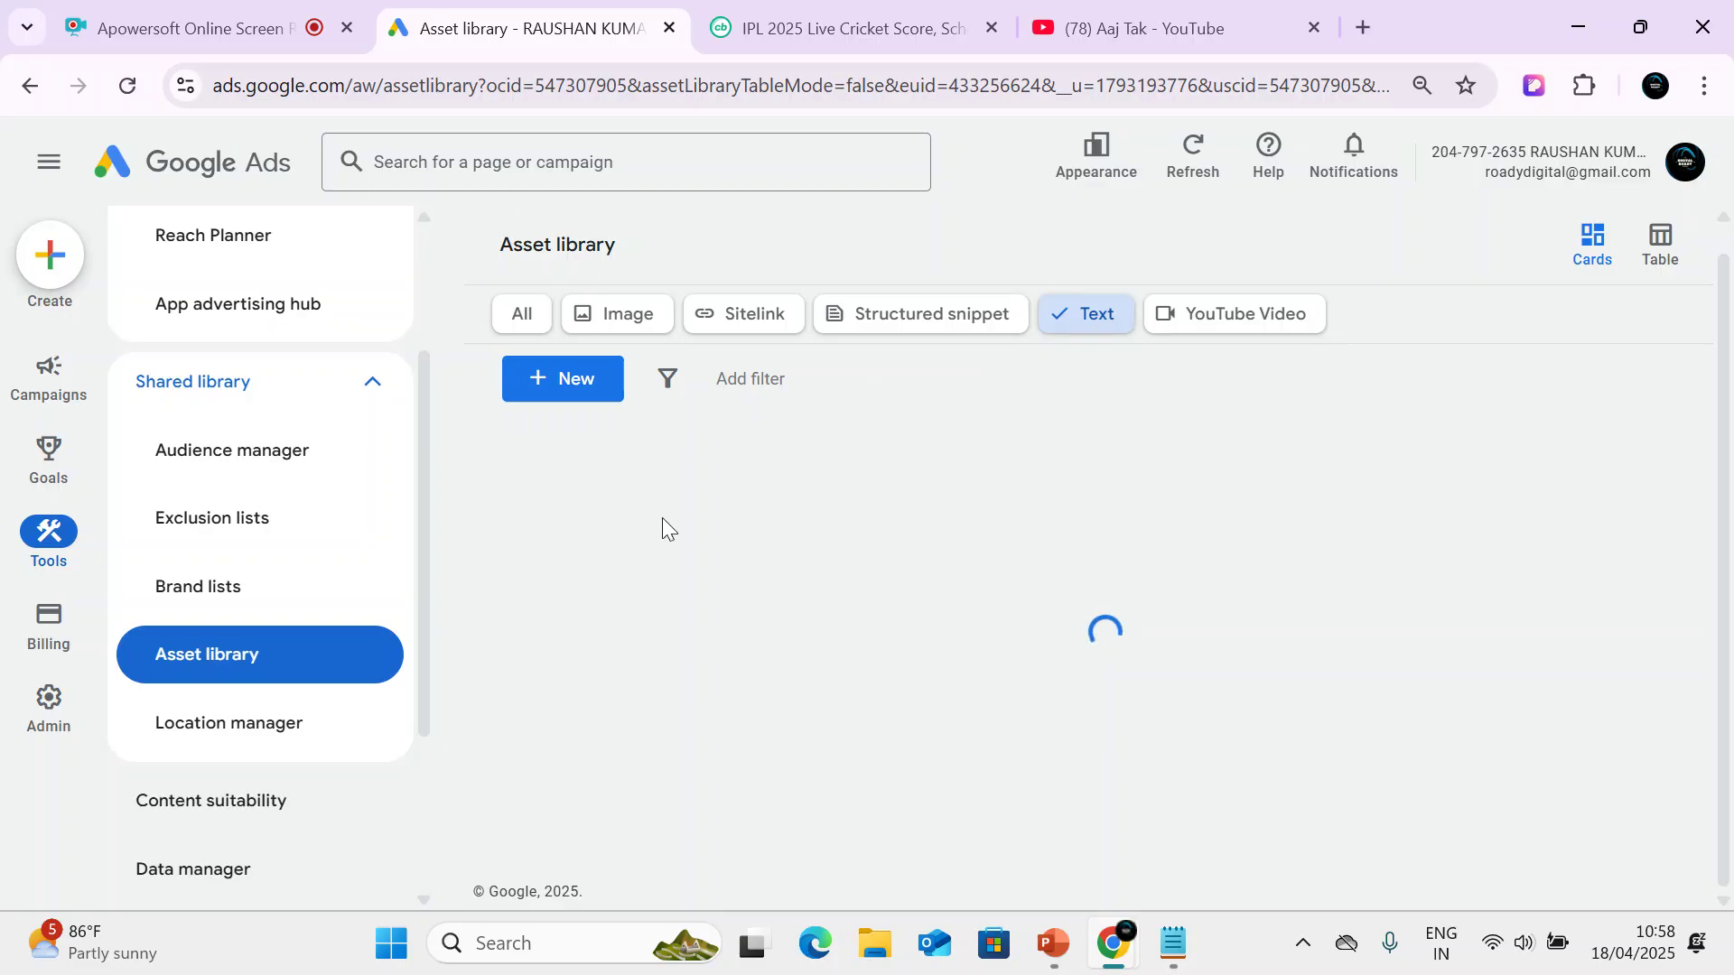
scroll(1200, 583, "down", 15)
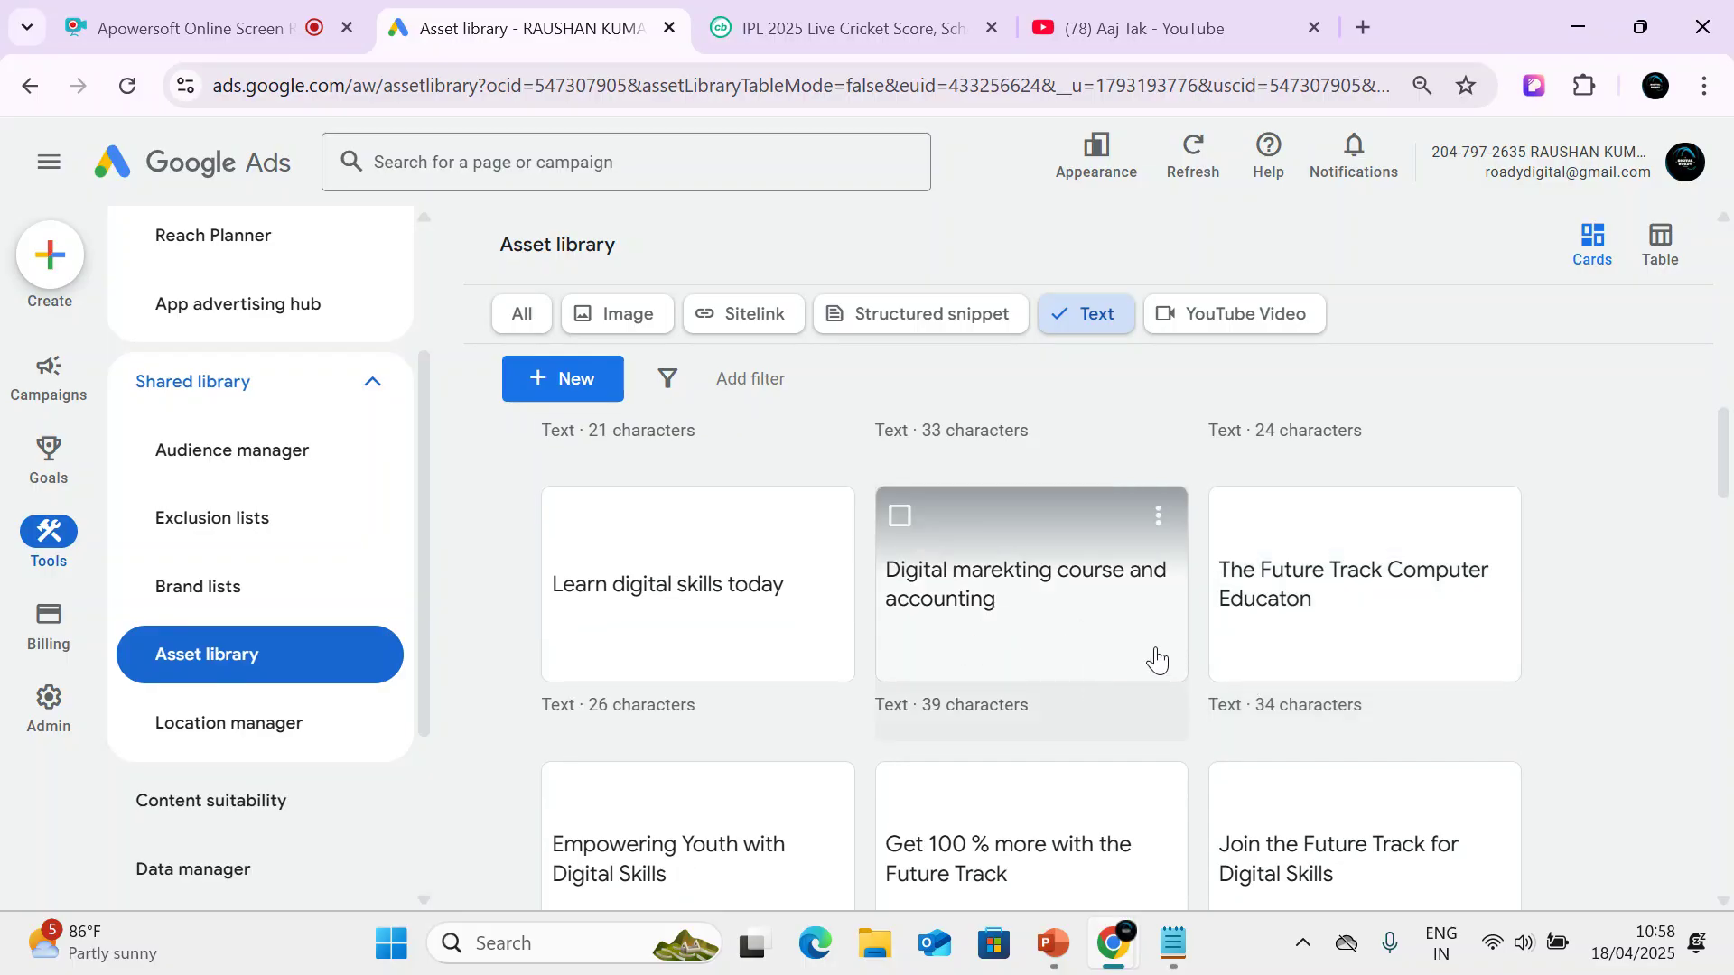
scroll(1153, 658, "up", 5)
scroll(1002, 668, "up", 20)
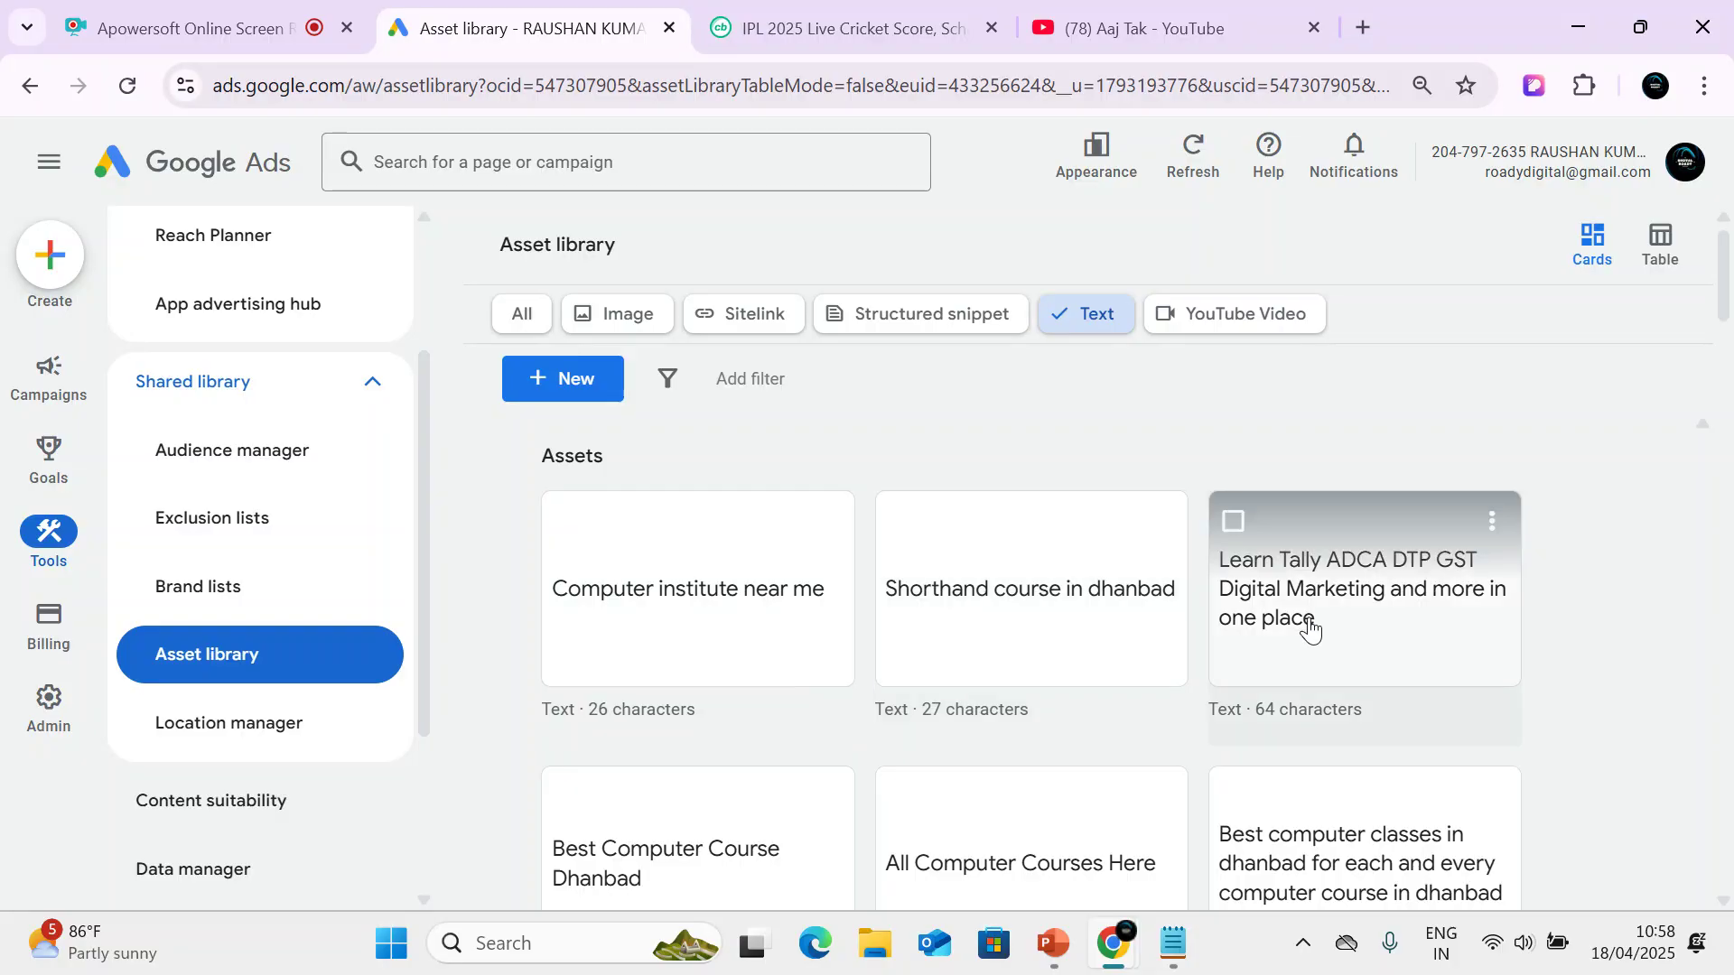
scroll(1311, 628, "down", 3)
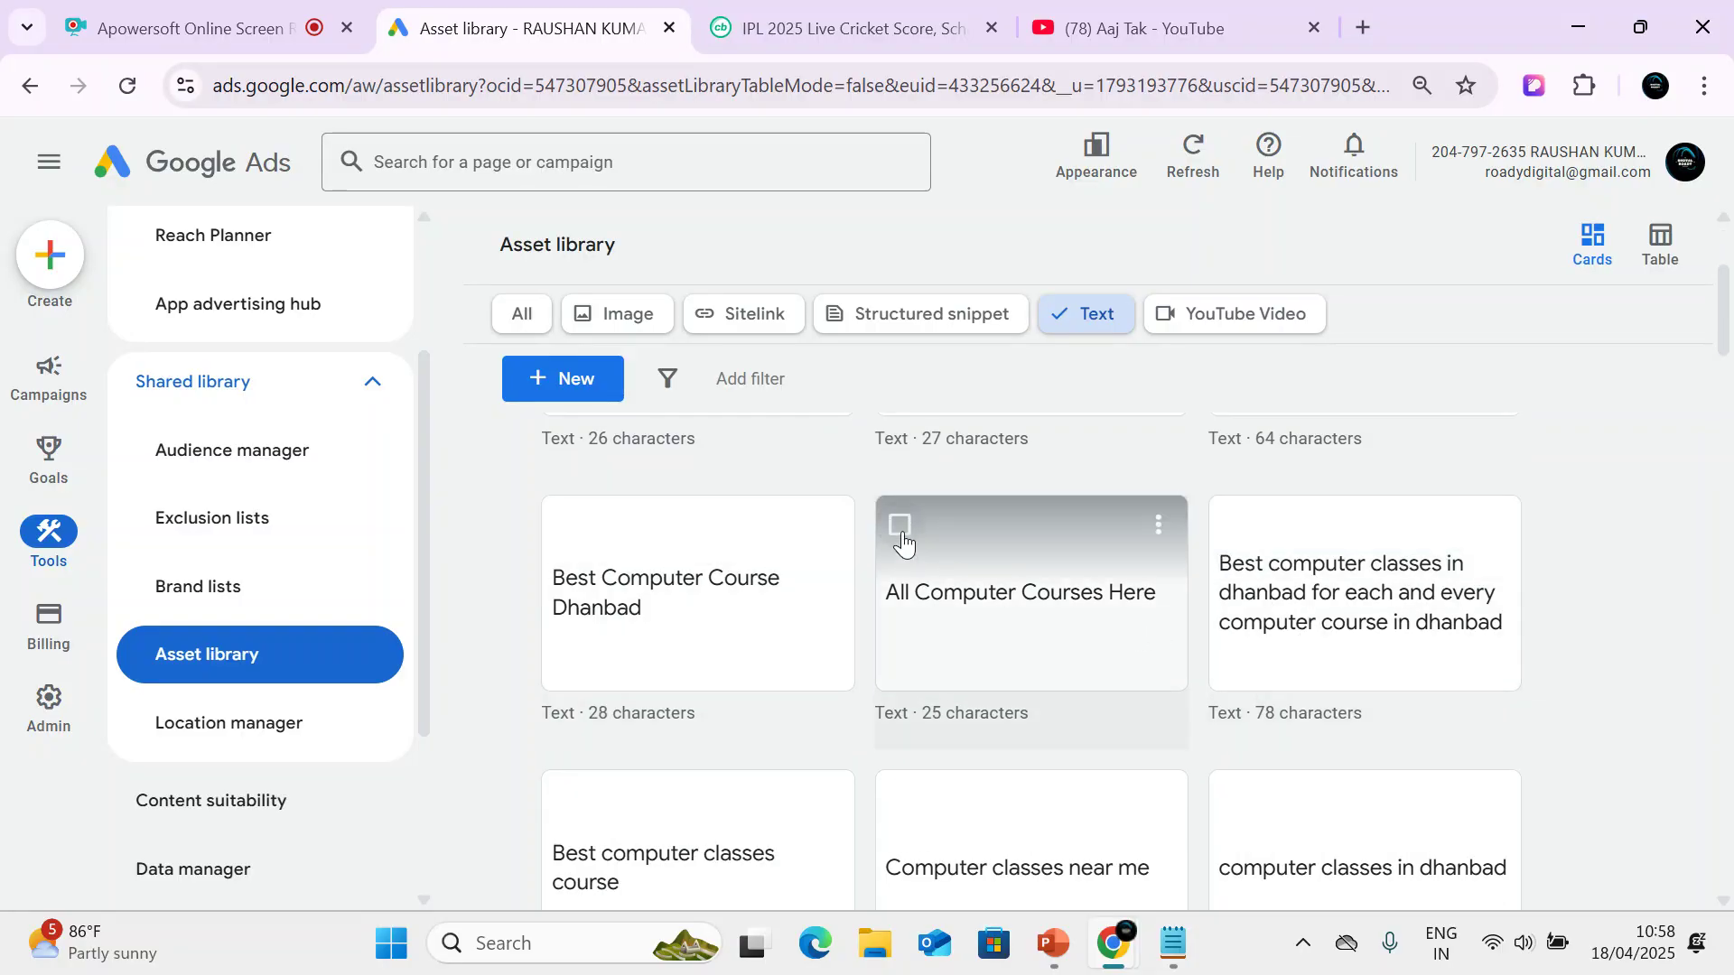
Remove the text asset "Computer institute near" from the asset library.
left_click(900, 527)
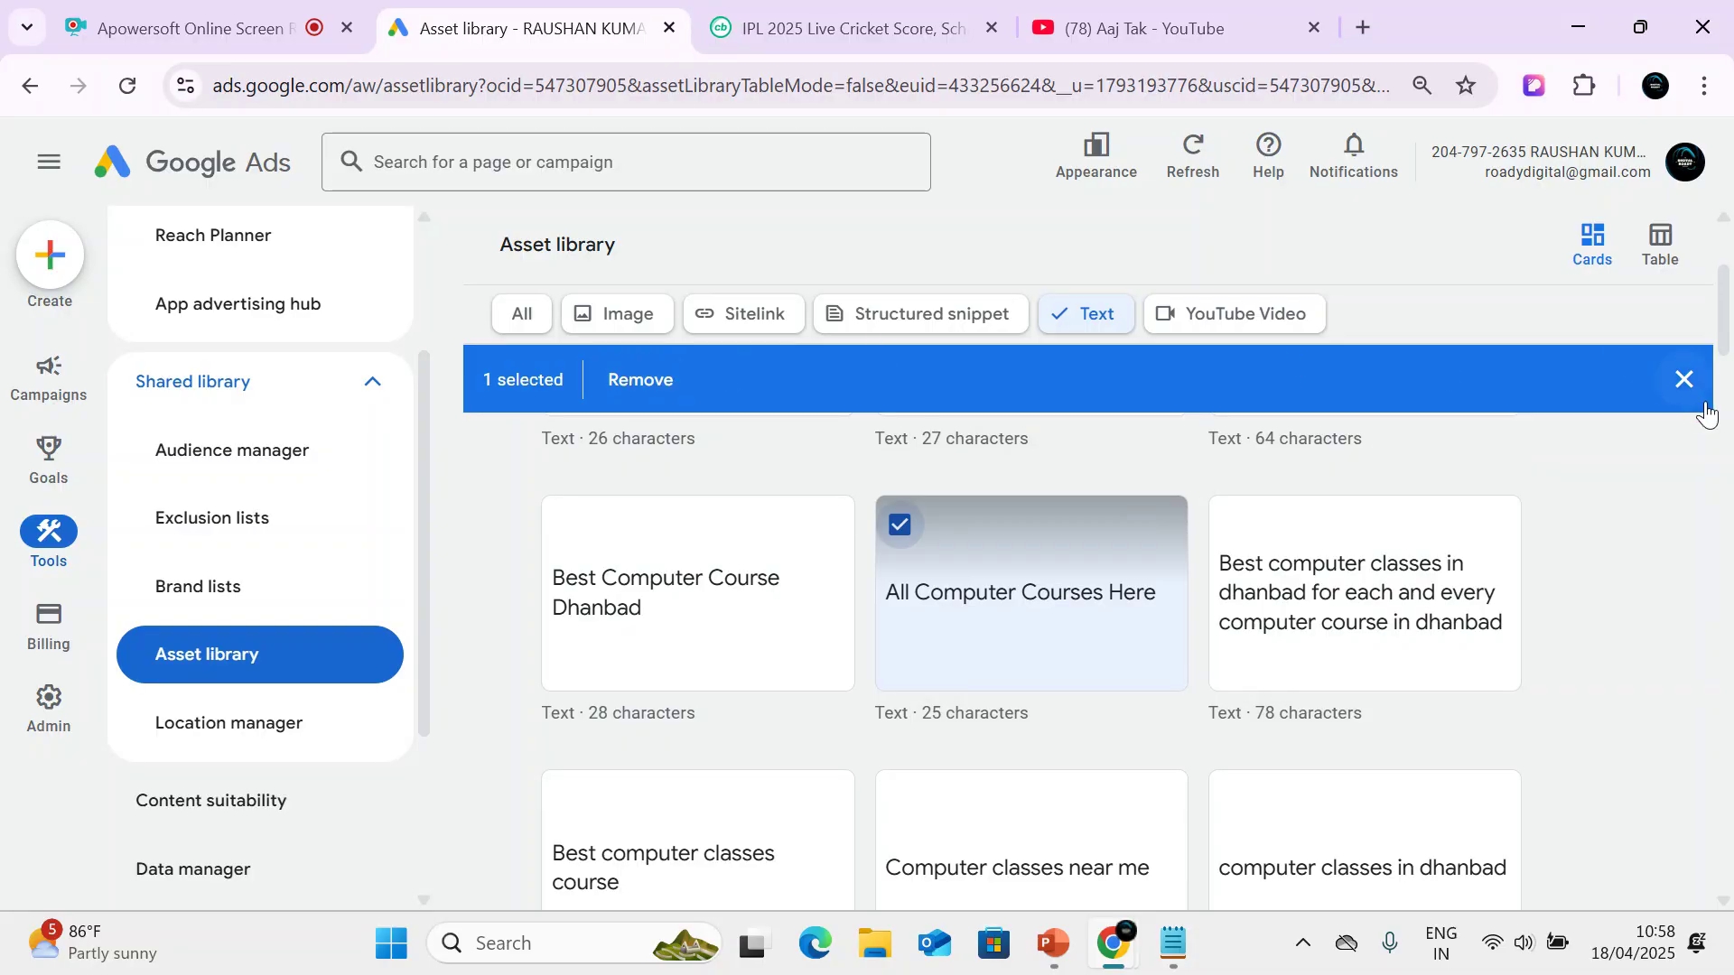
left_click(1684, 379)
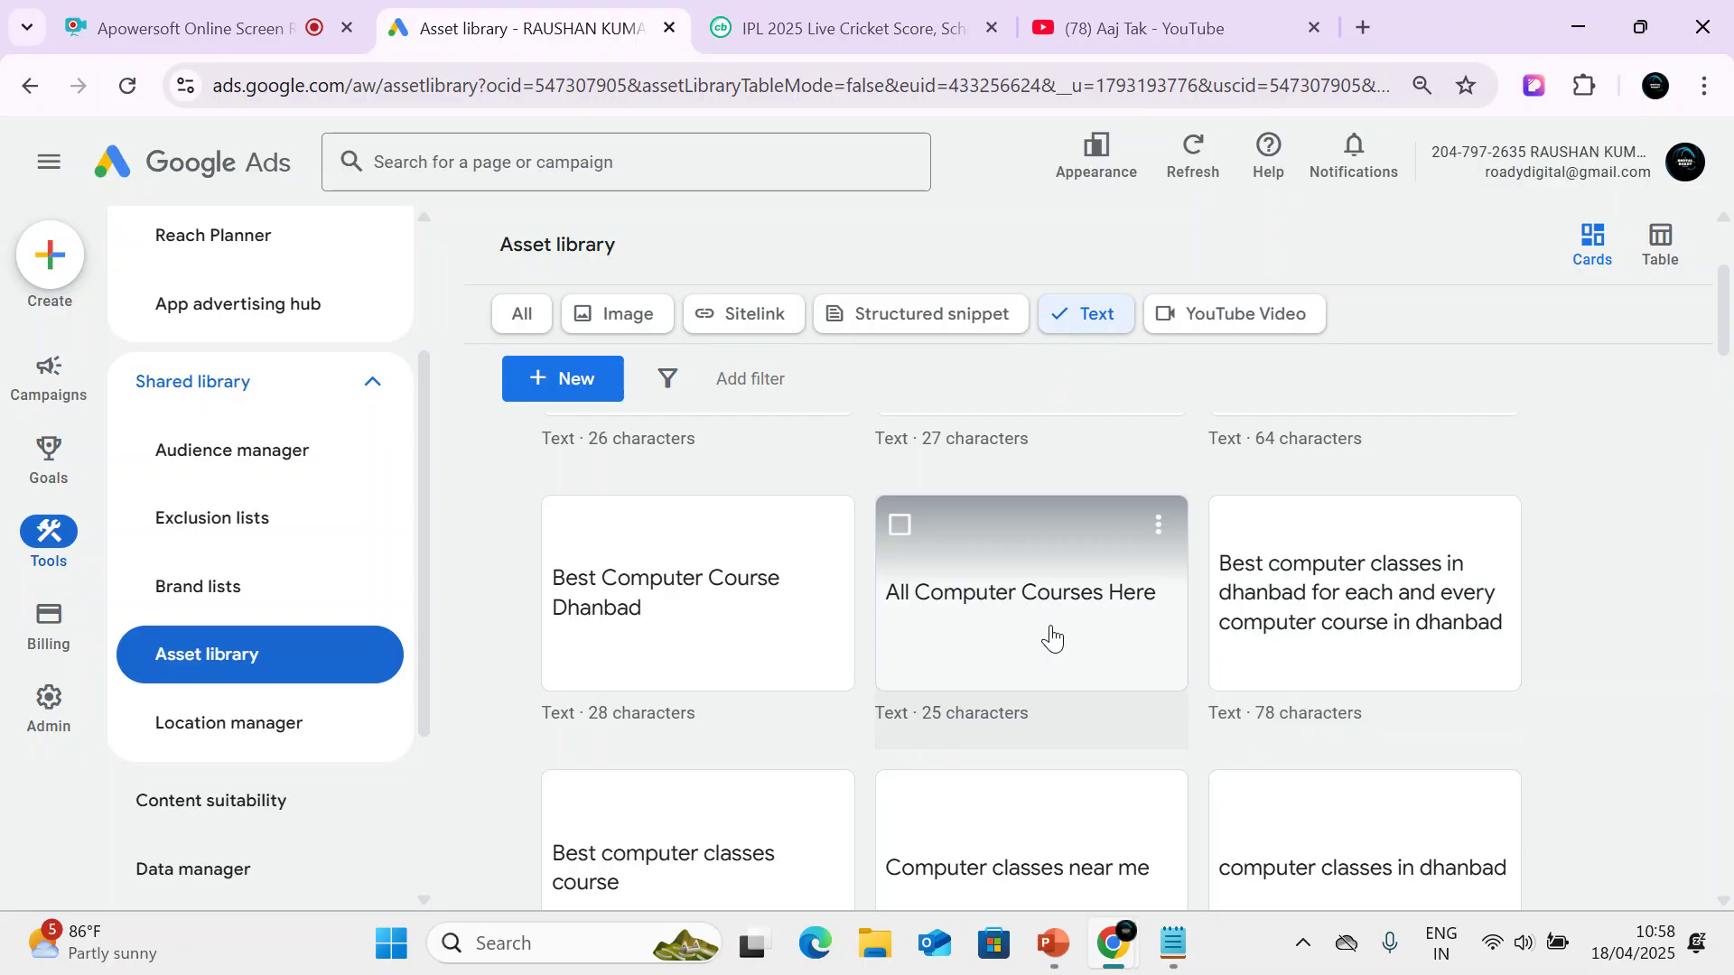
scroll(971, 735, "down", 10)
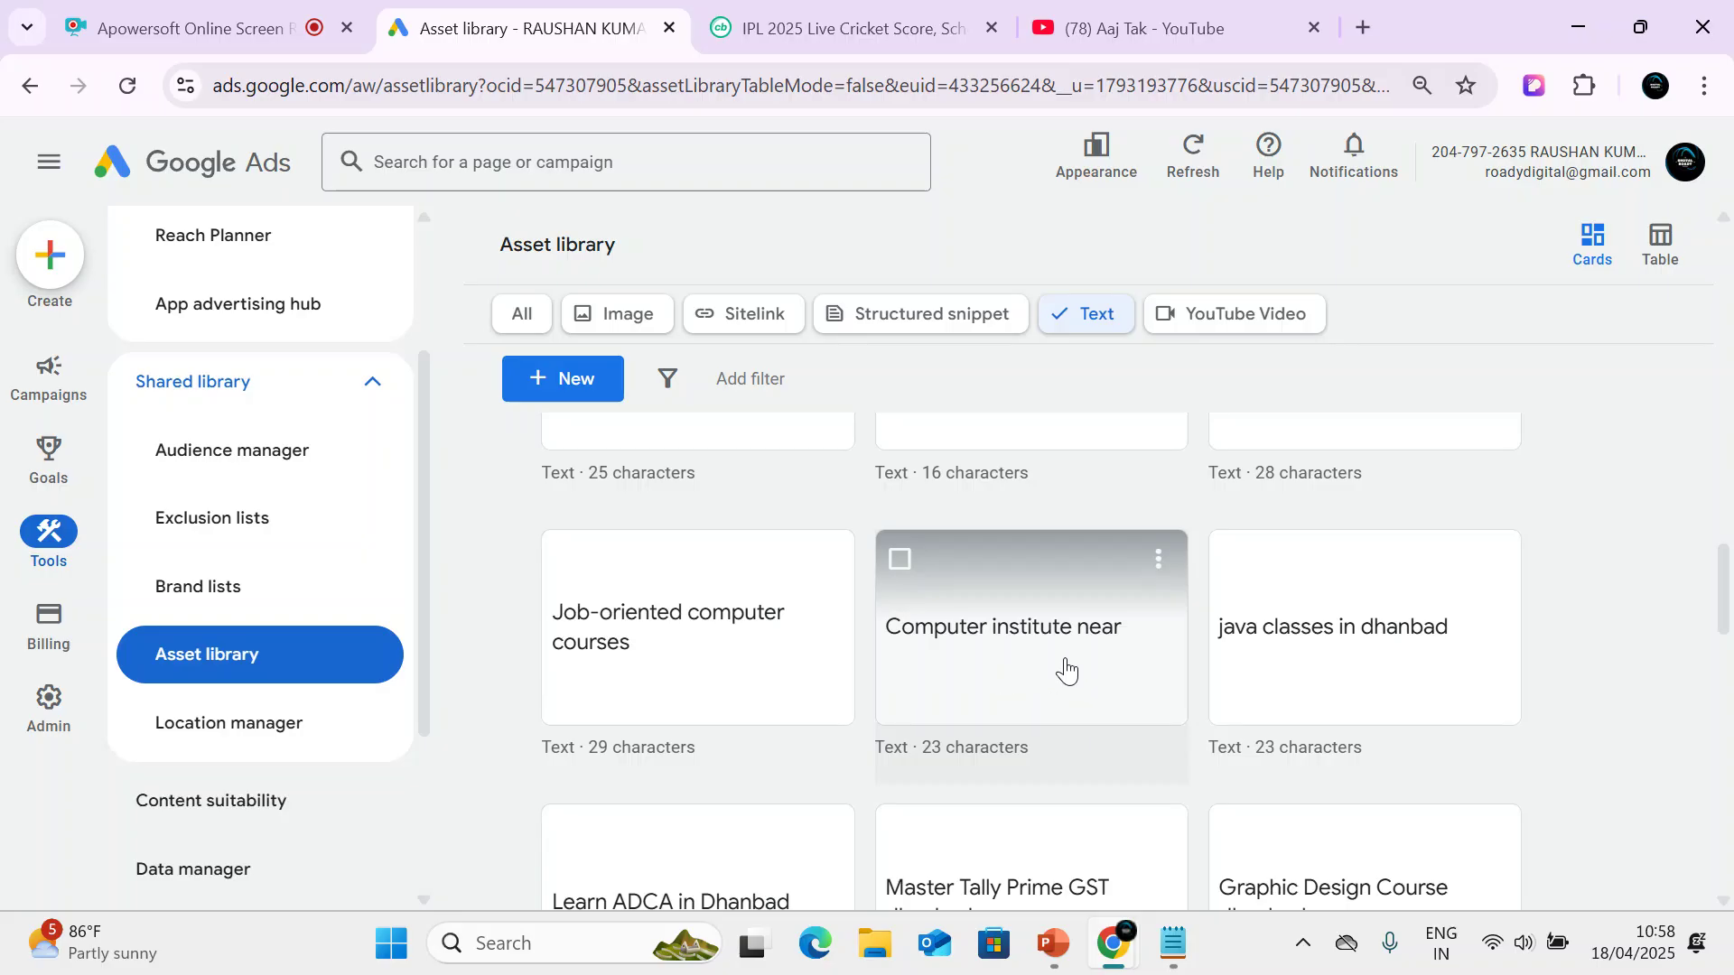
left_click(899, 559)
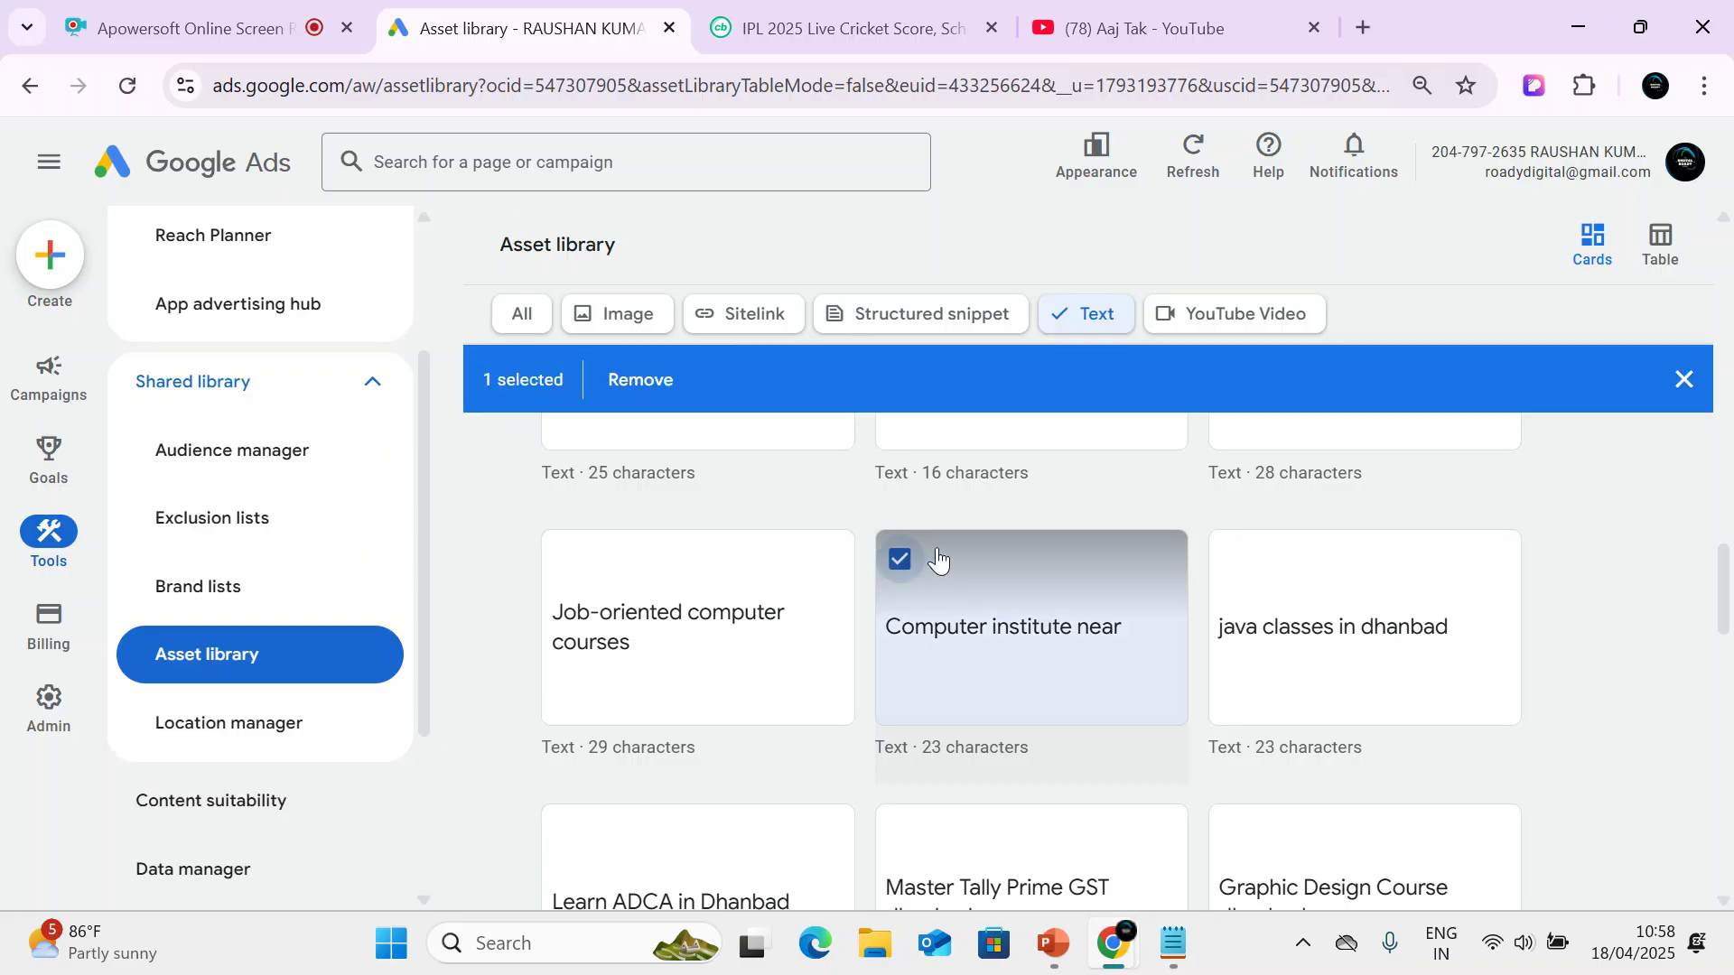
left_click(638, 379)
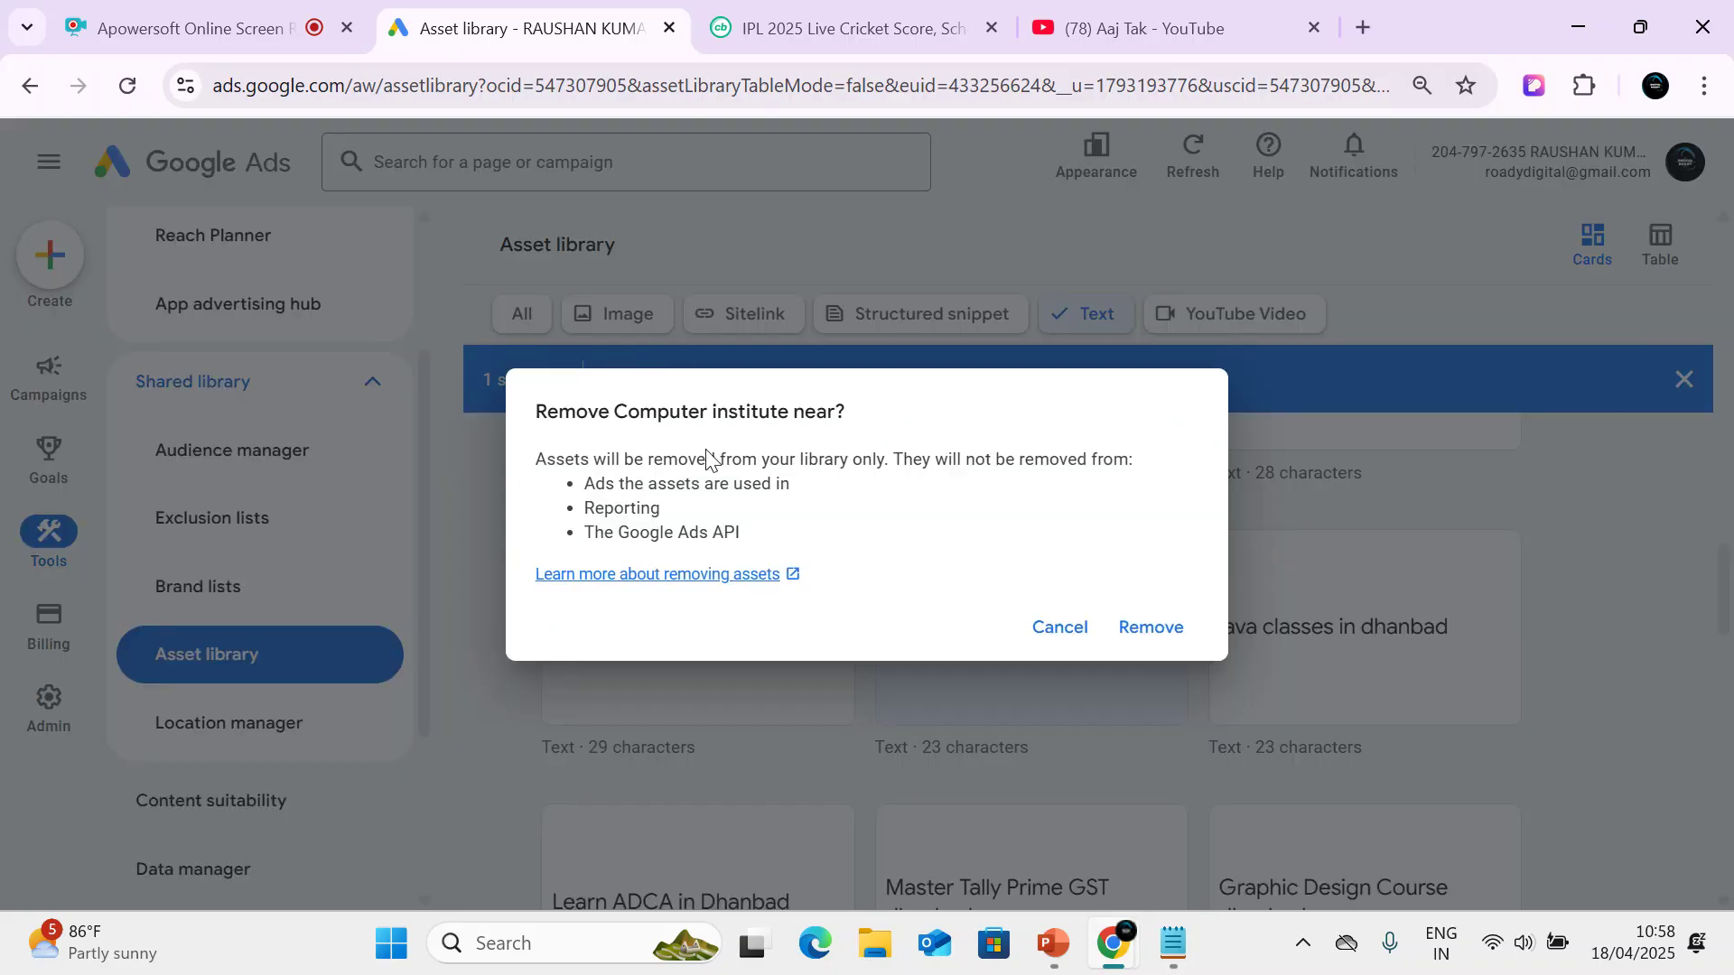
left_click(1152, 632)
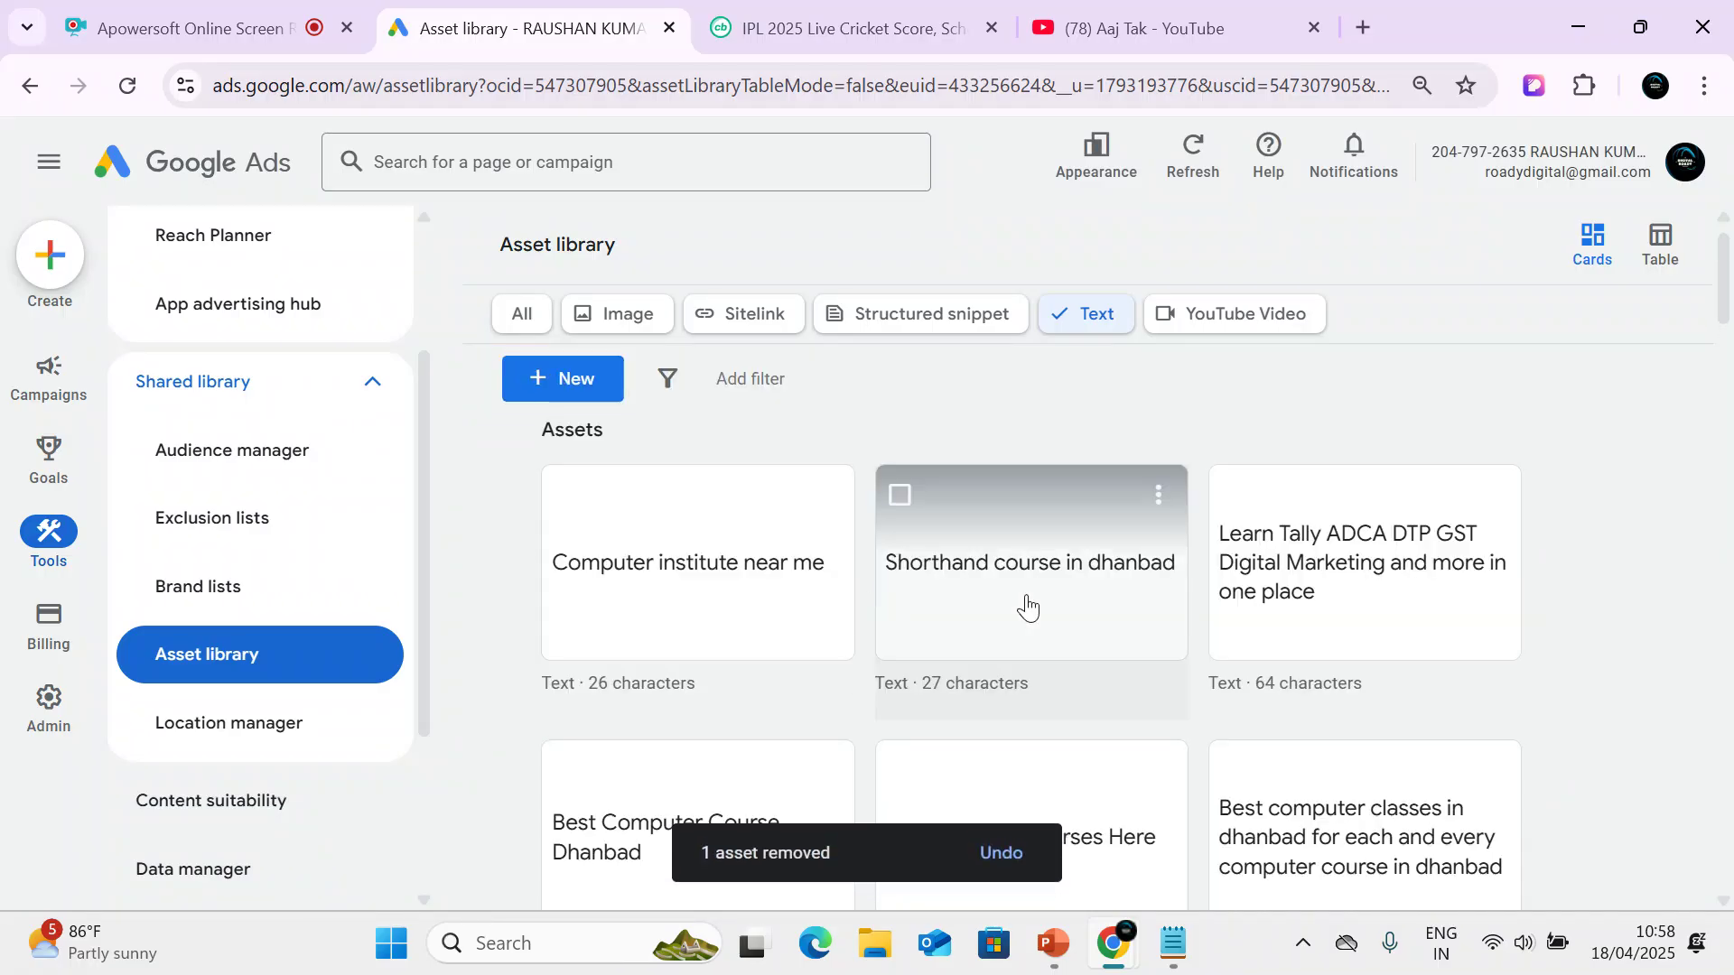
Look through the remaining text assets and select the one offering a free website, hosting and domain for small business owners.
scroll(1028, 608, "down", 12)
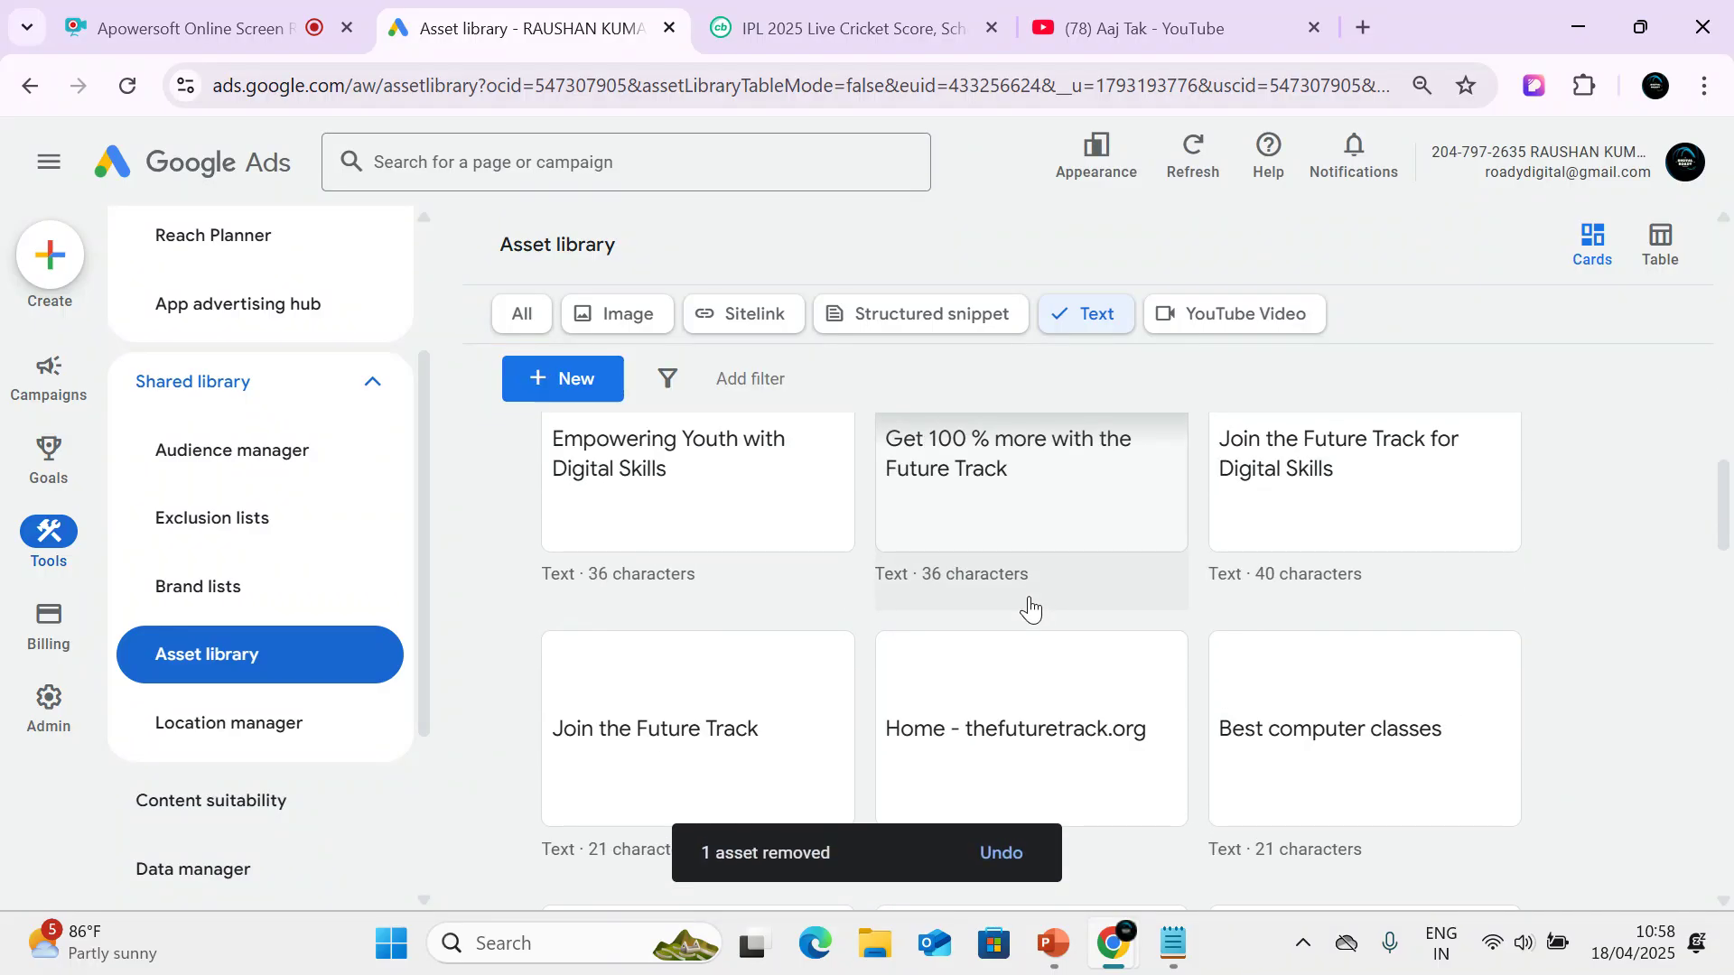
scroll(591, 630, "up", 3)
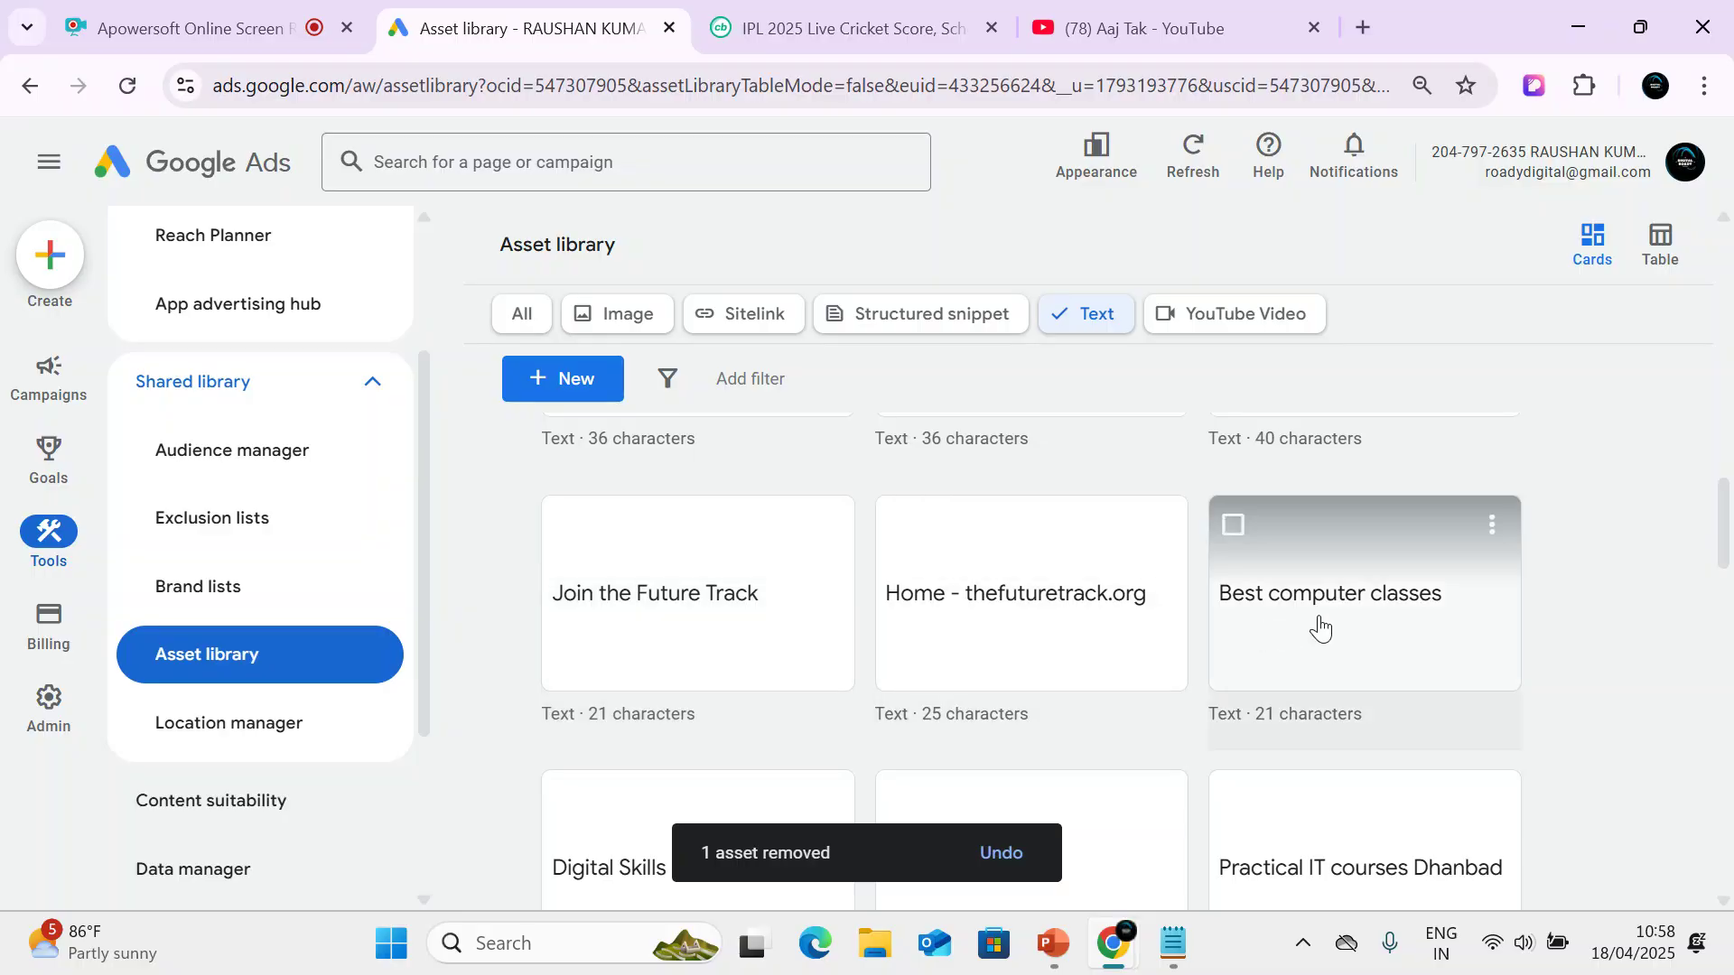
scroll(1320, 627, "down", 15)
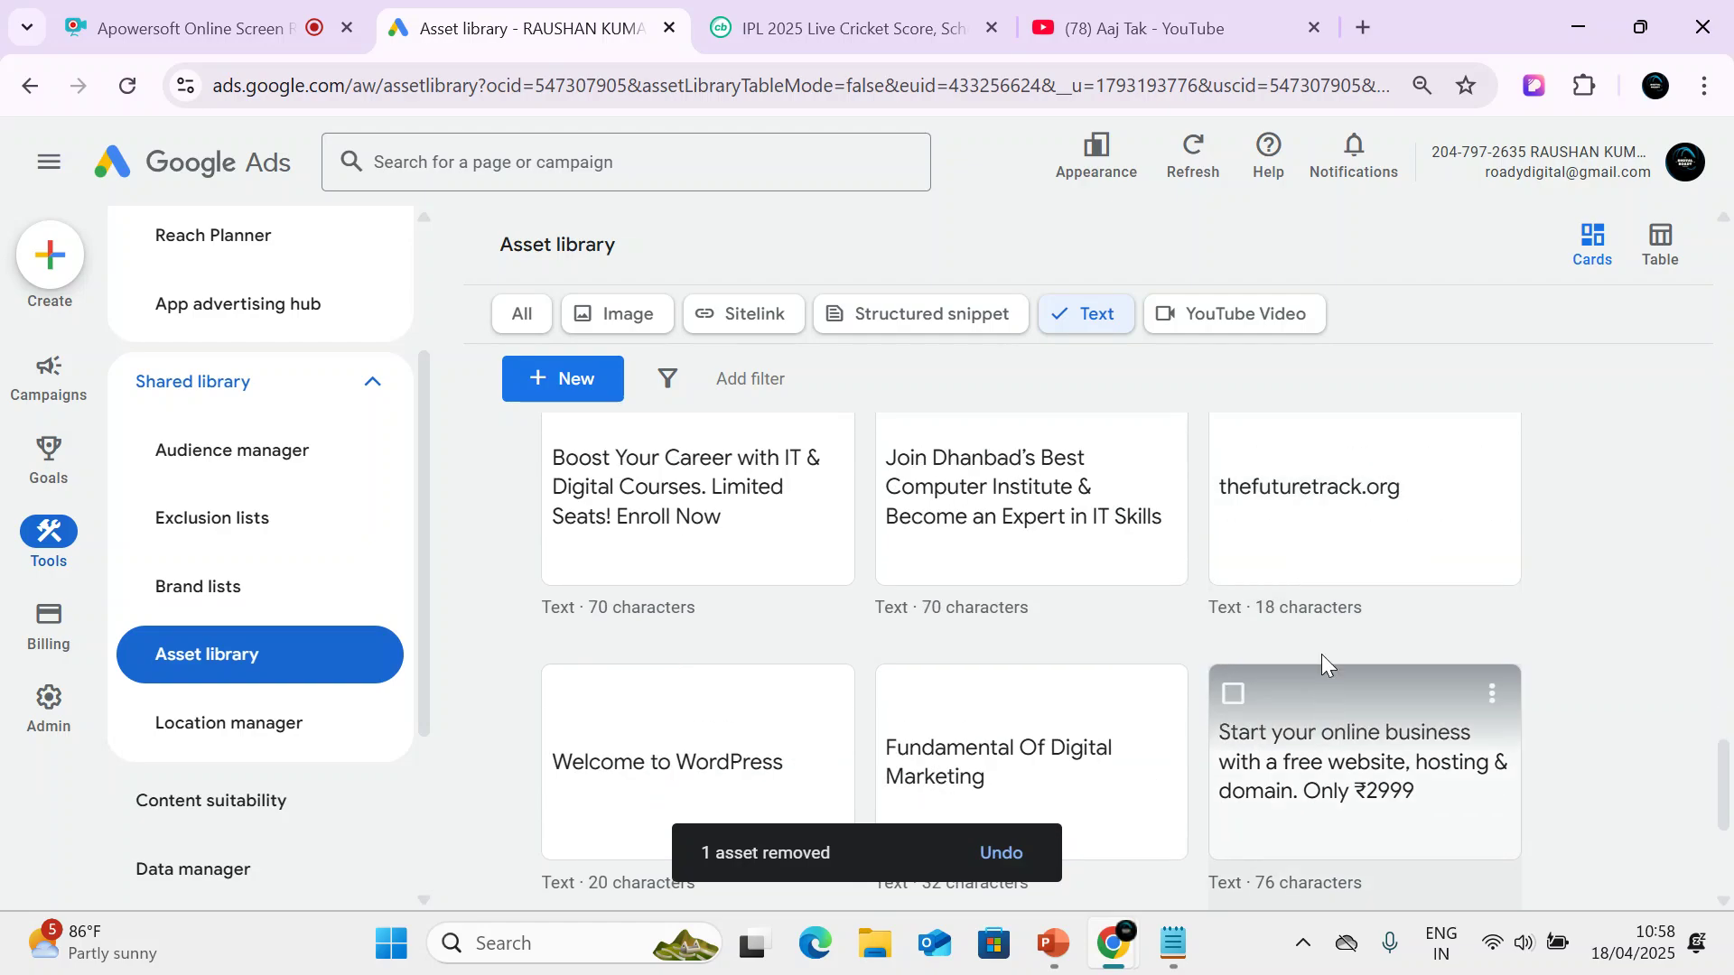
scroll(1045, 554, "down", 5)
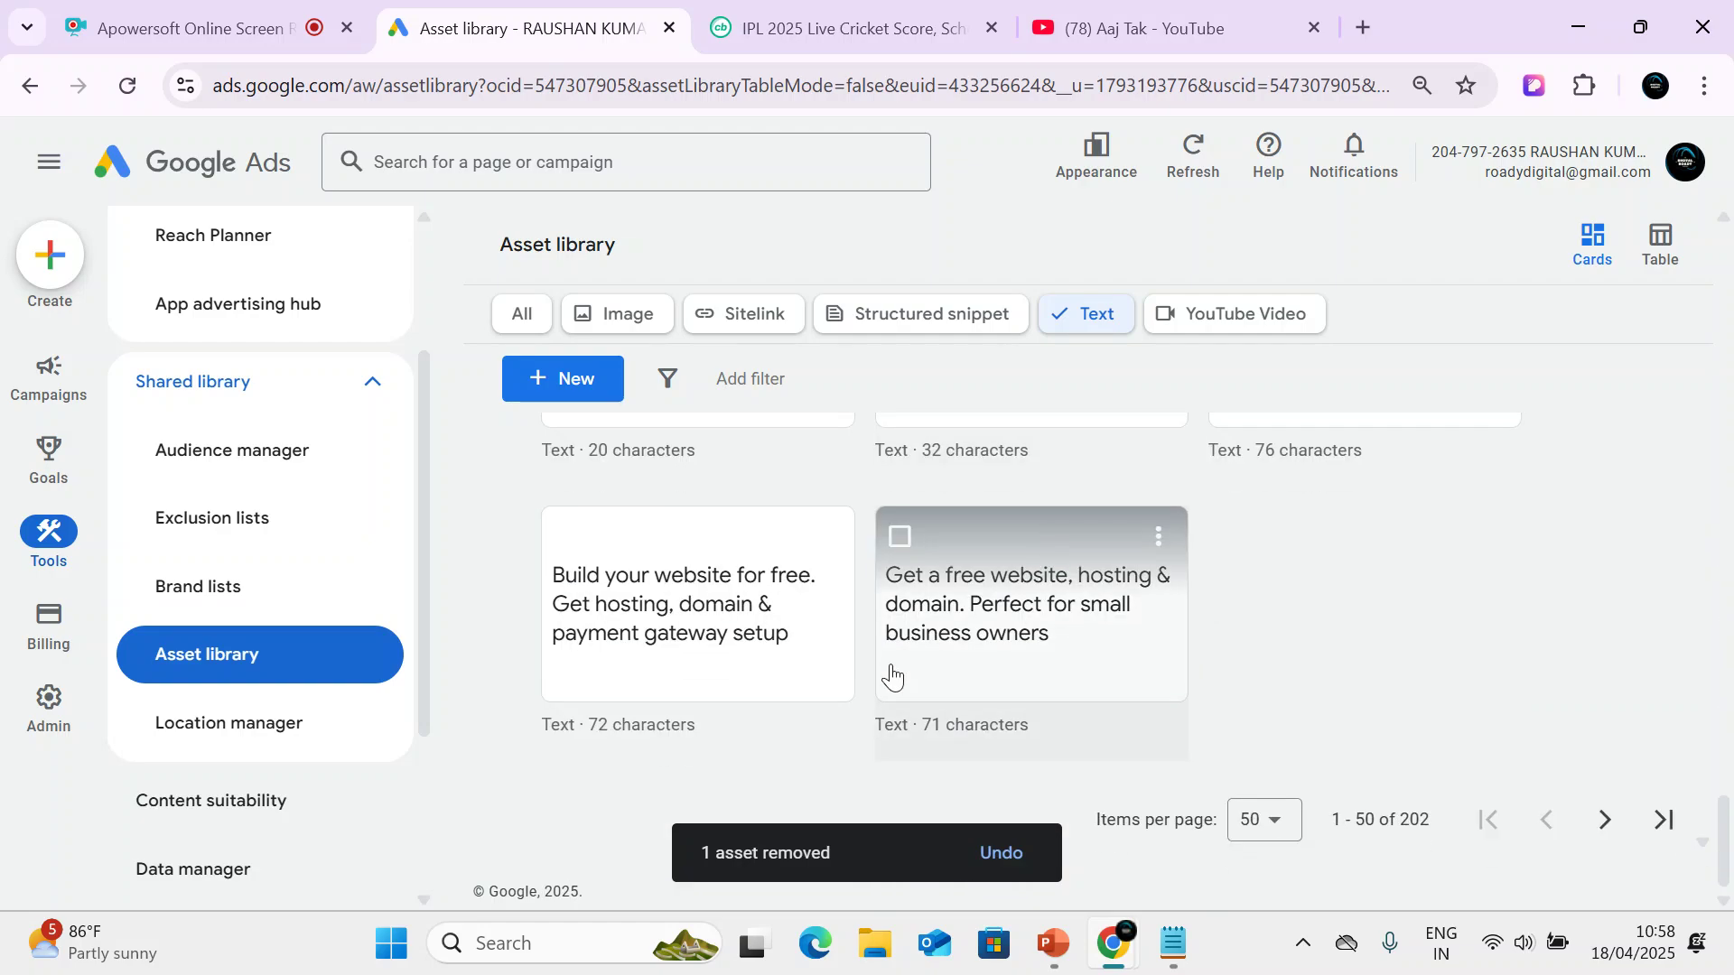
left_click(899, 537)
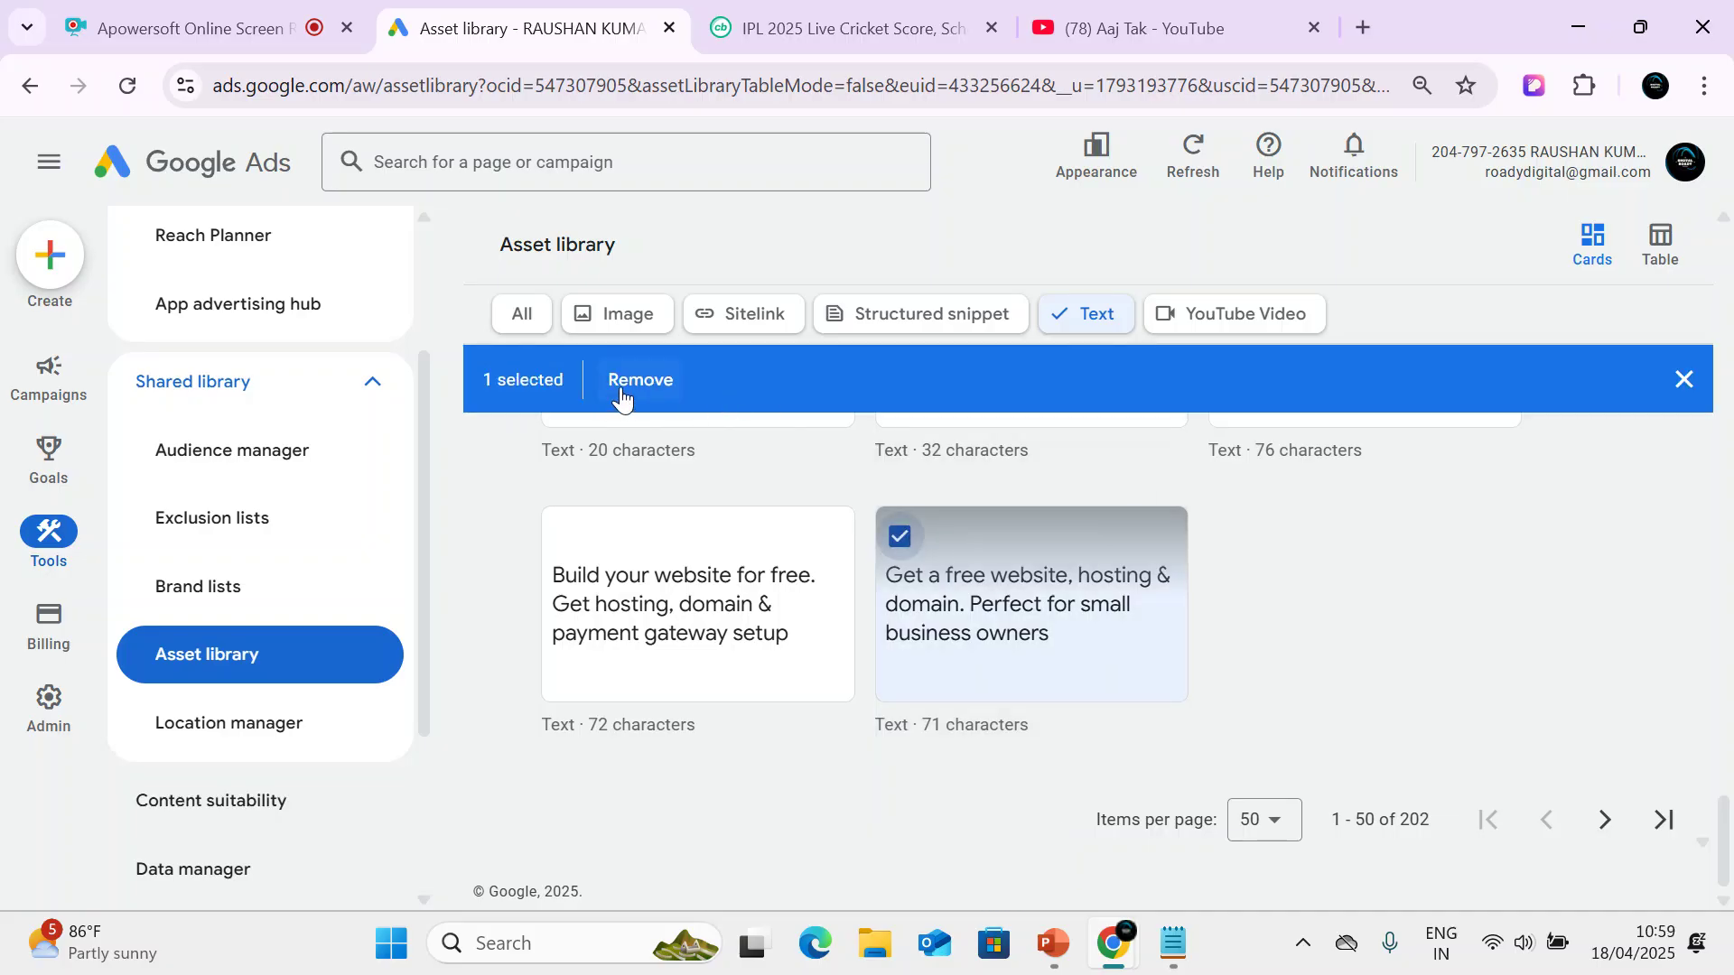
Filter the asset library to YouTube videos and look through the video assets.
left_click(1281, 317)
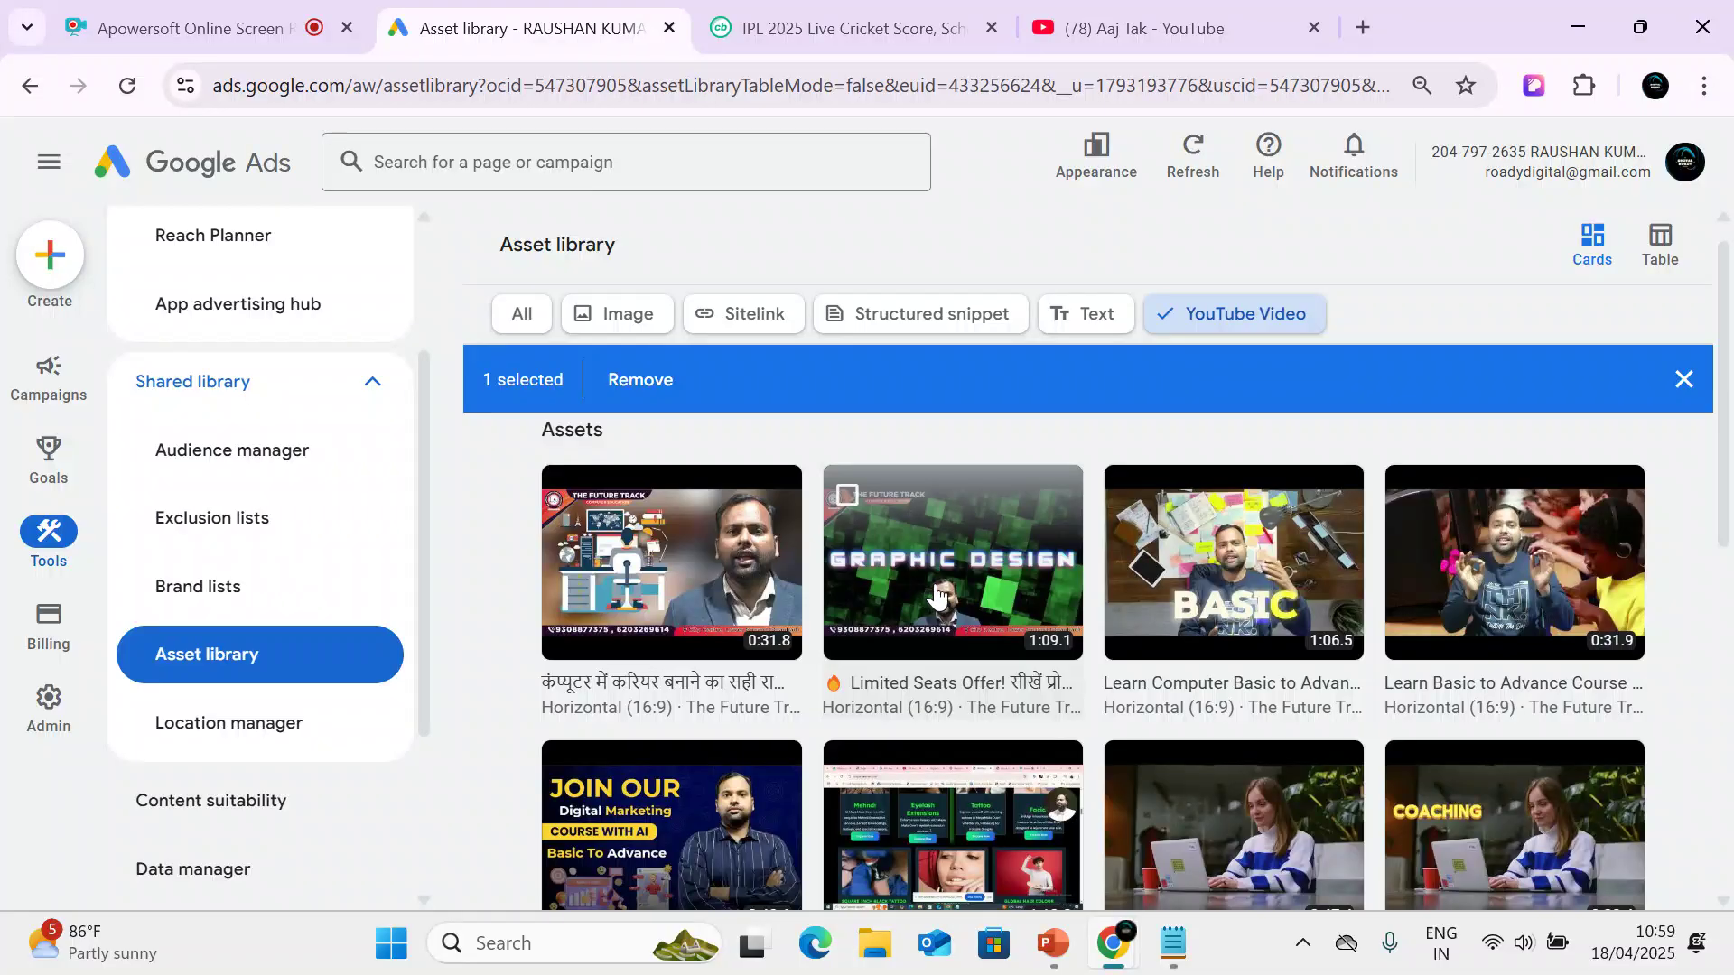
scroll(825, 598, "down", 5)
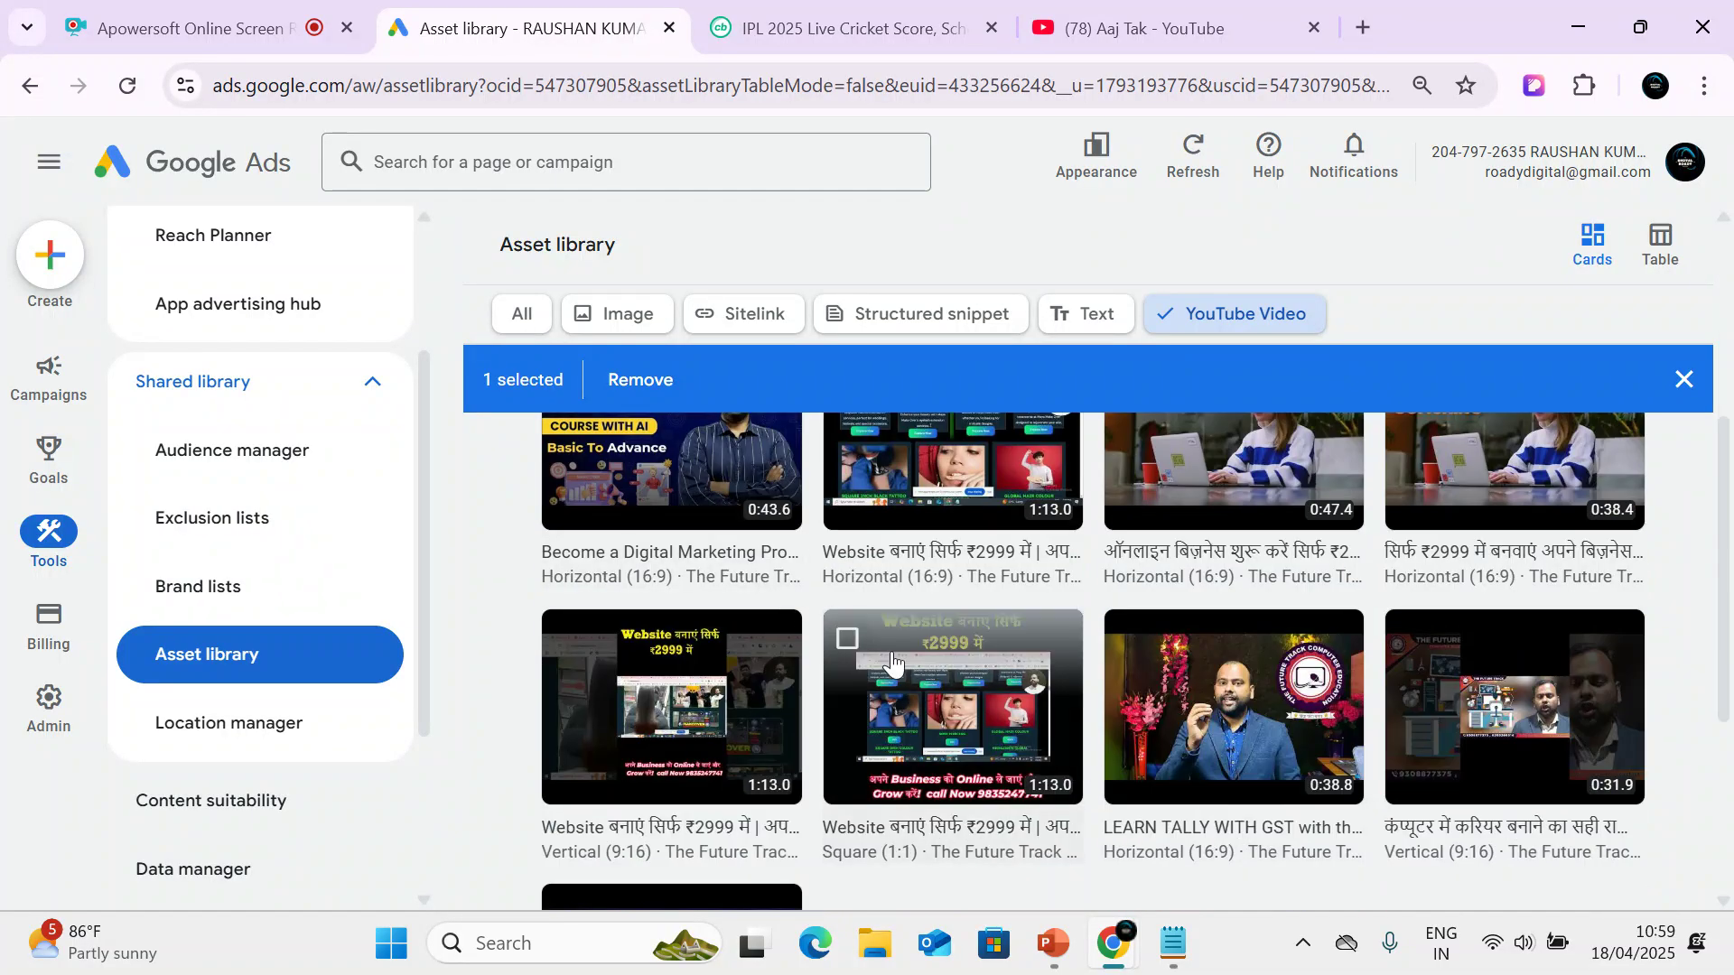
scroll(936, 707, "down", 4)
scroll(935, 707, "up", 10)
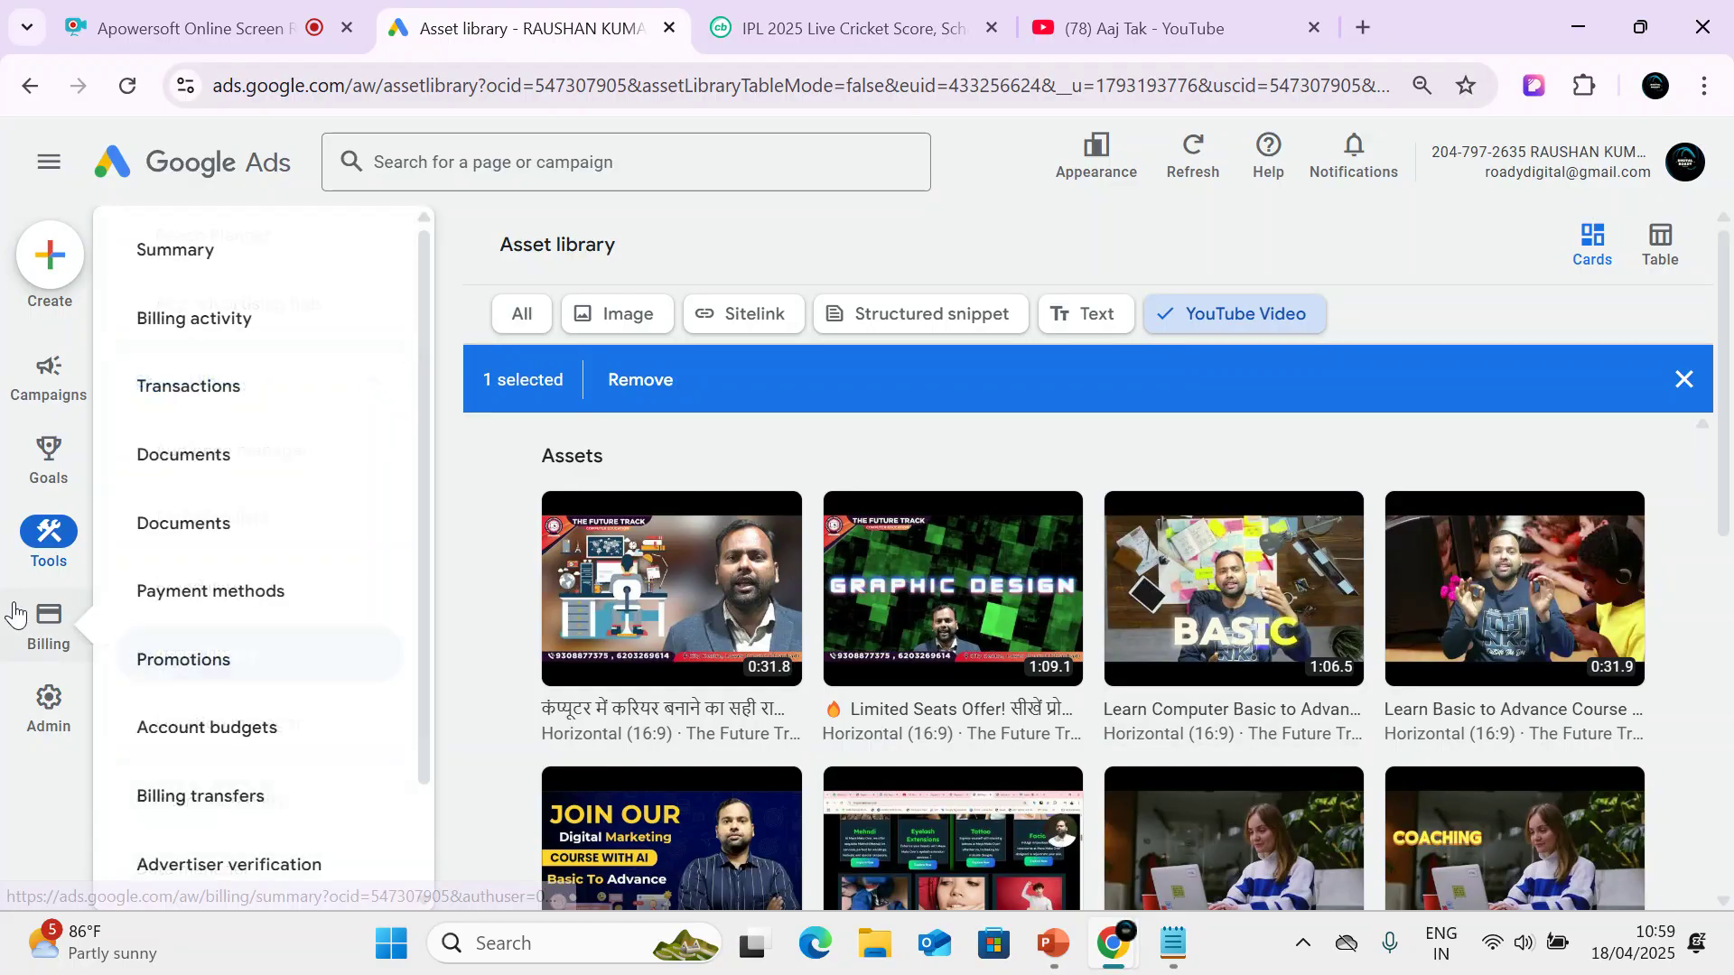
Look through the audience manager's data sources, the exclusion lists and the brand lists in the shared library.
left_click(180, 449)
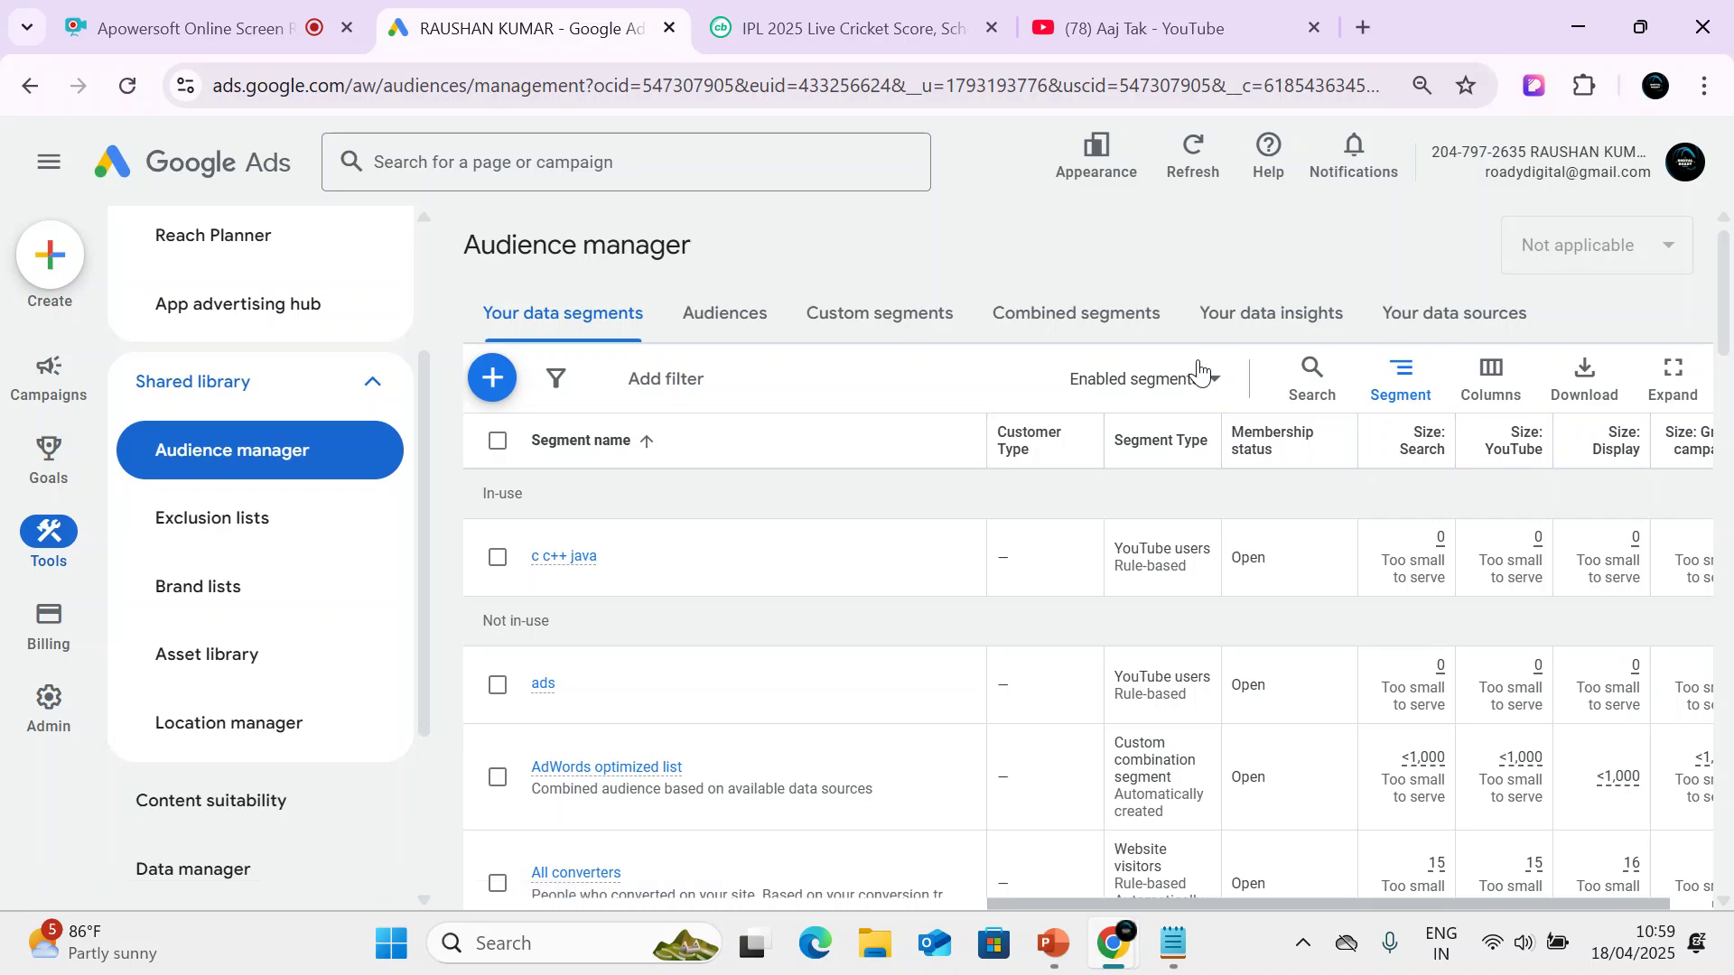
left_click(1454, 313)
scroll(1200, 504, "down", 5)
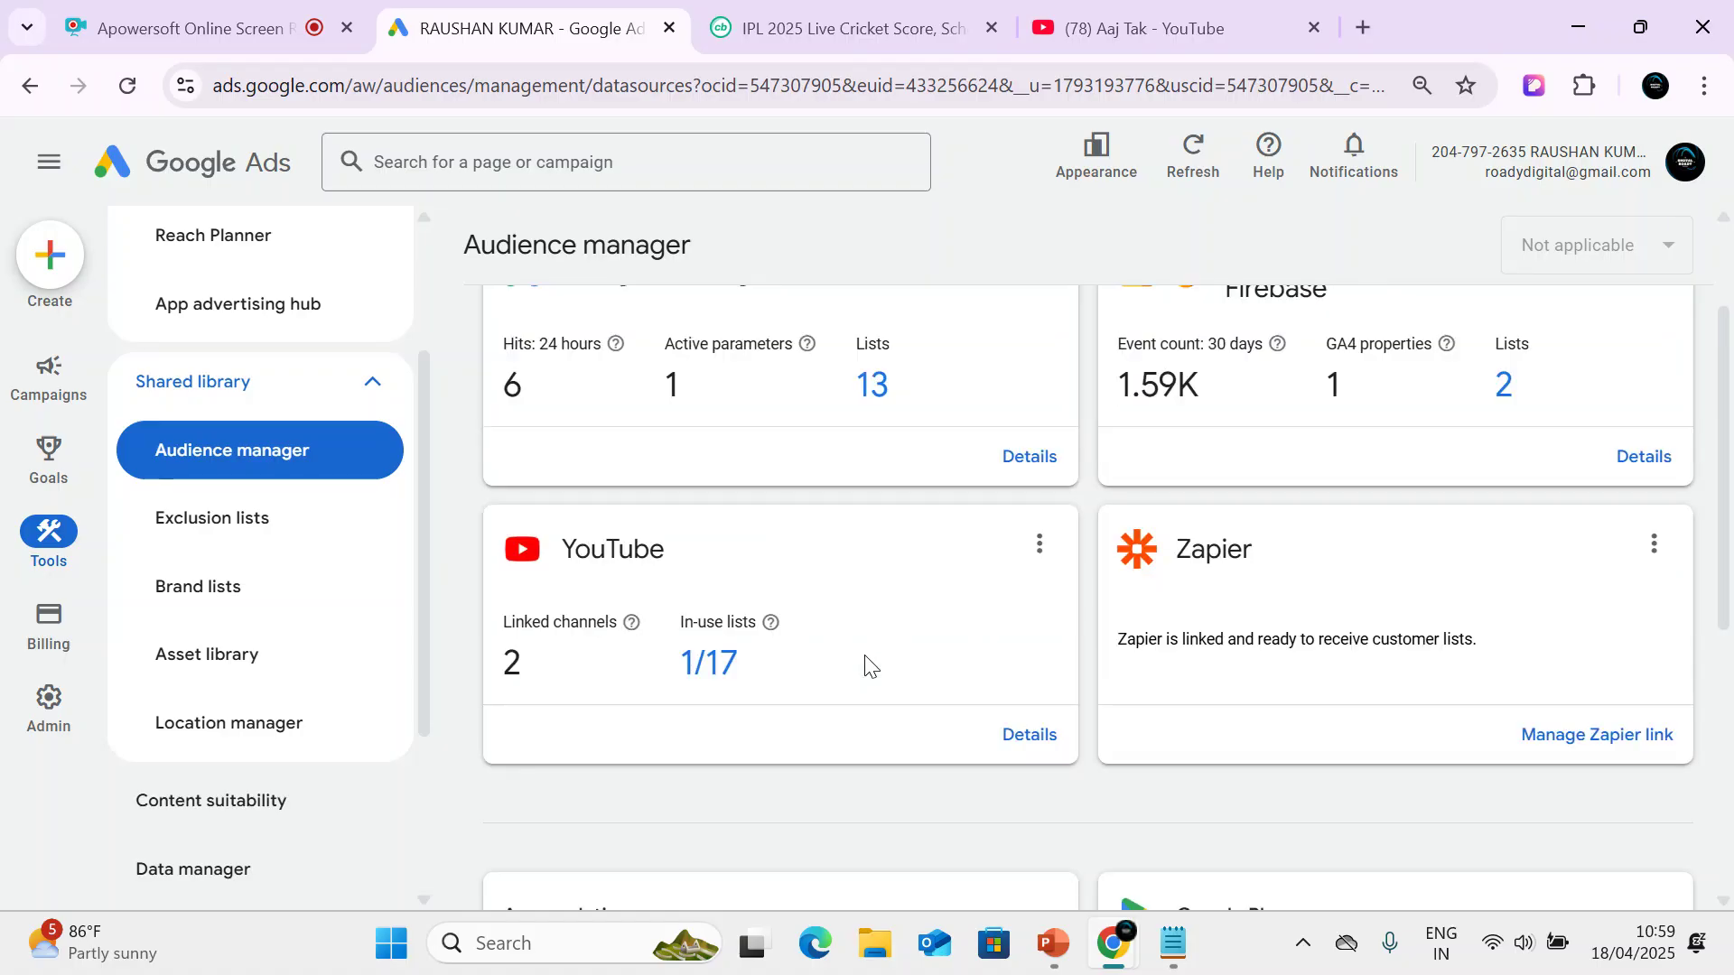
left_click(182, 532)
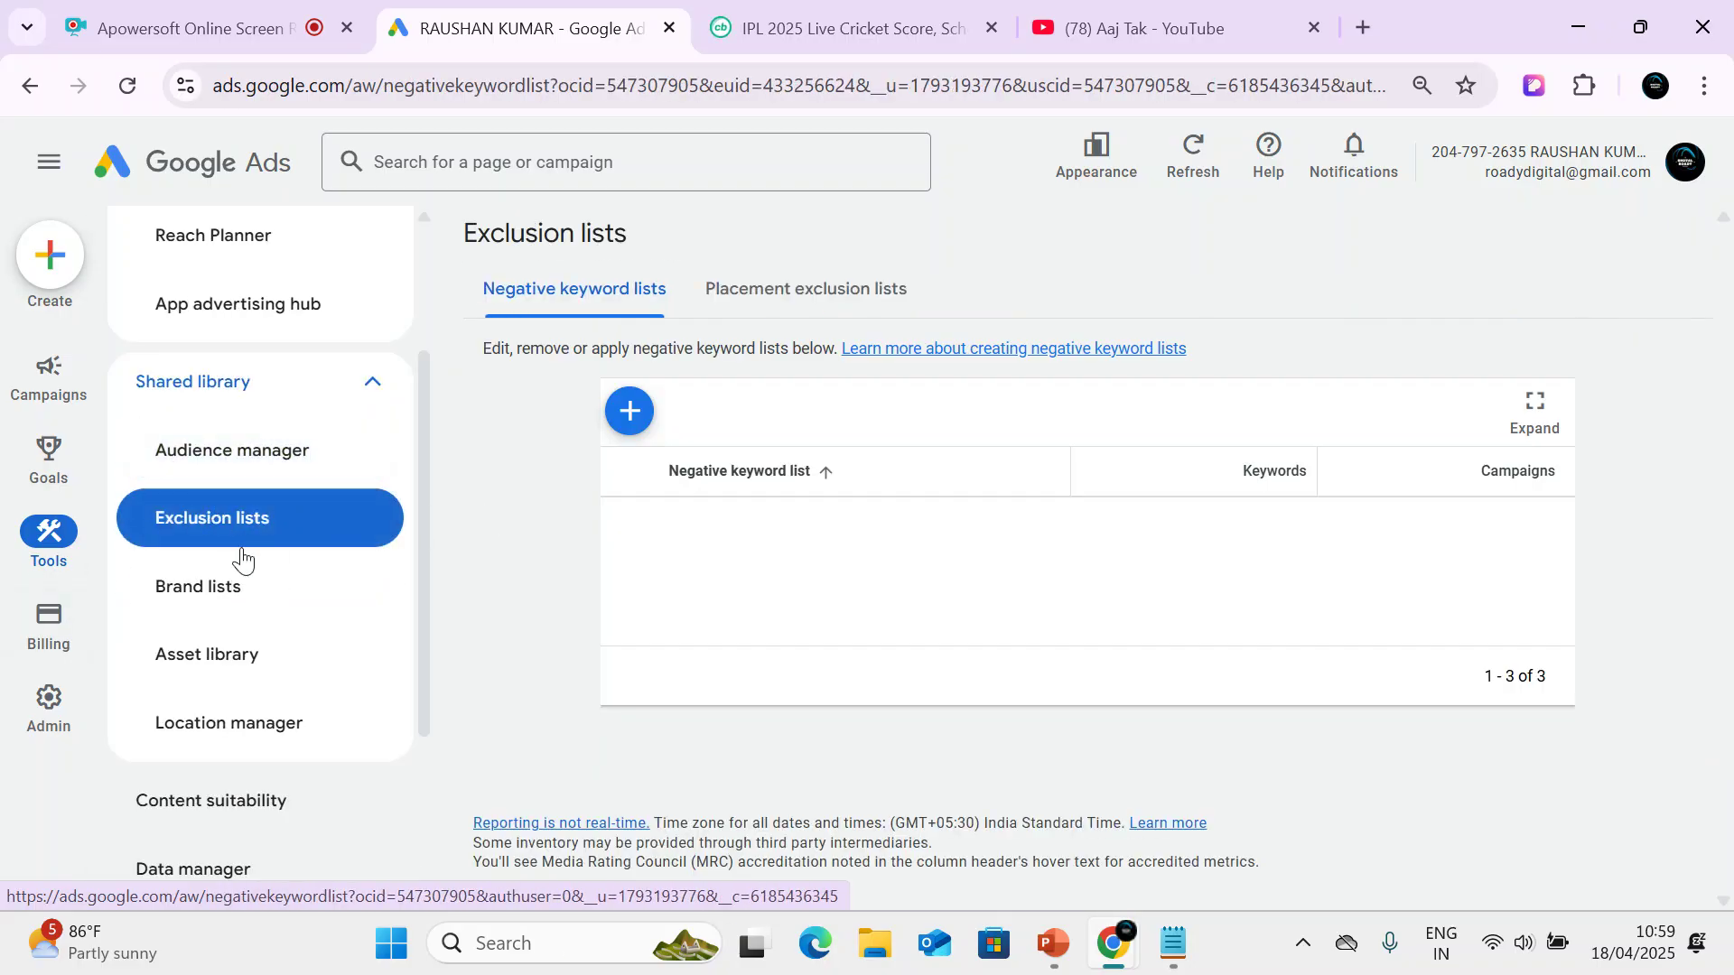
left_click(252, 592)
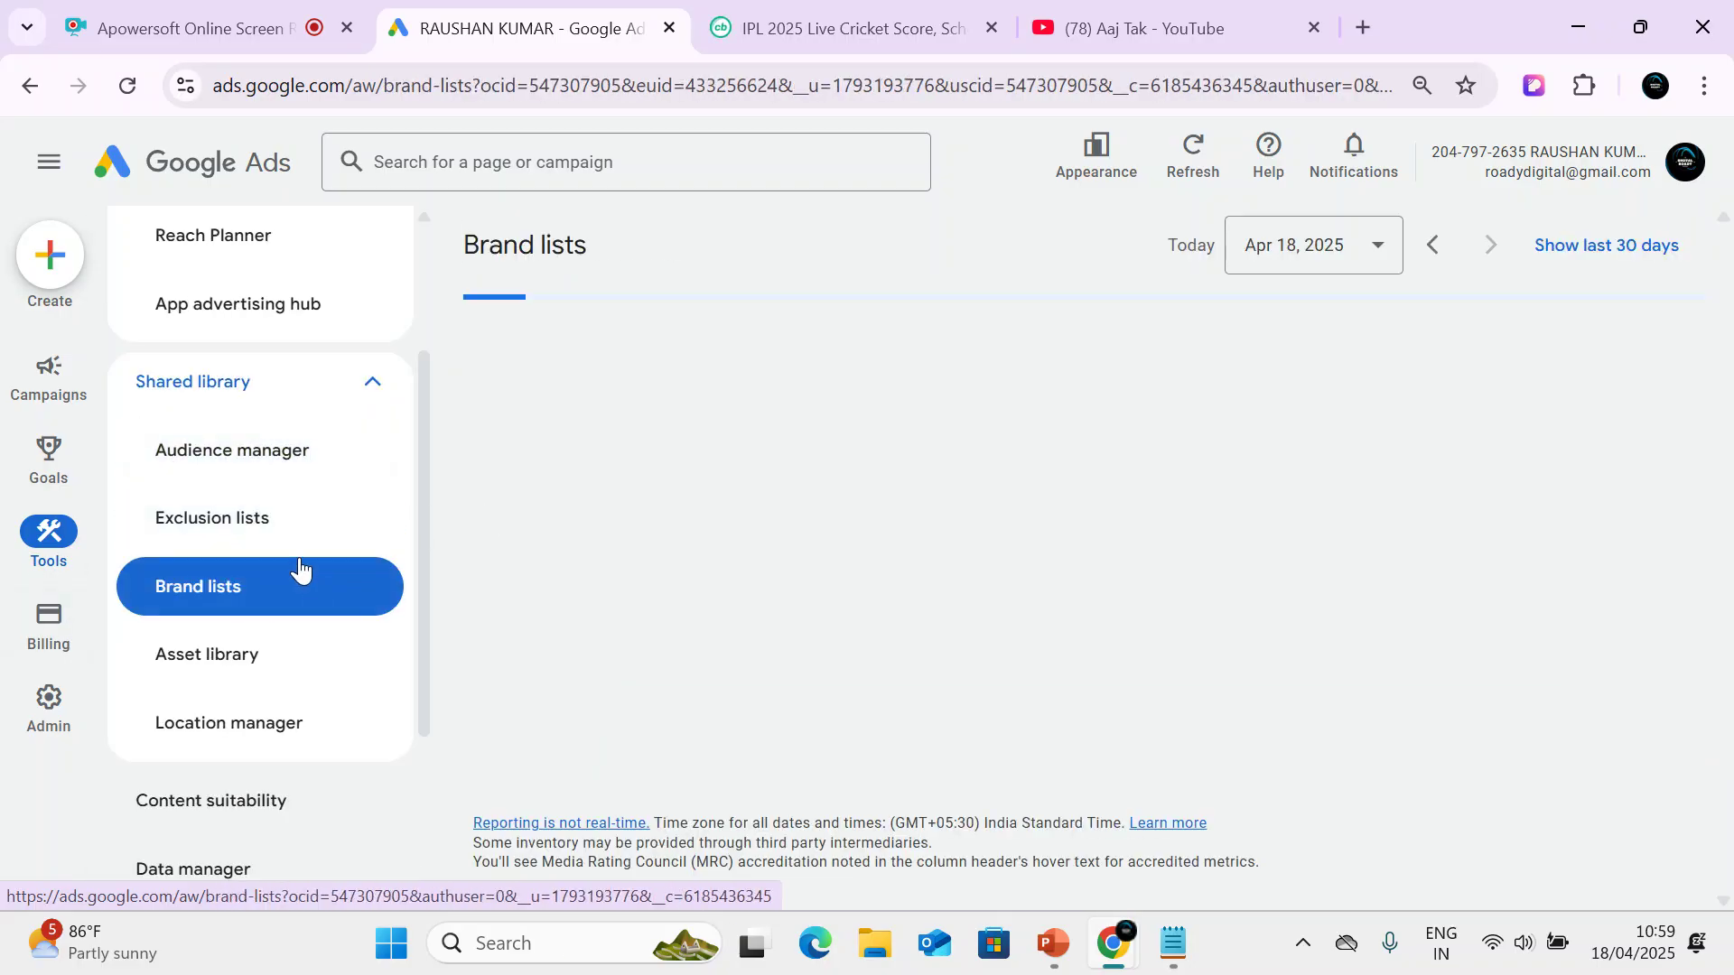
Return to the asset library and look through the options for adding new assets, including the upload and image choices.
left_click(249, 663)
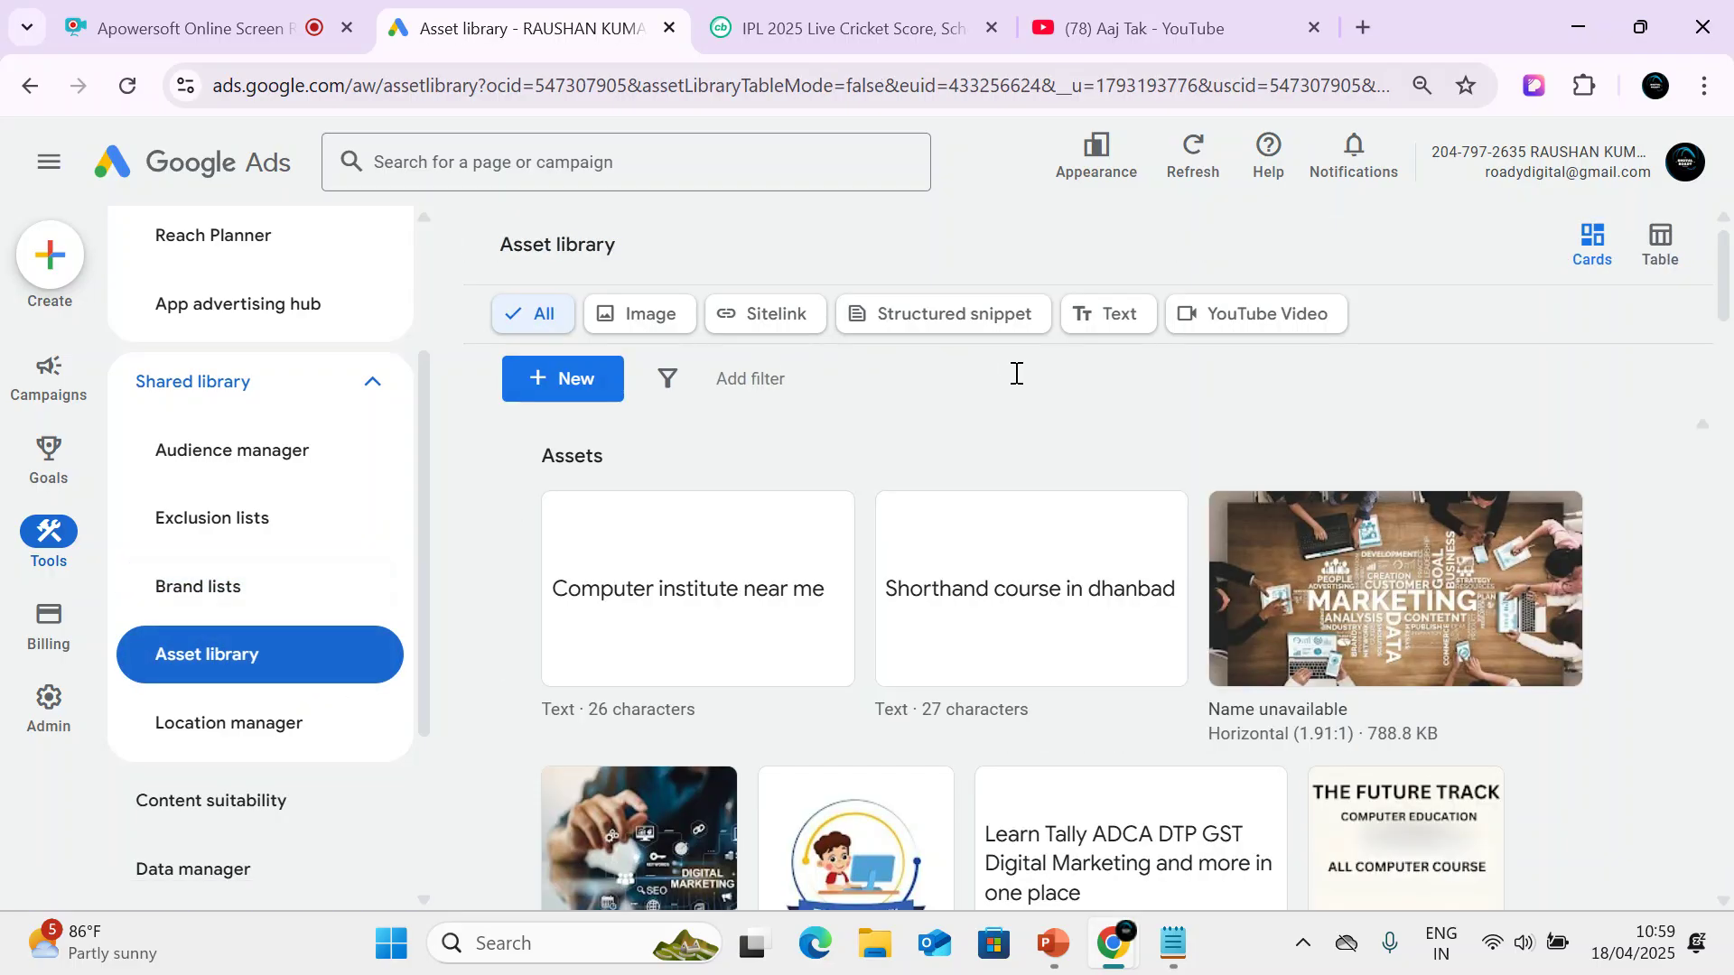
left_click(570, 396)
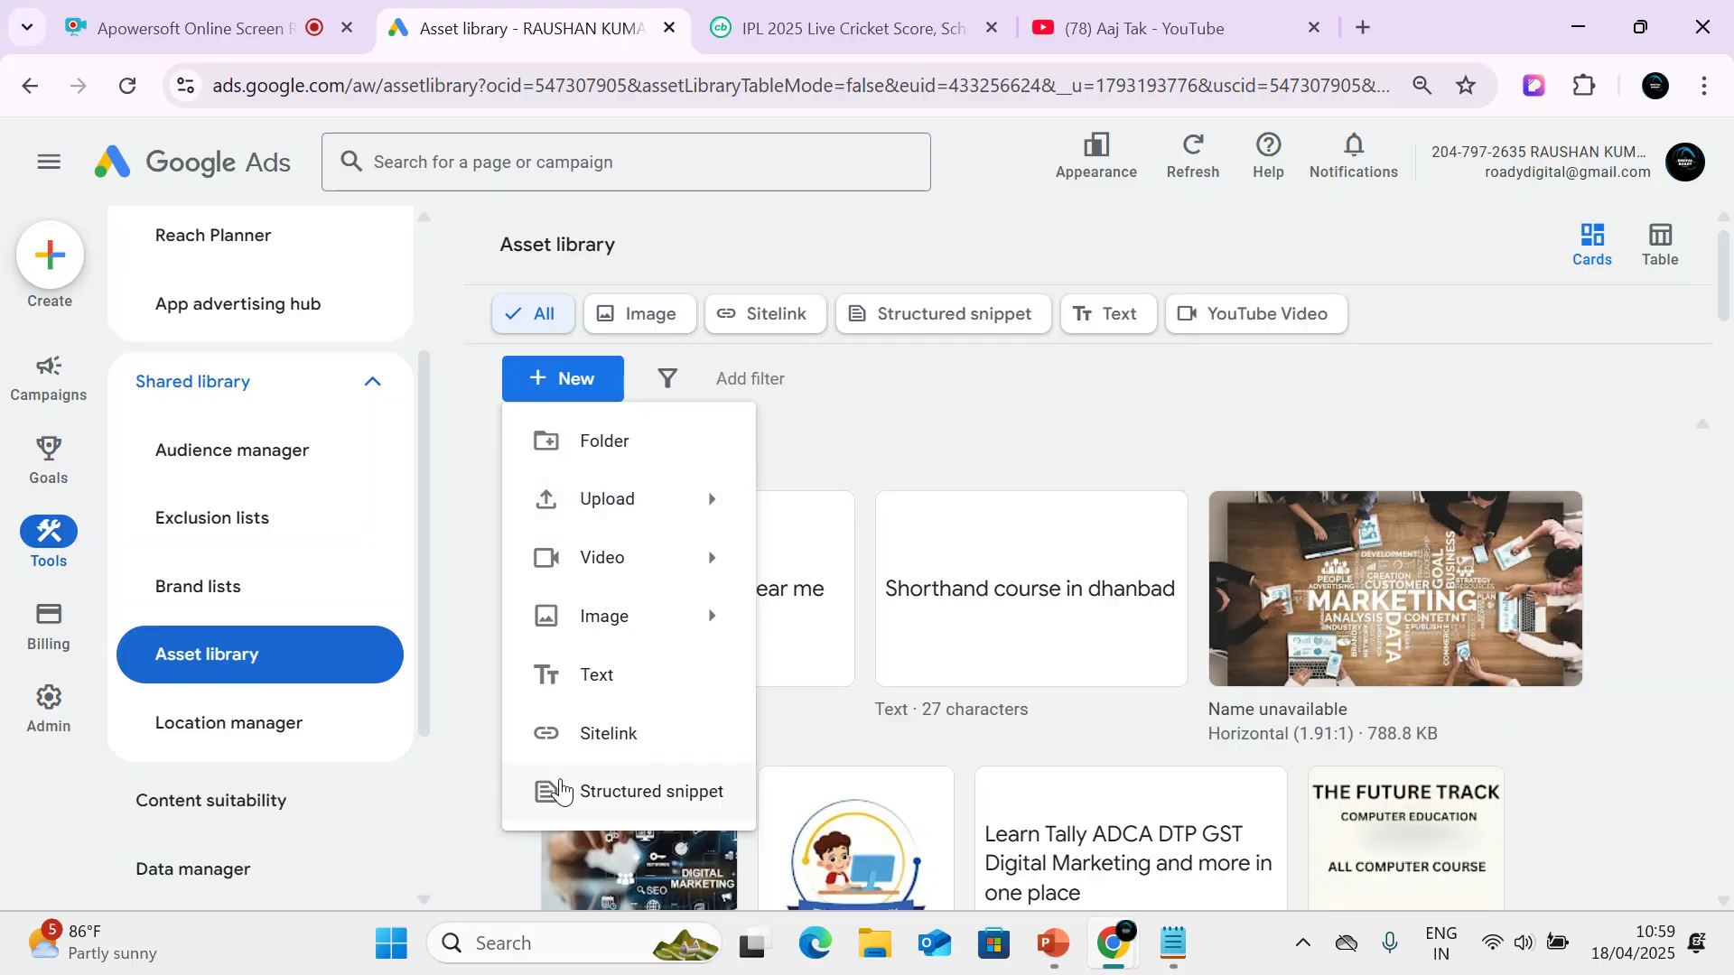
mouse_move(770, 536)
mouse_move(649, 517)
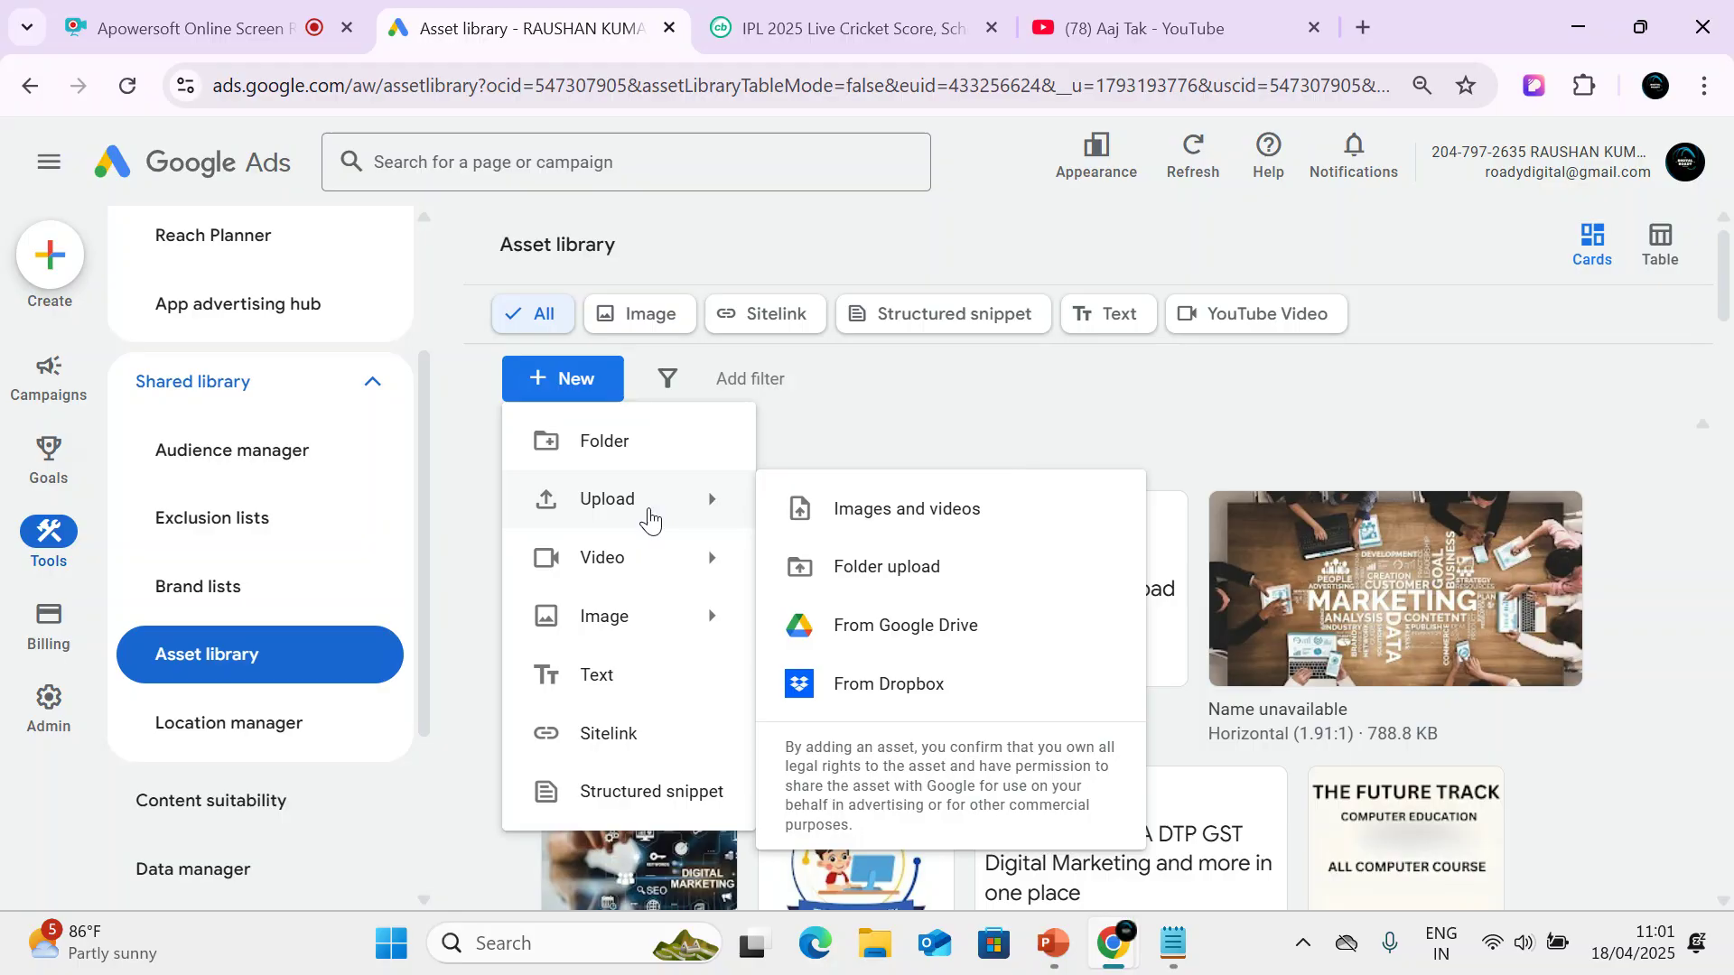
mouse_move(588, 619)
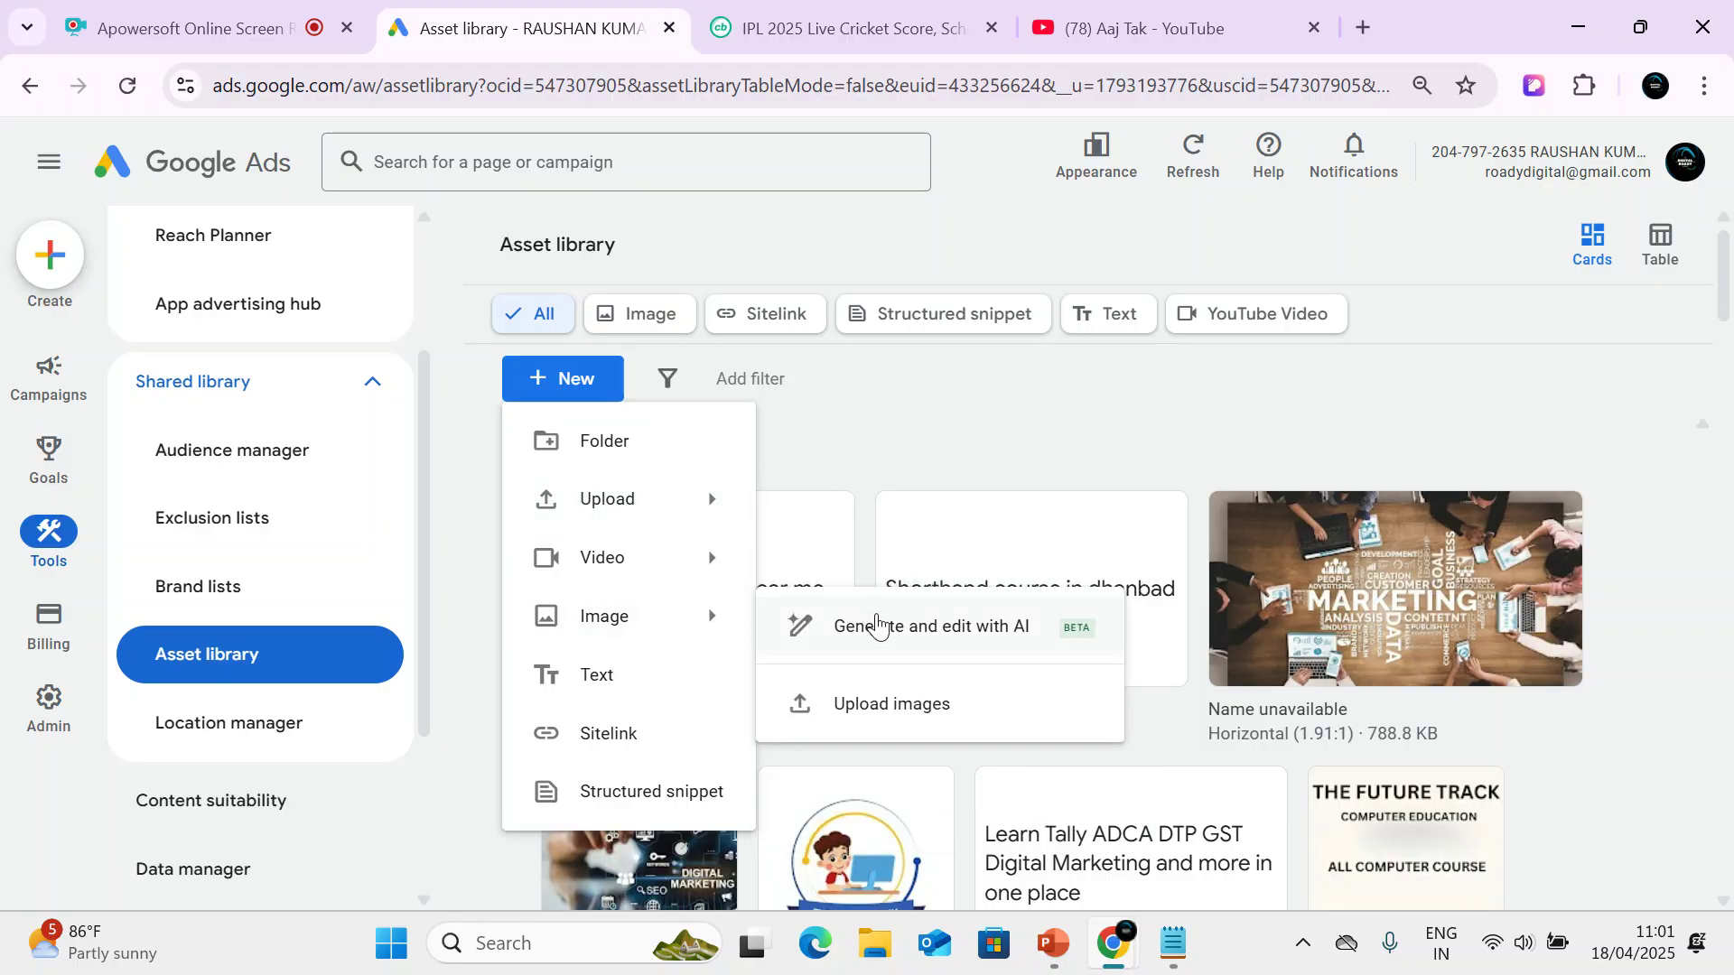
Upload the ADCA Course image, the ChatGPT Image file in the Downloads folder, to the asset library and review the upload.
mouse_move(585, 513)
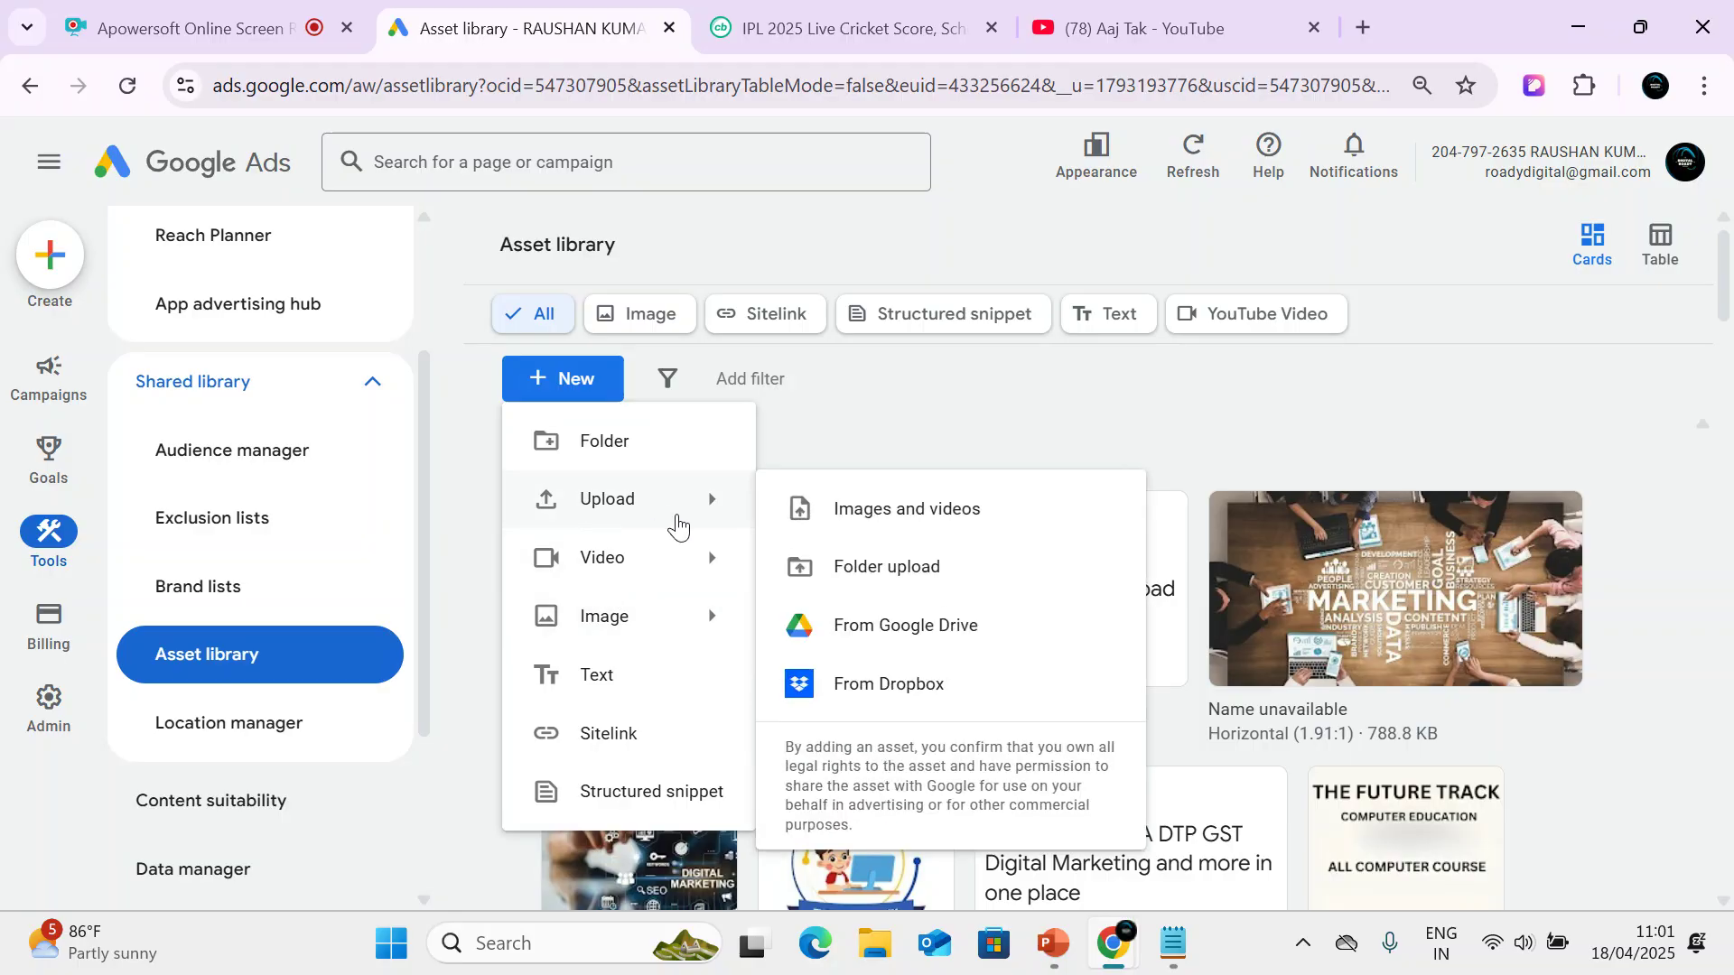
left_click(828, 533)
scroll(470, 397, "down", 10)
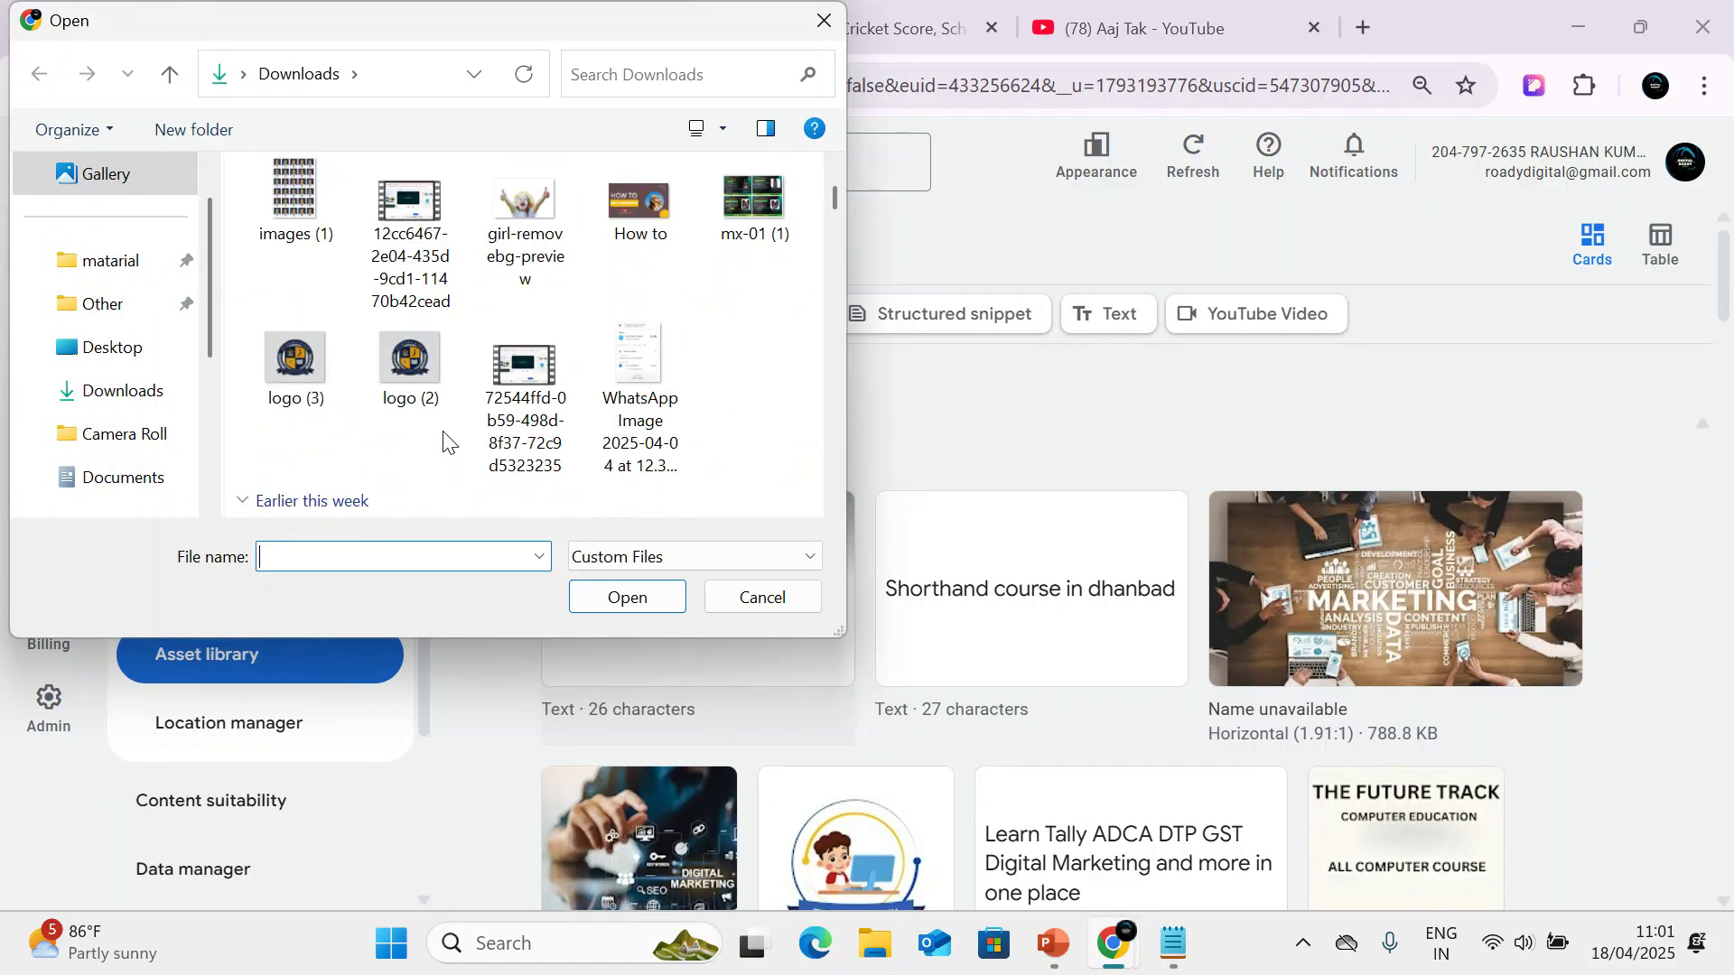
scroll(470, 398, "down", 5)
scroll(709, 355, "up", 1)
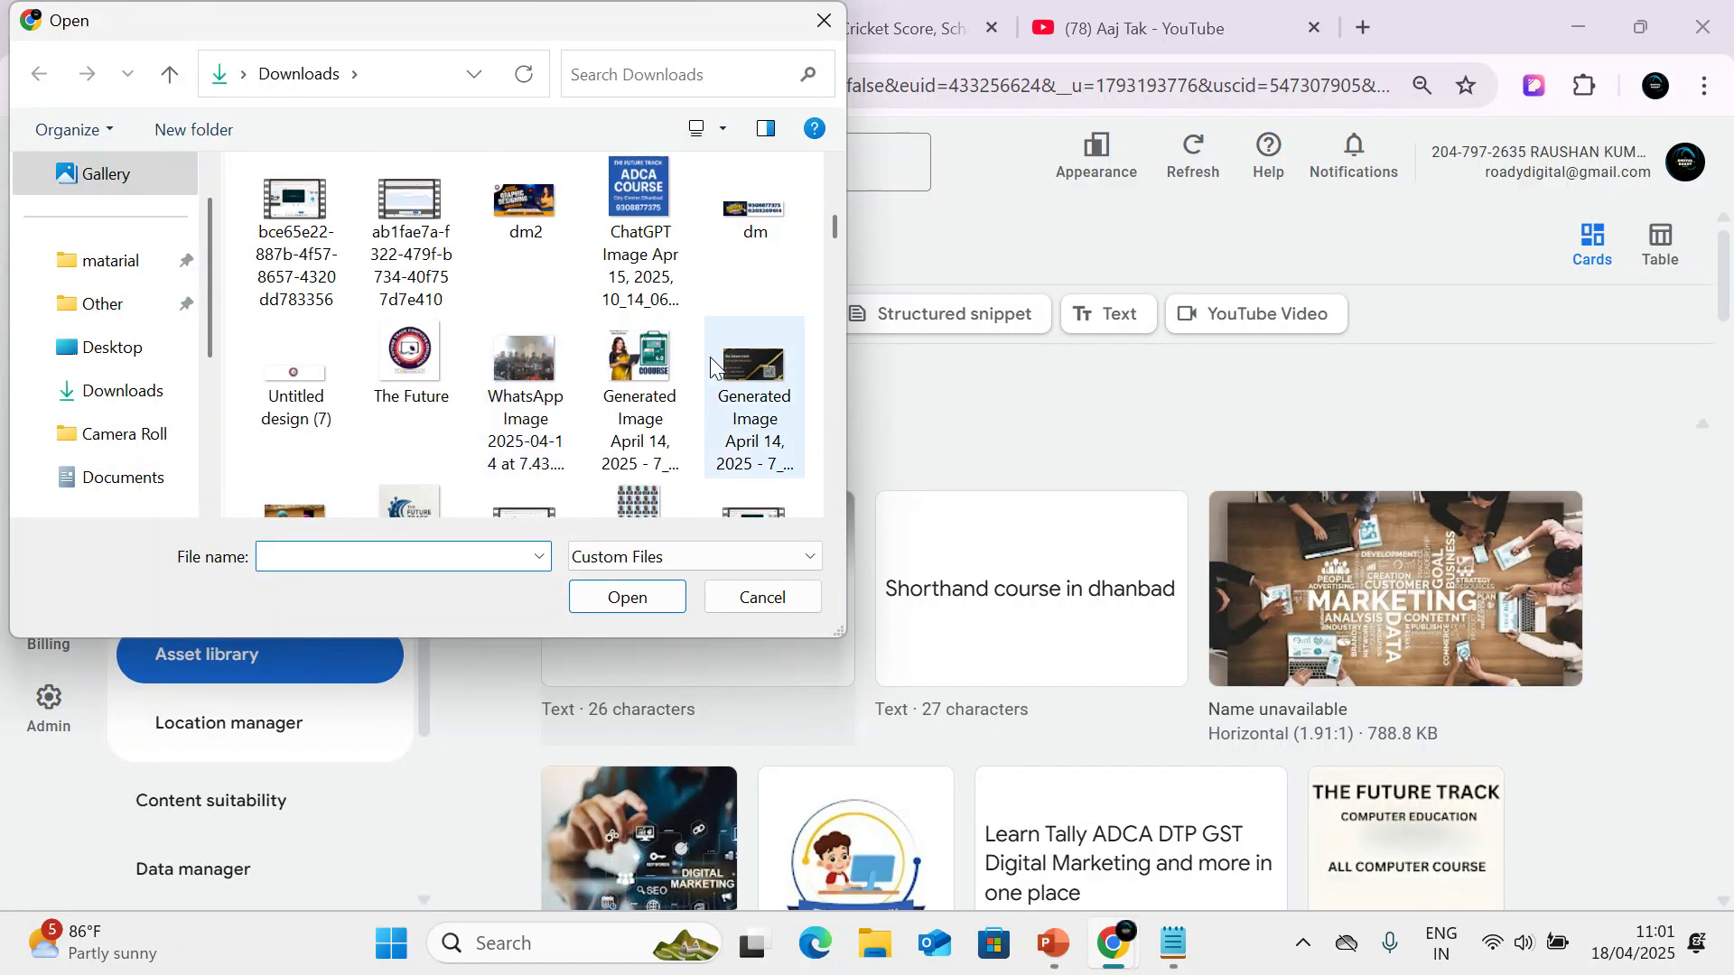
left_click(652, 251)
double_click(652, 251)
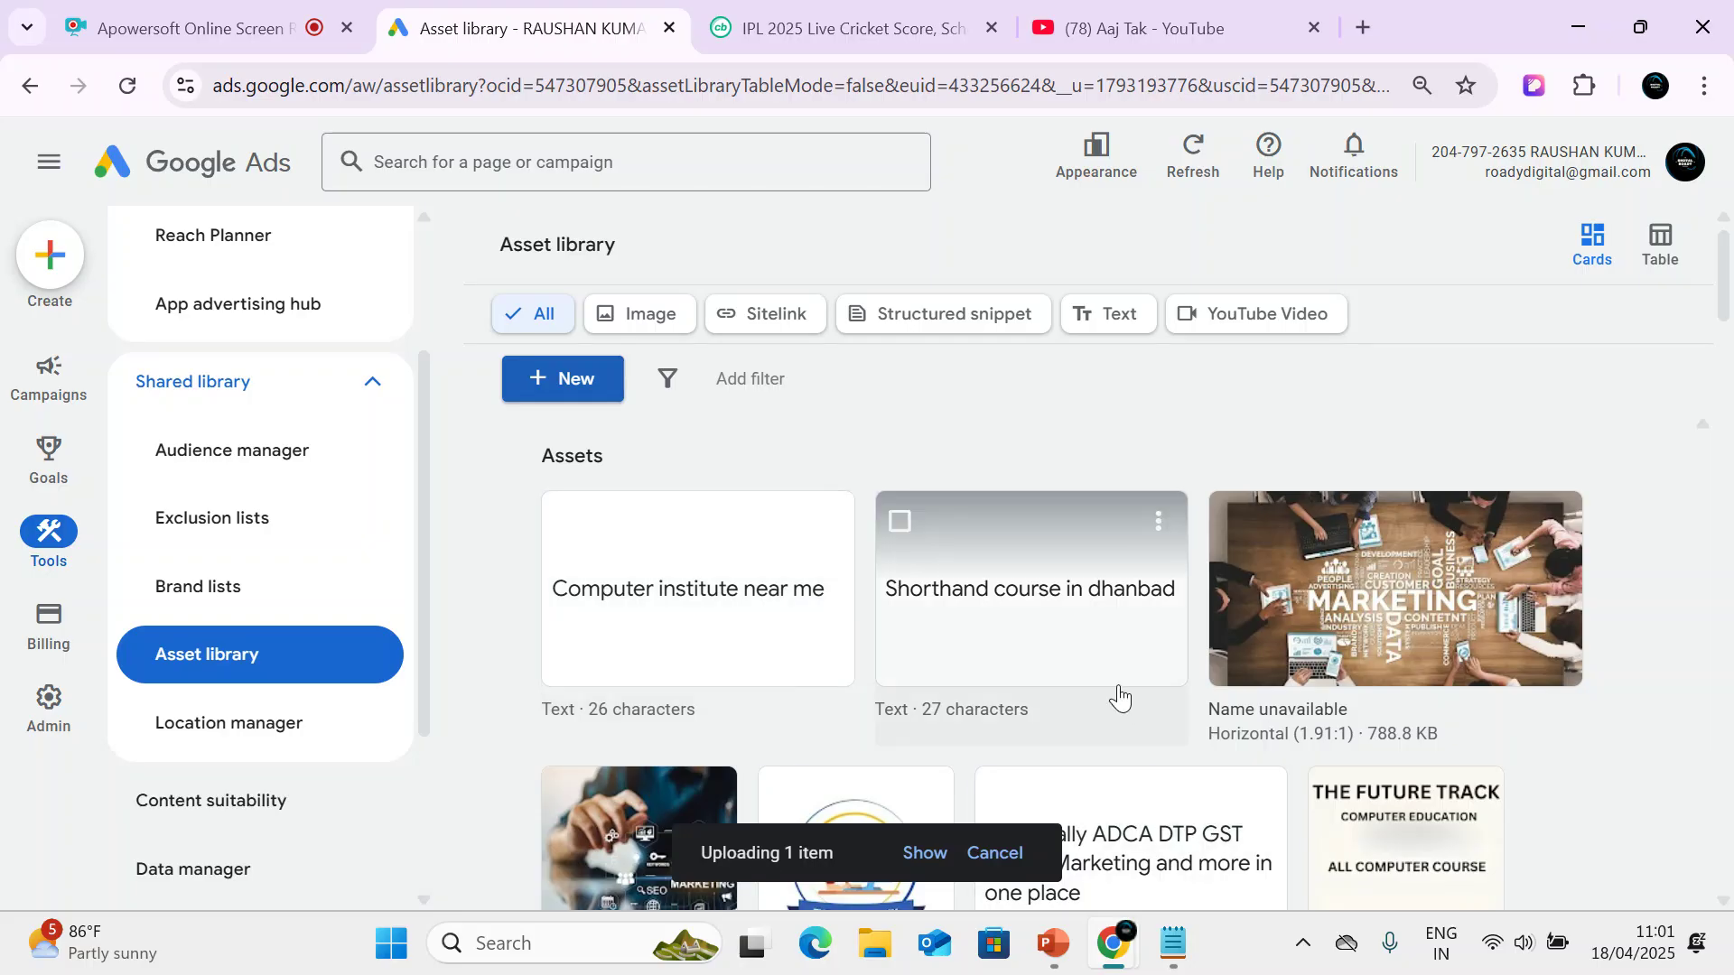
left_click(925, 852)
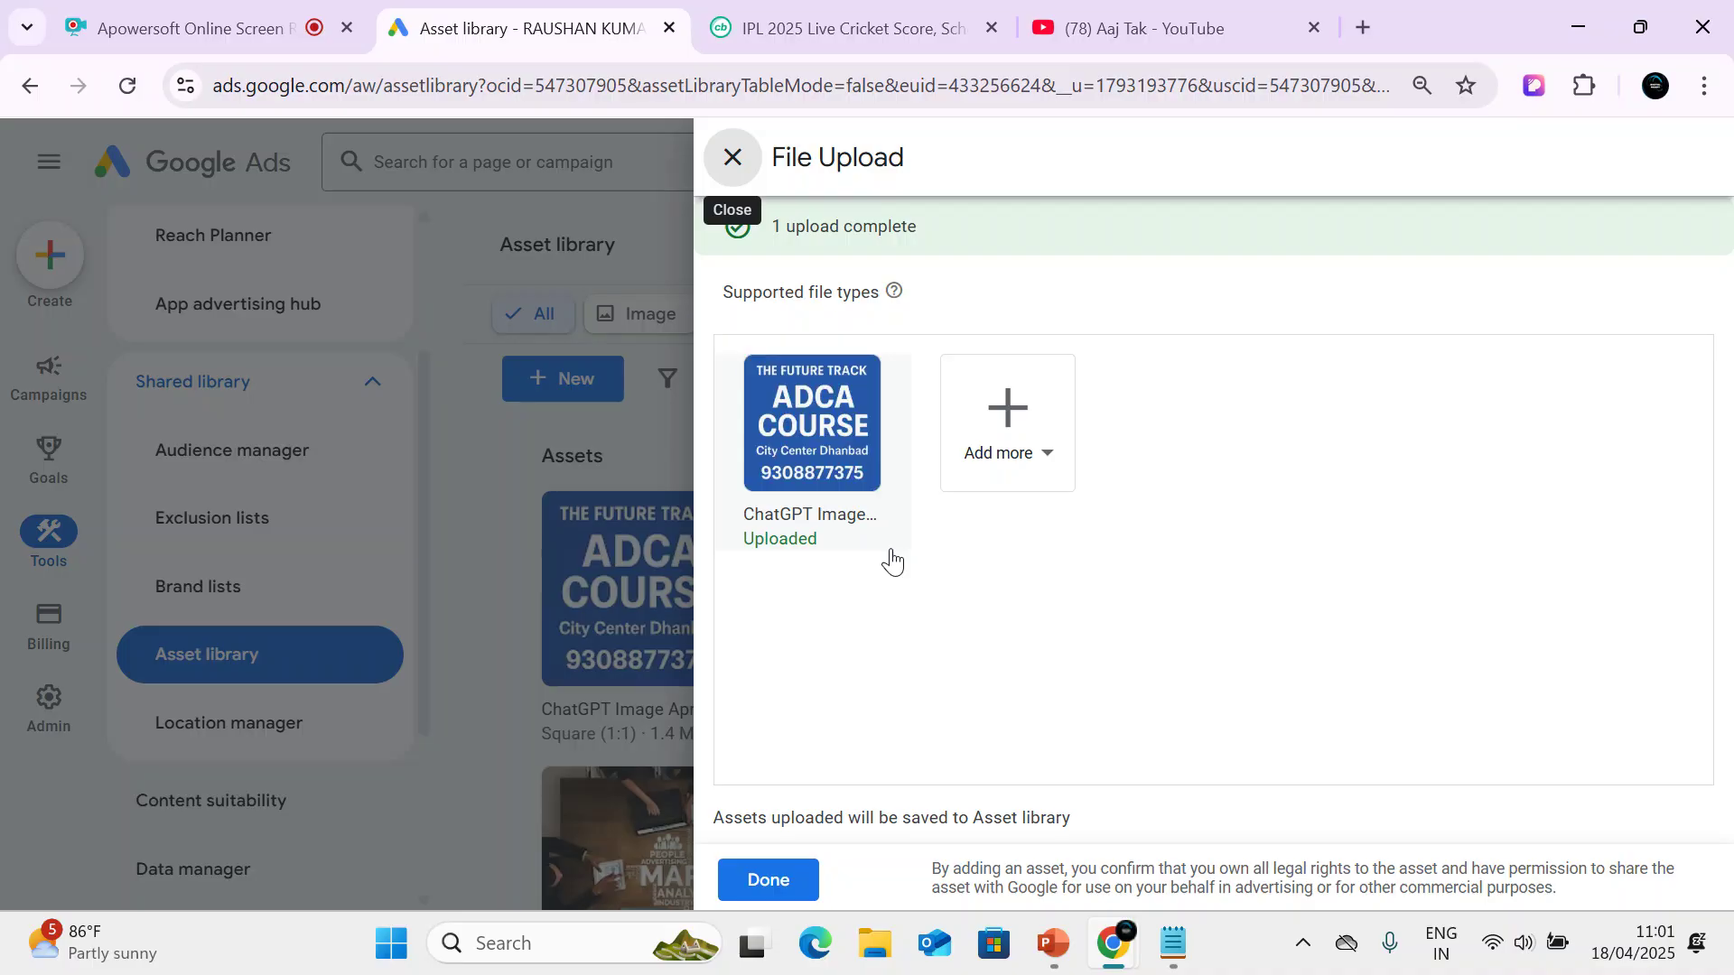
left_click(732, 158)
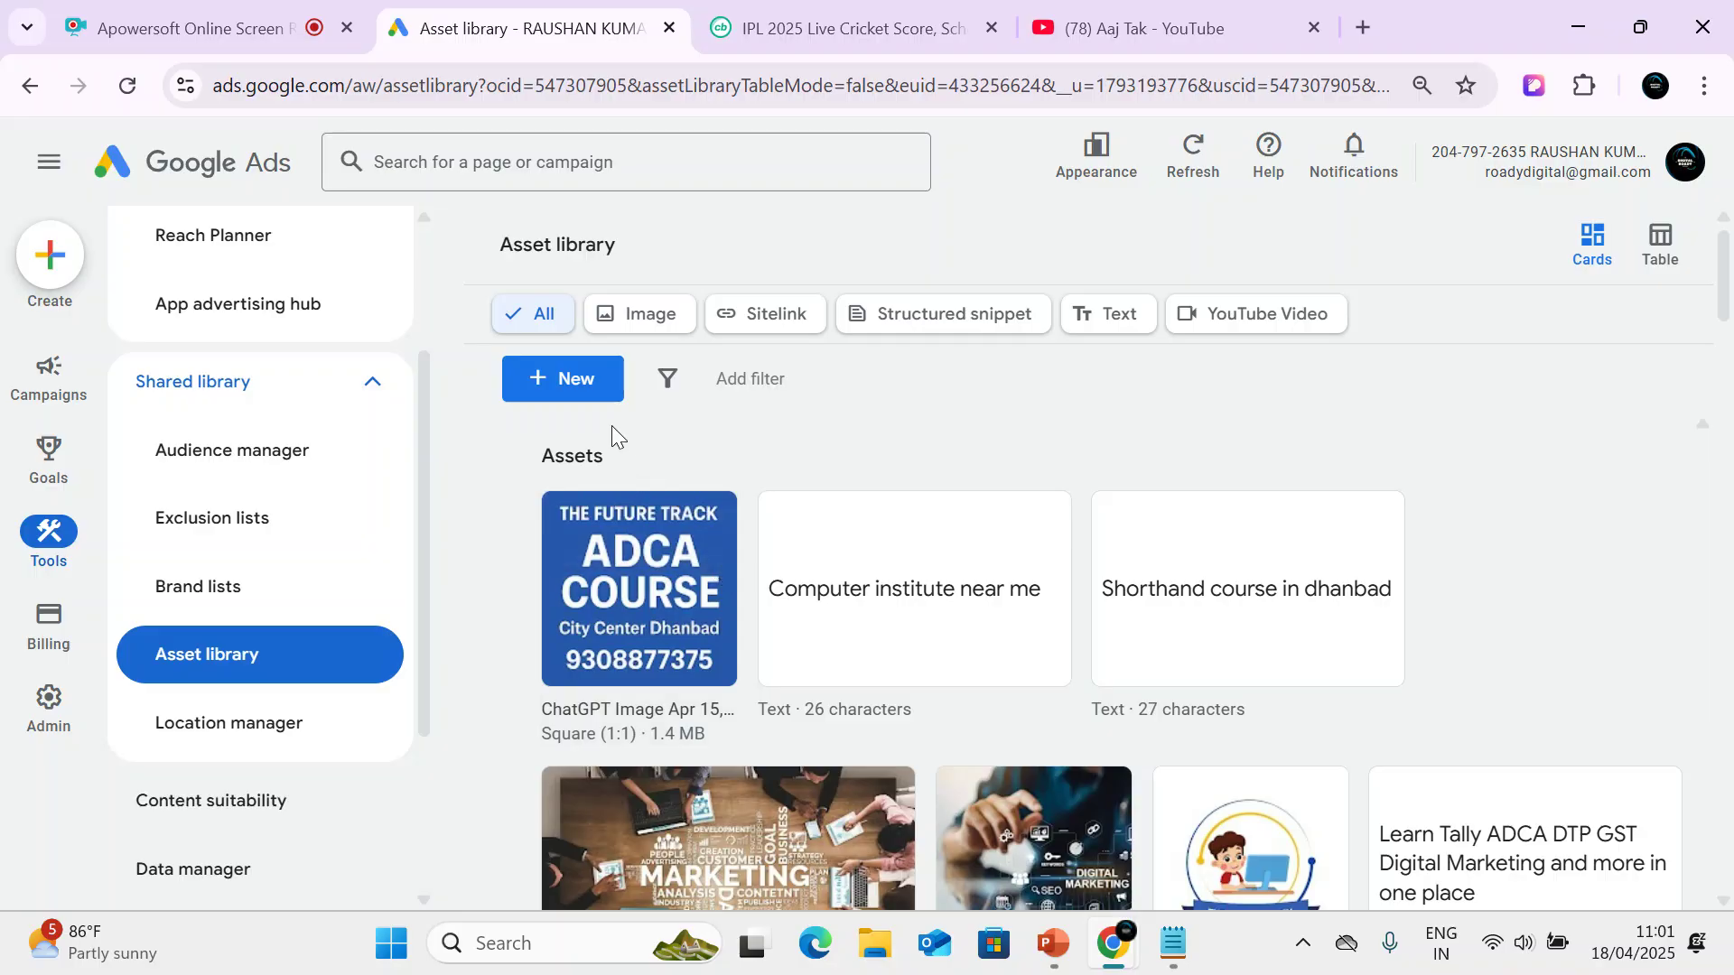
Start creating a new image asset by generating it with Google AI.
left_click(573, 384)
mouse_move(635, 632)
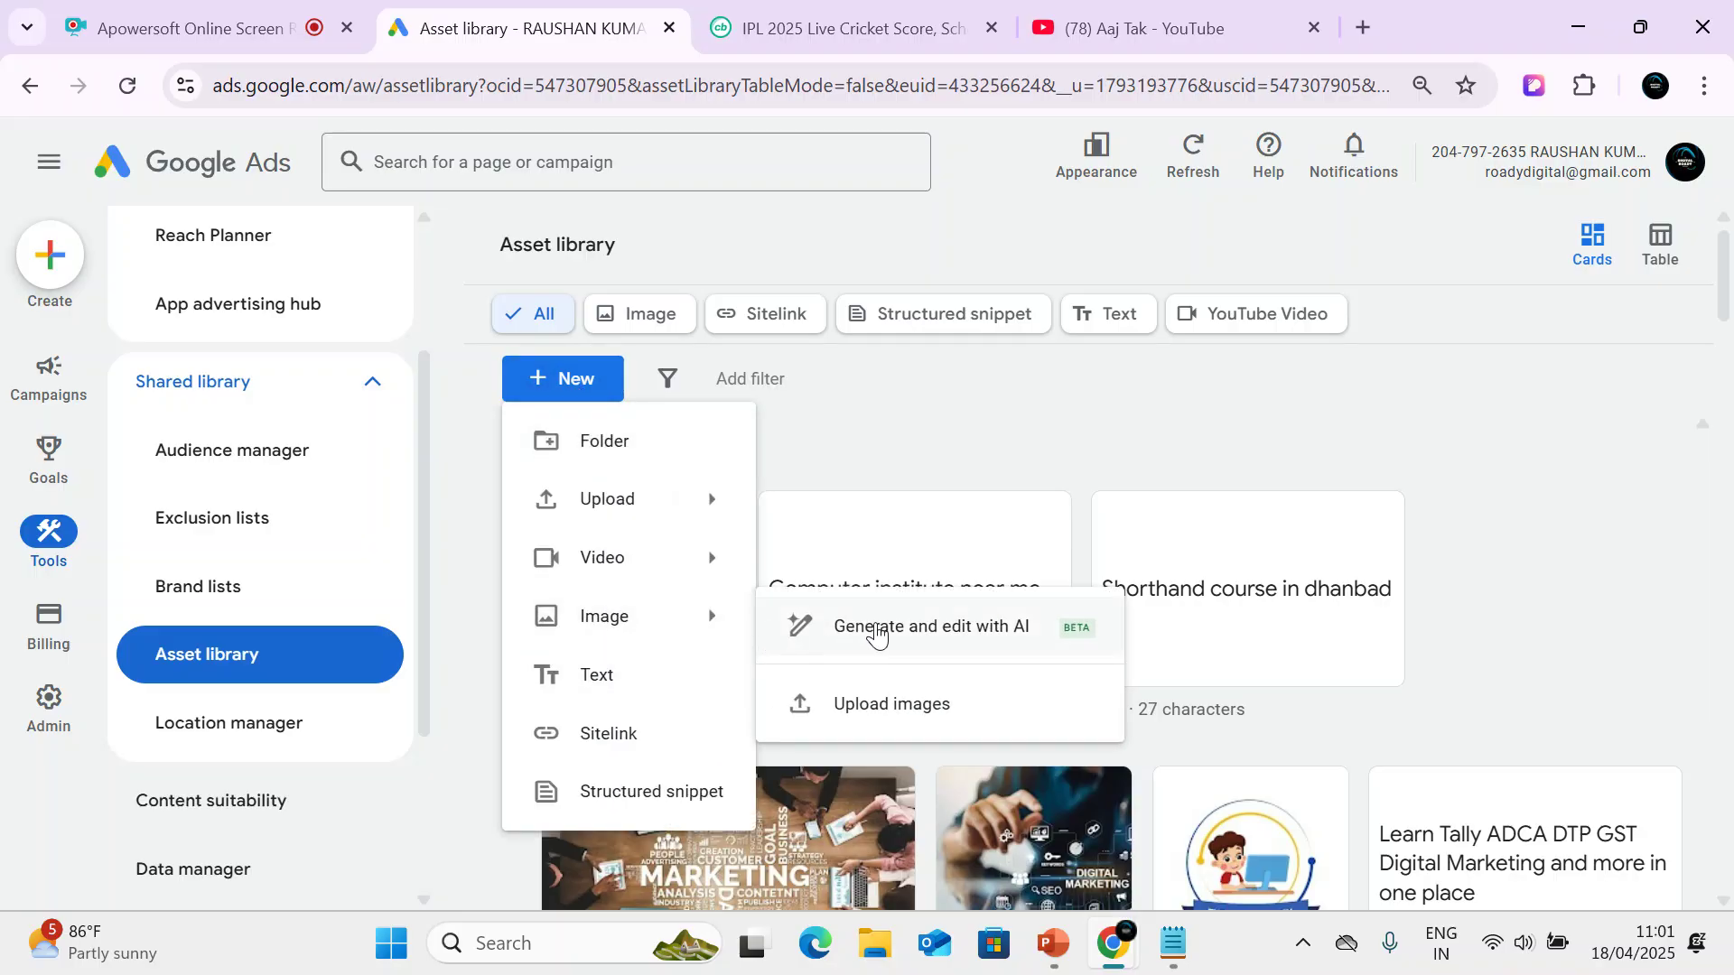
left_click(840, 625)
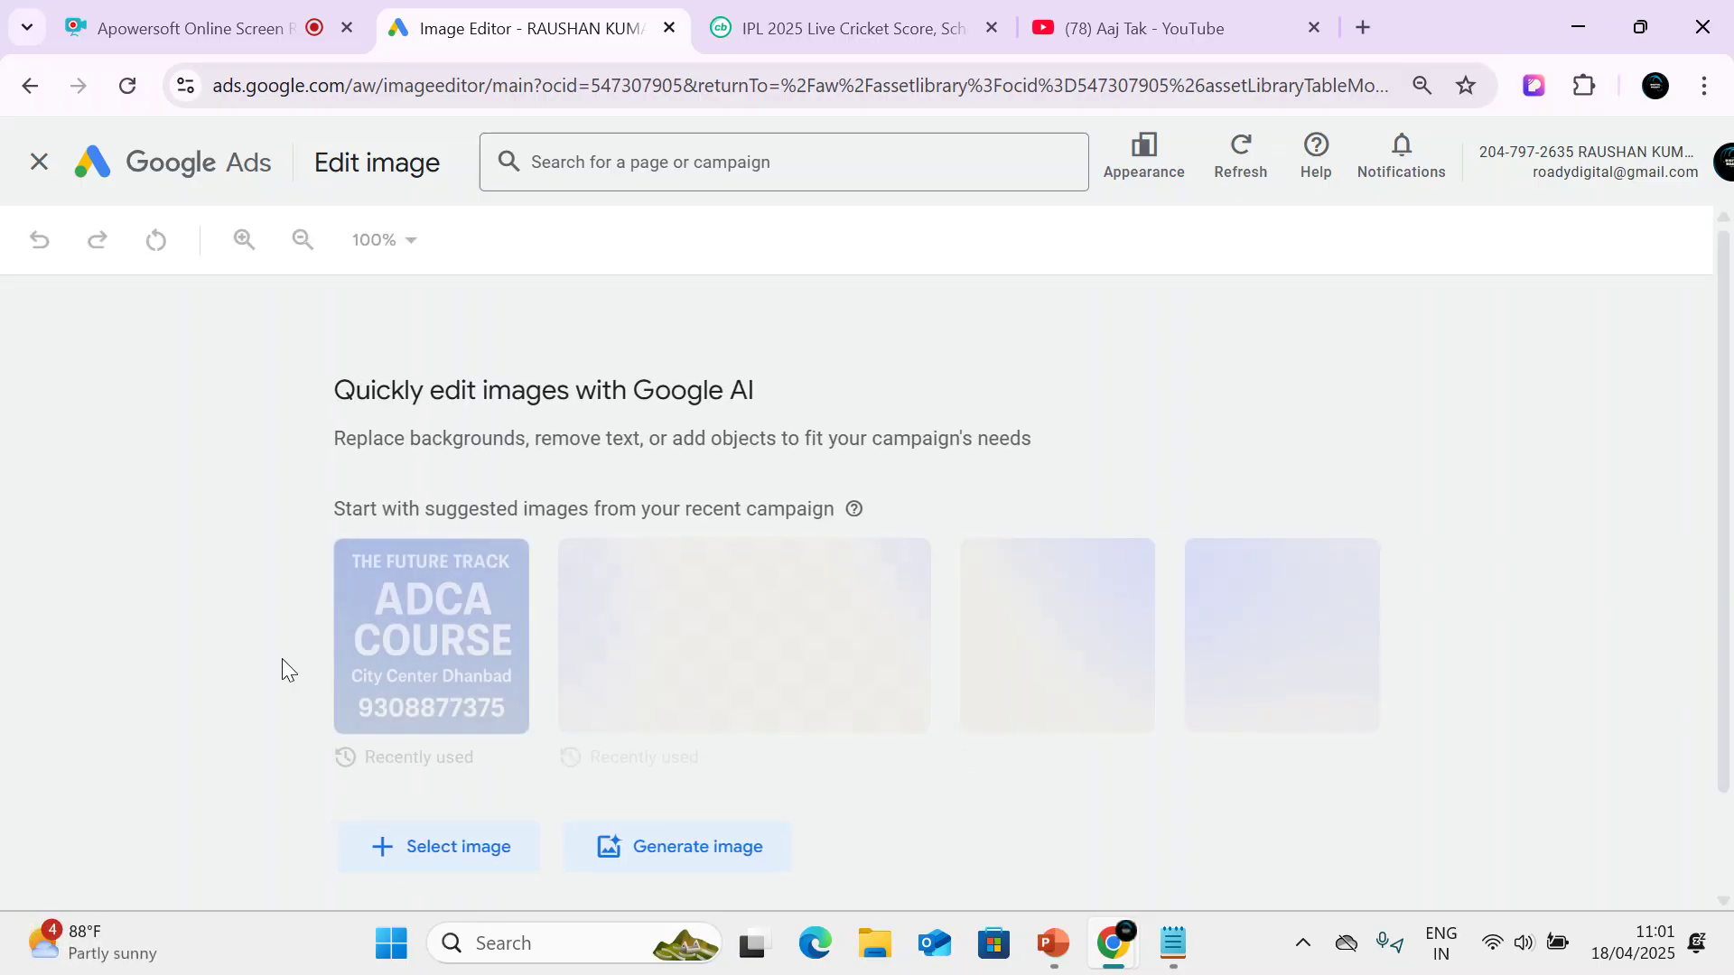
scroll(357, 631, "down", 2)
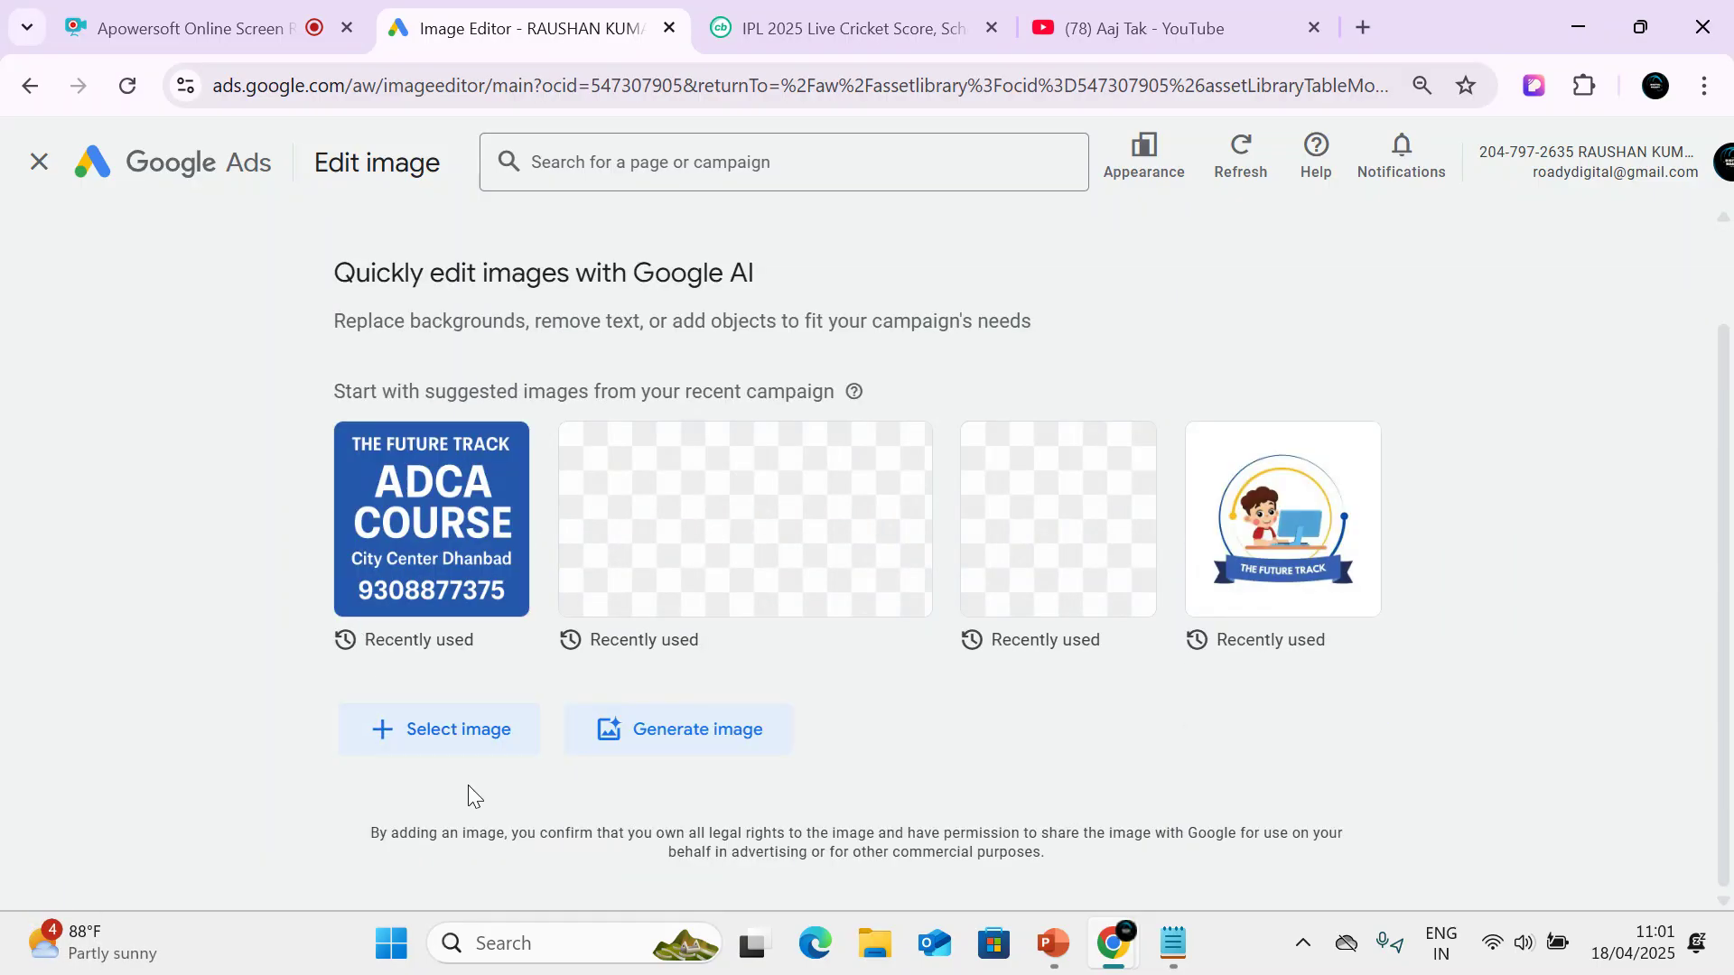
left_click(646, 740)
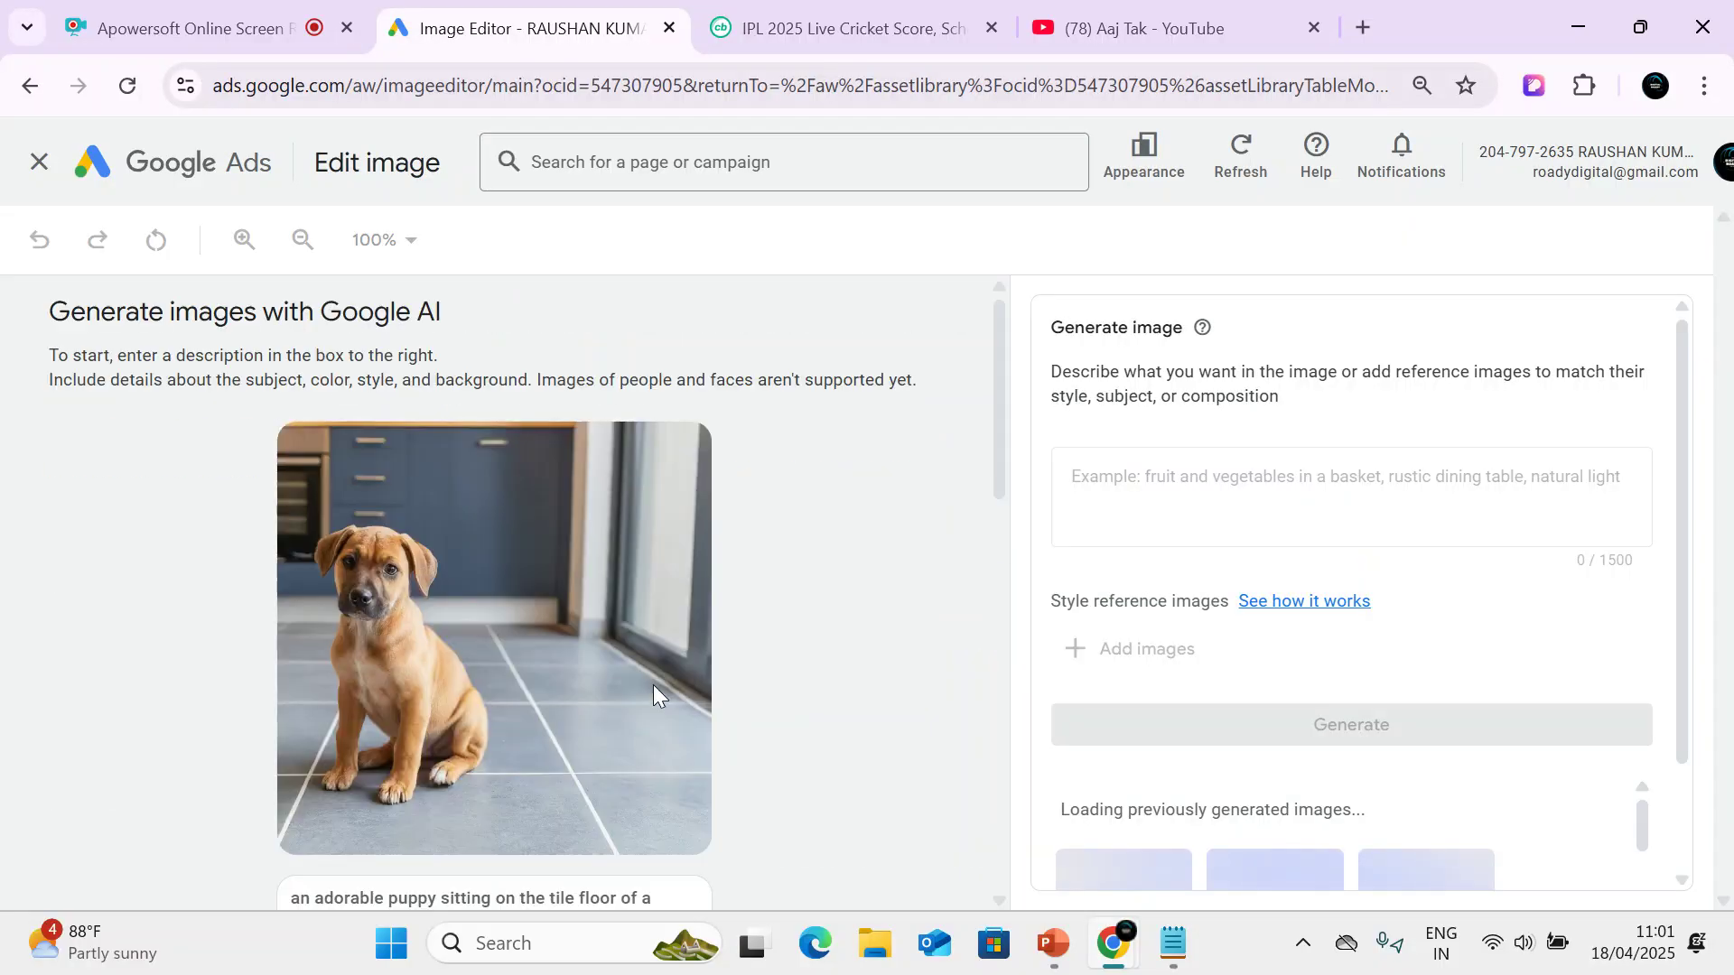
Try to generate an image with Google AI from the description "The Future Track Computer Education cityc enter dhanbad".
left_click(1155, 475)
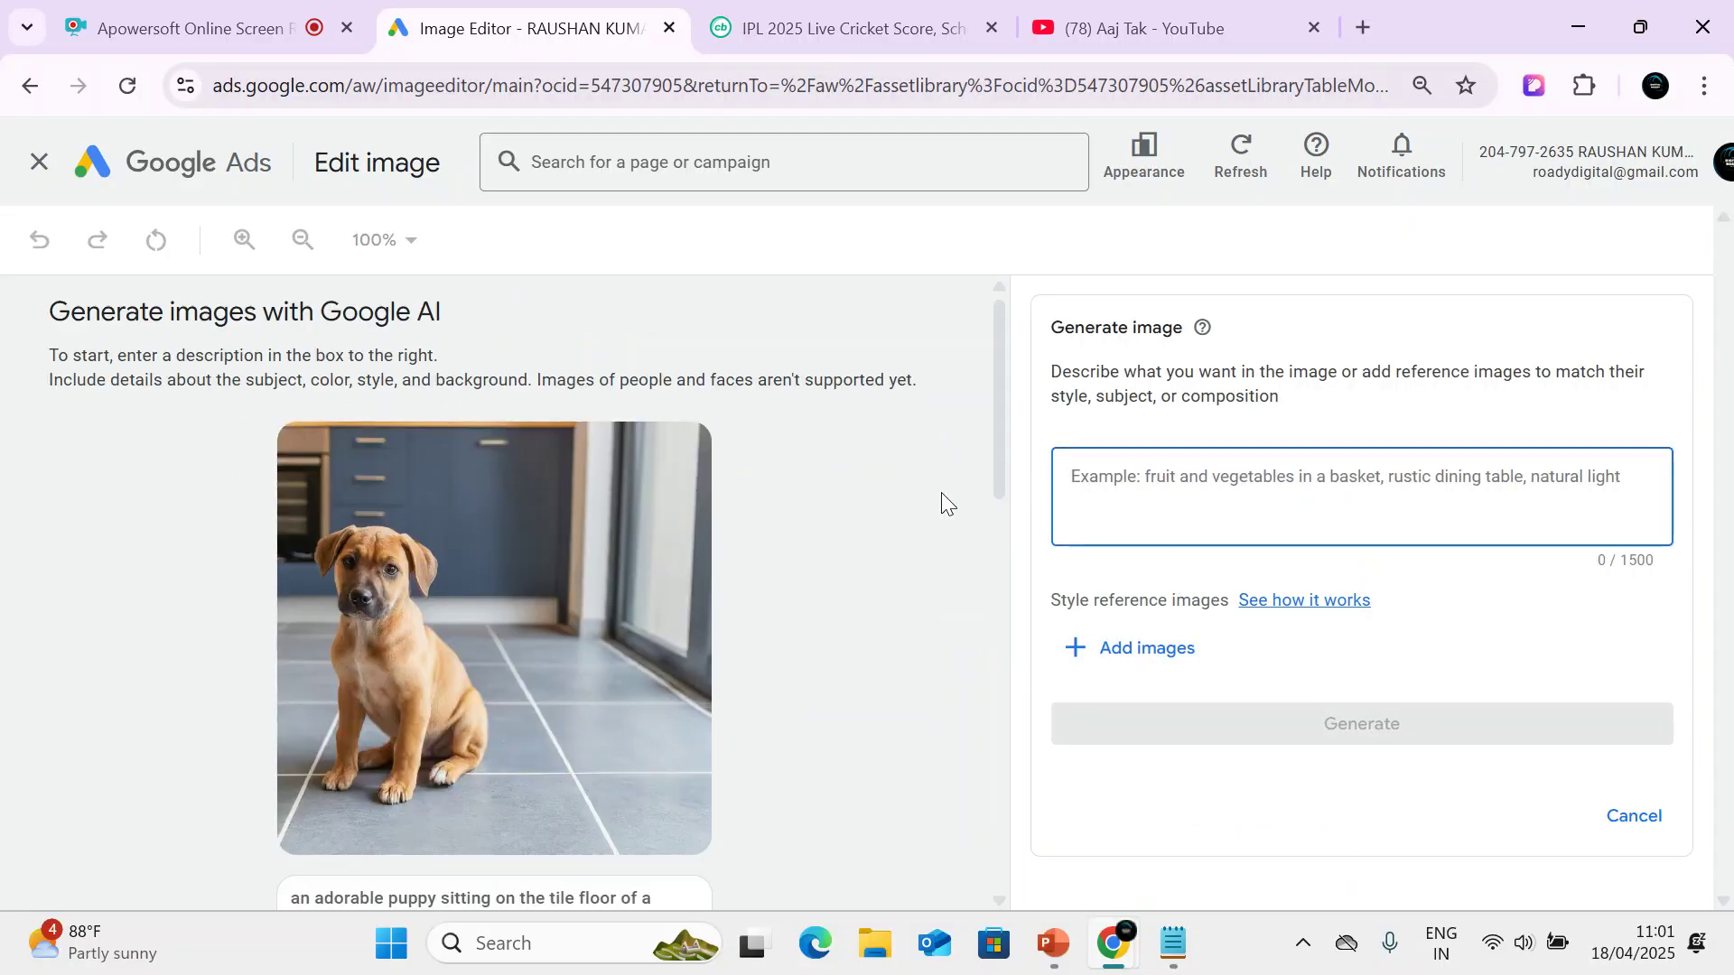
type("The Future Zt")
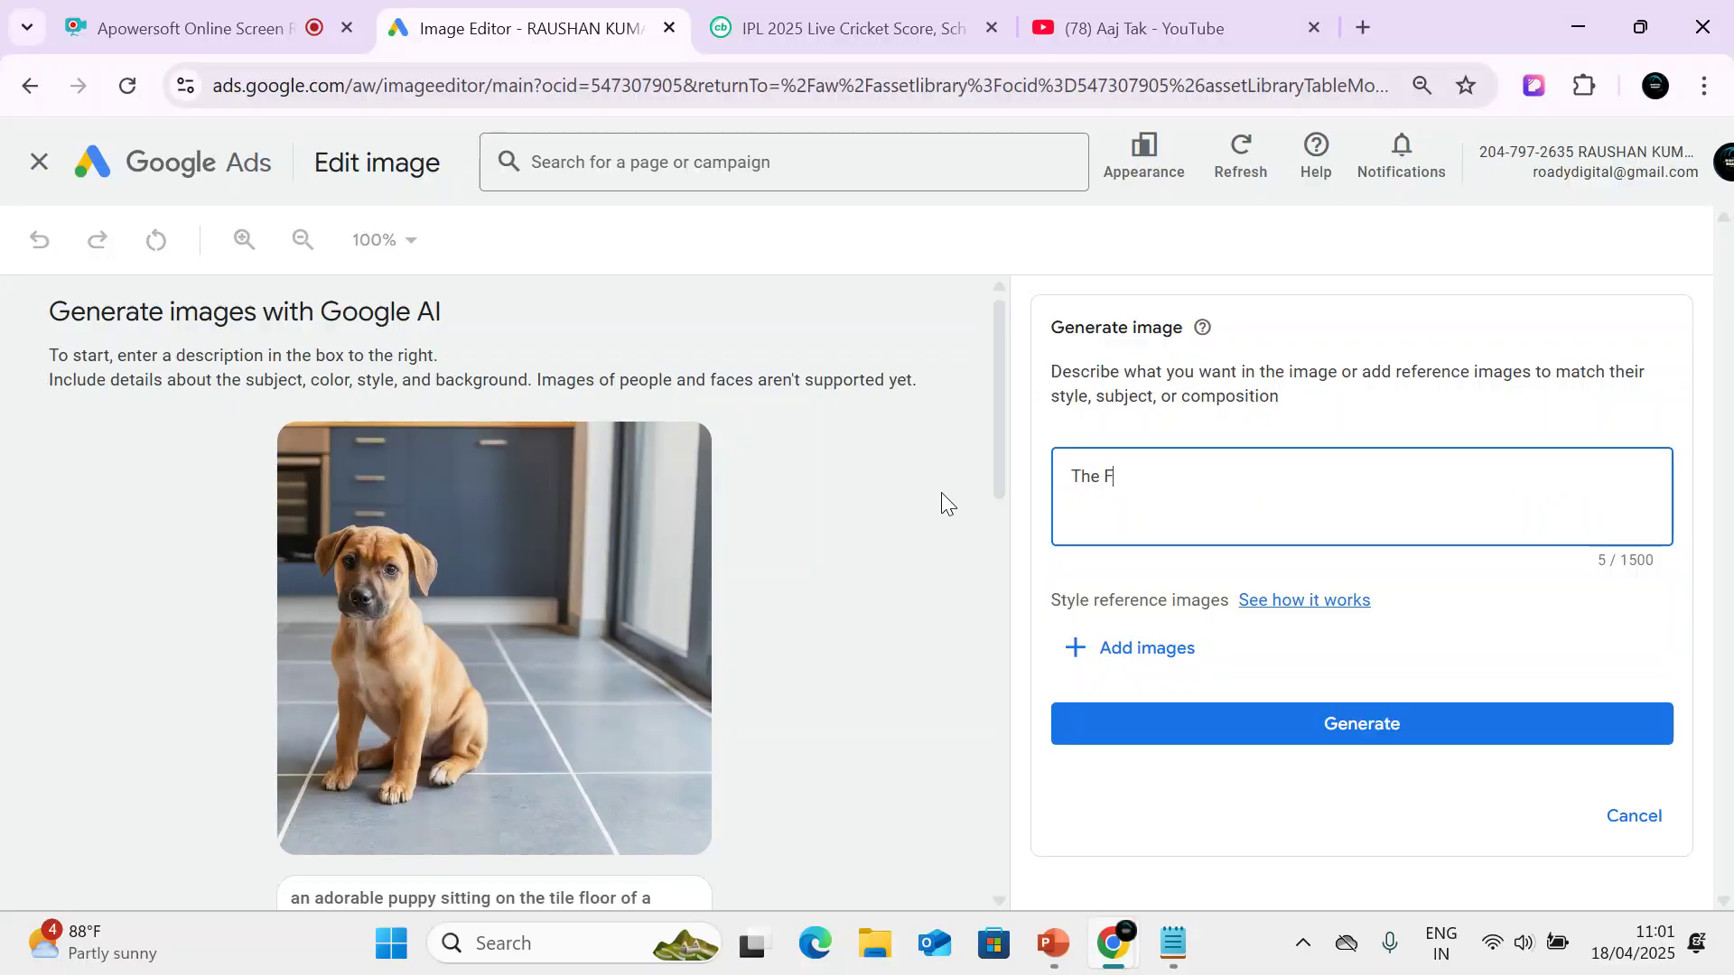
key("BackSpace")
key("BackSpace")
type("Track Computer ")
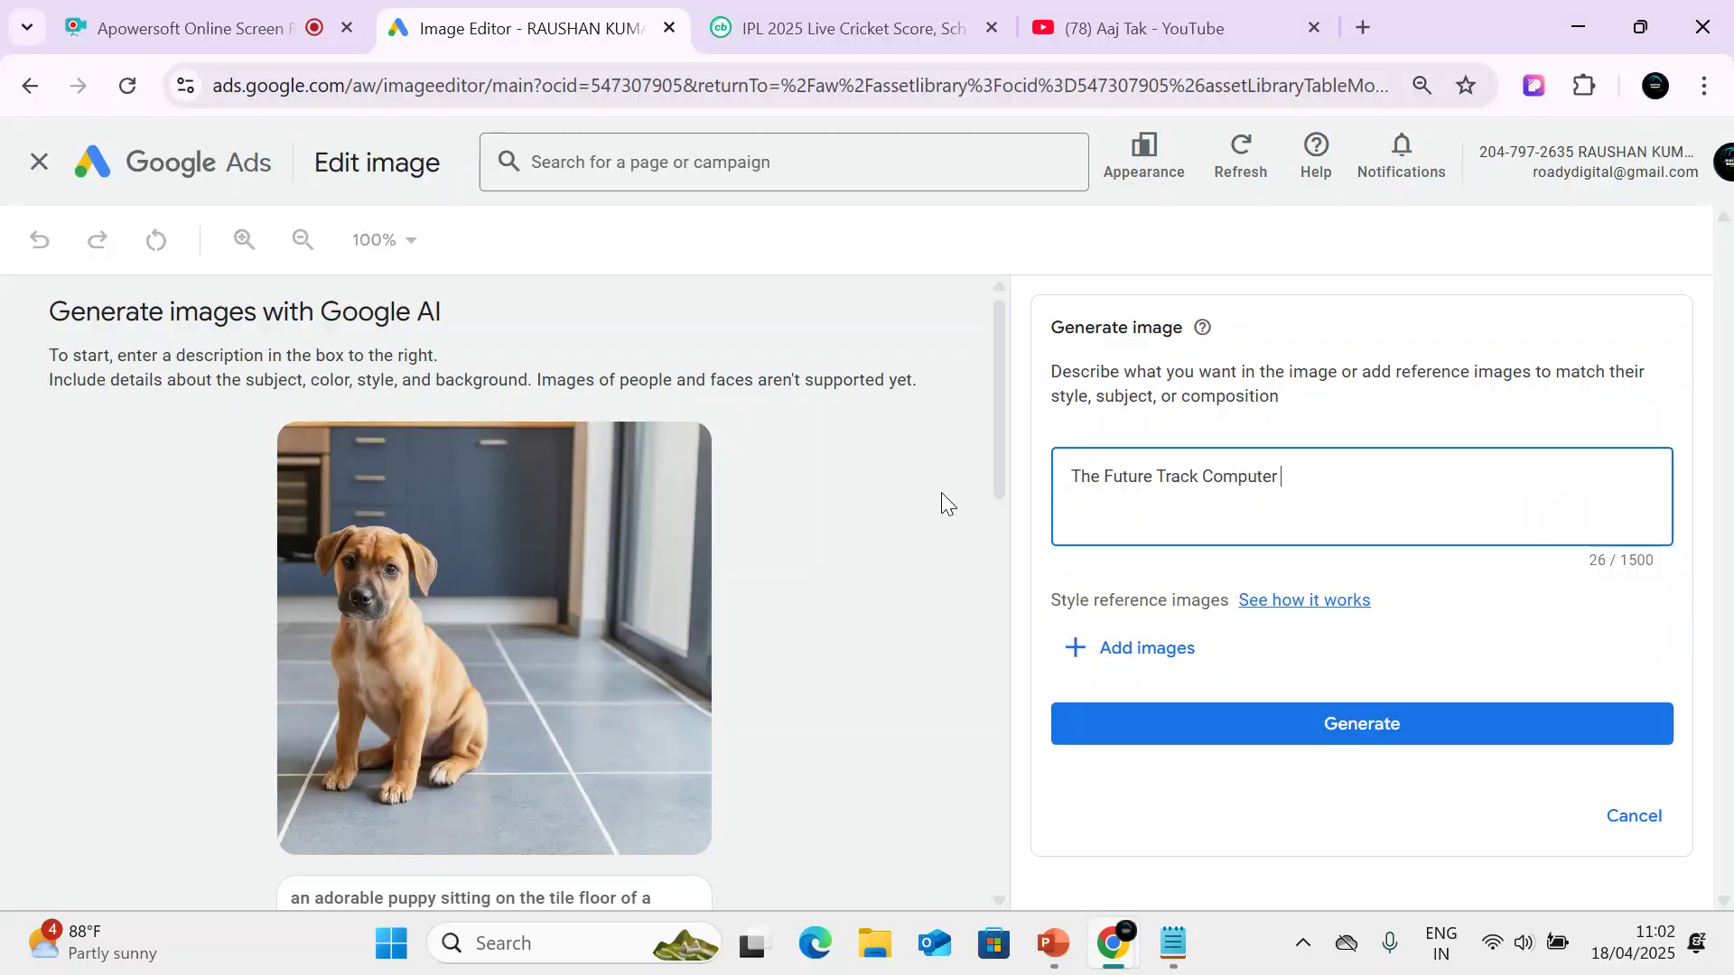
type("Education cit")
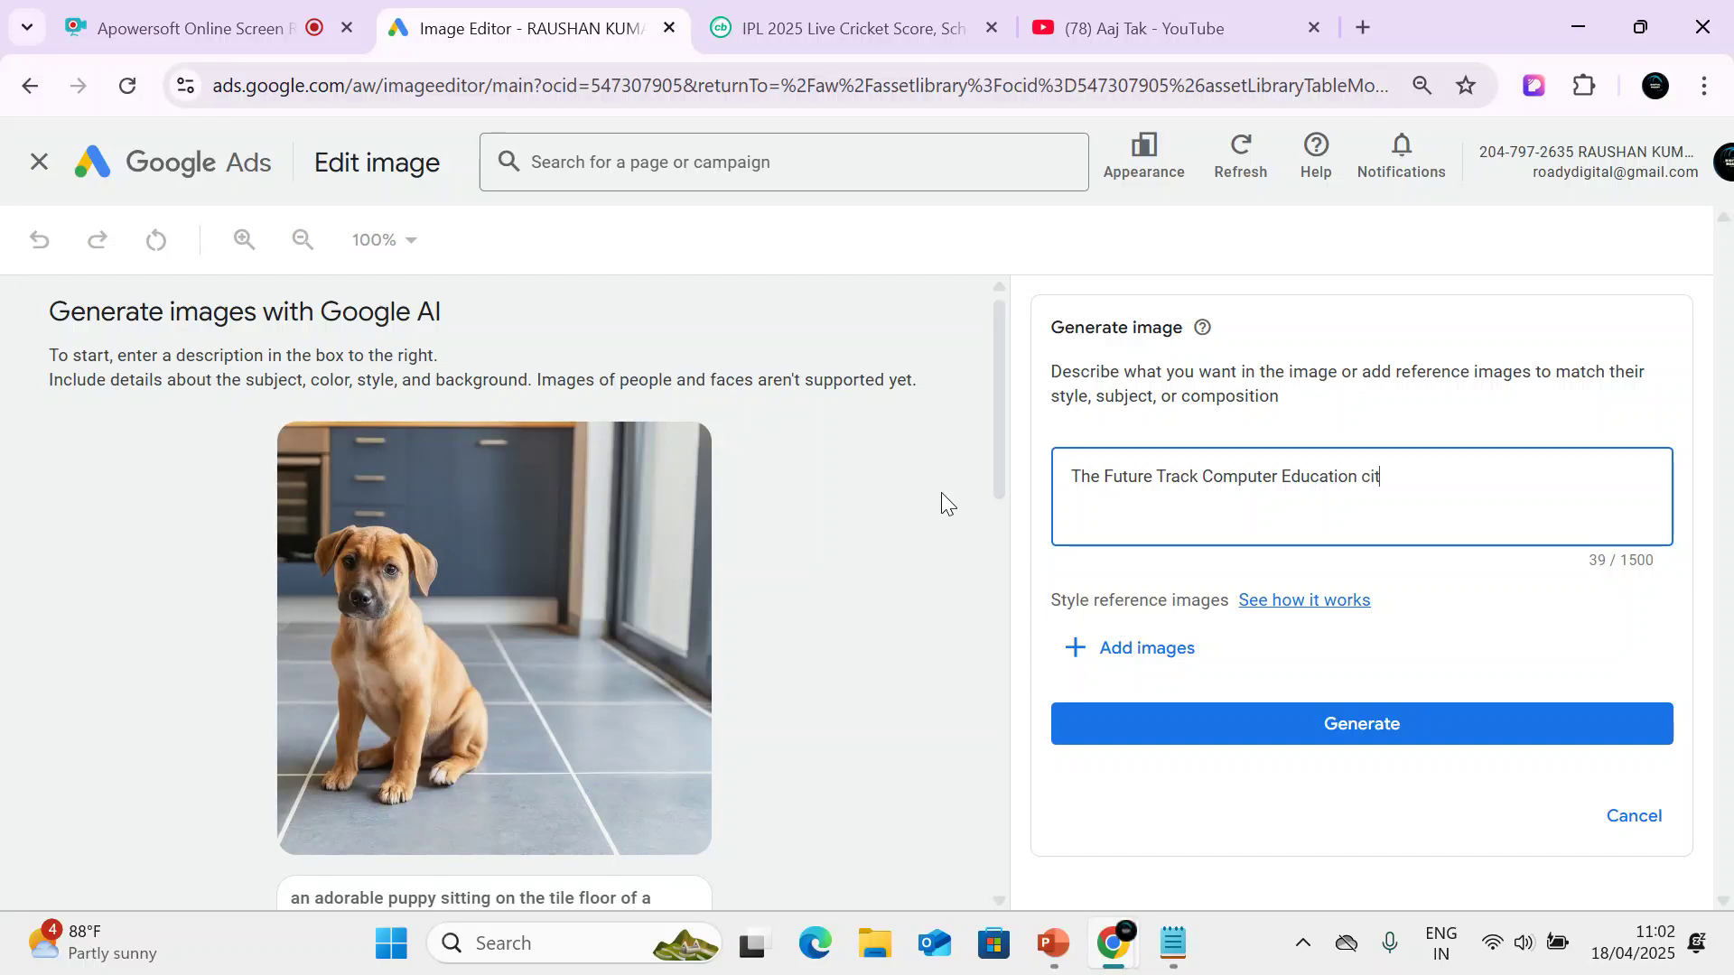
type("yc enter dhanbad")
left_click(1187, 719)
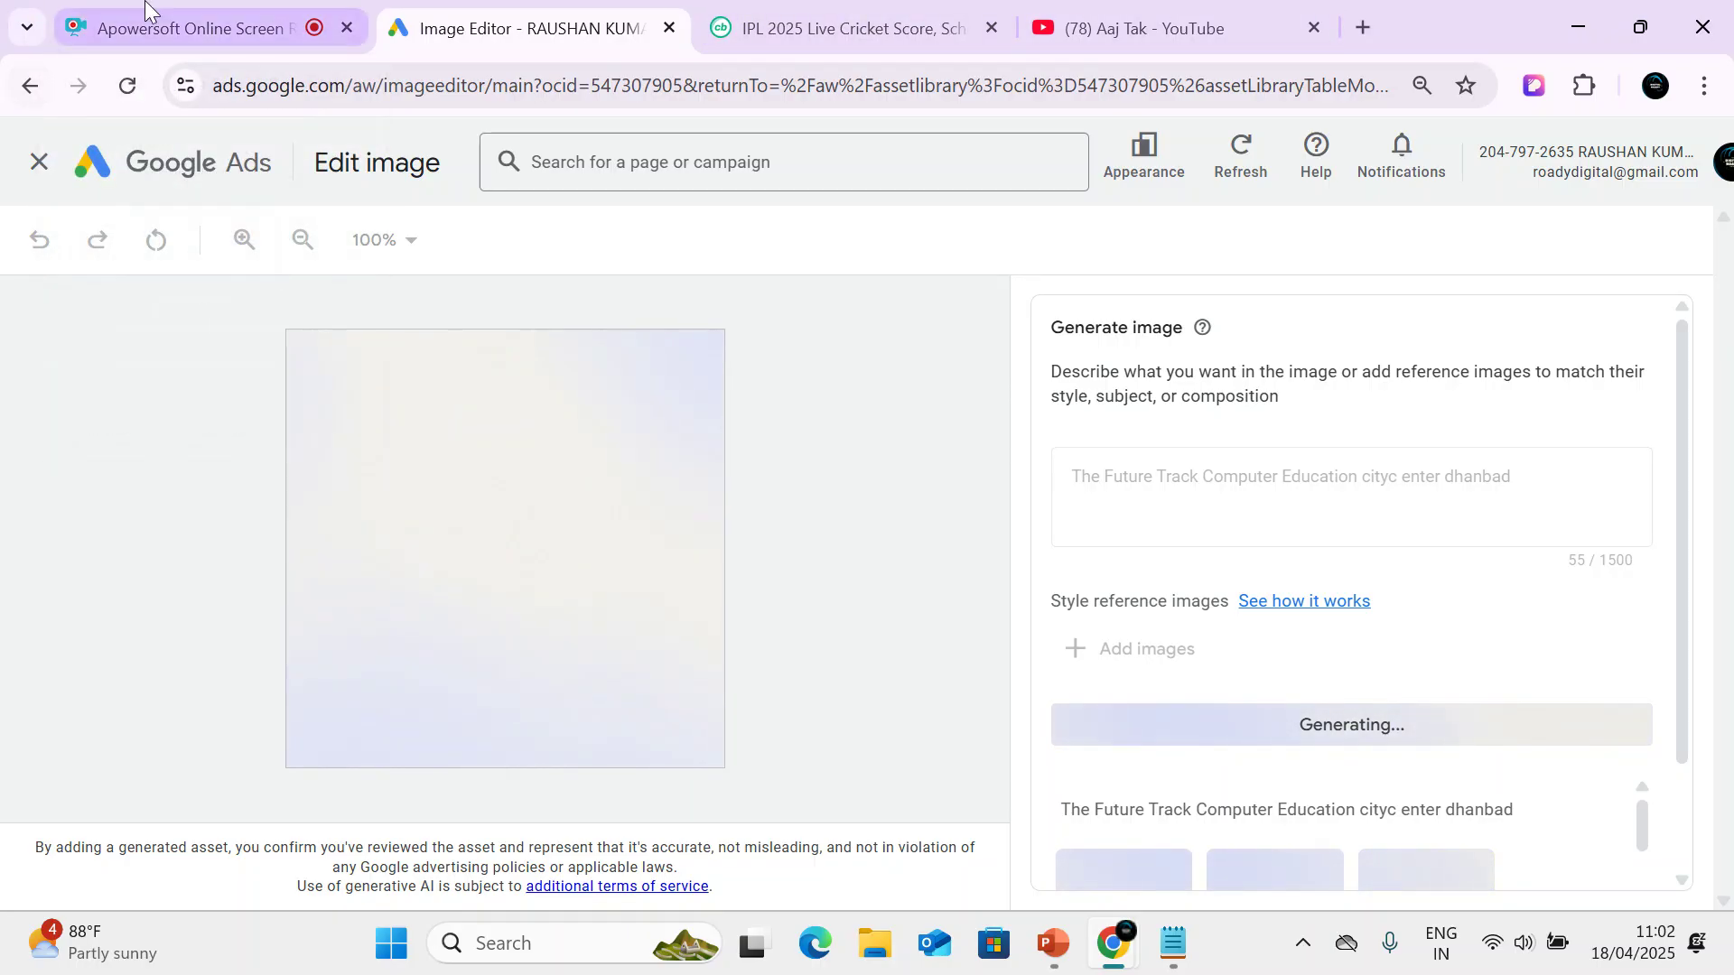
Leave the image editor and look through the assets in the asset library.
left_click(39, 162)
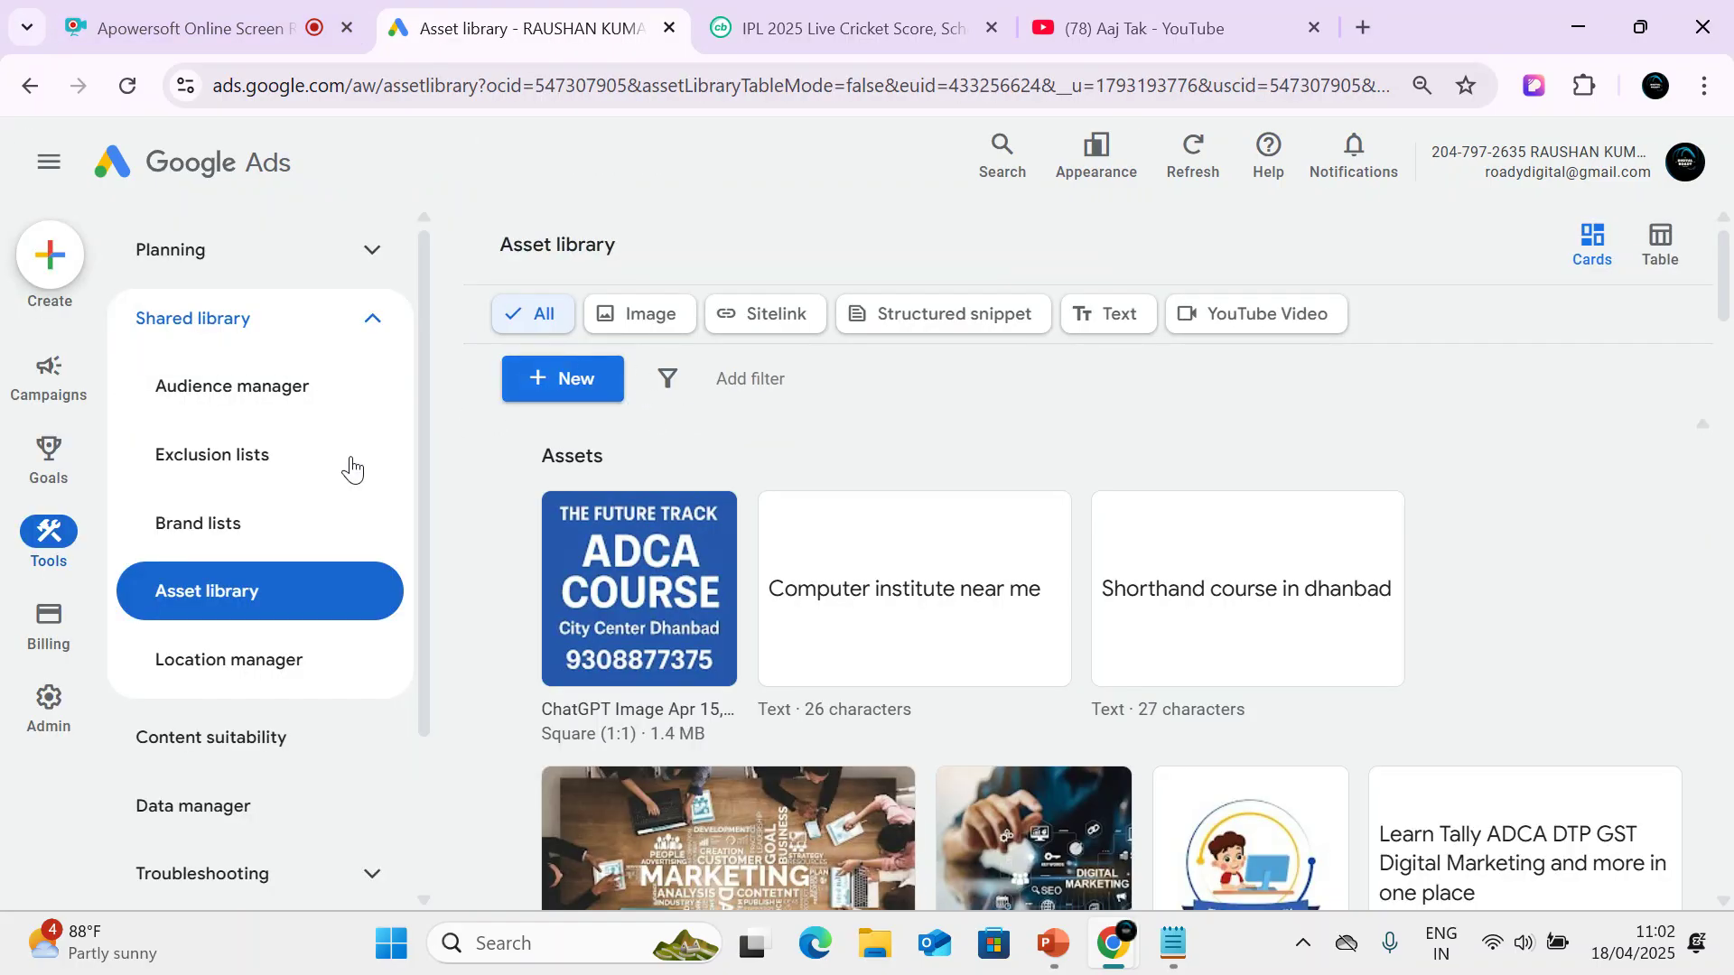
scroll(1053, 601, "down", 5)
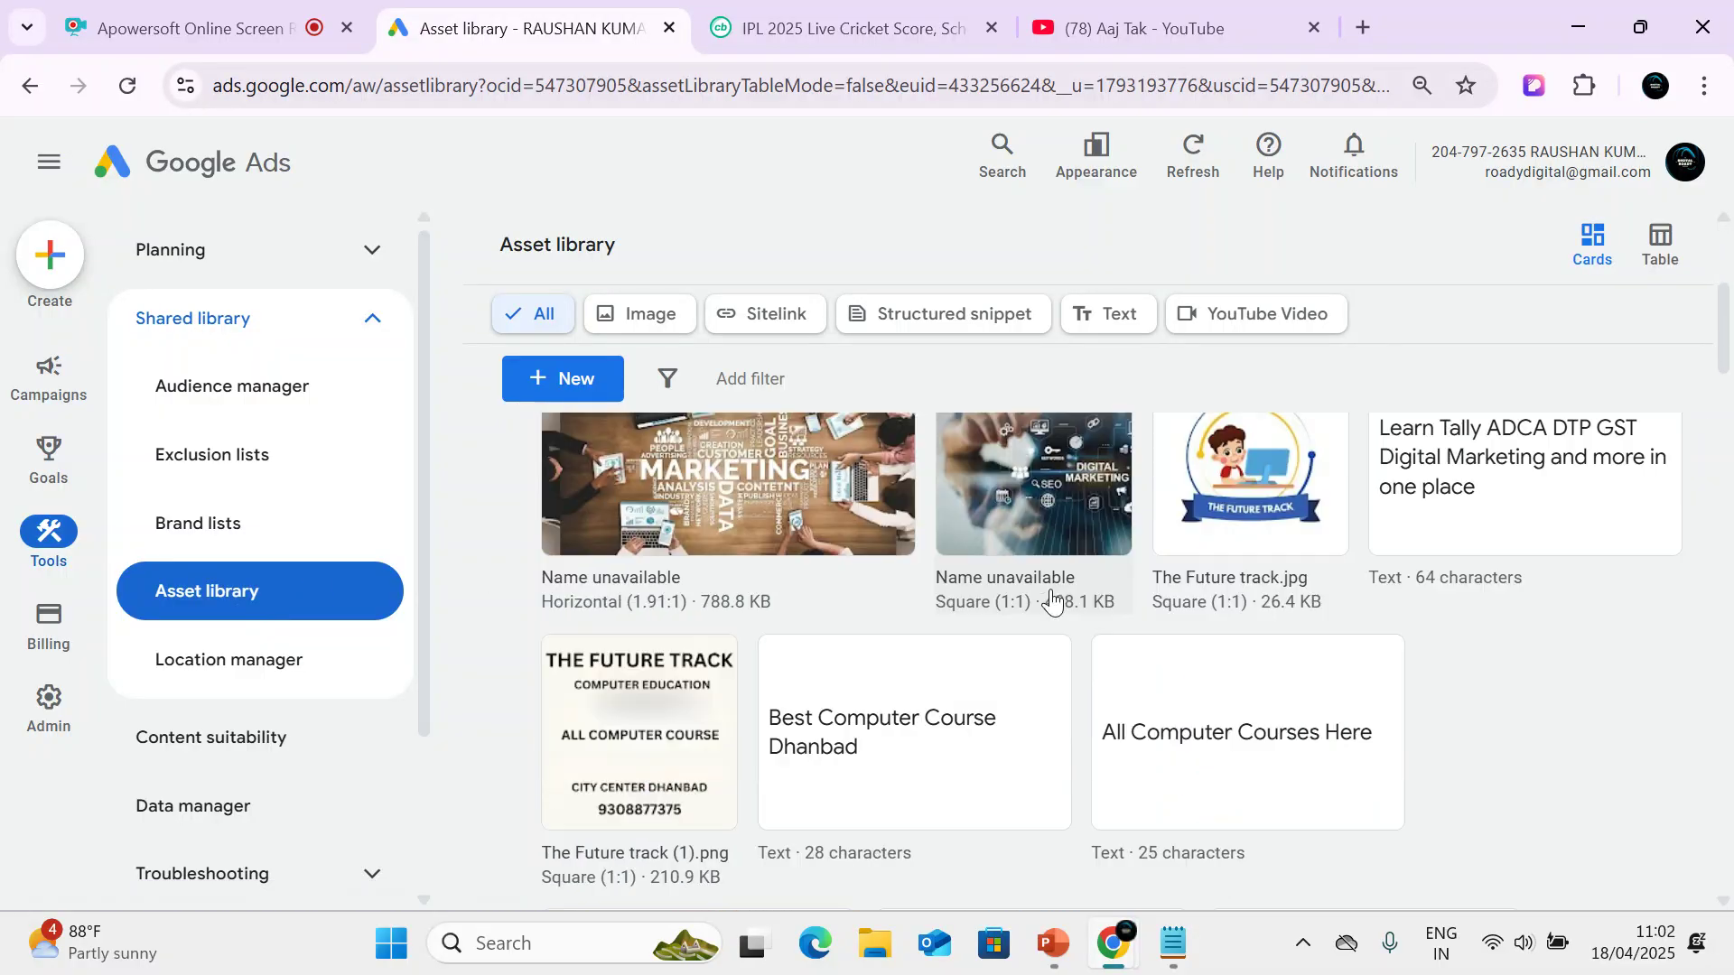
scroll(1053, 600, "up", 5)
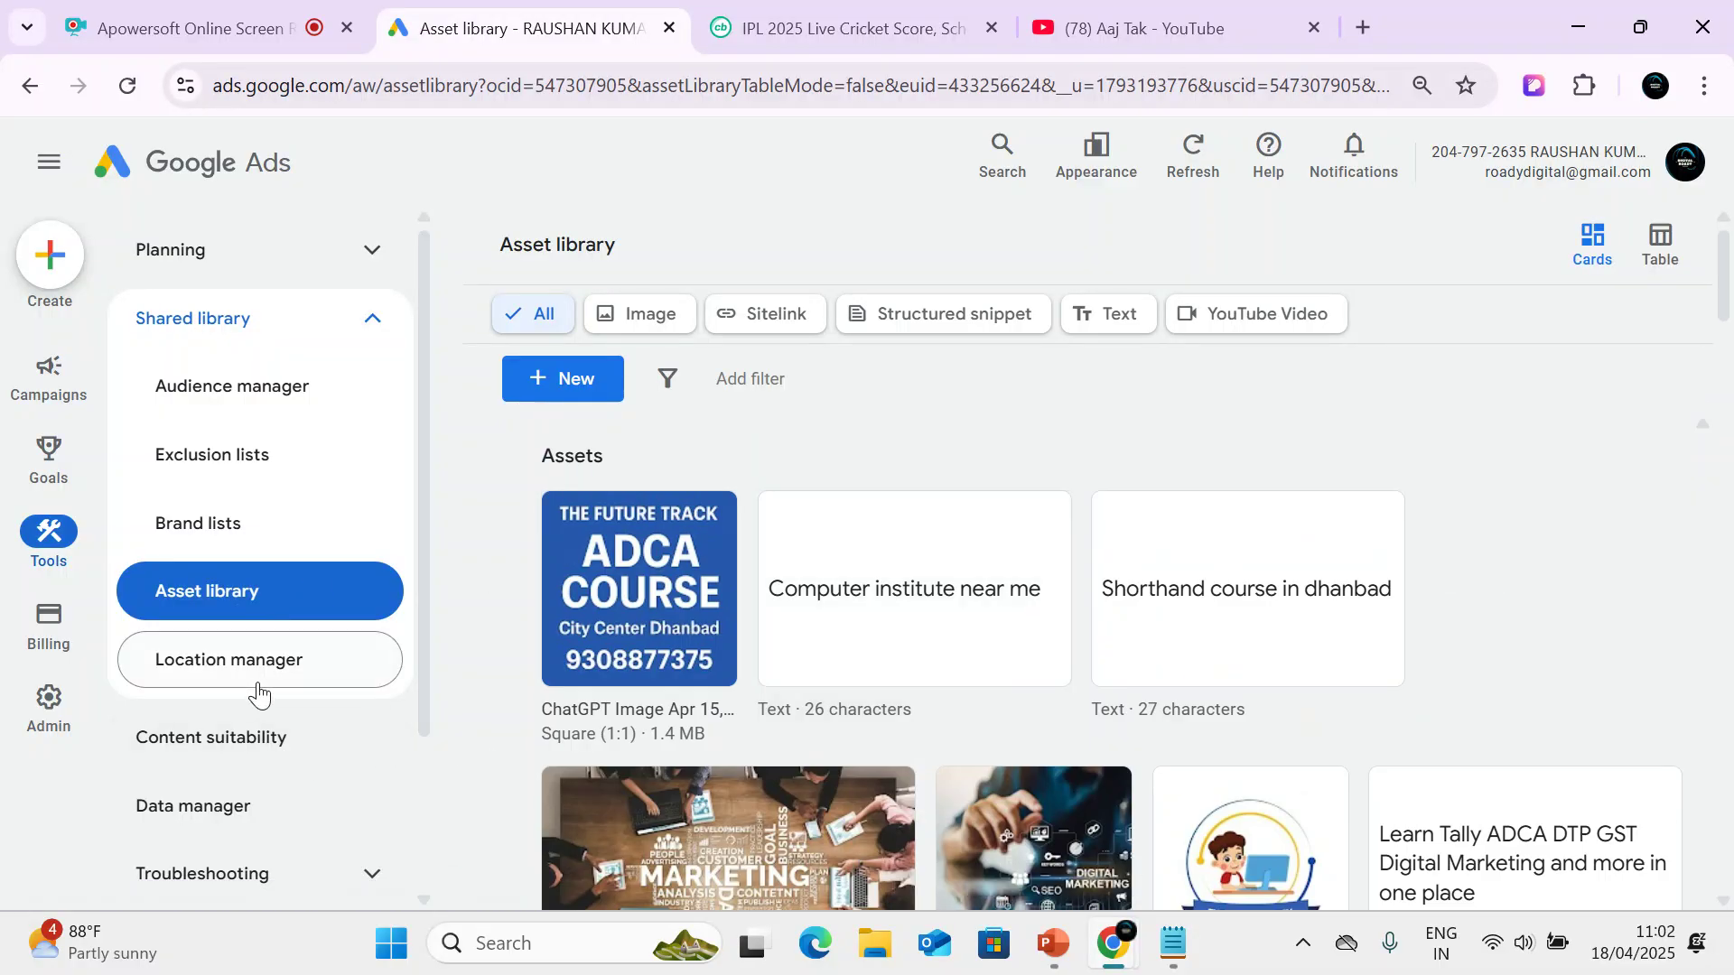
Open the location manager in the shared library and examine the business location entry and the remaining tool sections.
left_click(354, 662)
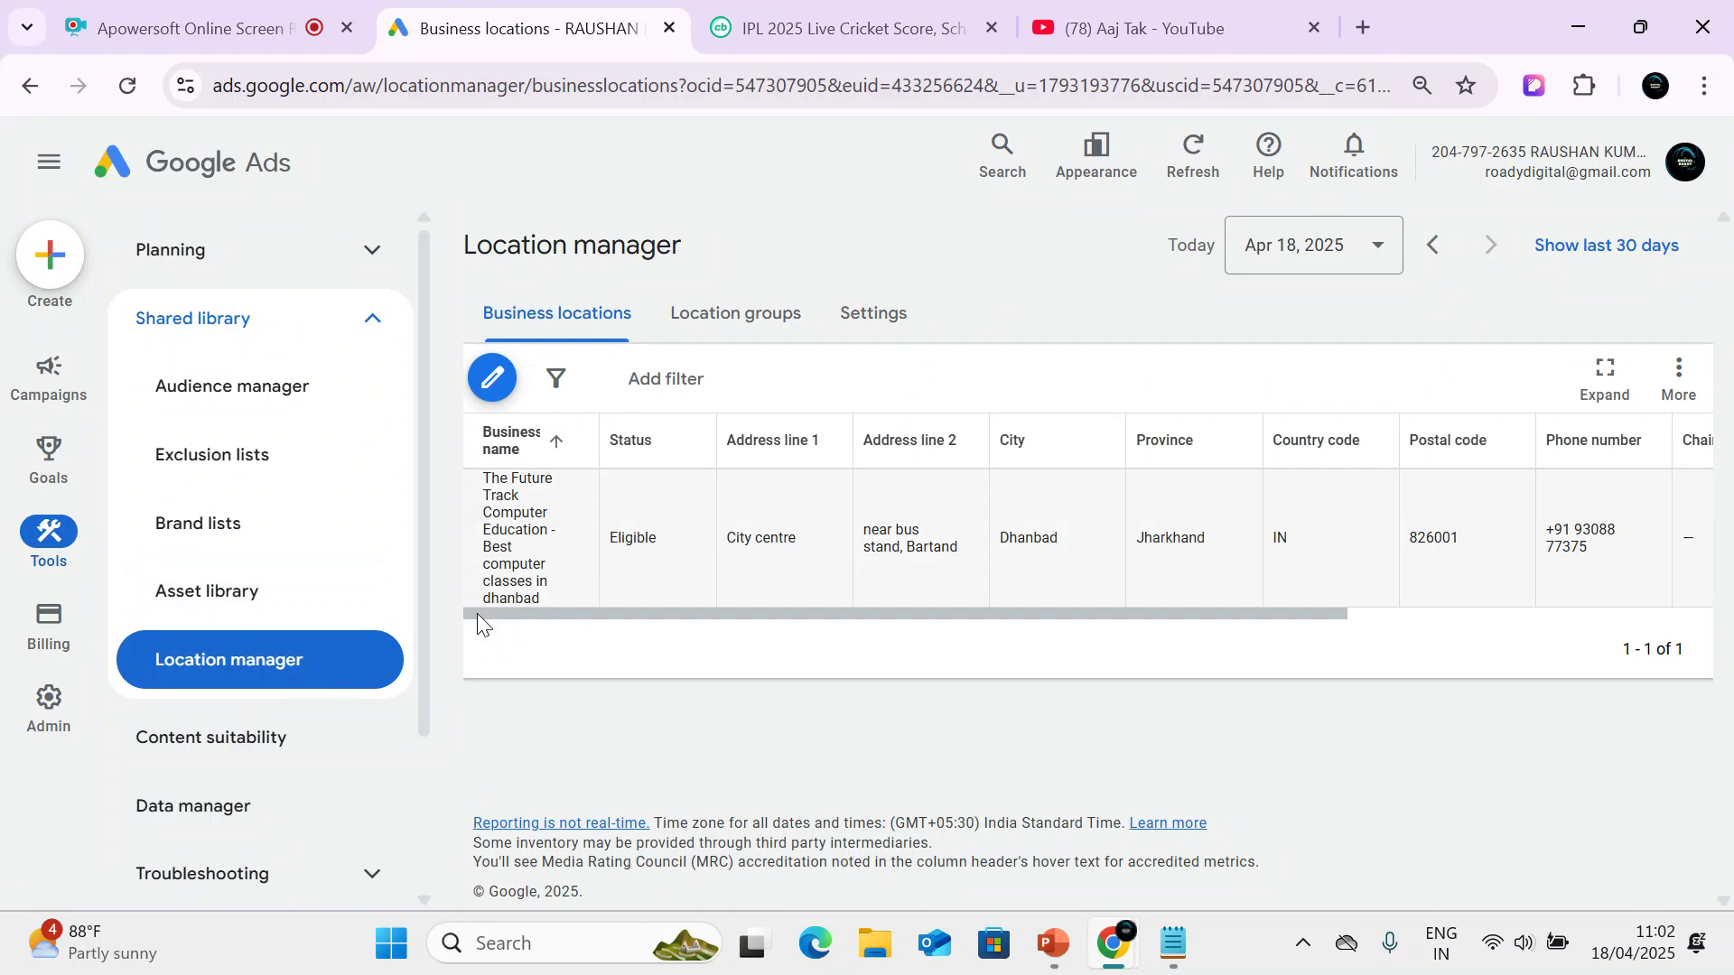
scroll(307, 605, "down", 2)
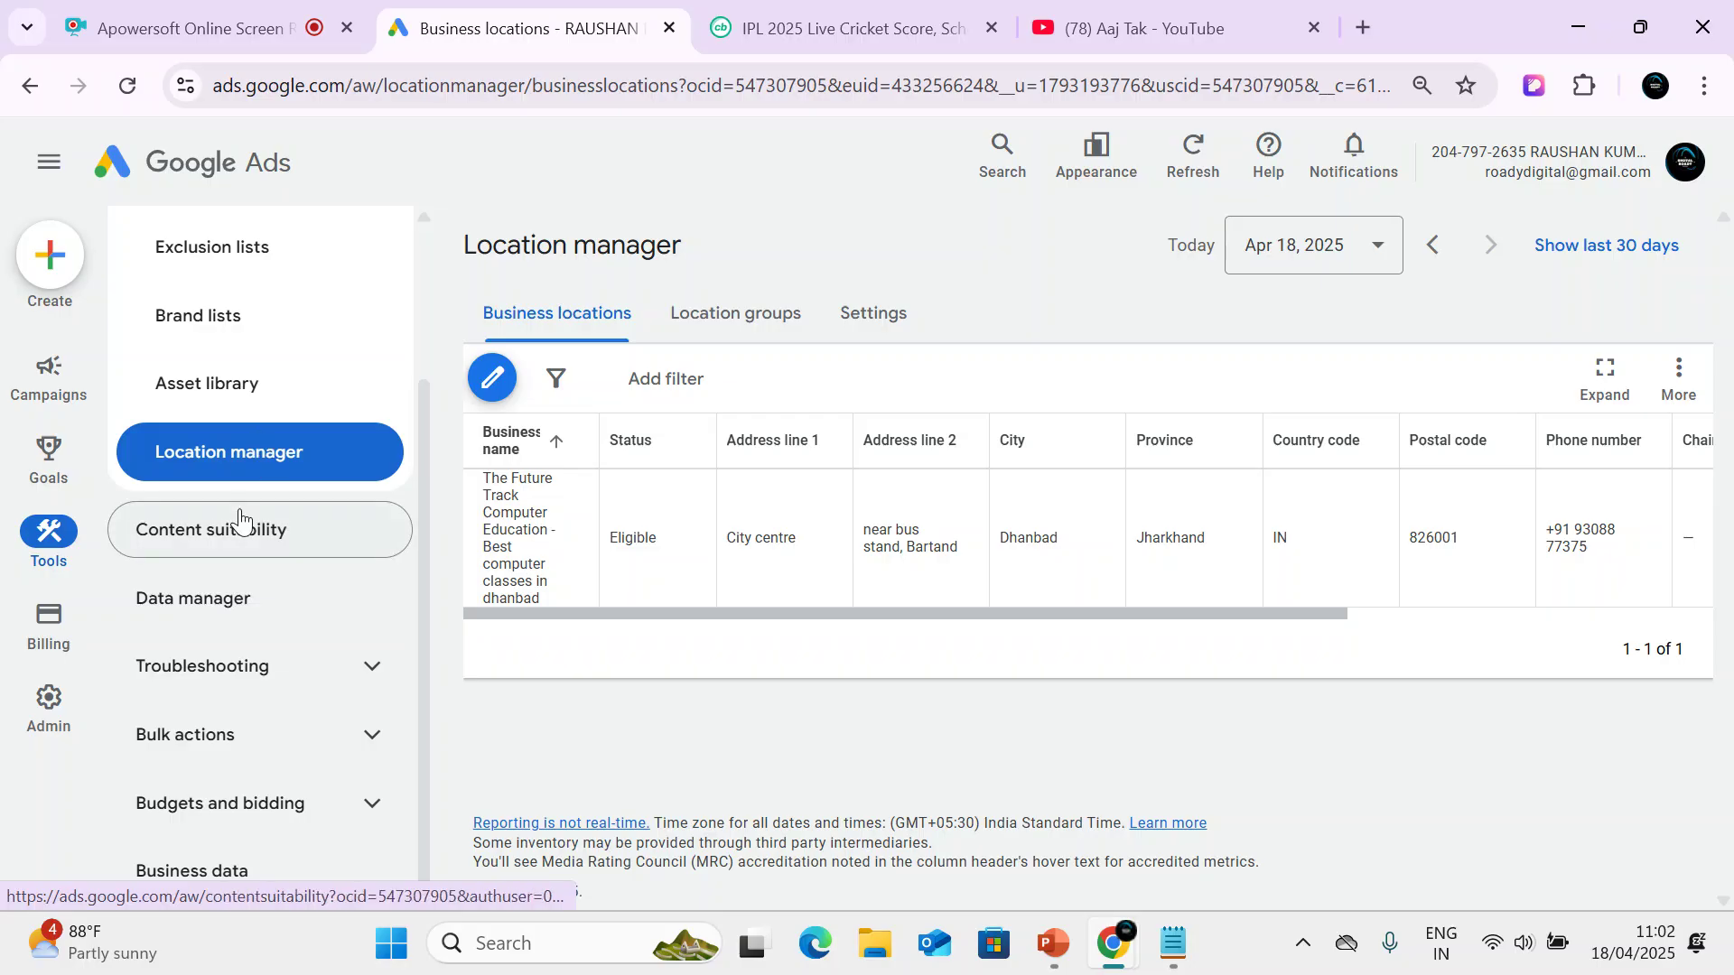
scroll(239, 458, "up", 2)
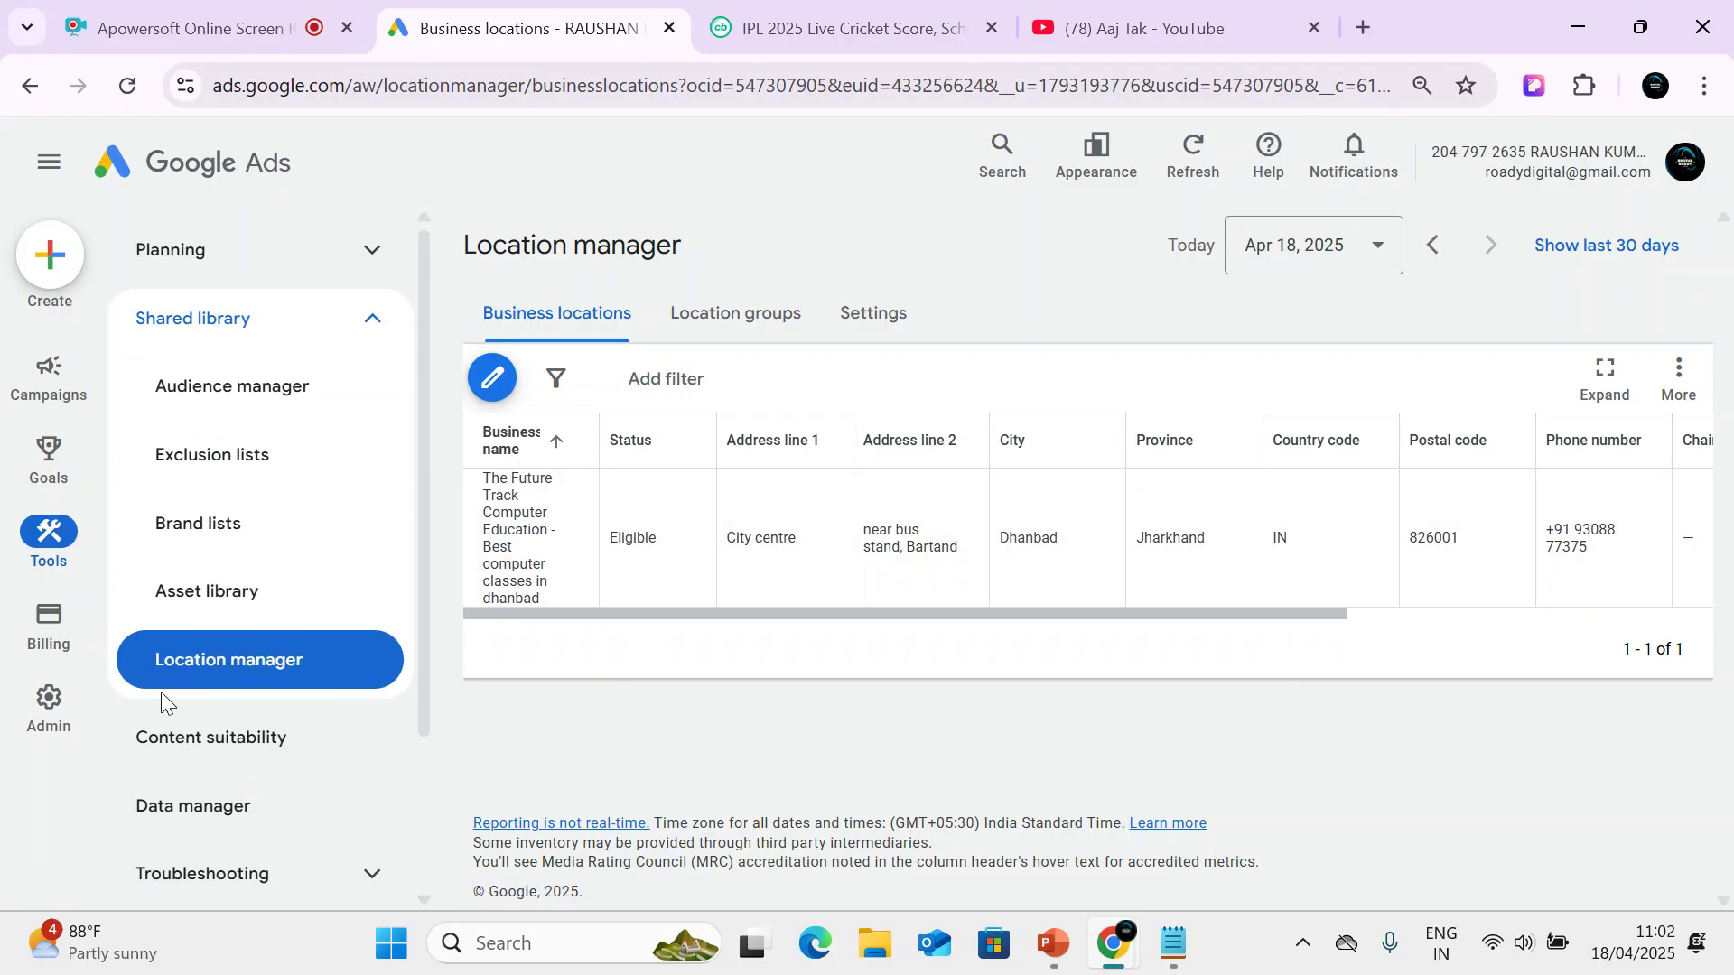
scroll(306, 669, "down", 2)
scroll(306, 669, "up", 2)
scroll(192, 701, "down", 1)
scroll(241, 751, "down", 2)
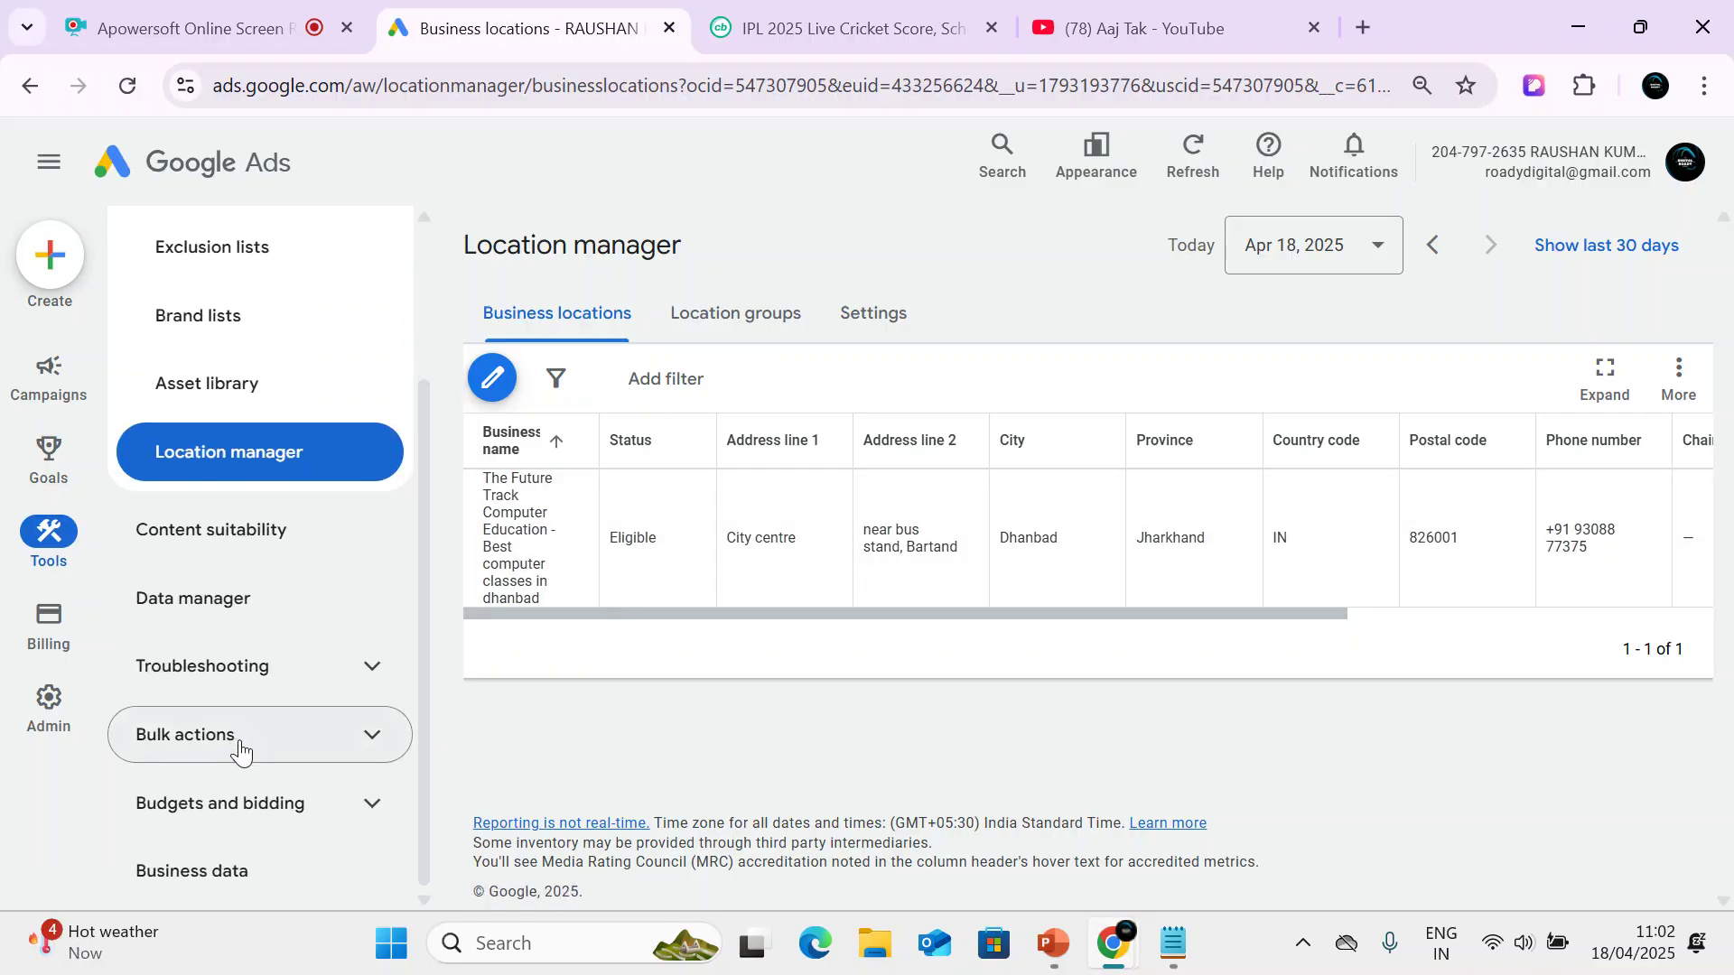
scroll(264, 569, "up", 2)
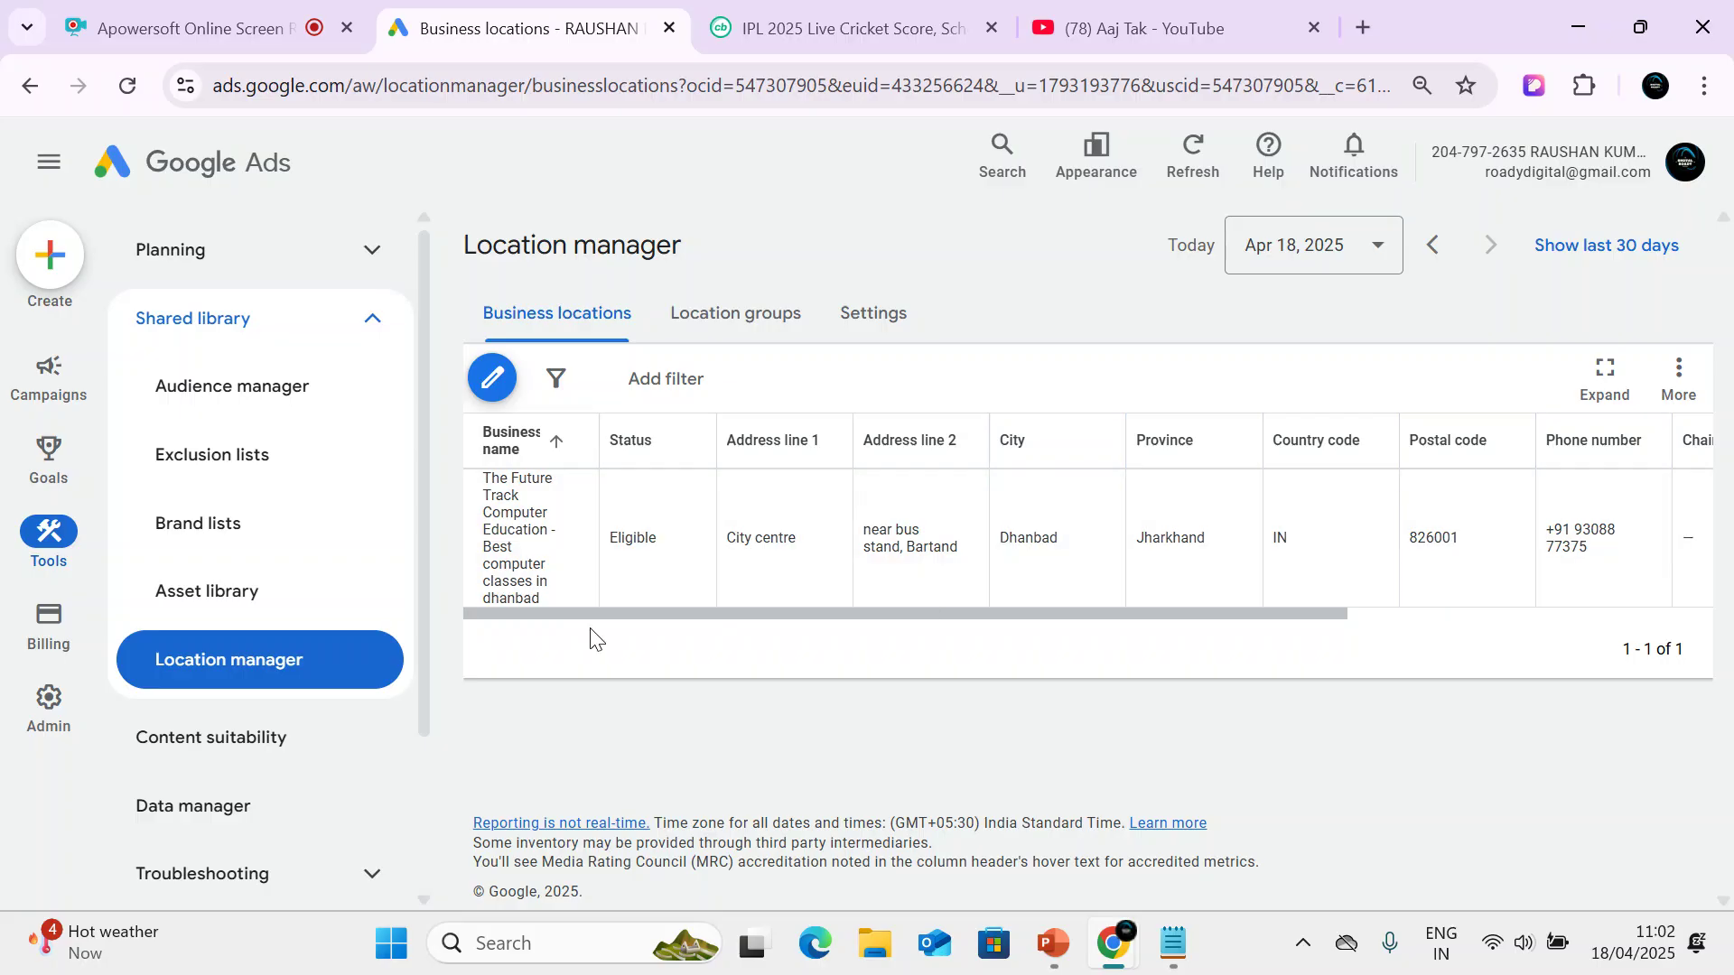
left_click_drag(596, 616, 501, 662)
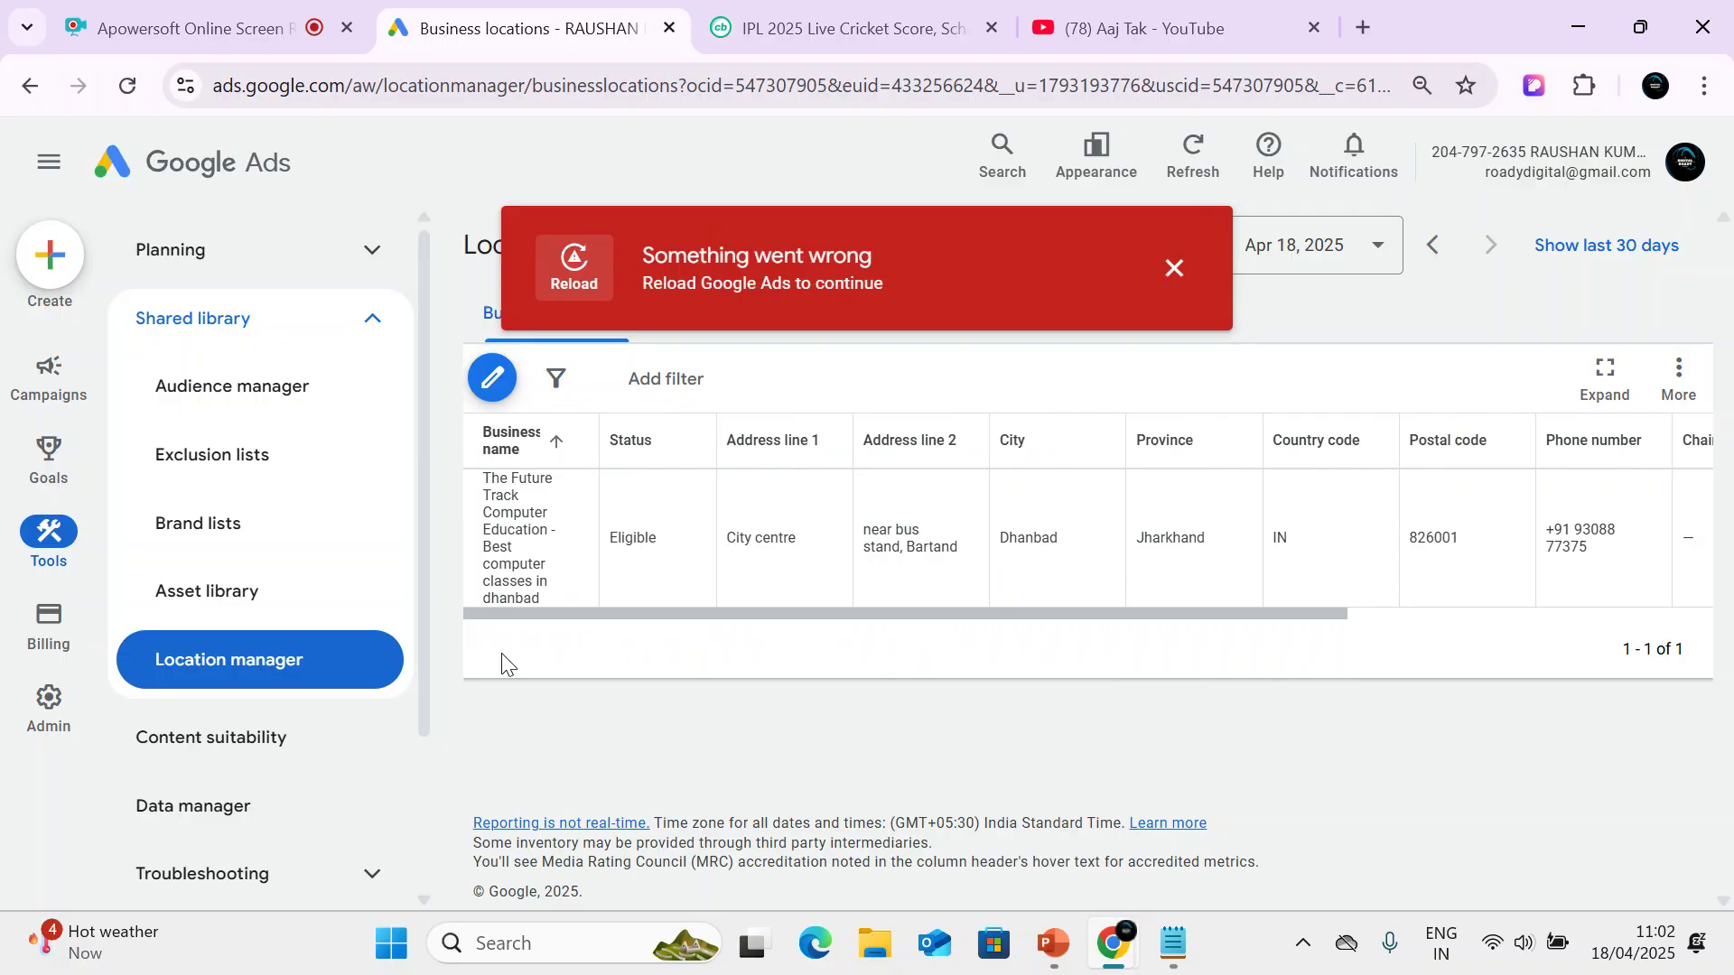
Search Google for "best computer classes in dhanbad" in an incognito window, and return to the Google Ads location manager, dismissing its error message.
key("ctrl+shift+n")
type("g")
key("Return")
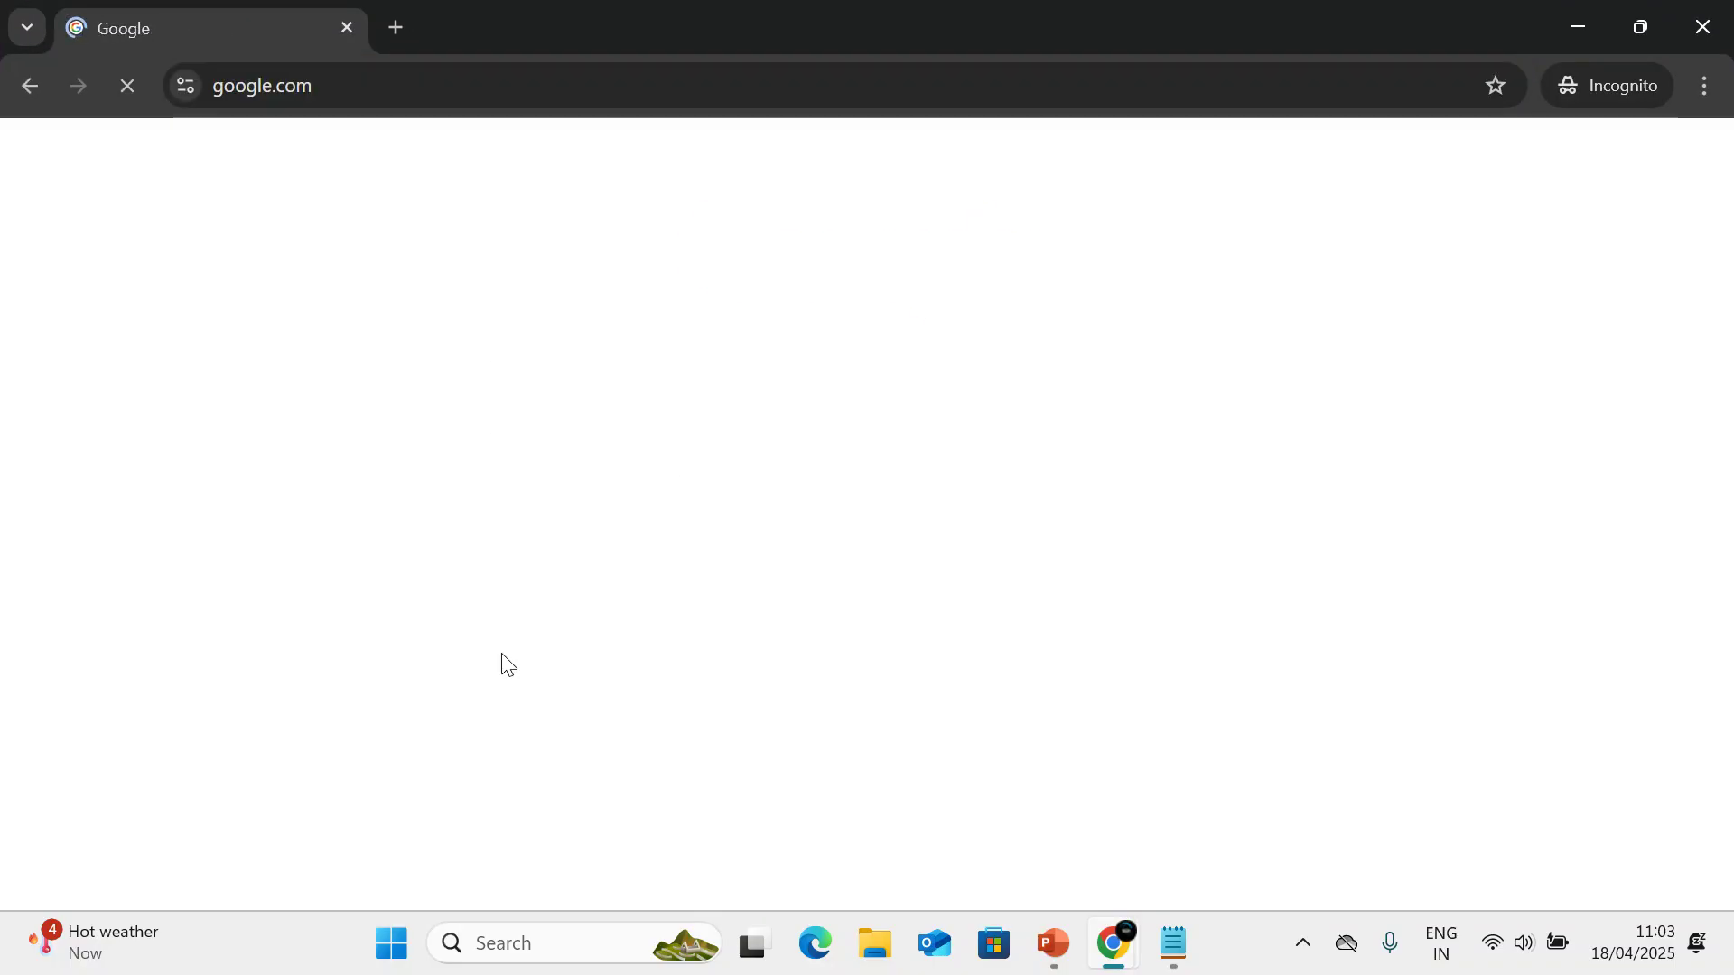
type("best computer classes in dhanbad")
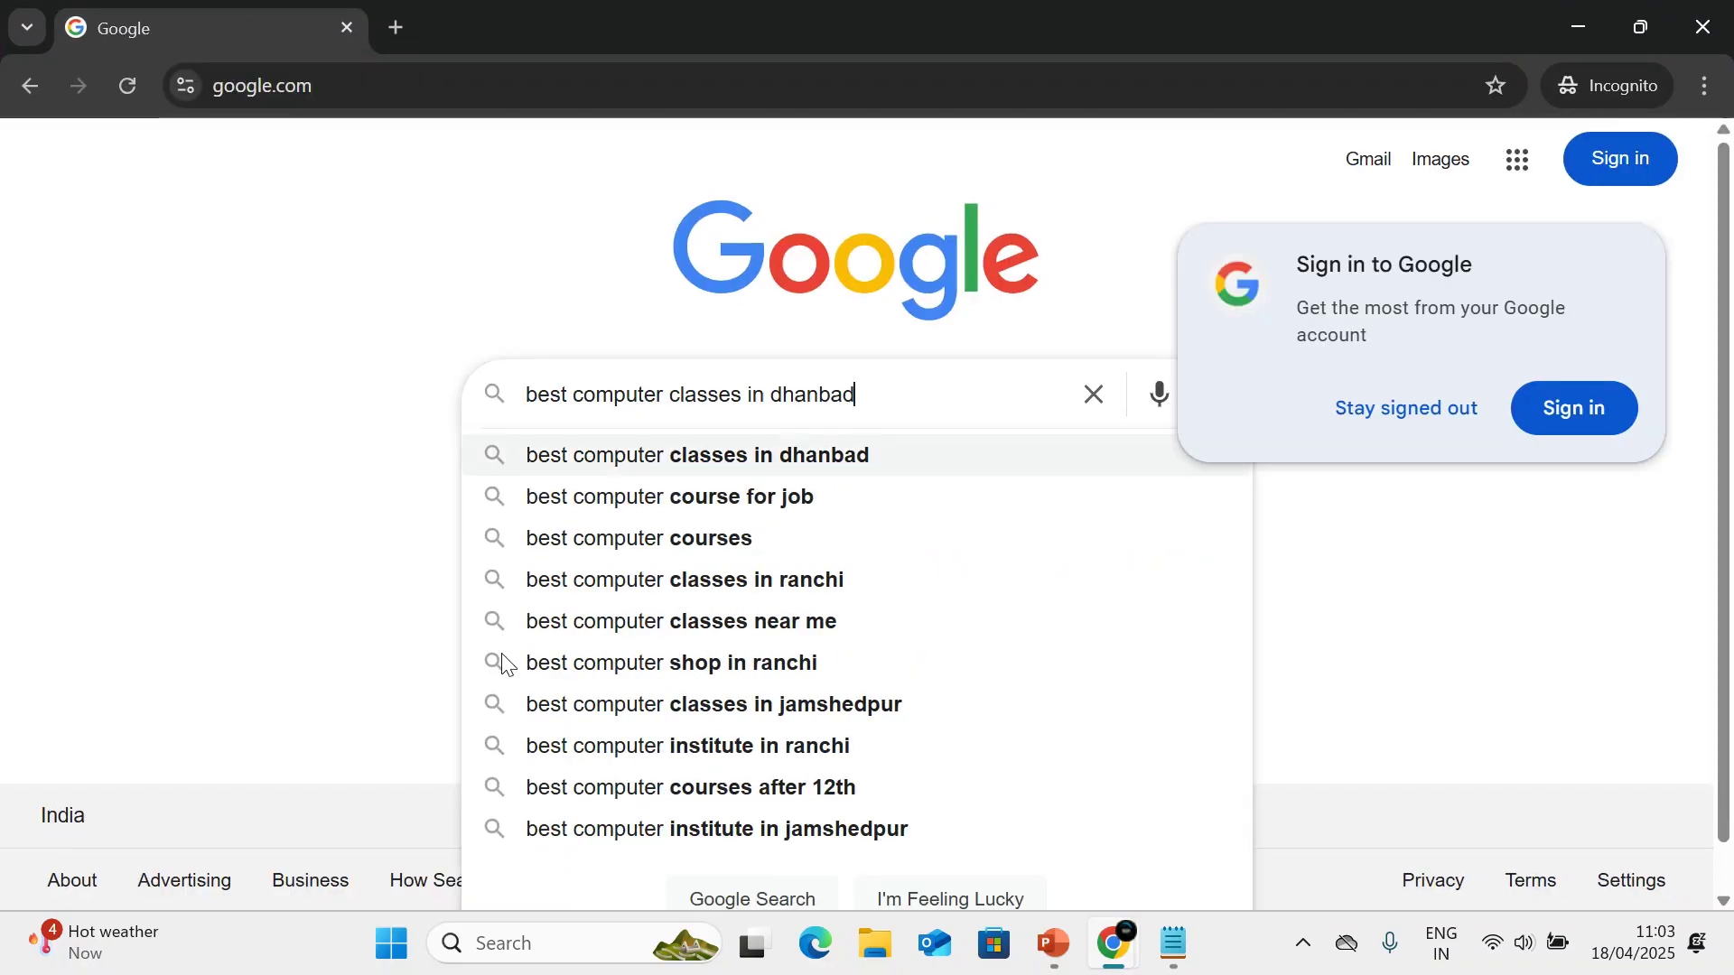
key("Return")
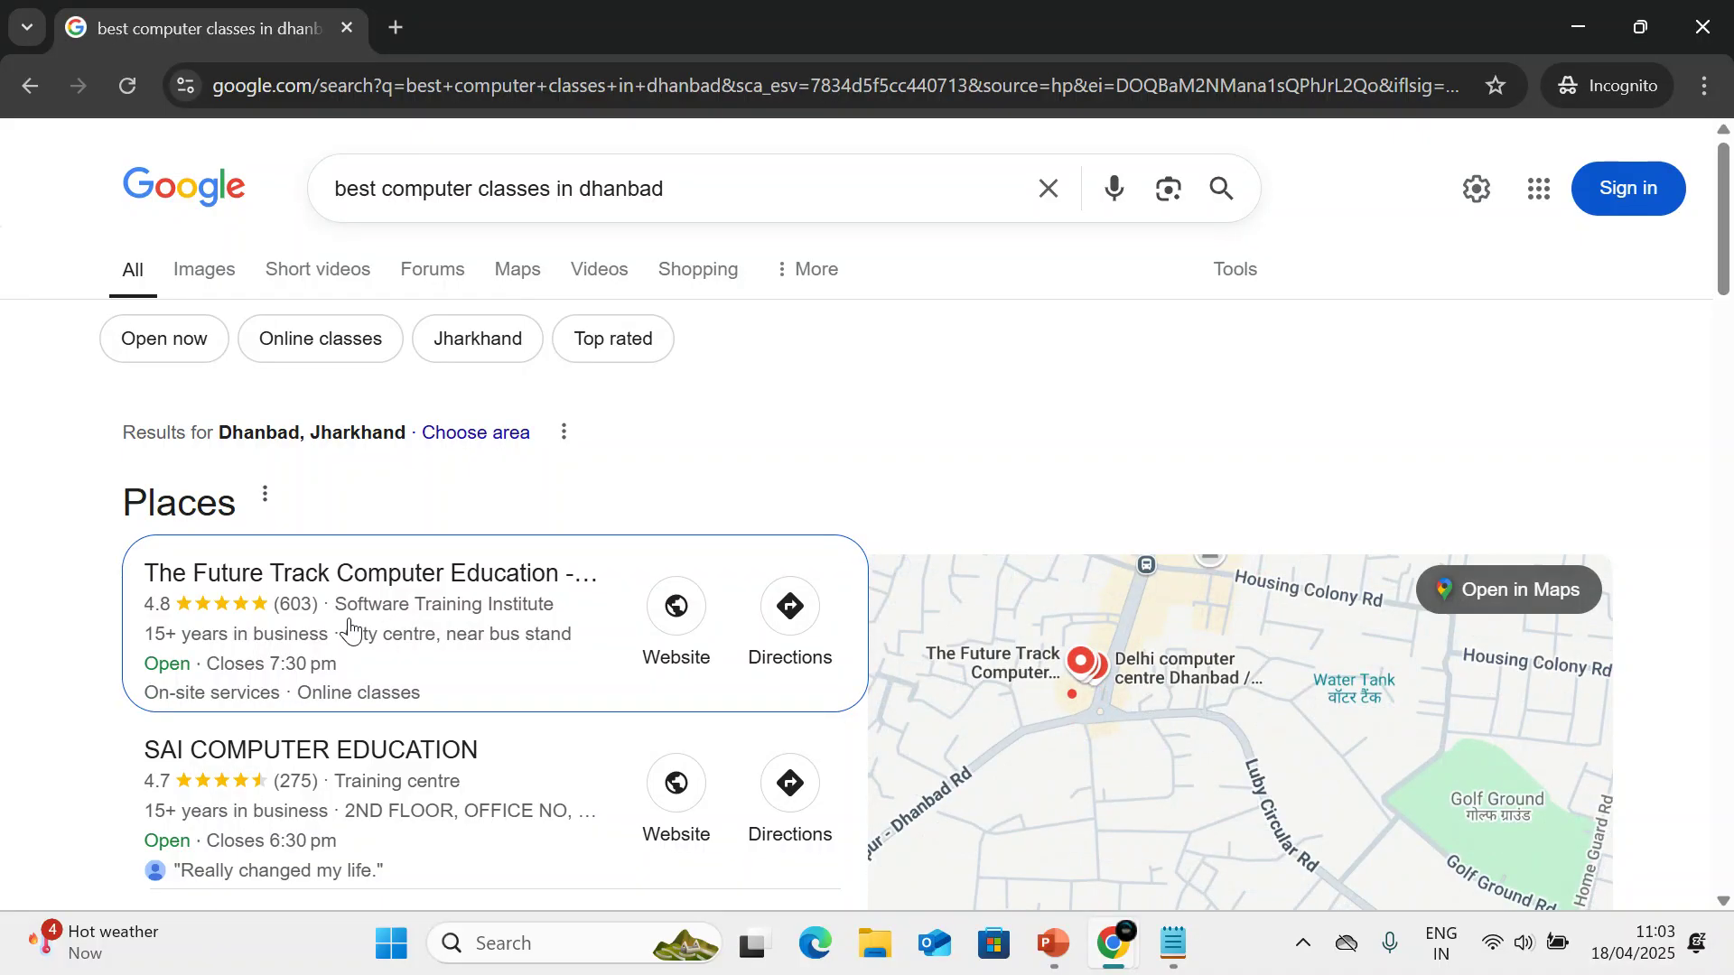
key("alt+Tab")
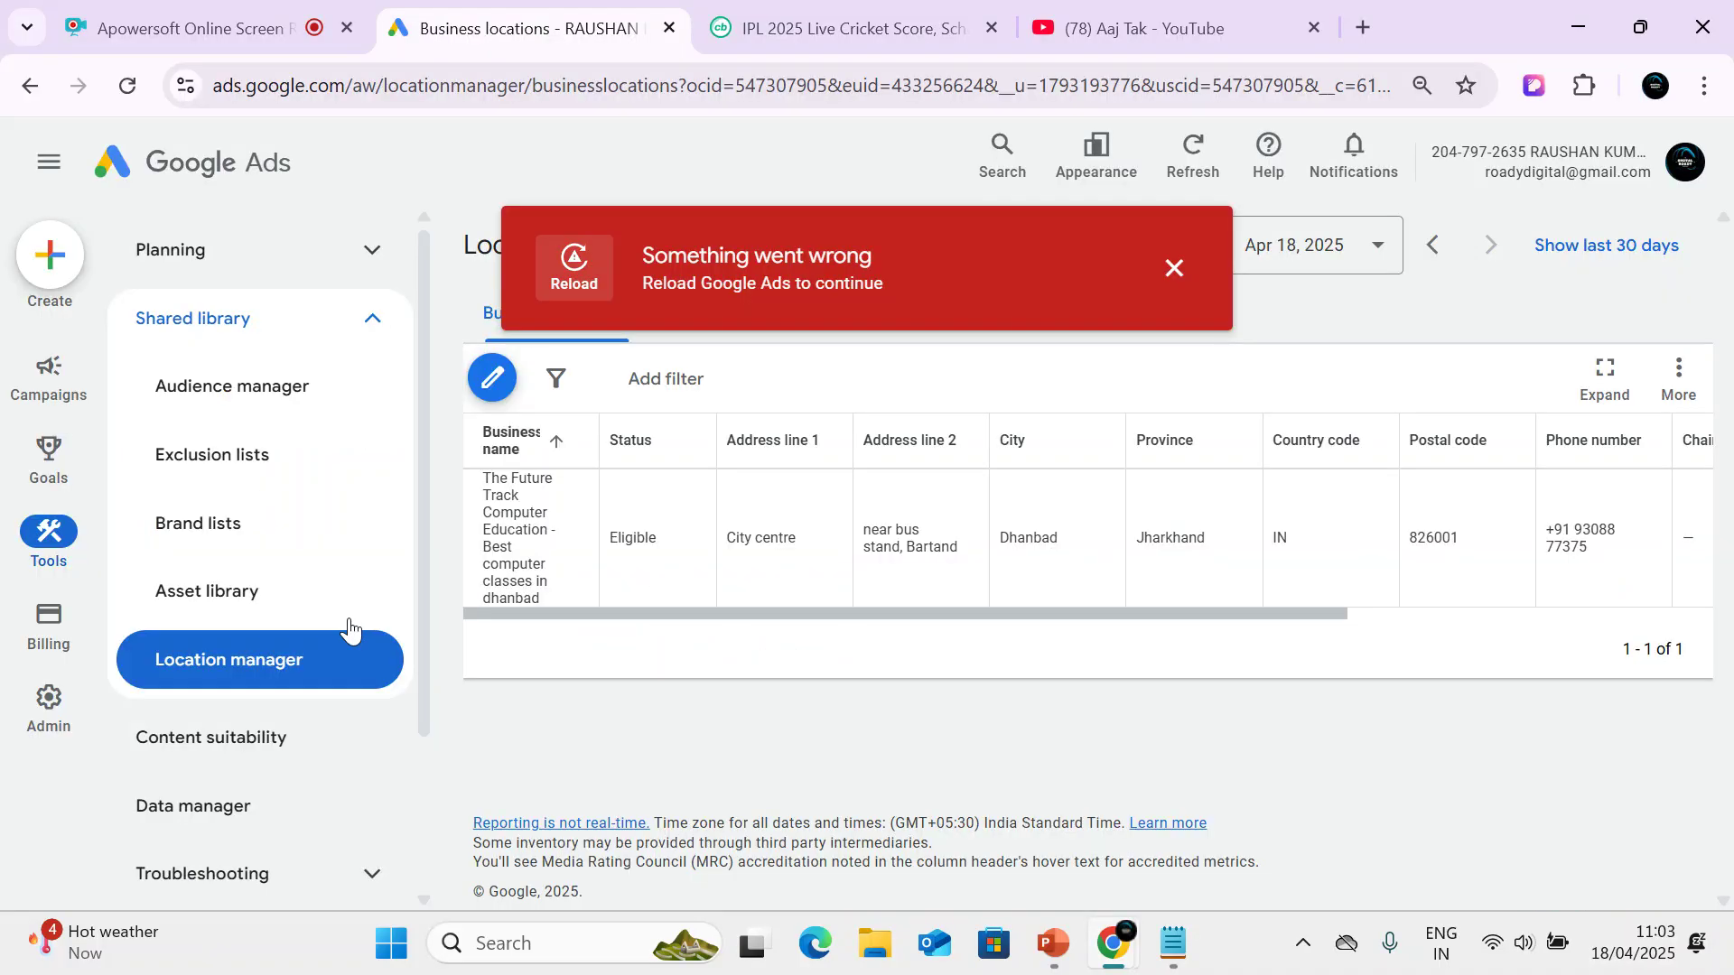
left_click(1174, 269)
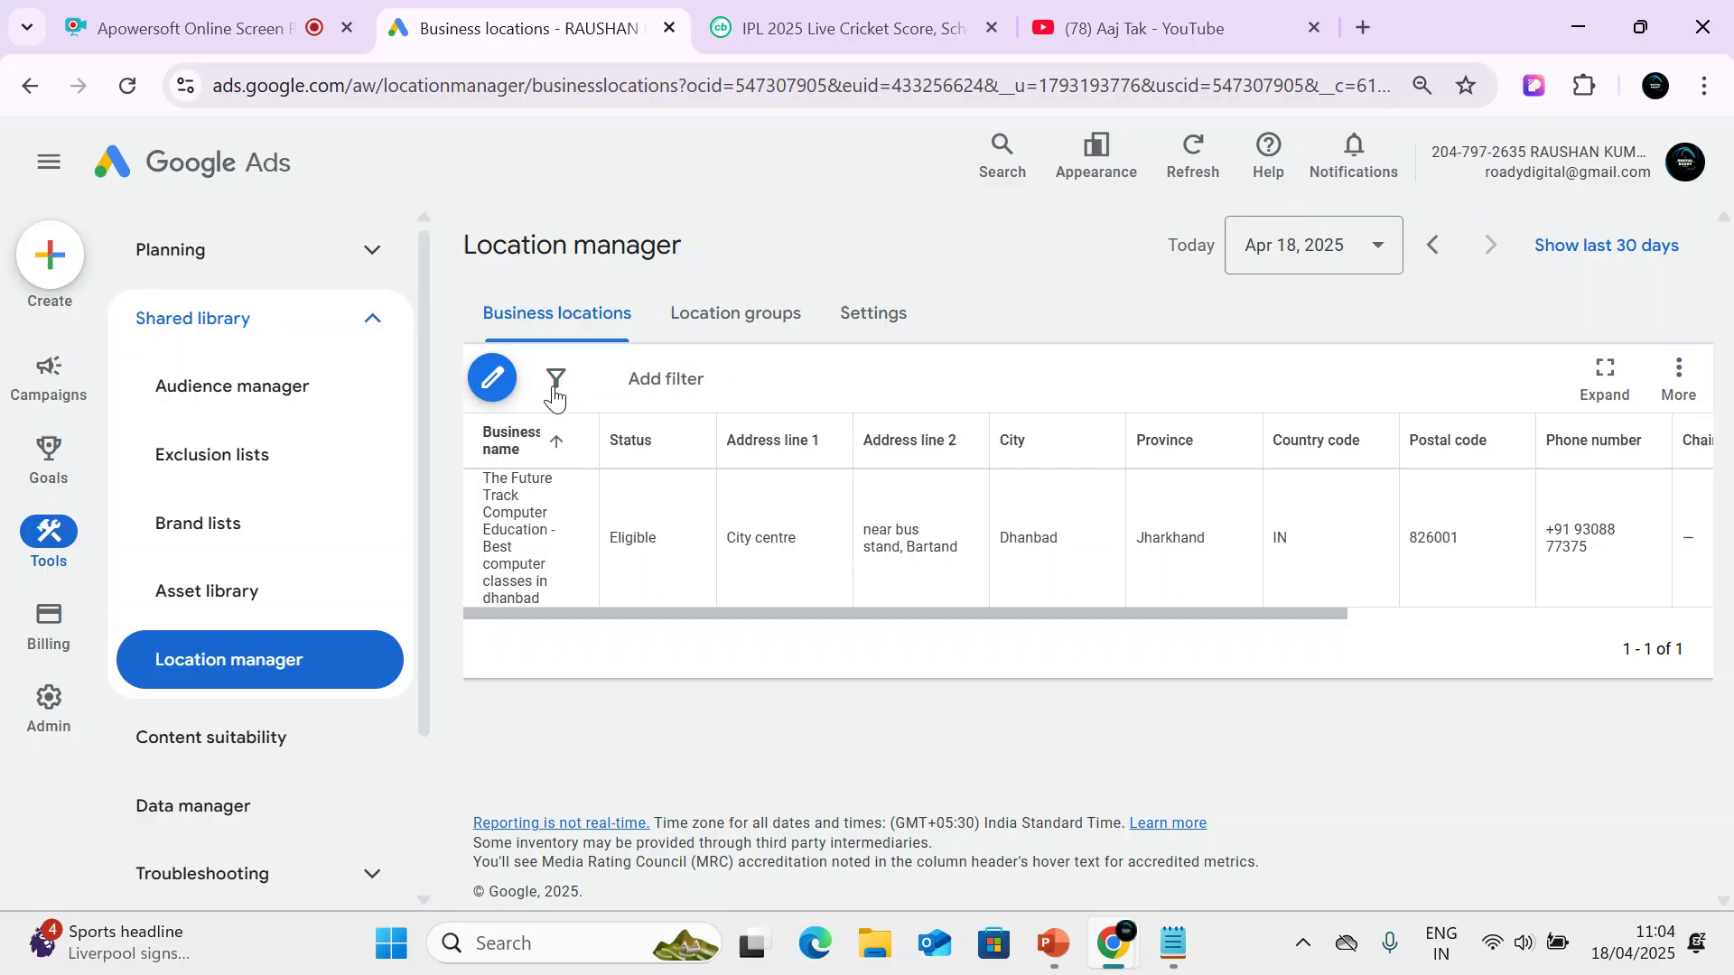
Search google.com for "digital marketing course" in a new incognito window and look through the results for ads.
key("ctrl+shift+n")
type("google.com")
key("Return")
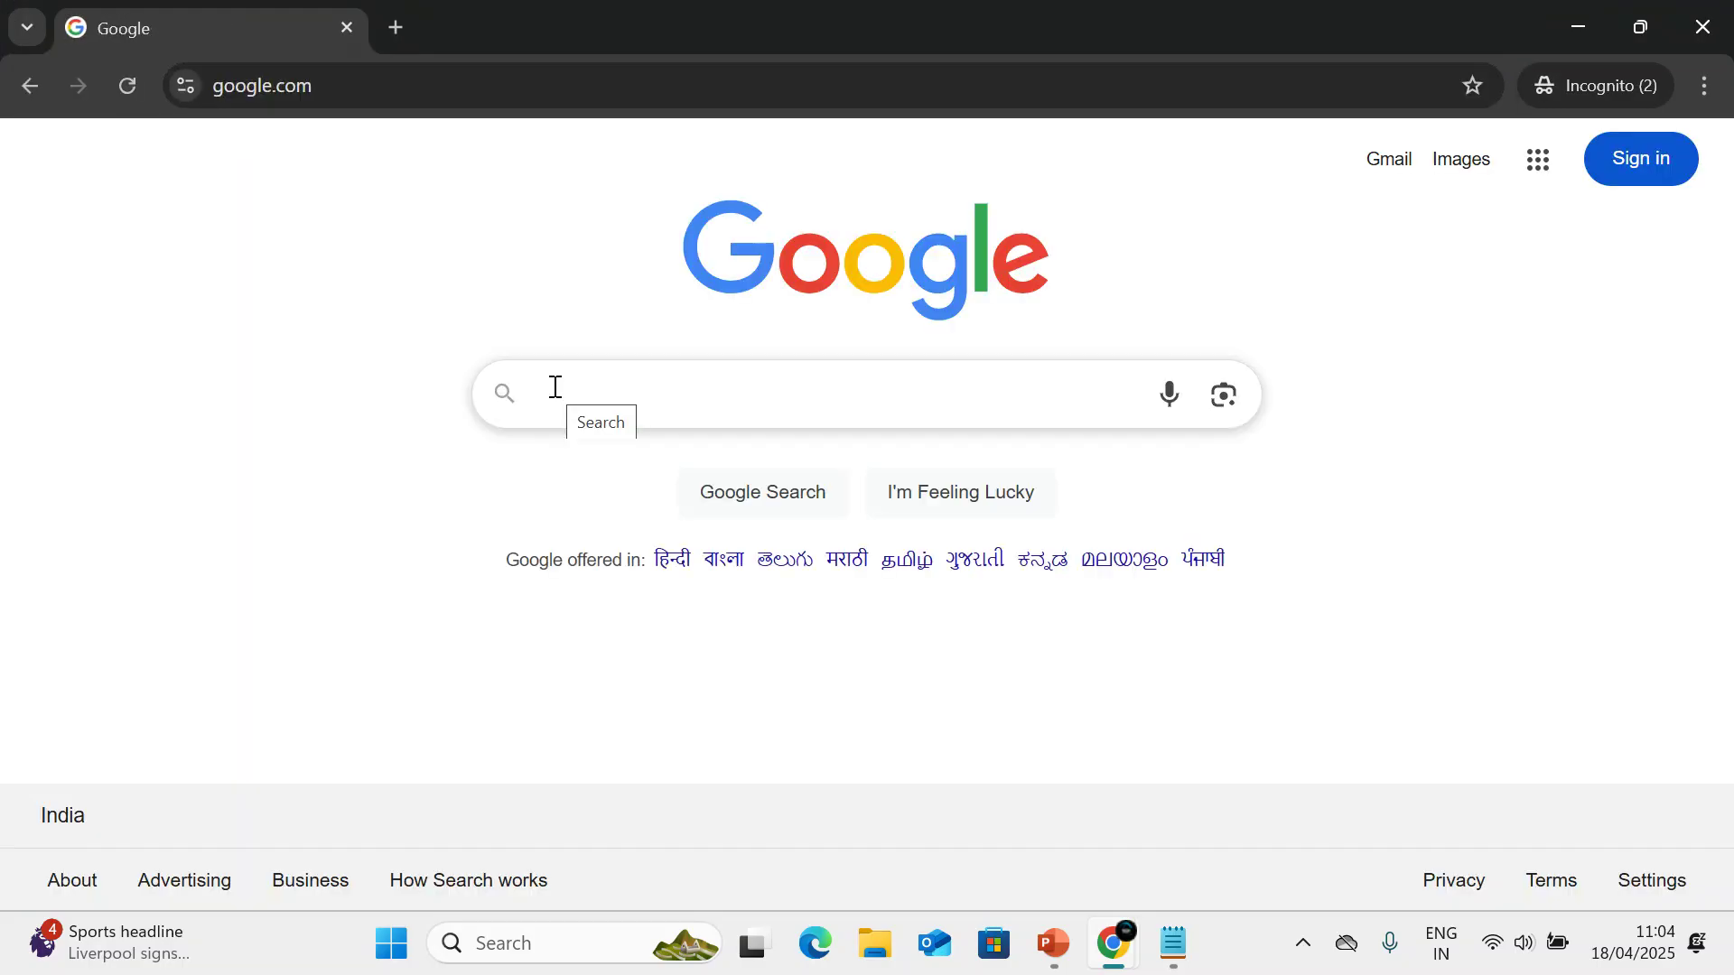
left_click(555, 386)
type("digital")
key("Down")
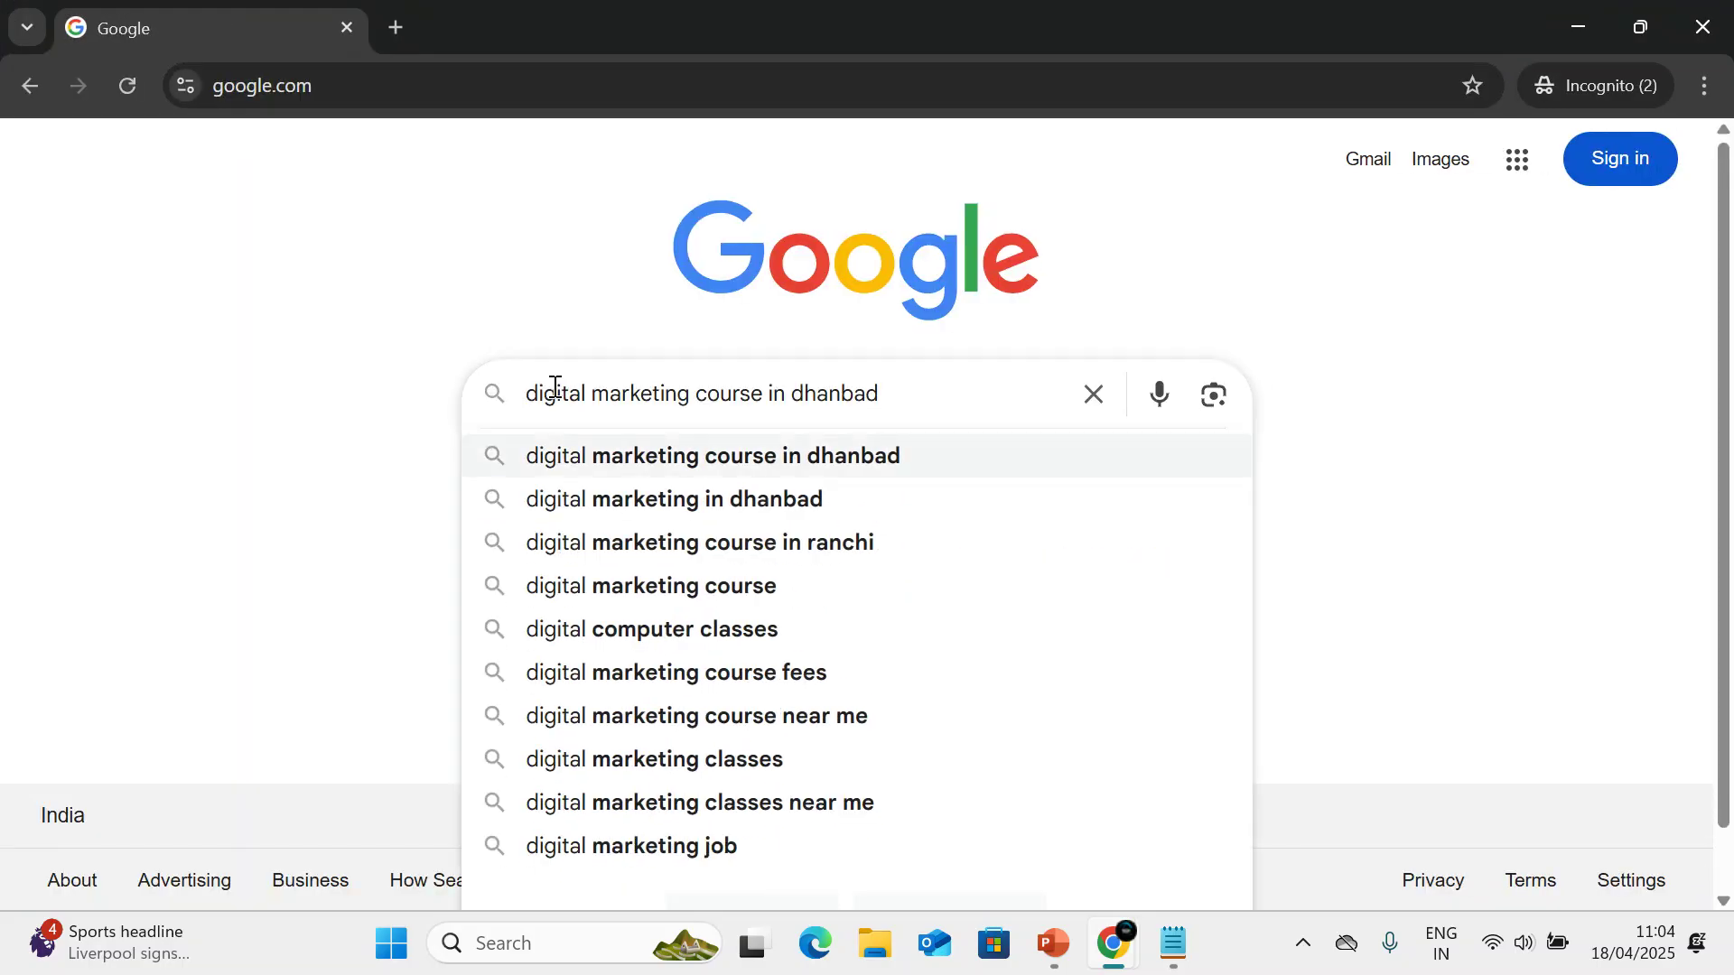
key("BackSpace")
key("BackSpace")
key("BackSpace")
key("BackSpace")
key("BackSpace")
key("BackSpace")
key("BackSpace")
key("BackSpace")
key("BackSpace")
key("BackSpace")
key("Return")
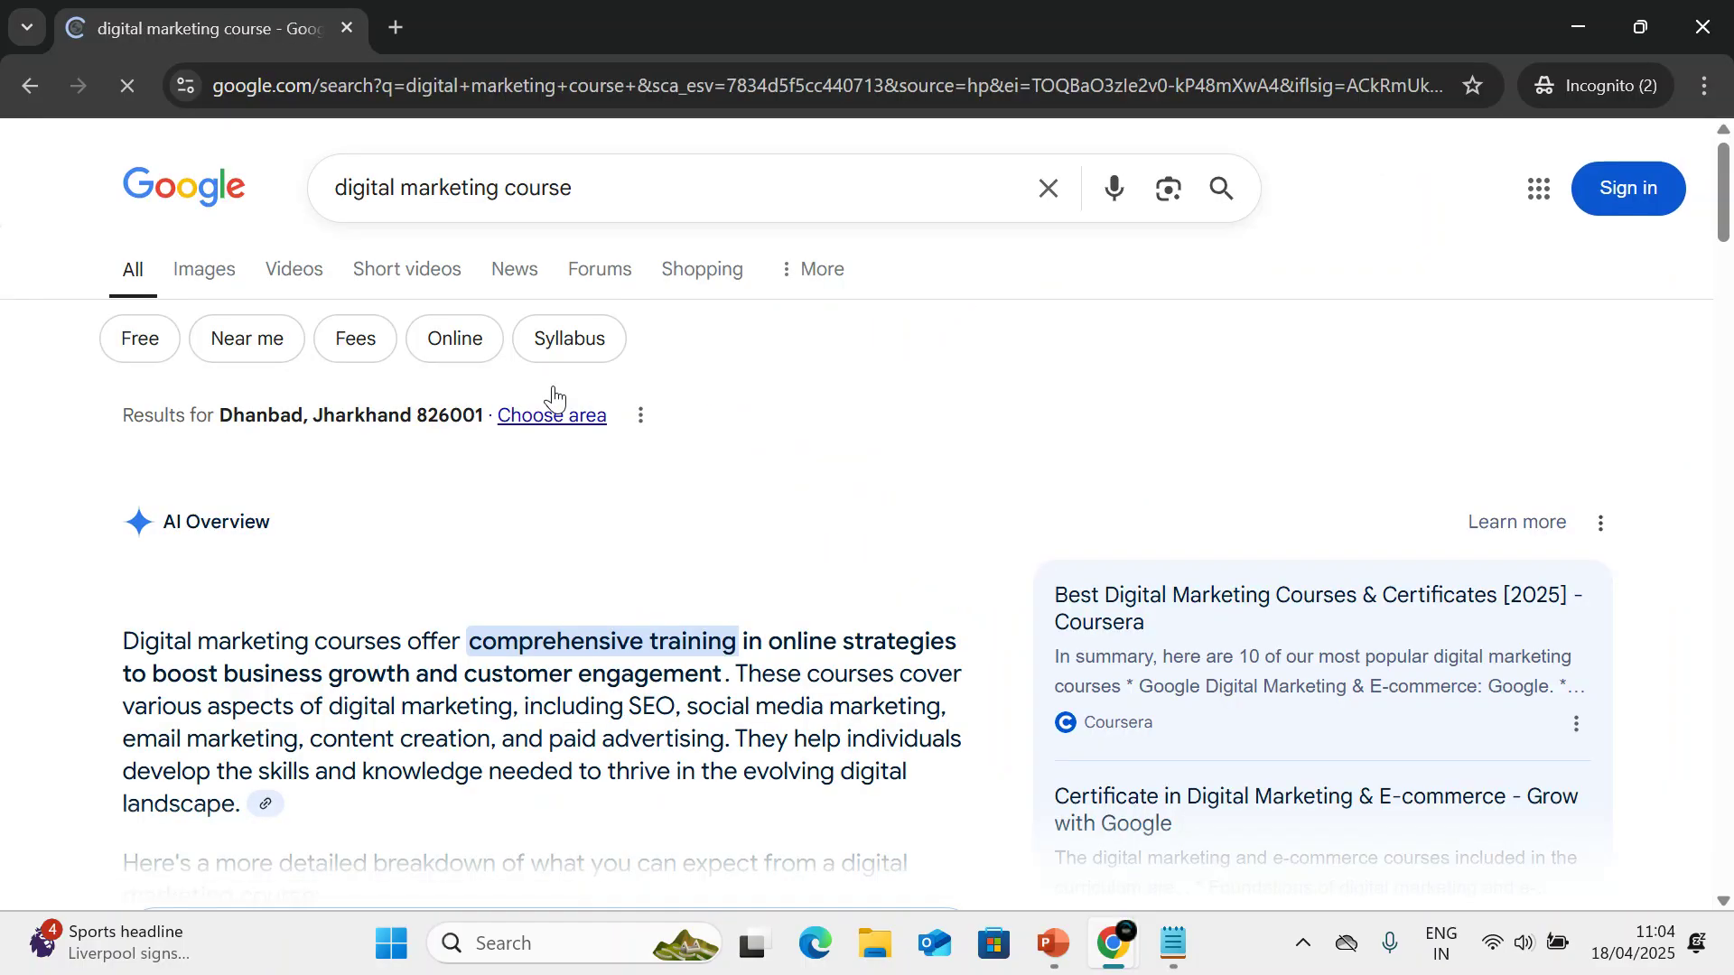
scroll(592, 550, "down", 6)
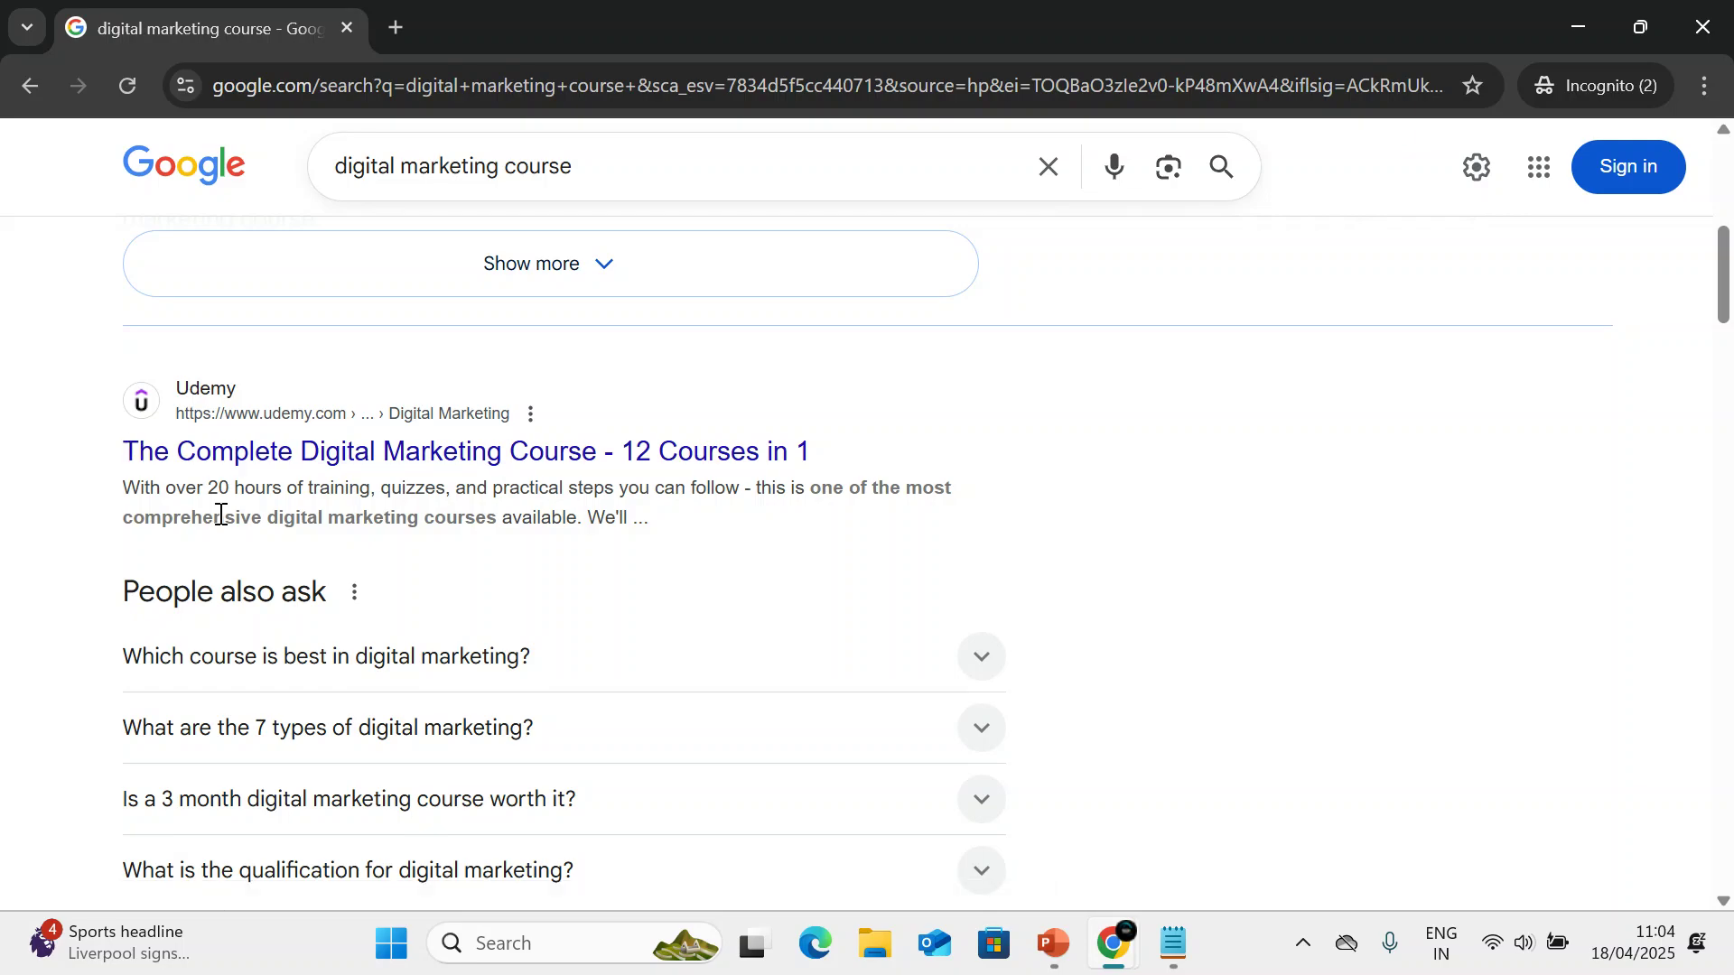
Switch to a different Chrome profile from the Google Ads window and search for "google" in an incognito window there.
key("alt+Tab")
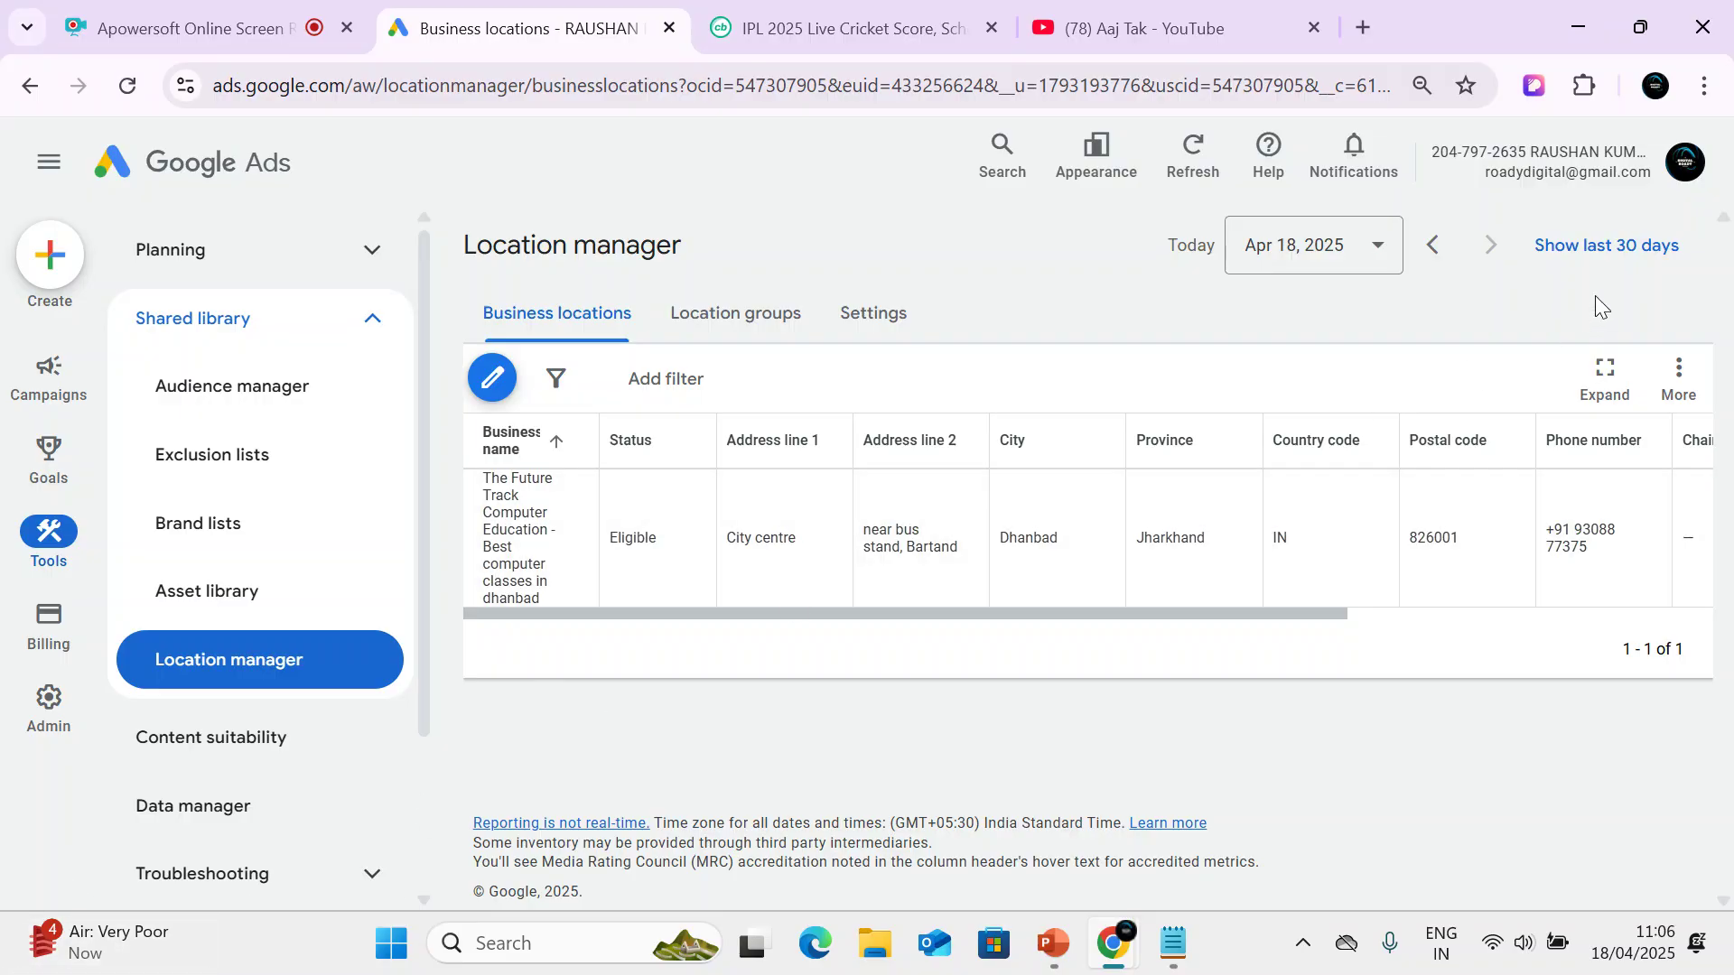
left_click(1655, 85)
scroll(1445, 676, "down", 5)
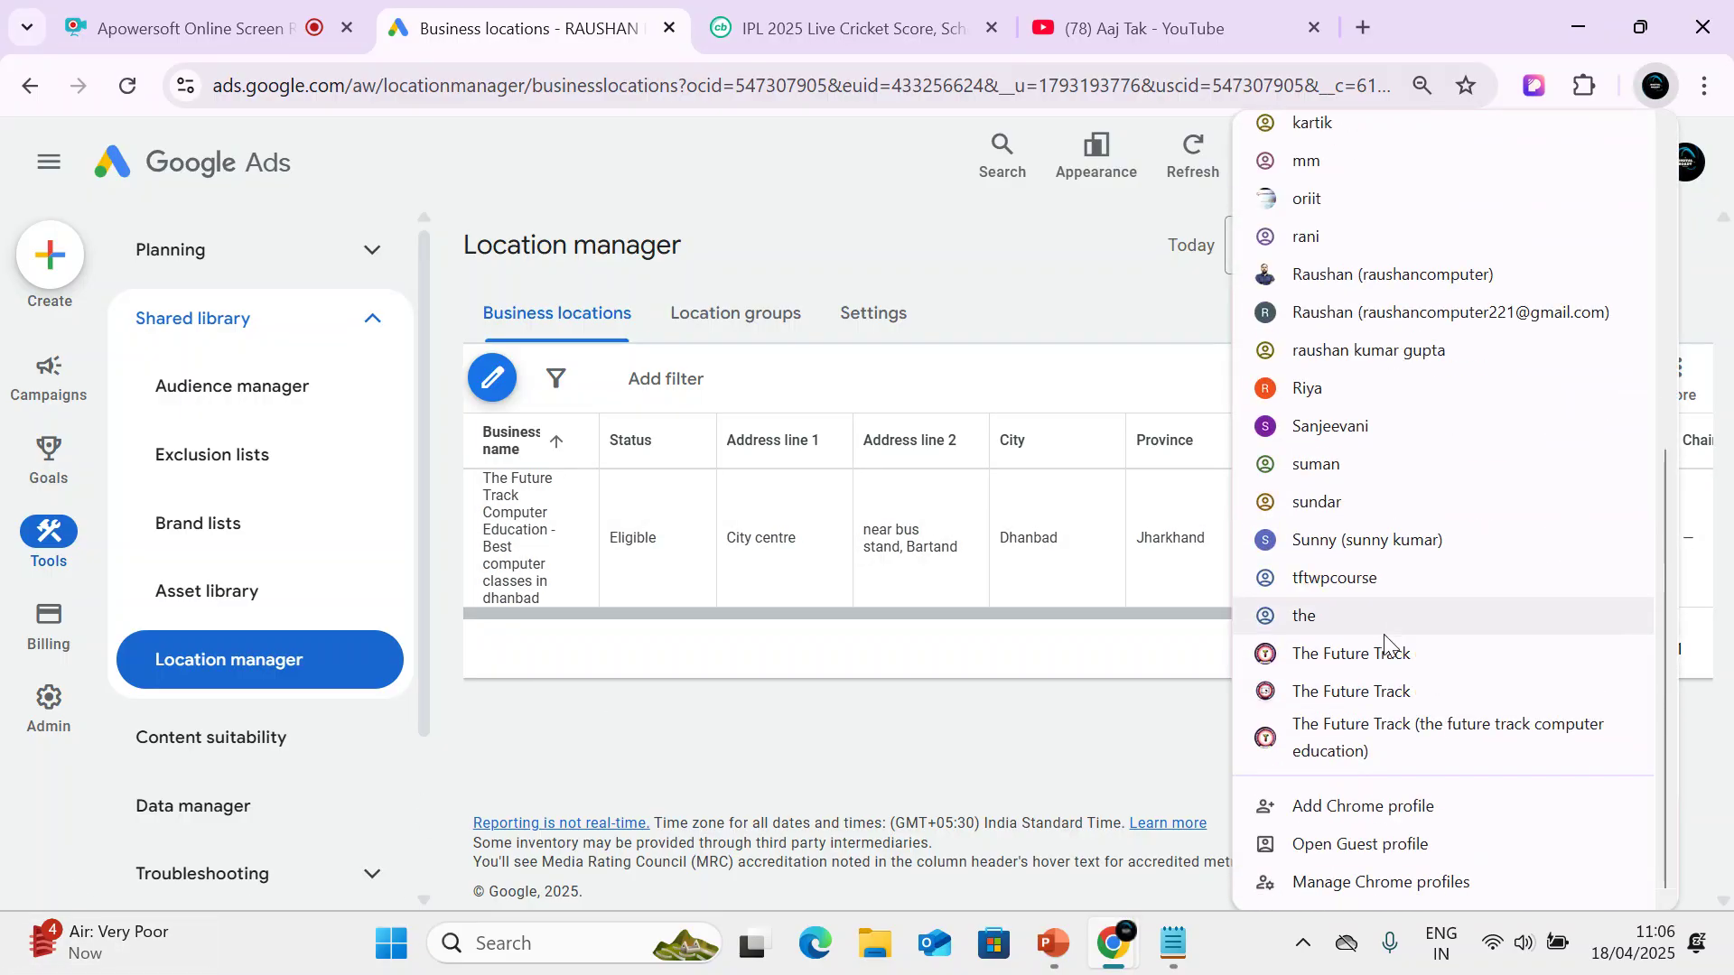
left_click(1361, 592)
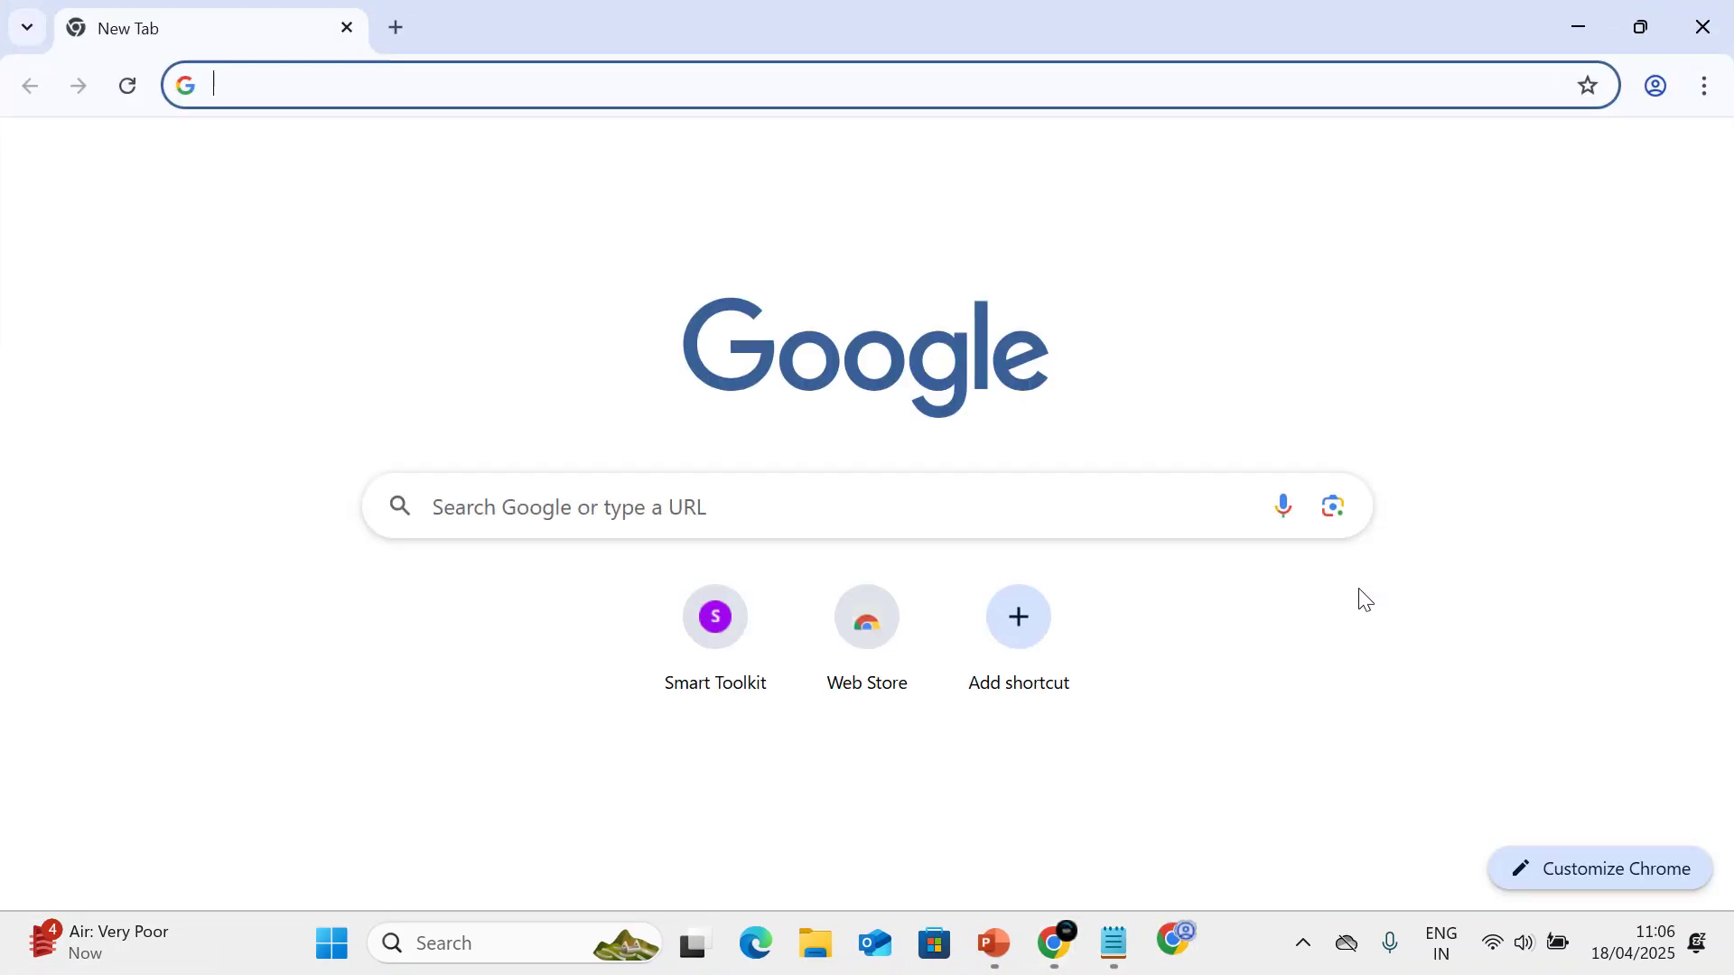
key("ctrl+shift+n")
type("g")
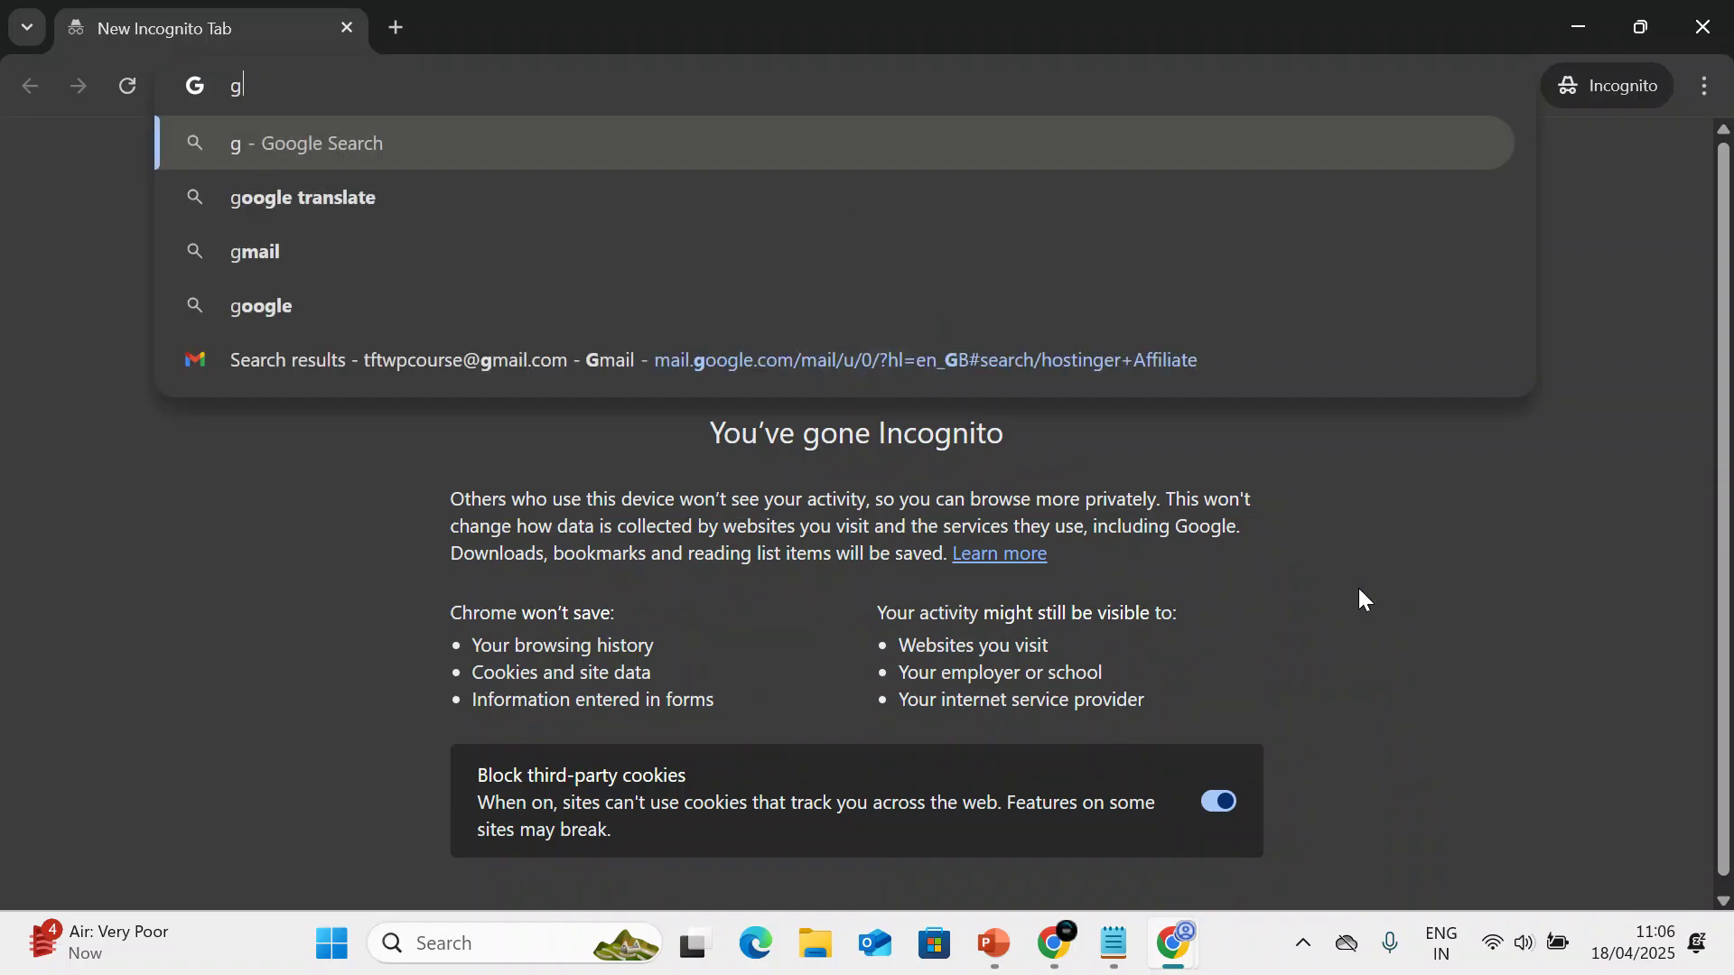
type("oogle")
key("Return")
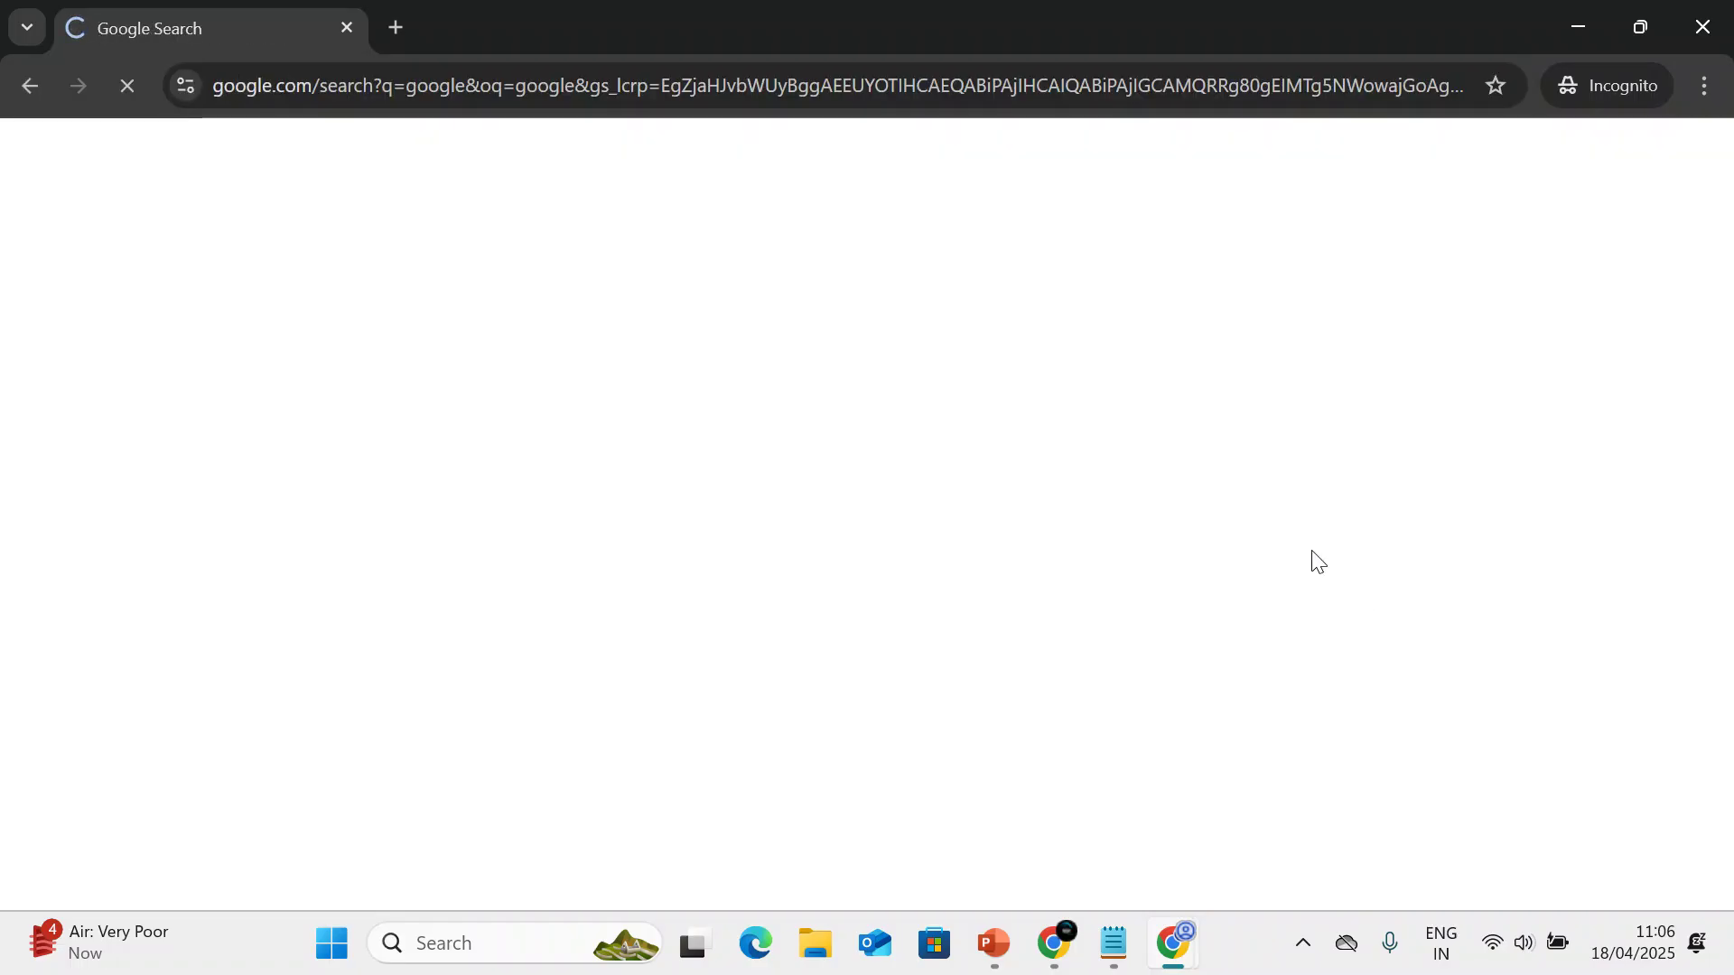
double_click(403, 192)
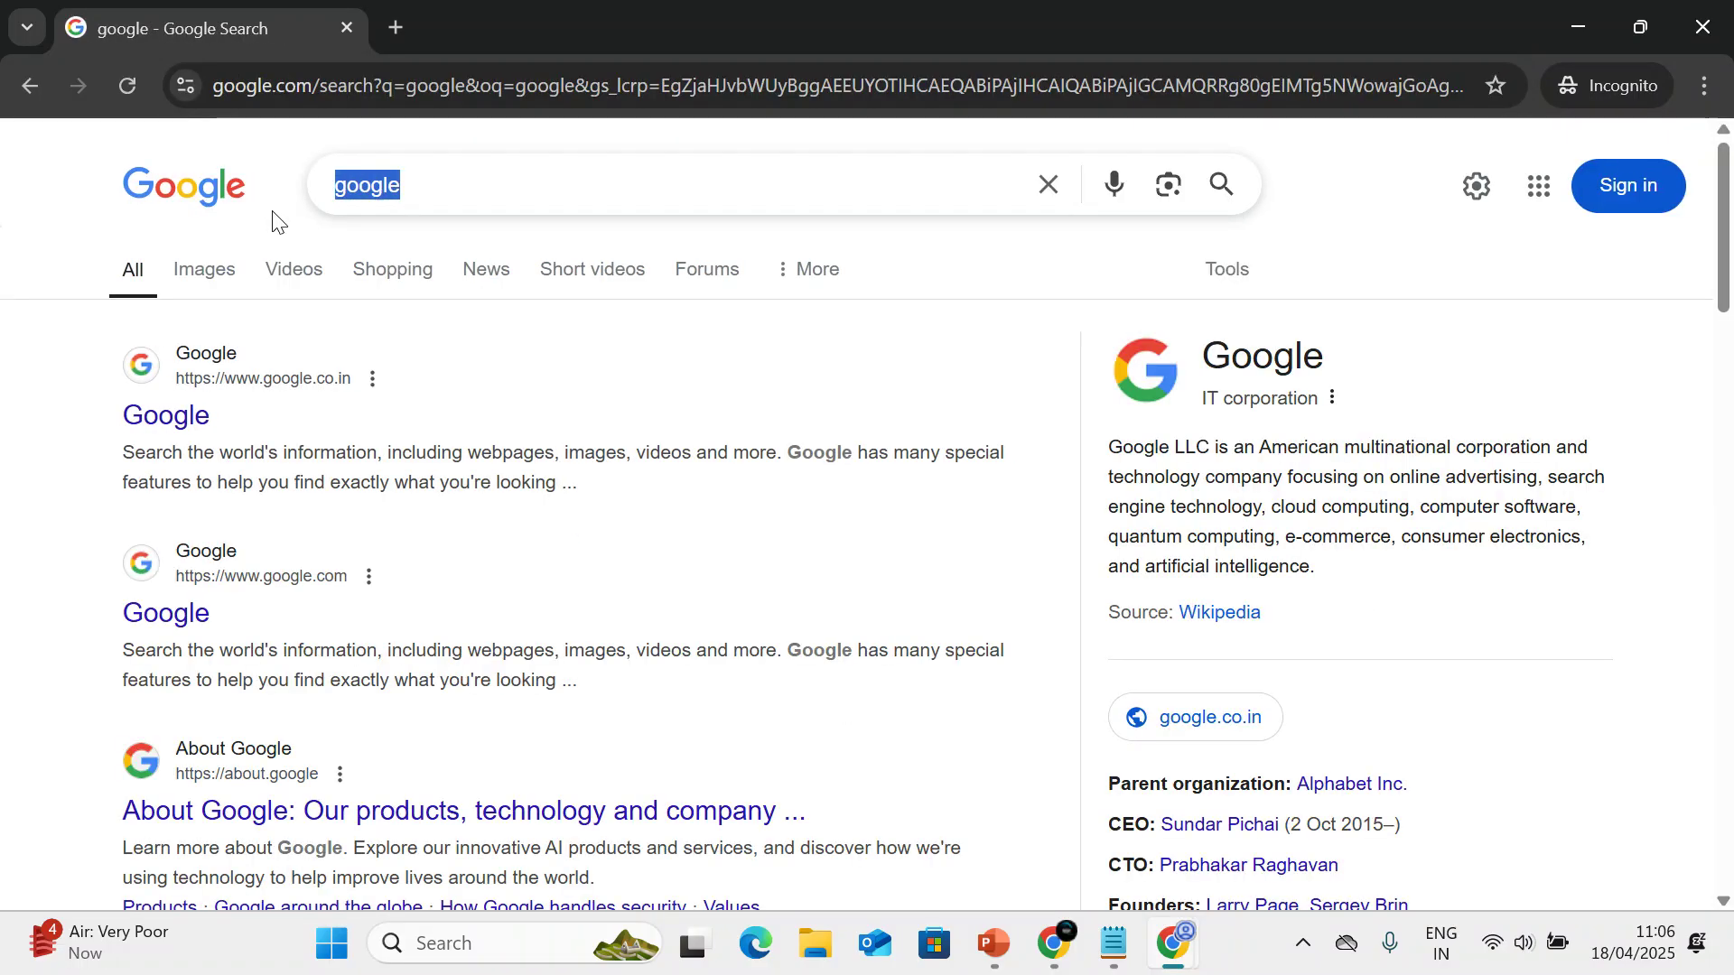
type("su")
key("BackSpace")
key("BackSpace")
type("compute")
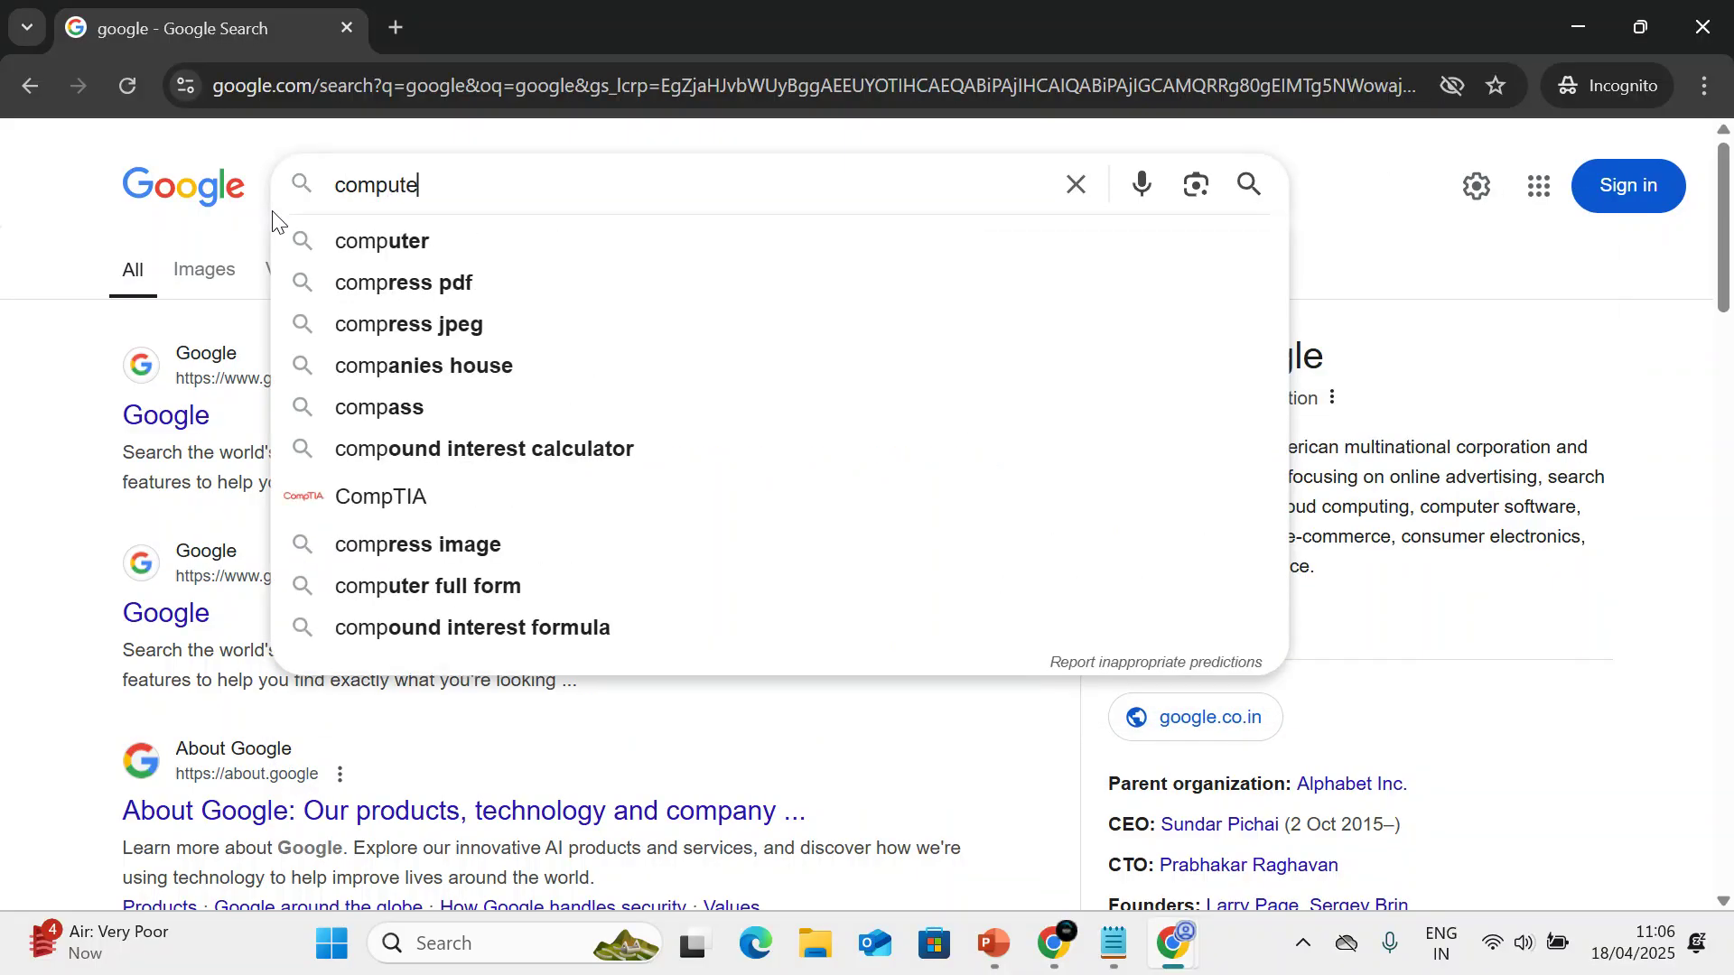
type("r clases")
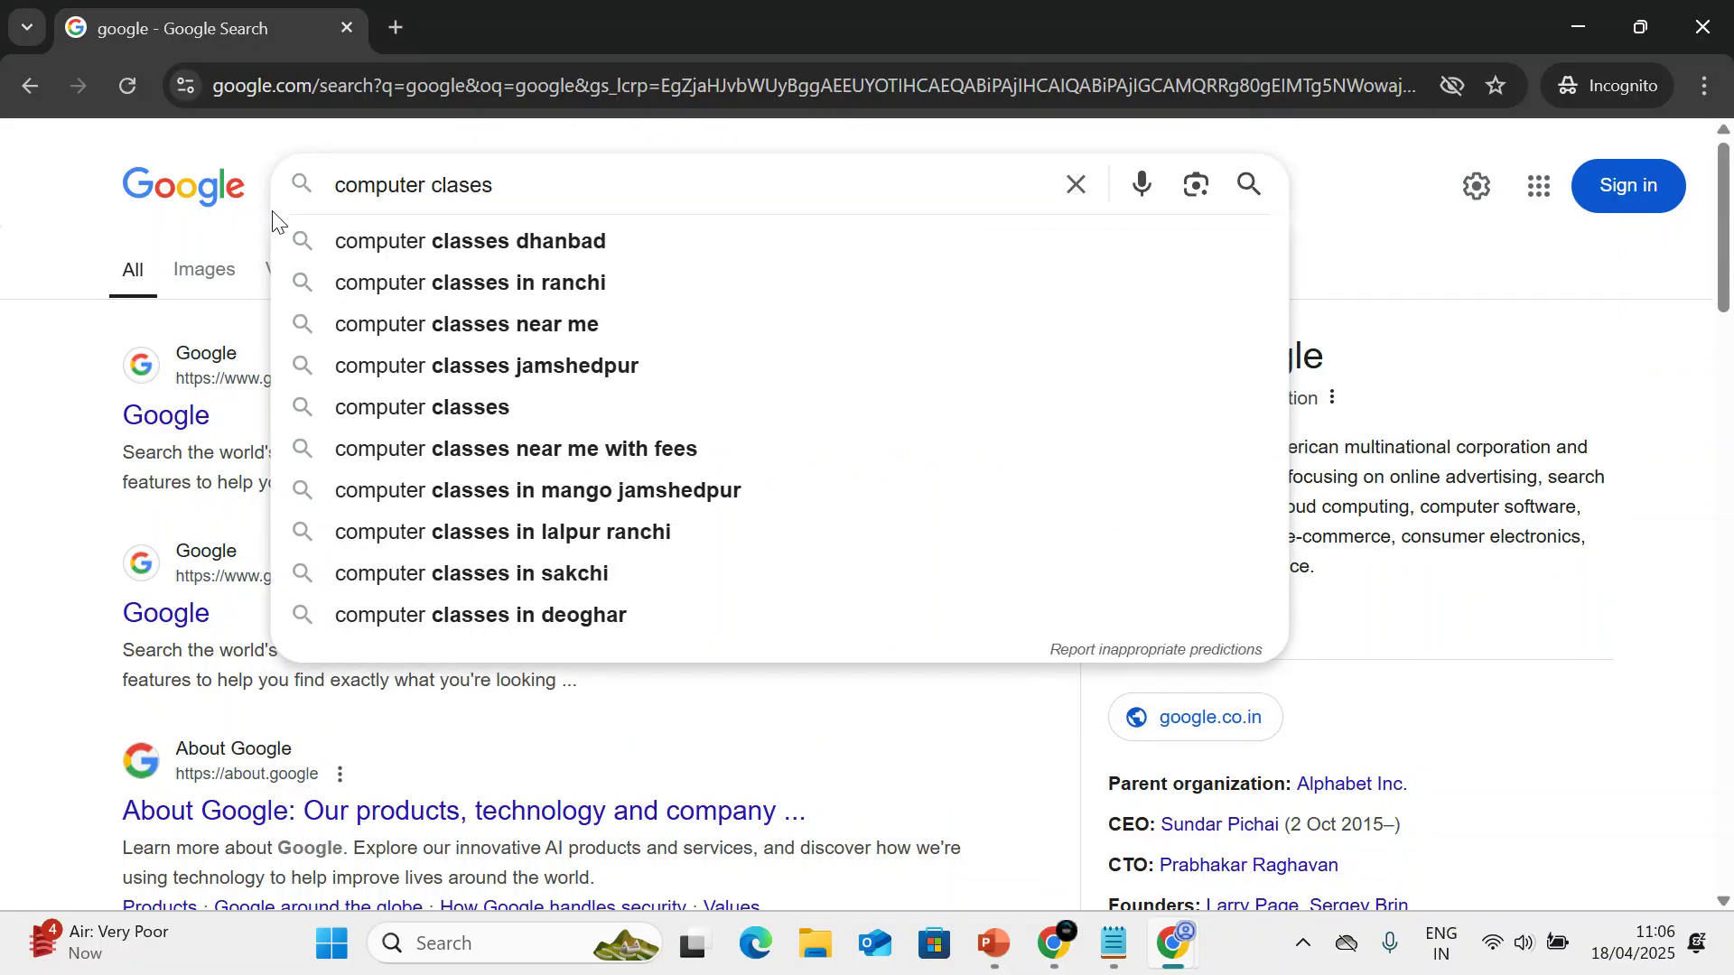
Search Google for "digital marketing course" and highlight the Sponsored label above the first ad in the results.
key("ctrl+a")
type("digital ")
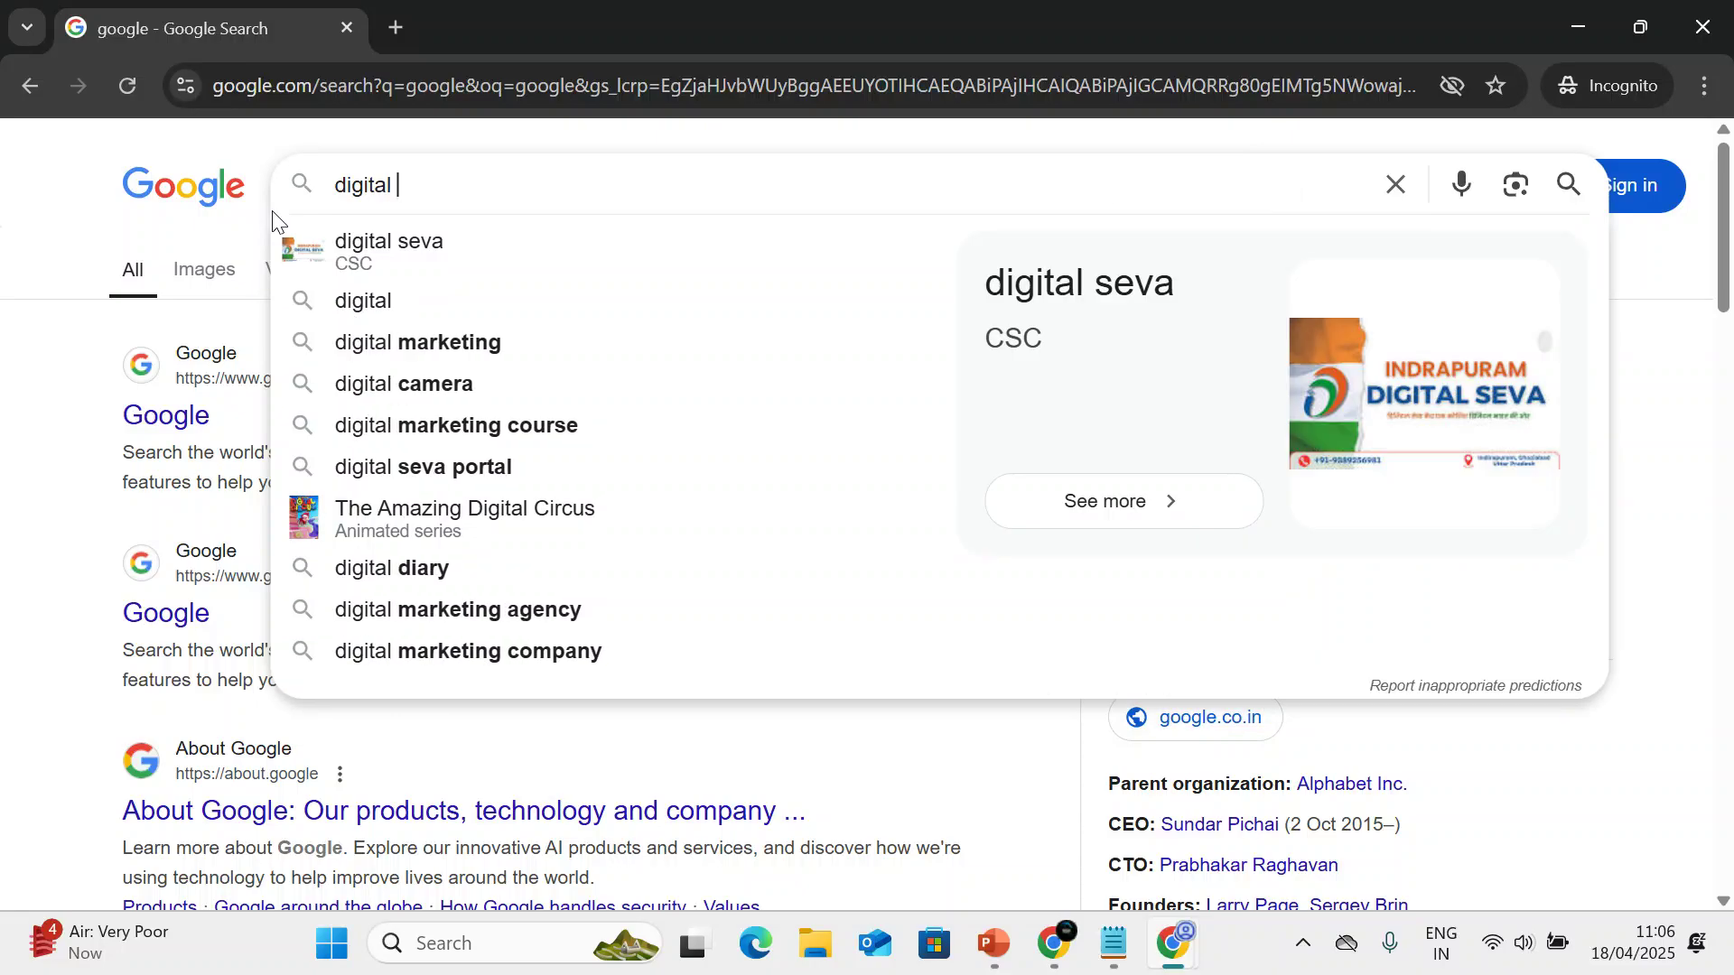
type("markting couorse")
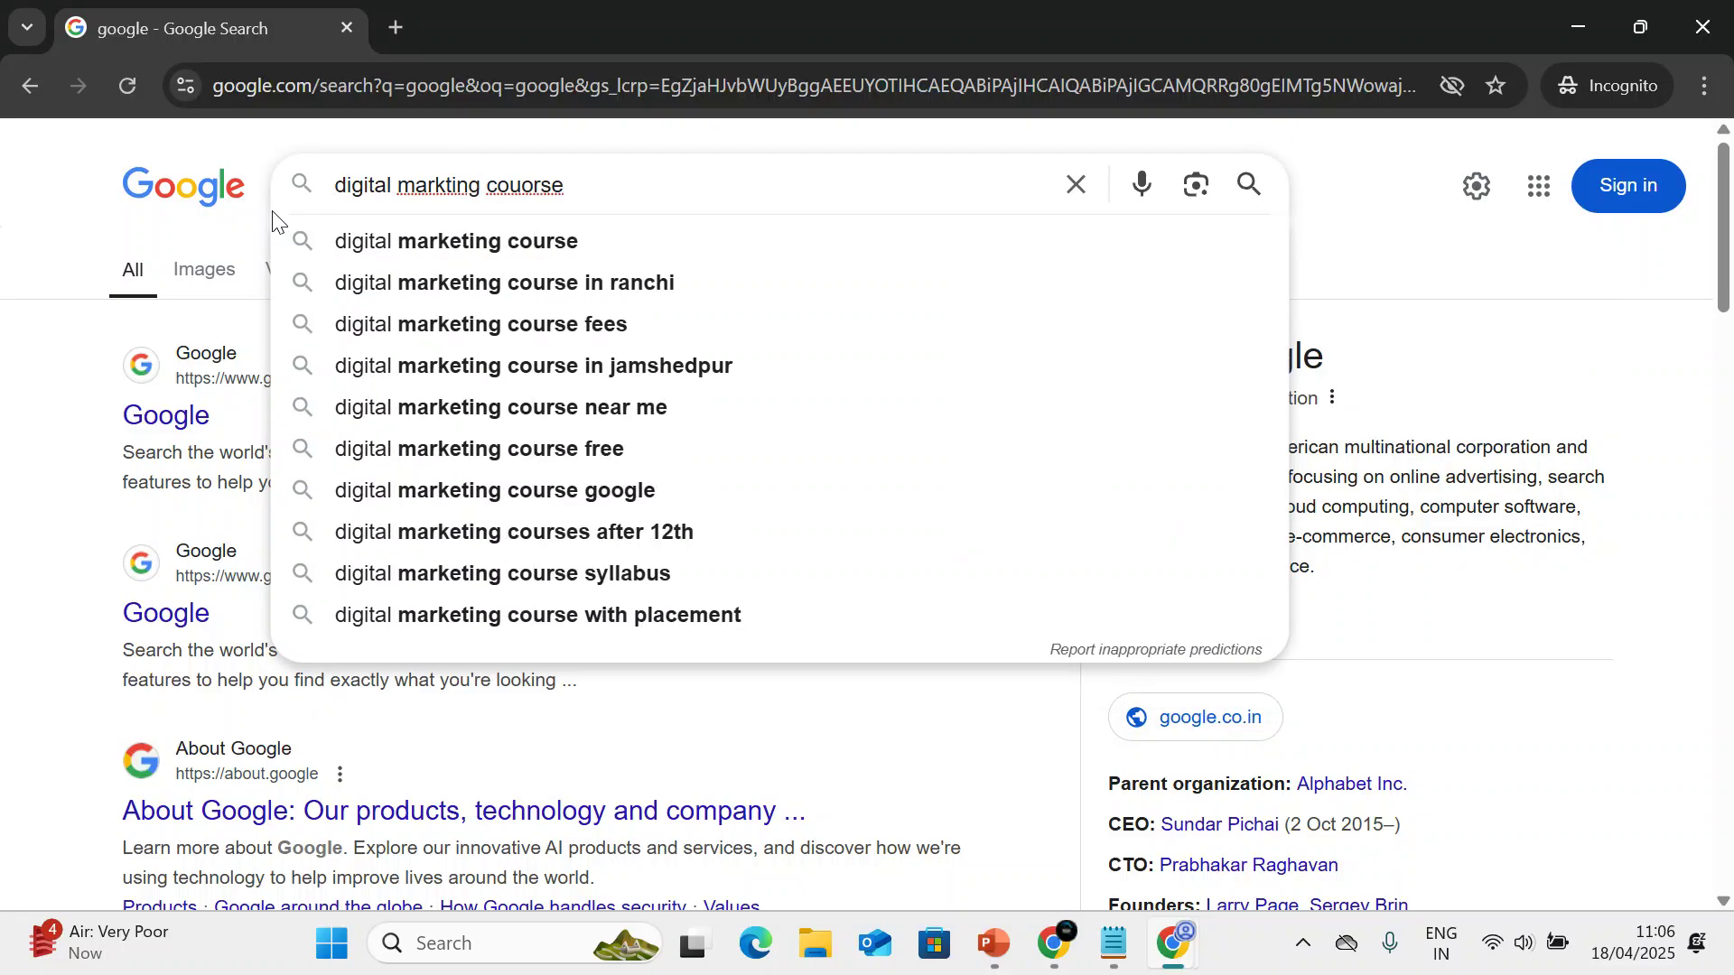
key("Down")
key("Return")
scroll(388, 433, "down", 5)
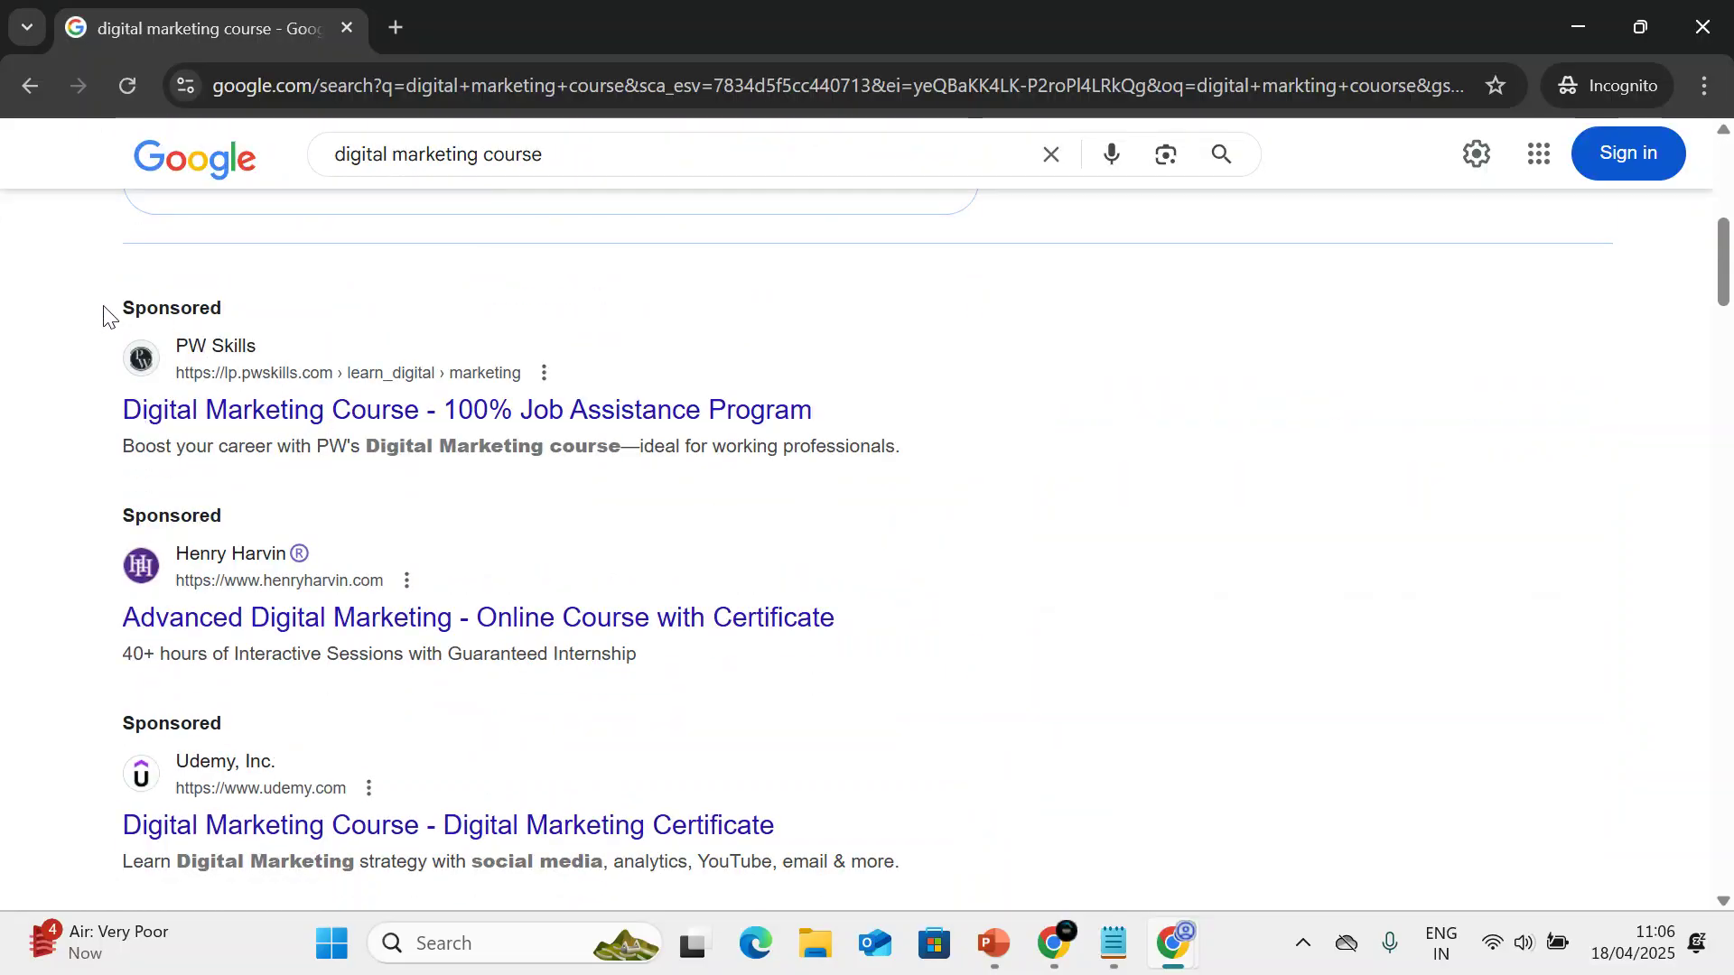
left_click_drag(102, 311, 268, 301)
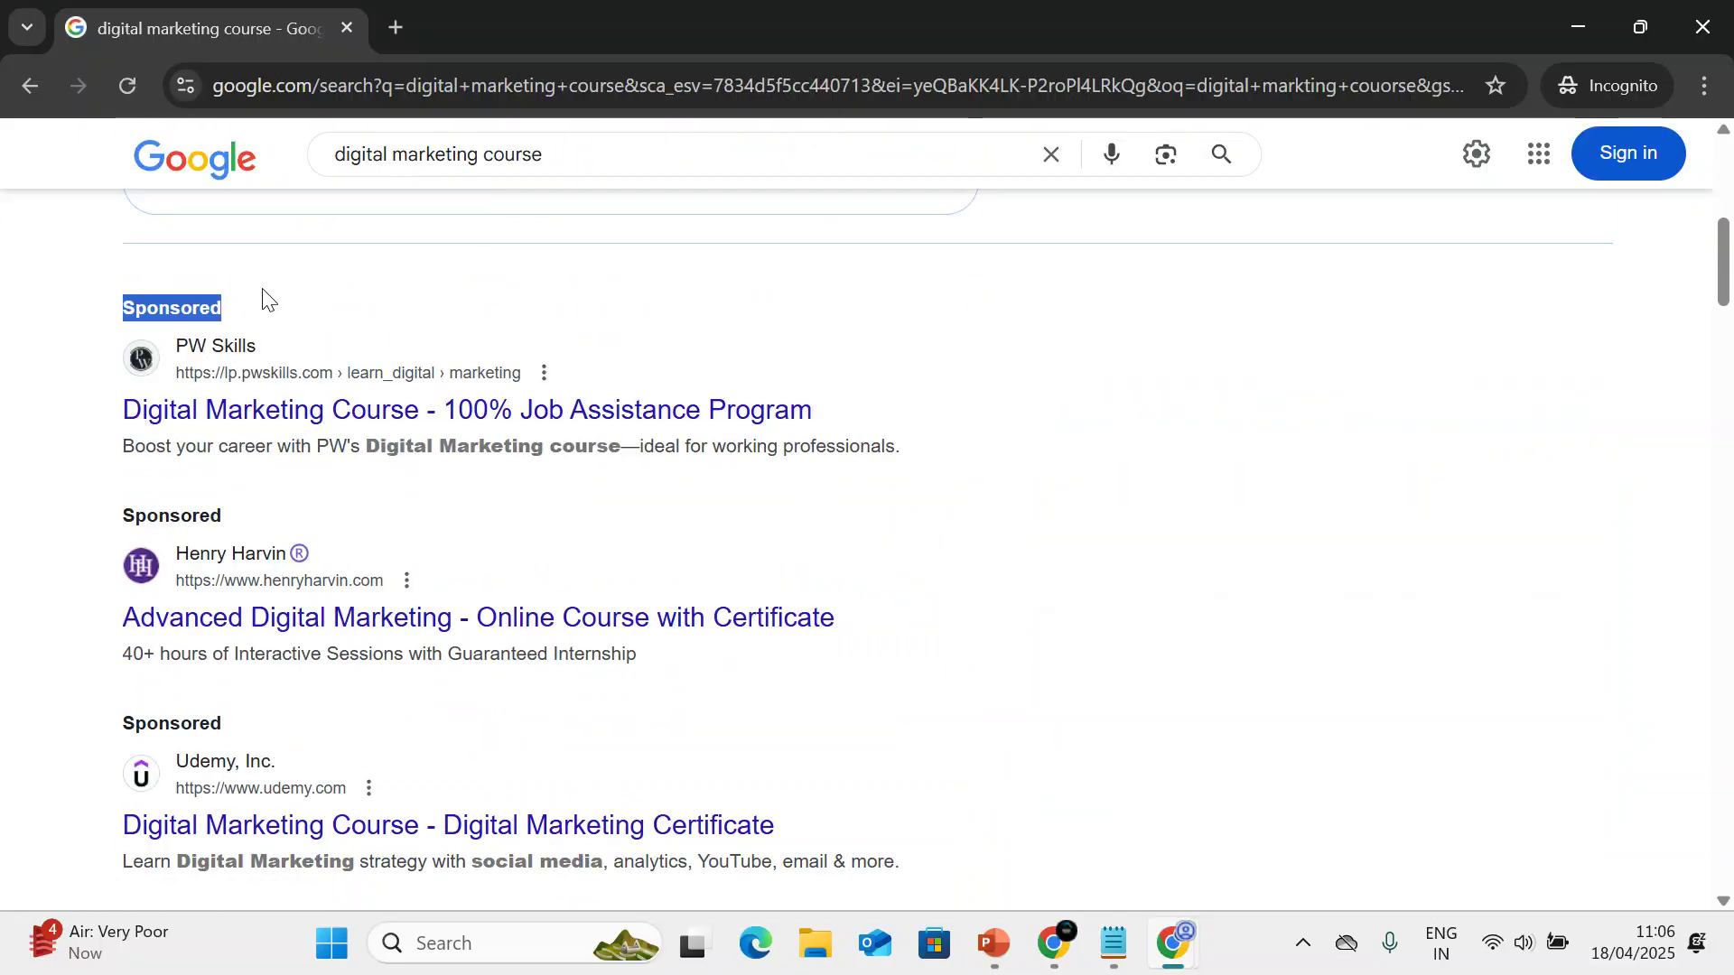
Search Google for "digital marketing course in dhanbad" in the incognito window.
left_click(619, 150)
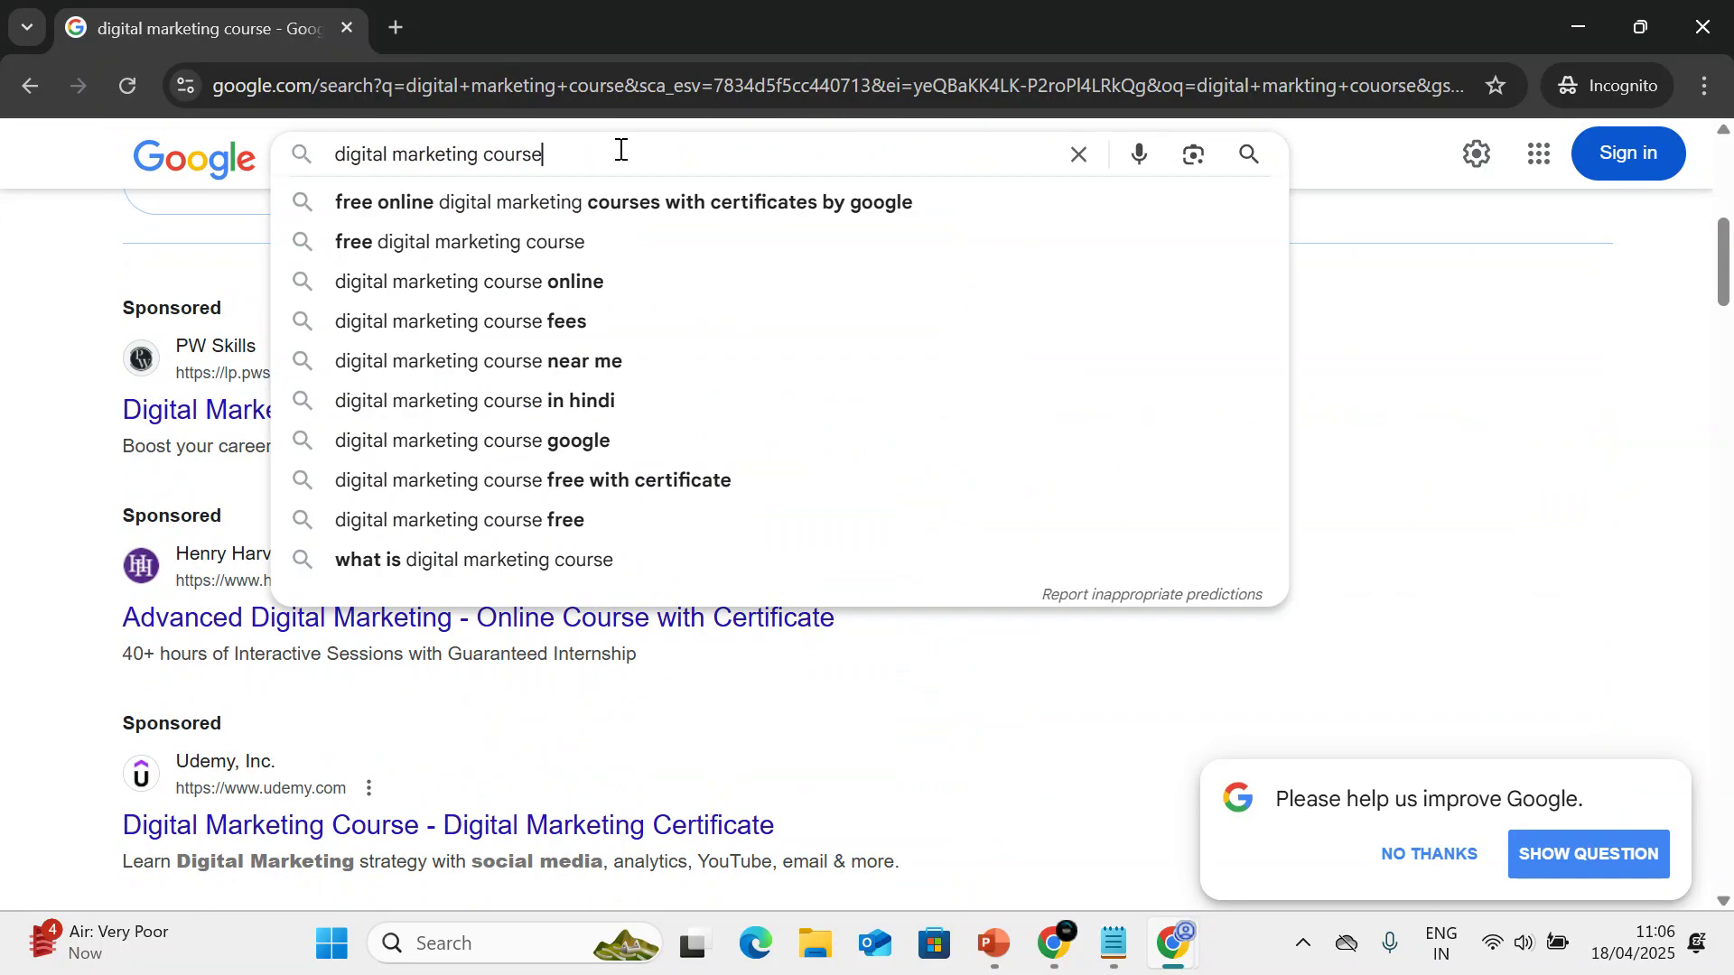
key("ctrl+a")
type("diggit")
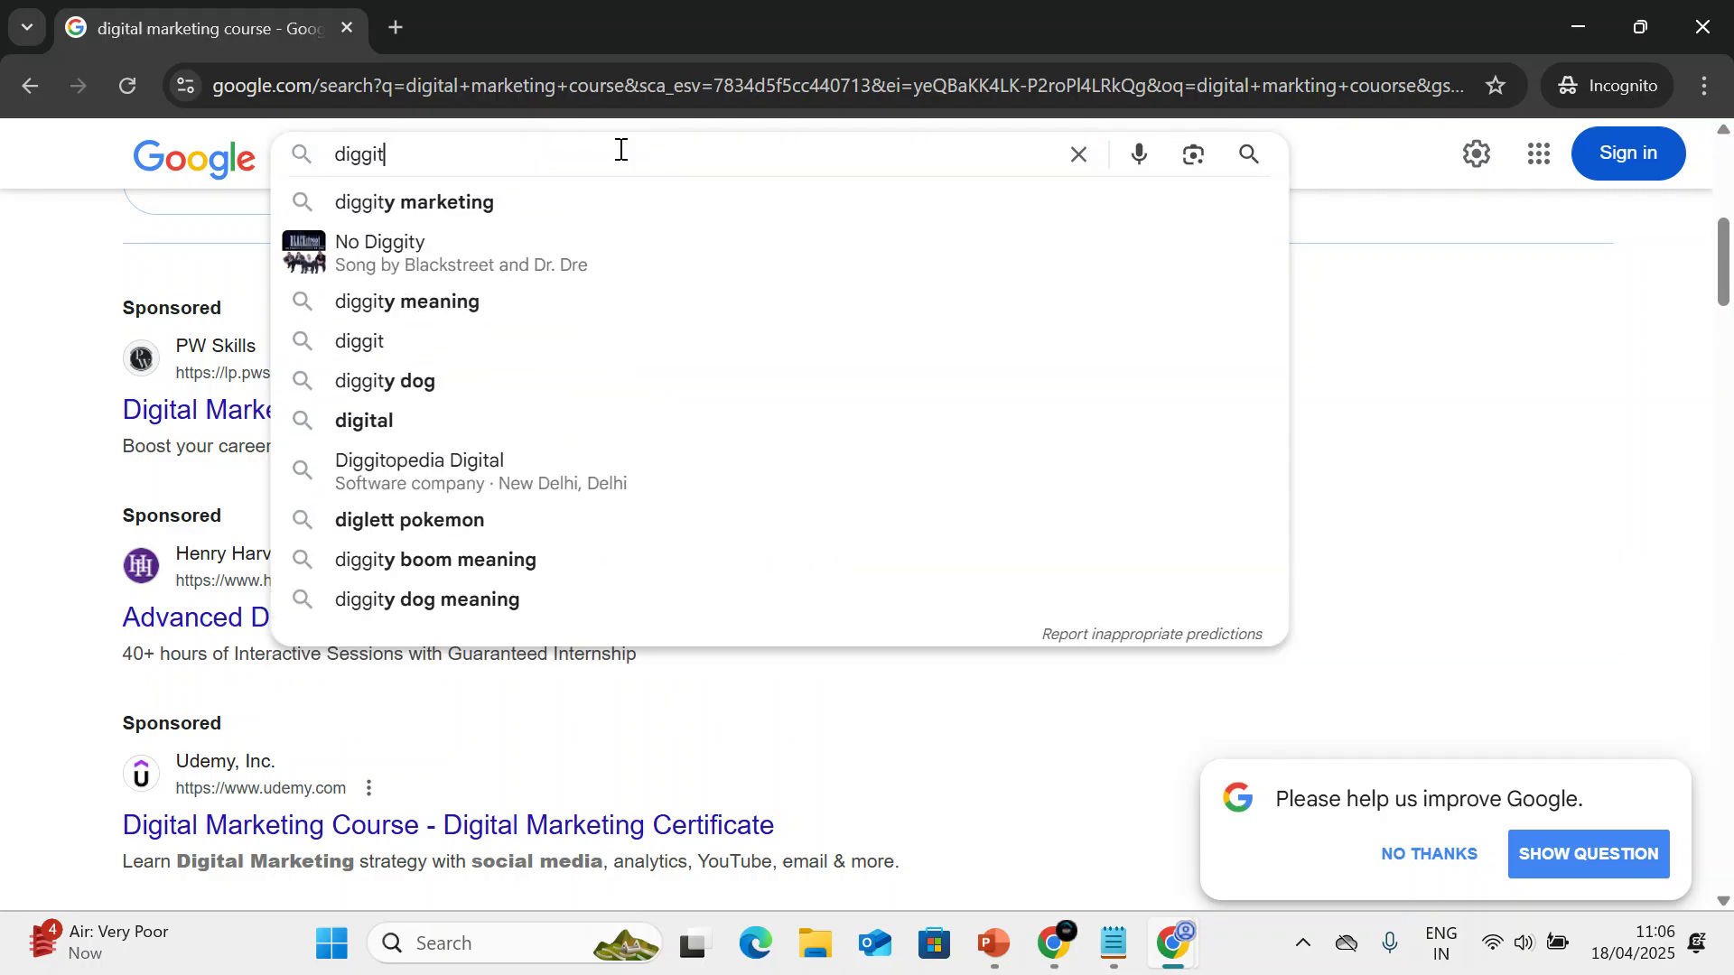
key("BackSpace")
key("BackSpace")
key("BackSpace")
key("BackSpace")
key("BackSpace")
type("igit")
key("Down")
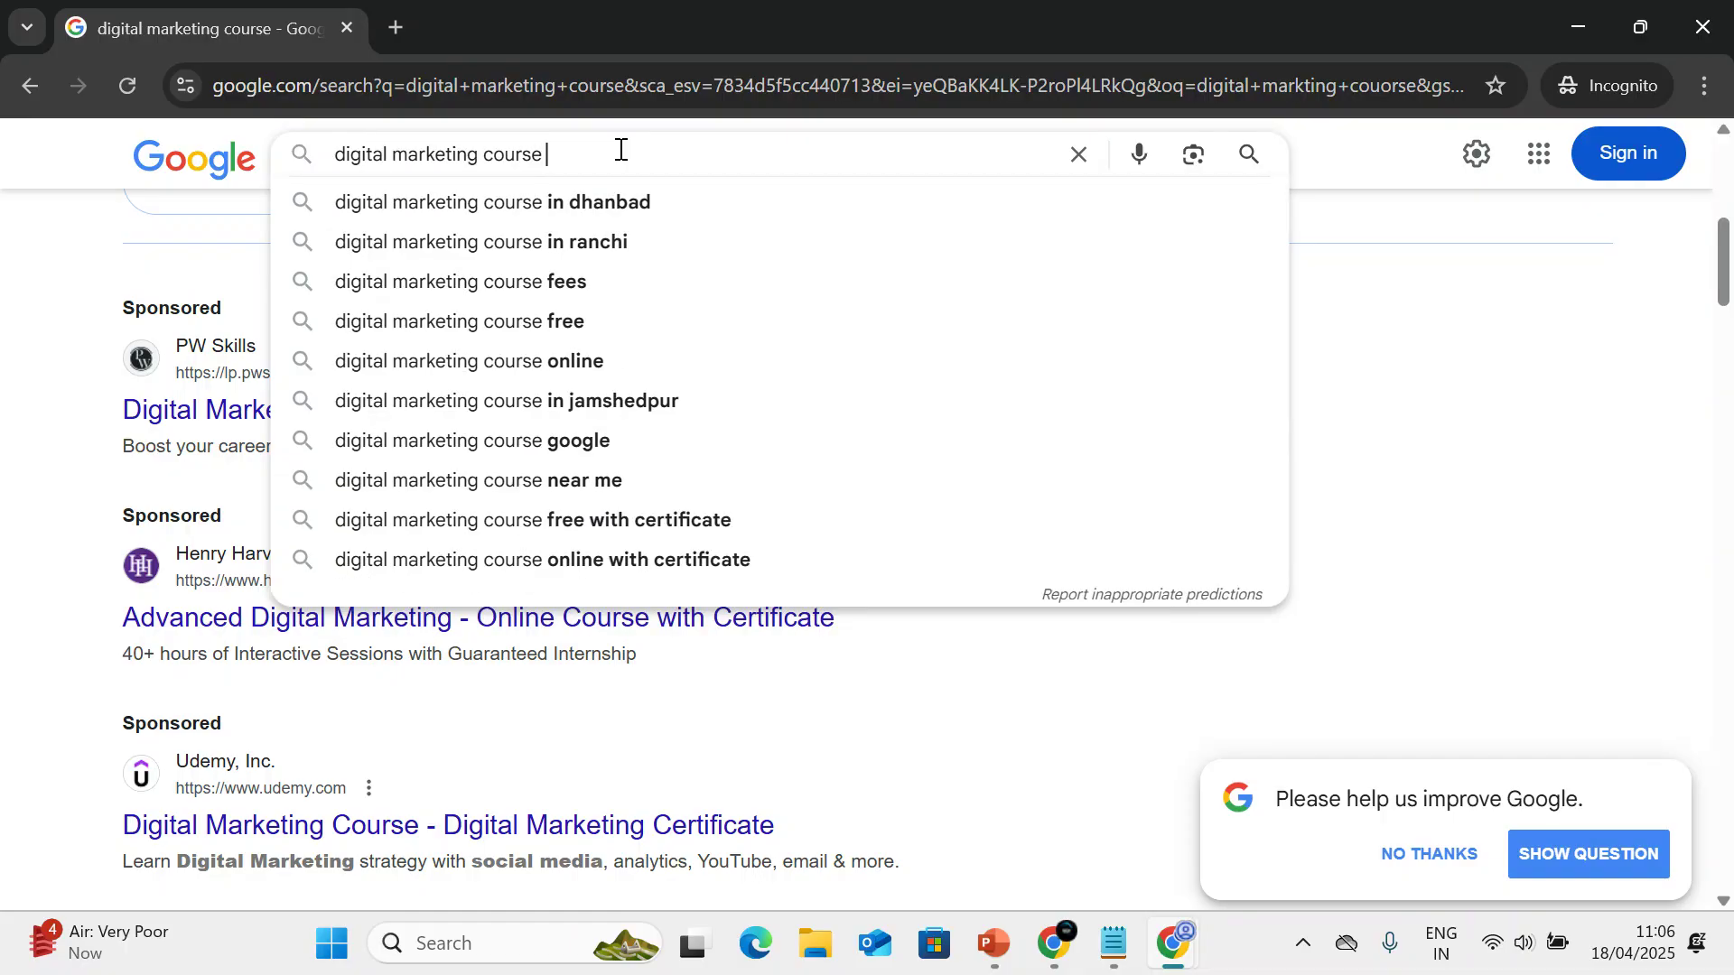
key("Down")
key("Return")
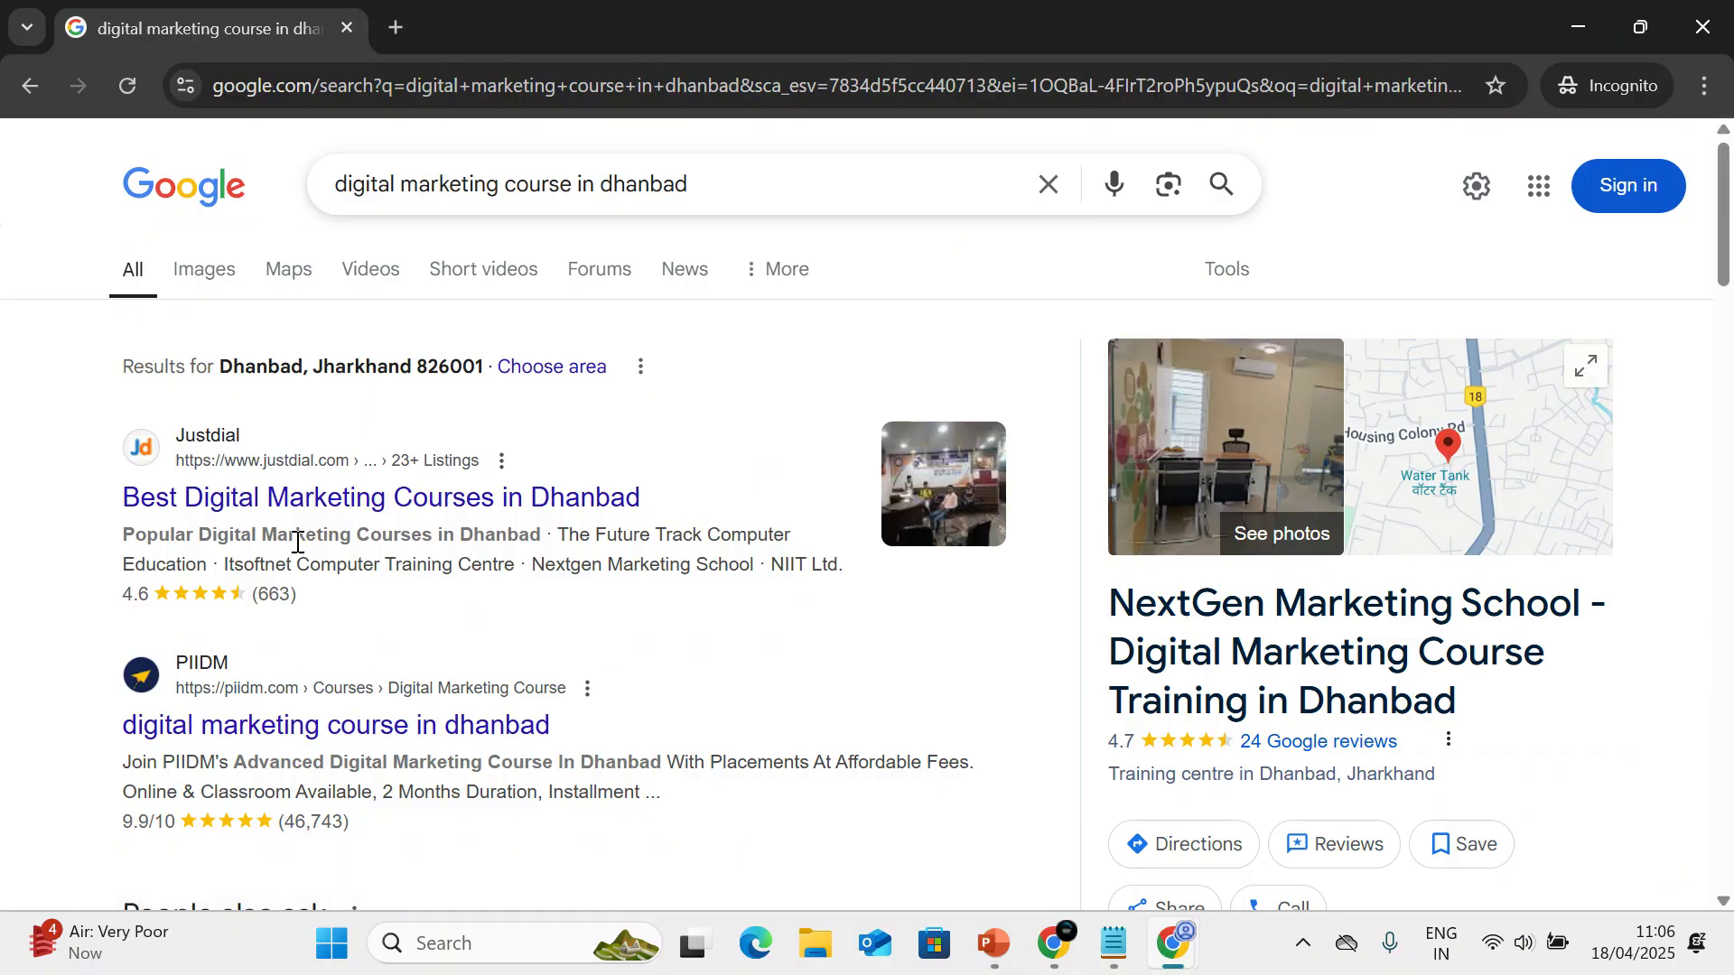
Look through the results and open Justdial's "Best Digital Marketing Courses in Dhanbad" listing, selecting its web address.
scroll(297, 542, "down", 10)
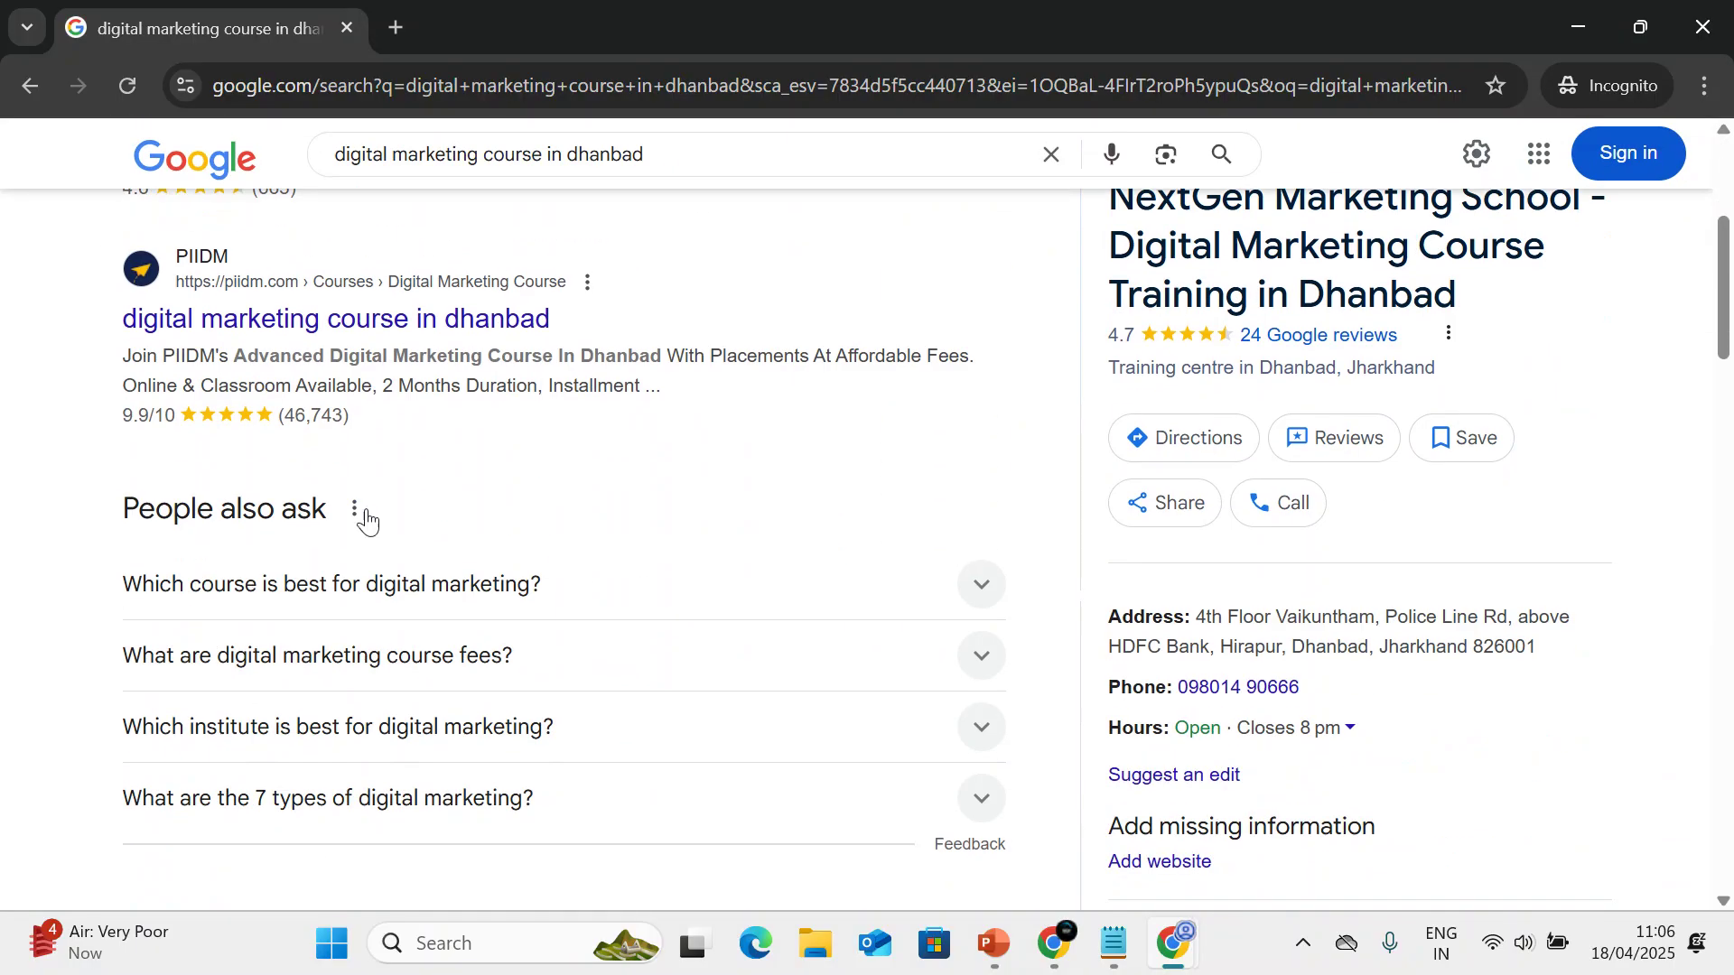
scroll(507, 459, "up", 6)
scroll(256, 437, "up", 4)
left_click(237, 494)
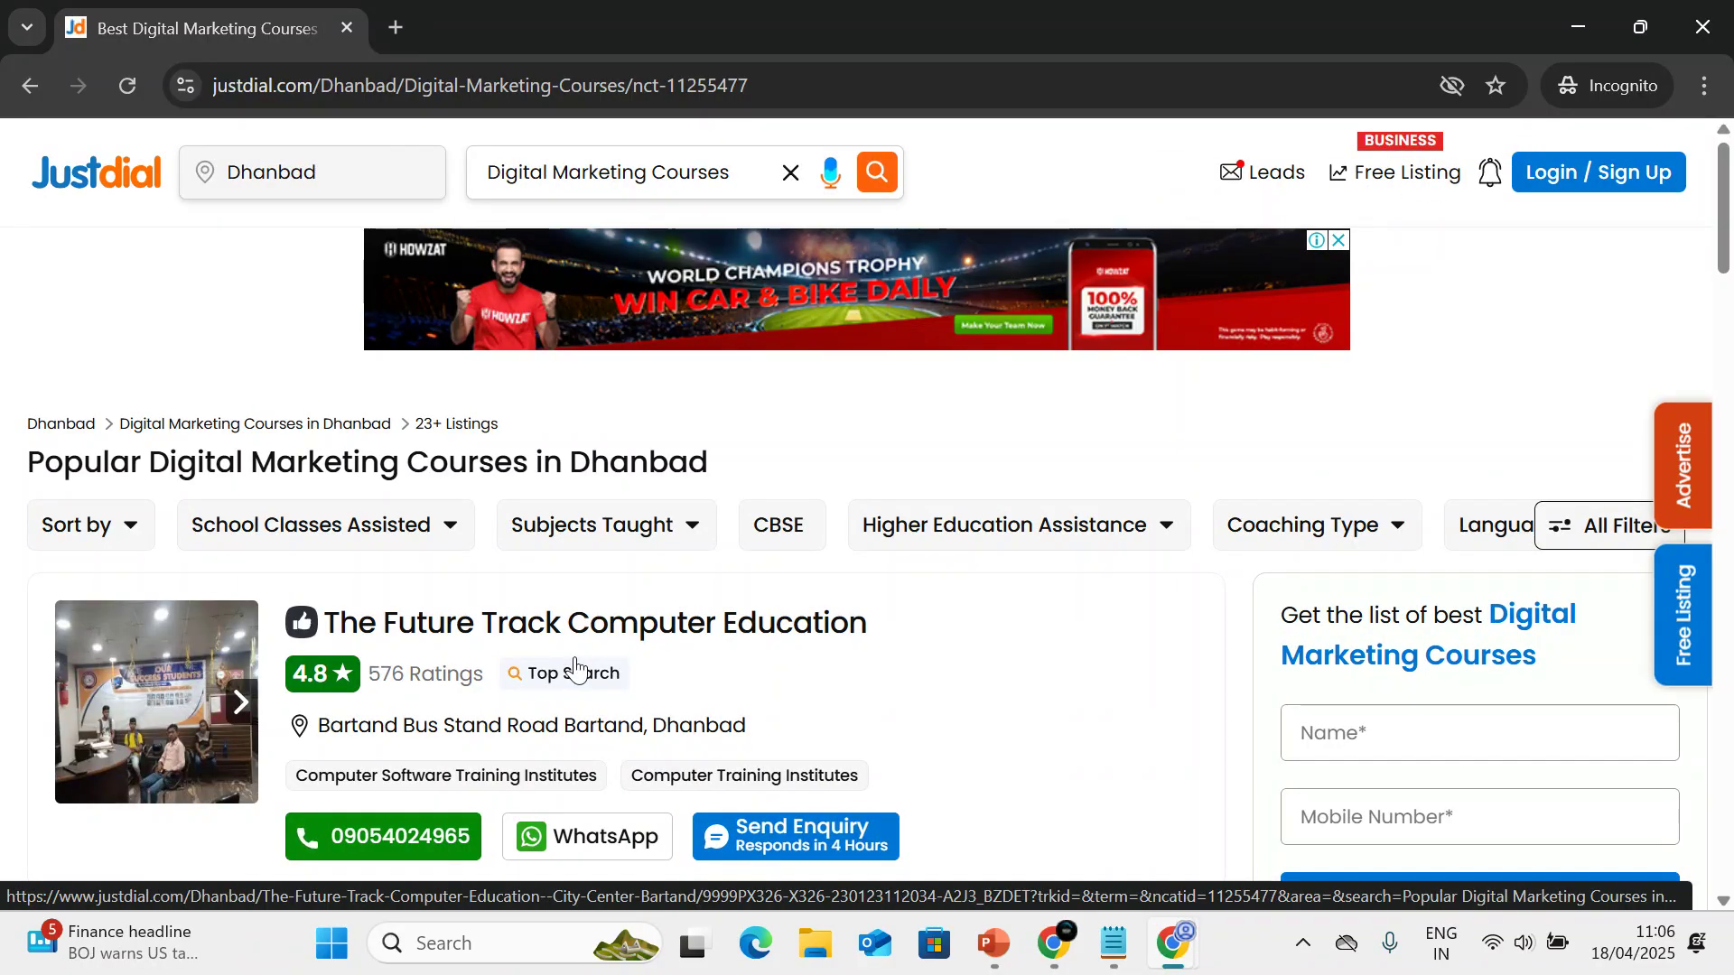
left_click(479, 86)
Switch to the regular Chrome window with the new tab and search Google Images for "google map ads".
key("alt+Tab")
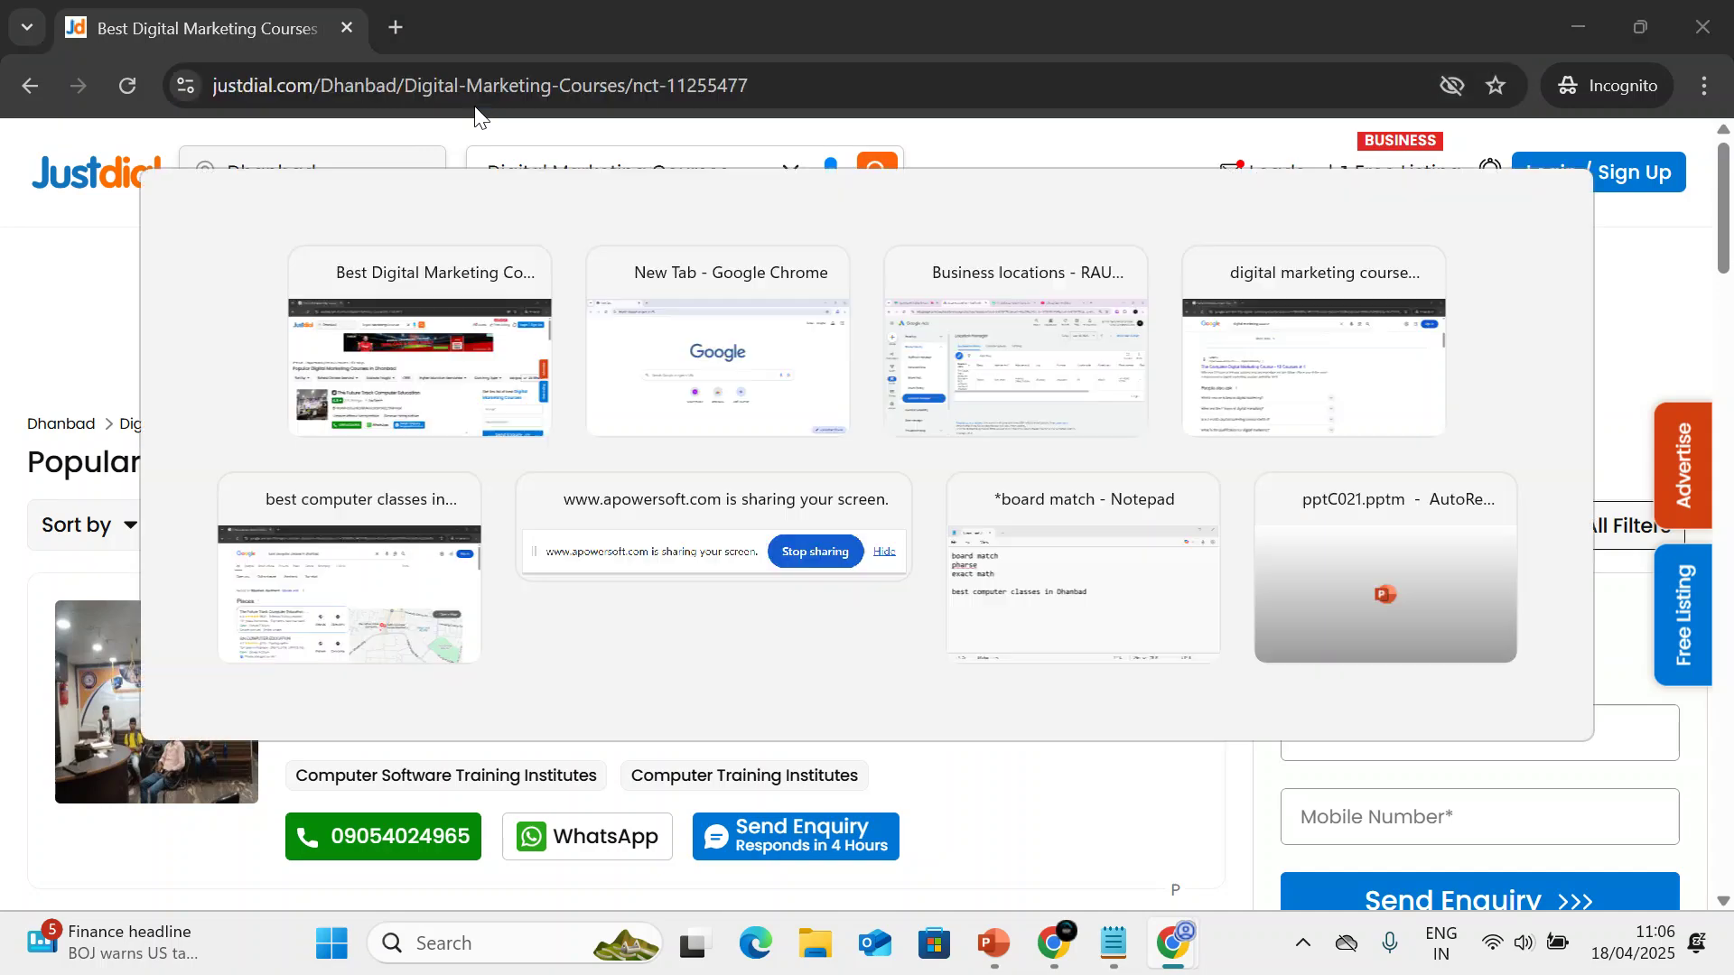
left_click(526, 522)
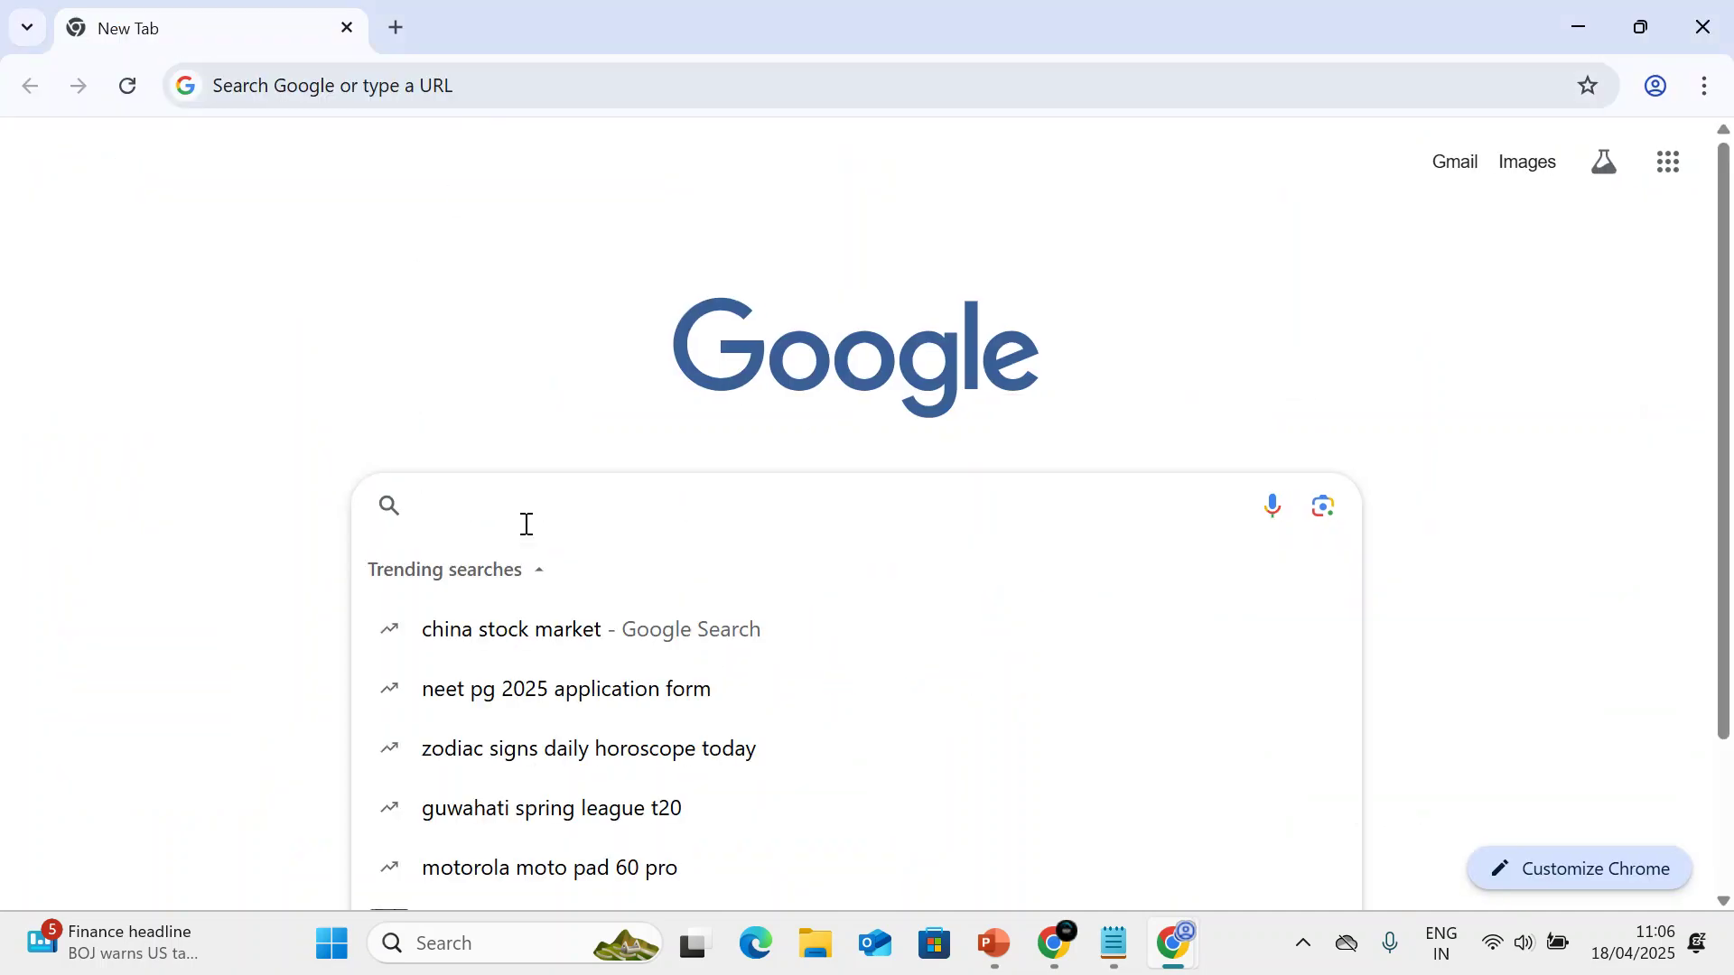
type("googl map ads")
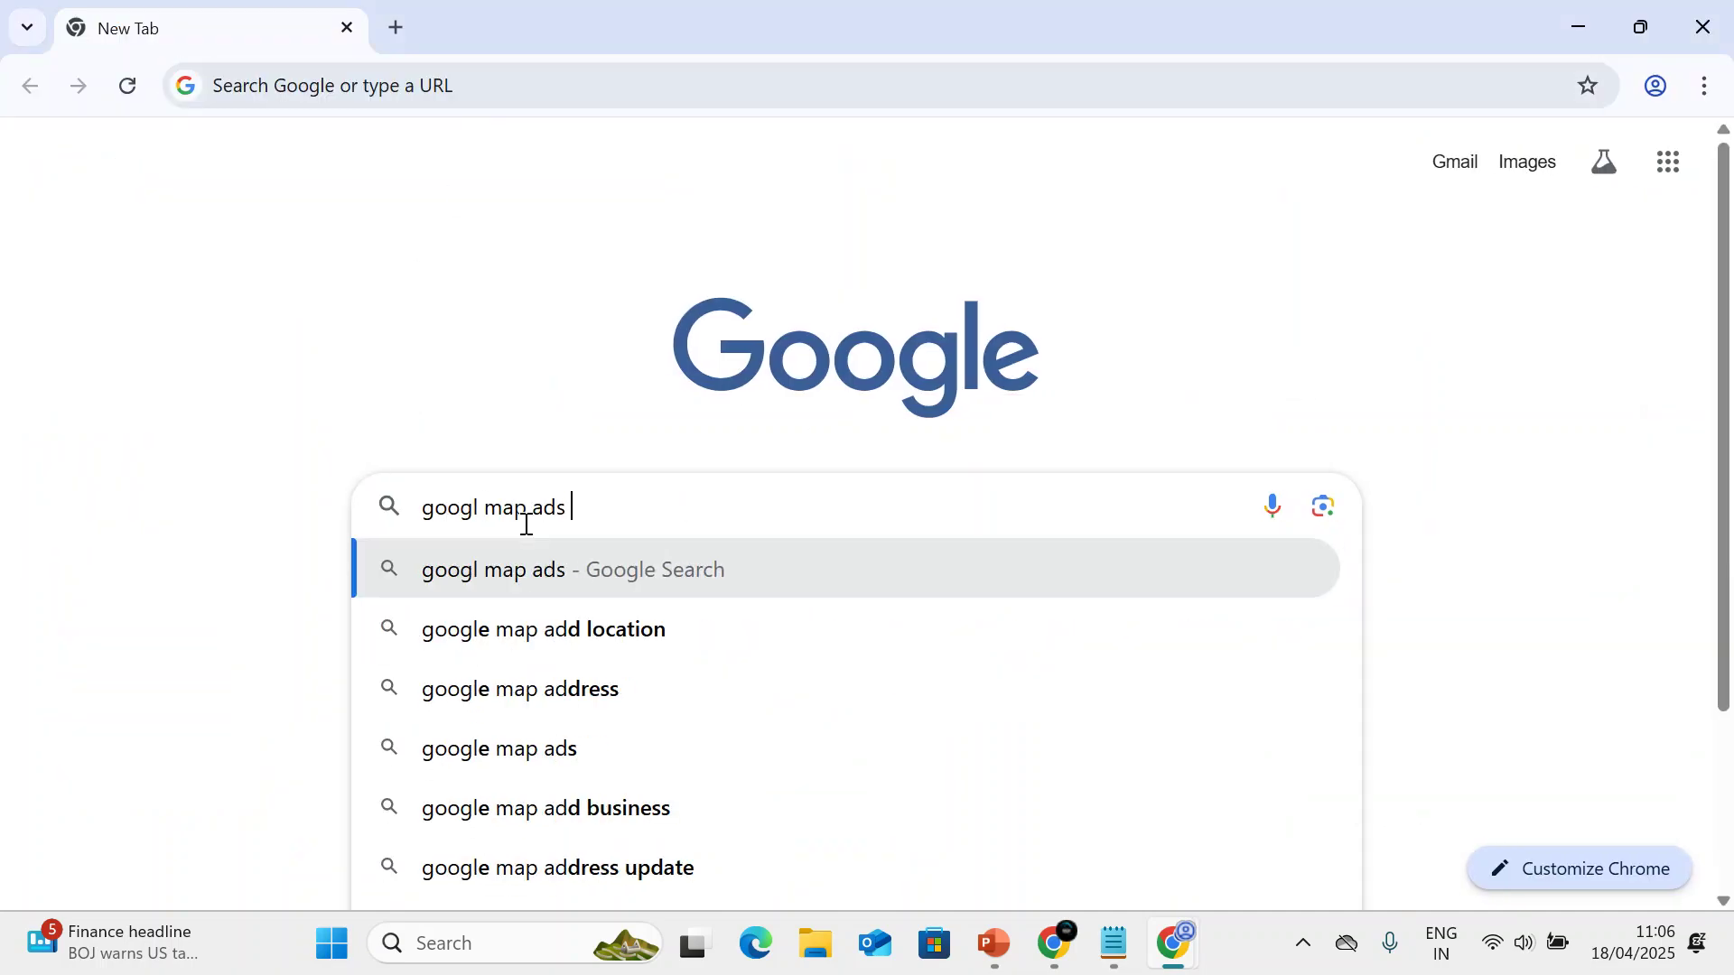
key("Return")
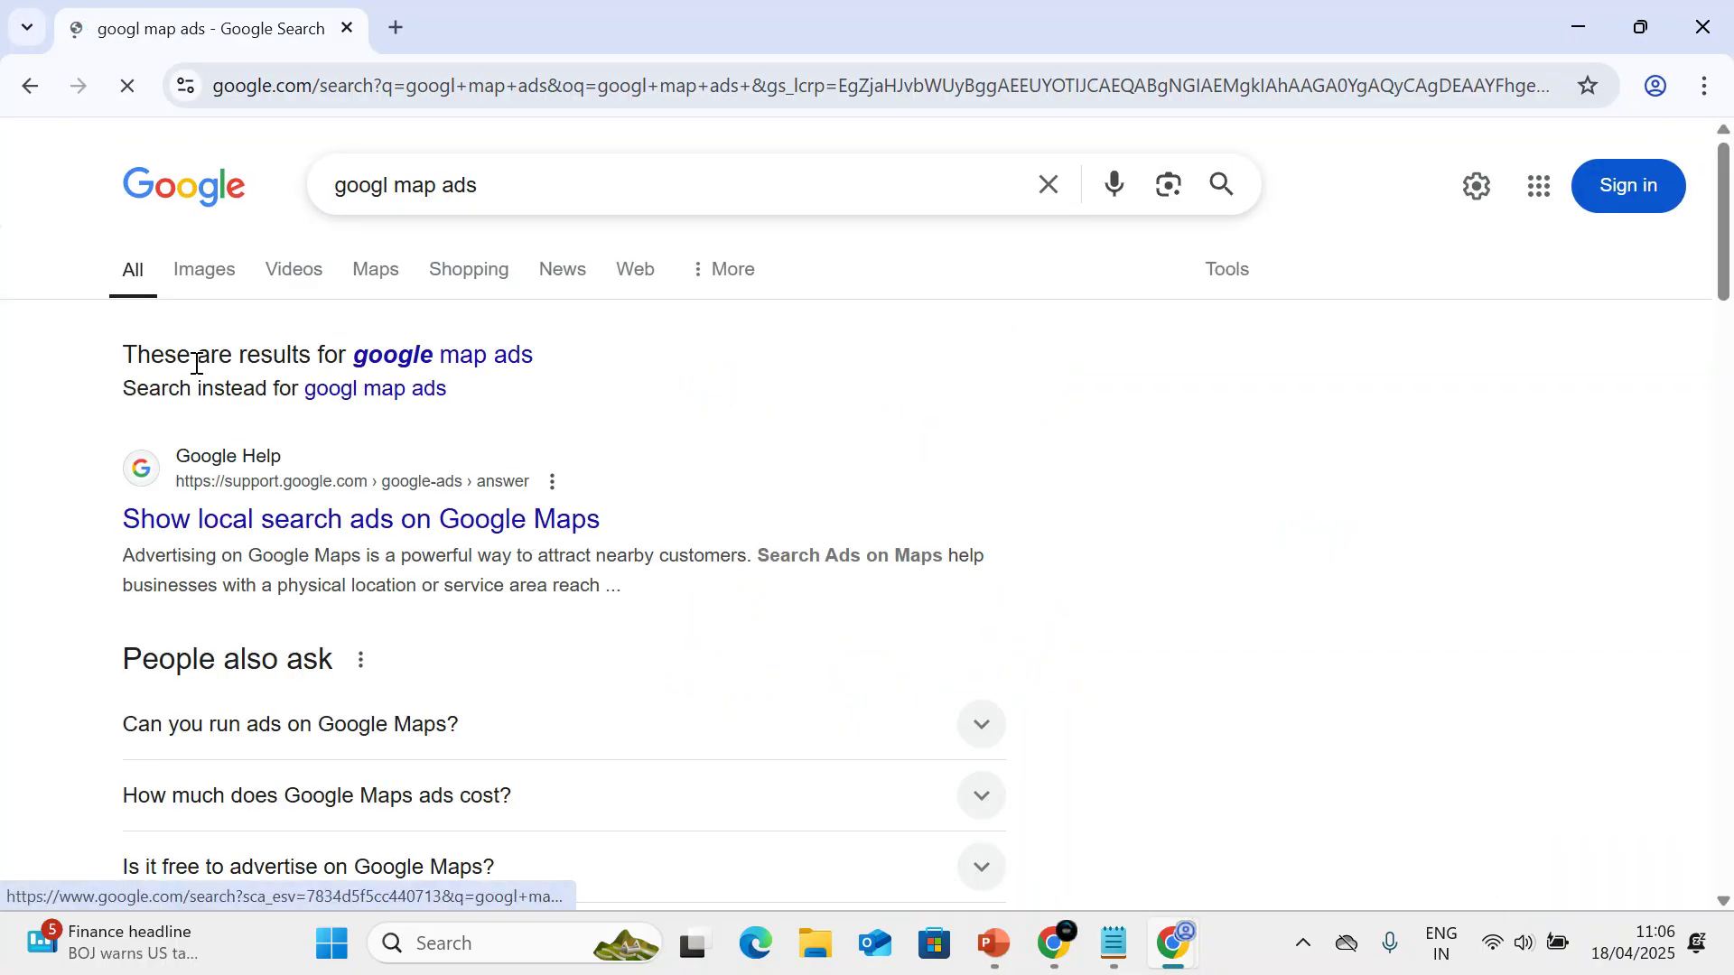
triple_click(378, 195)
type("go")
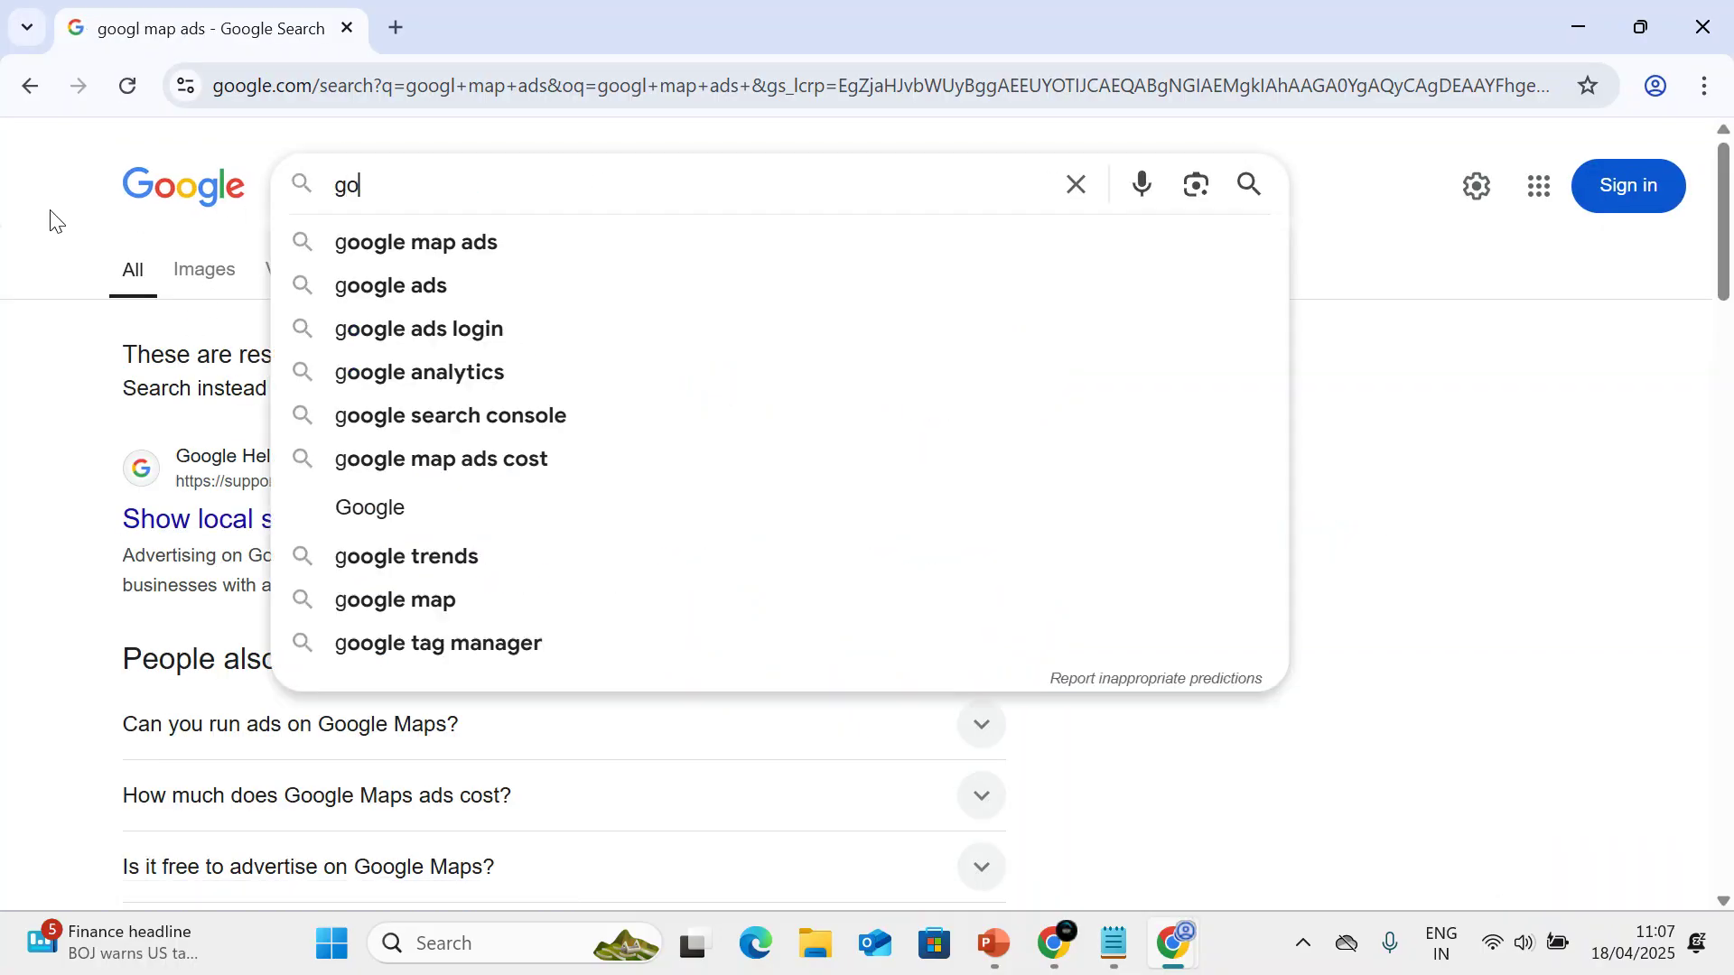
type("ogle map ads")
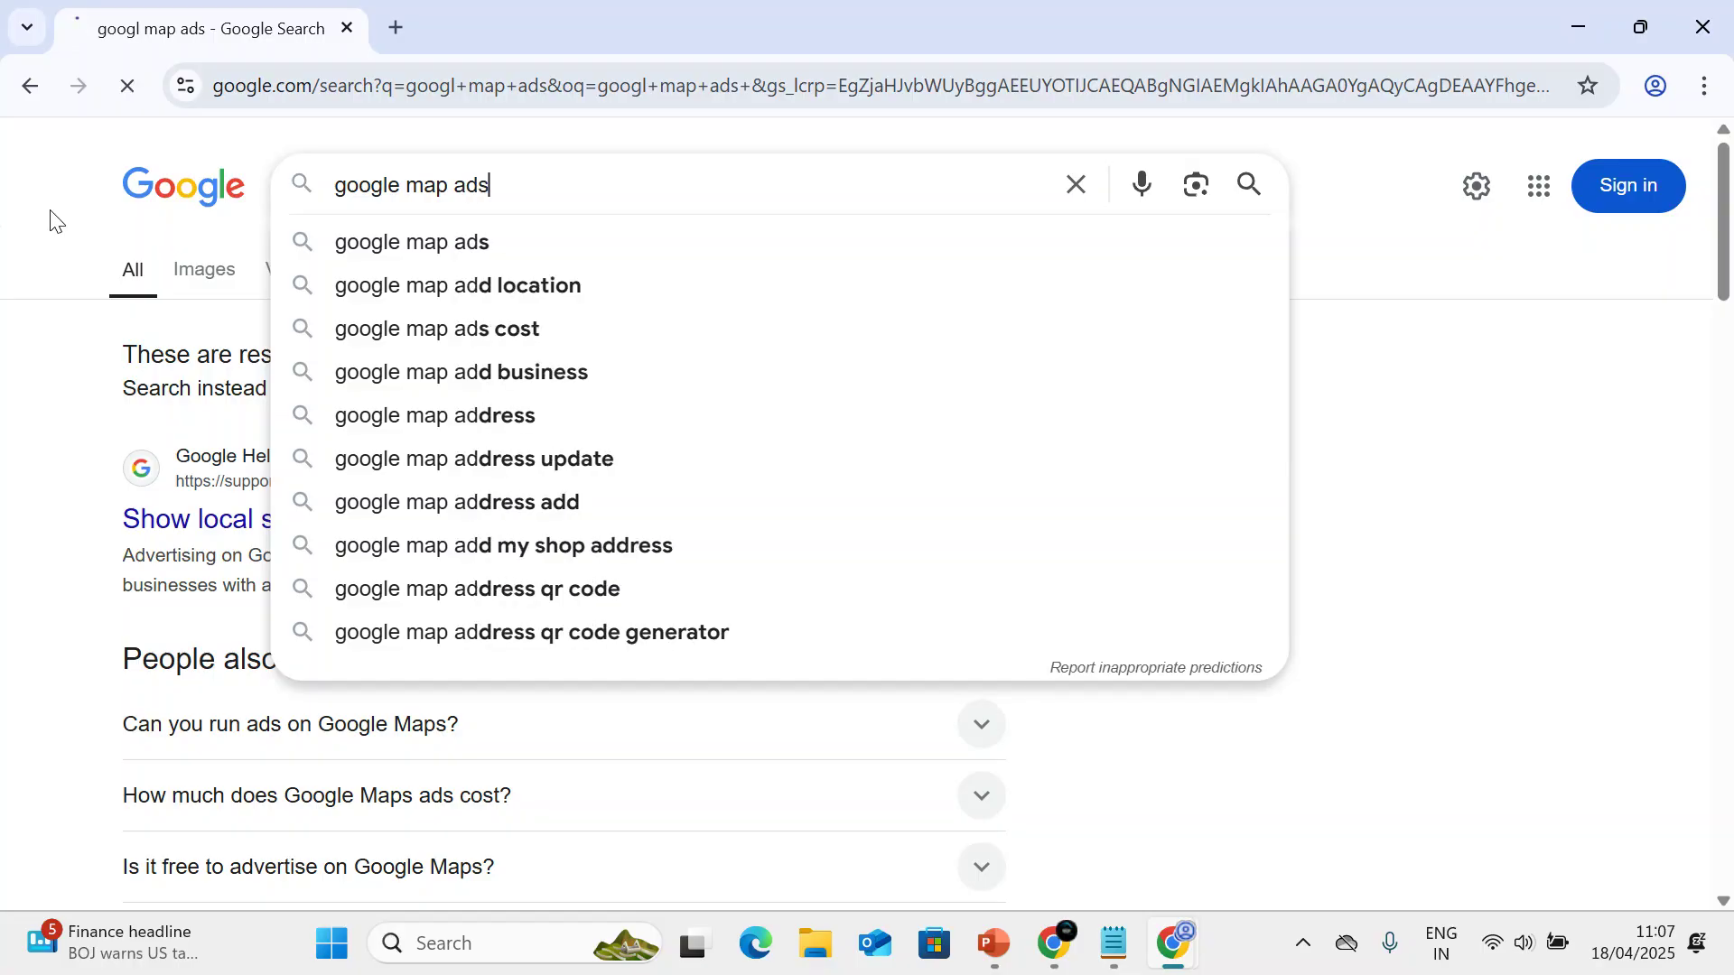
key("Return")
left_click(201, 269)
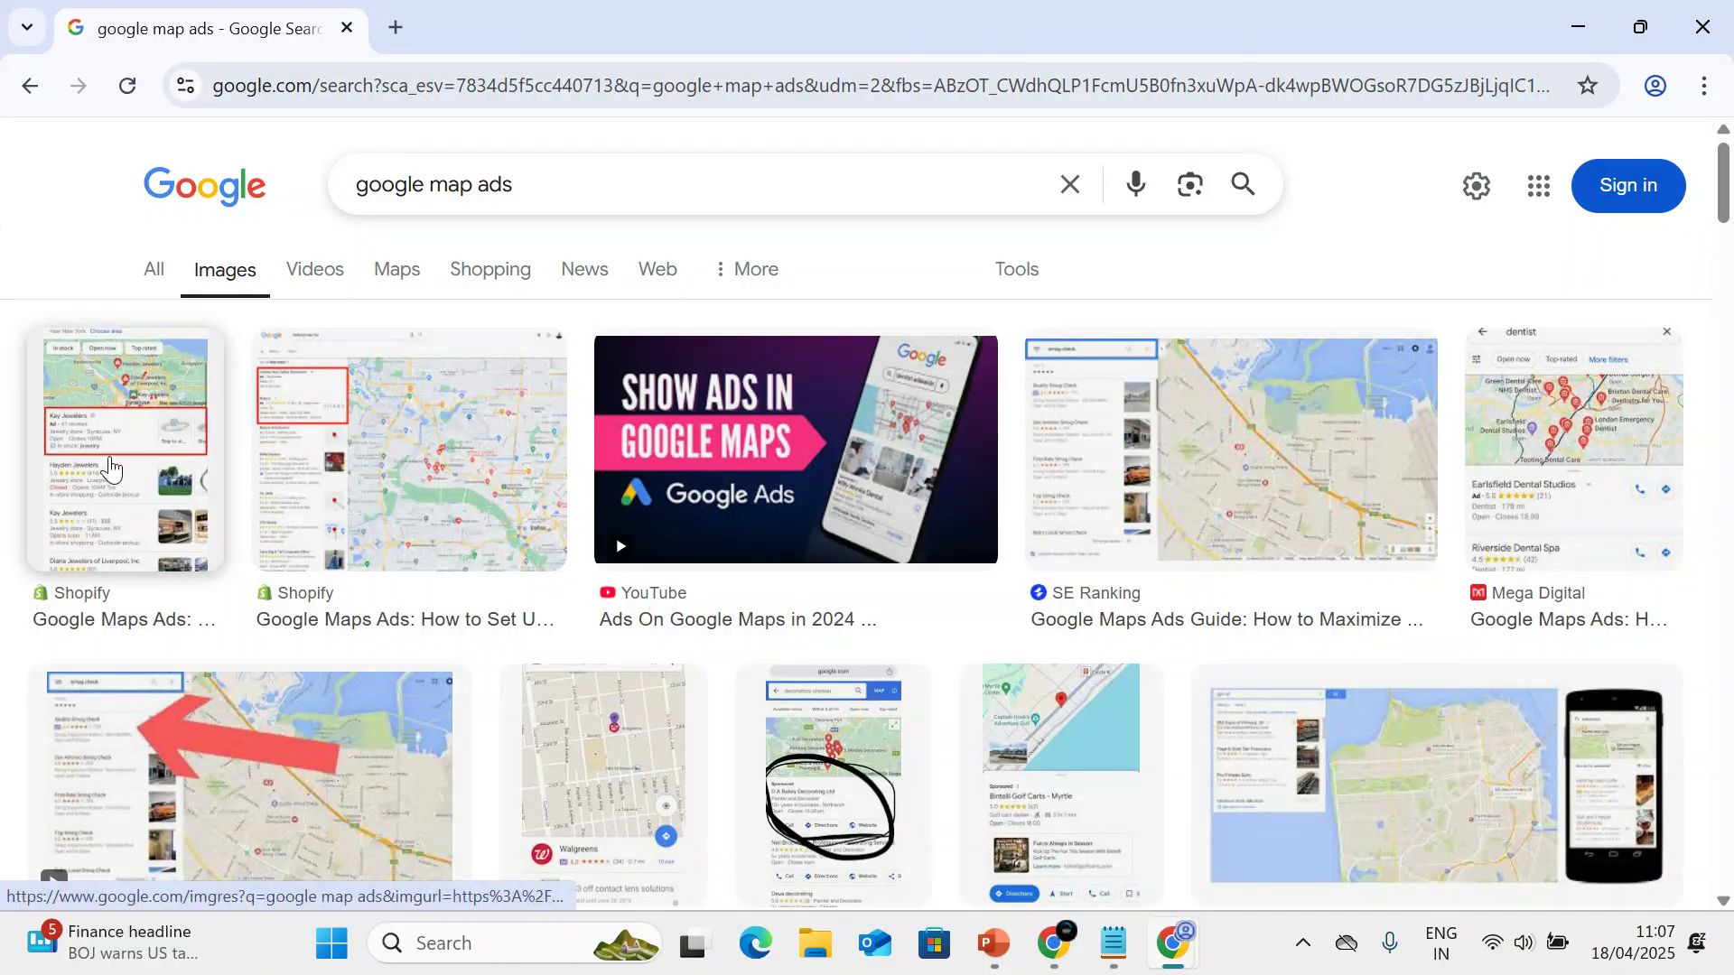
Preview the Shopify image results, open the Google Maps ads article and find the Flowers For Dreams ad example.
left_click(129, 481)
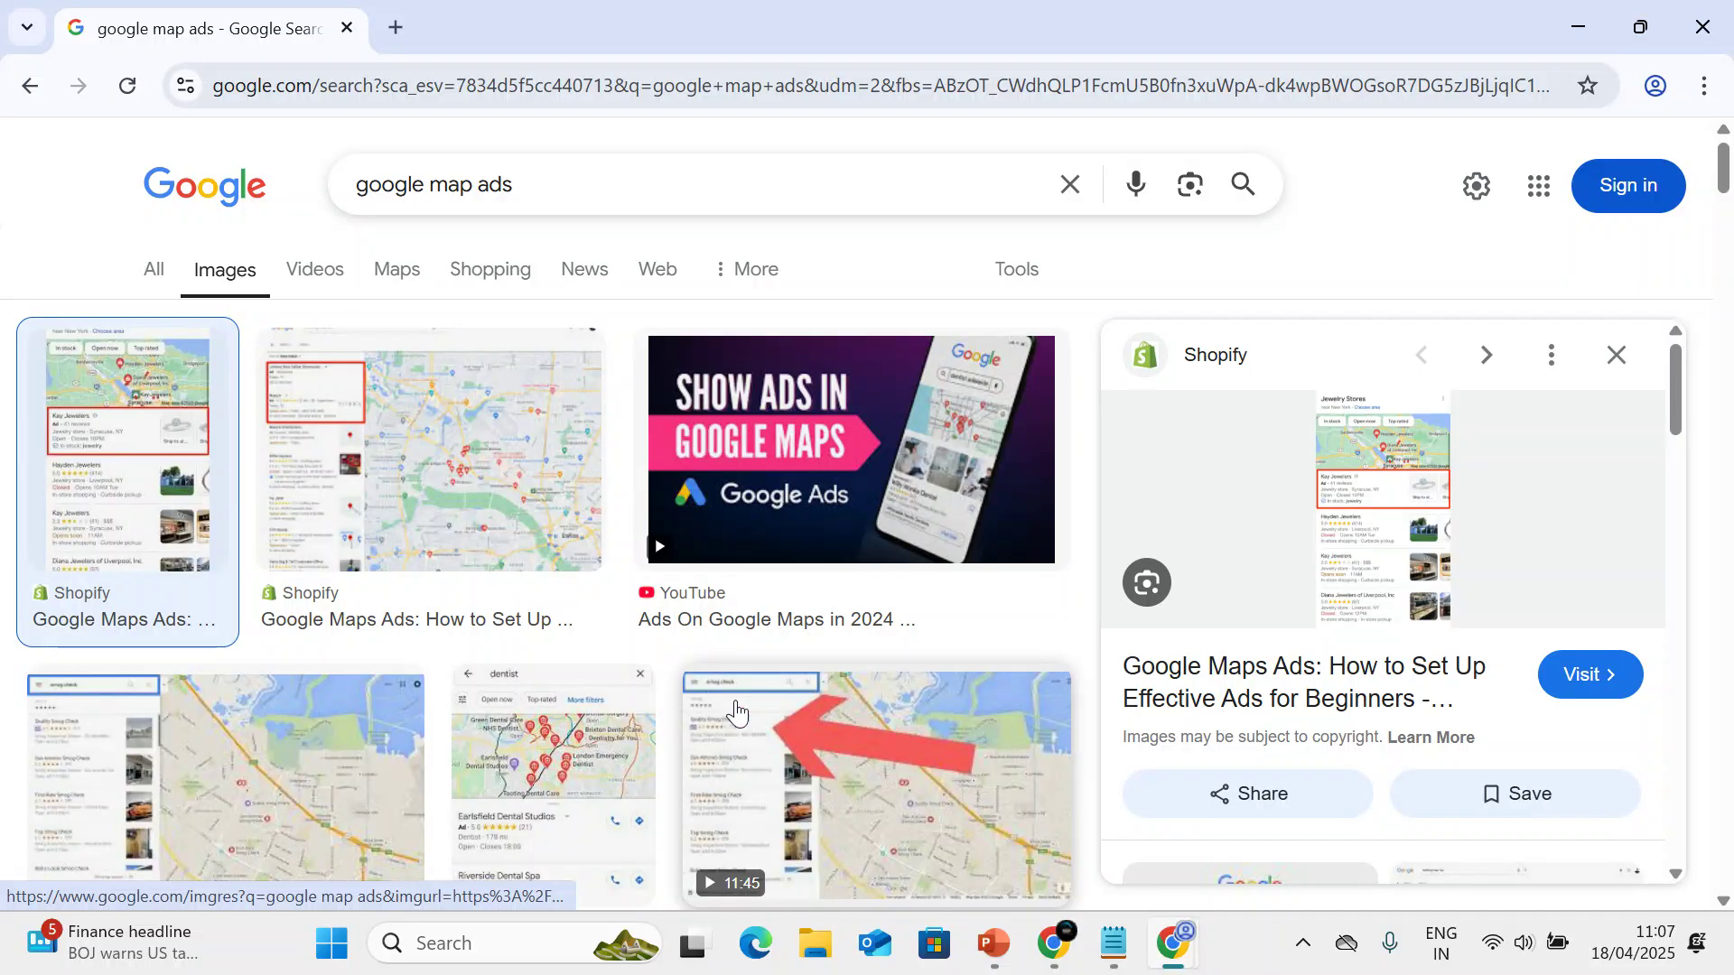
left_click(501, 495)
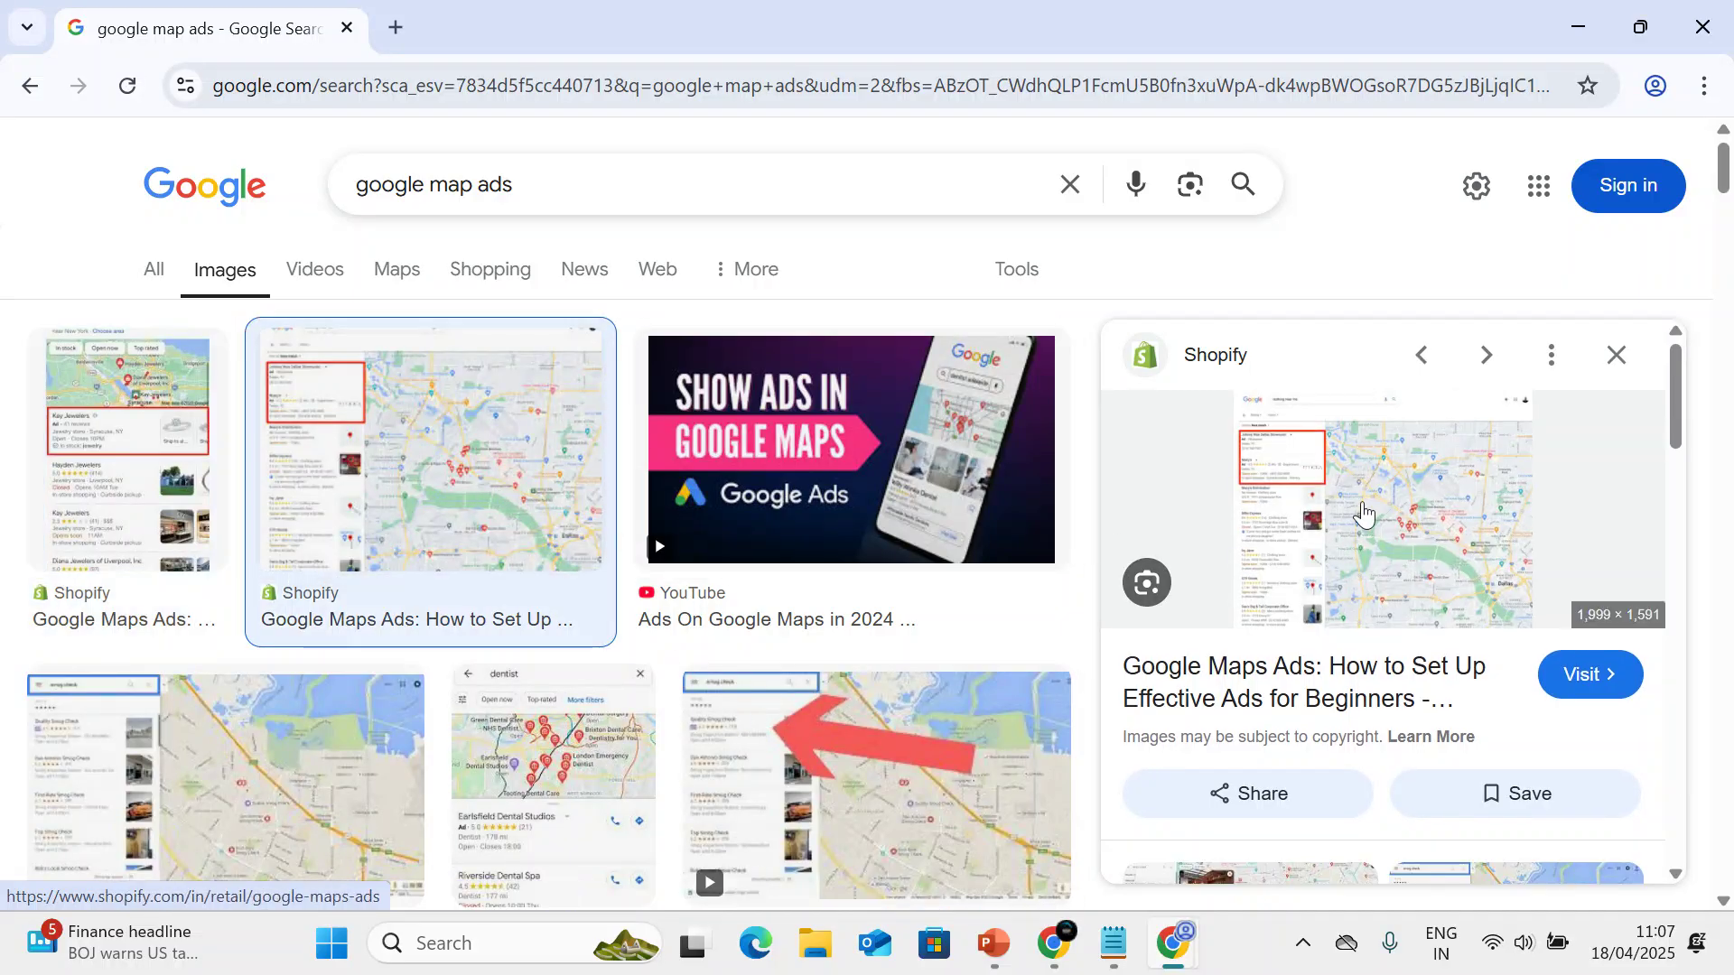
left_click(1409, 505)
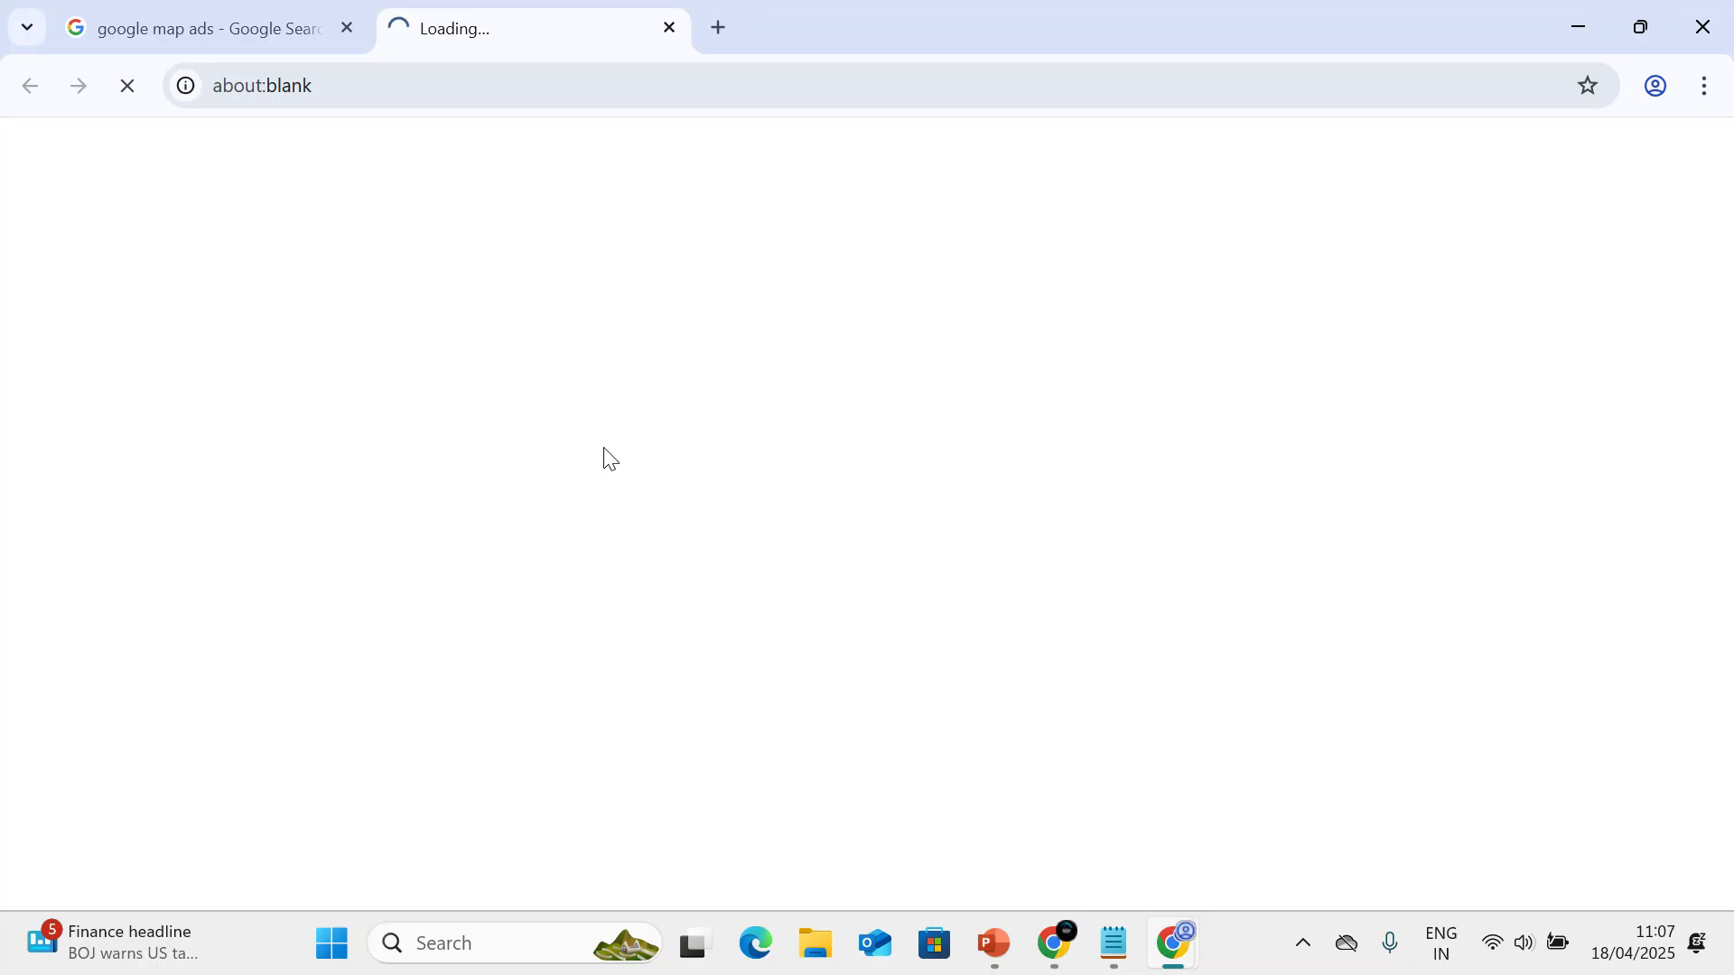
scroll(491, 468, "down", 10)
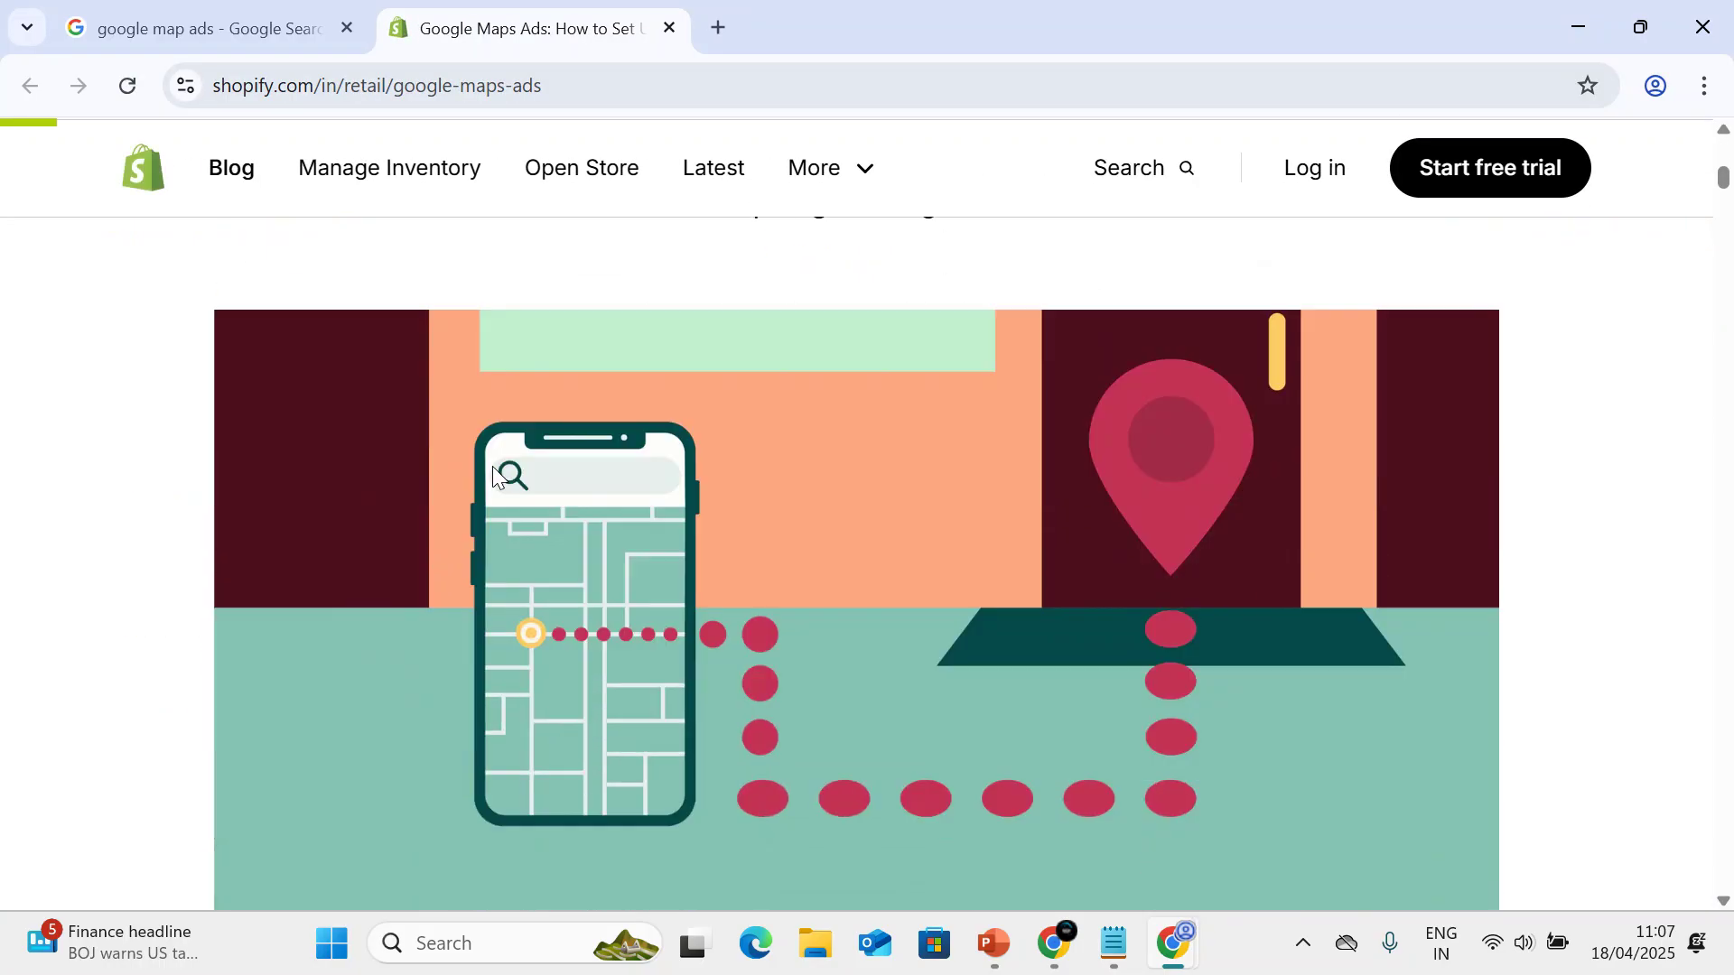
scroll(495, 475, "down", 15)
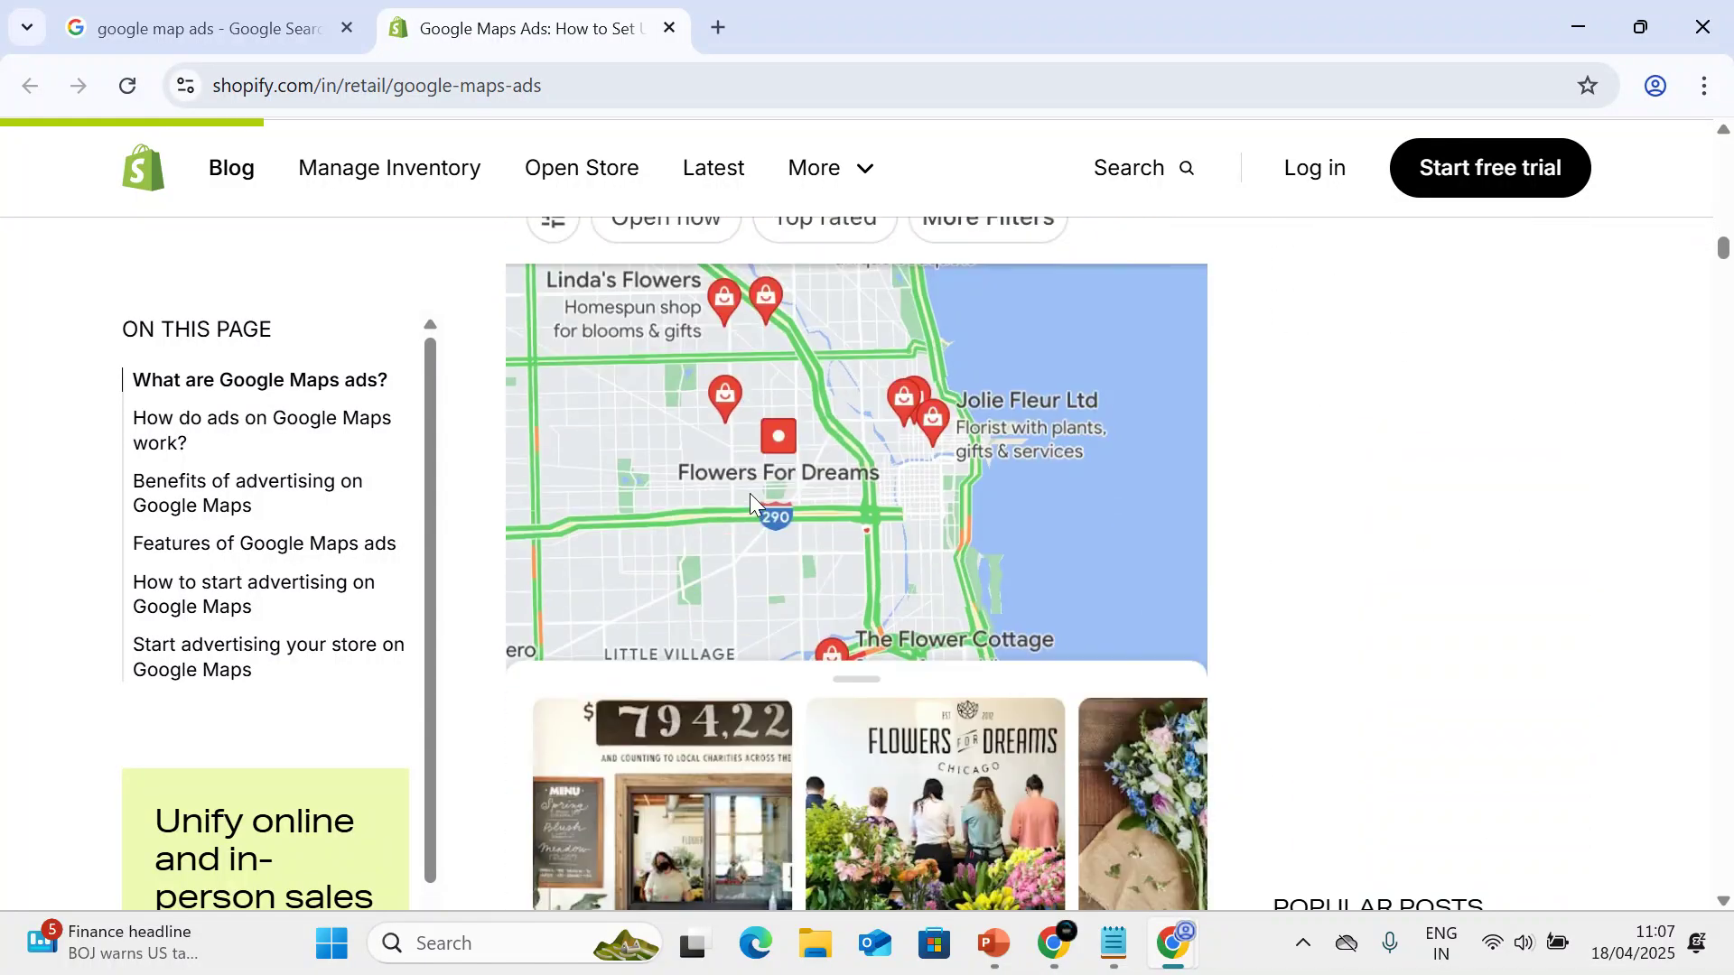
scroll(745, 483, "down", 7)
scroll(619, 521, "up", 3)
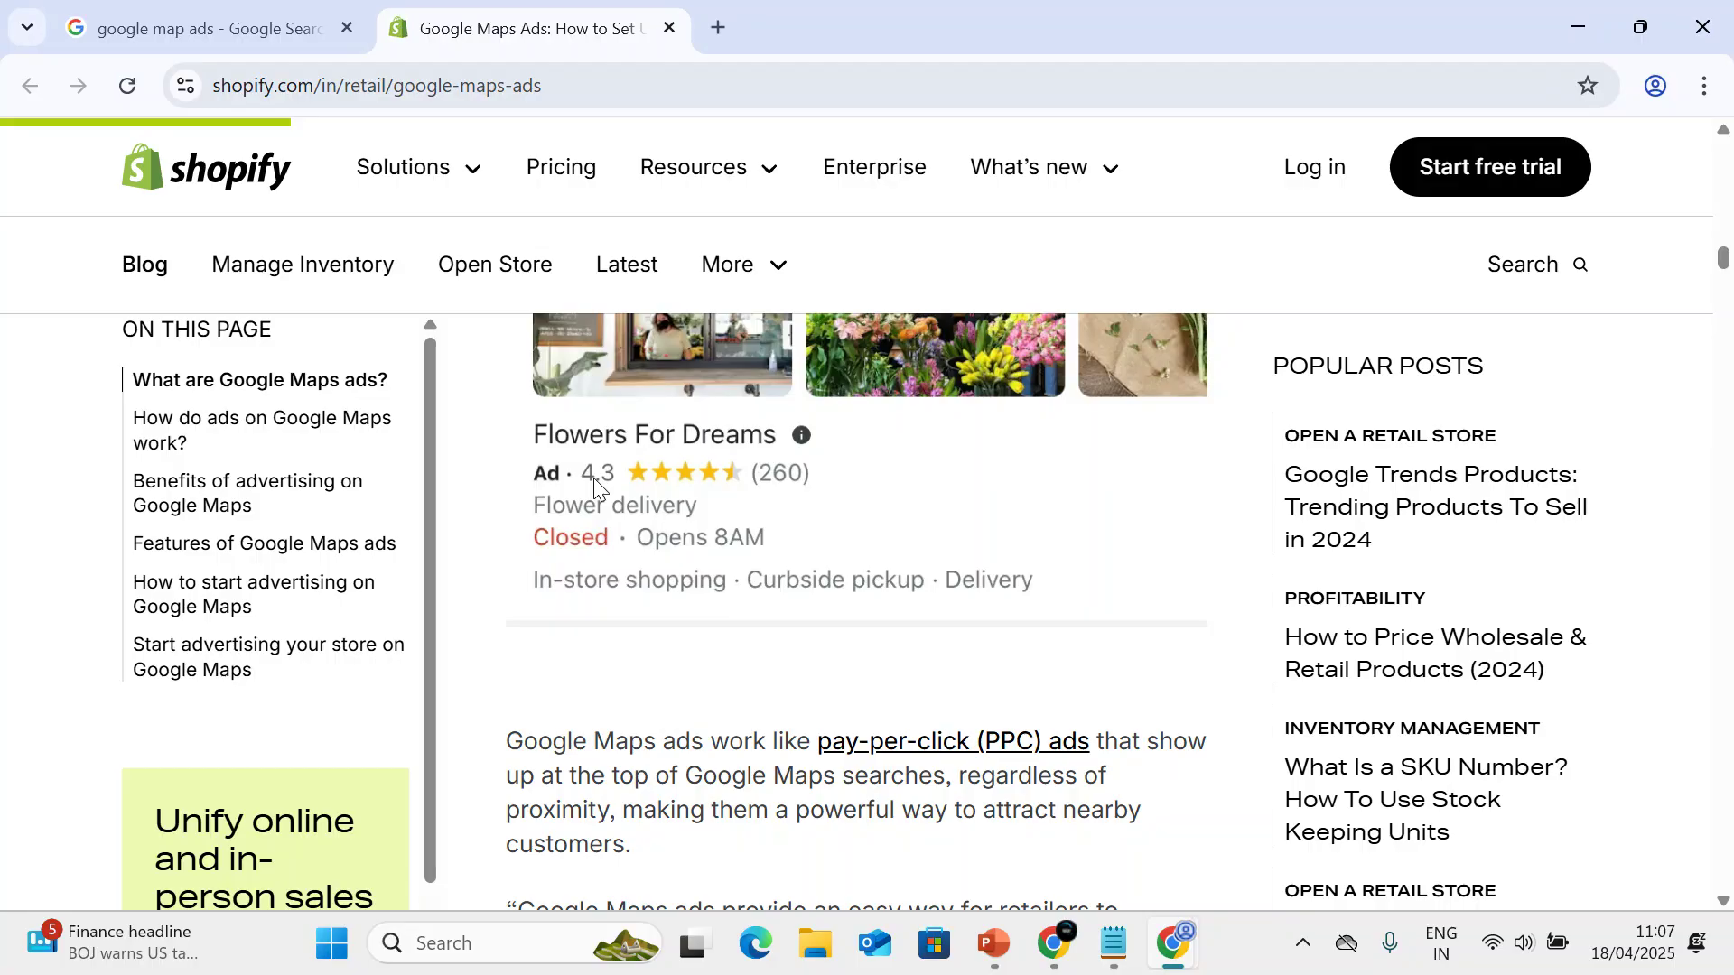
Close the article and Justdial windows, and show the "dhanbad basic computer - The future track" campaign overview in Google Ads.
left_click(1701, 27)
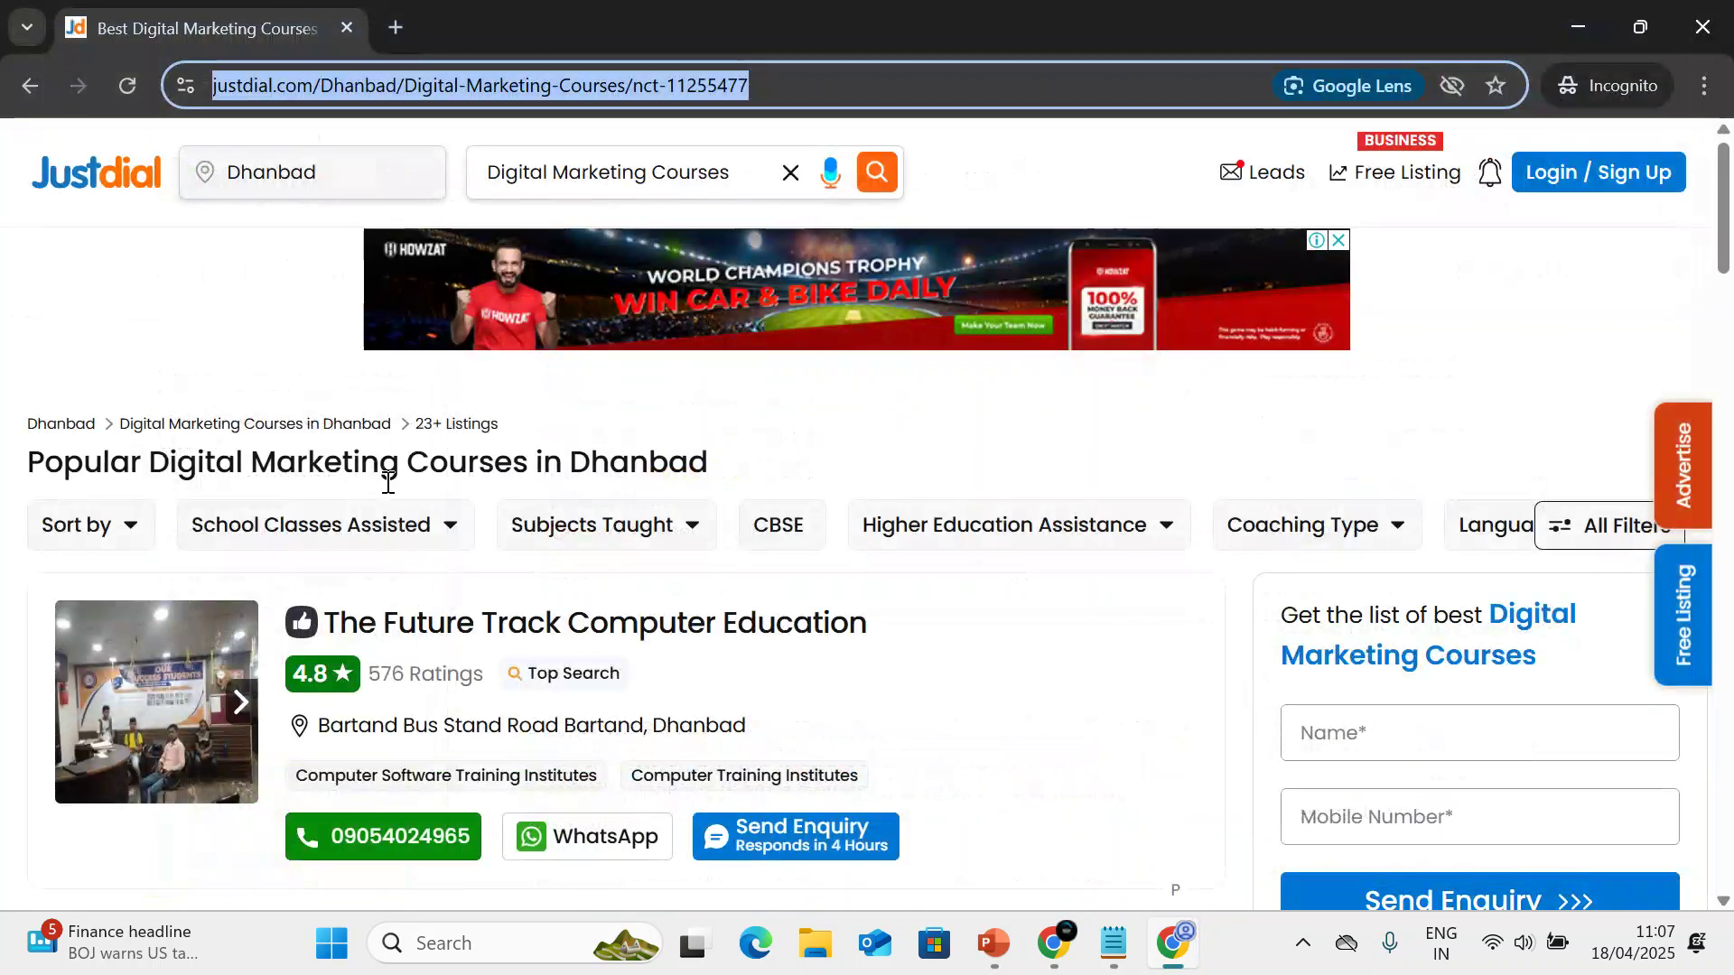
left_click(1702, 34)
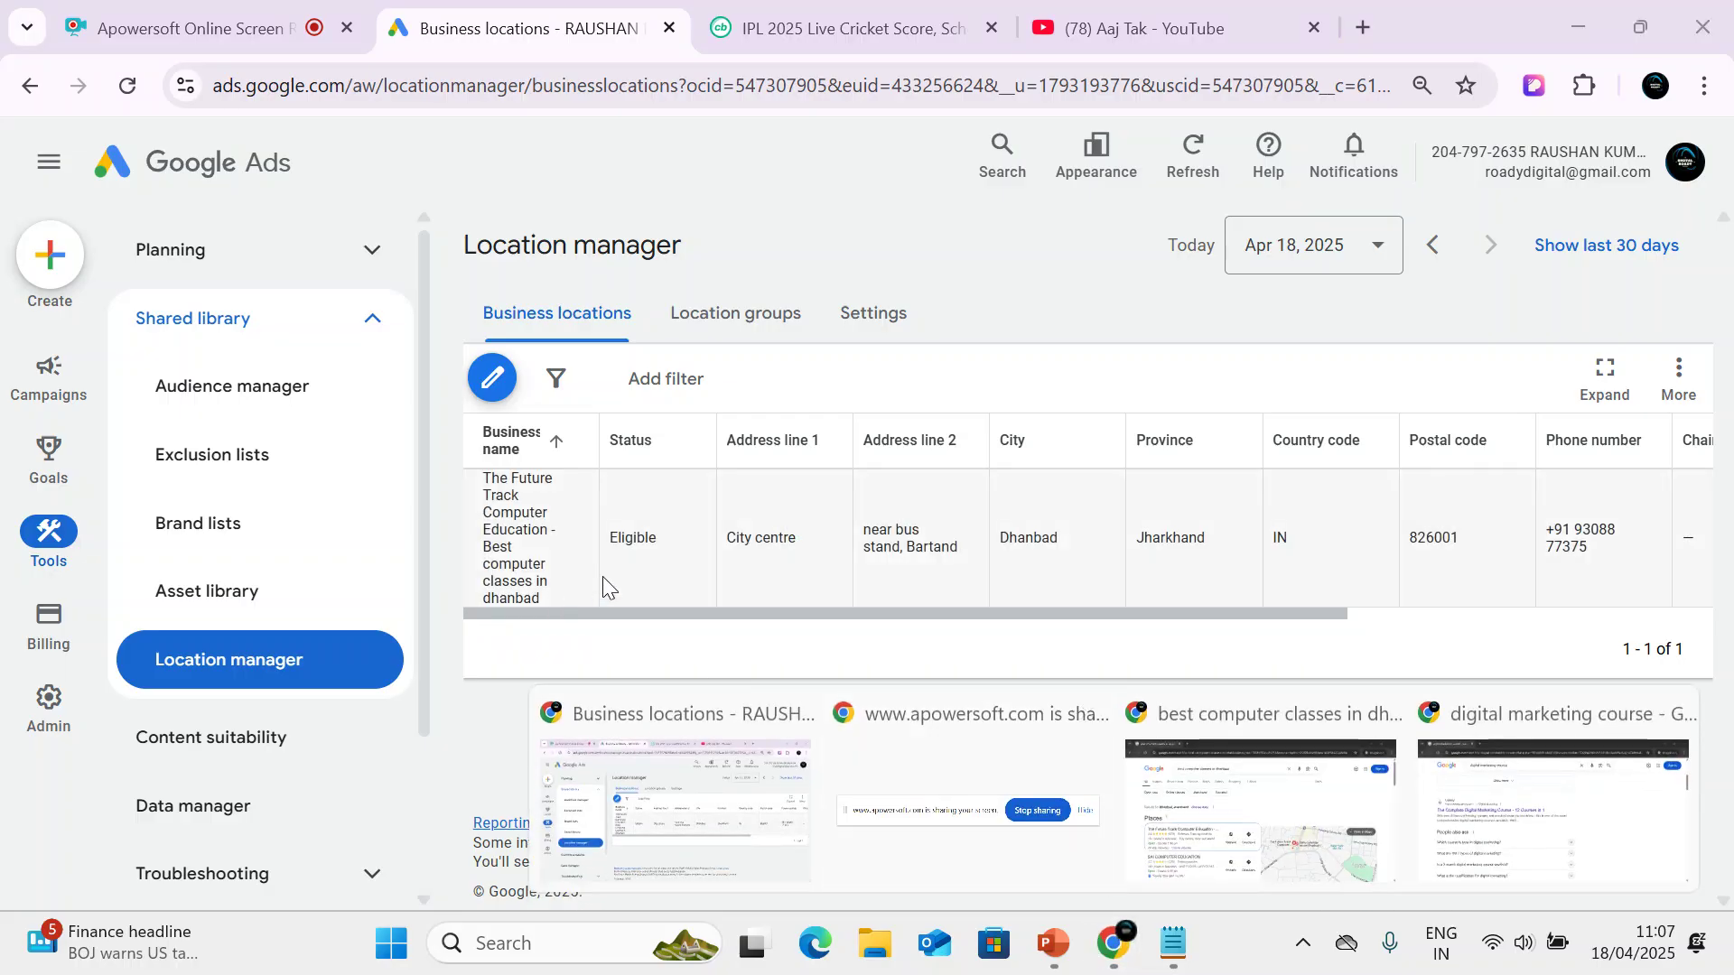
left_click(36, 373)
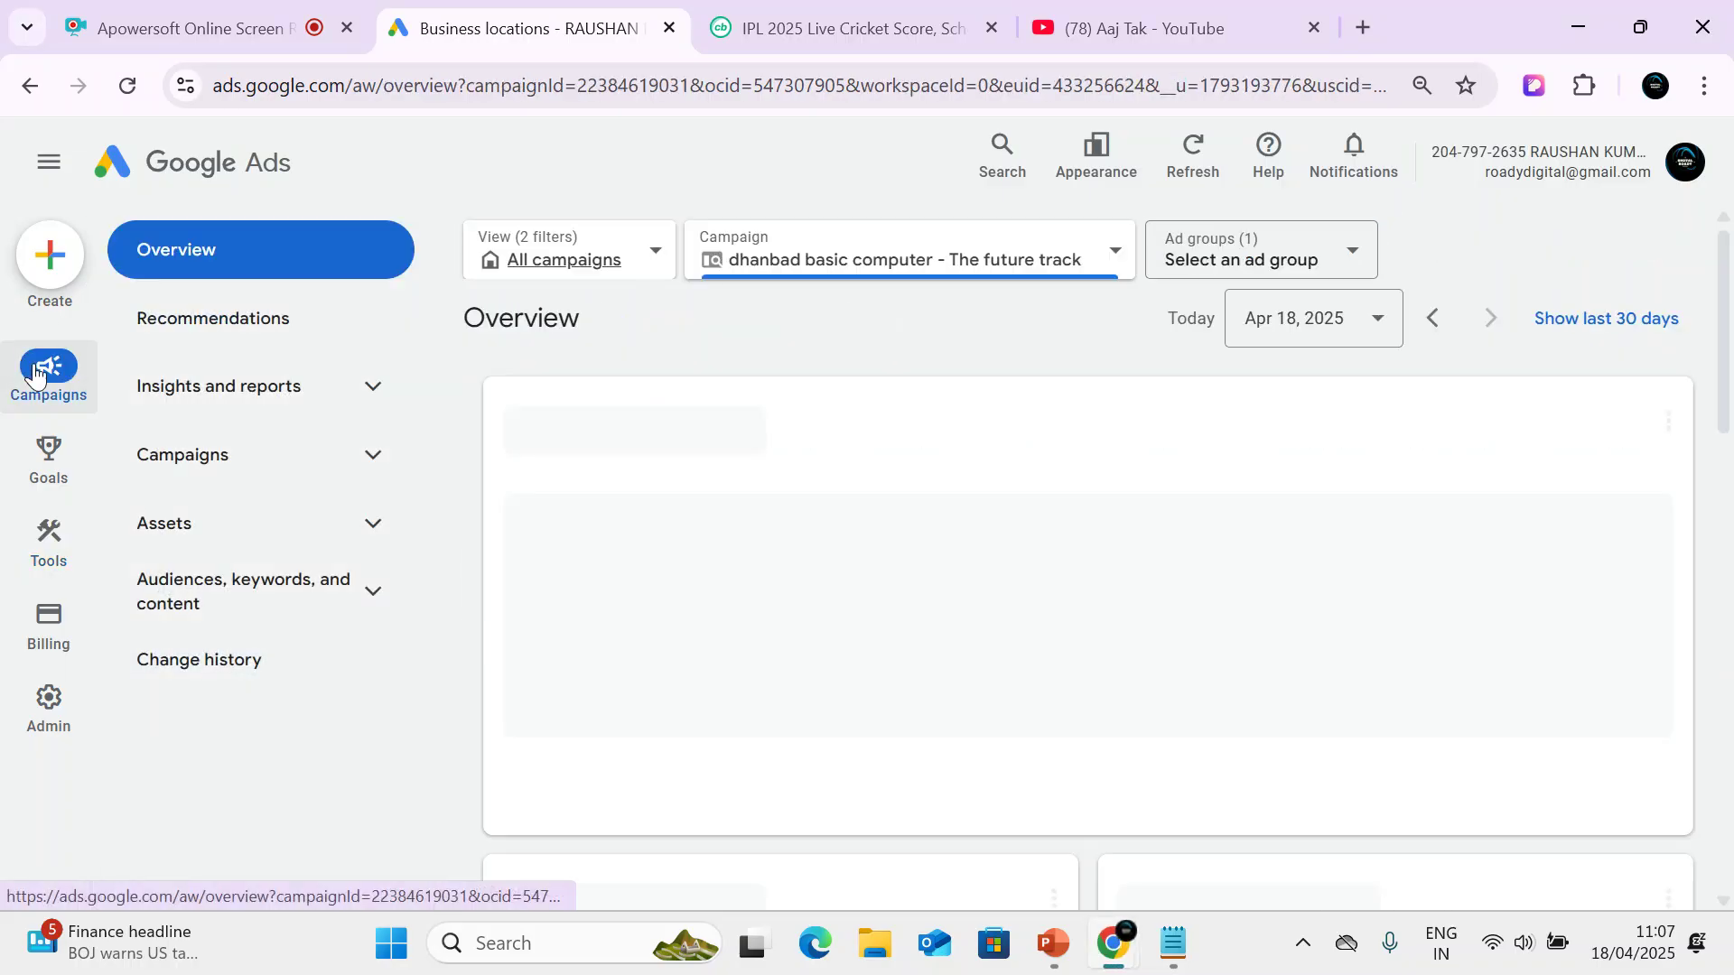
left_click(826, 271)
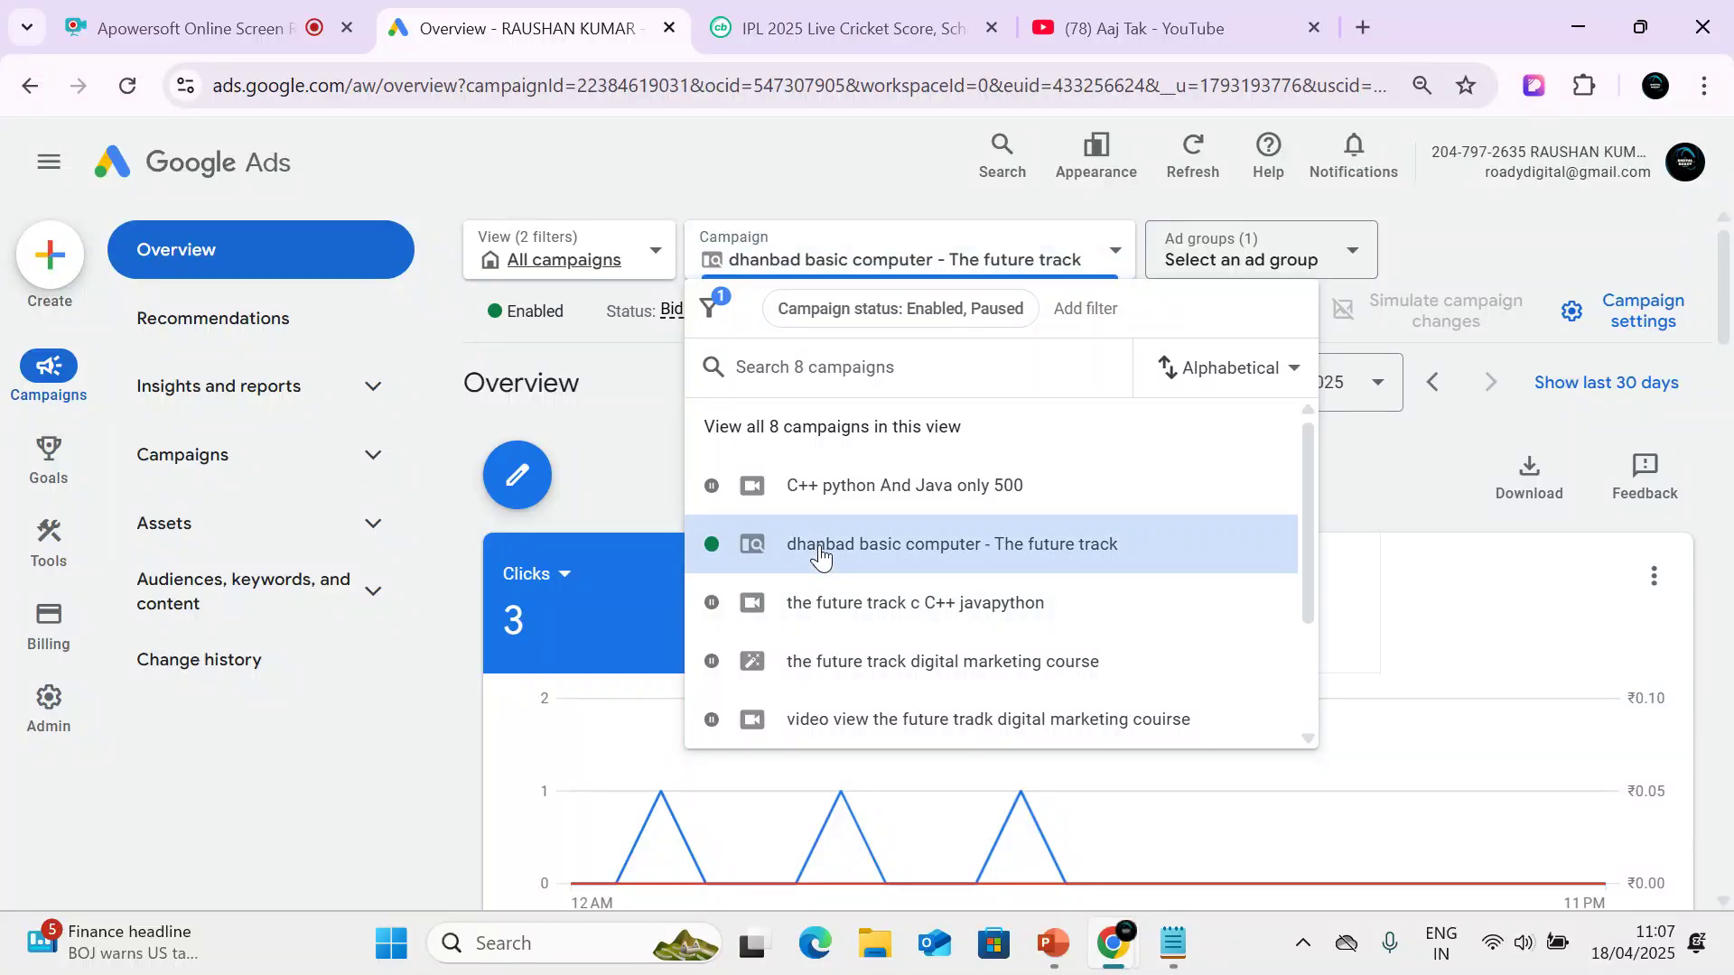
left_click(820, 553)
Look through the Google Ads tools and open the asset library followed by the location manager's business locations.
mouse_move(48, 542)
scroll(336, 750, "down", 2)
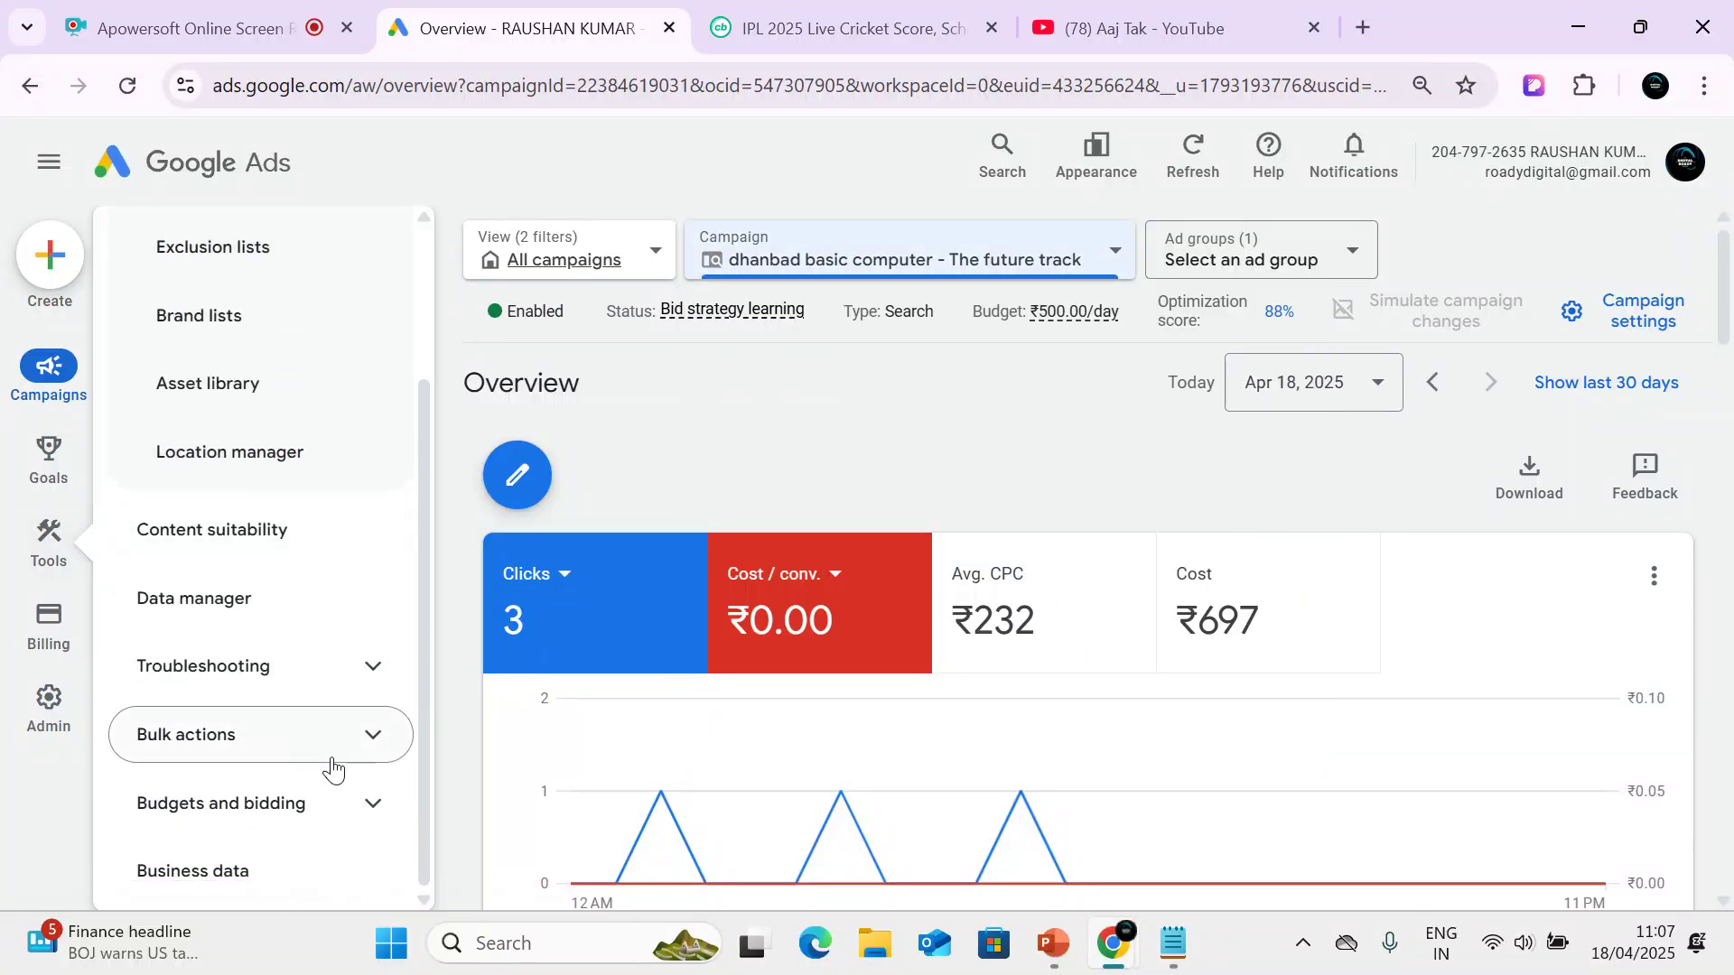
left_click(49, 623)
left_click(48, 542)
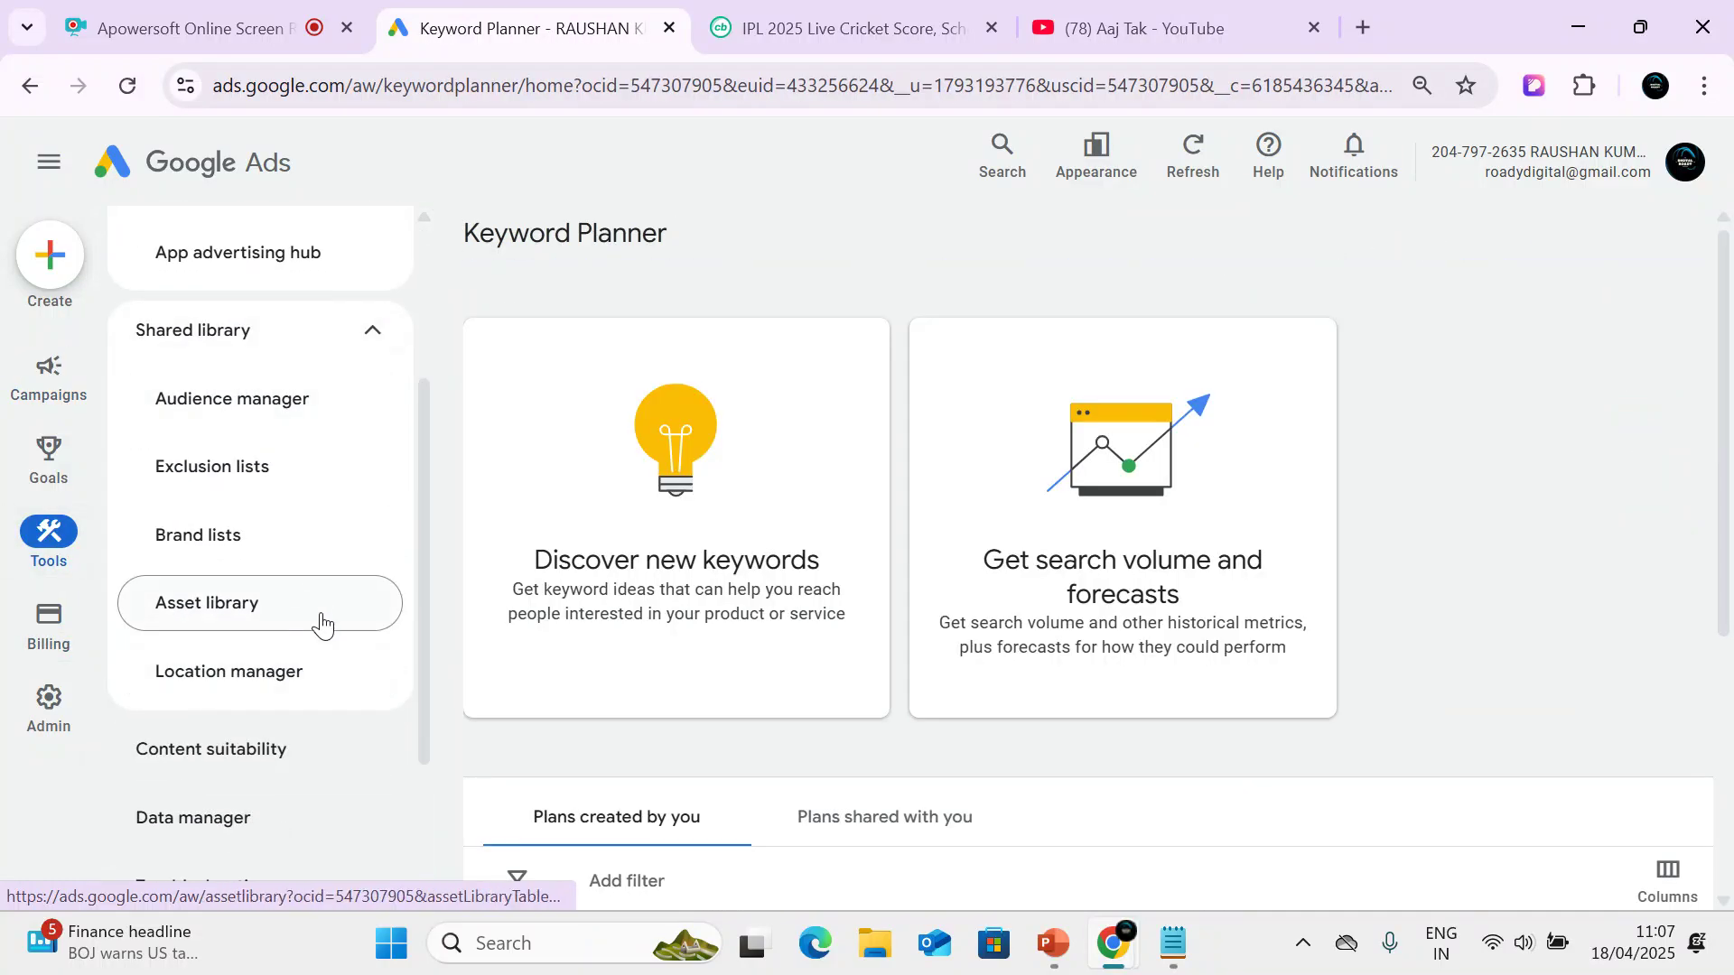
left_click(322, 621)
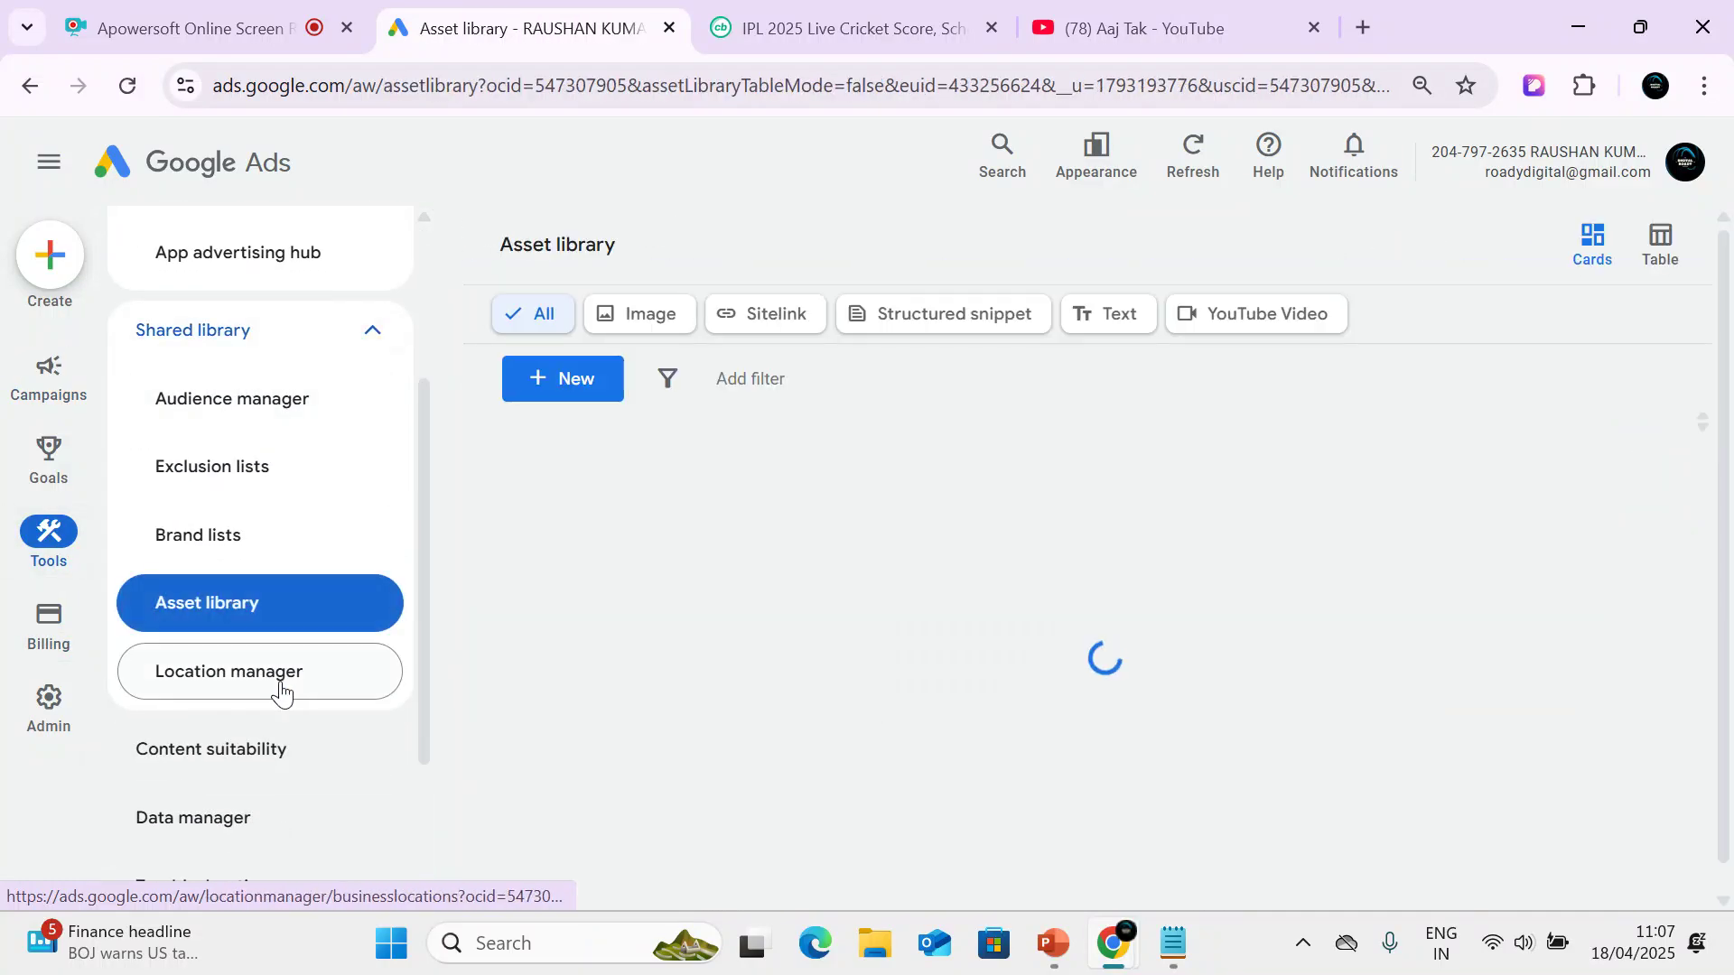
left_click(282, 691)
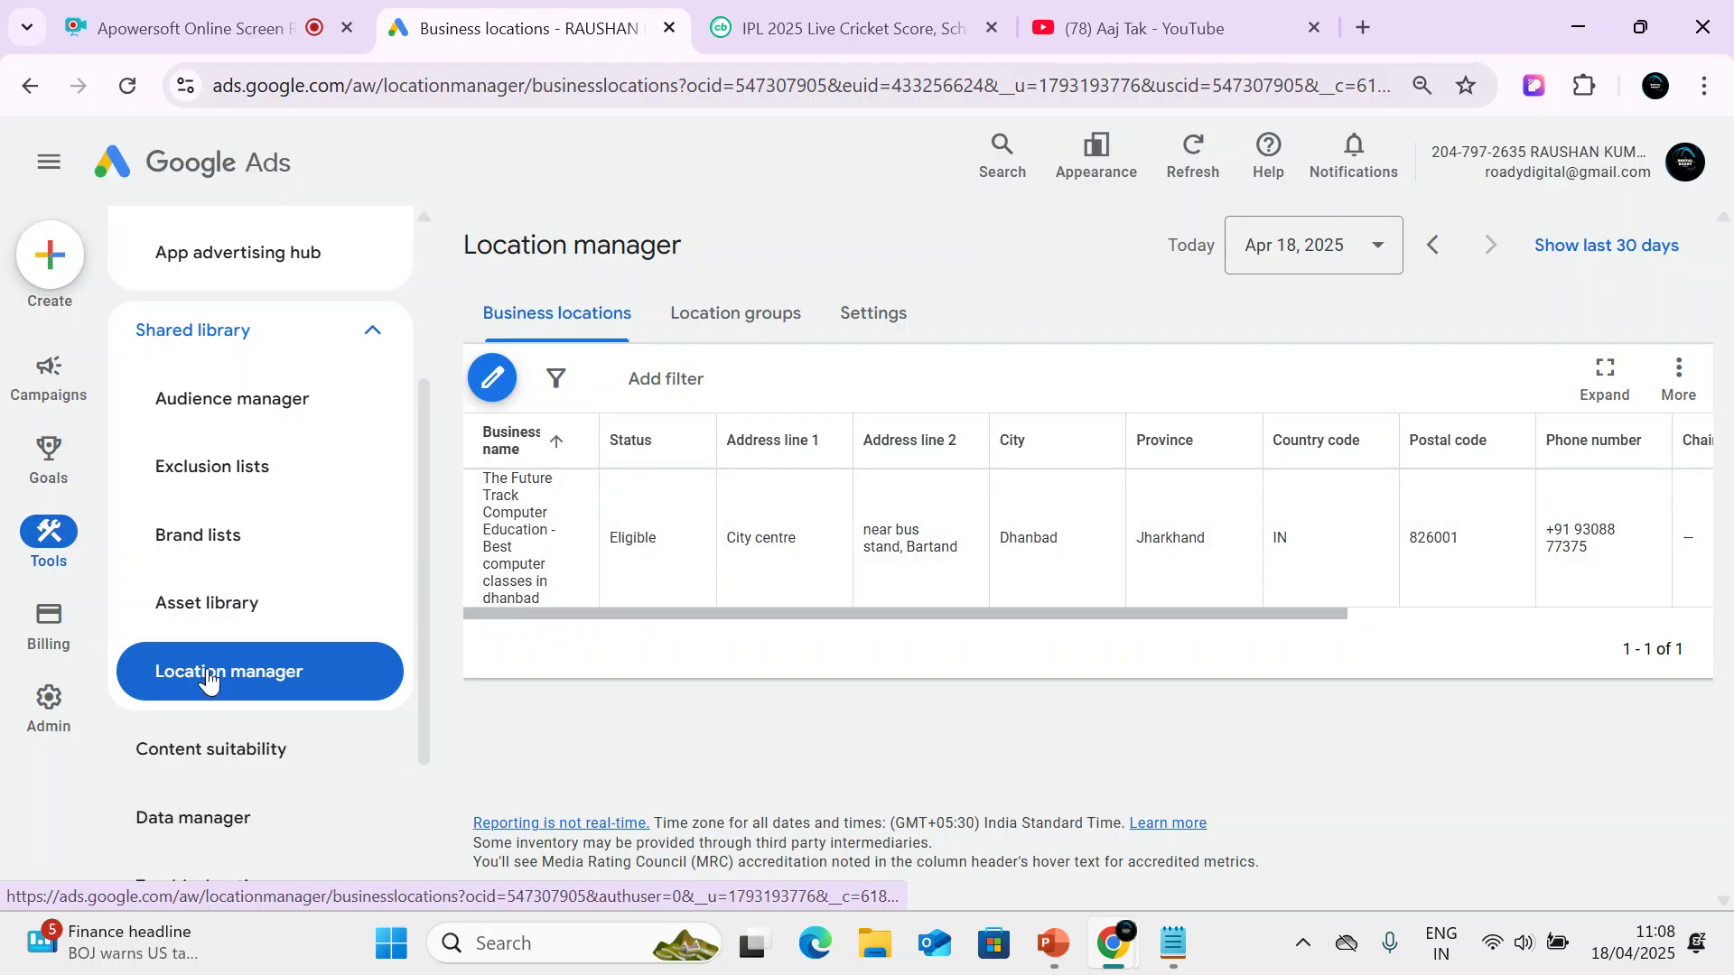
Return to the "dhanbad basic computer - The future track" campaign overview and select Ad group 1.
left_click(51, 542)
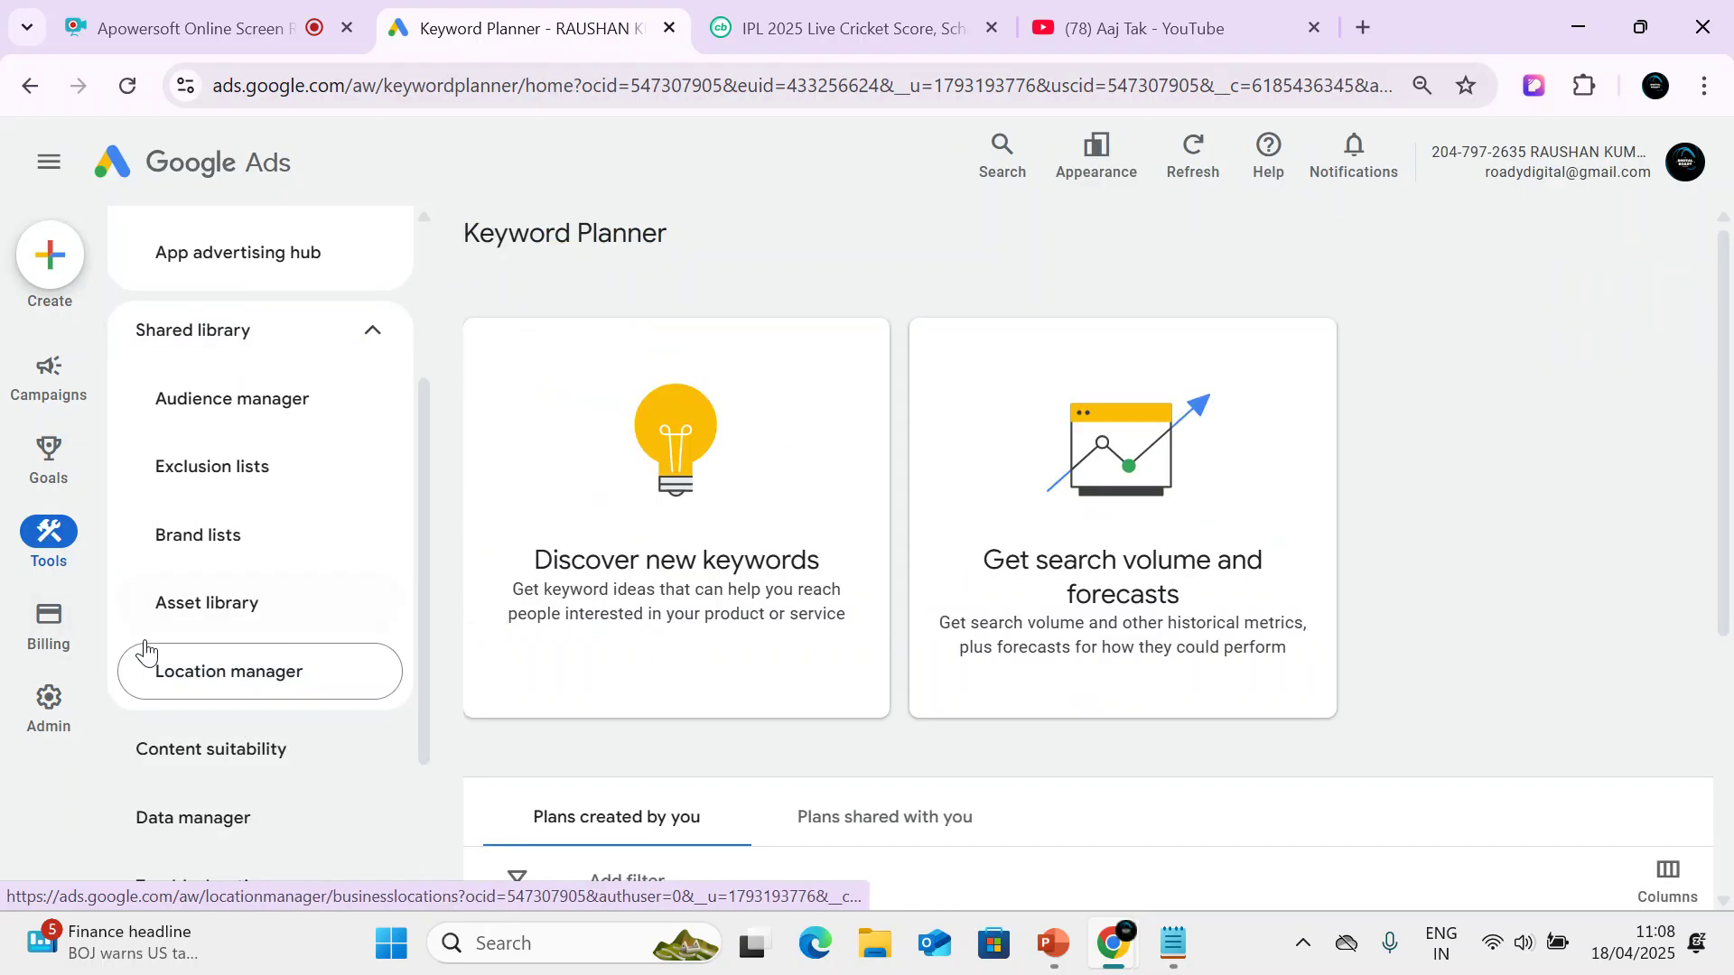
left_click(48, 372)
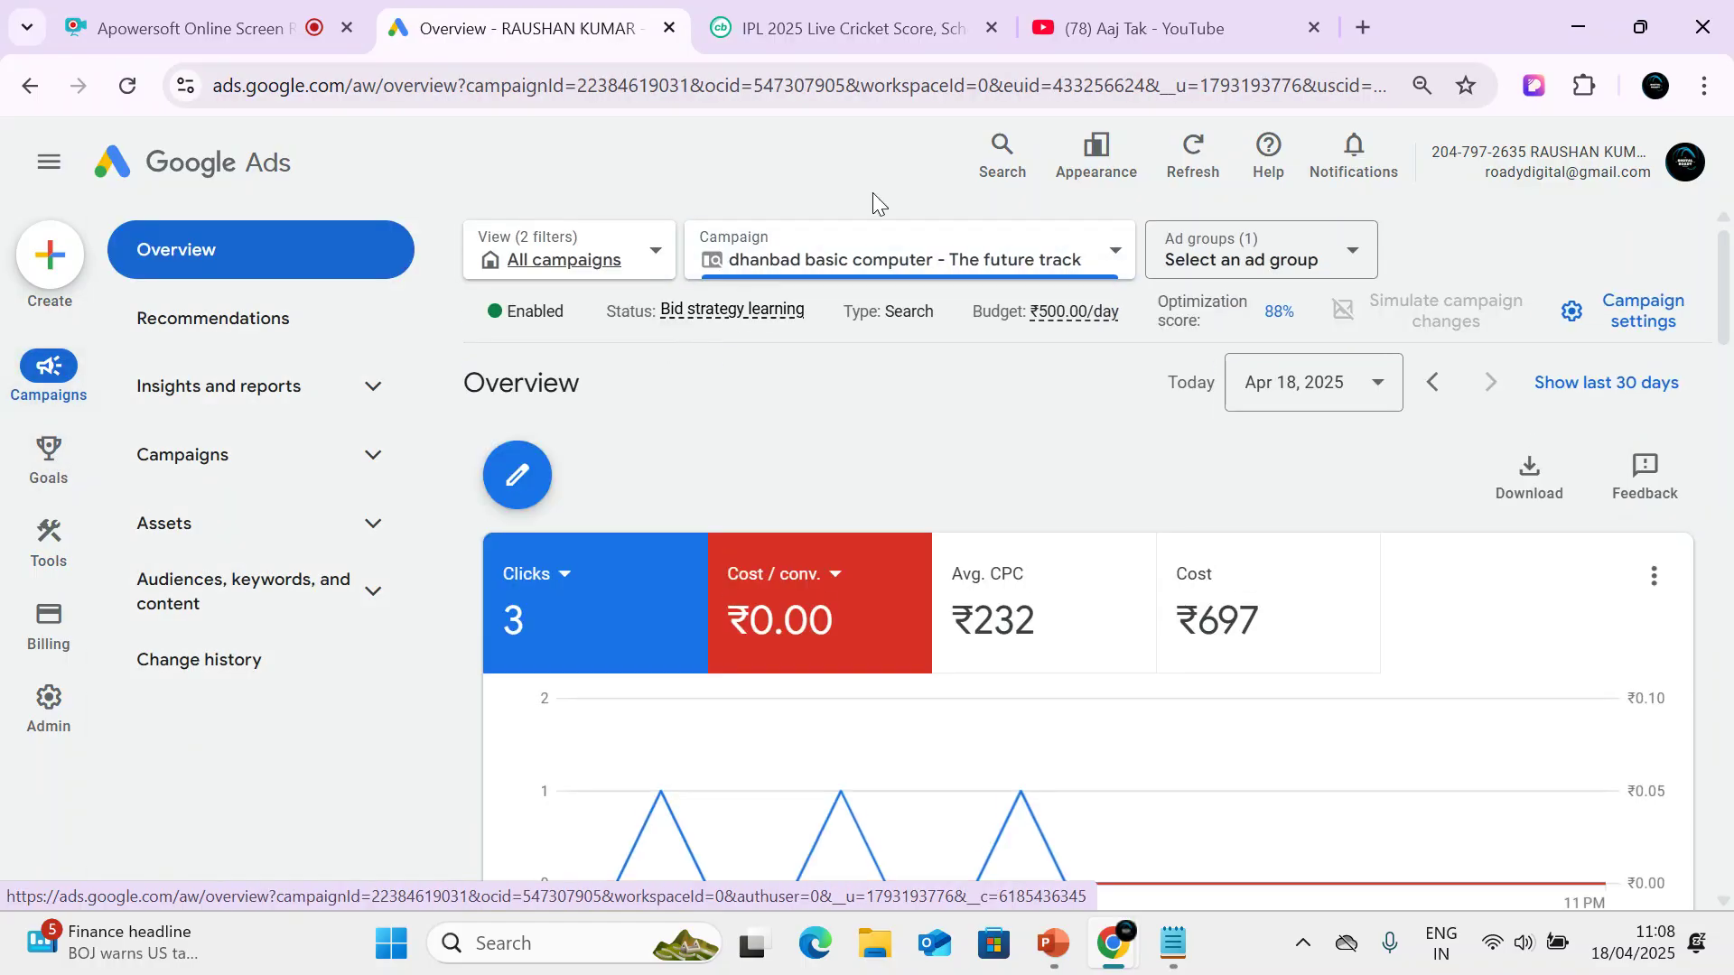
left_click(856, 262)
left_click(770, 544)
left_click(1210, 258)
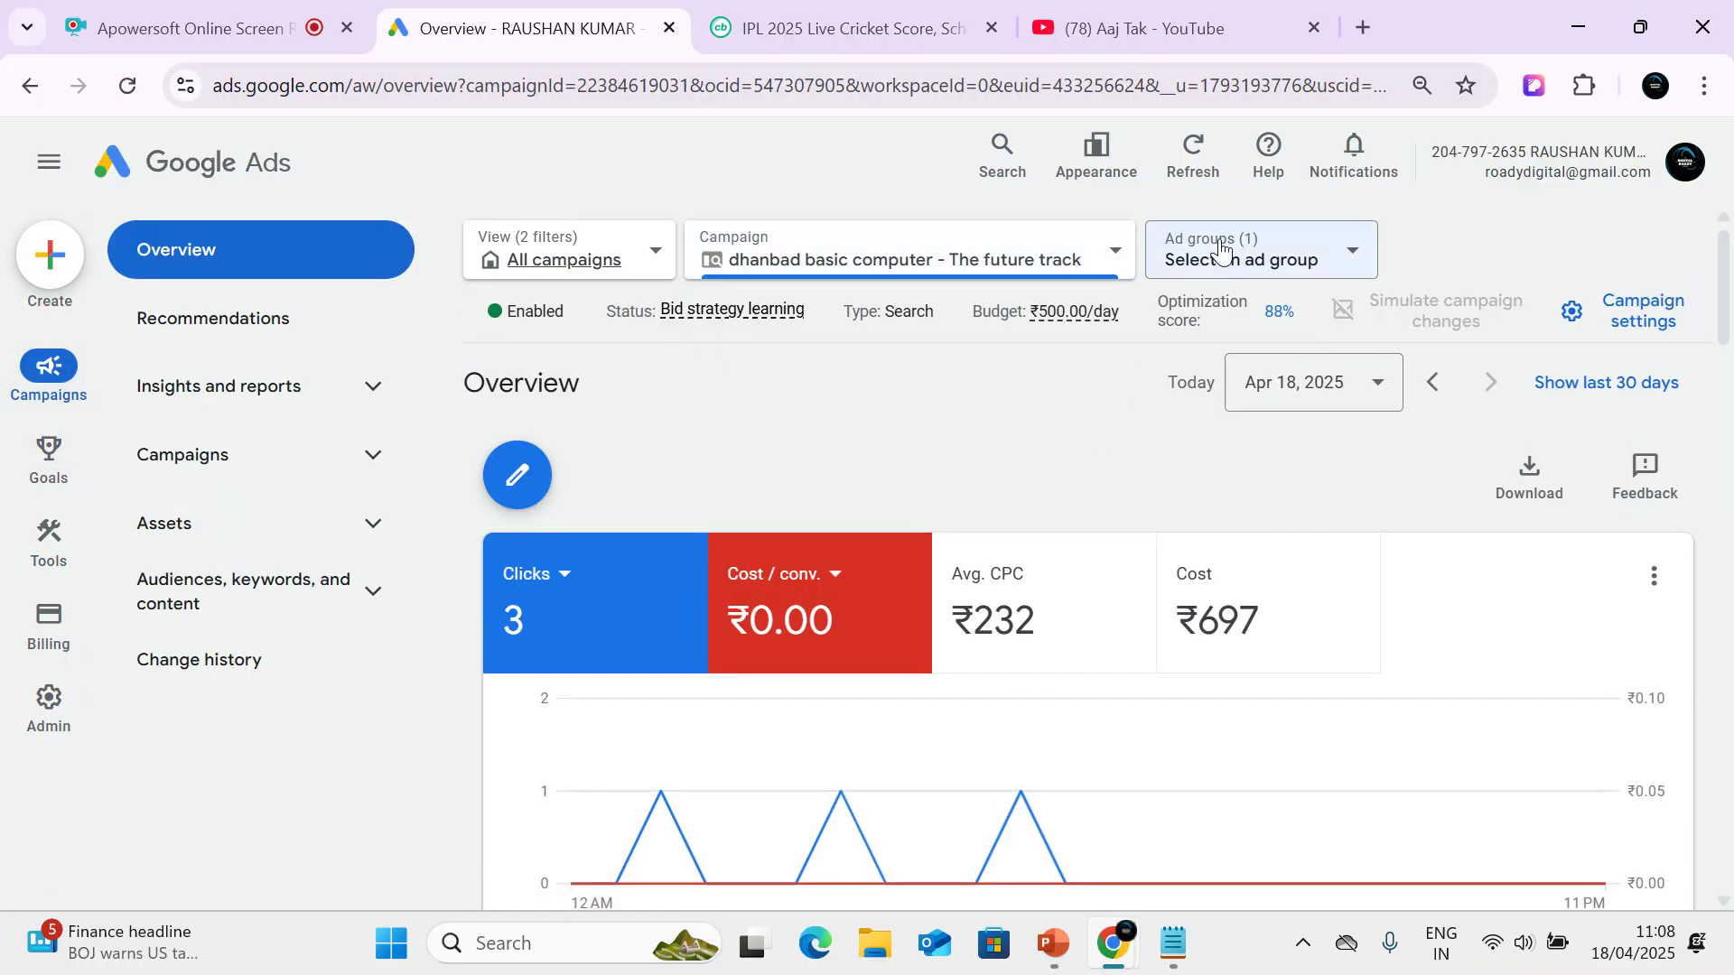
left_click(936, 487)
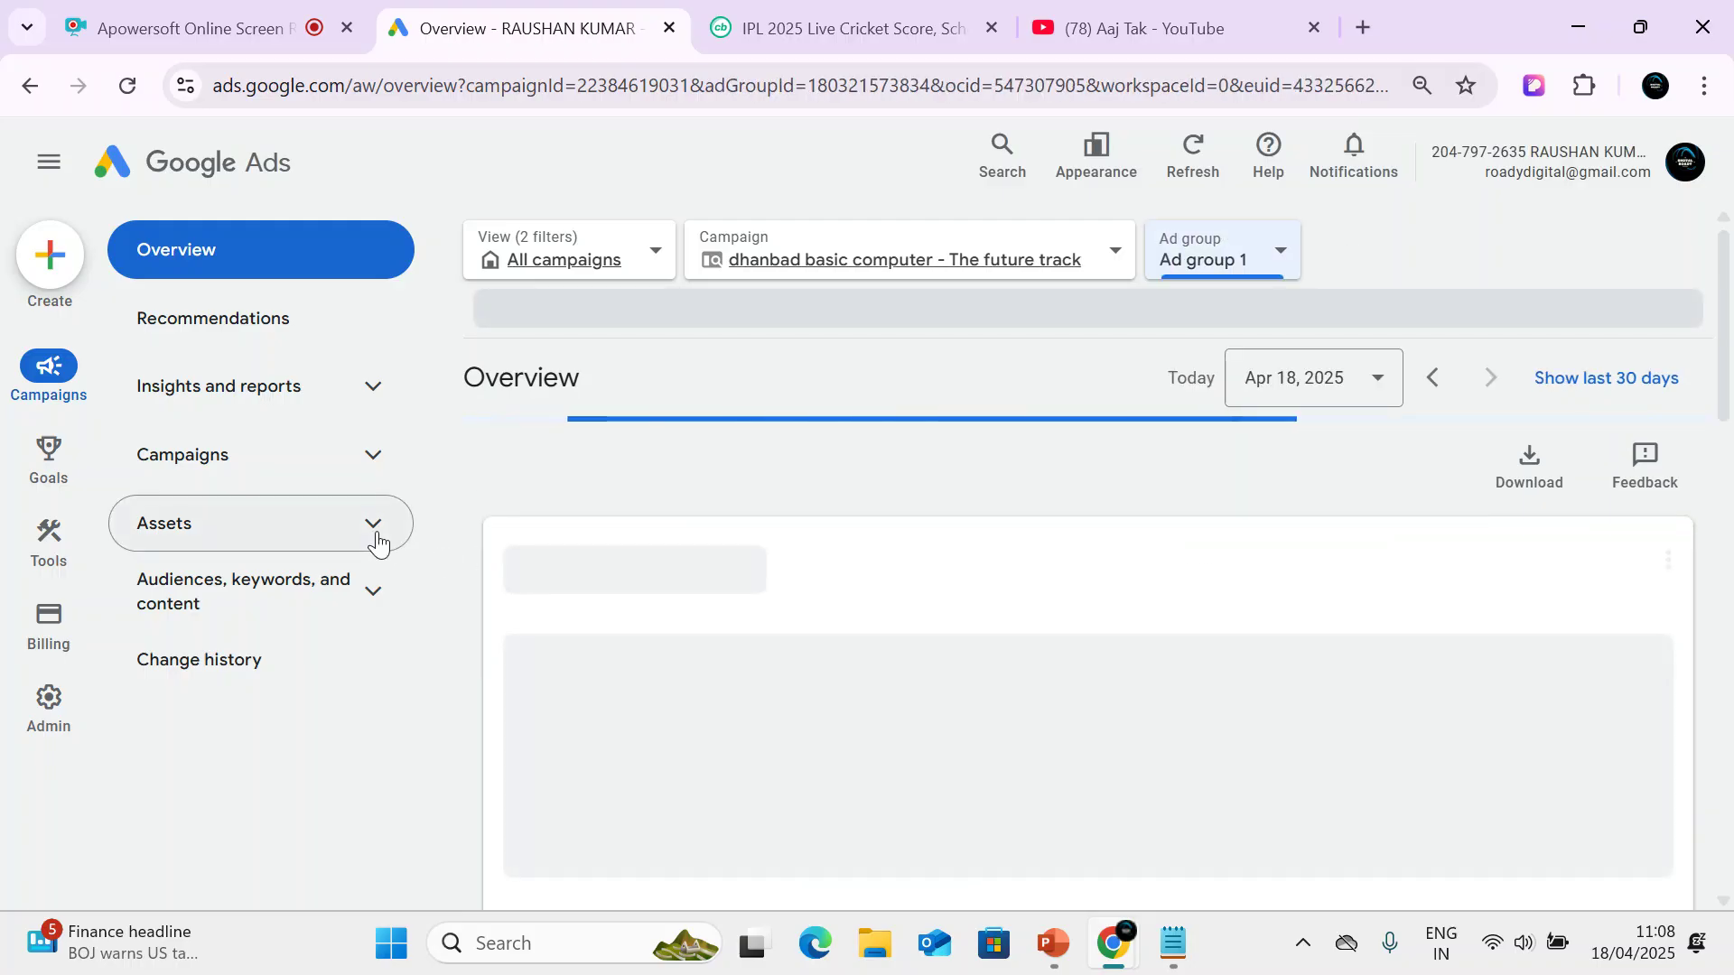
Expand the asset and the audience, keyword and content sections, and open the Assets page for Ad group 1.
left_click(374, 535)
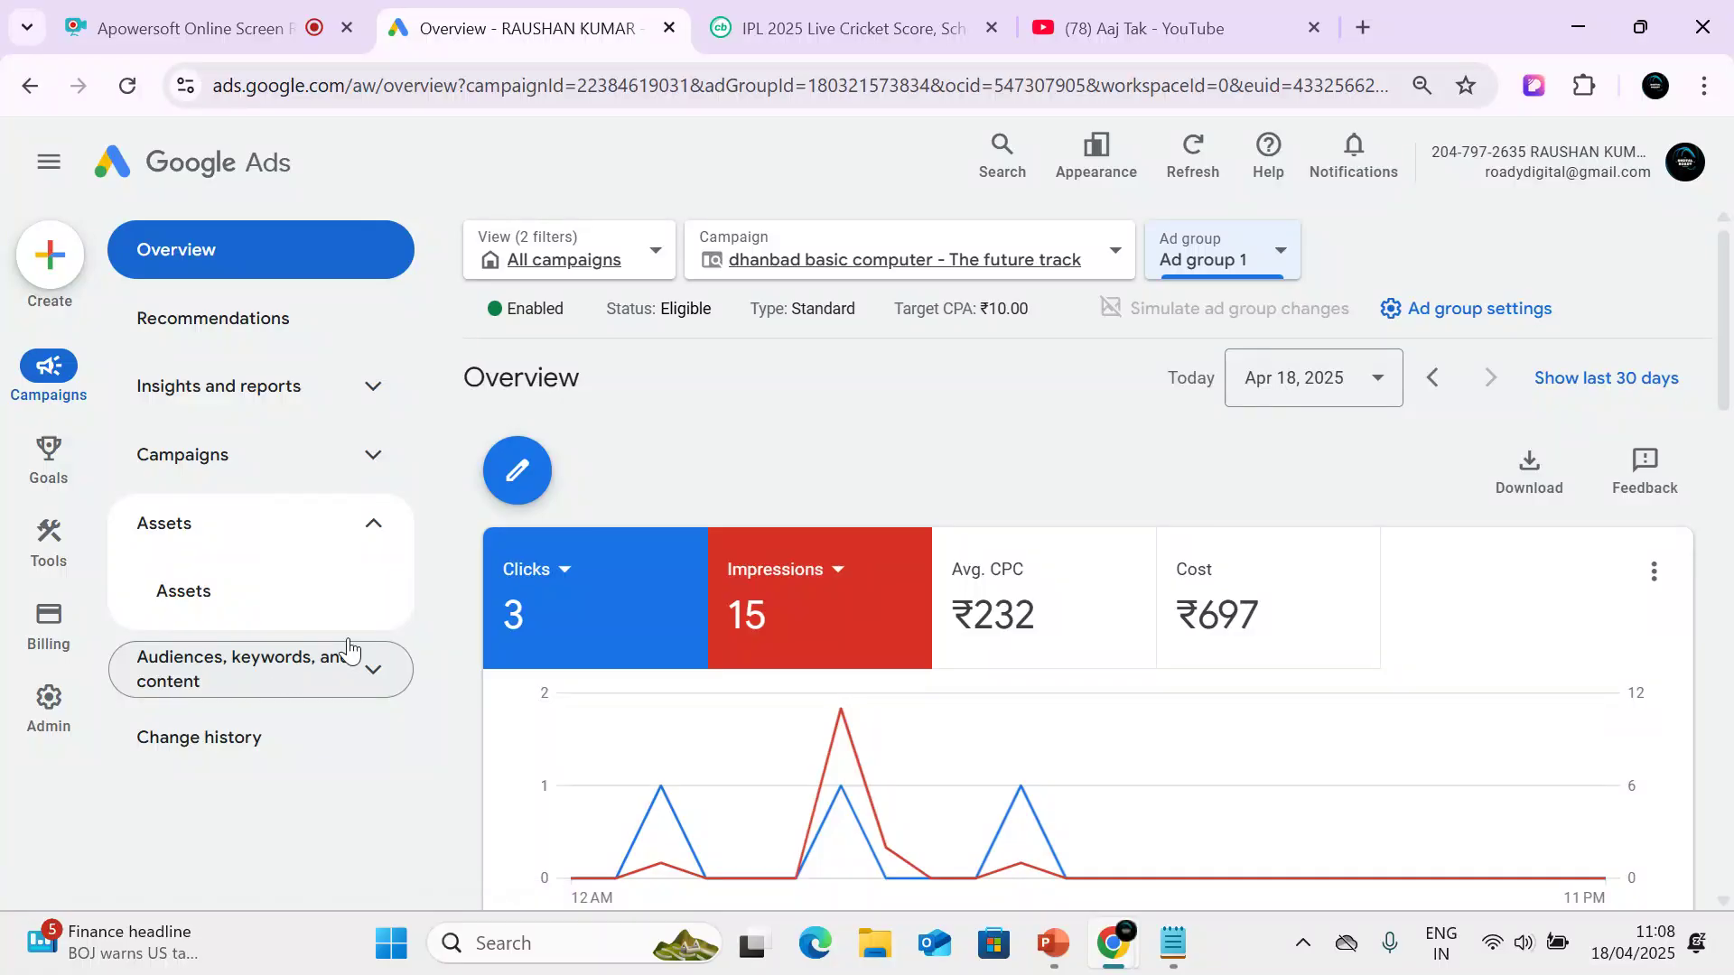
left_click(374, 676)
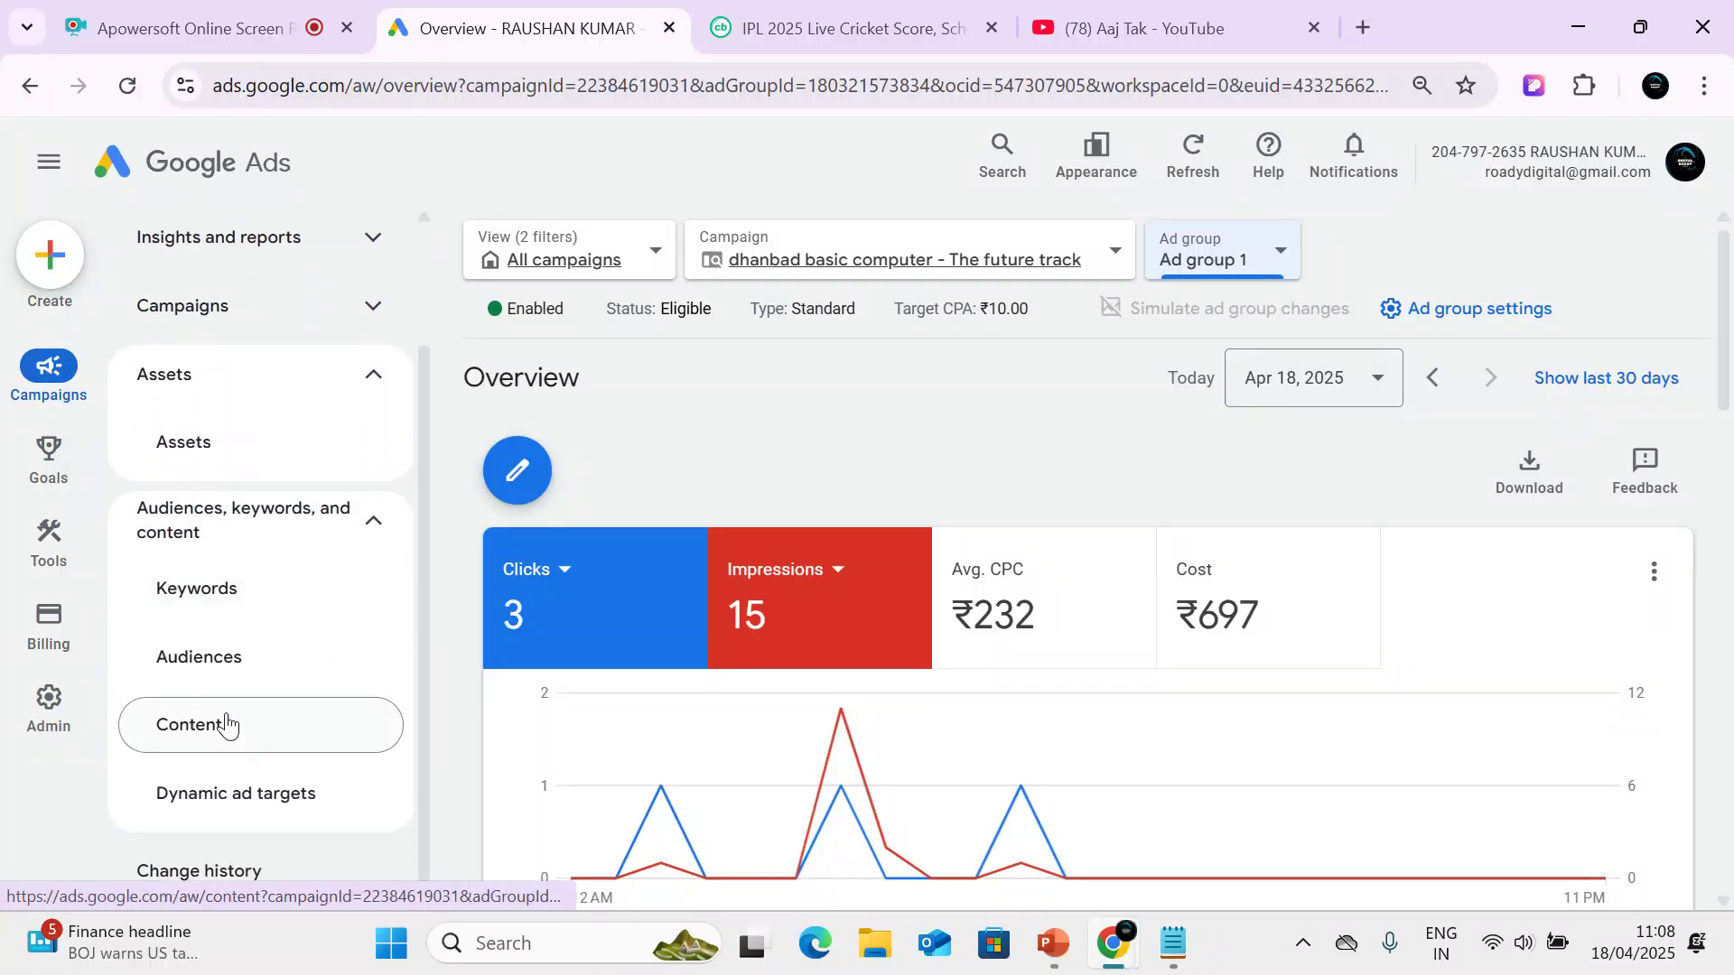
scroll(307, 754, "up", 1)
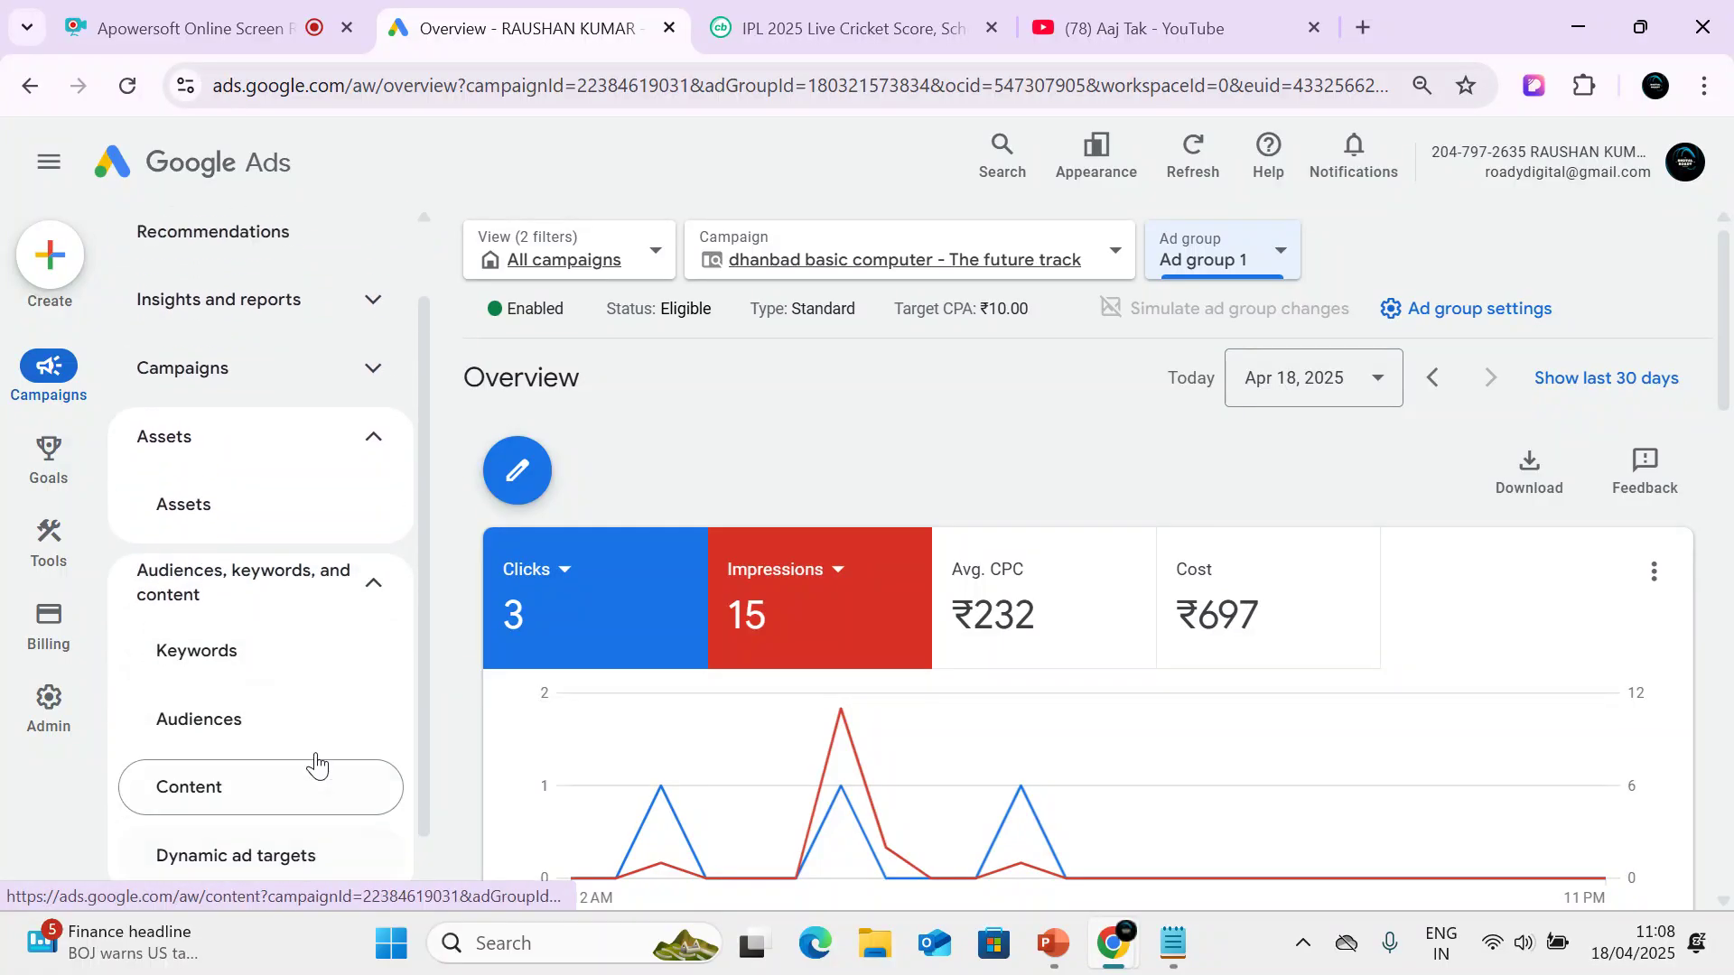
scroll(316, 763, "up", 1)
left_click(225, 598)
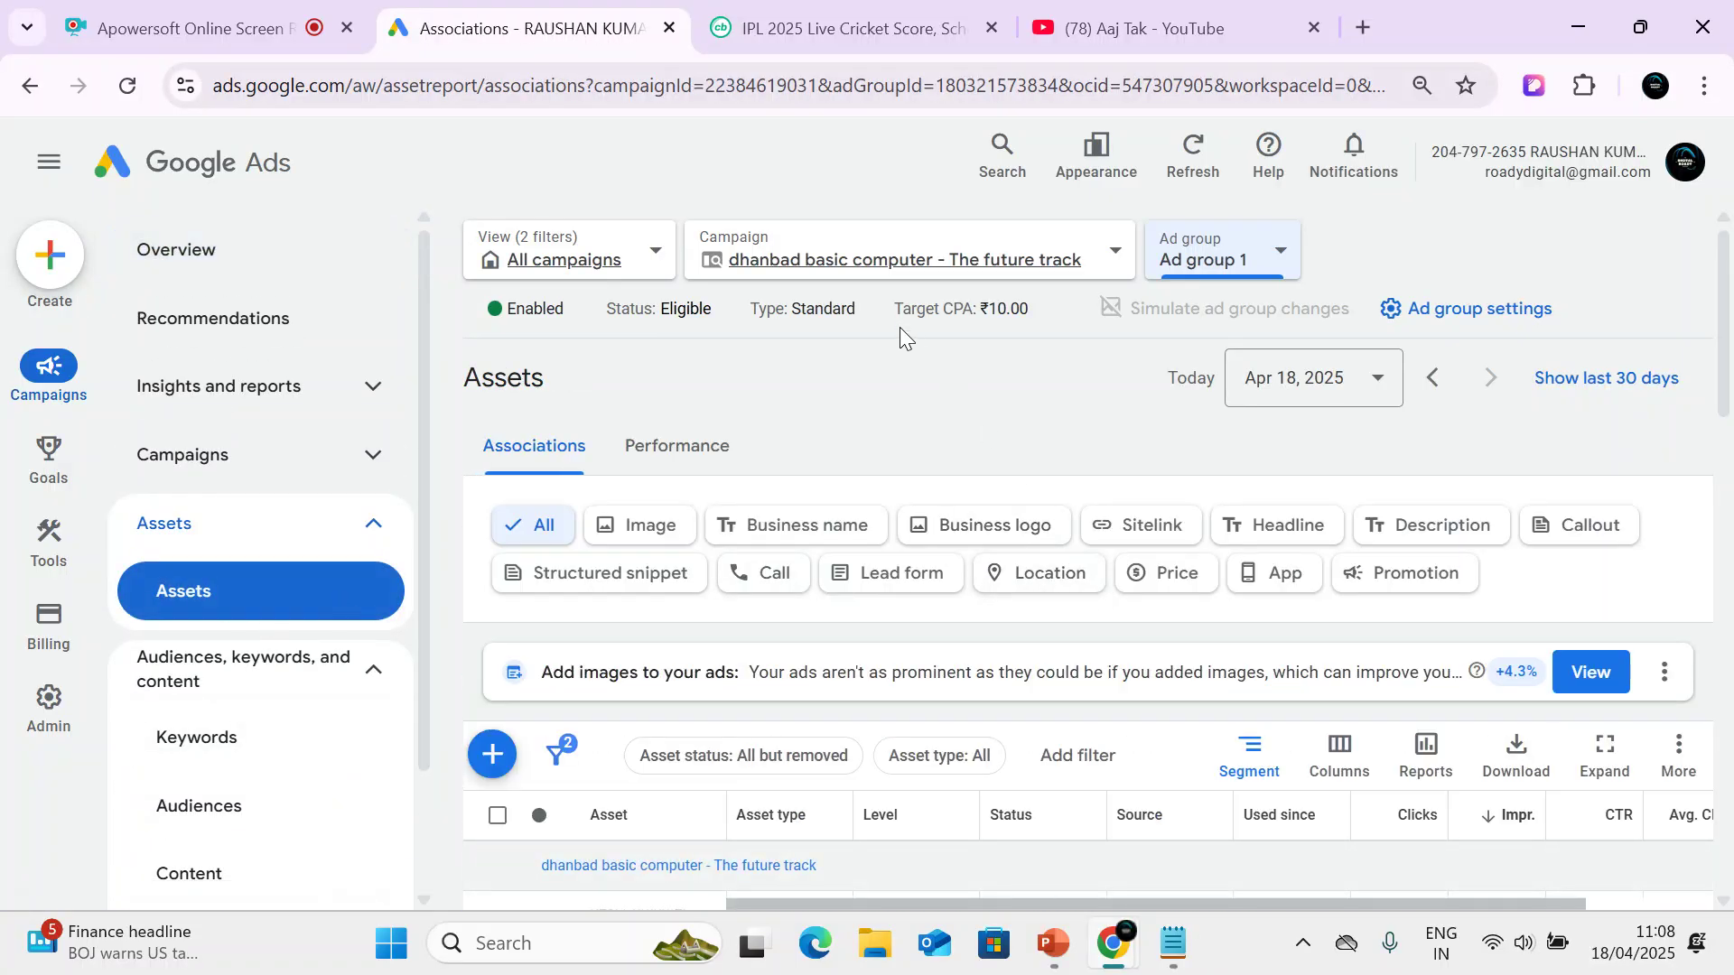
Filter the Ad group 1 asset associations by the Location type and review the listed location asset.
scroll(1259, 666, "down", 3)
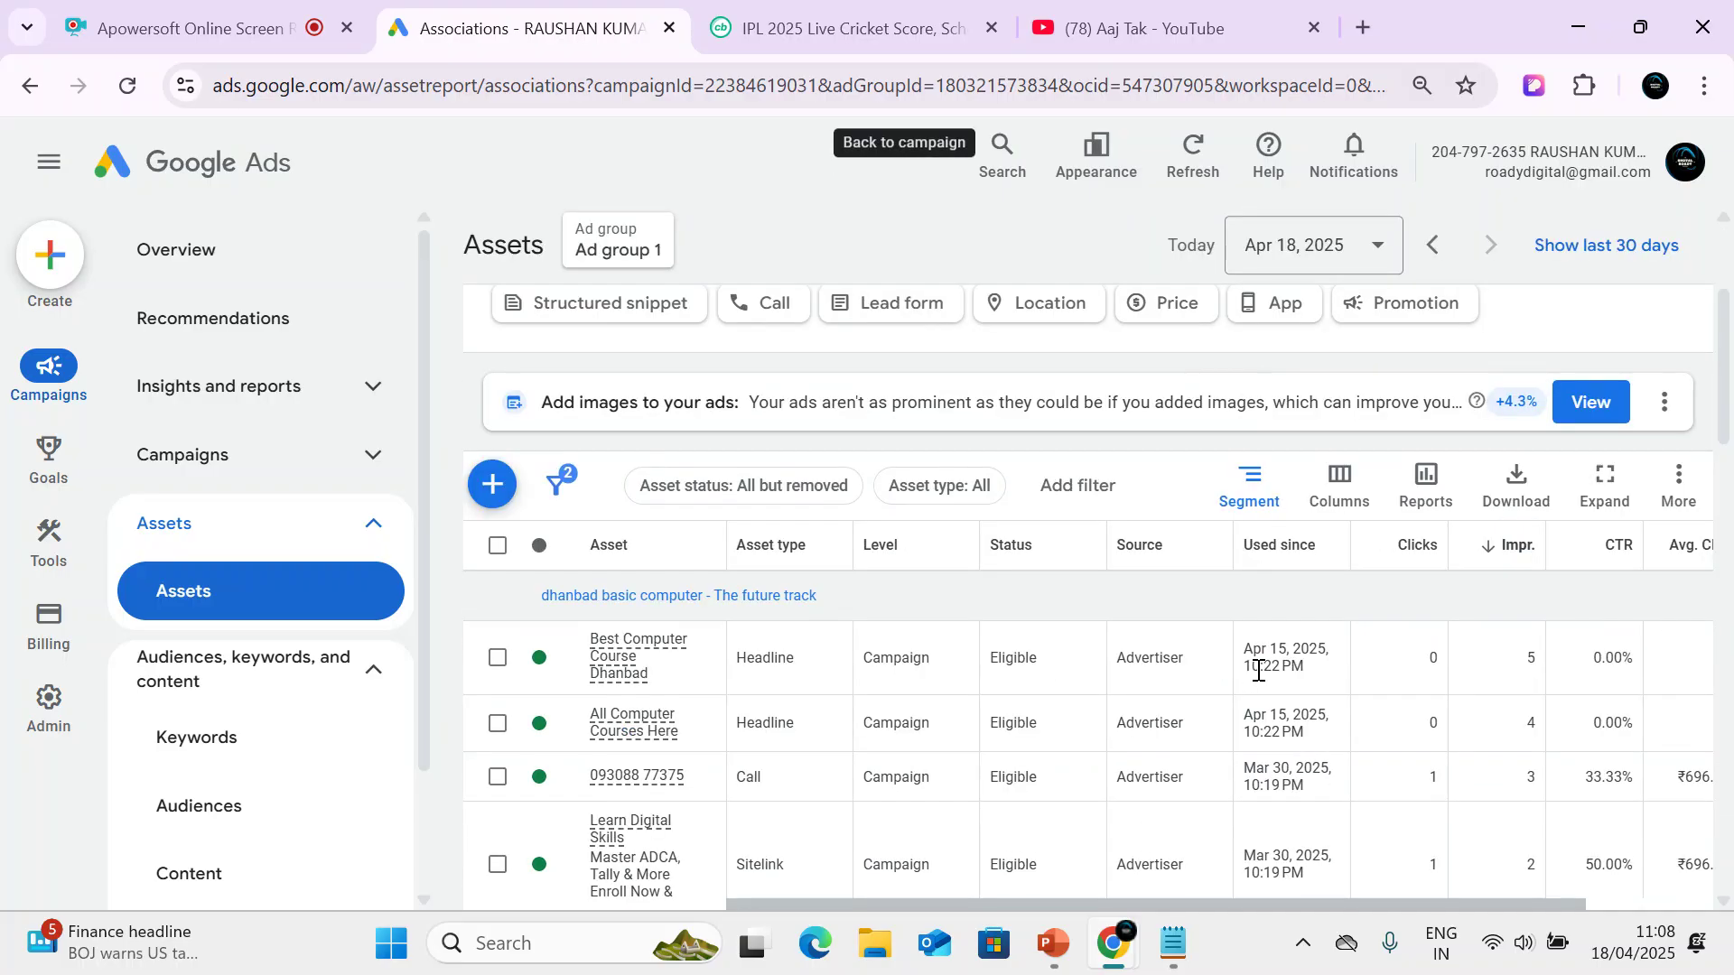
scroll(1123, 514, "up", 2)
left_click(1046, 451)
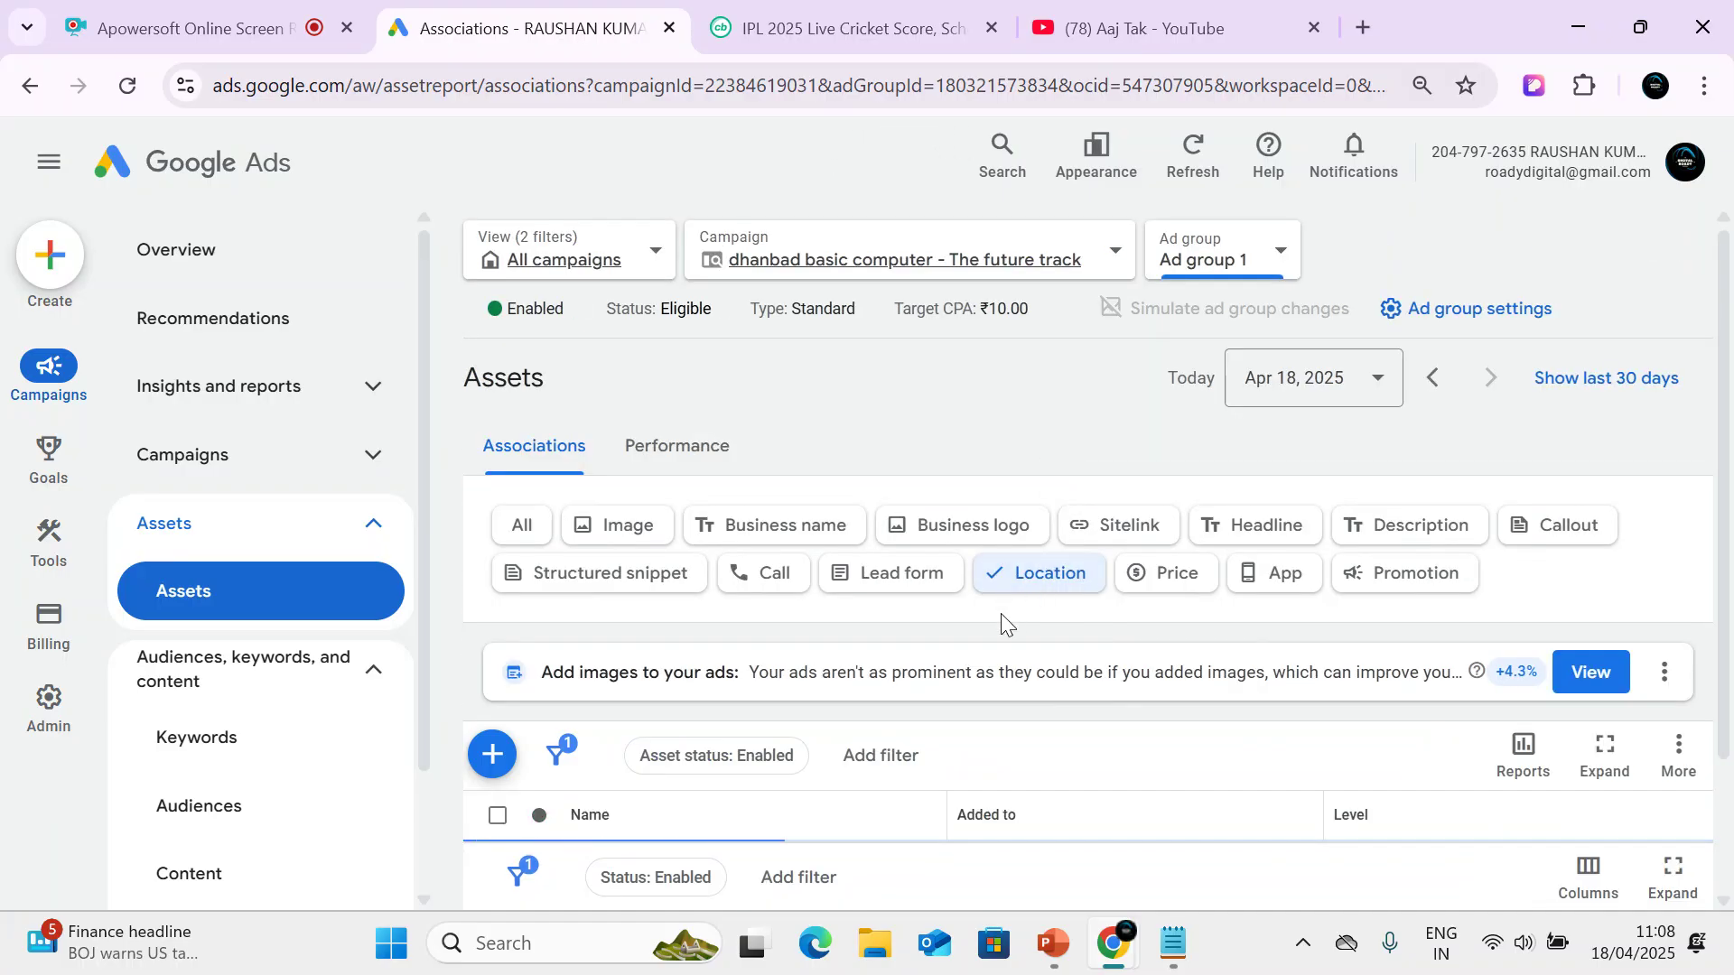
scroll(994, 686, "down", 5)
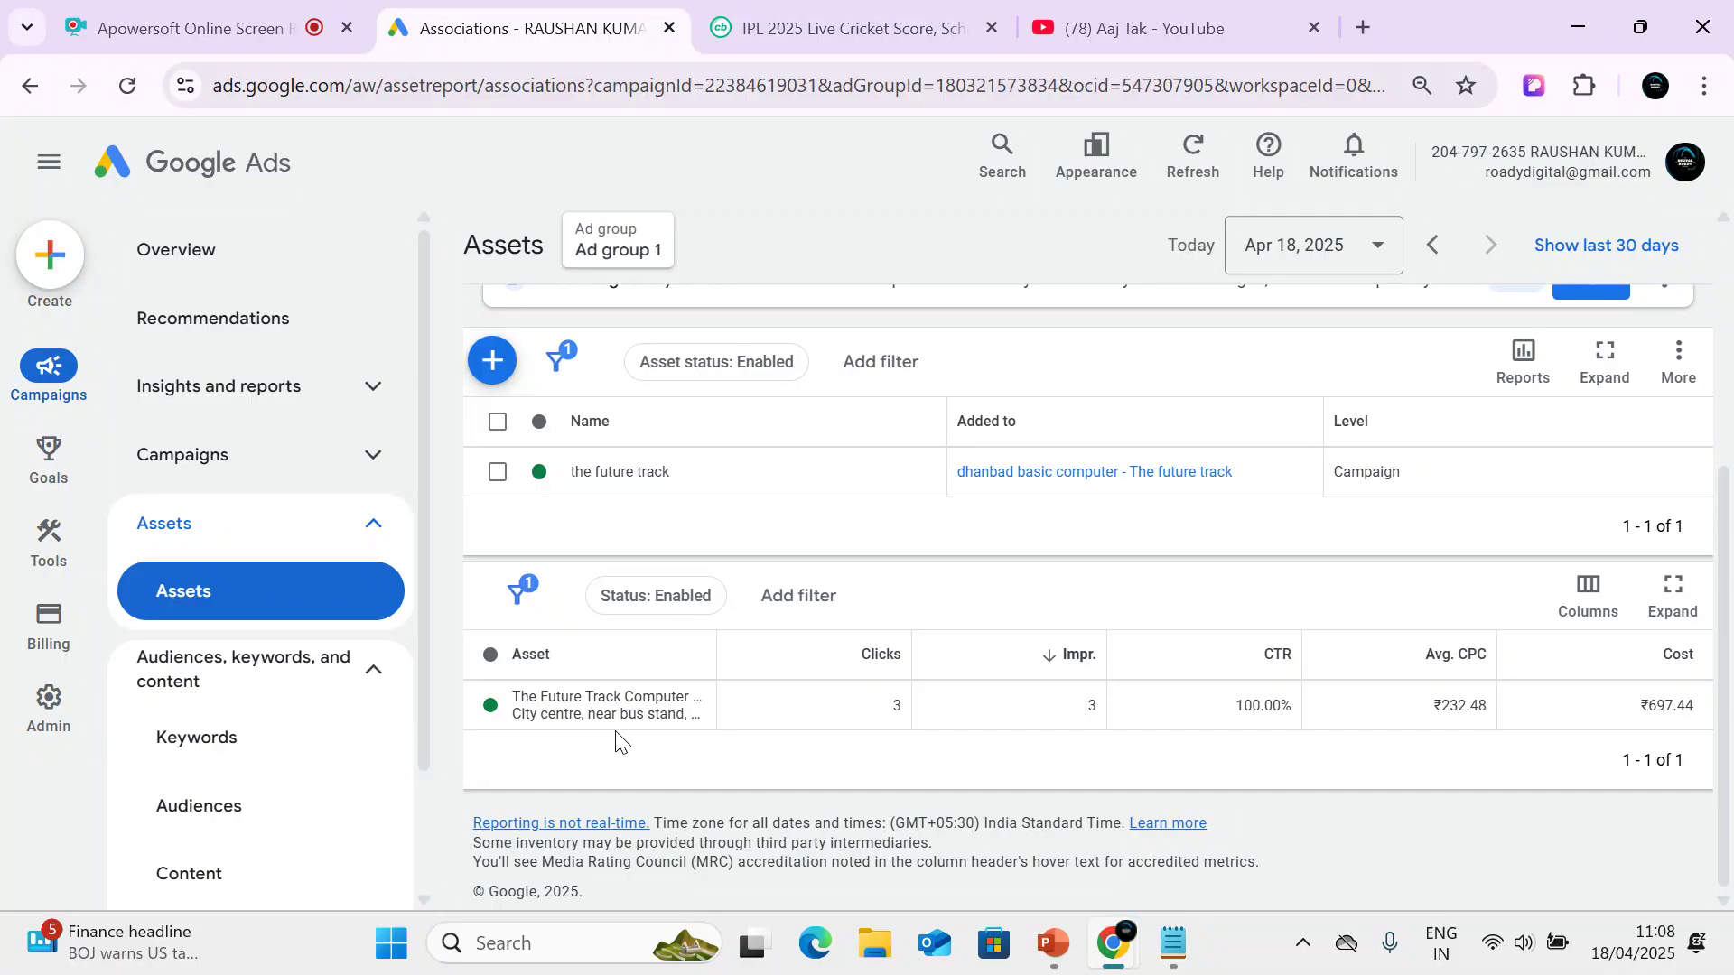
scroll(1215, 647, "up", 5)
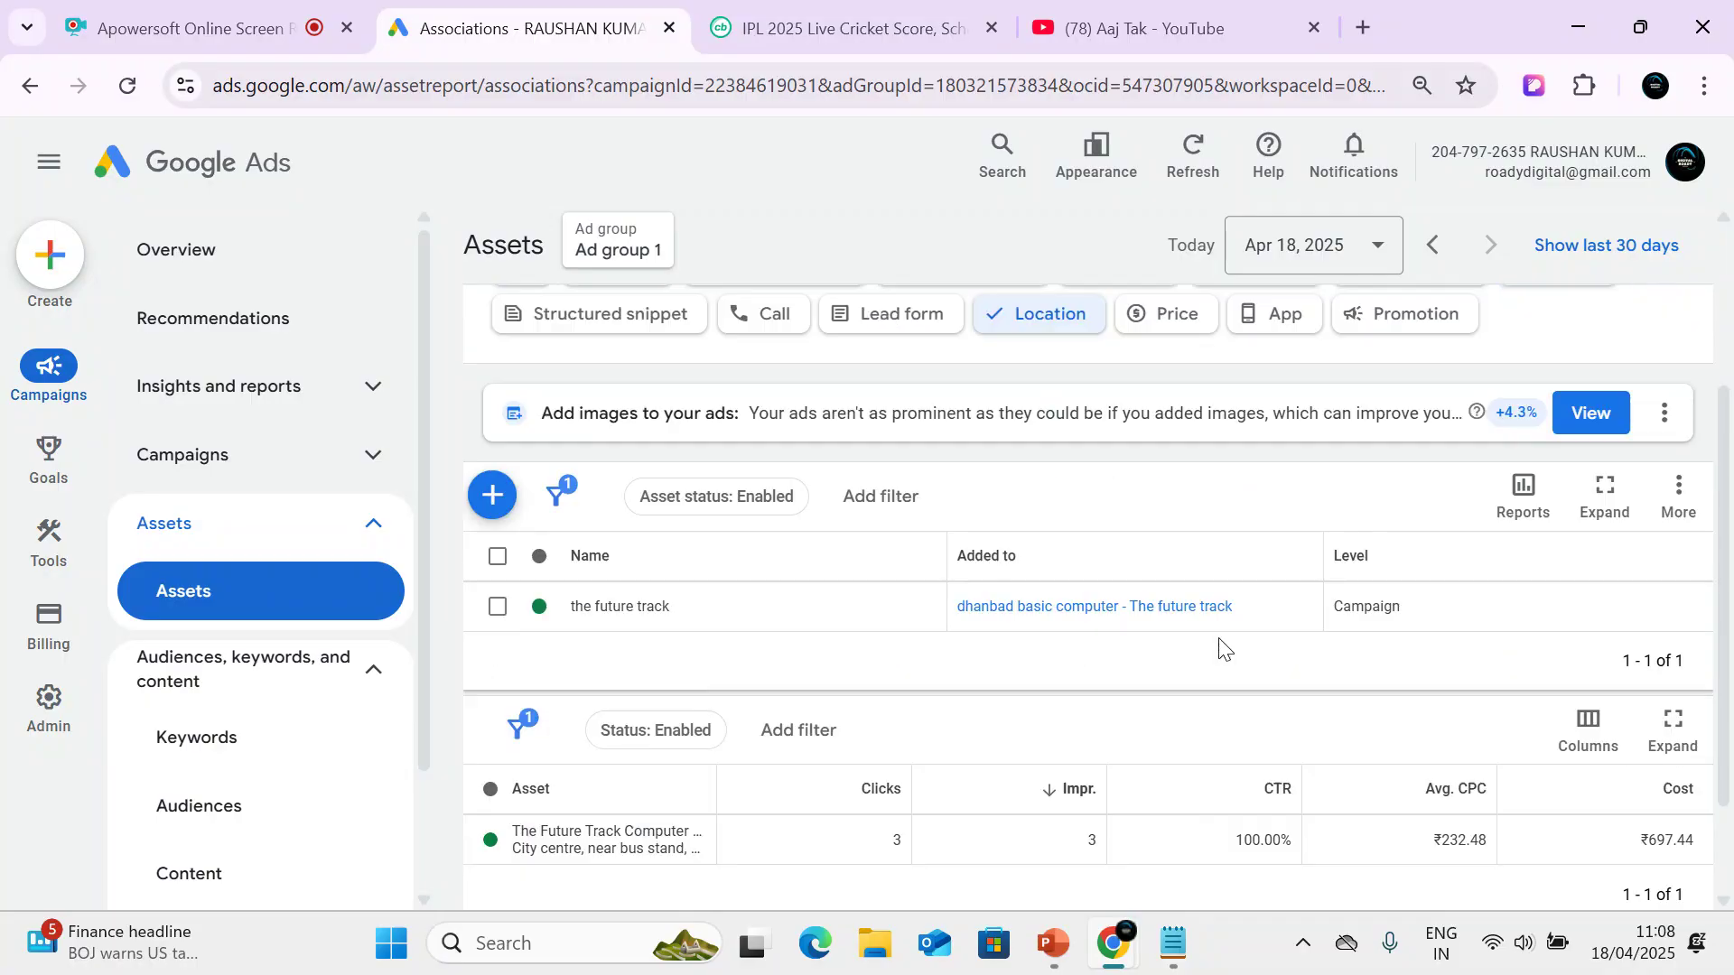
Review the location asset's performance for yesterday and for the last 14 days.
left_click(1308, 379)
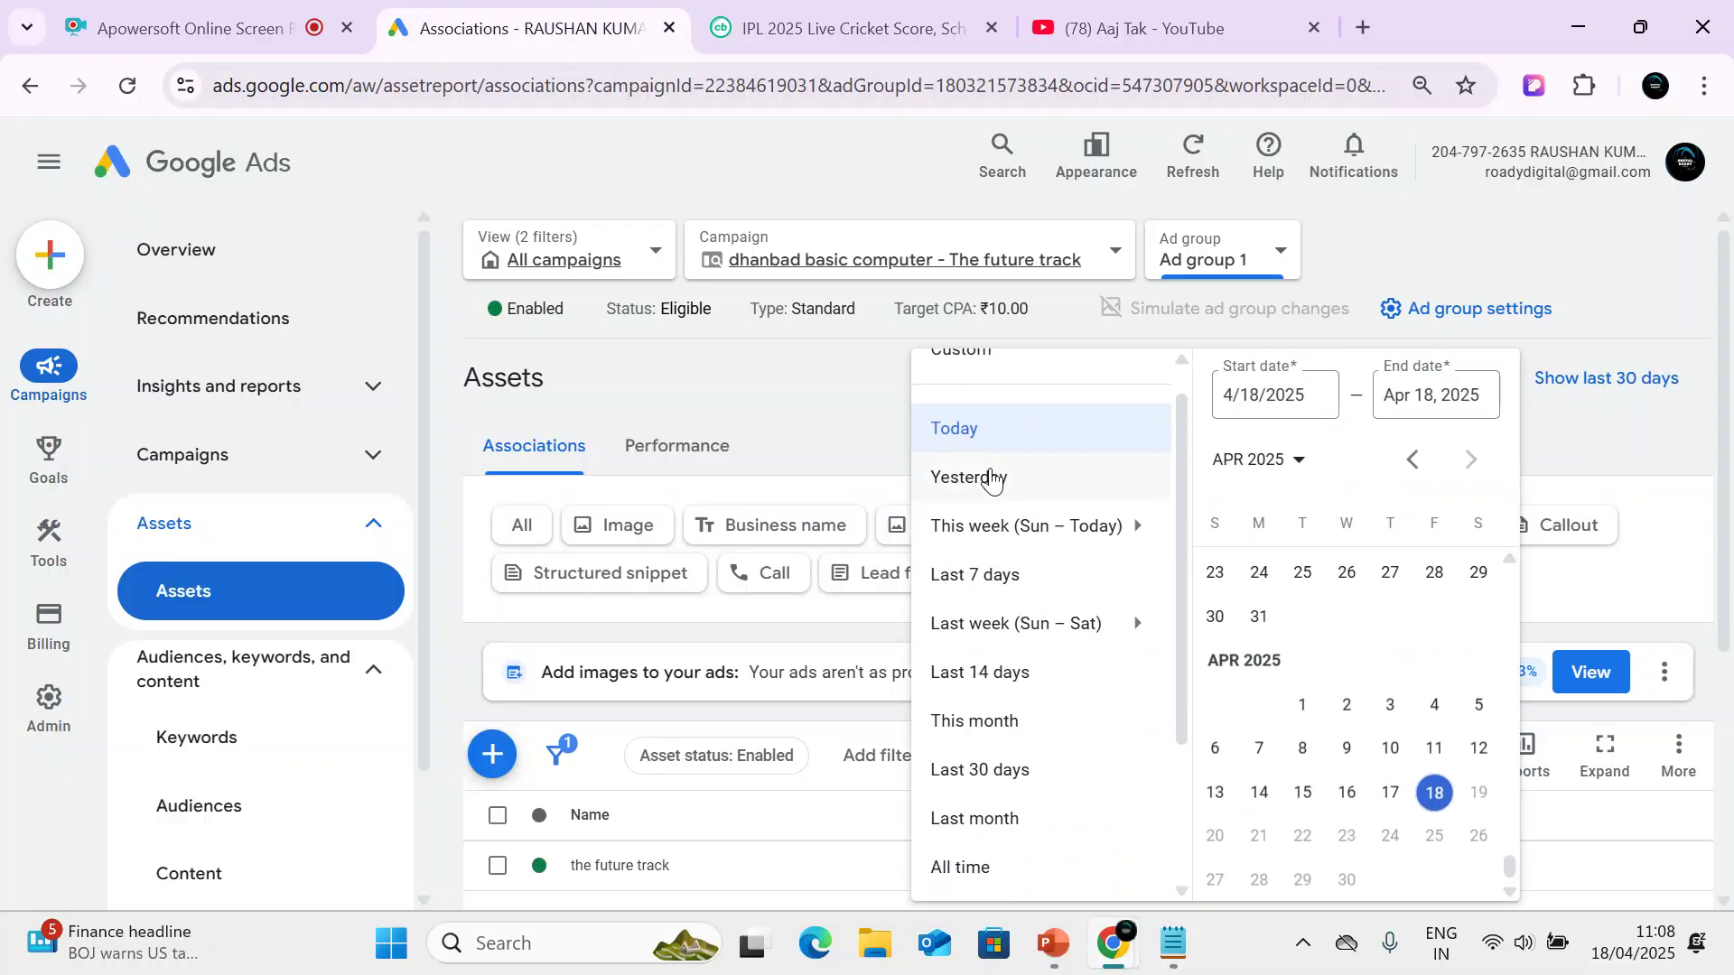
left_click(991, 479)
scroll(1037, 691, "down", 4)
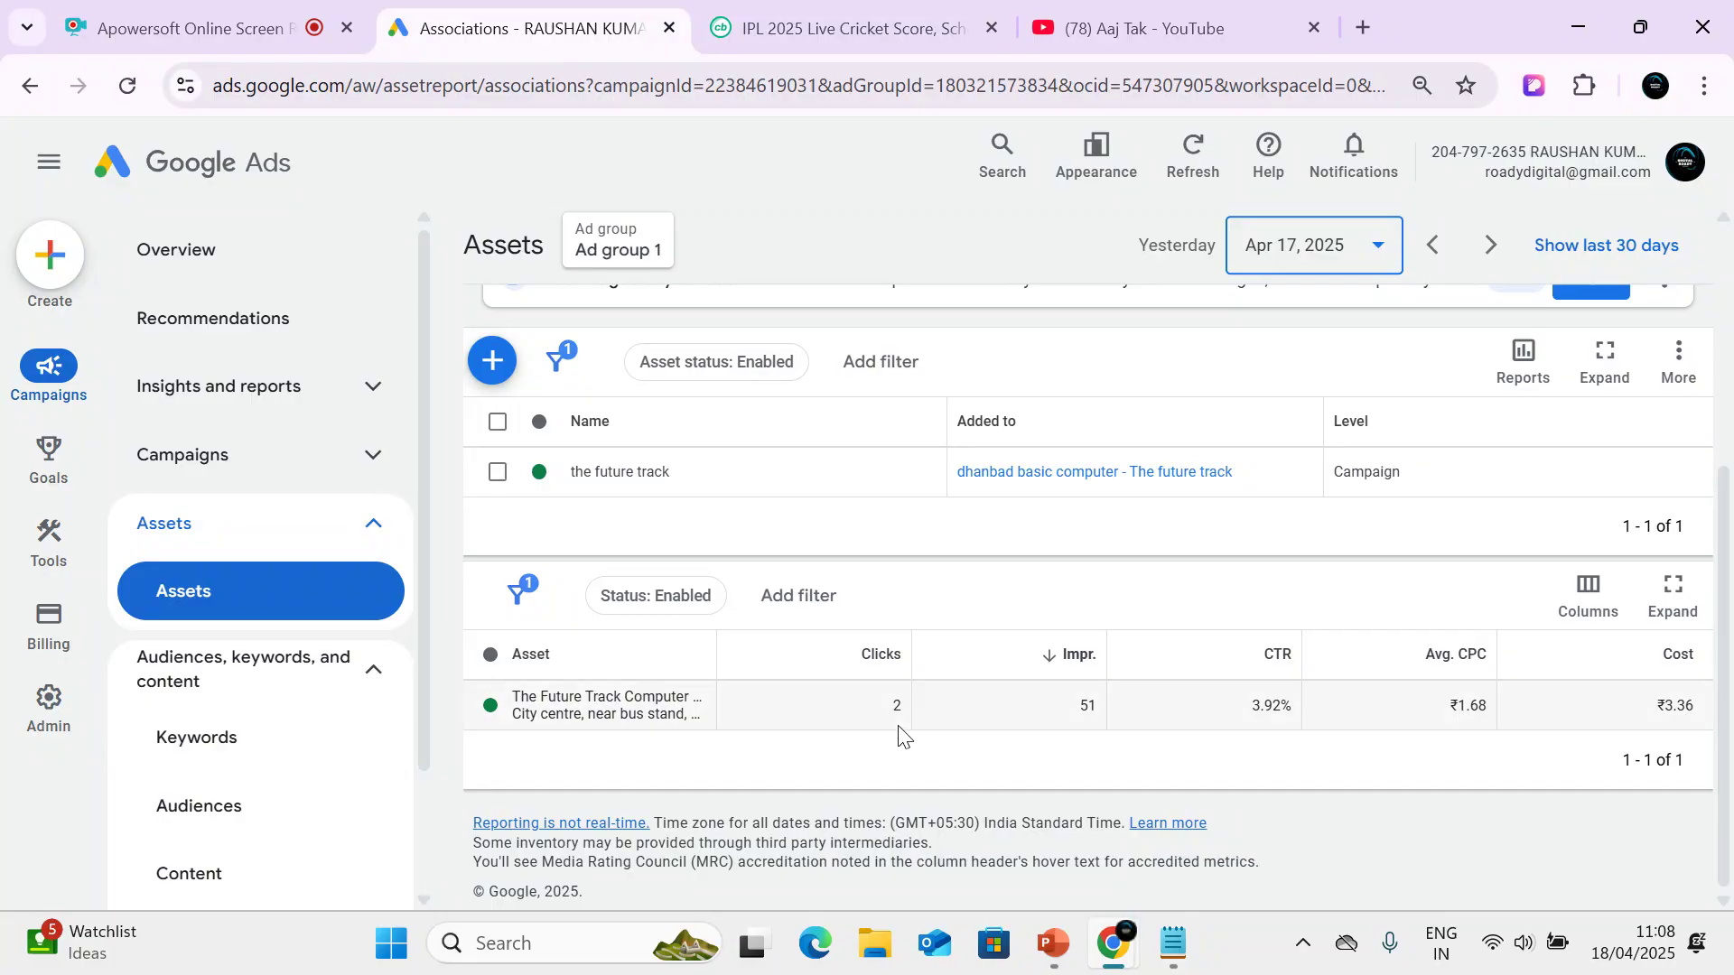
scroll(1212, 674, "up", 5)
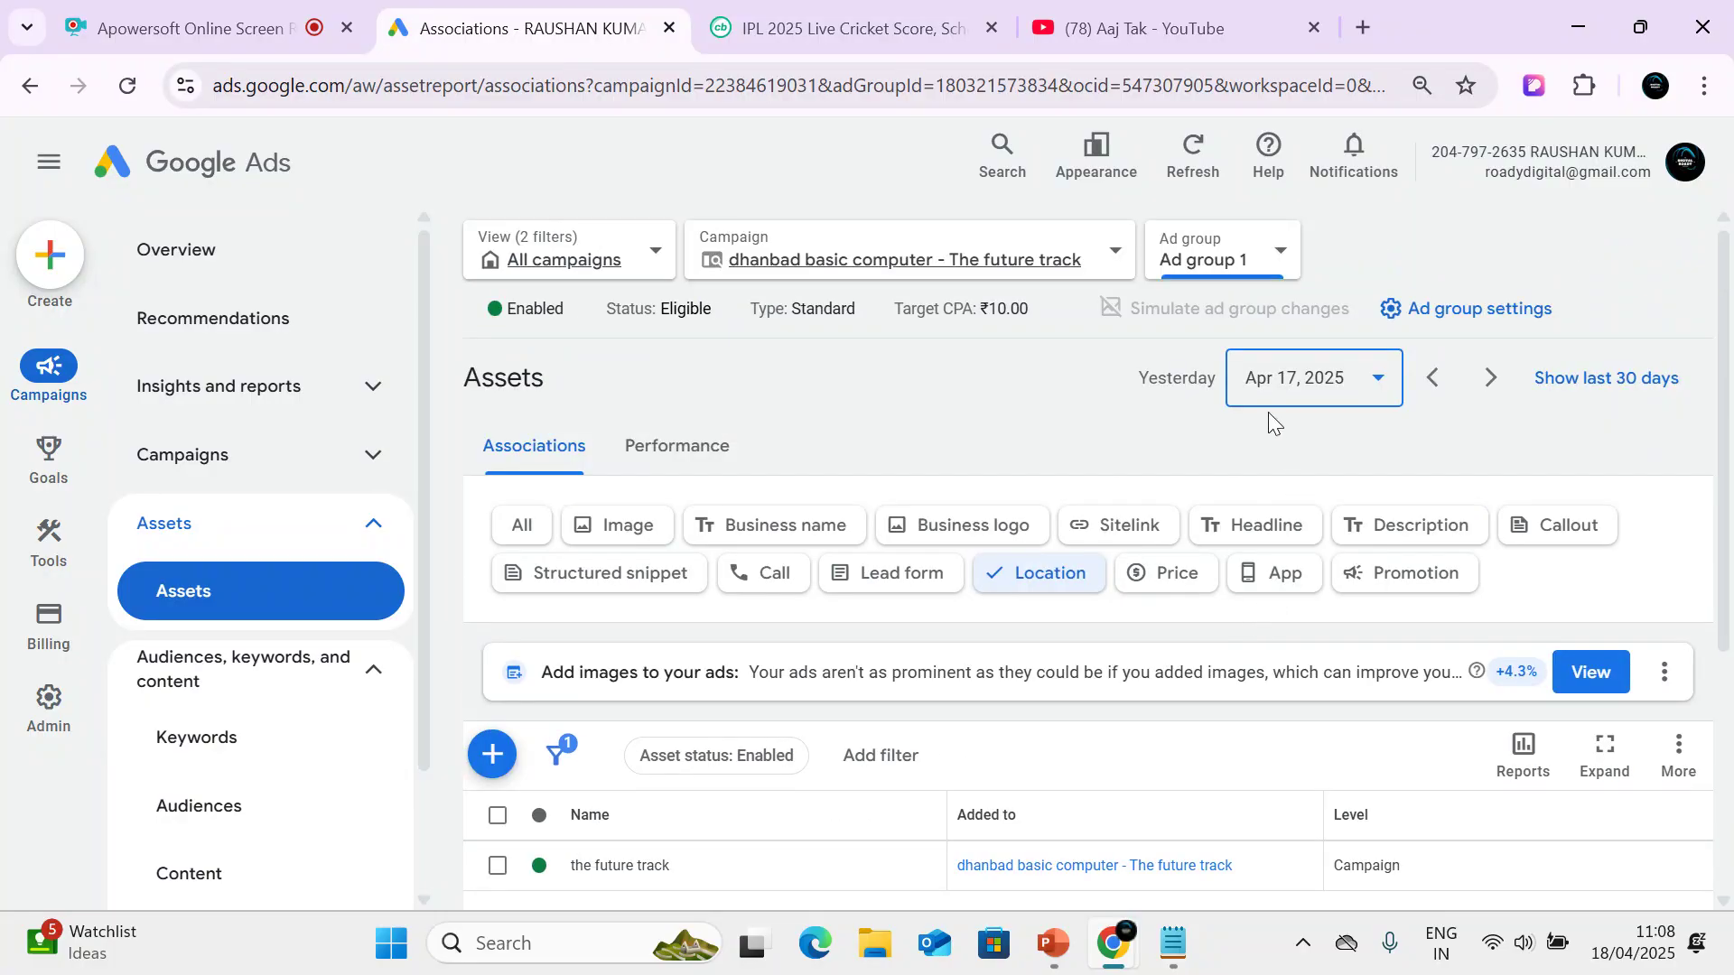
left_click(1276, 386)
left_click(961, 683)
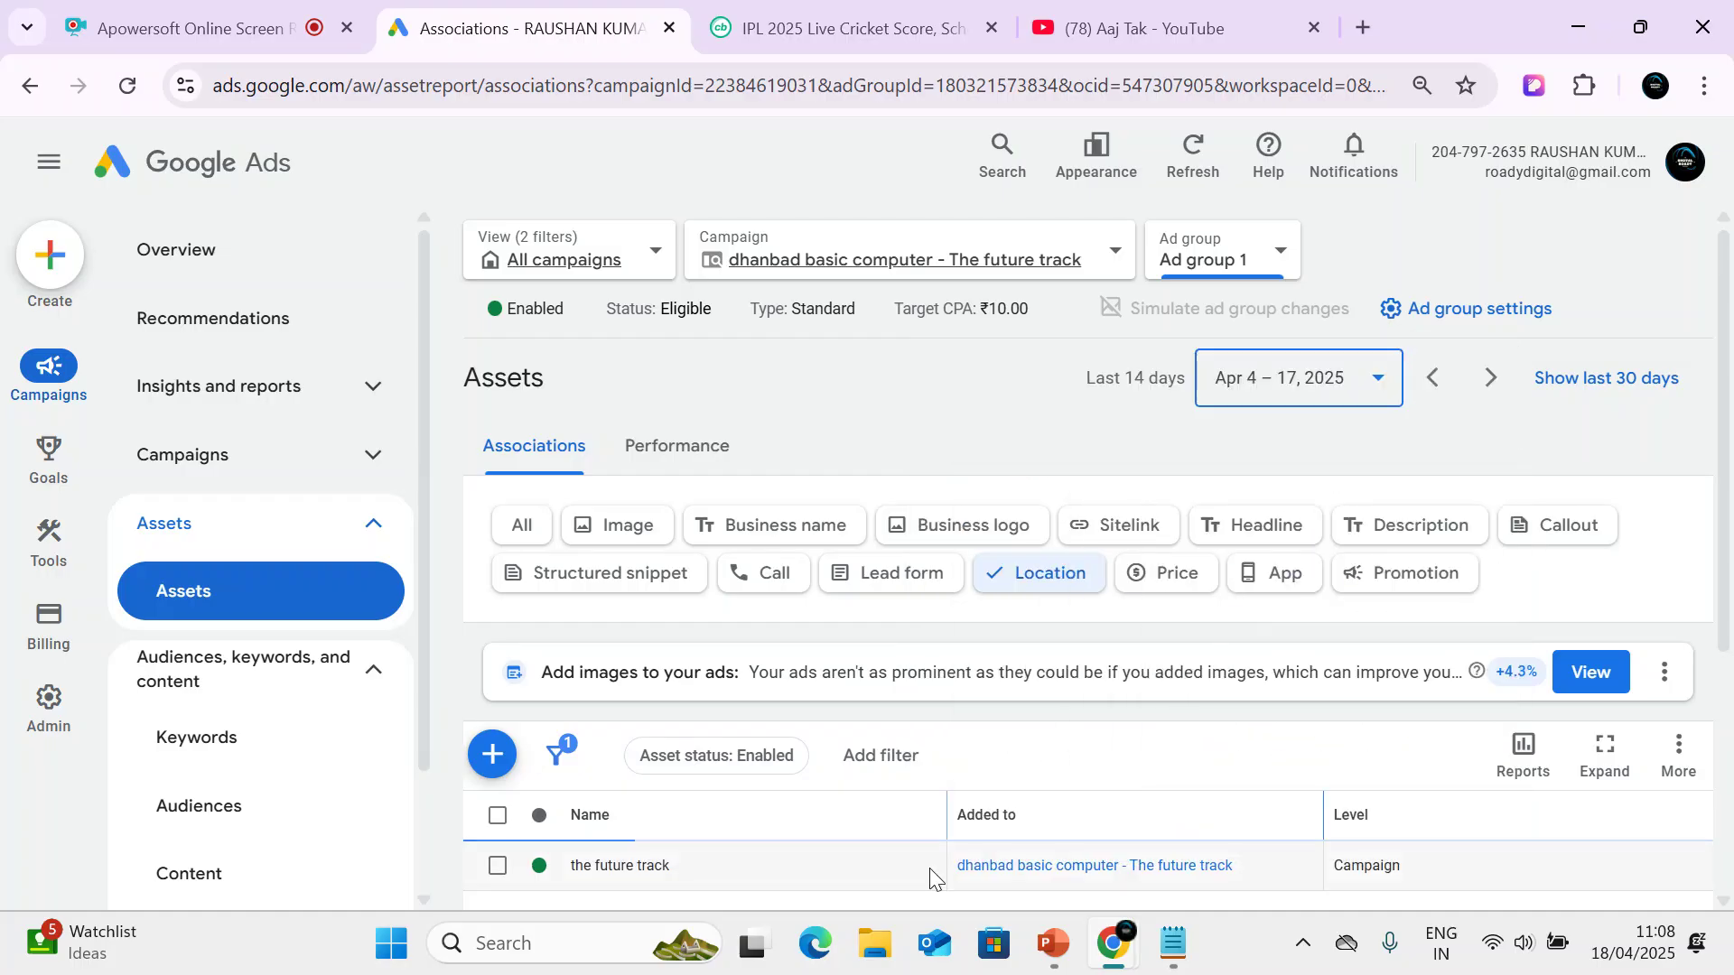
scroll(930, 868, "down", 3)
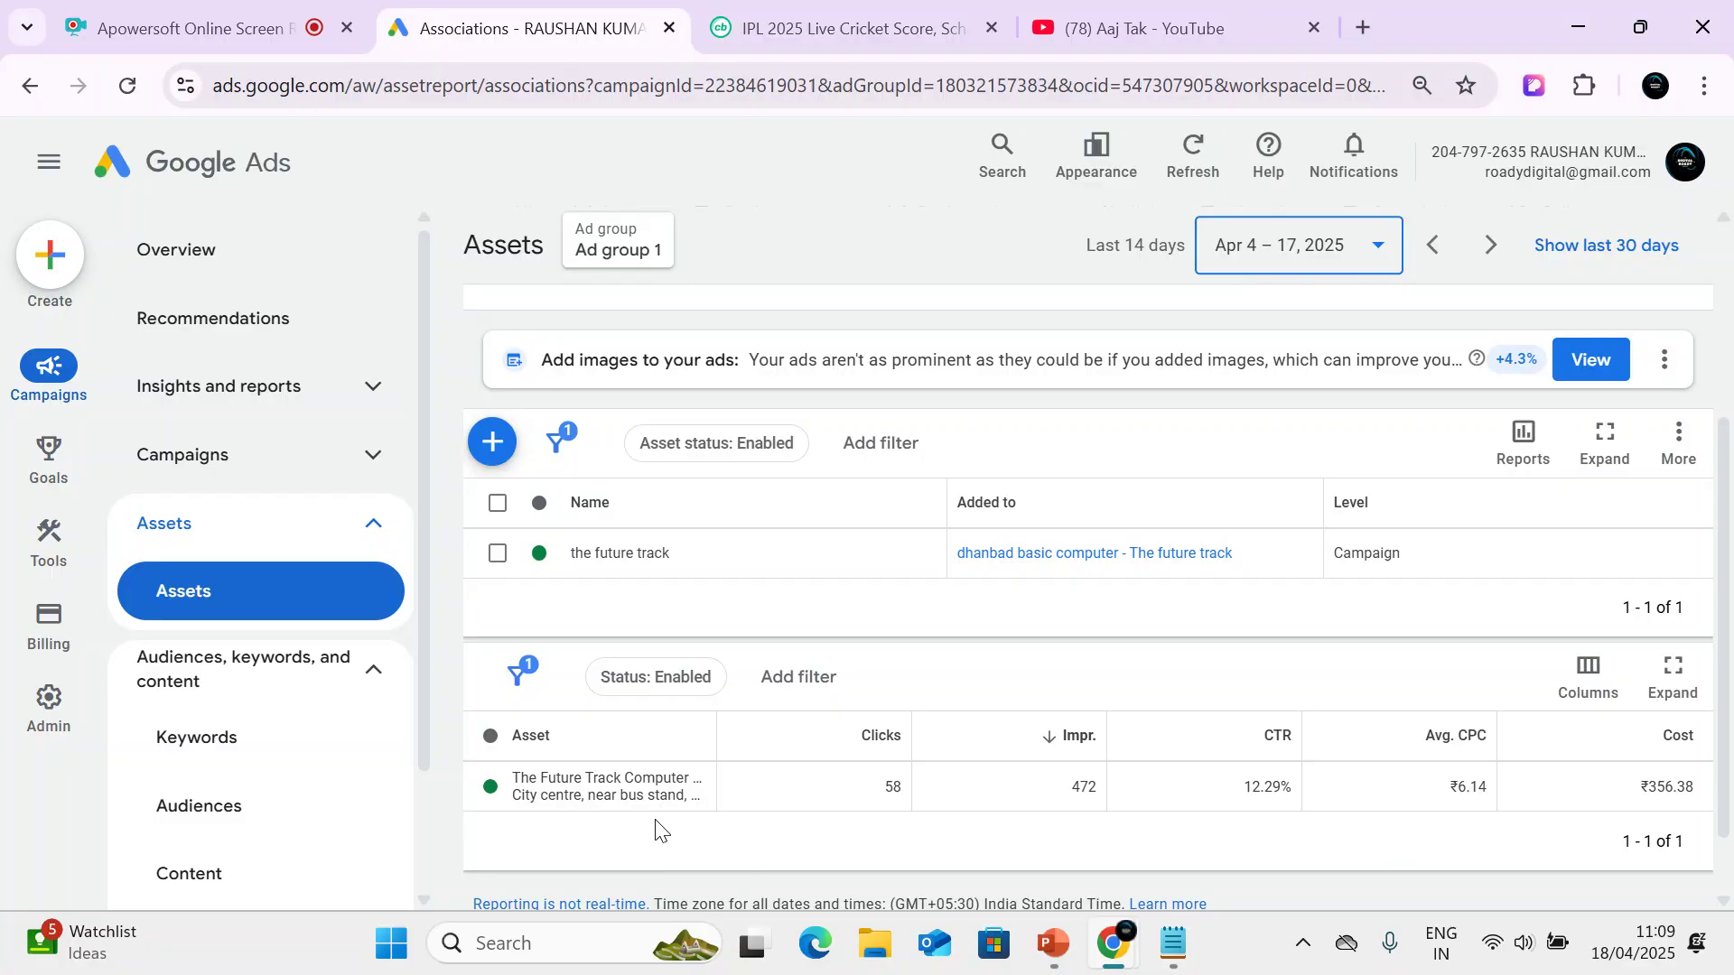
Open the location manager's business locations, inspect the locations offered for syncing to the account, and cancel without saving.
left_click(49, 542)
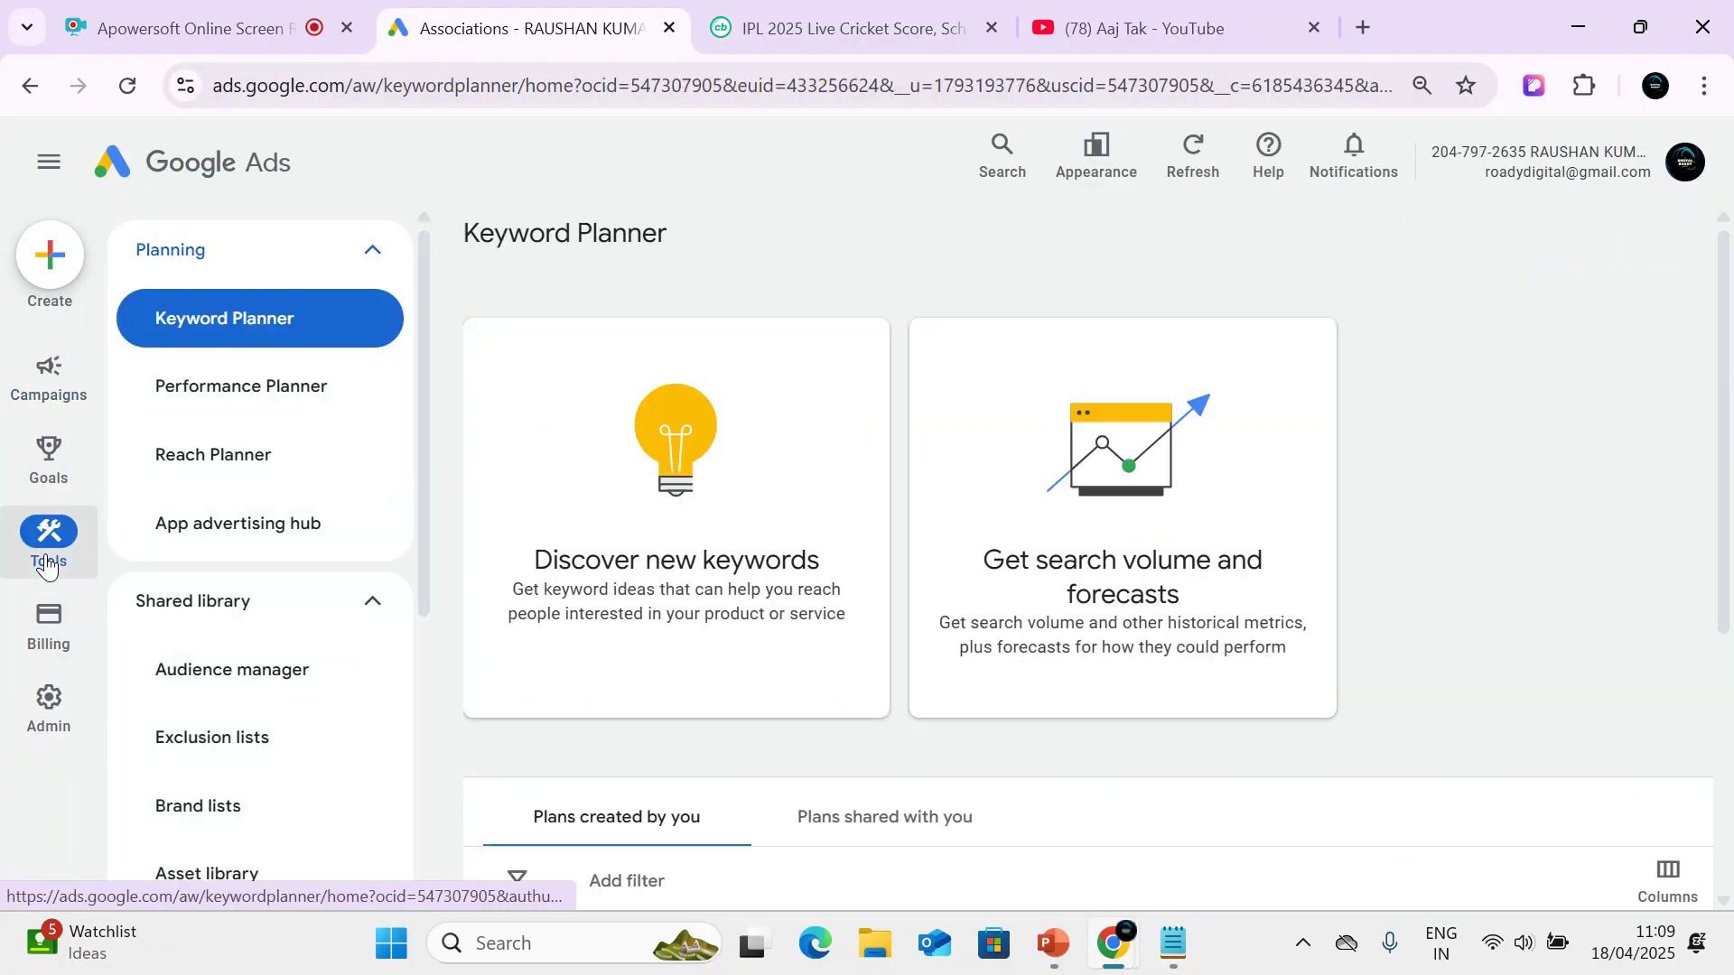
scroll(298, 623, "down", 3)
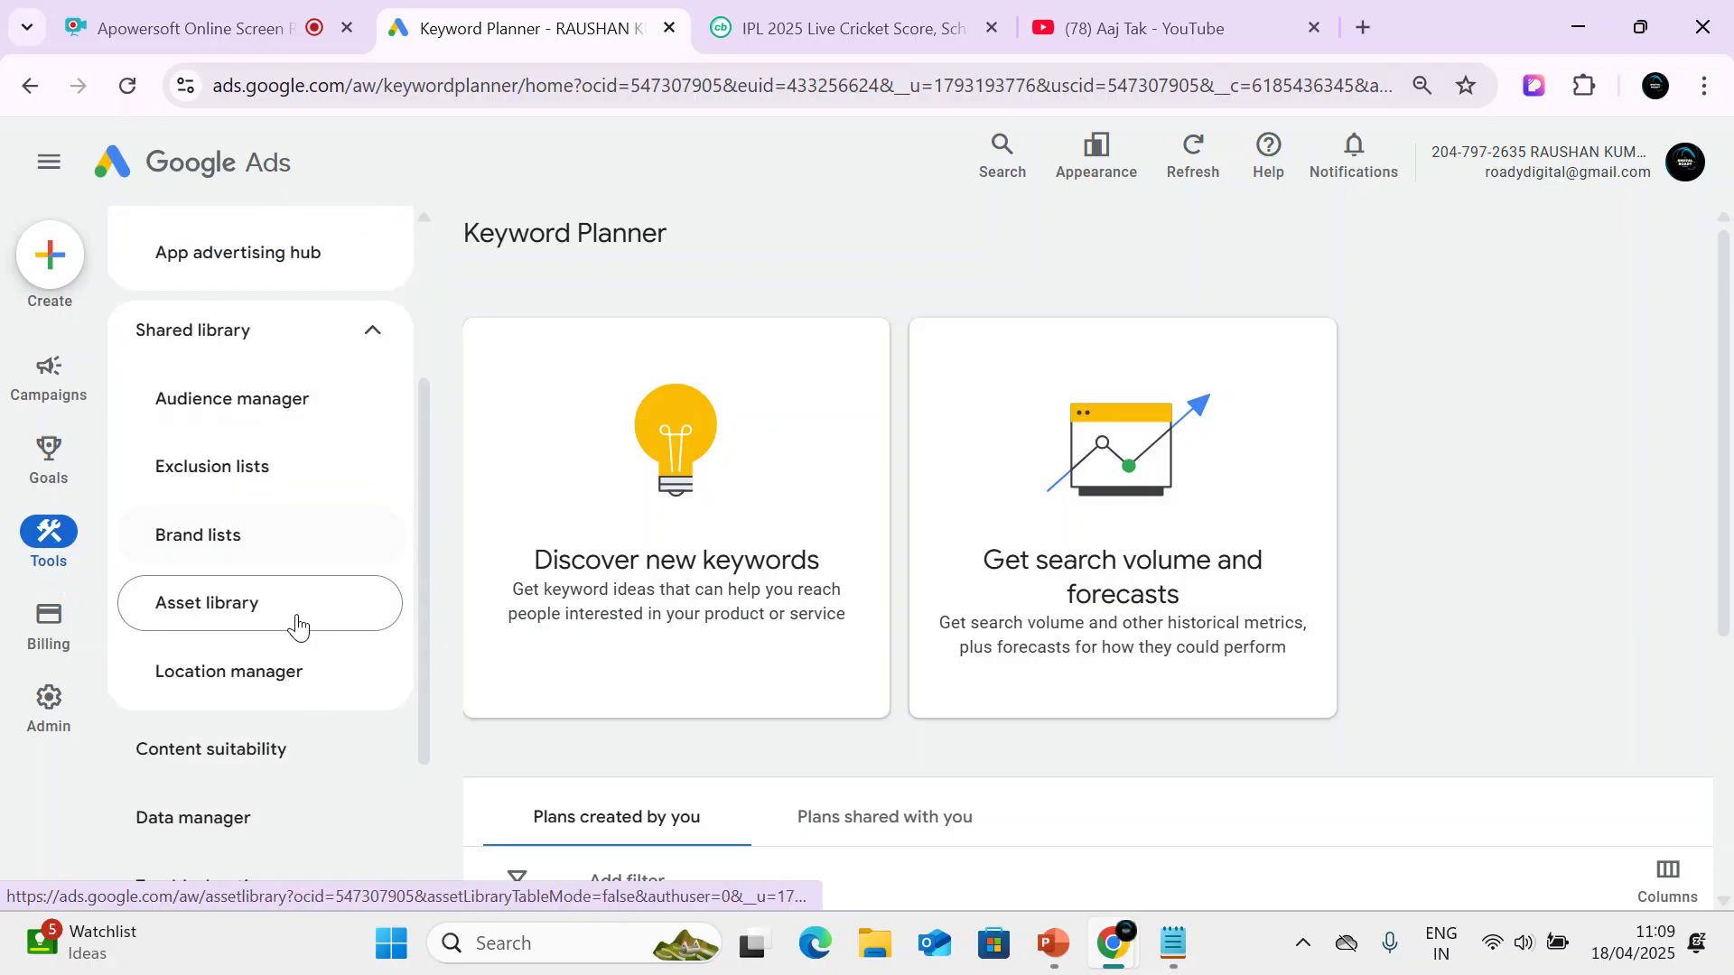
left_click(269, 670)
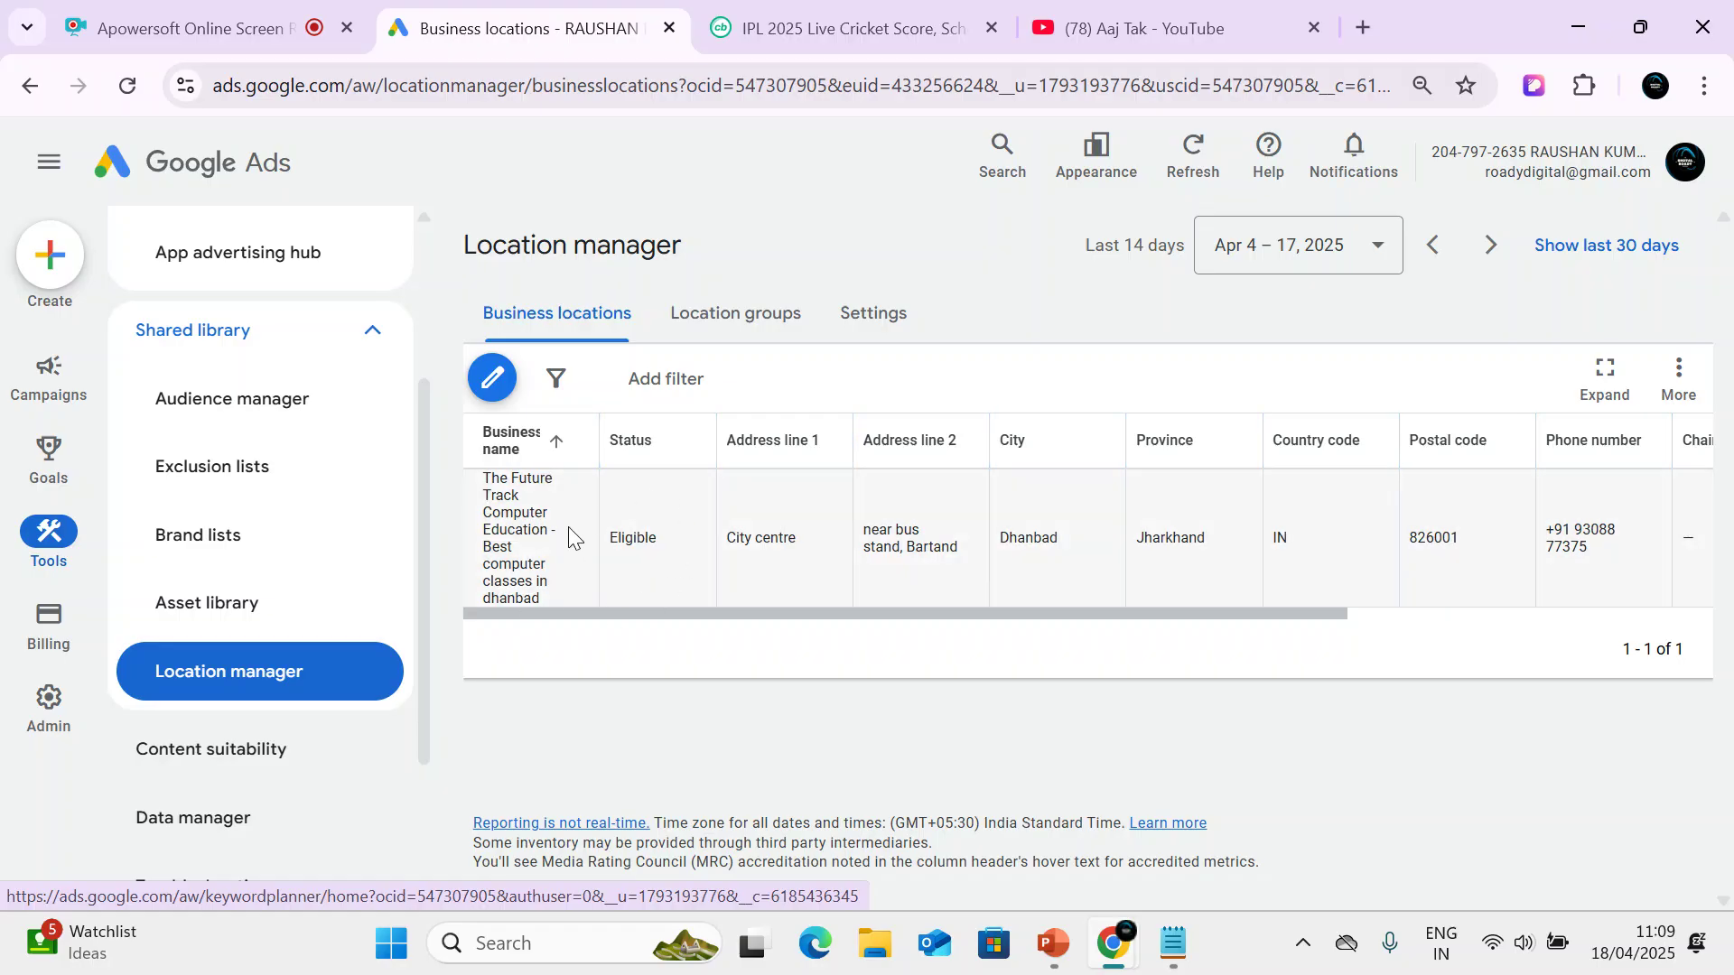
left_click(510, 384)
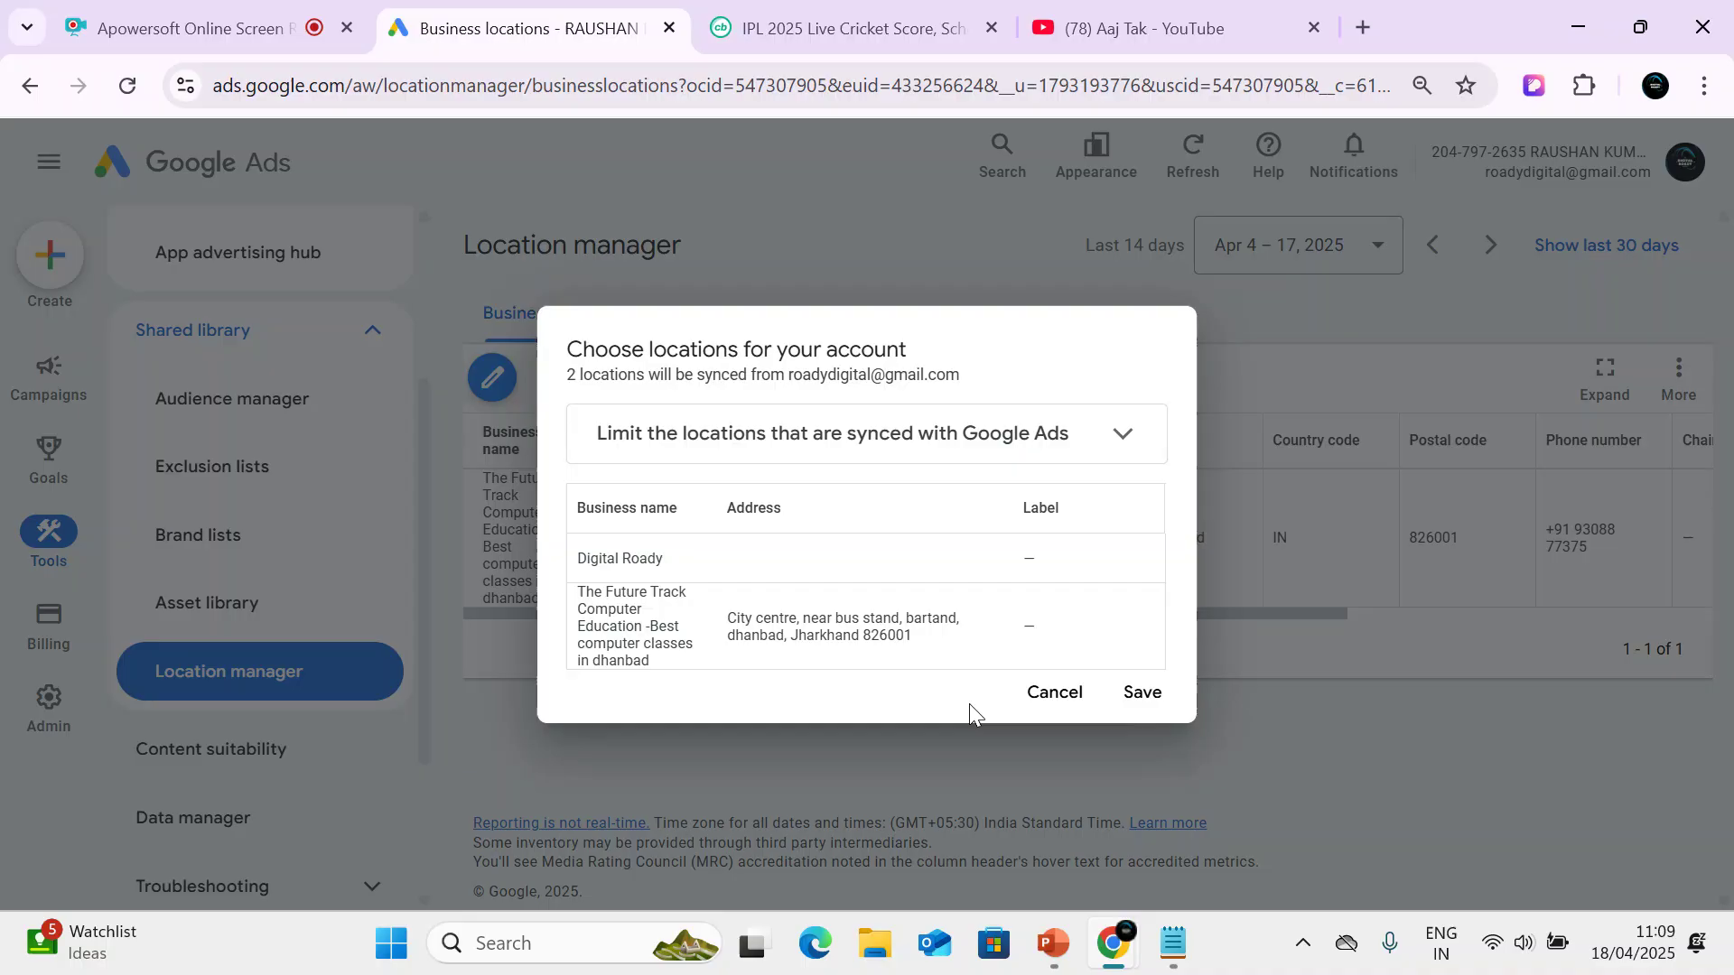
left_click(1035, 699)
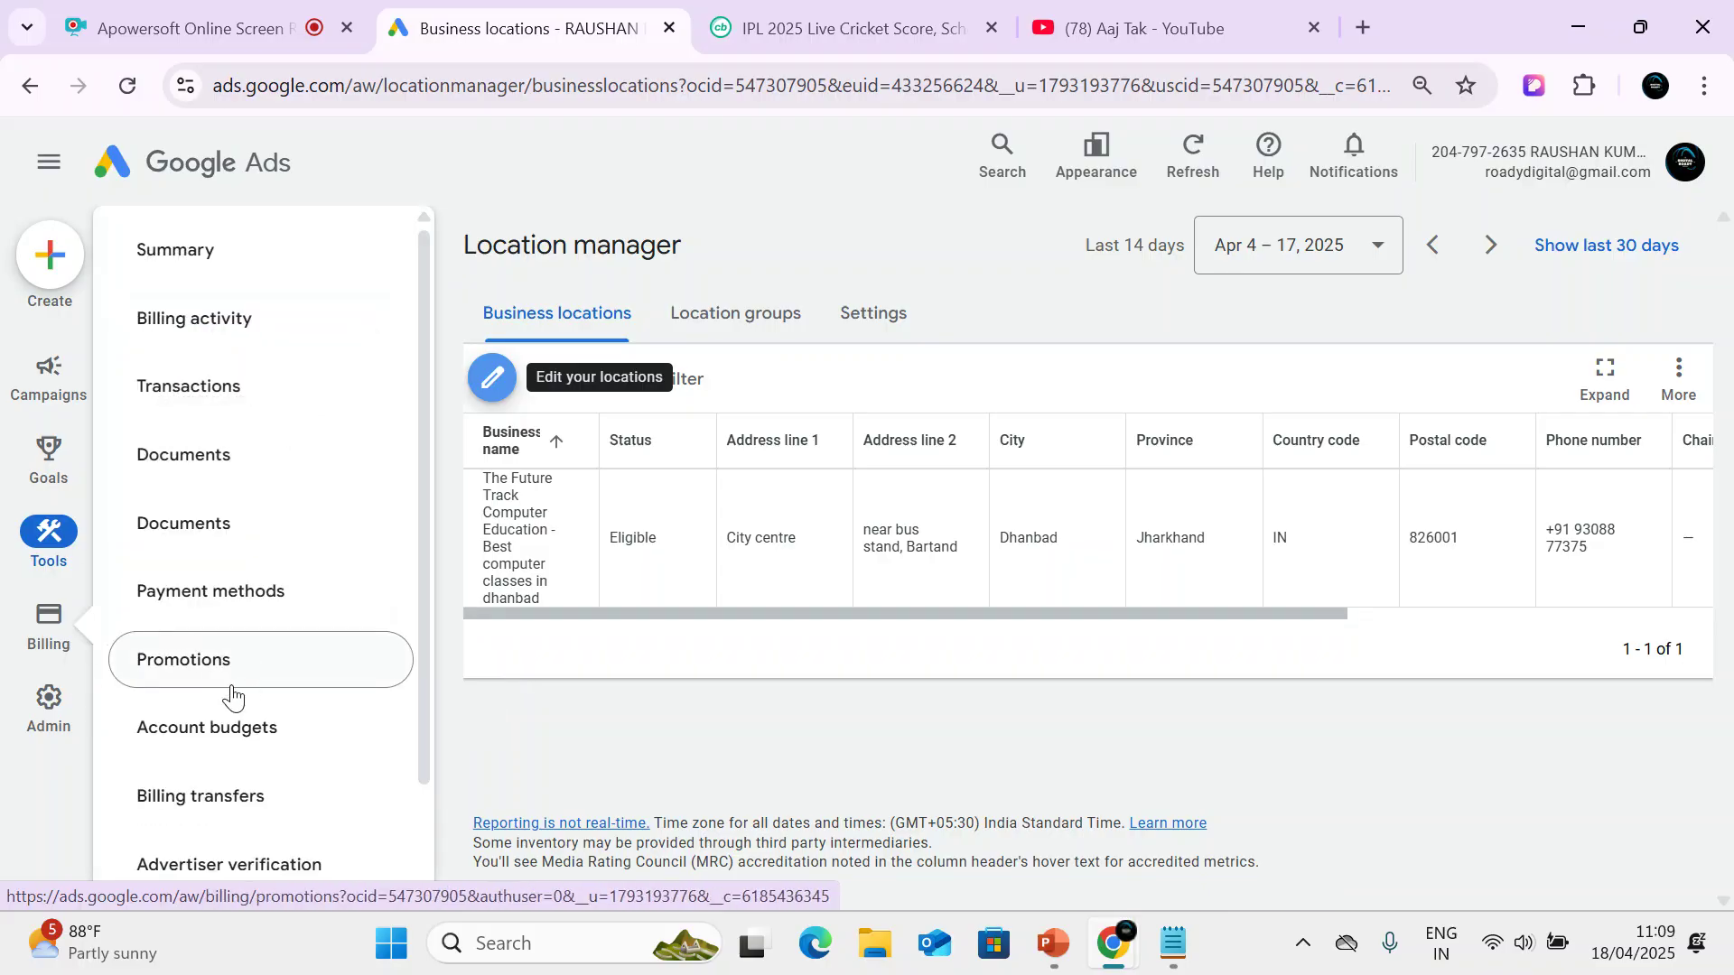
Open the content suitability settings and examine the inventory type options.
mouse_move(49, 702)
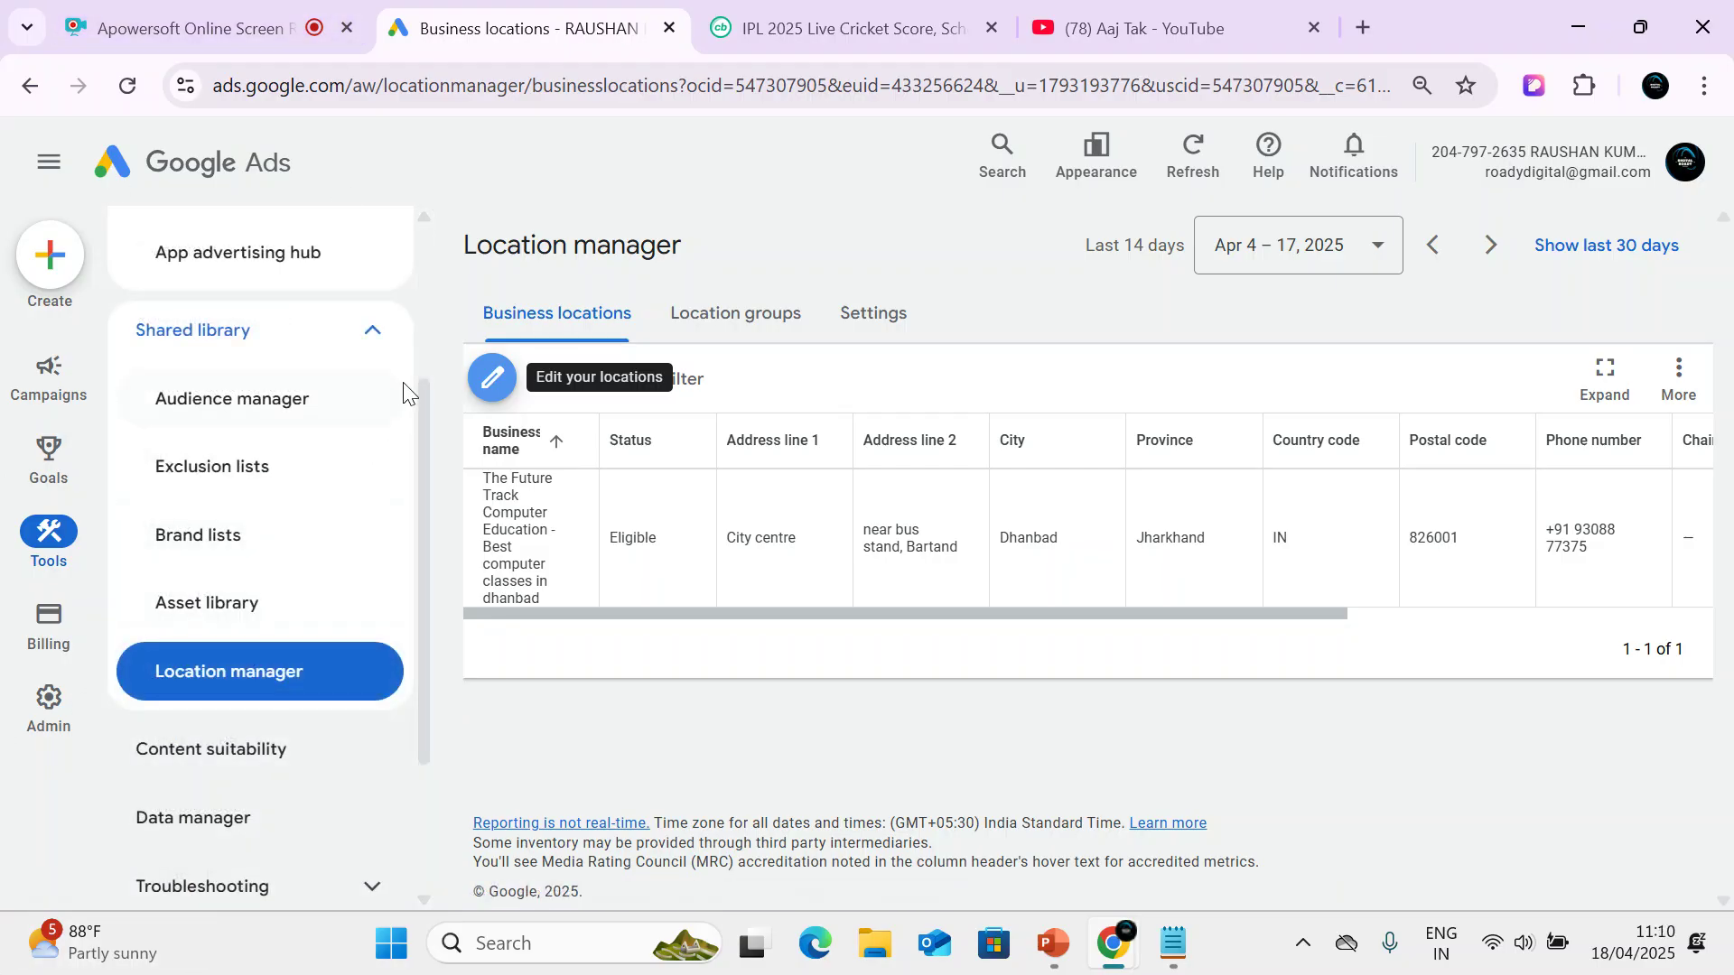
scroll(308, 533, "down", 2)
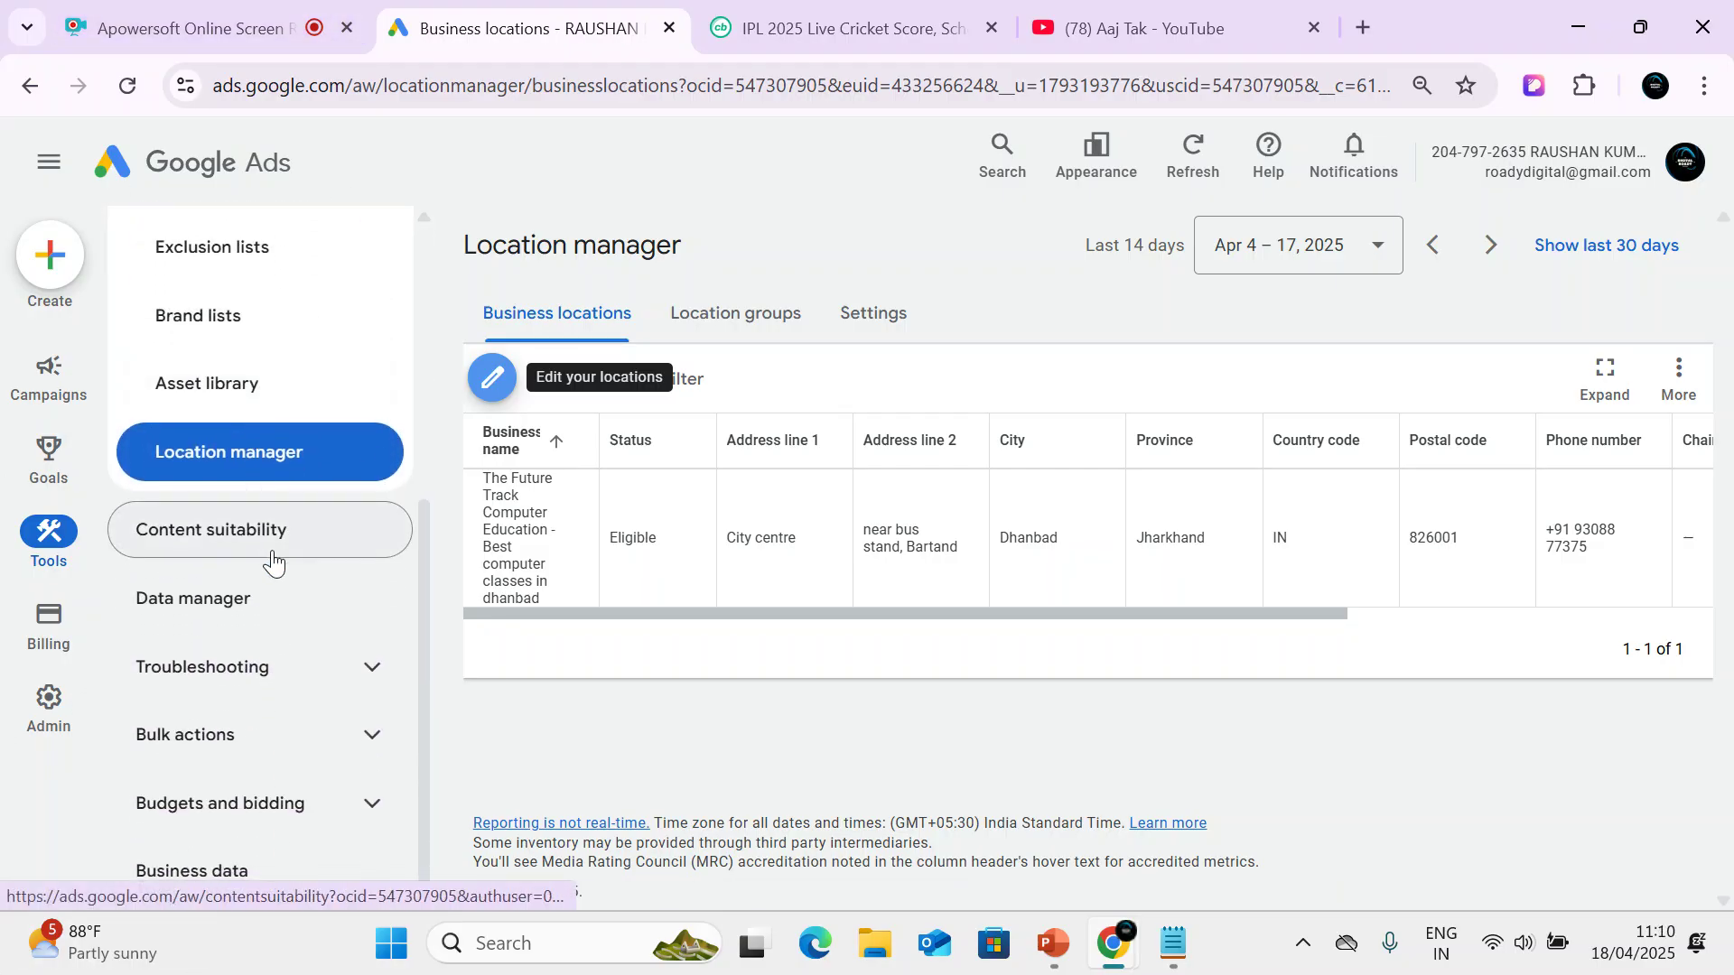
left_click(268, 553)
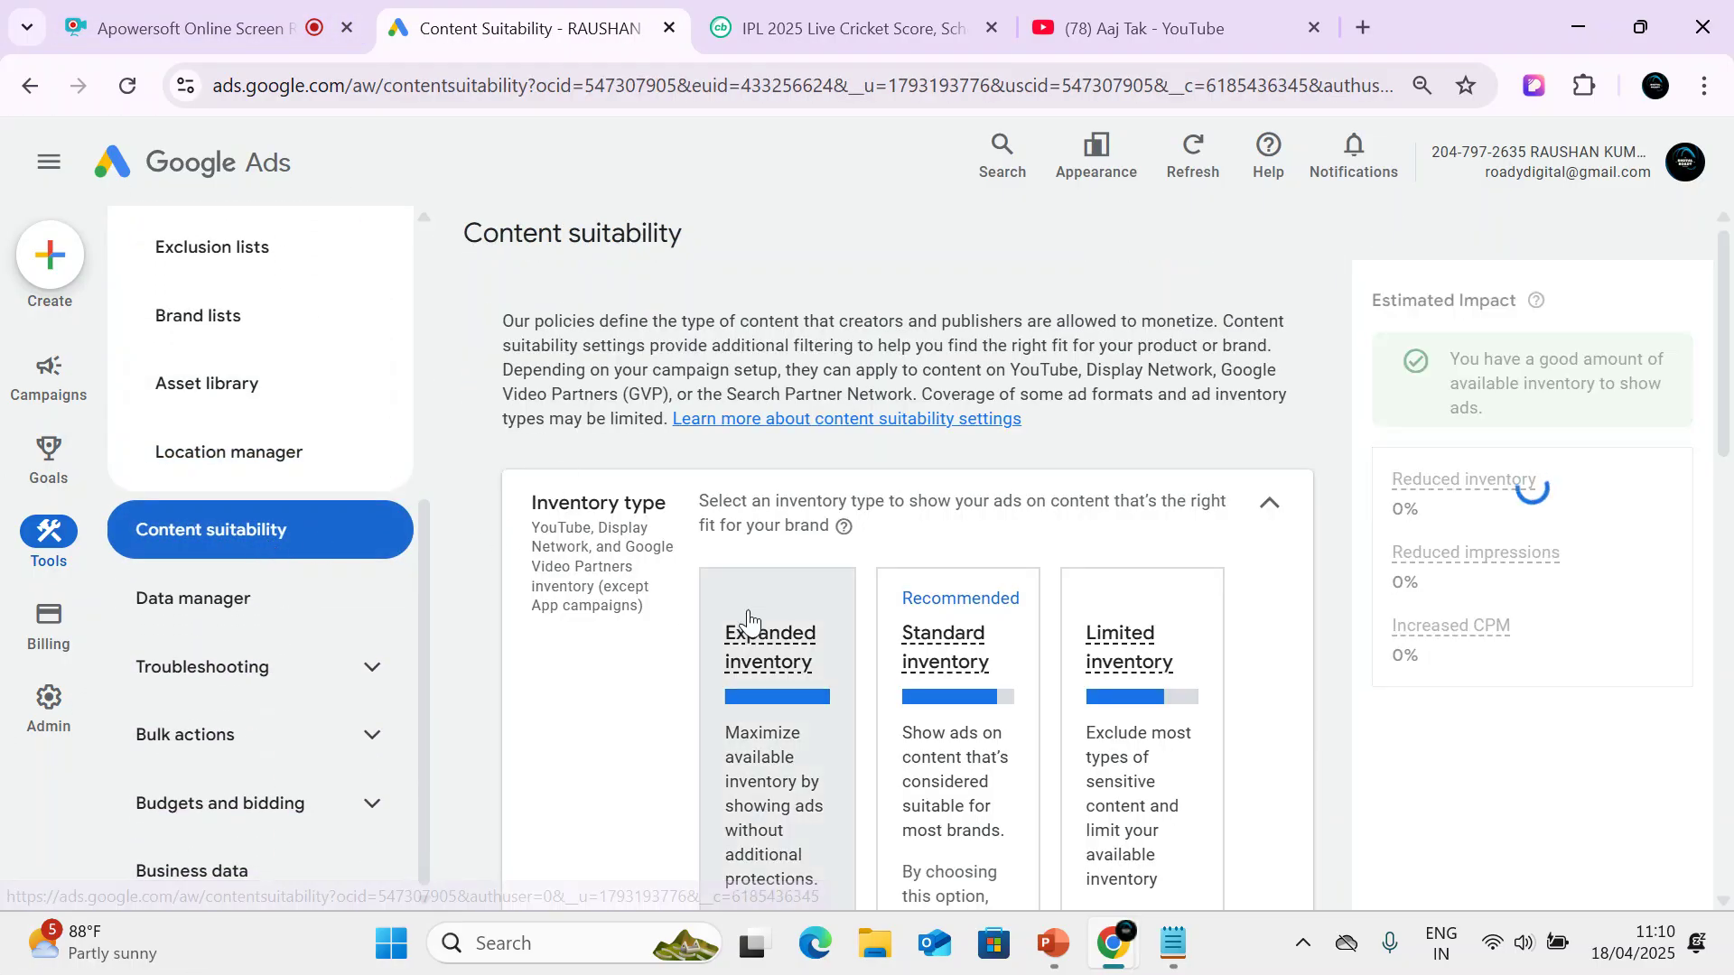
scroll(907, 485, "down", 3)
scroll(511, 547, "up", 1)
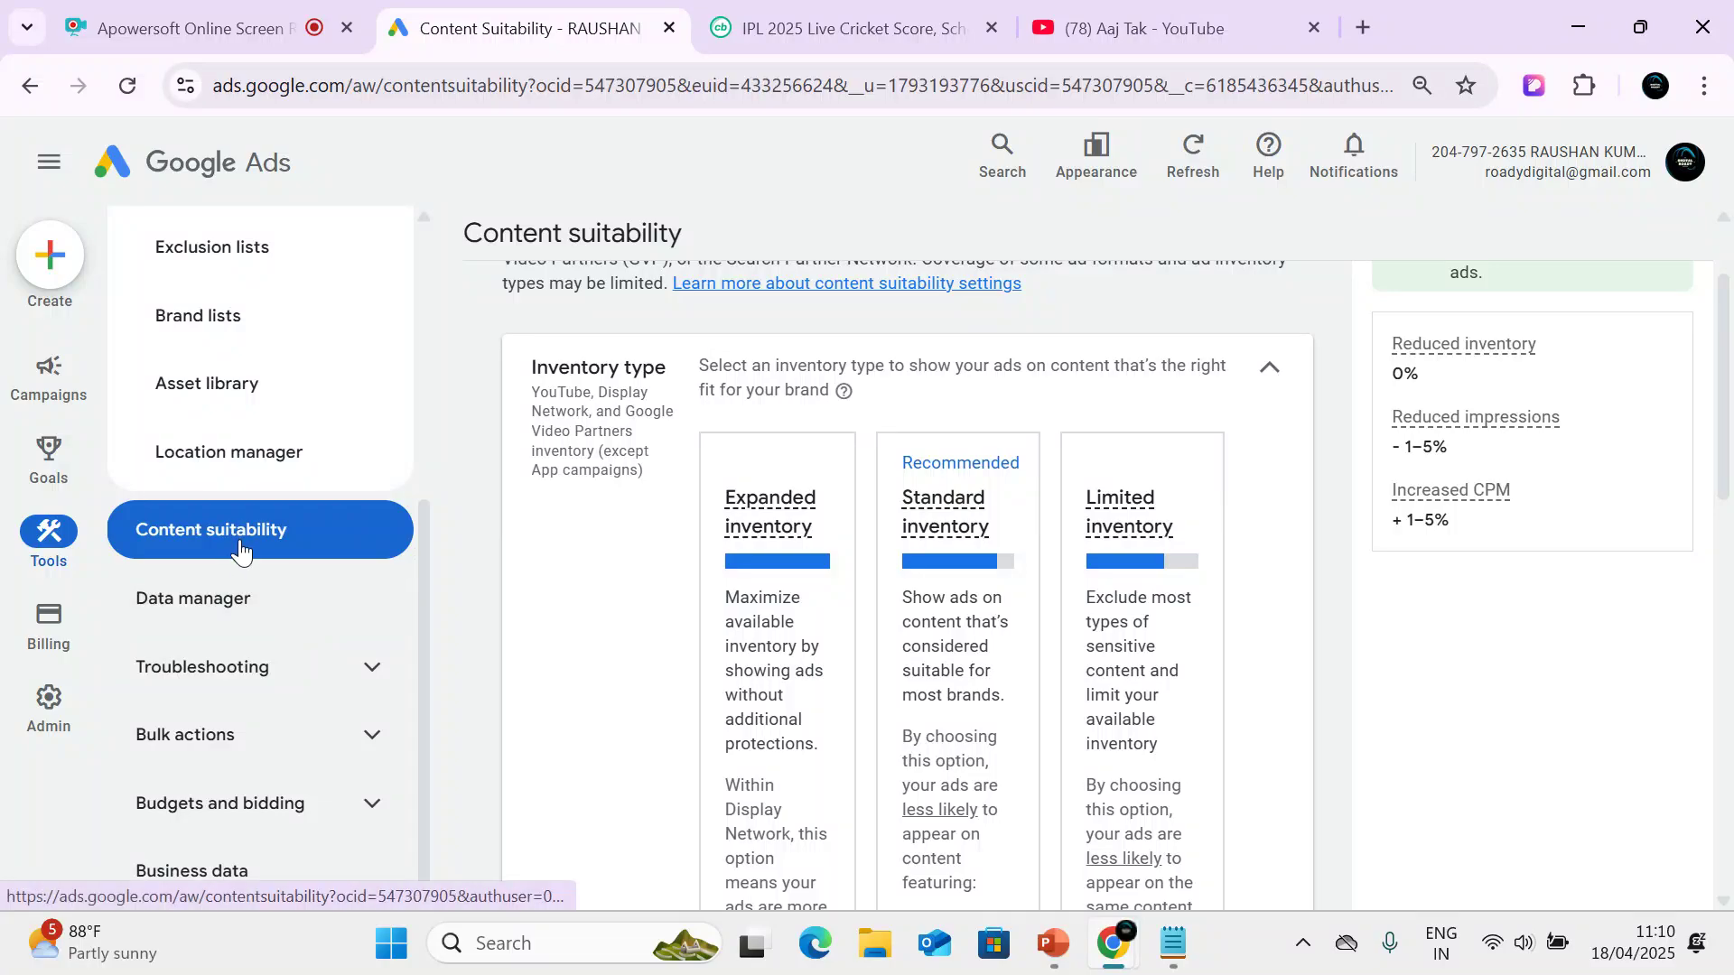
Open the data manager and look through its connected products and featured products.
left_click(275, 611)
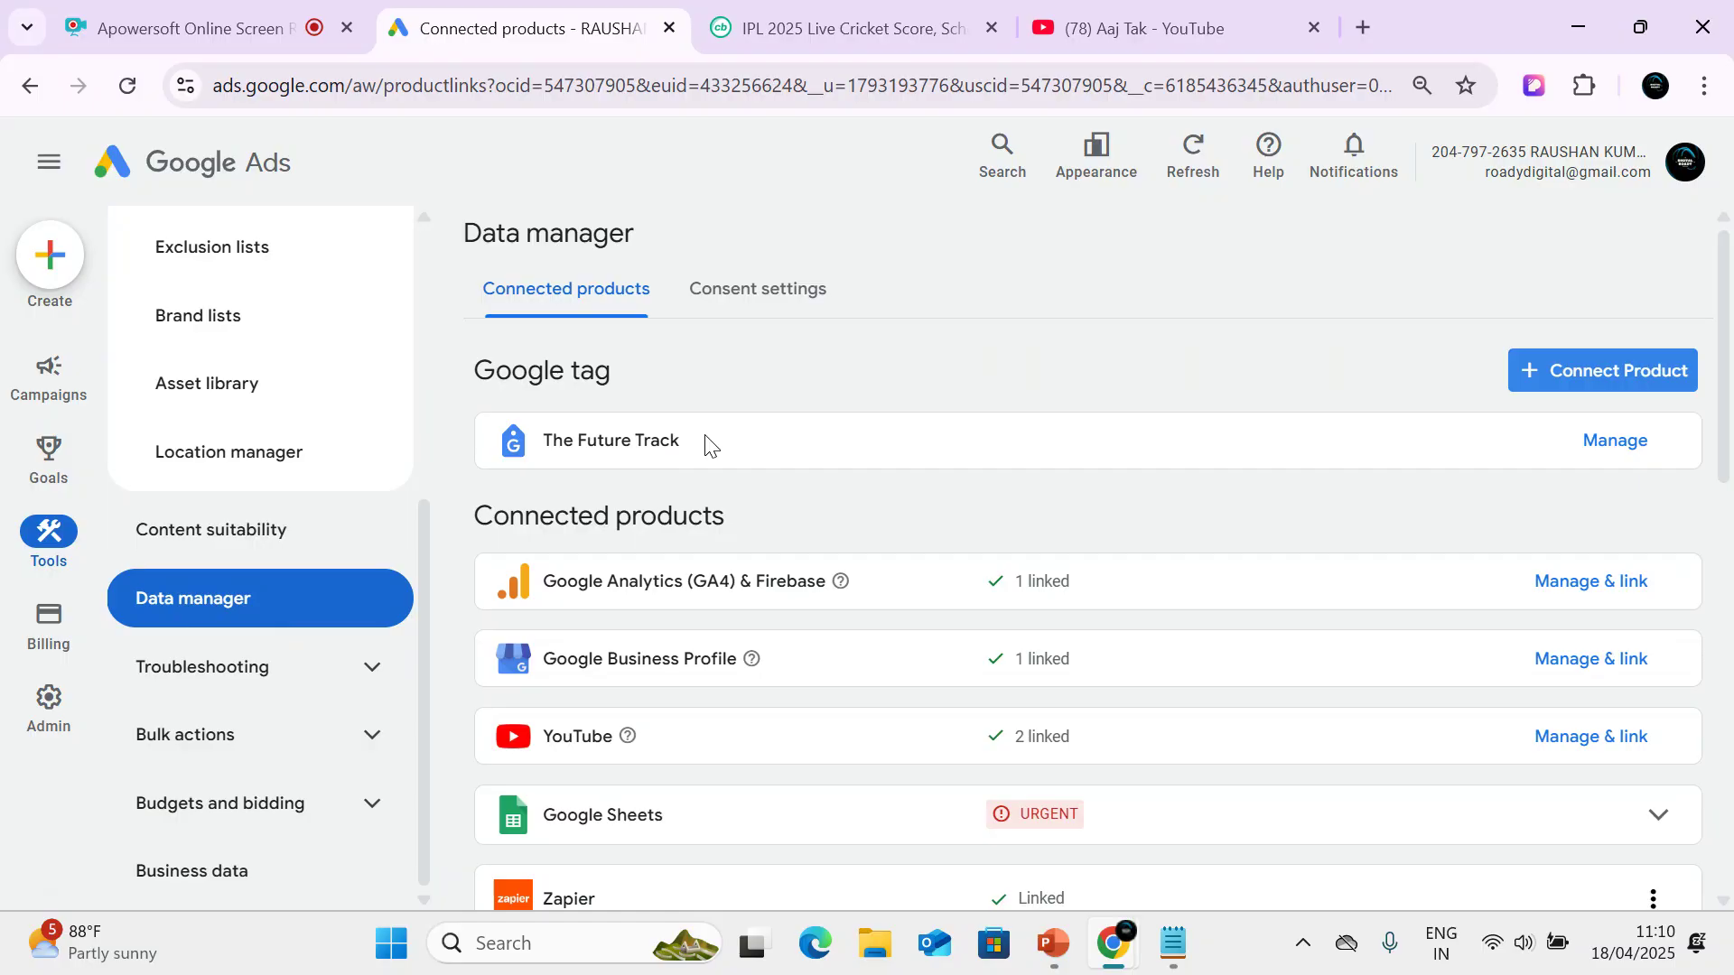
scroll(722, 456, "down", 1)
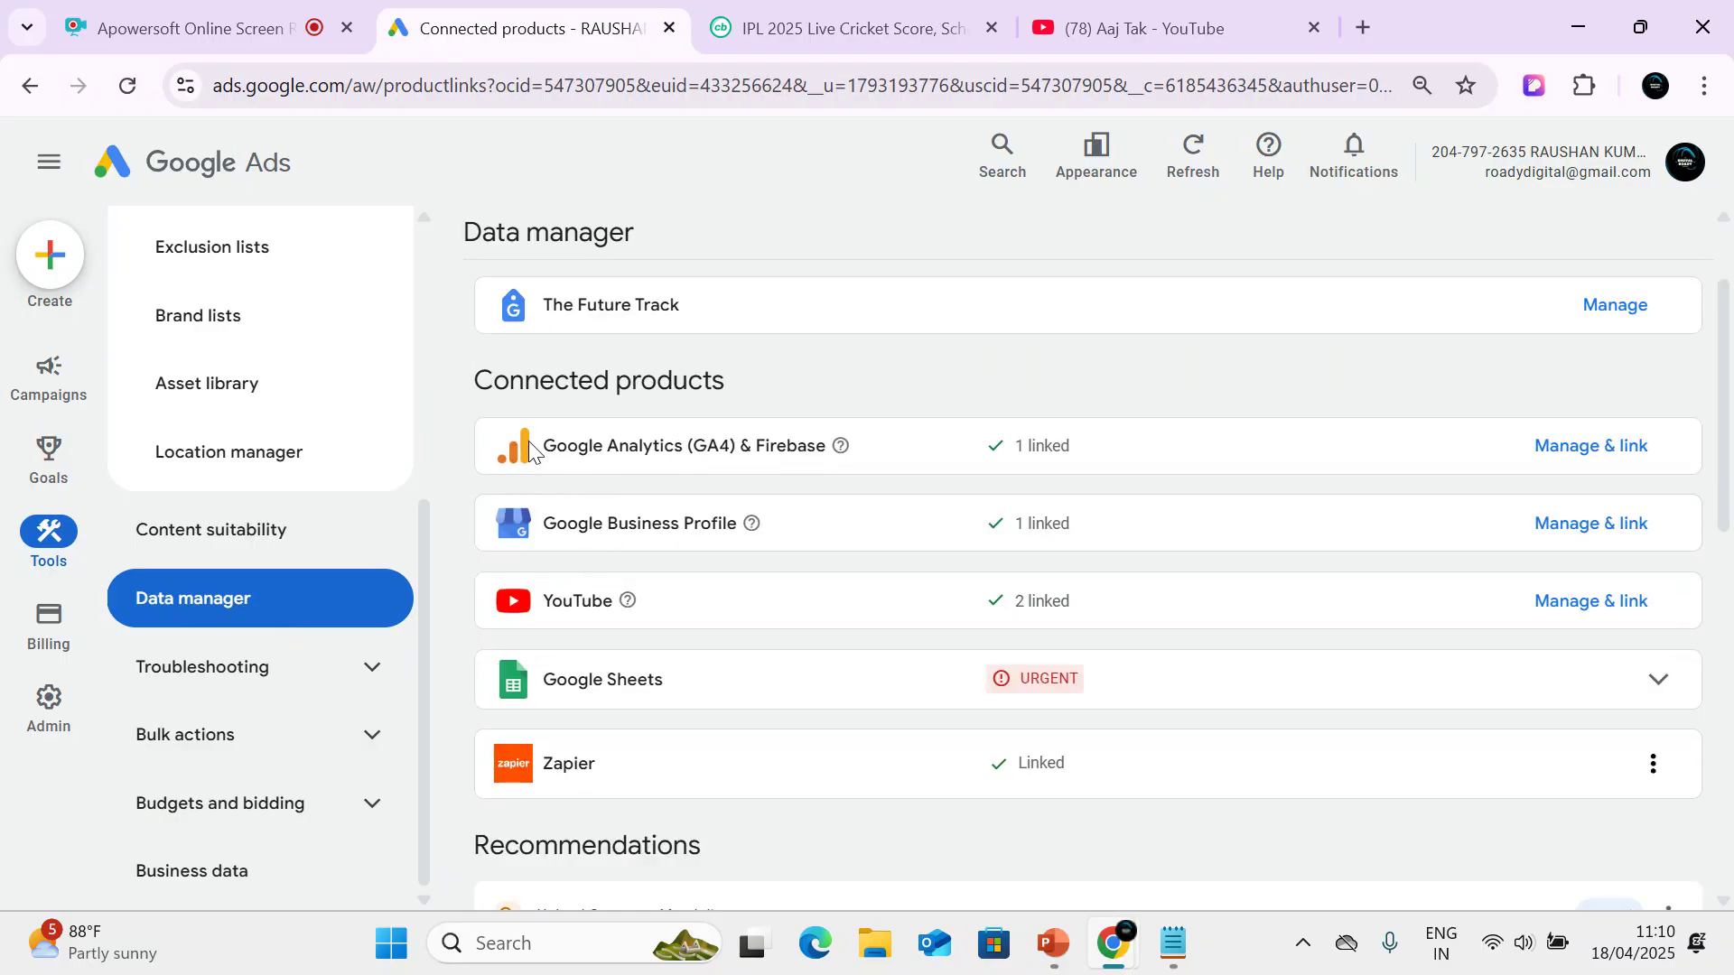
left_click_drag(530, 442, 755, 442)
mouse_move(1045, 694)
scroll(1042, 785, "down", 5)
scroll(1043, 786, "up", 3)
scroll(702, 630, "down", 6)
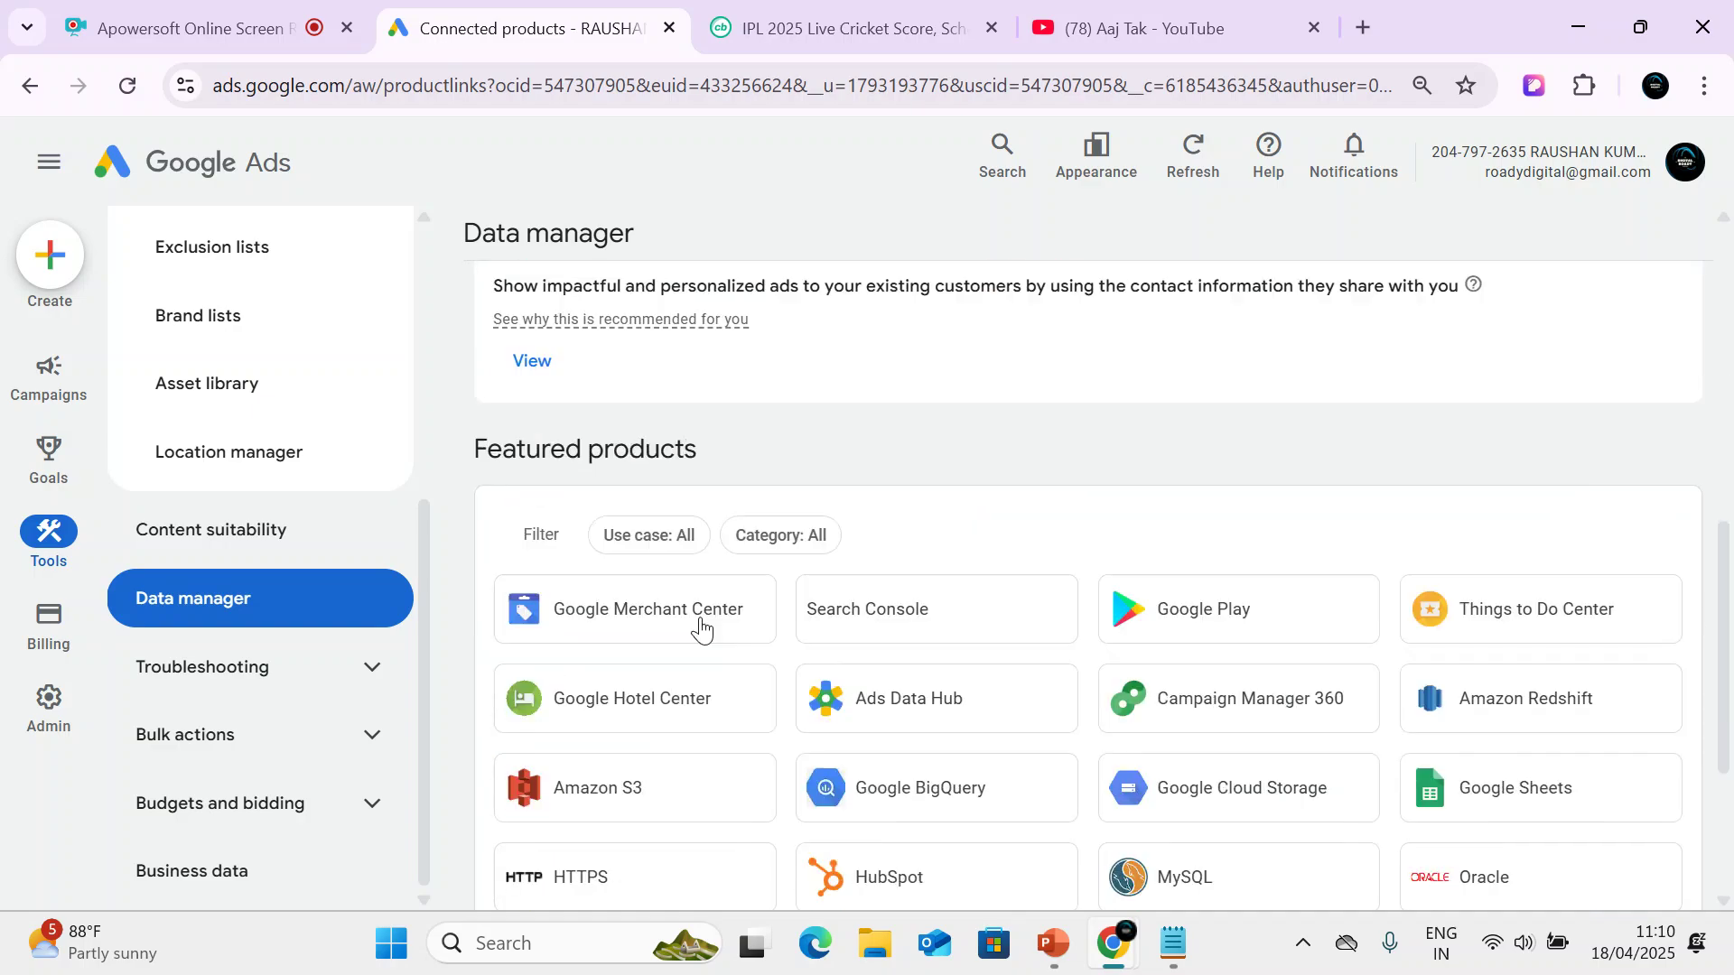
scroll(596, 646, "down", 3)
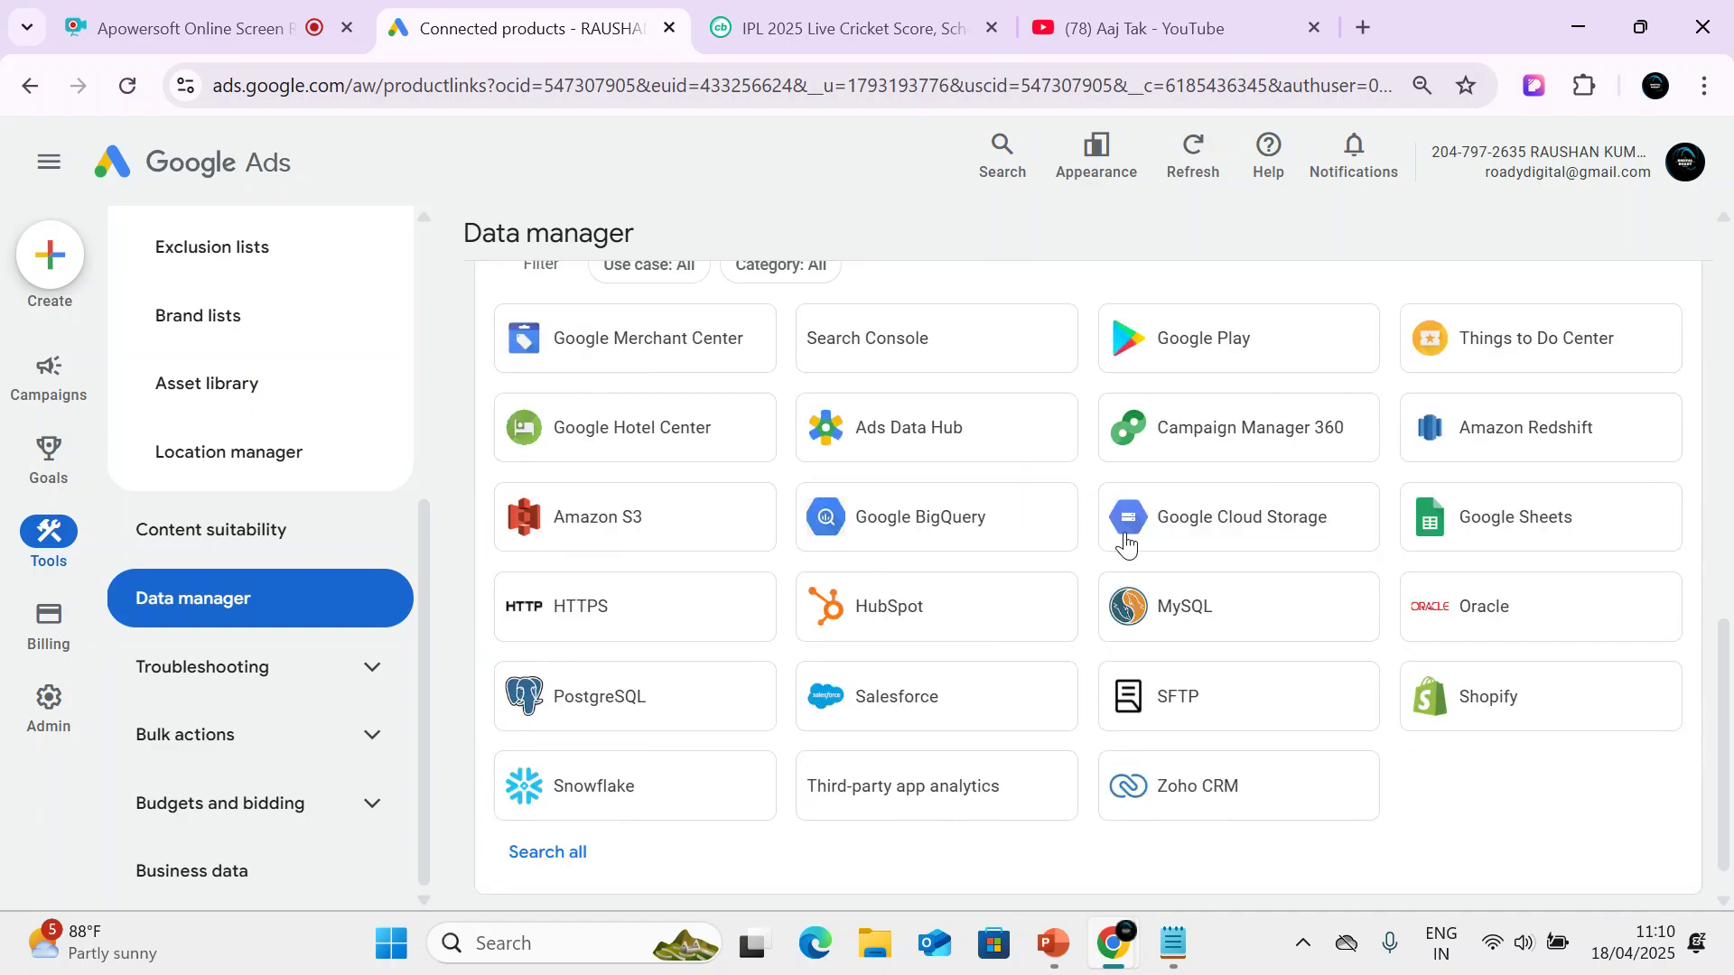
scroll(921, 560, "down", 1)
scroll(800, 596, "up", 12)
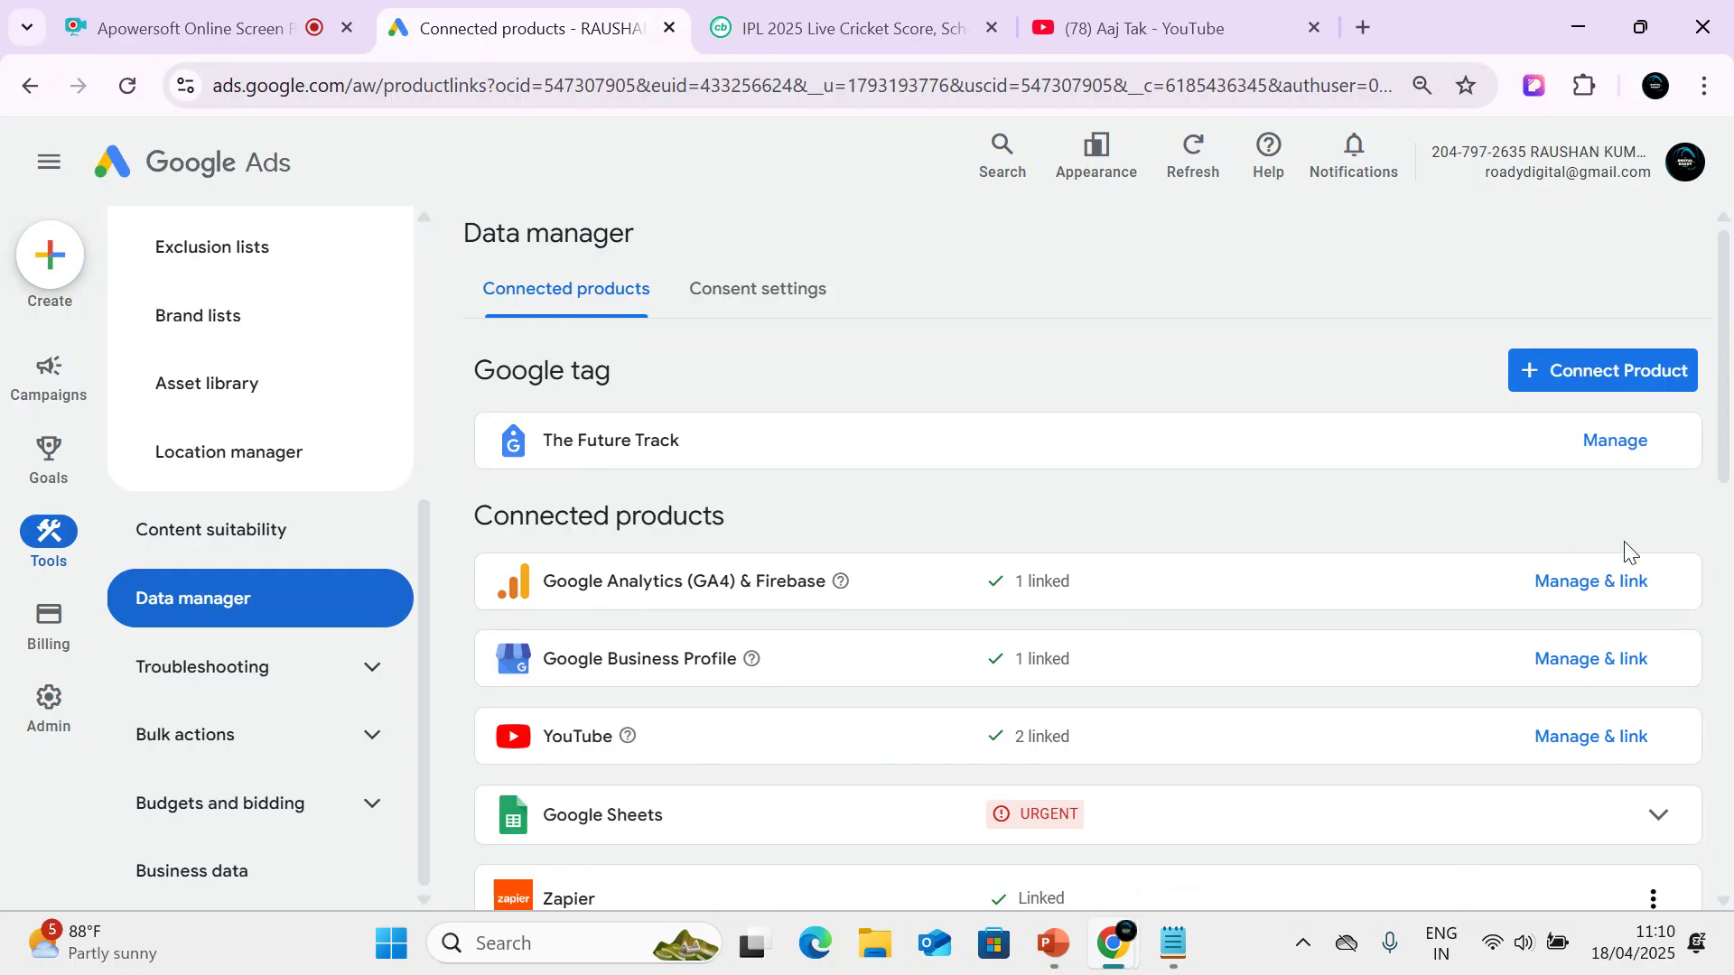
Open a new browser window under the tea shop account's Chrome profile.
left_click(1655, 85)
scroll(1455, 451, "down", 5)
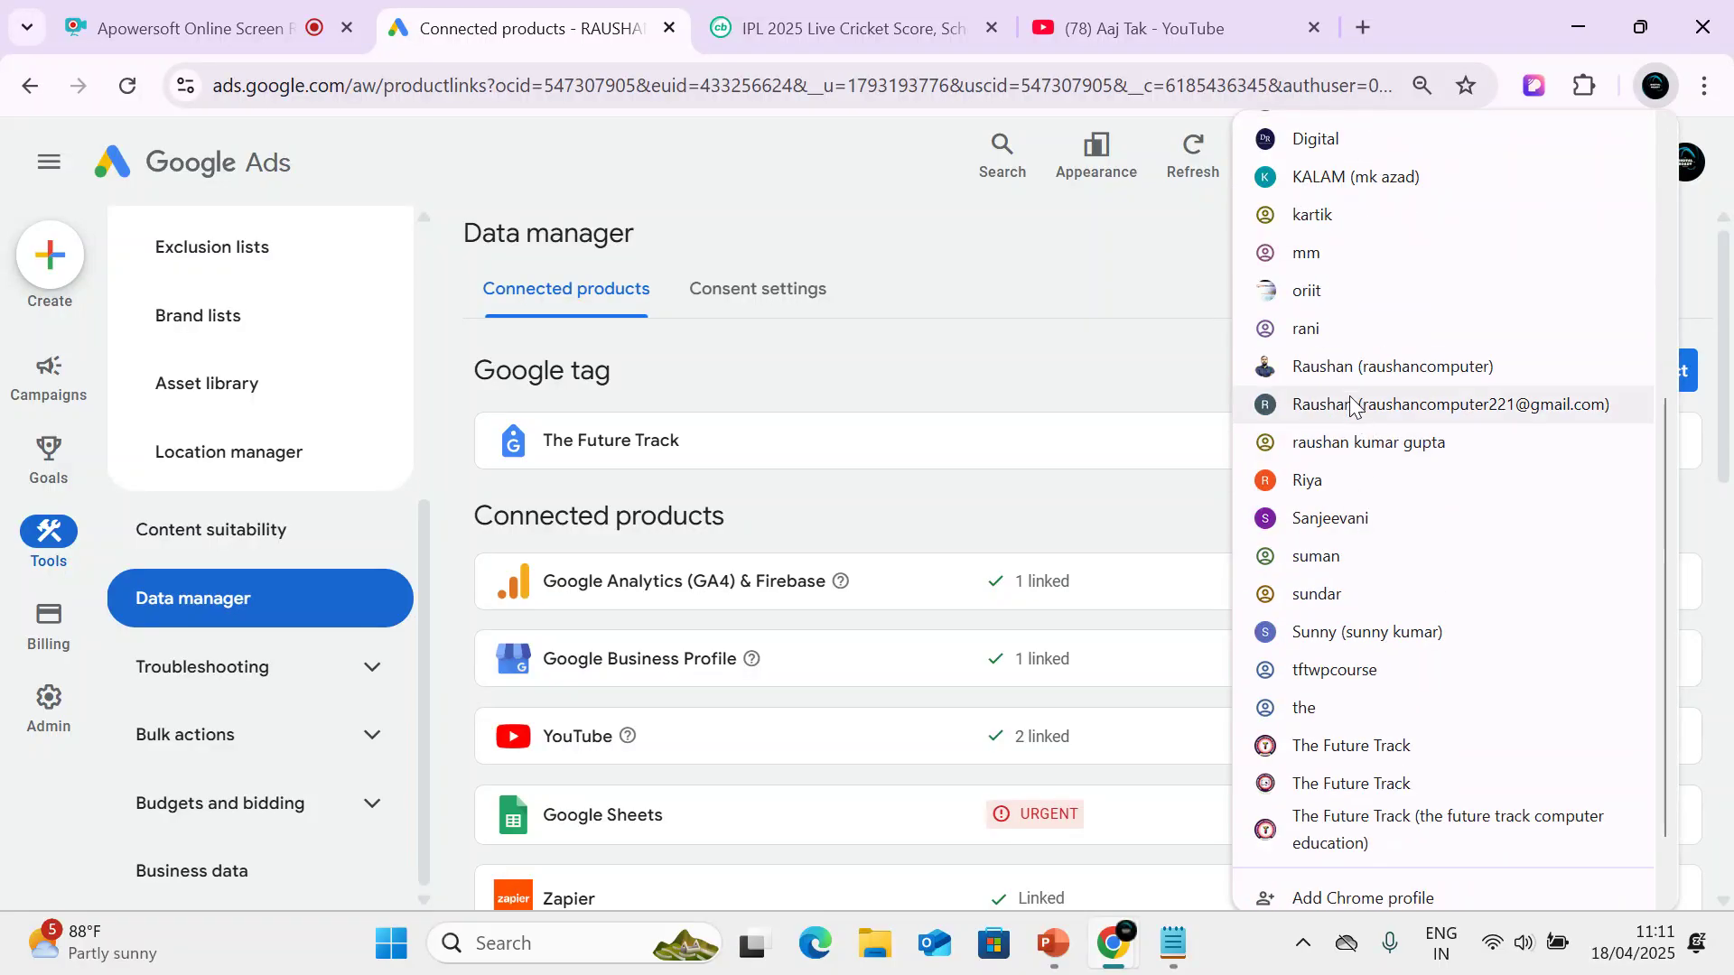
left_click(1422, 639)
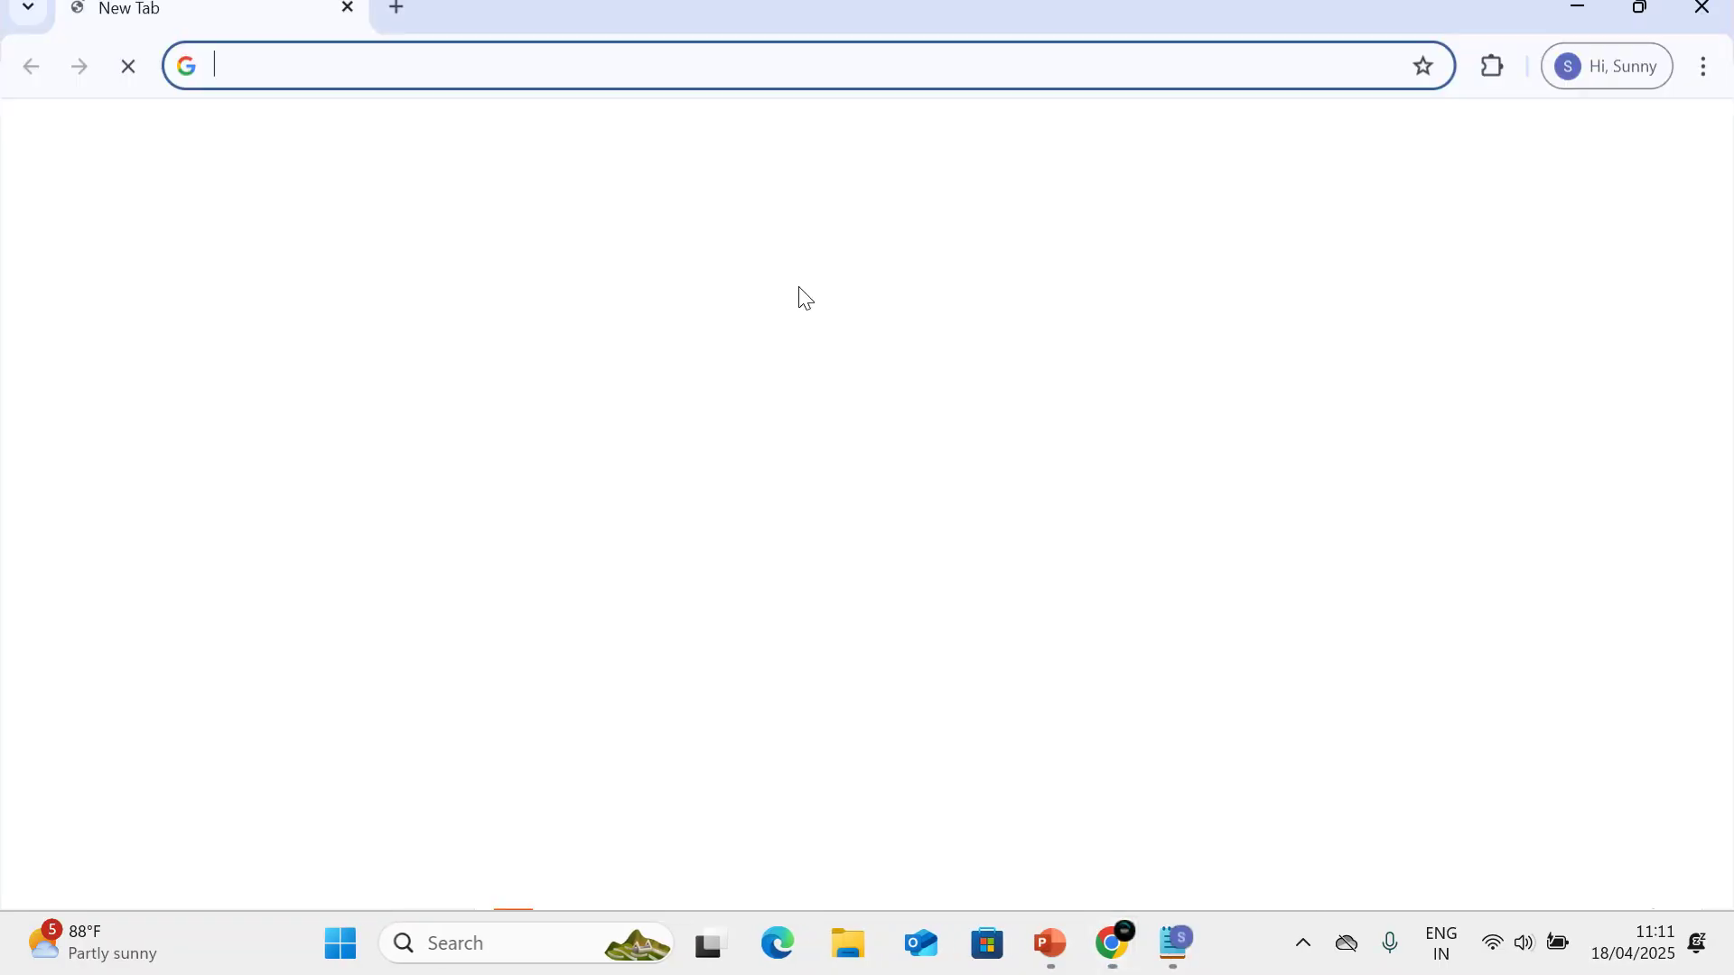
Search Google for "Google ads" and open the sponsored Google Ads sign-in result.
type("go")
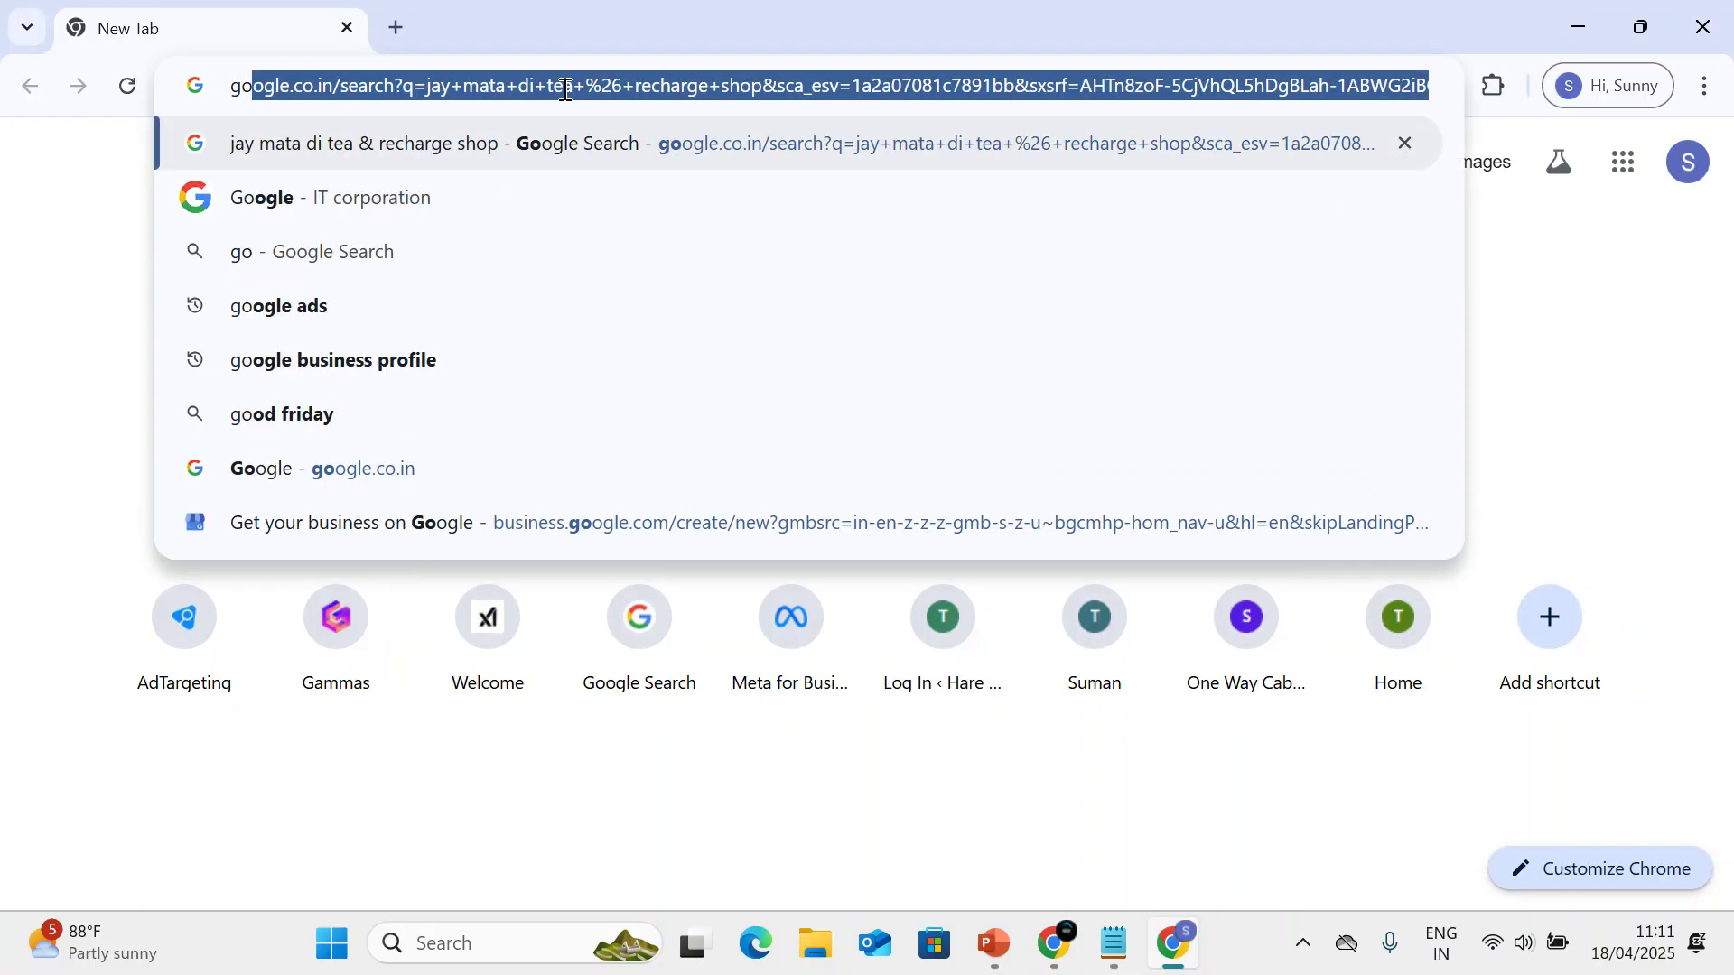
left_click(215, 204)
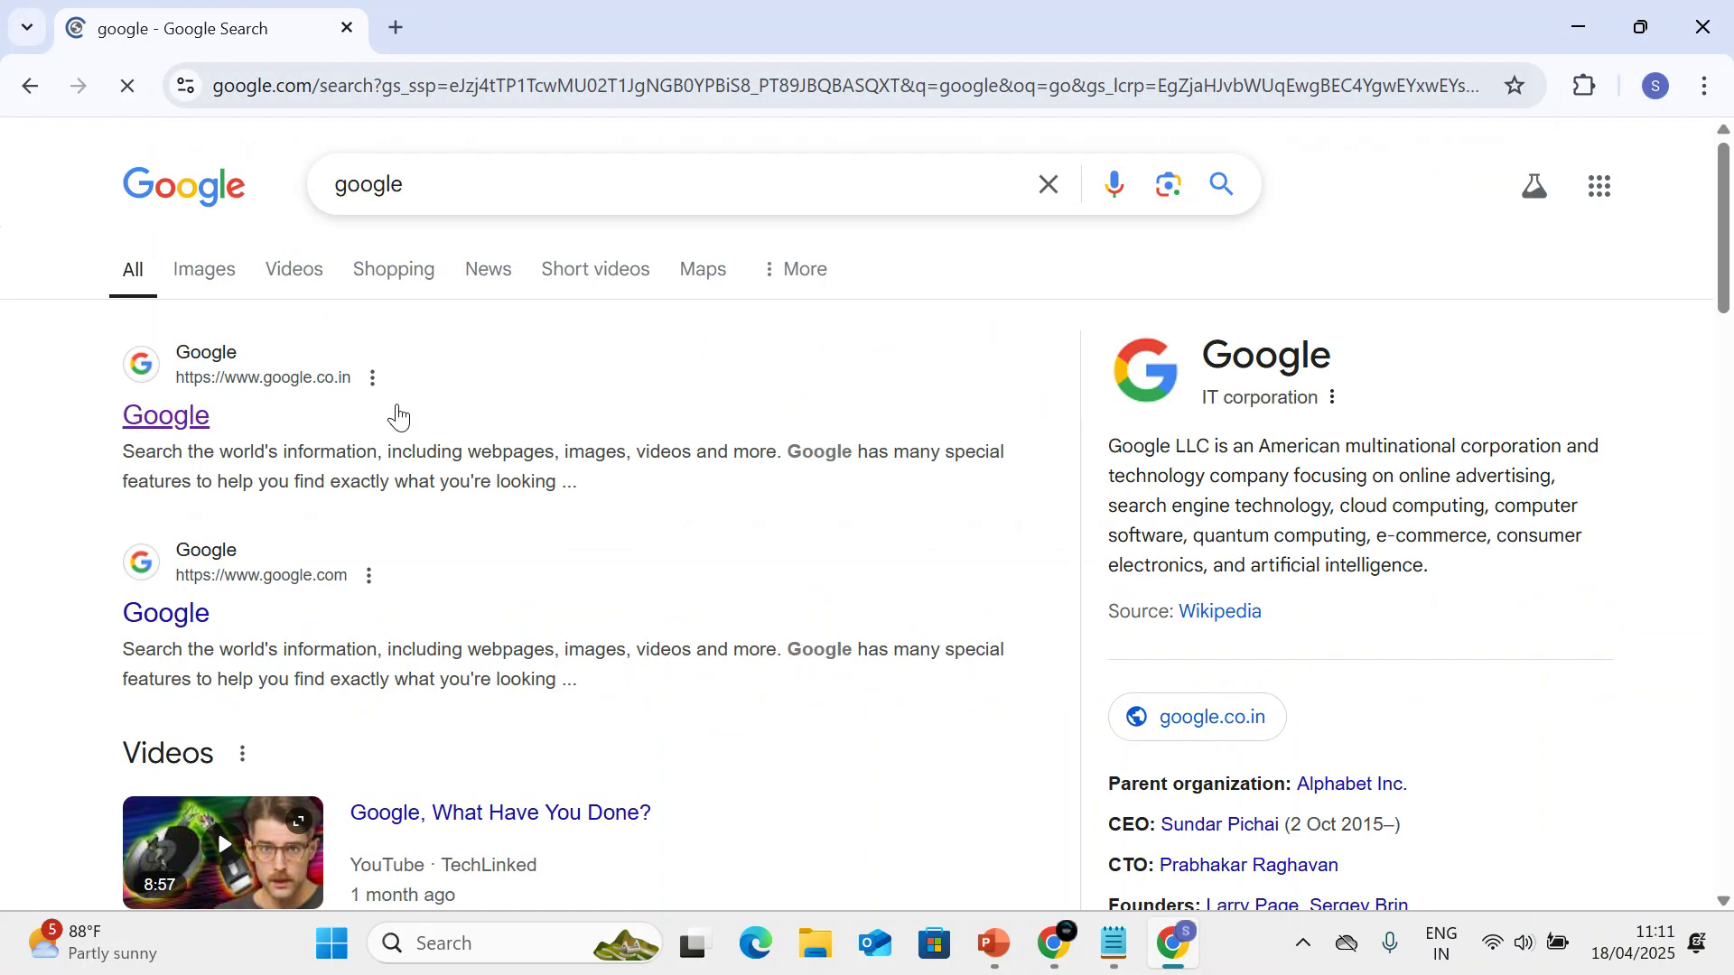
double_click(475, 185)
type("Goo")
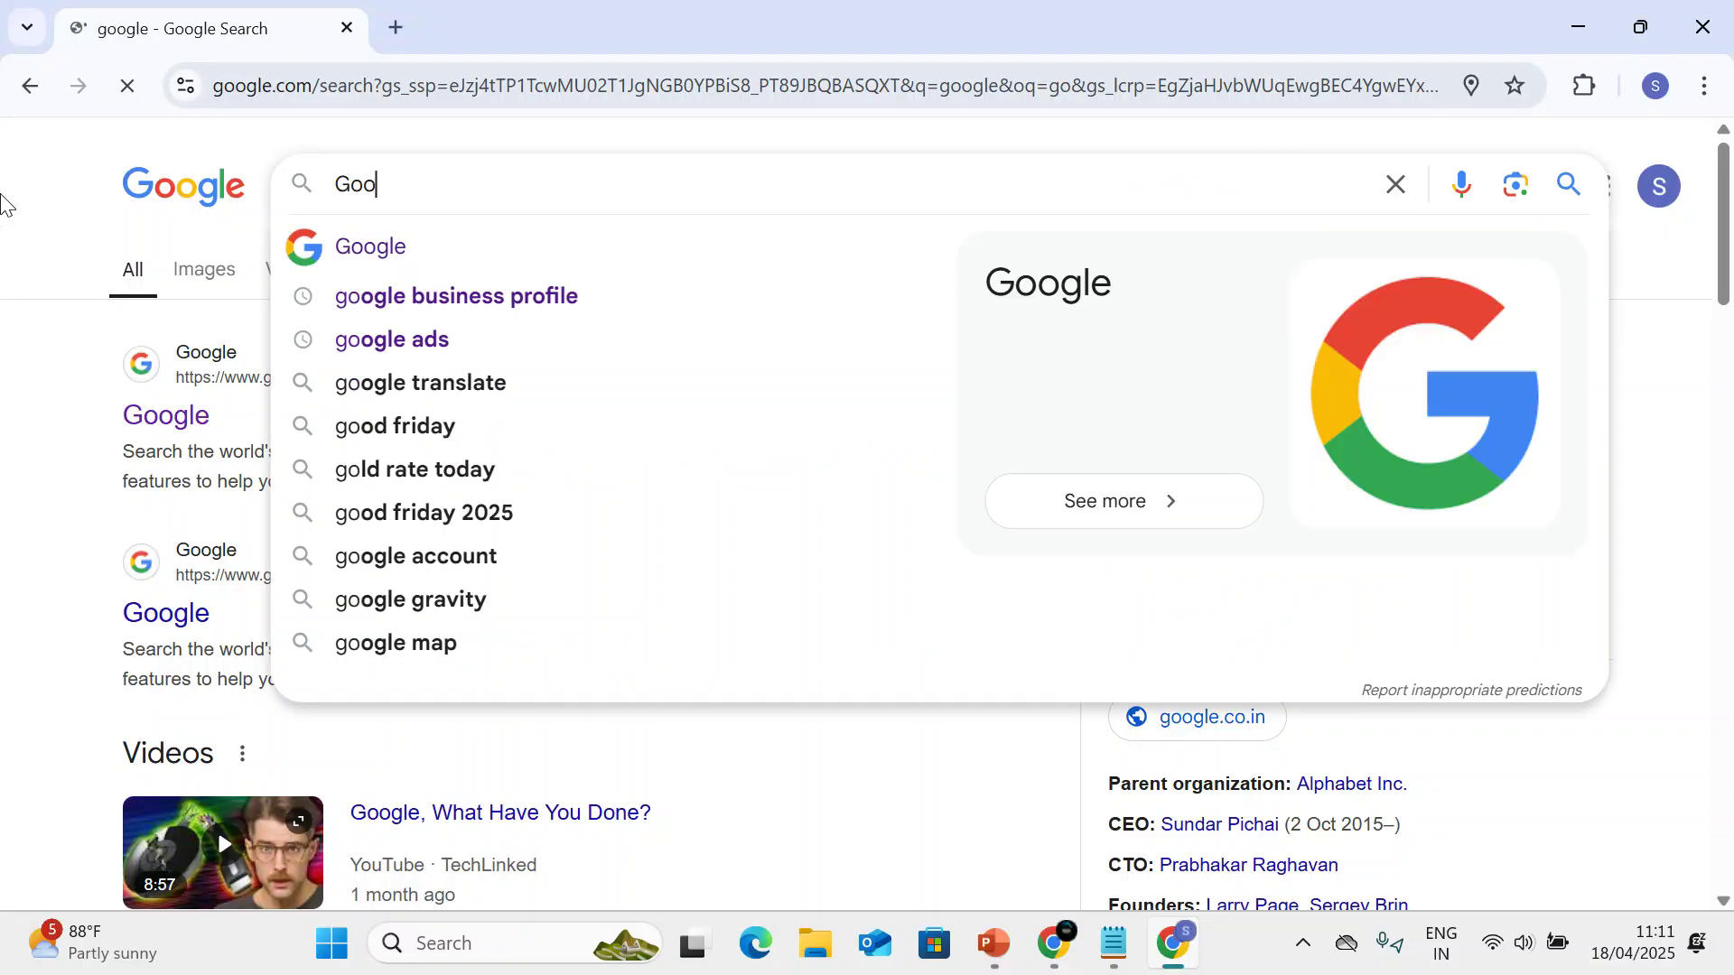
type("gle ads")
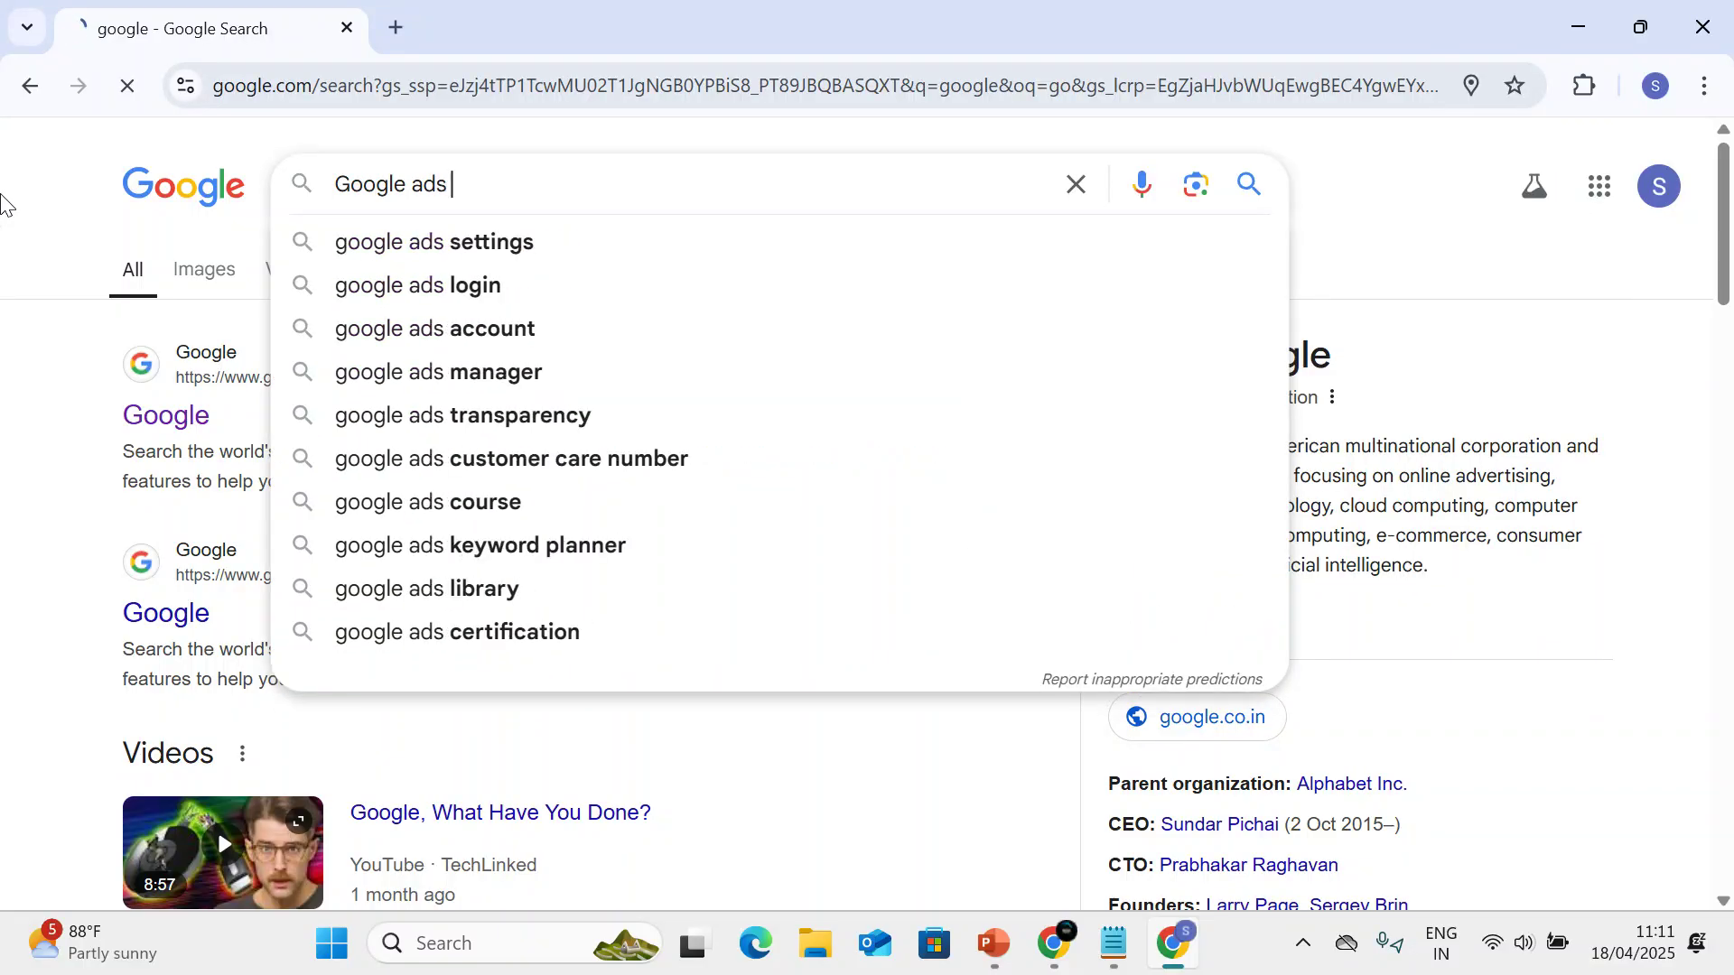
key("Return")
scroll(263, 519, "down", 9)
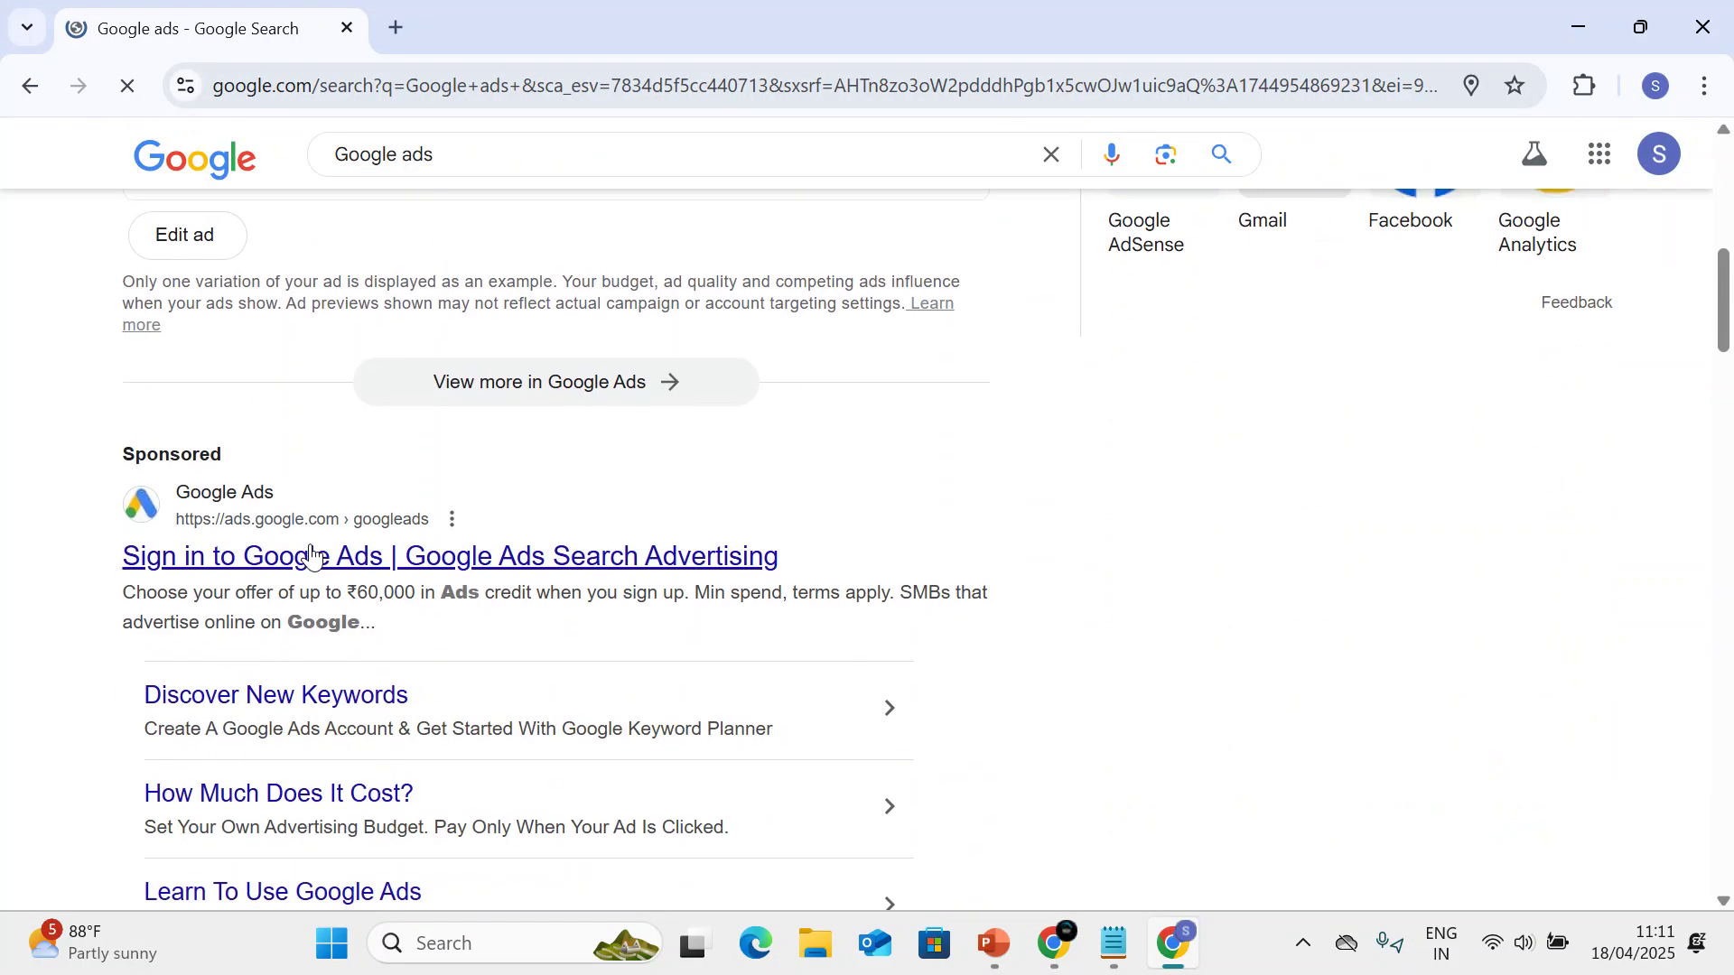
left_click(298, 559)
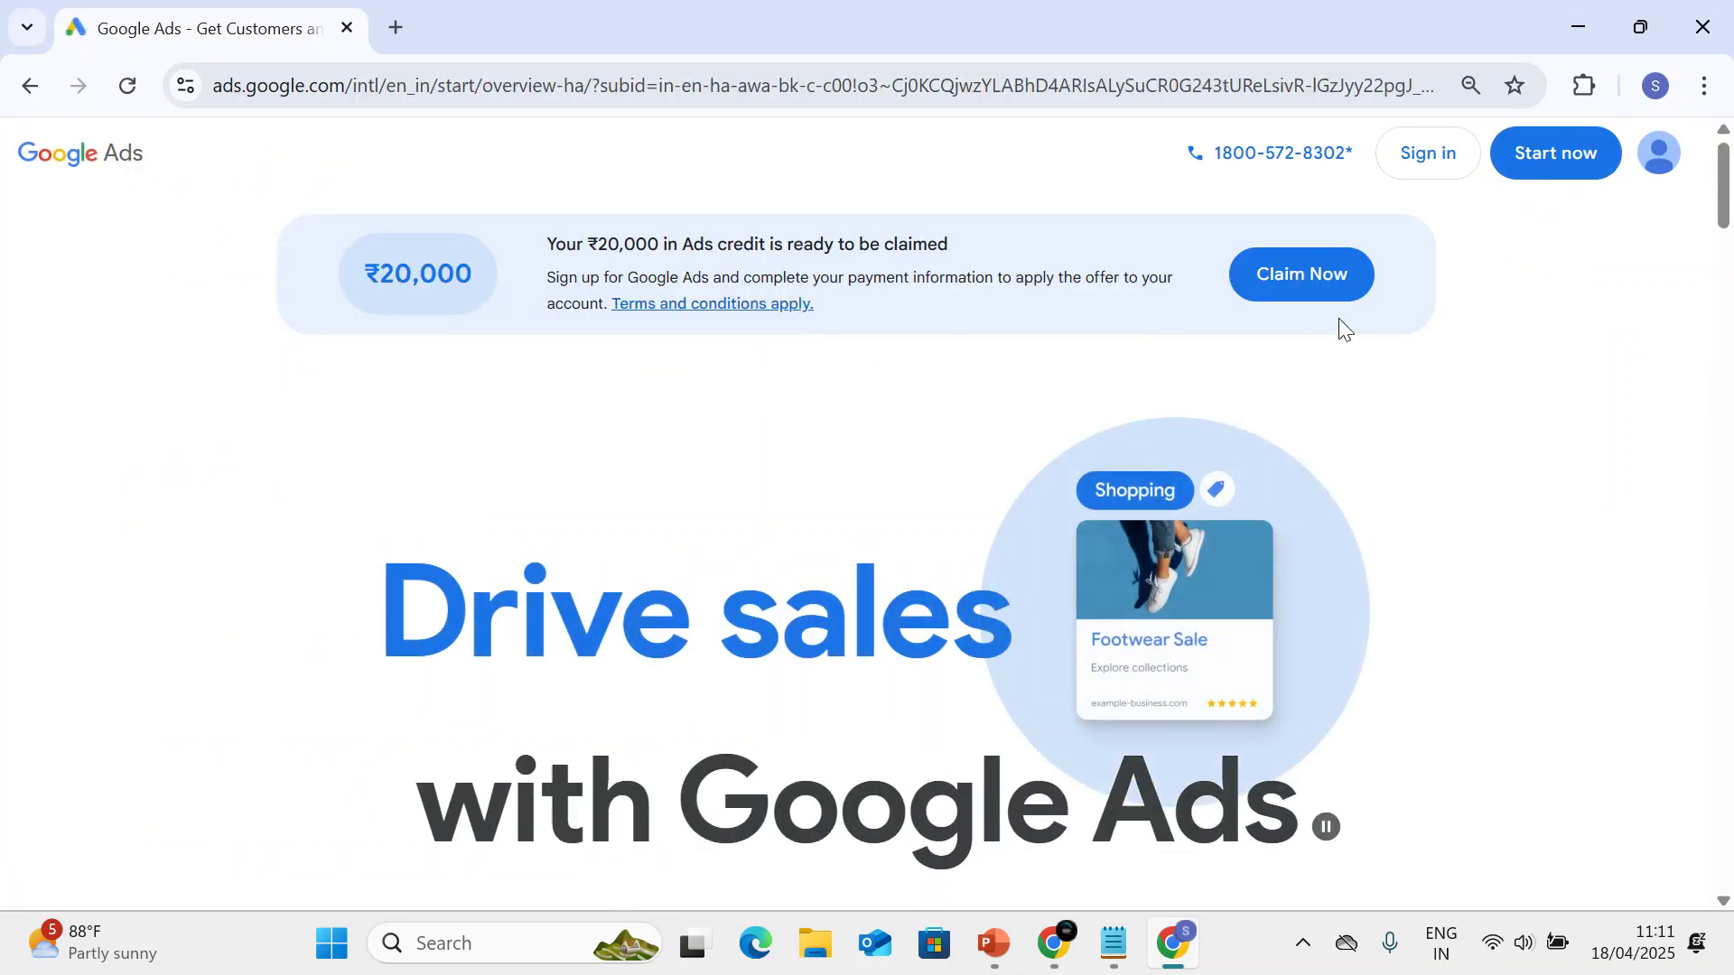
Sign in to Google Ads and dismiss the account-paused alert and the notification banner on the Campaigns page.
left_click(1429, 159)
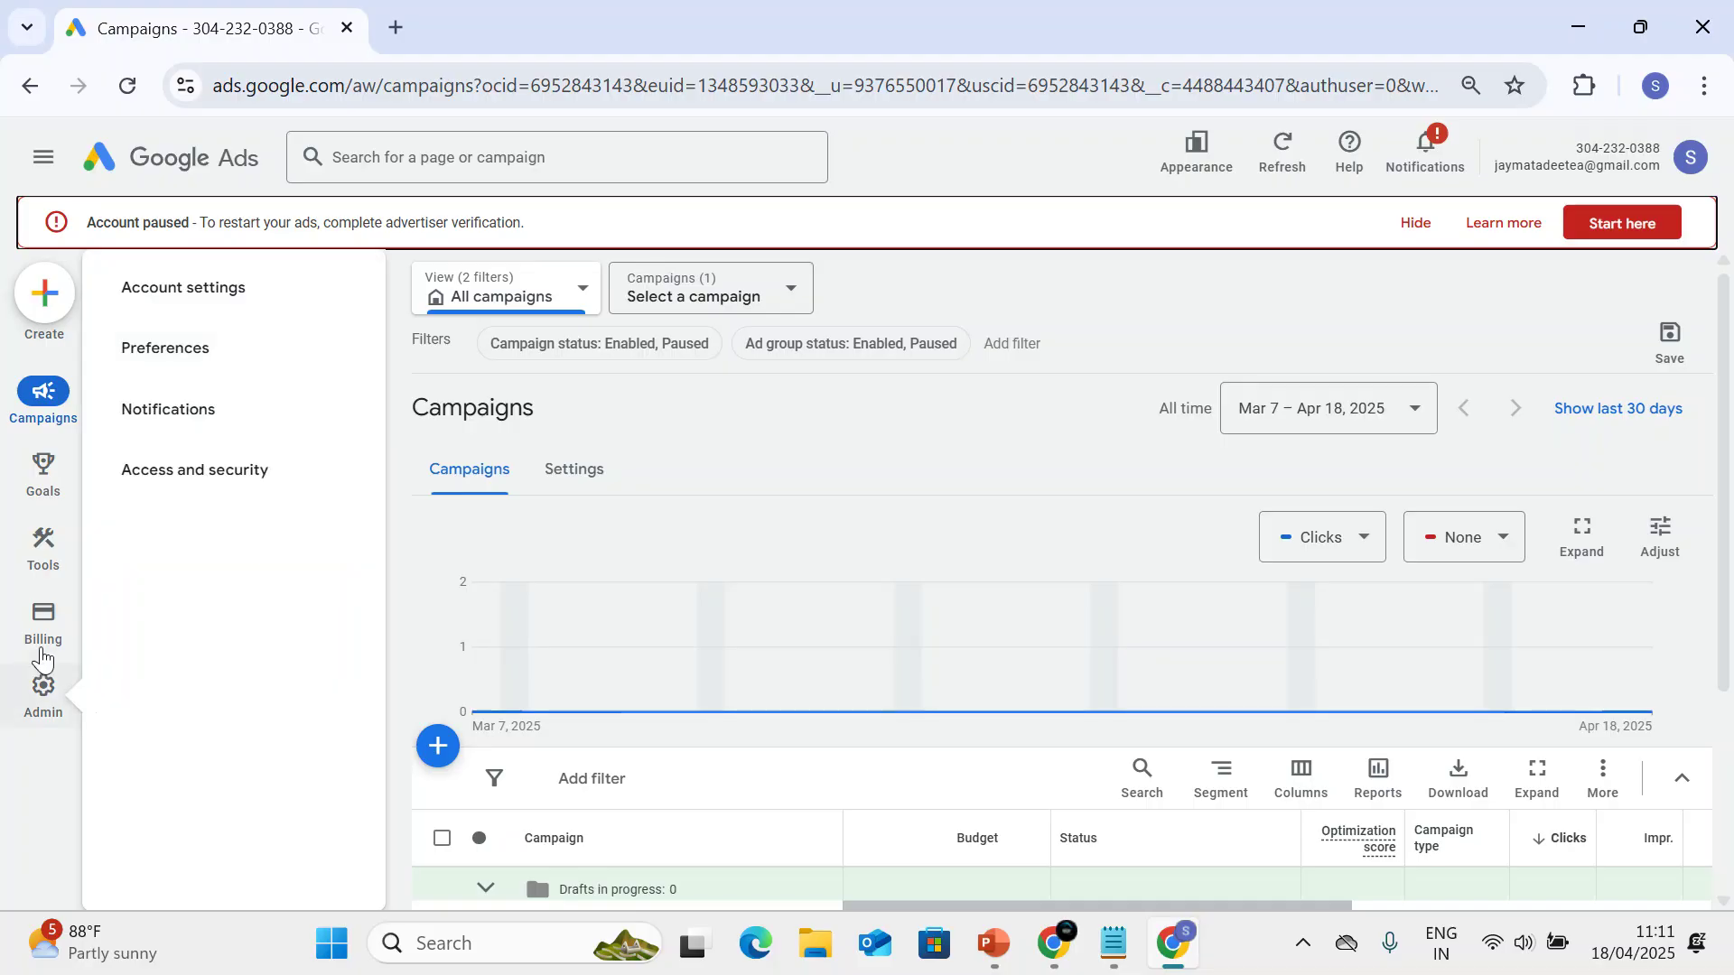
left_click(1415, 222)
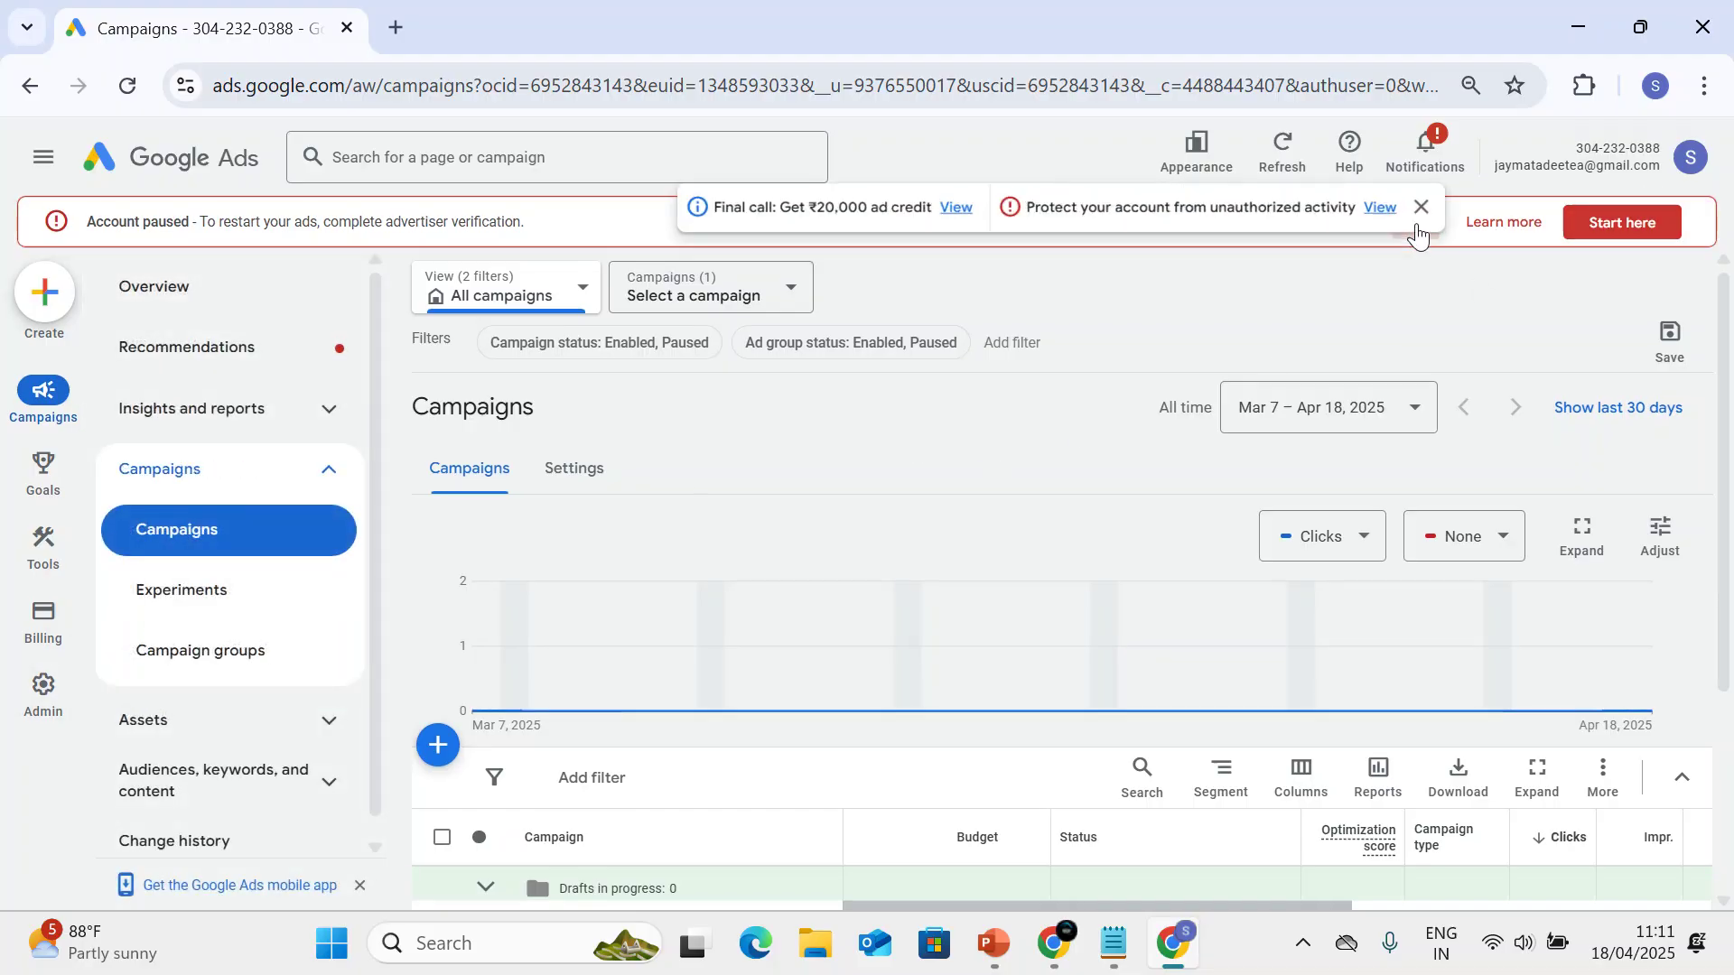
left_click(1421, 215)
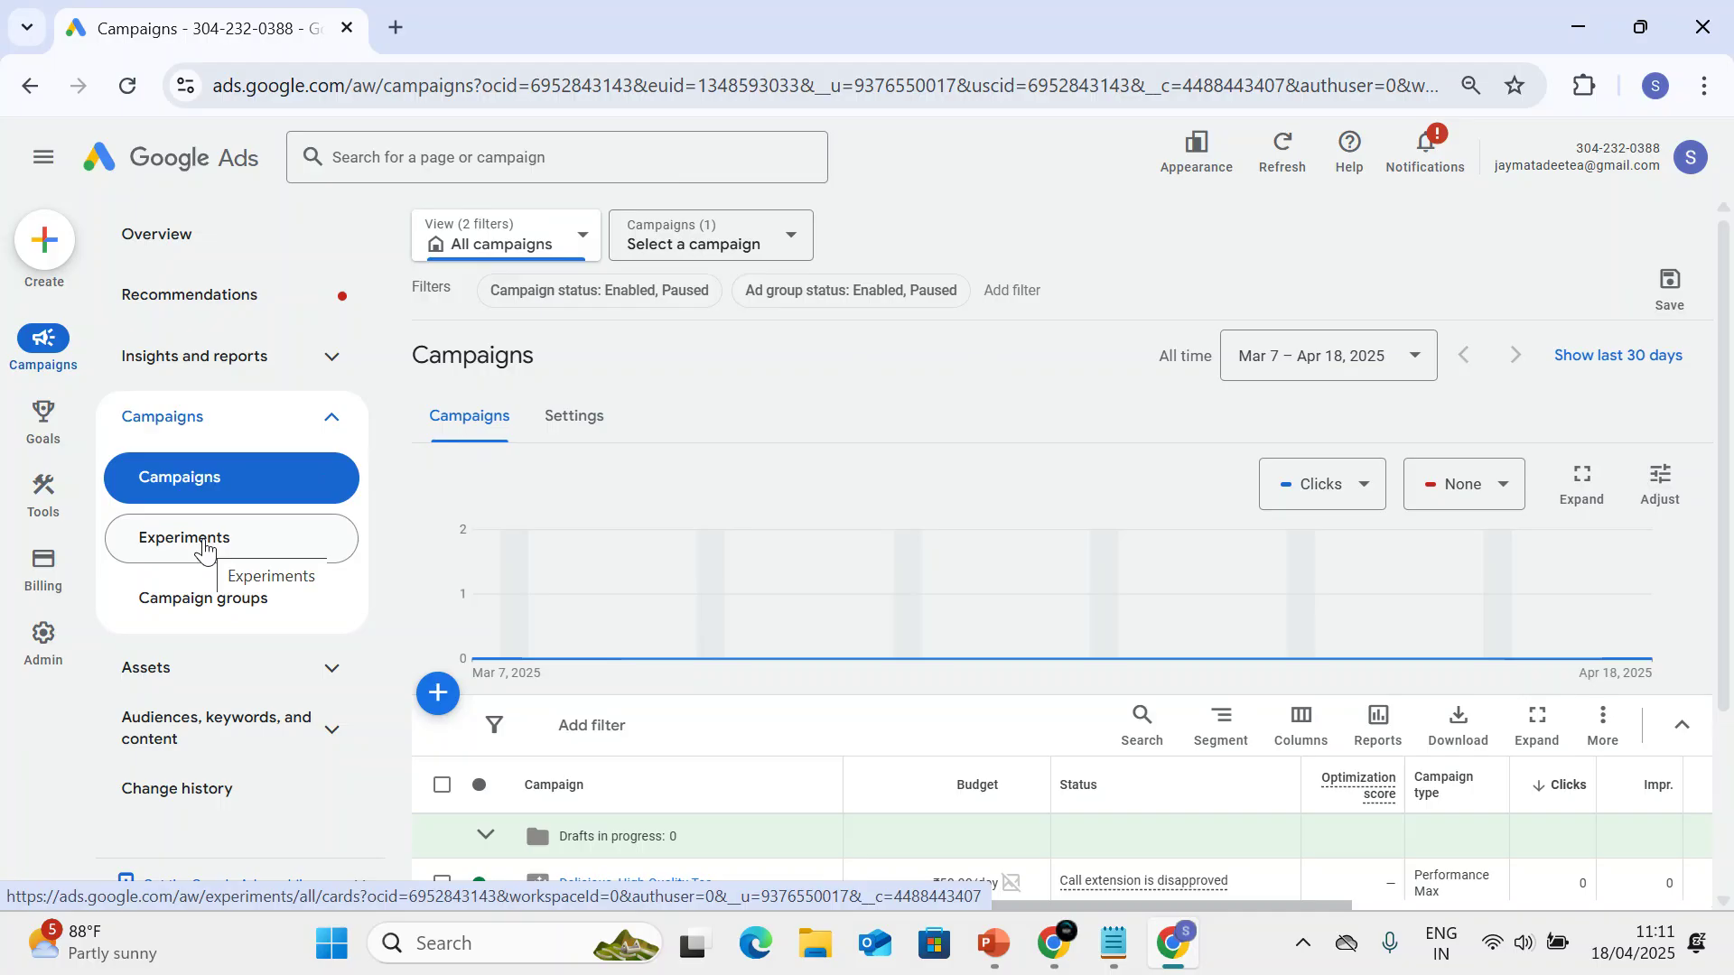
mouse_move(79, 718)
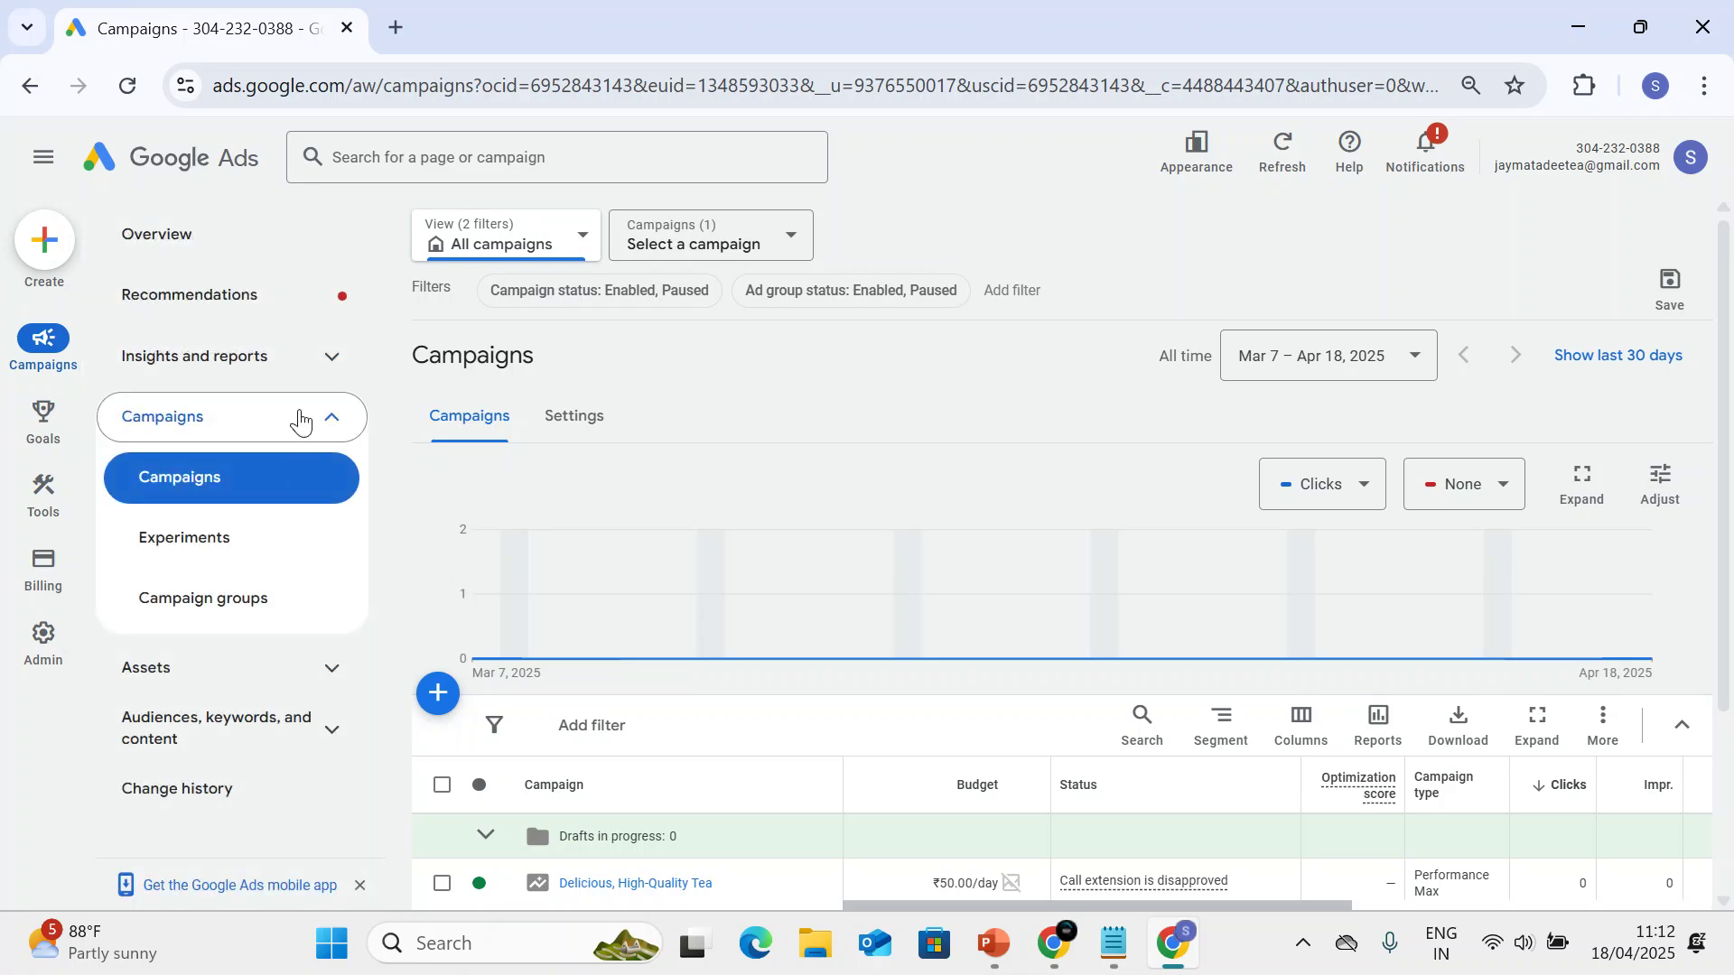
Open the data manager of the tea shop's Google Ads account.
scroll(784, 362, "down", 3)
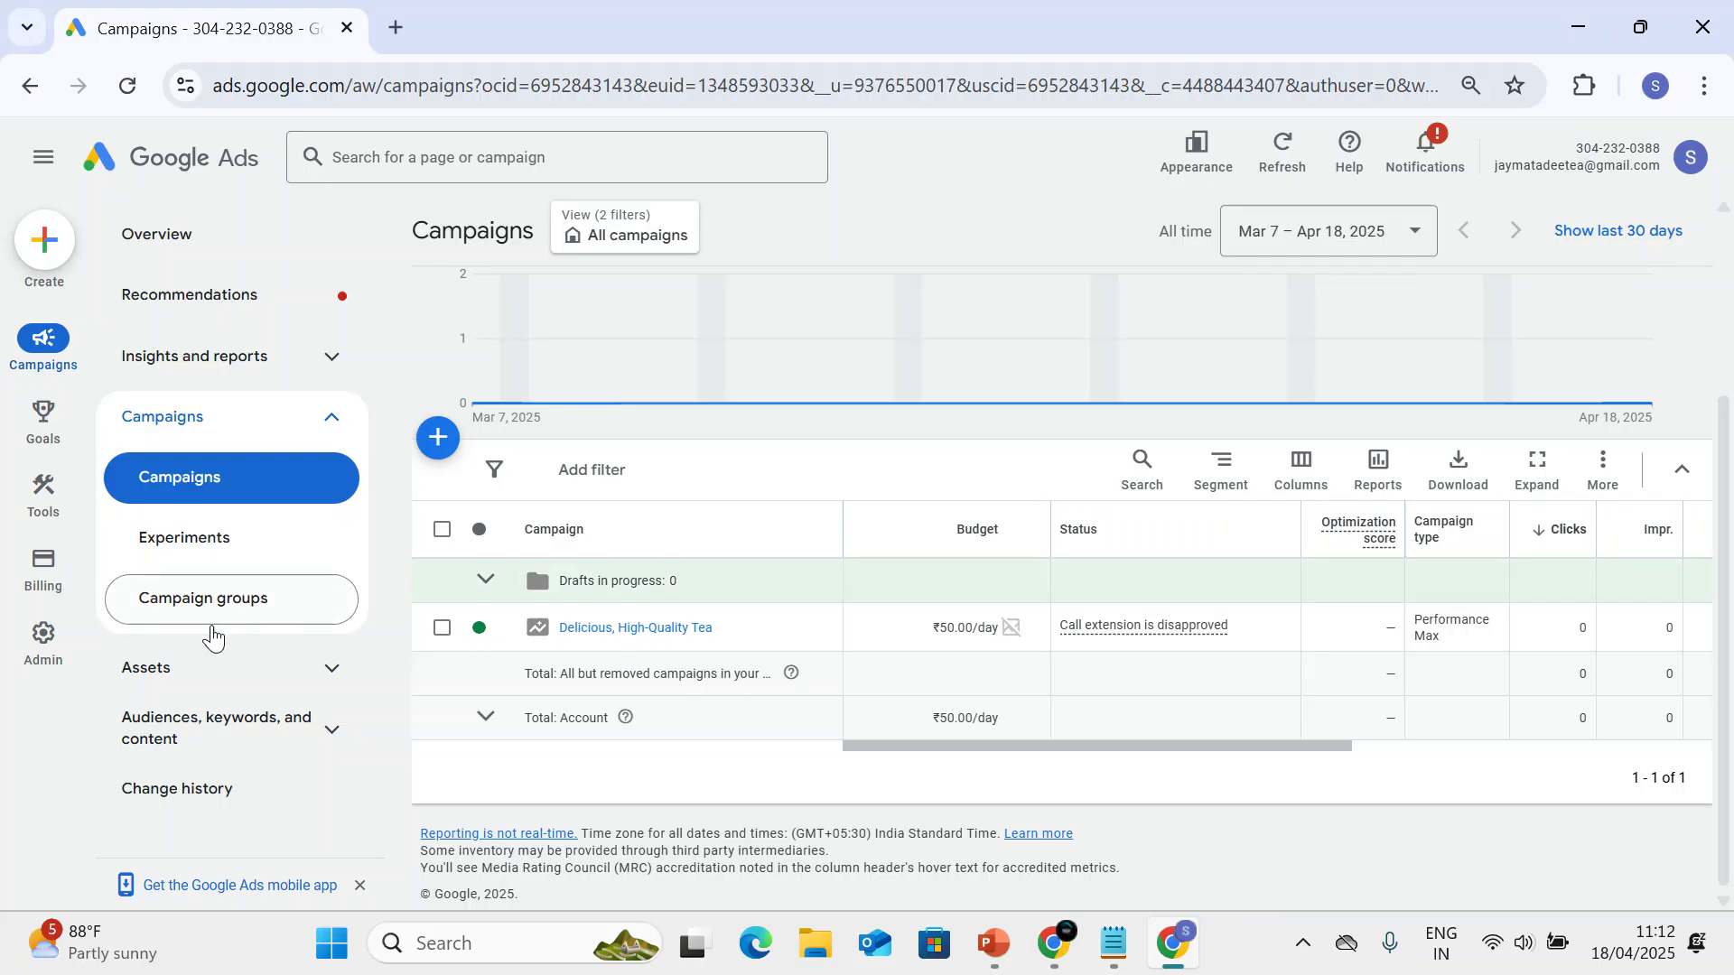
left_click(45, 506)
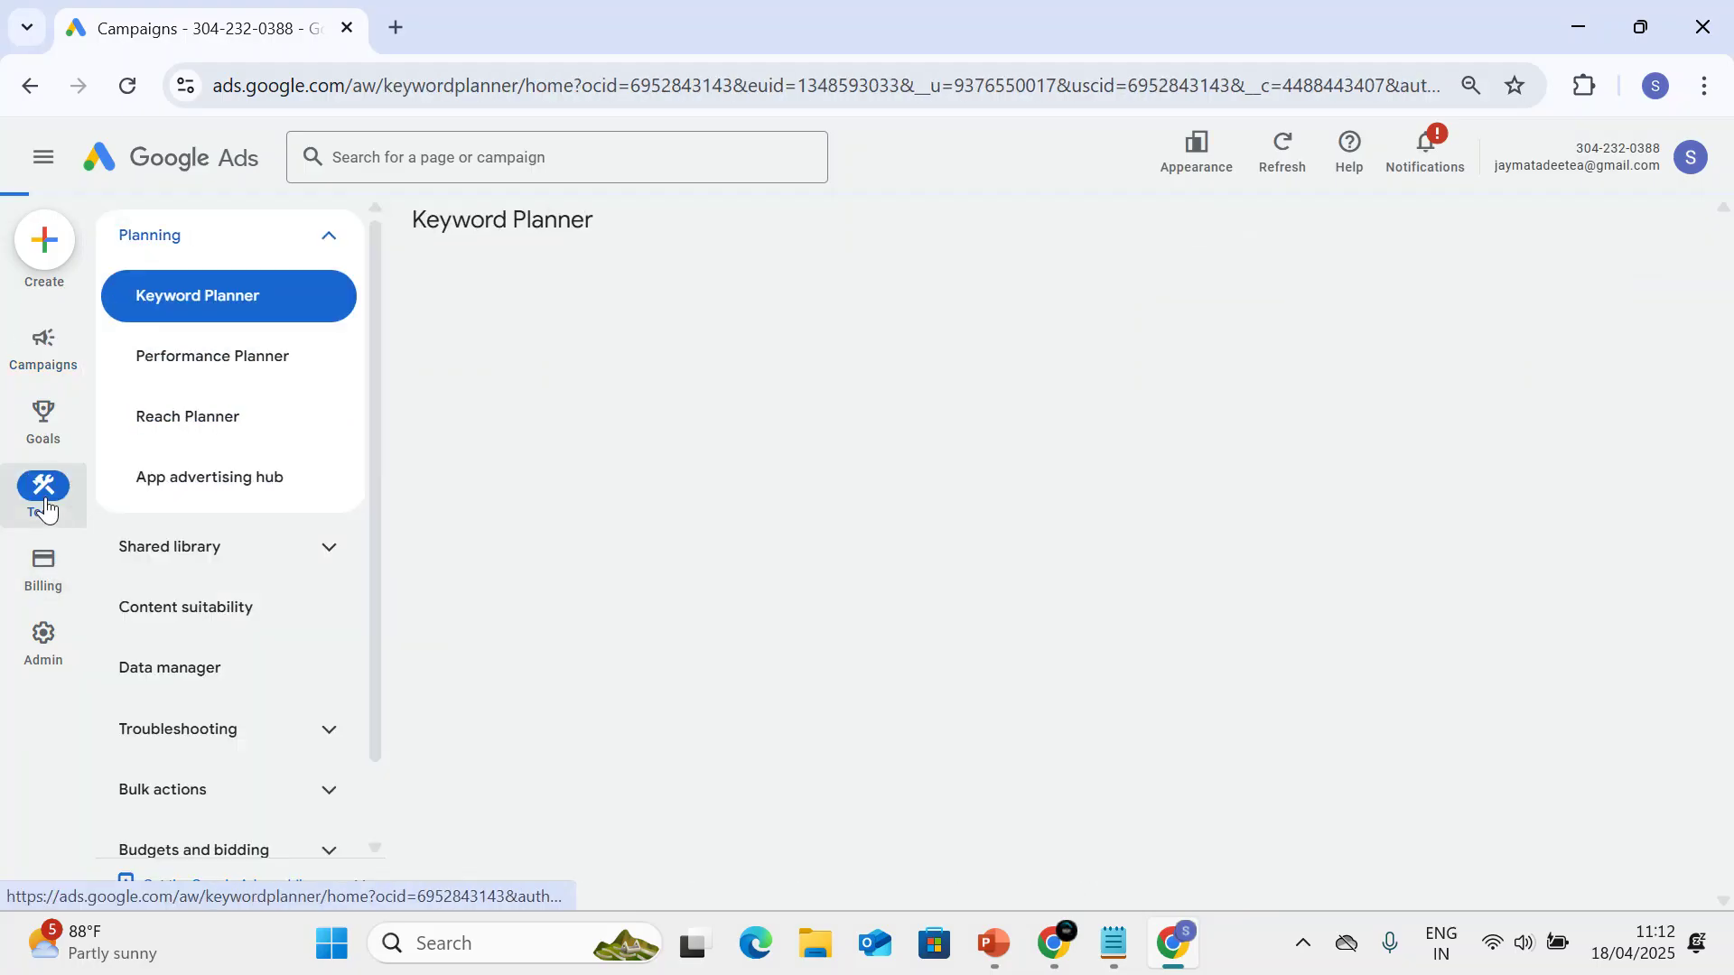
scroll(230, 600, "down", 1)
left_click(215, 586)
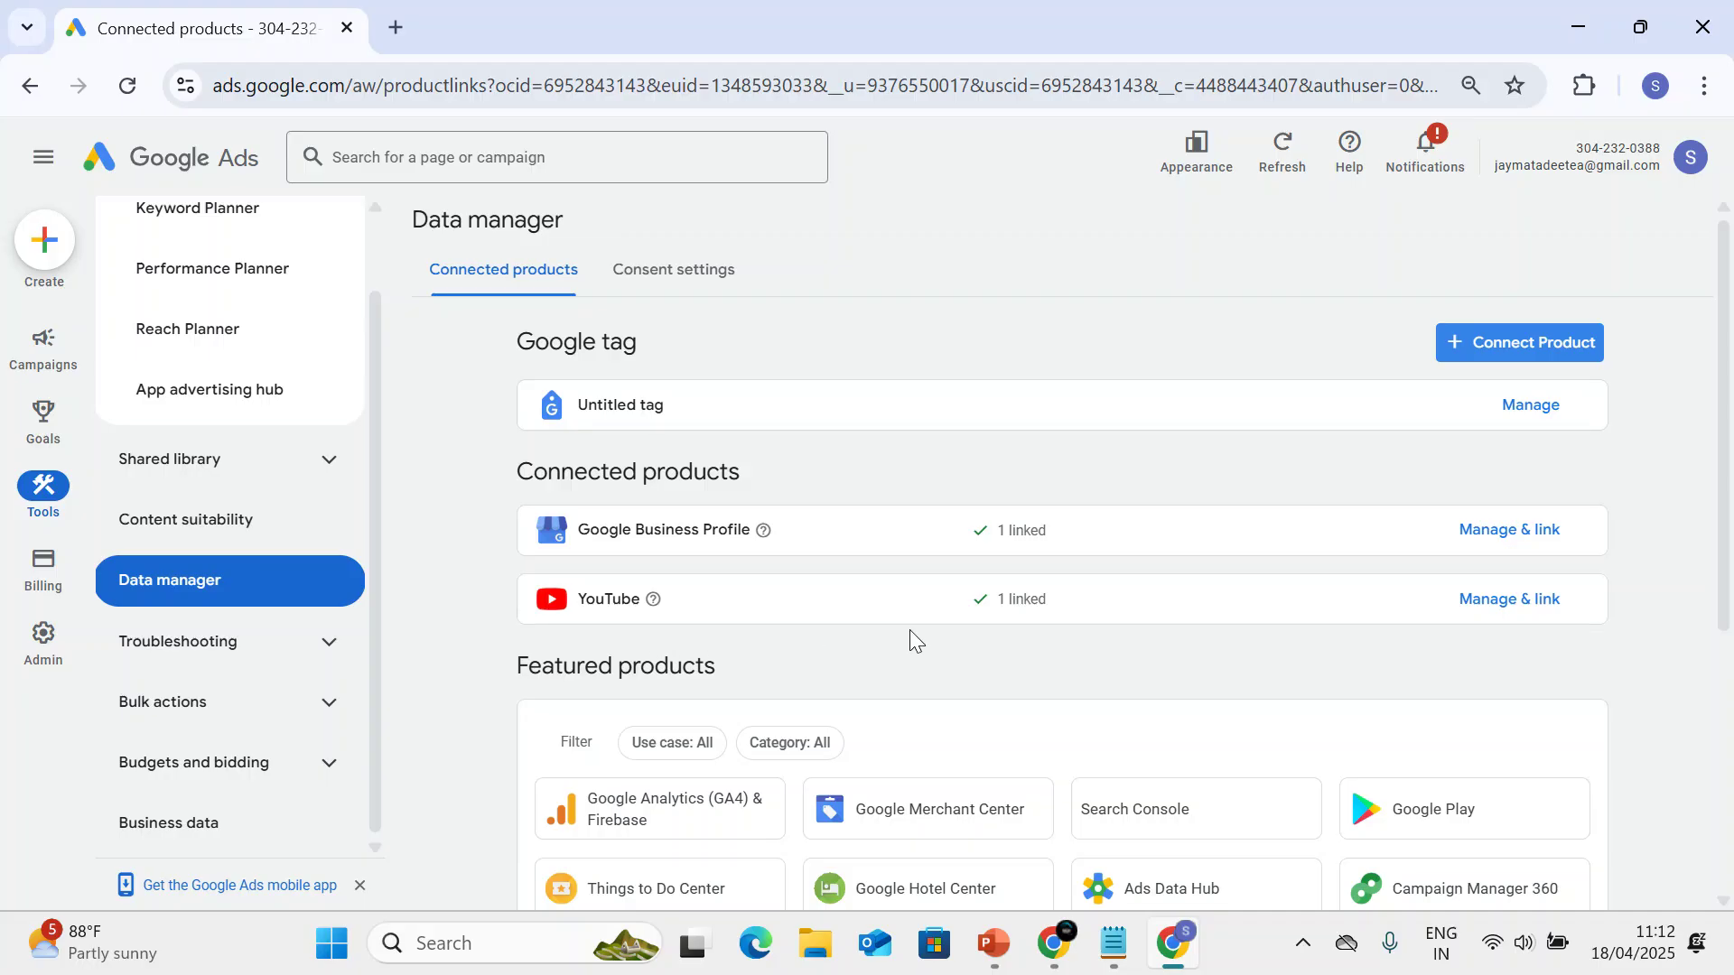
Examine the linked Google Business Profile location and its status, then return to the connected products.
left_click(1506, 532)
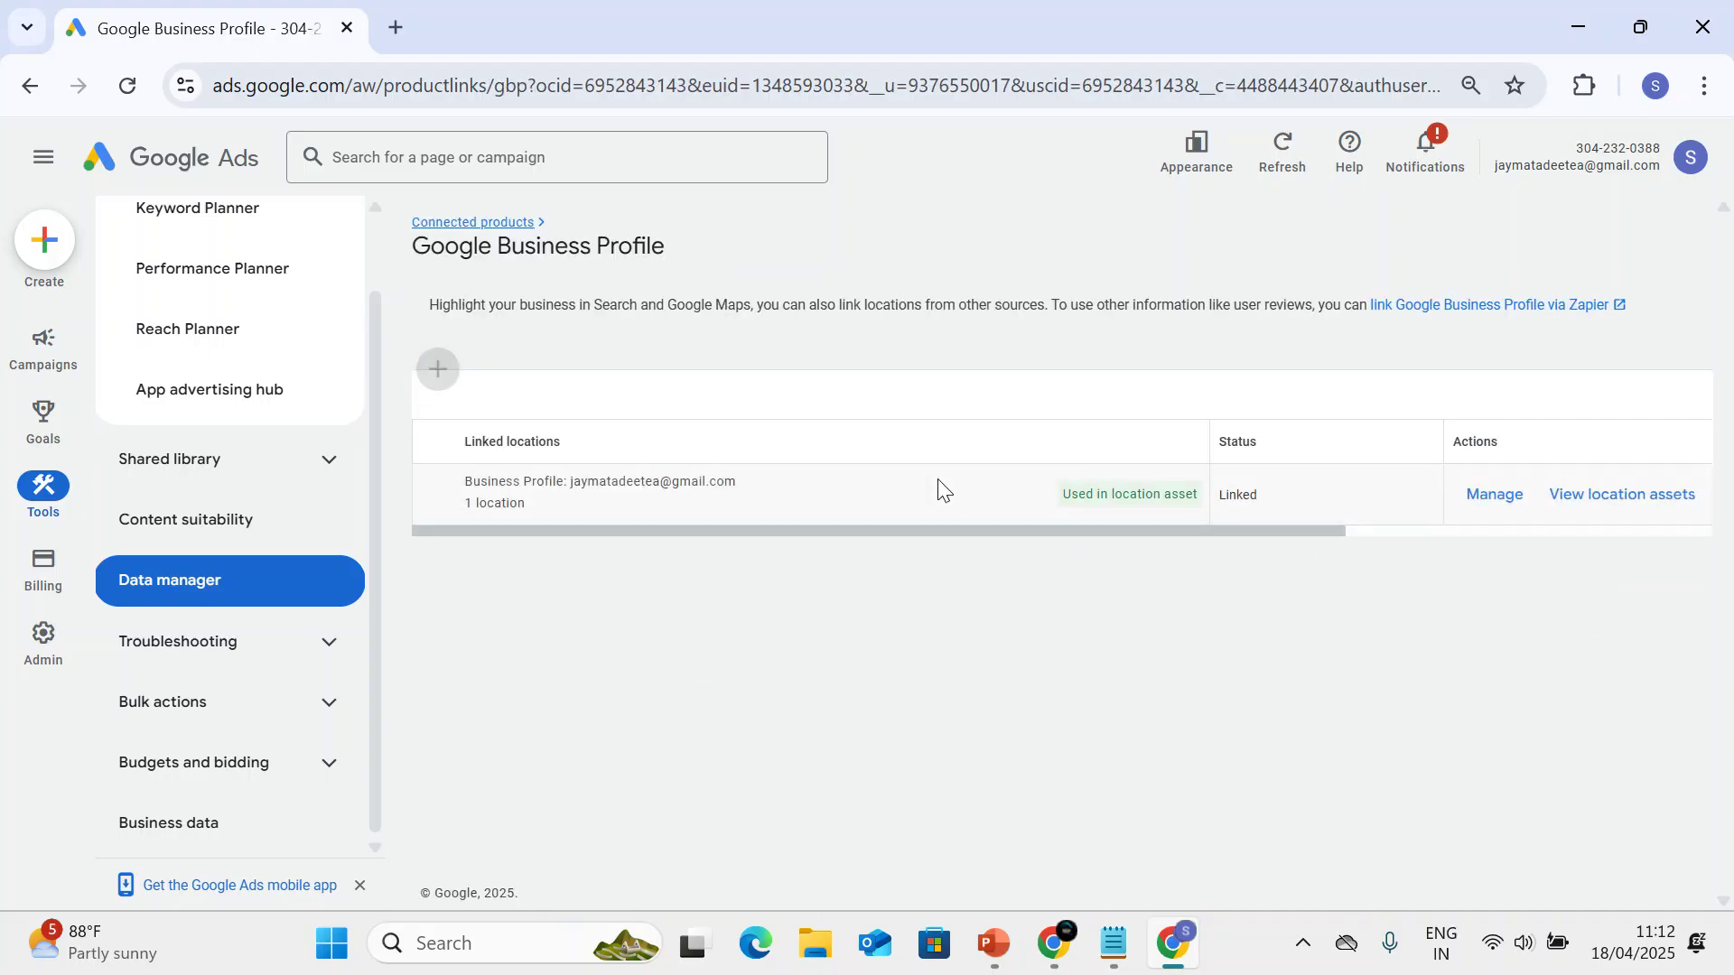
left_click_drag(1287, 538, 1448, 537)
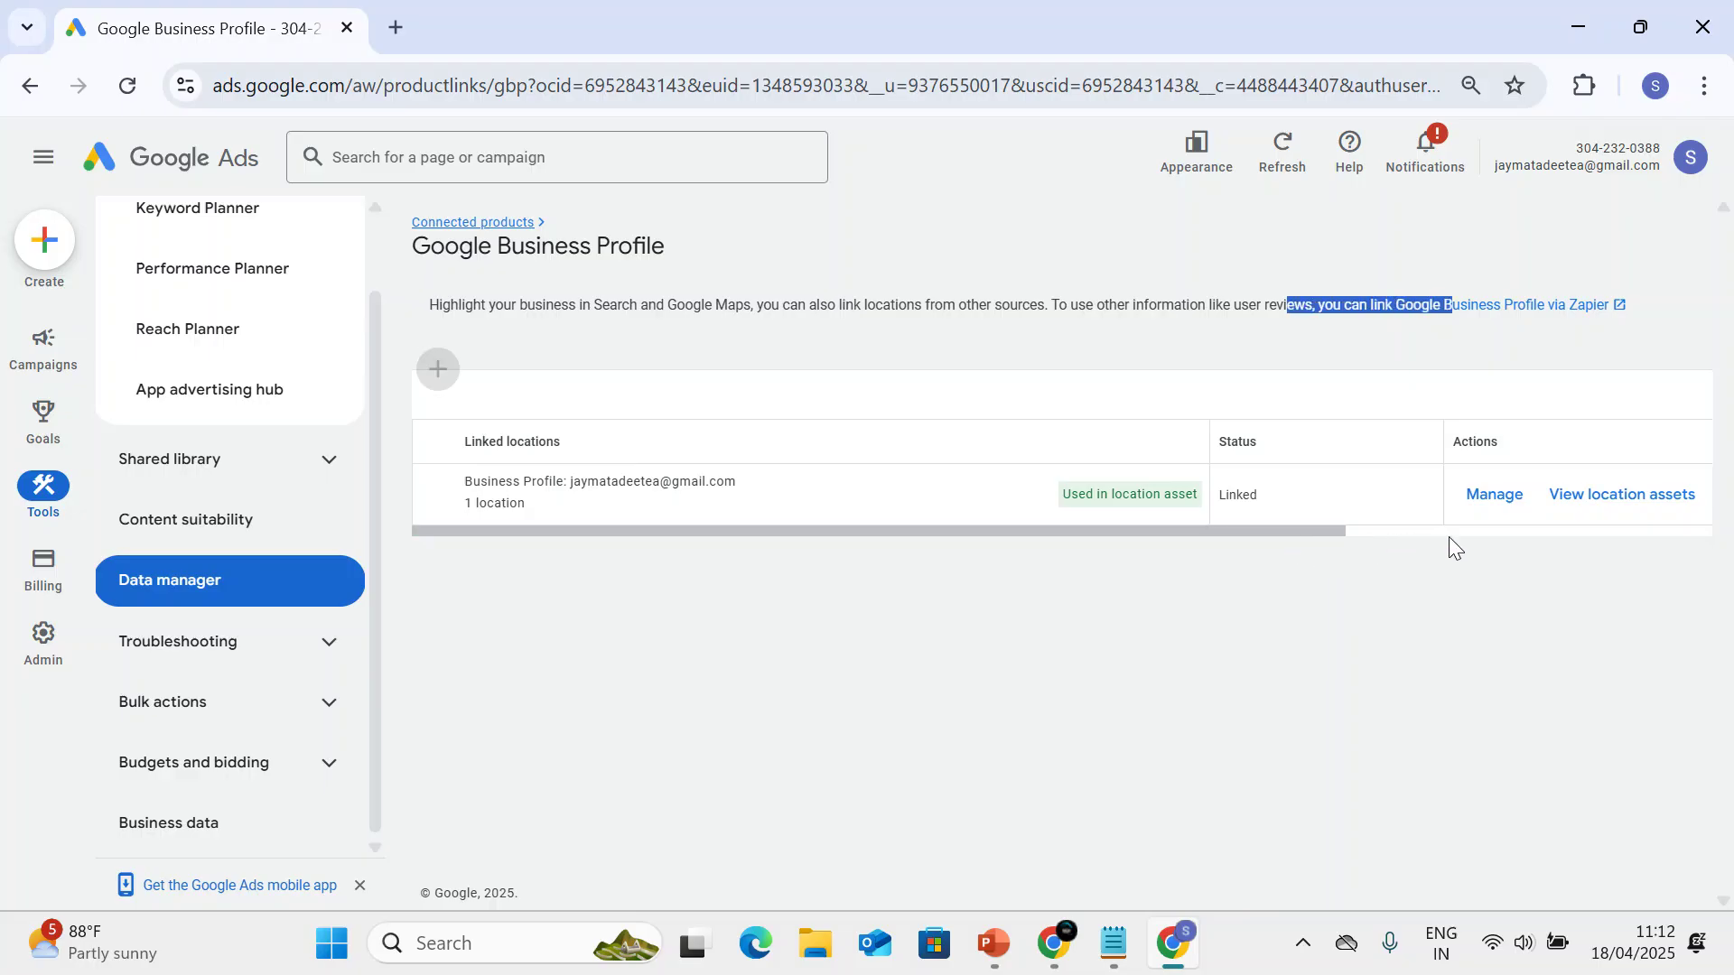
left_click_drag(1271, 538, 1405, 542)
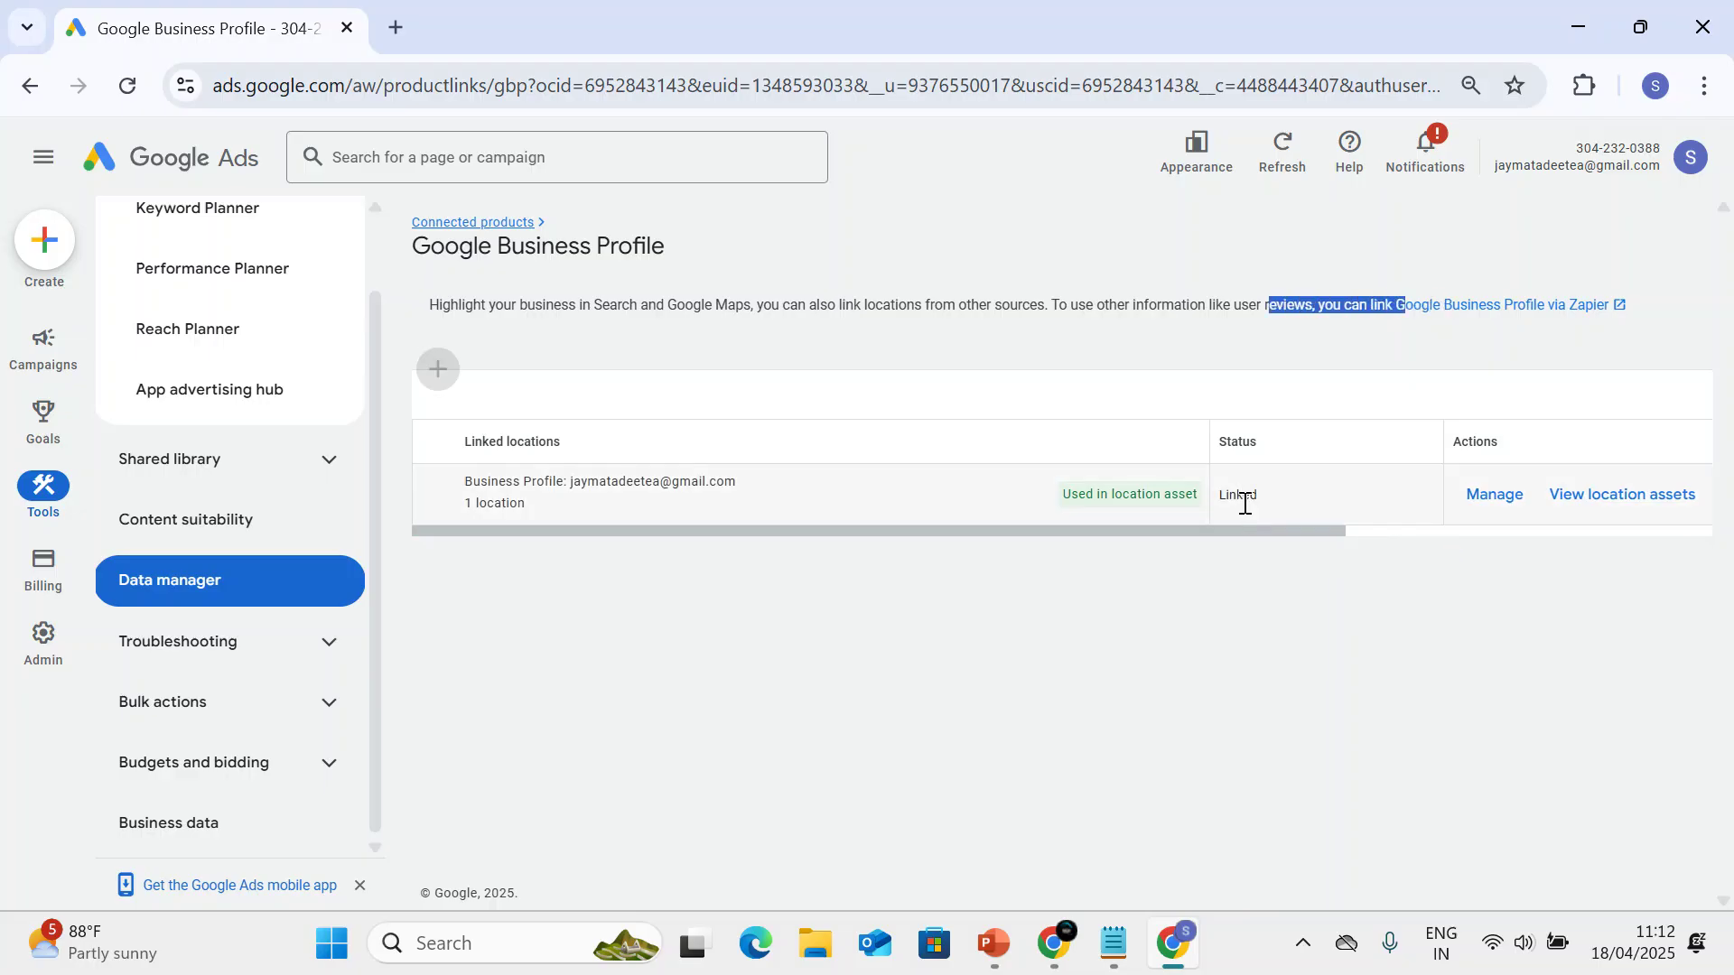
left_click(1264, 515)
left_click_drag(1262, 527, 388, 473)
left_click(30, 86)
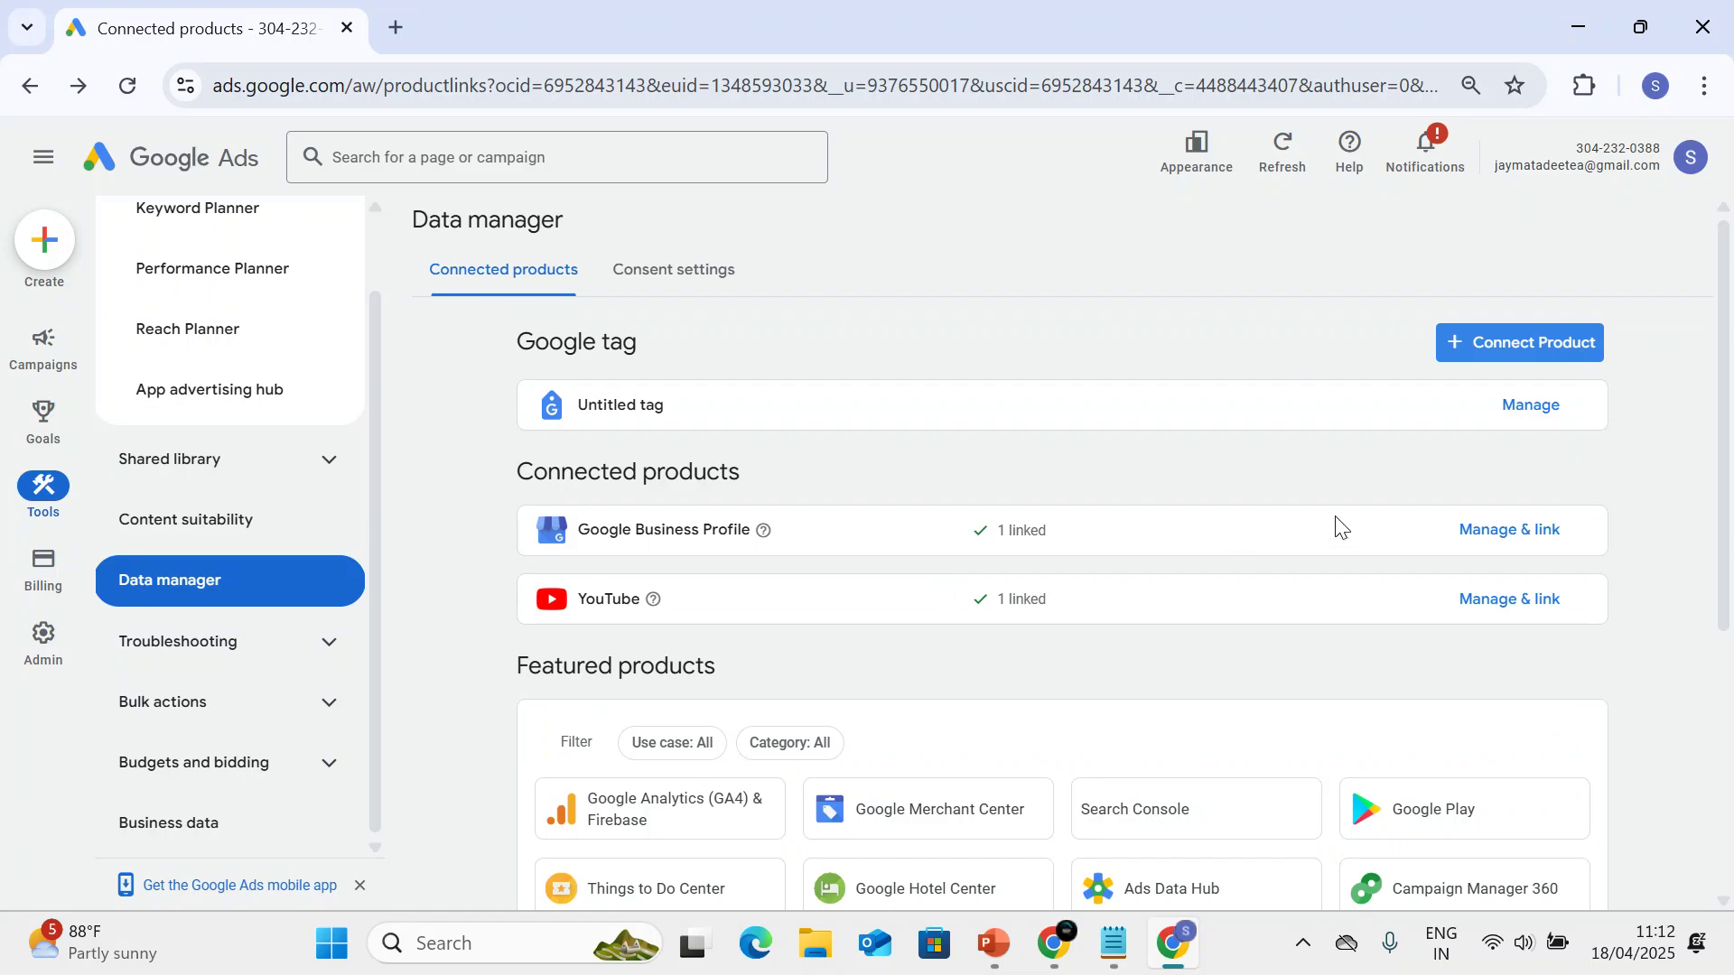
Start connecting a product, search the data sources for "youtube" and open the YouTube linking page.
left_click(1486, 355)
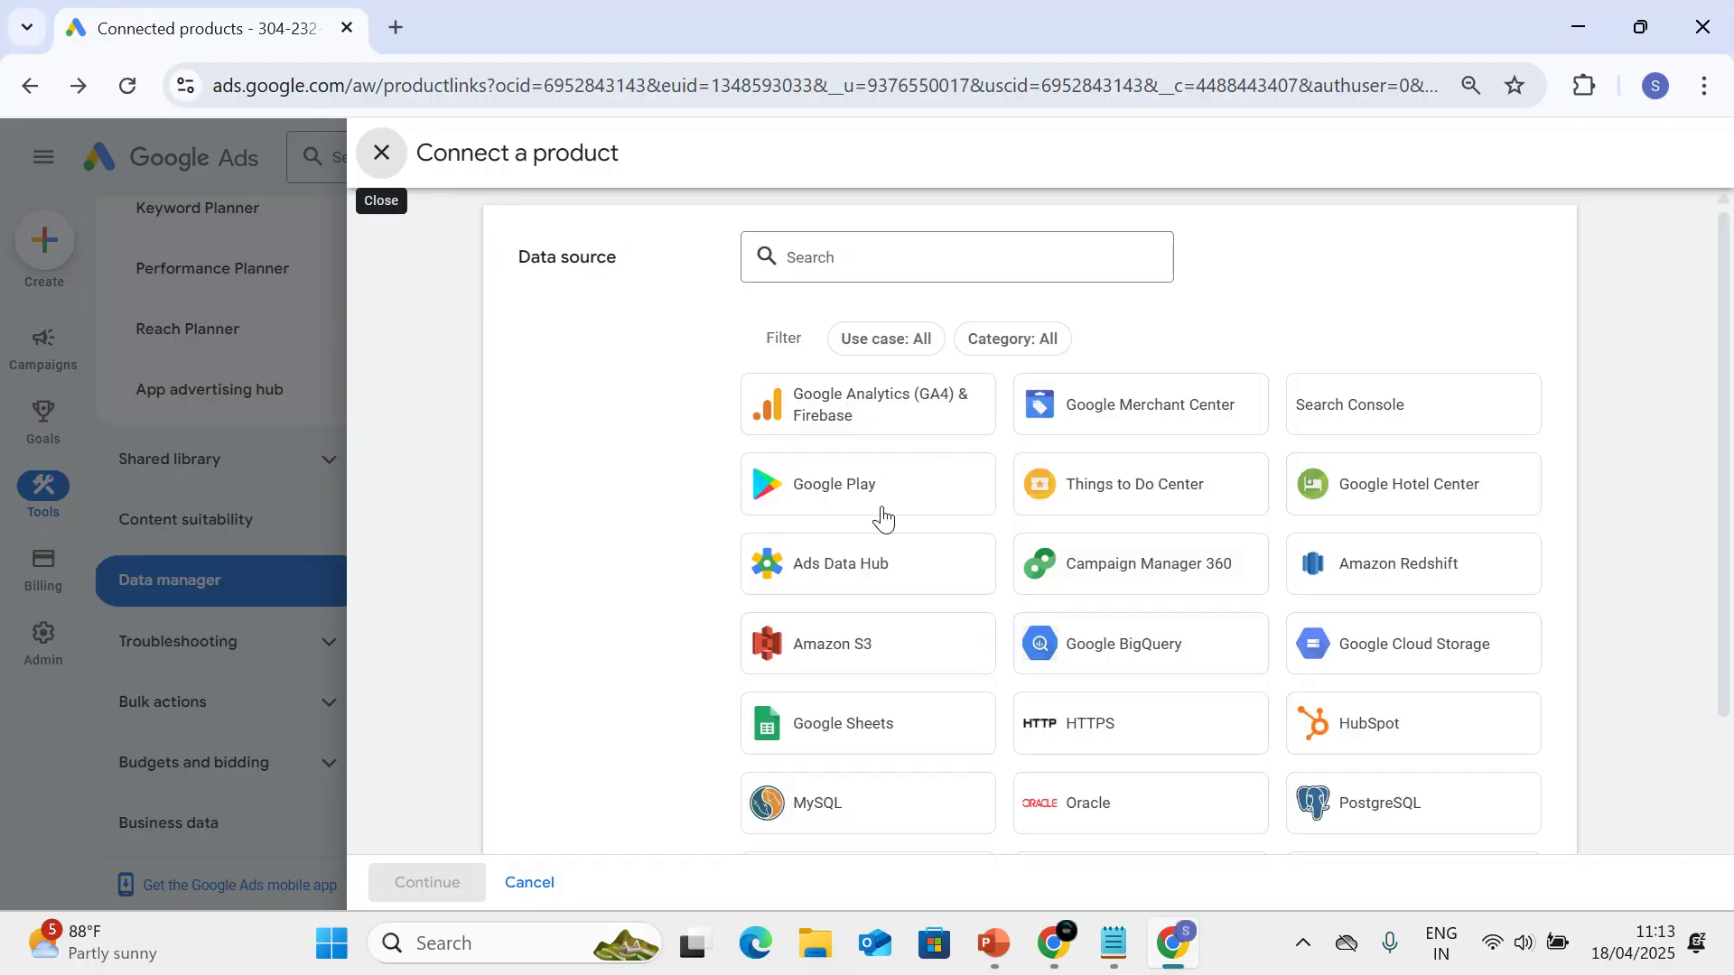
left_click(843, 251)
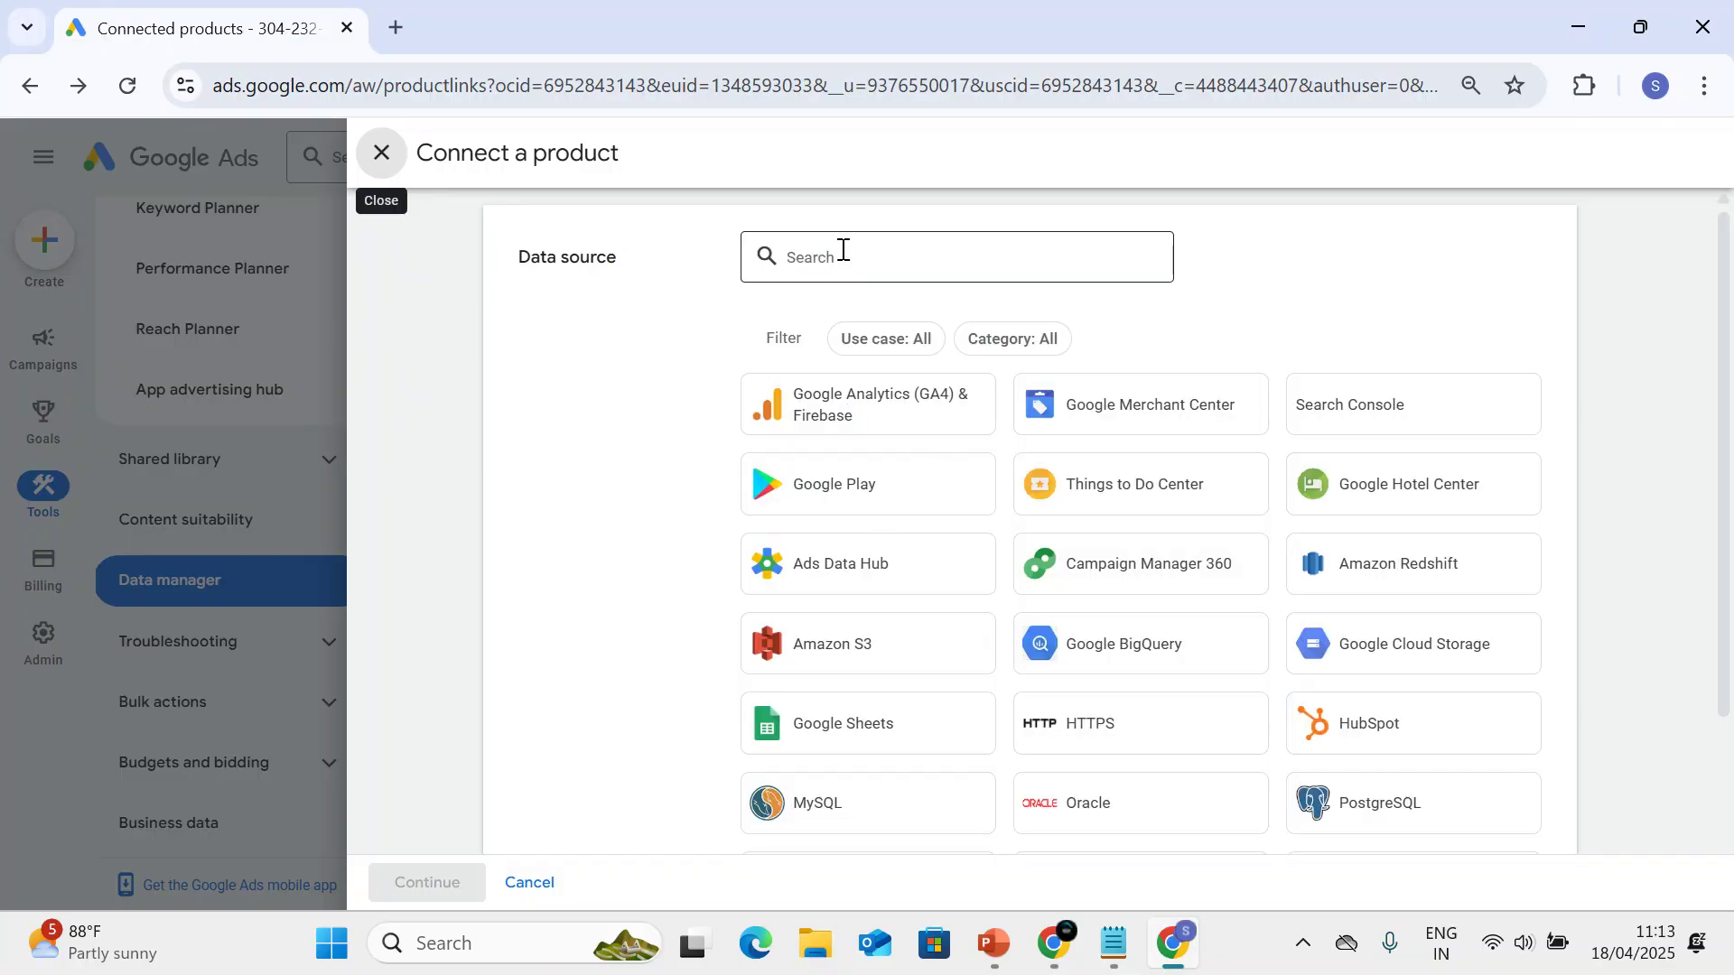
type("you")
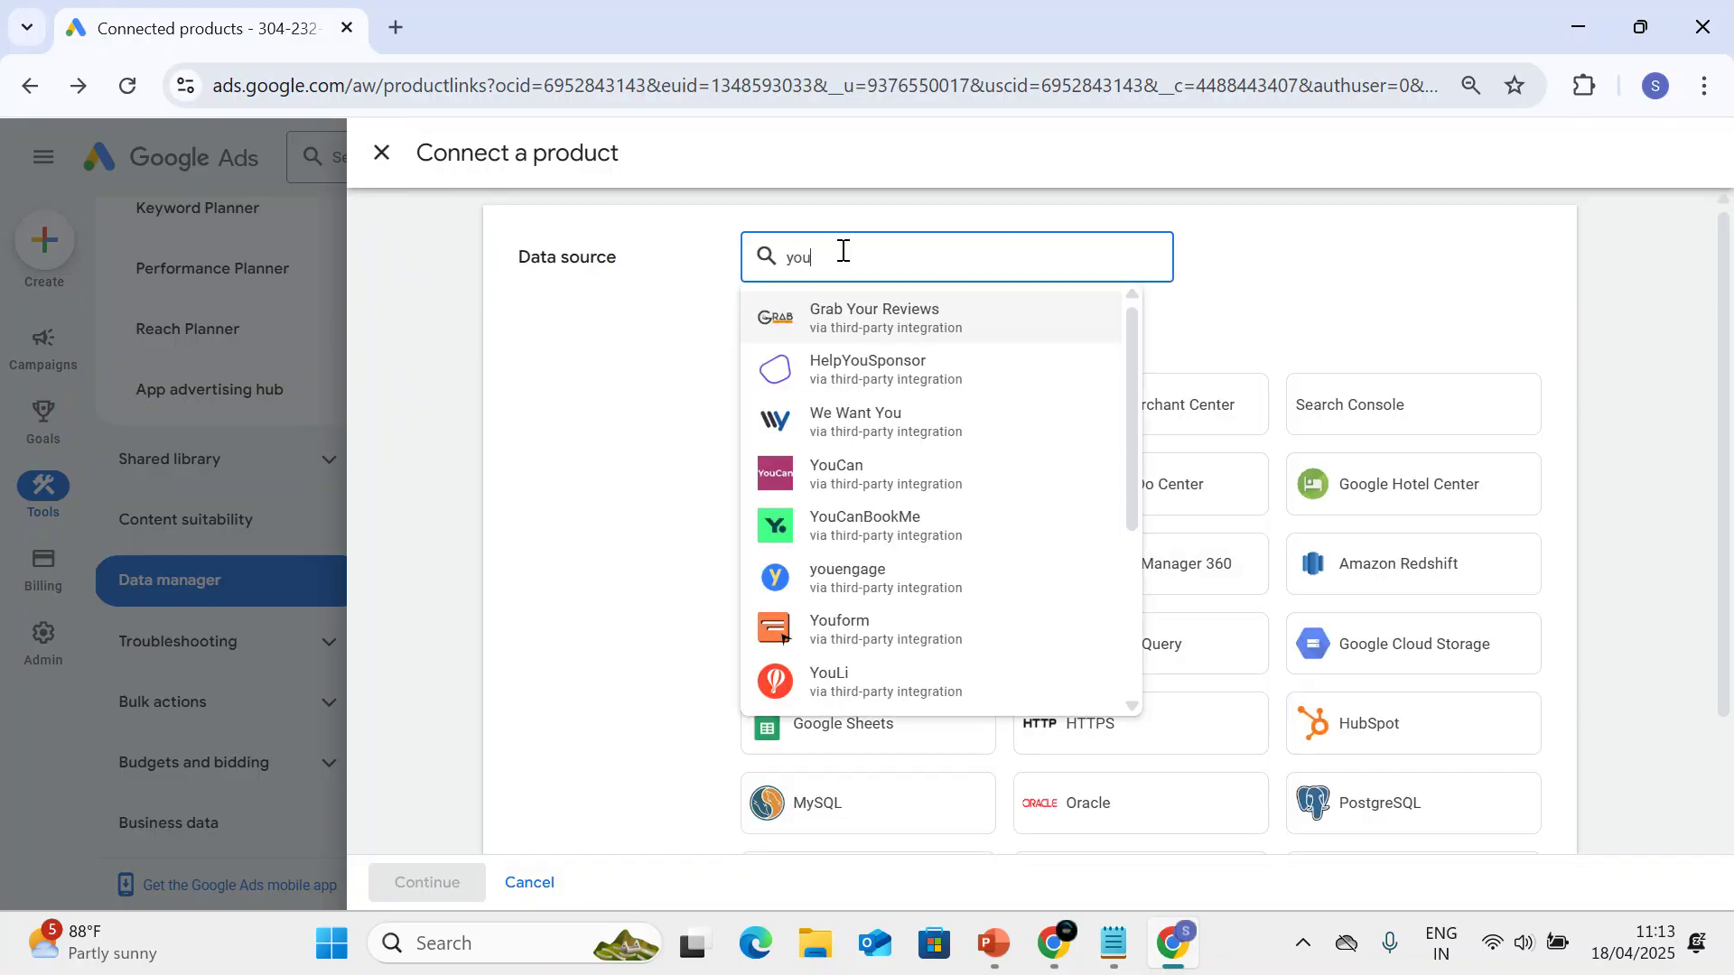
type("tube")
left_click(882, 321)
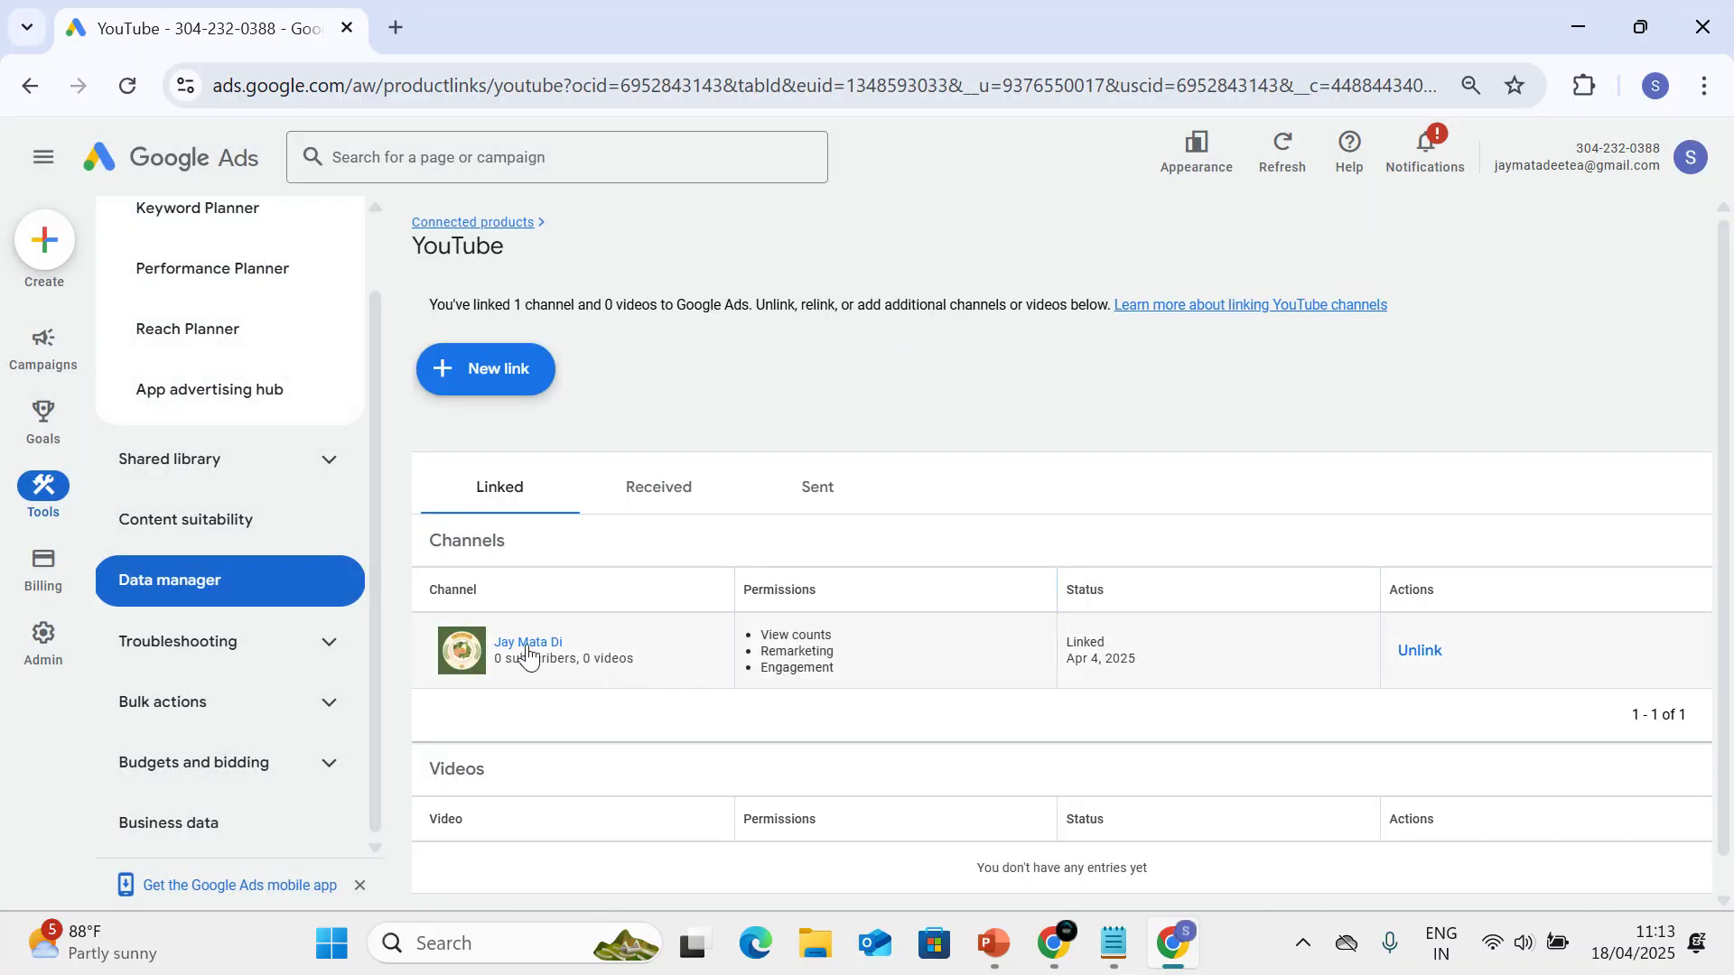
Start a new YouTube channel link and check the channel search in the link setup.
left_click(493, 386)
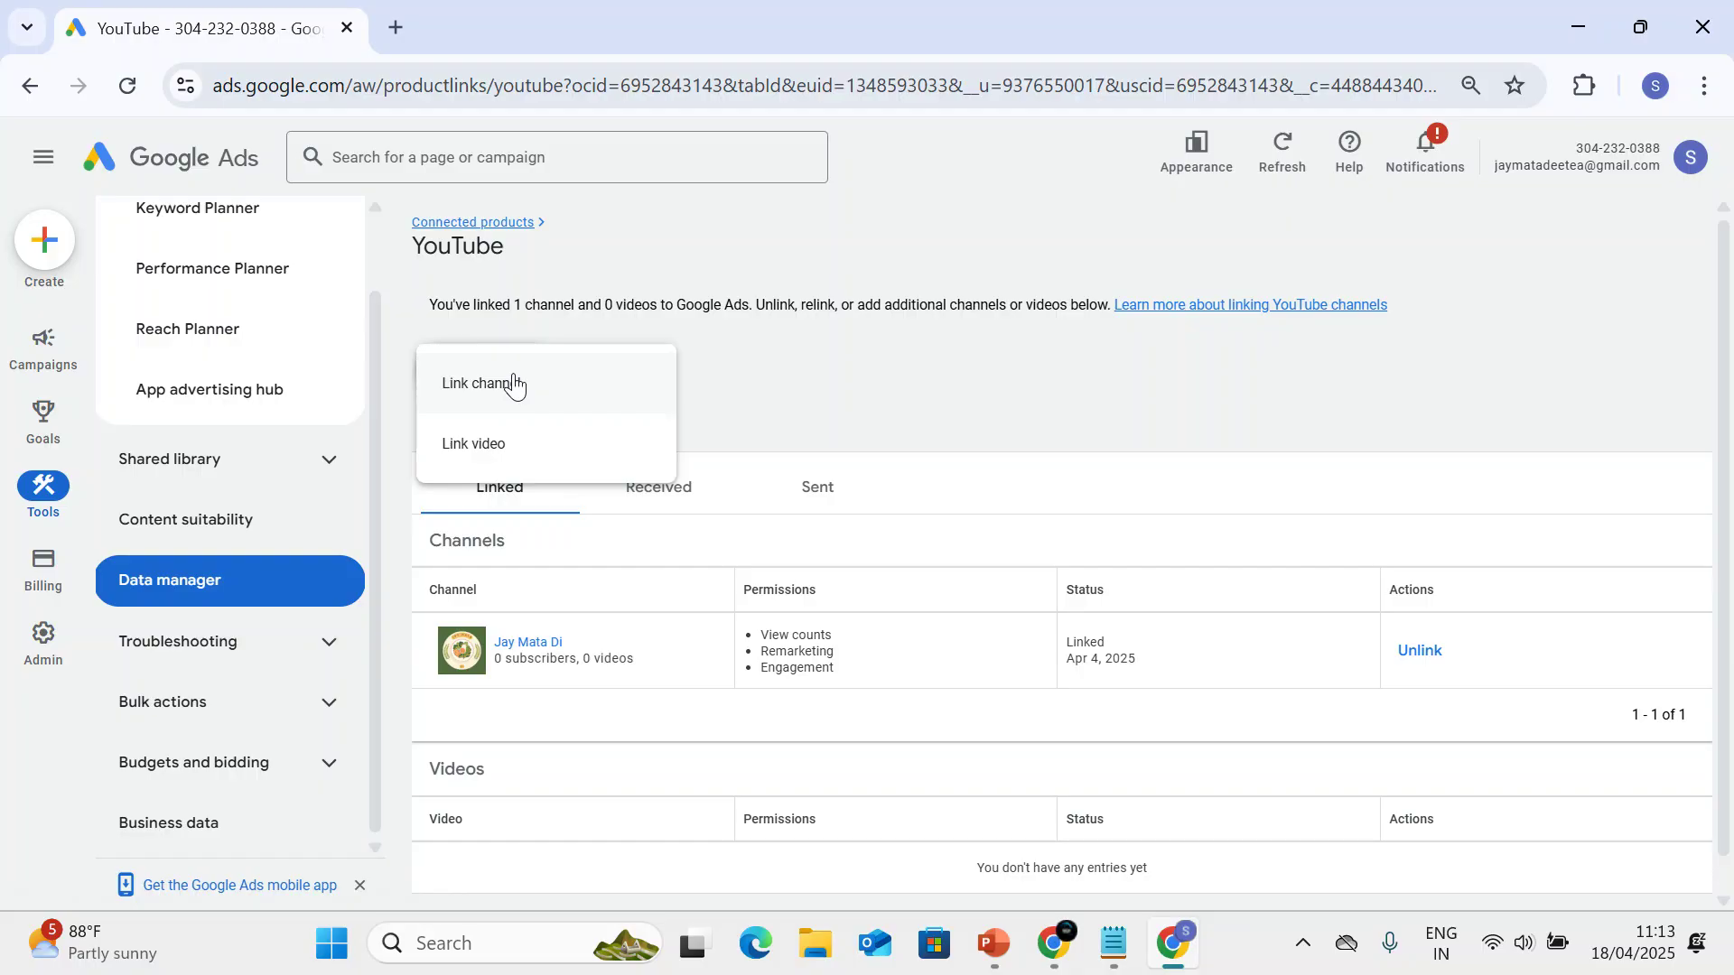
left_click(514, 386)
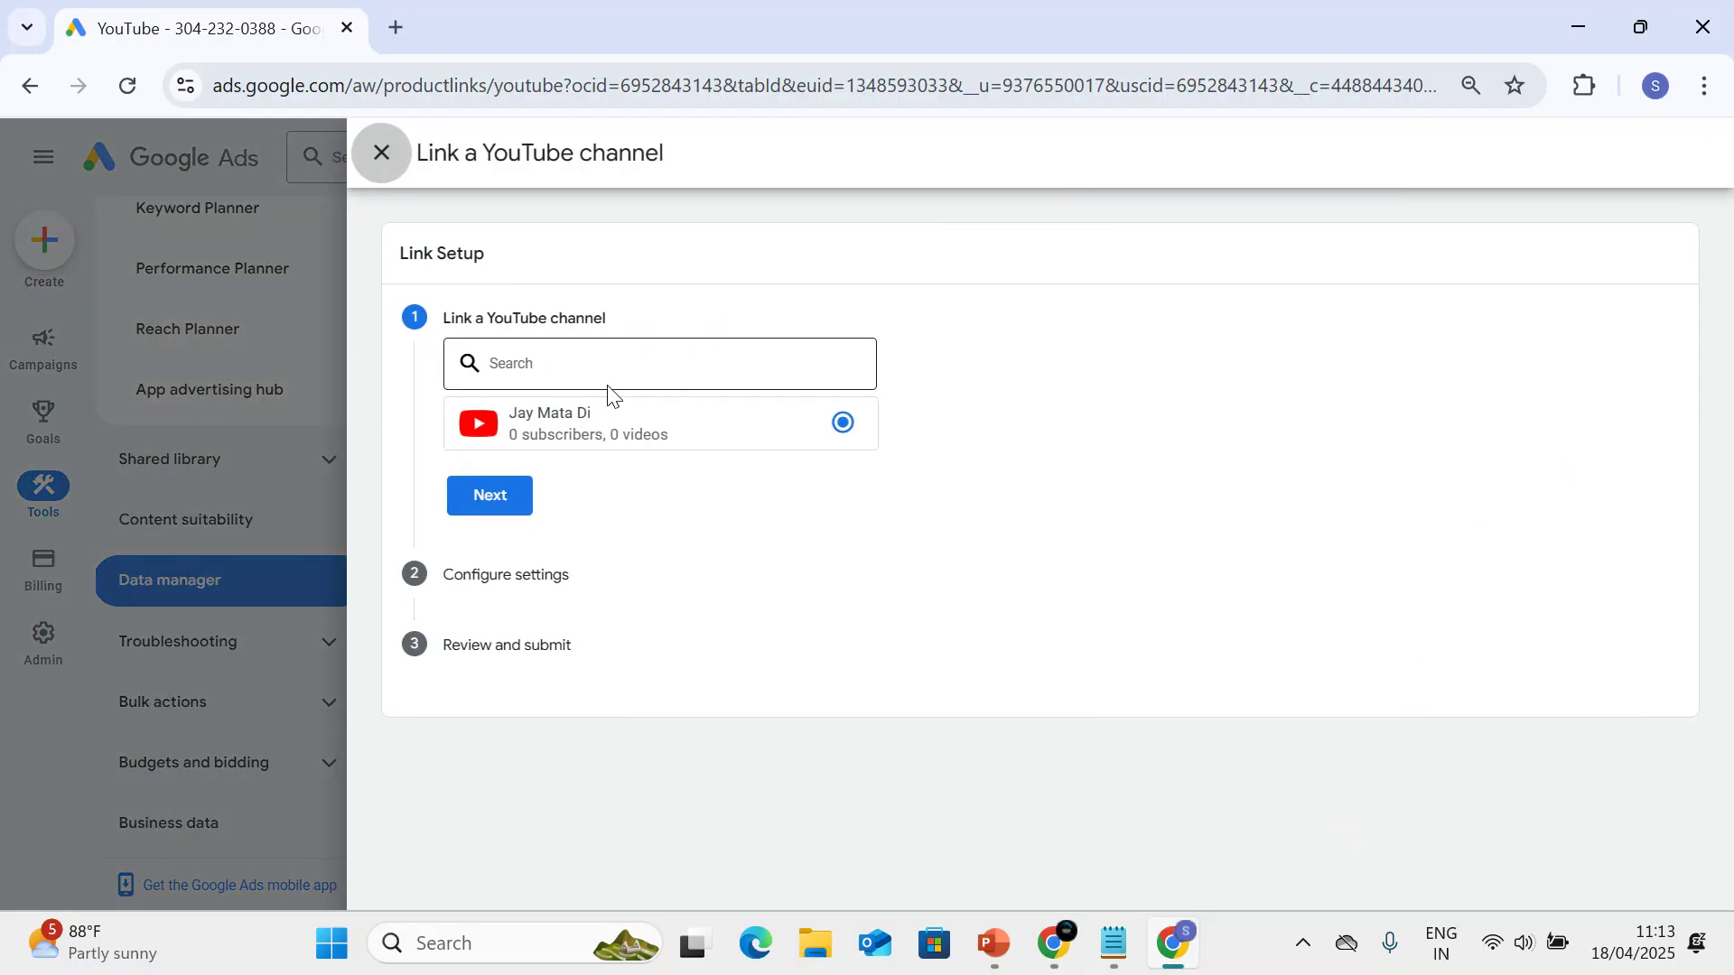
left_click(573, 364)
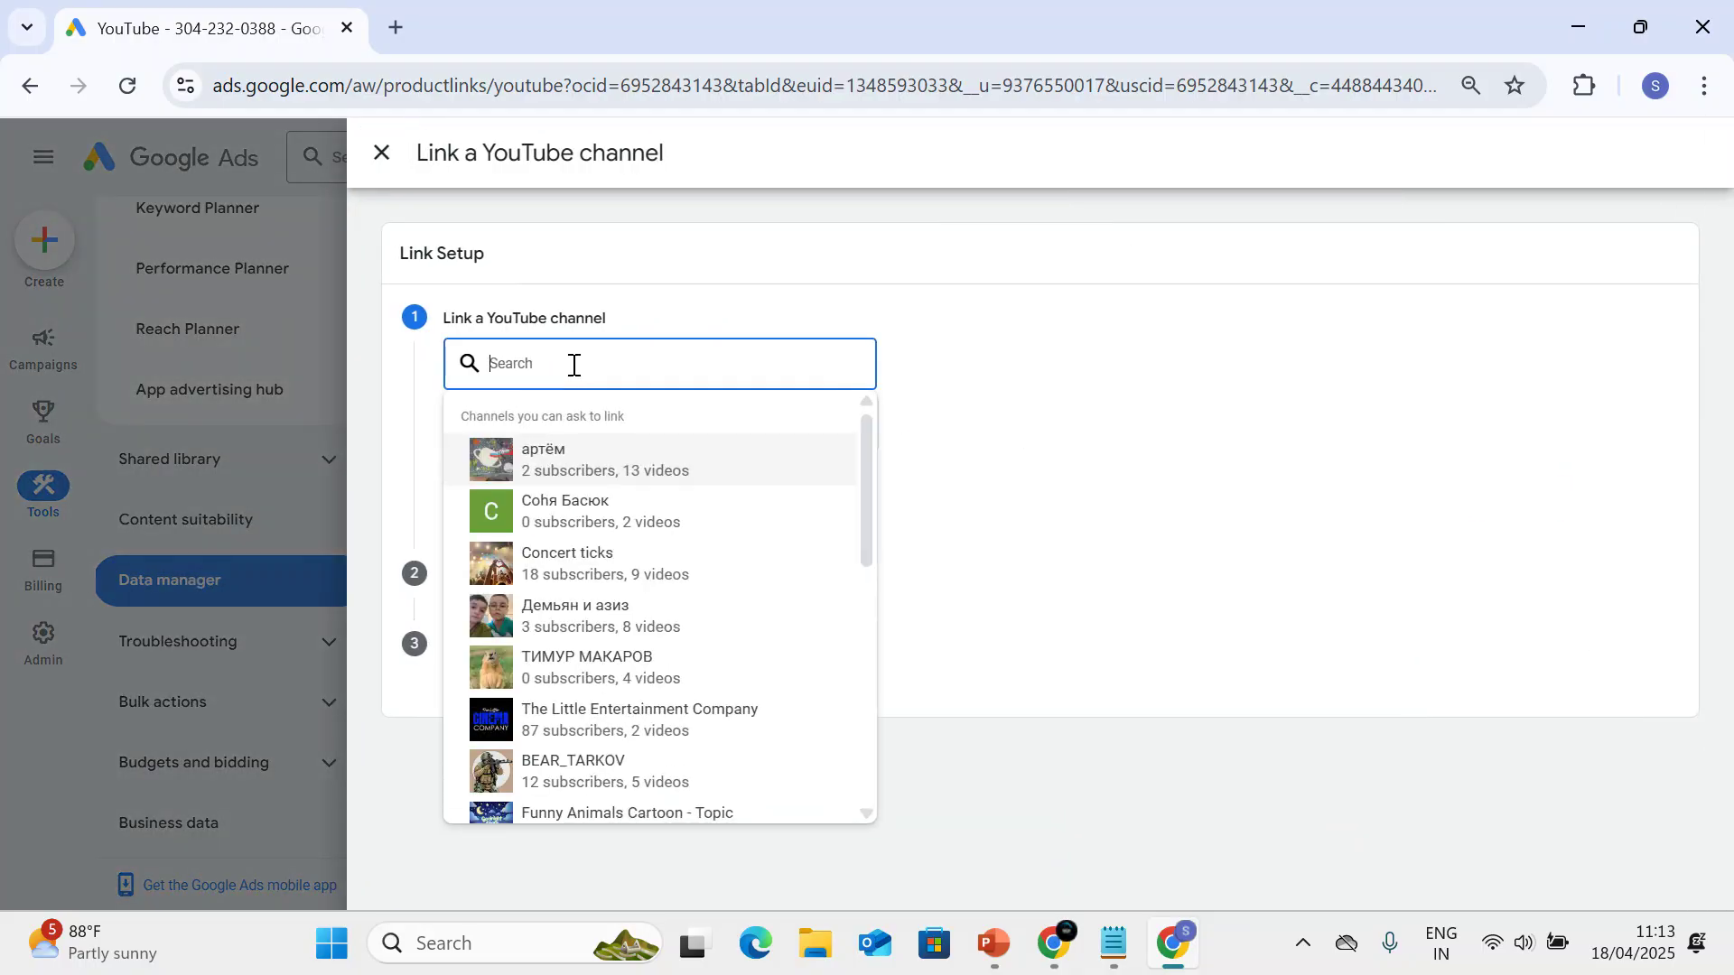
left_click(1050, 386)
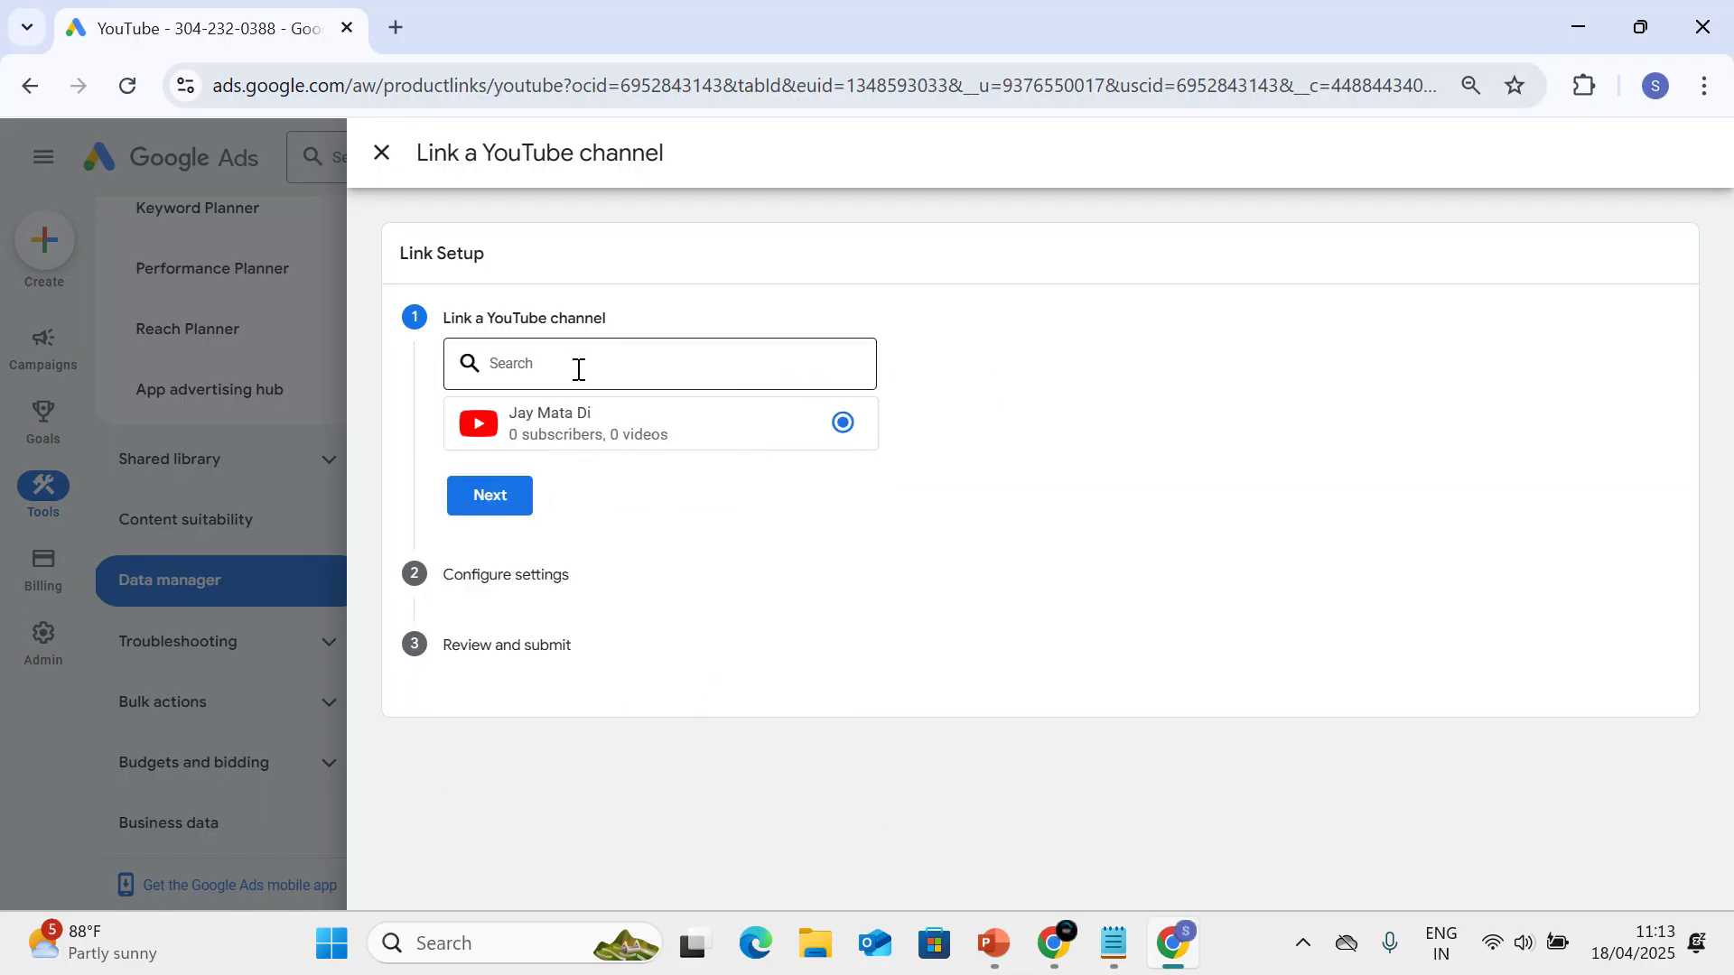
left_click(575, 366)
left_click(1161, 371)
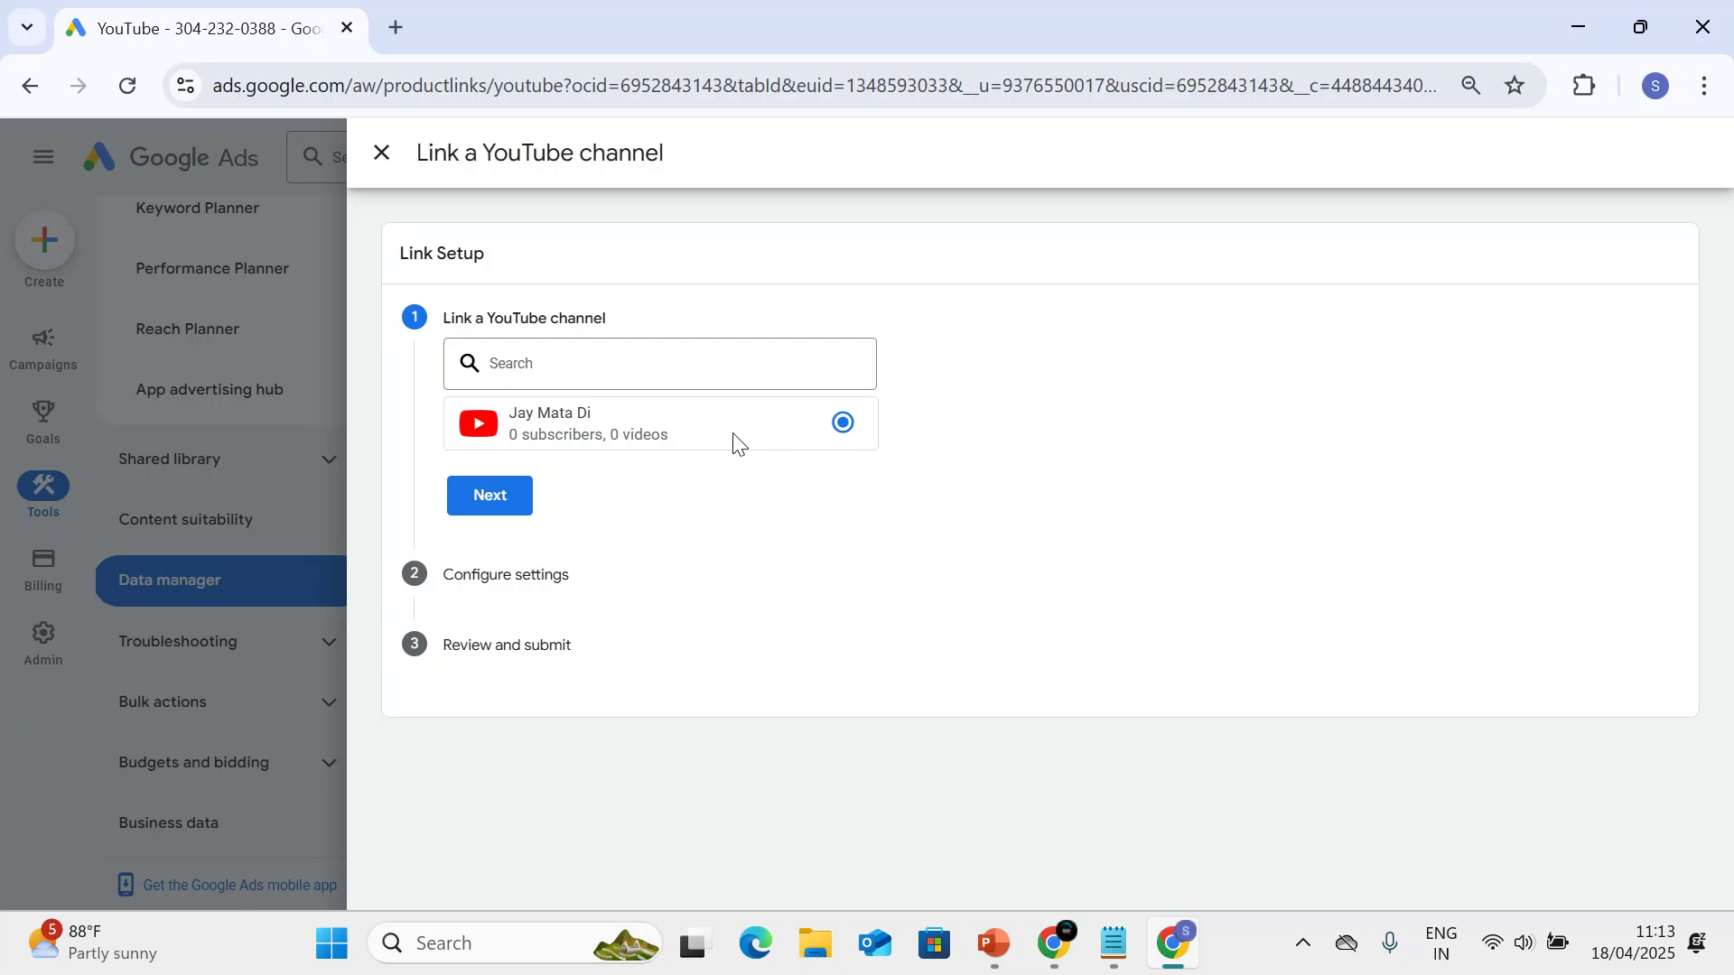
Open a new browser window under a different Chrome profile and go to YouTube.
left_click(392, 28)
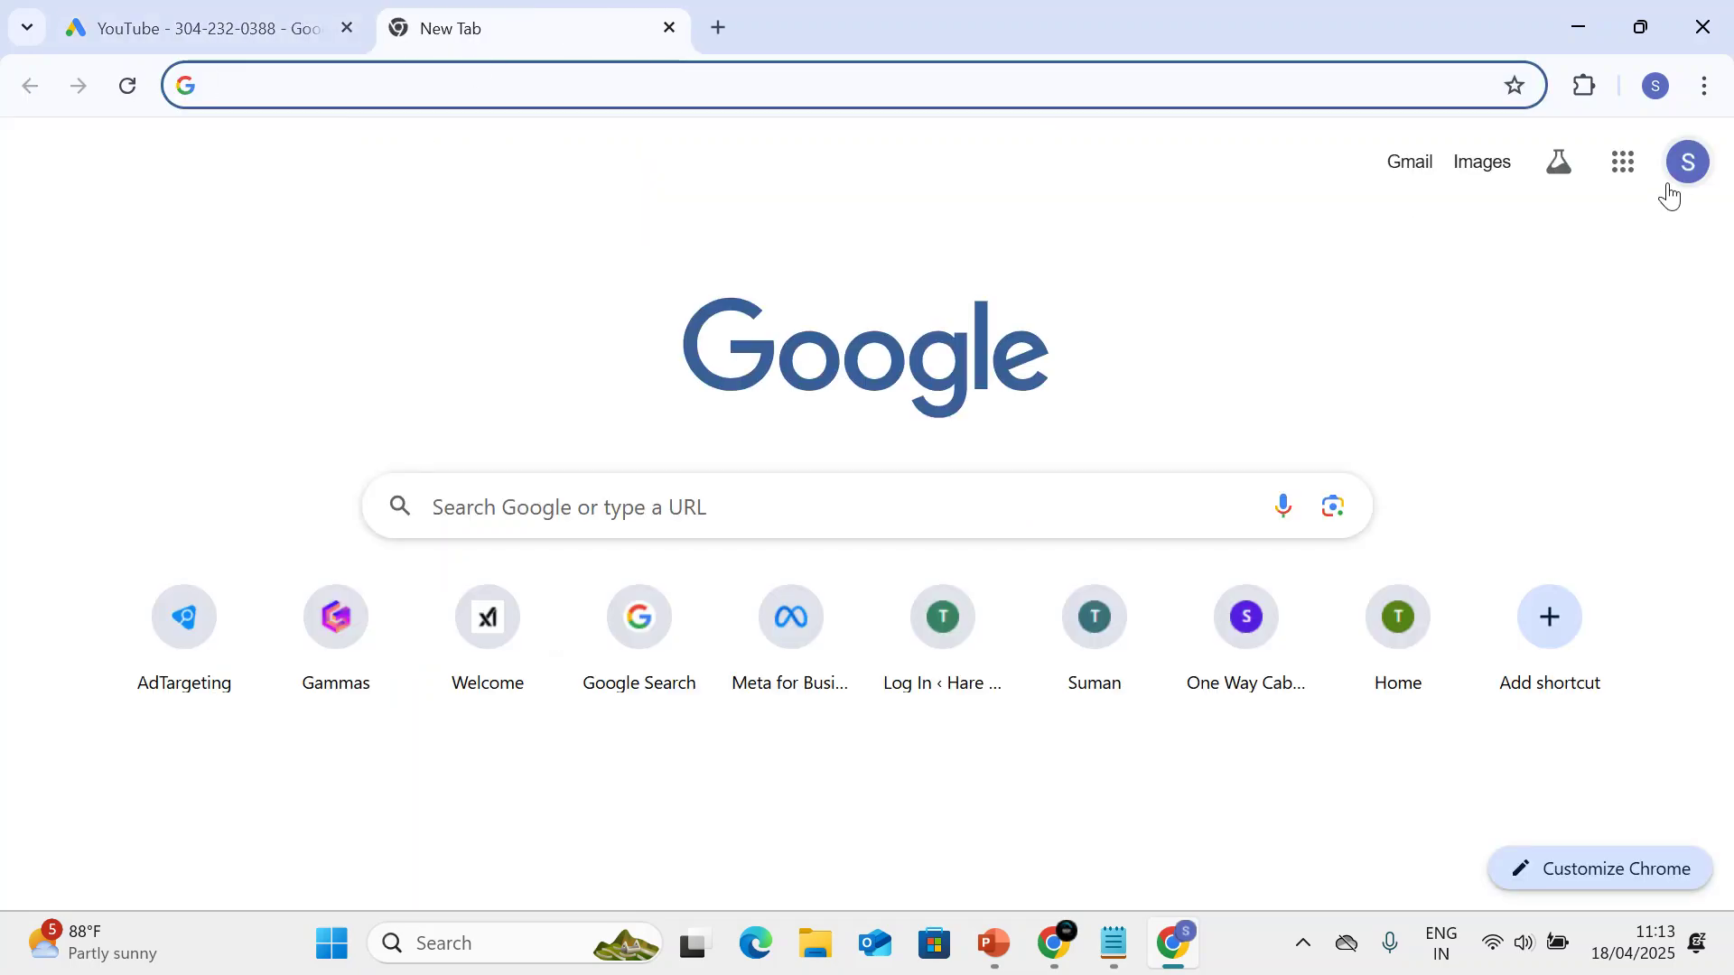
left_click(1656, 86)
scroll(1571, 437, "down", 5)
left_click(1399, 576)
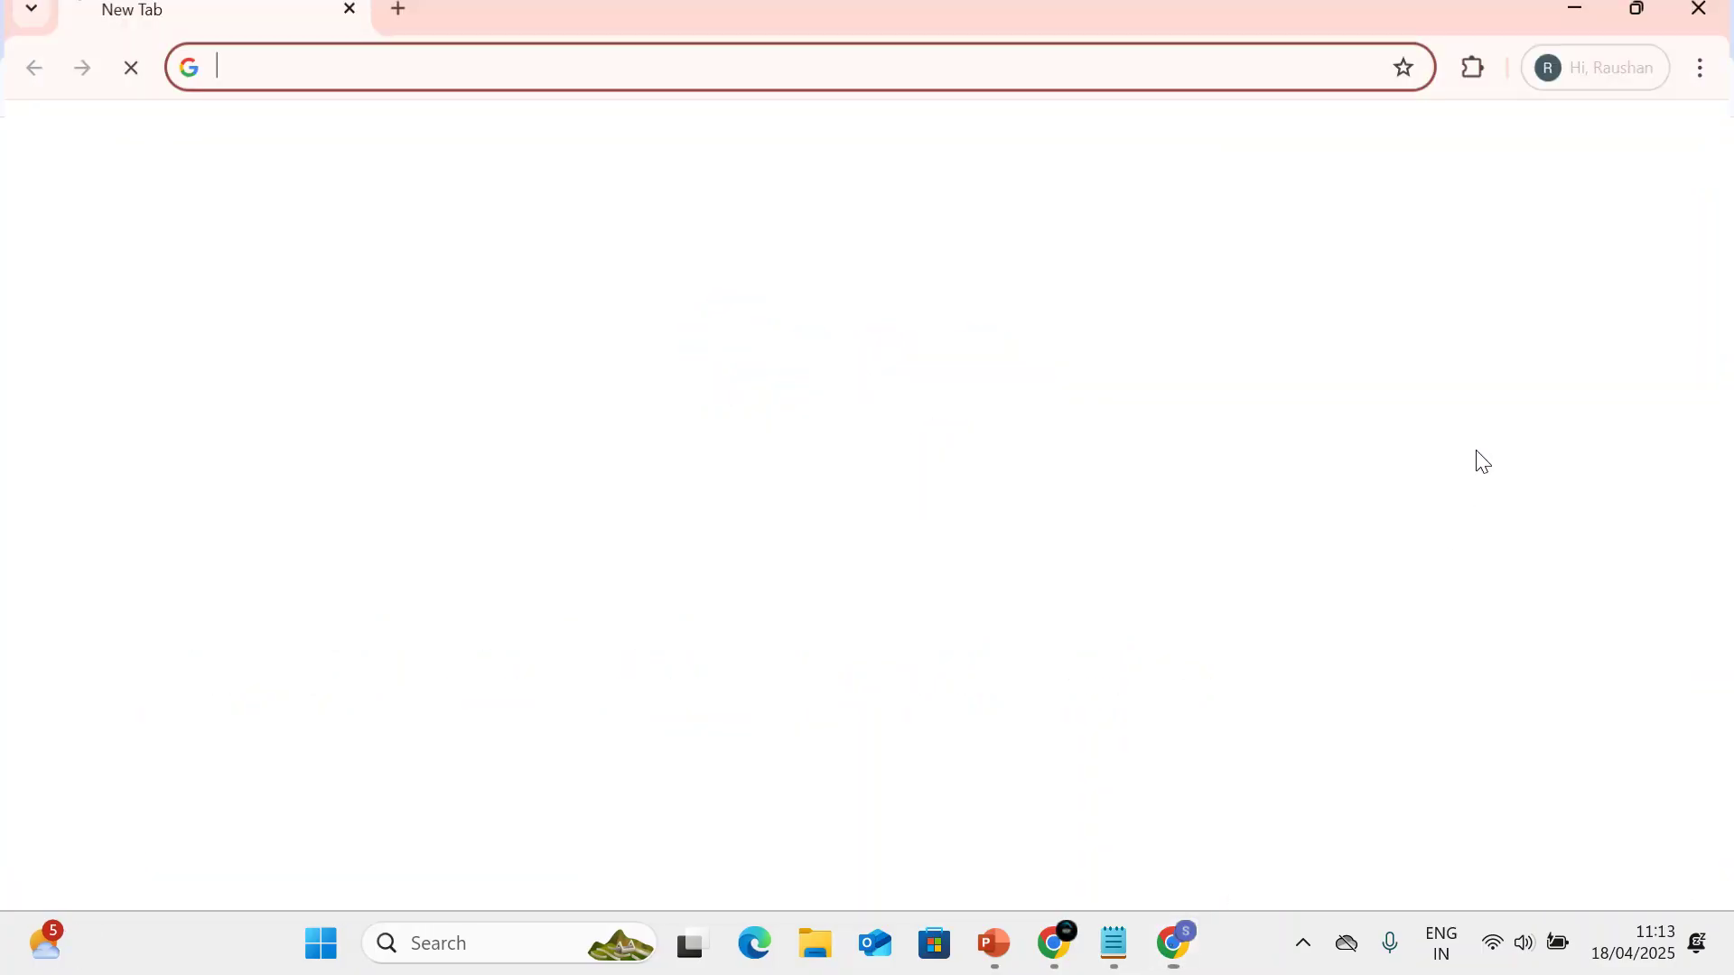
left_click(1623, 162)
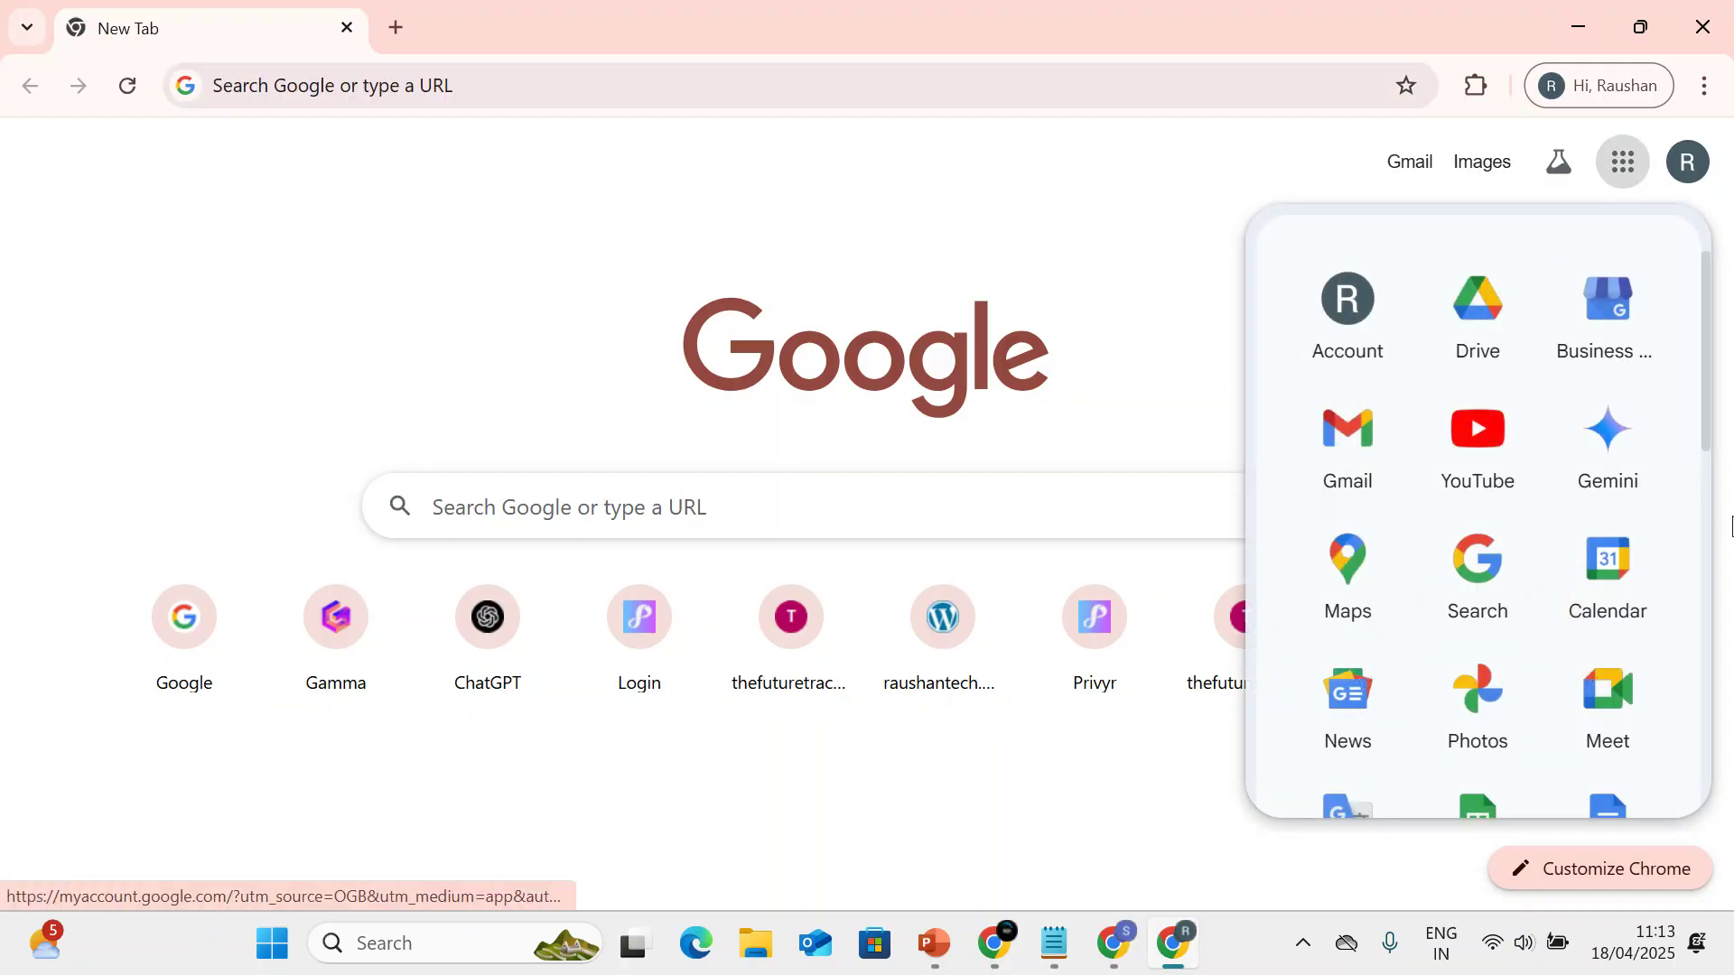
left_click(1505, 466)
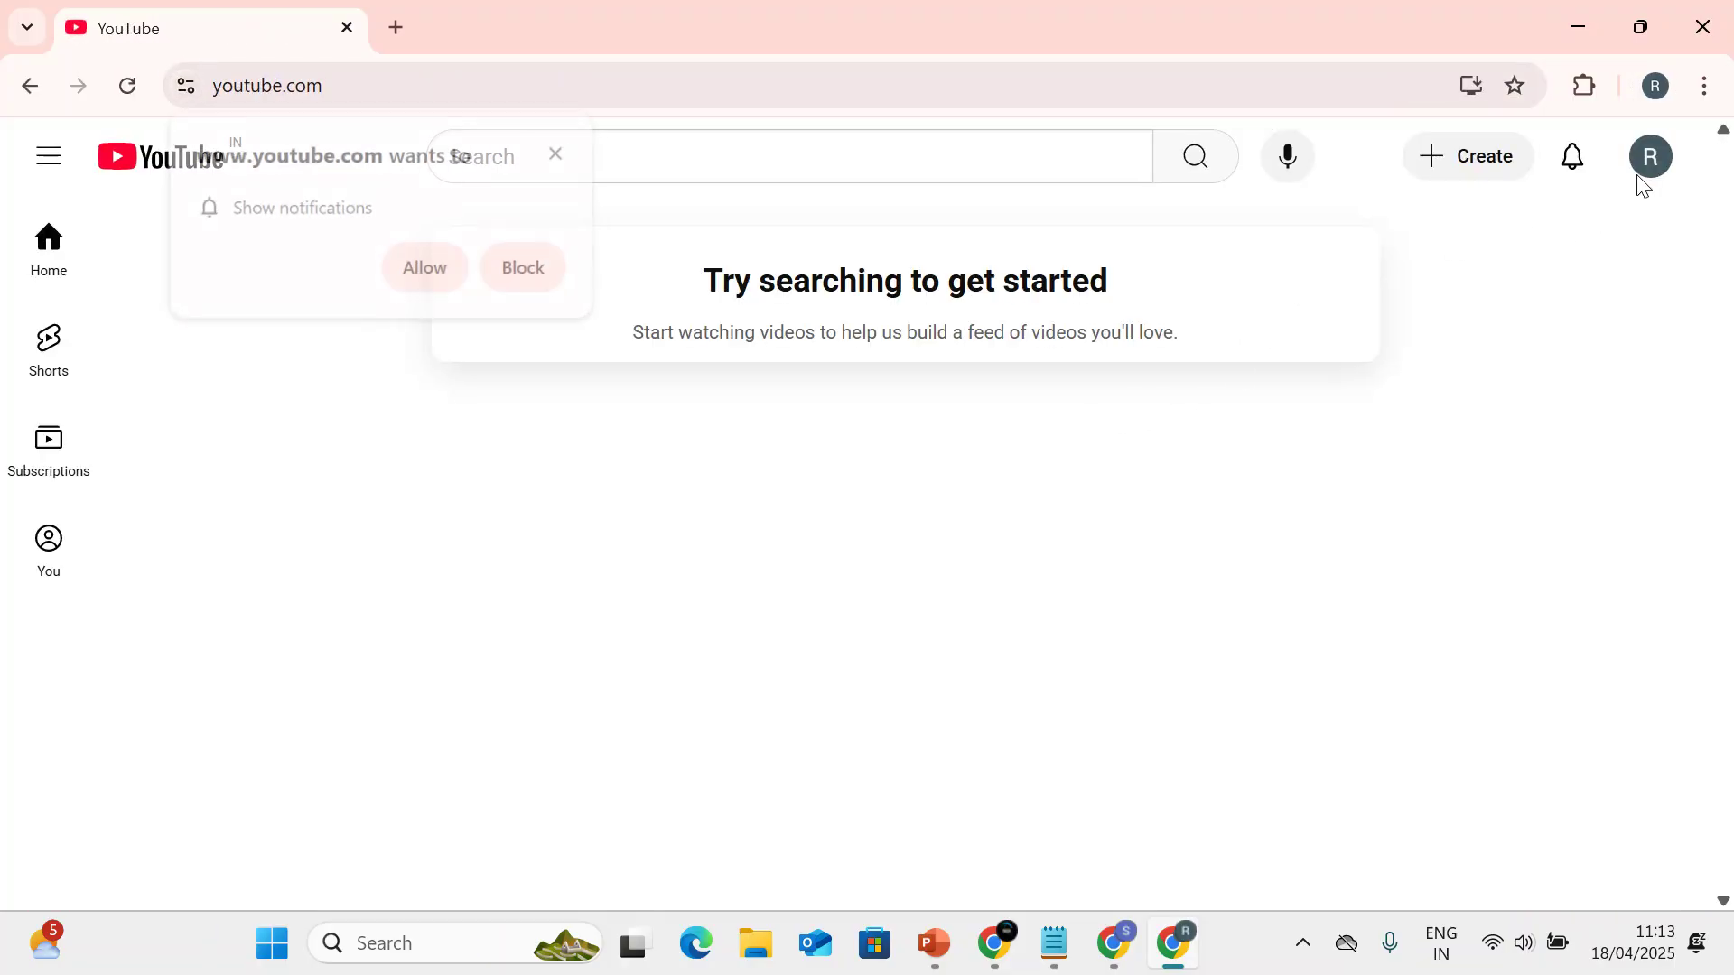
Allow YouTube notifications and create a channel named "modi nhi rahe" for this profile.
left_click(1640, 178)
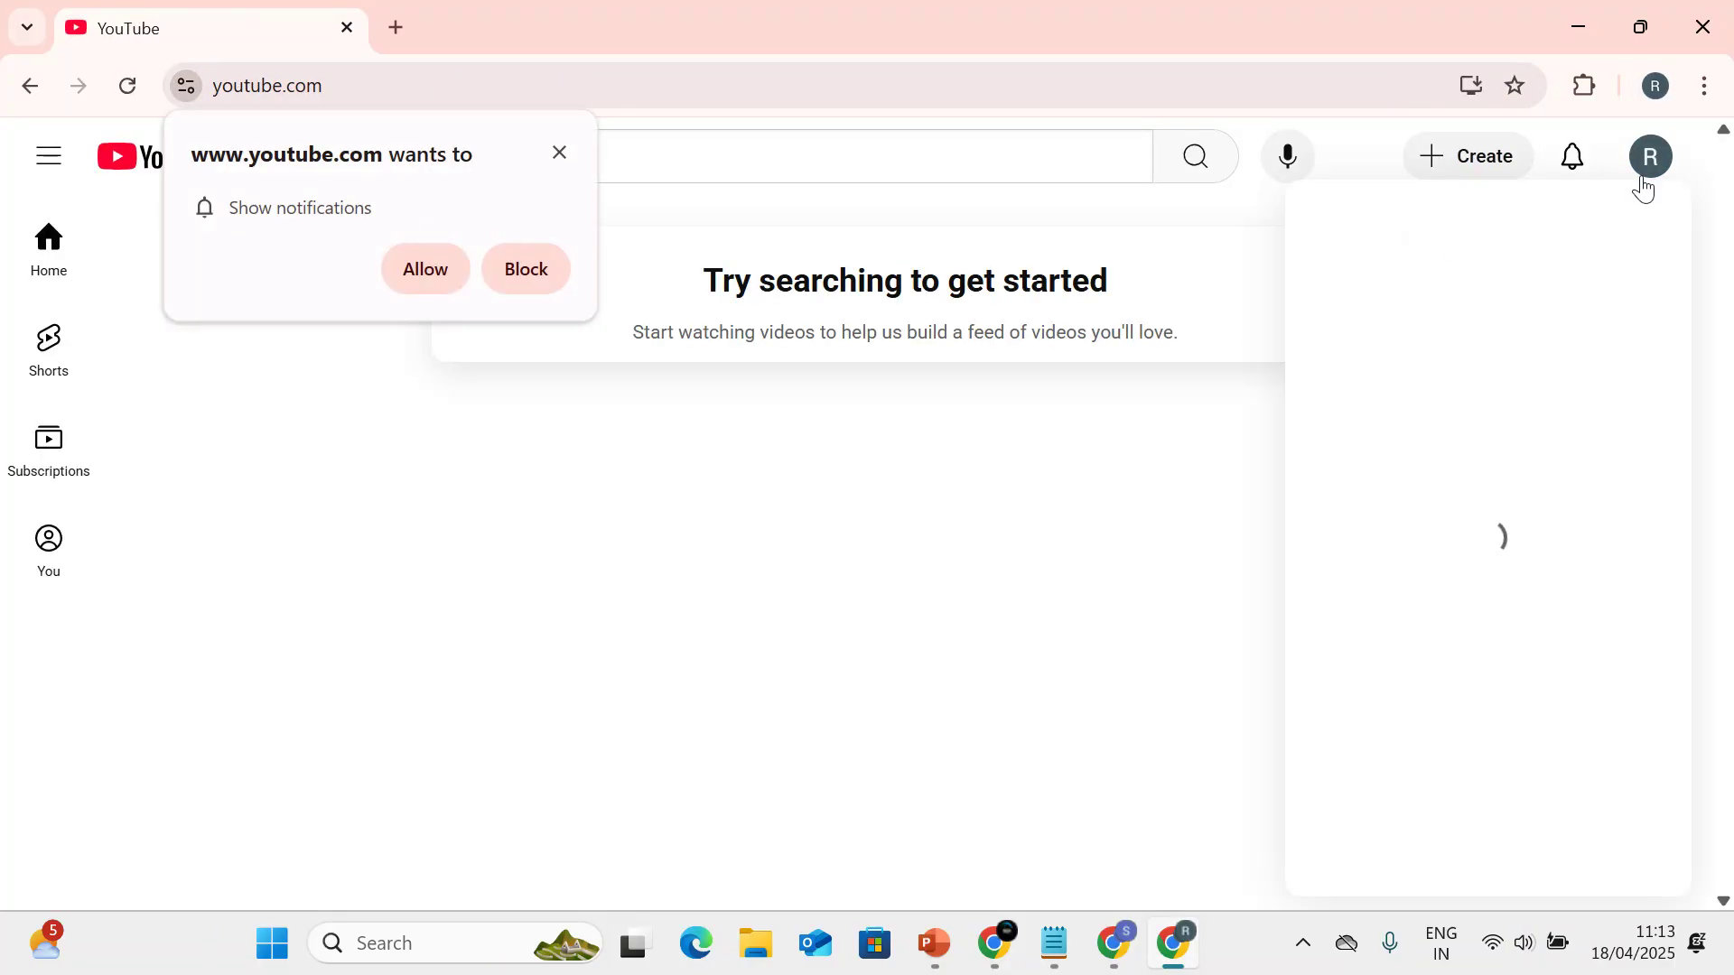
left_click(416, 274)
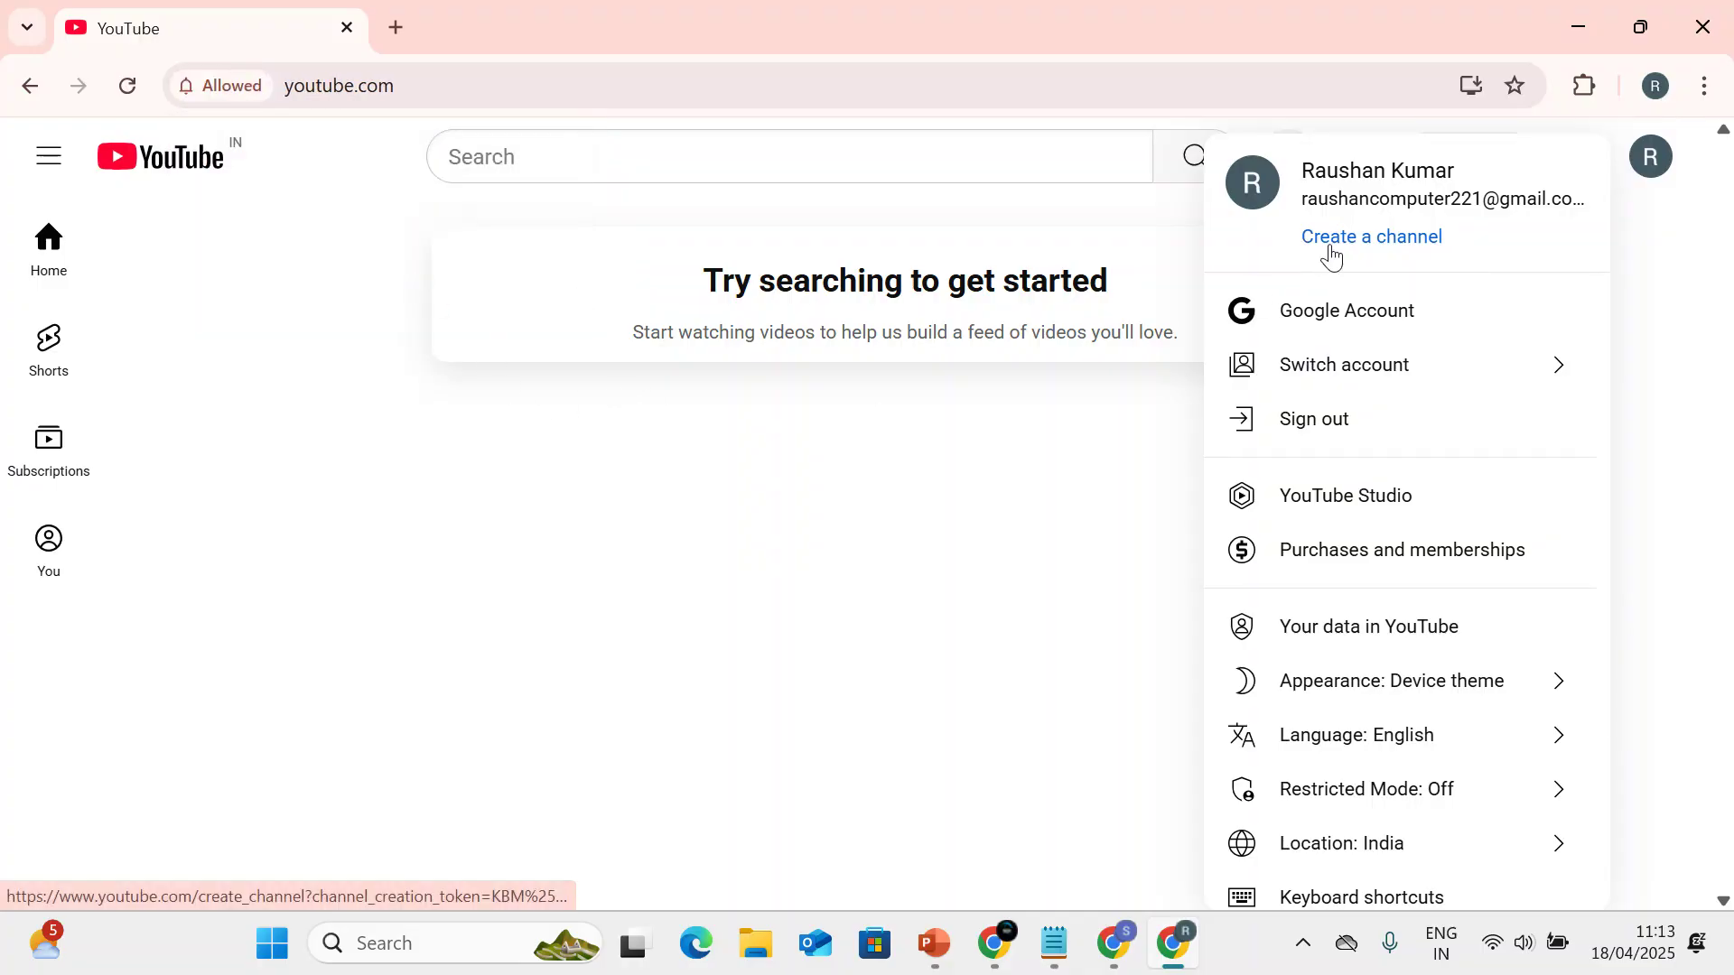
left_click(1368, 246)
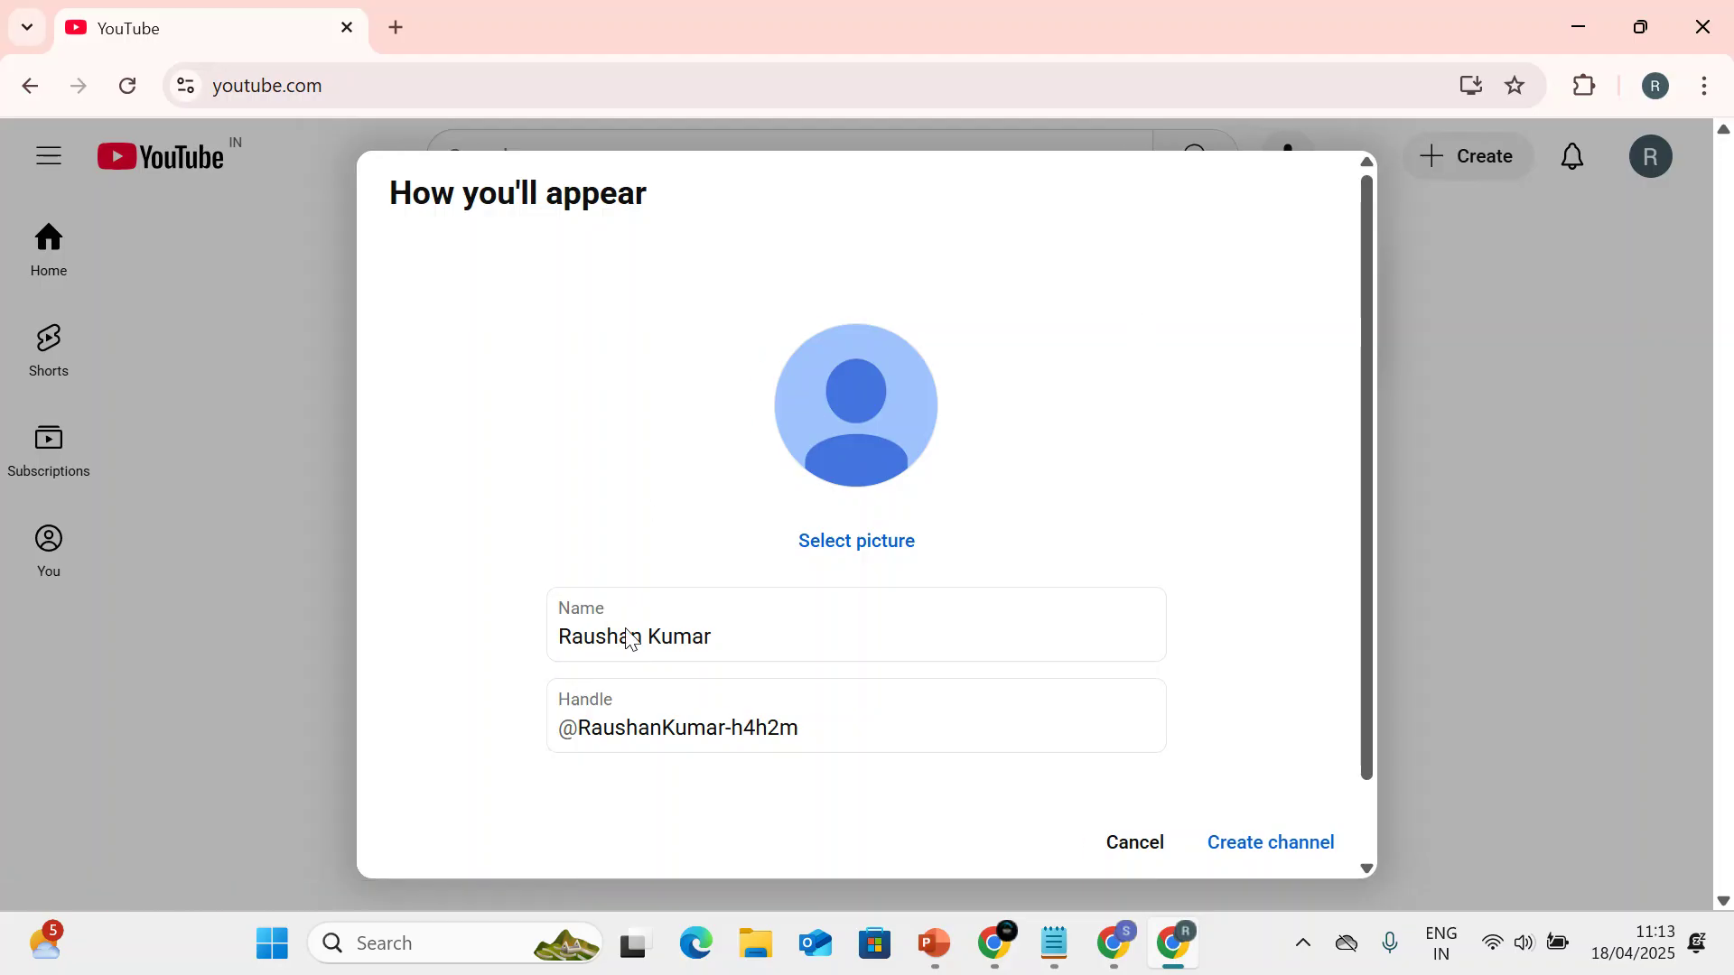
left_click_drag(710, 635, 181, 629)
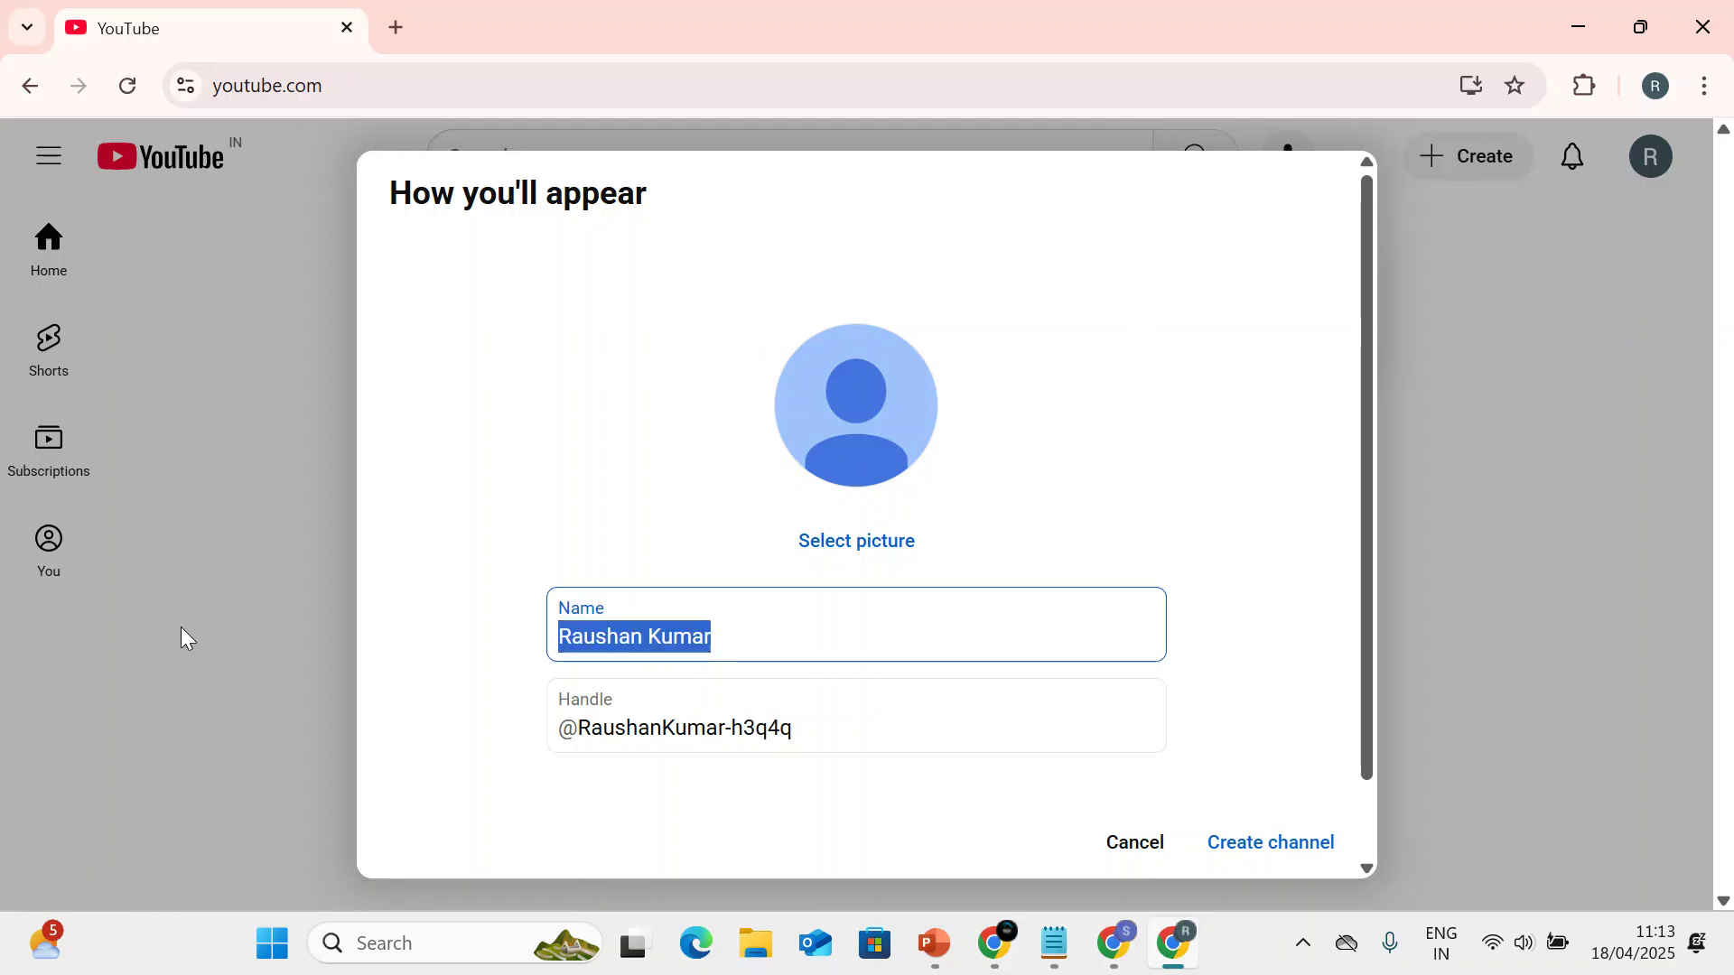
type("modi n")
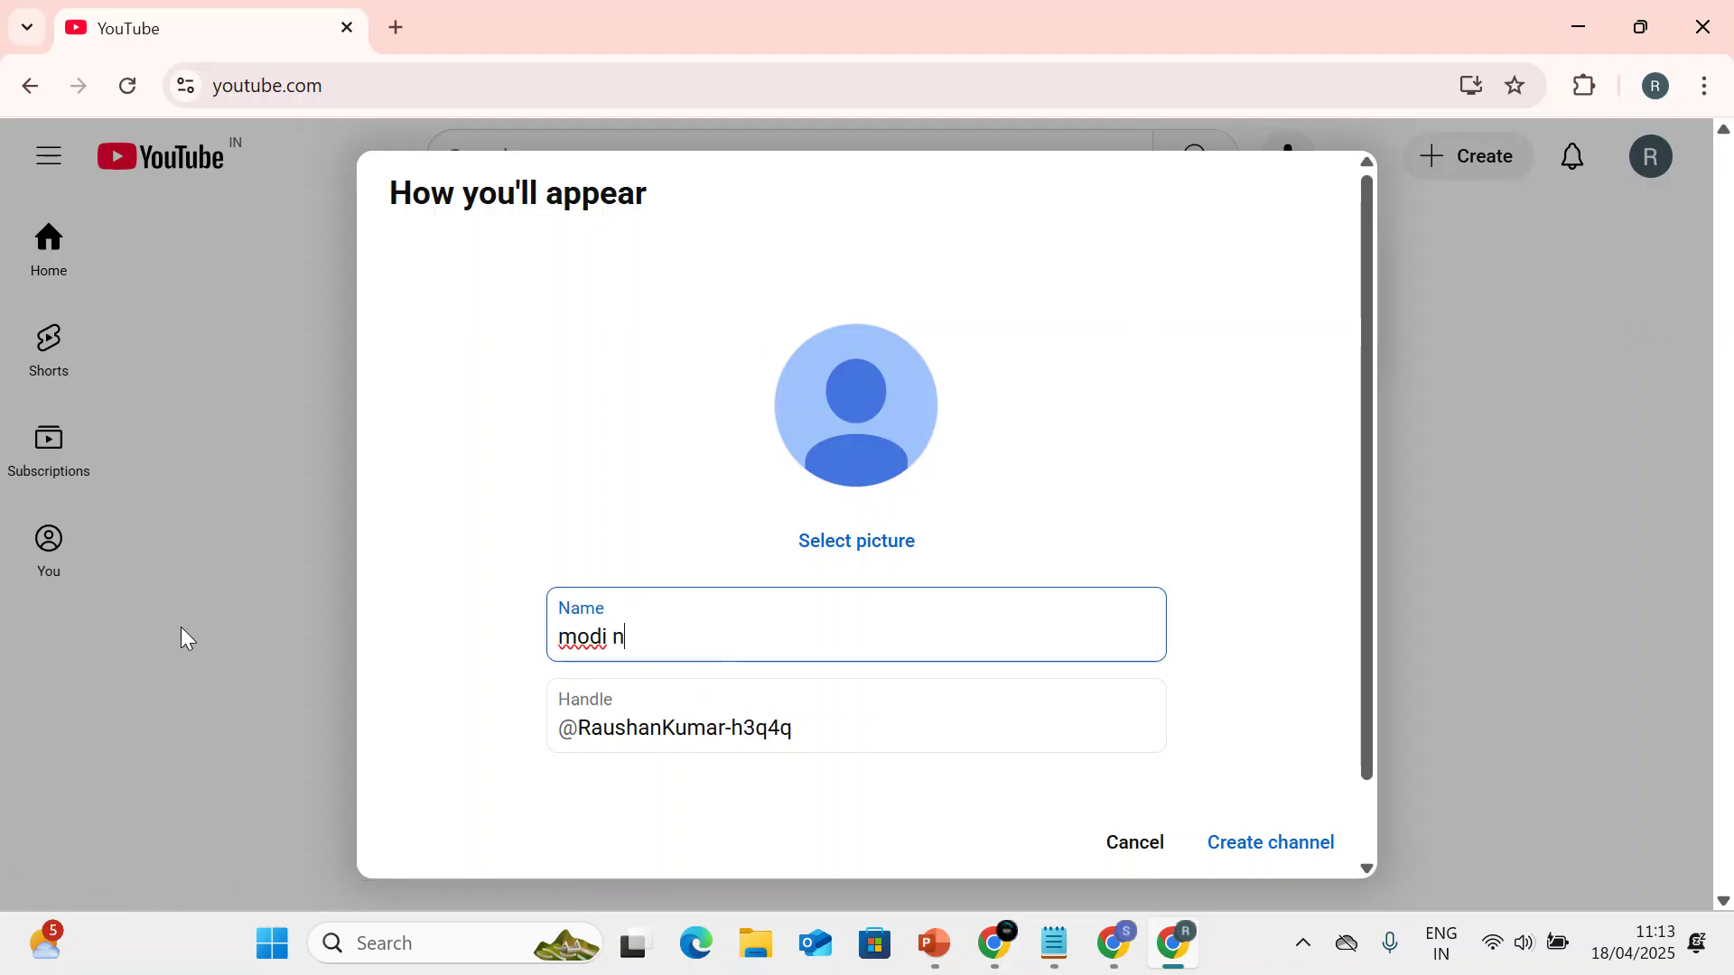
type("hi rahe")
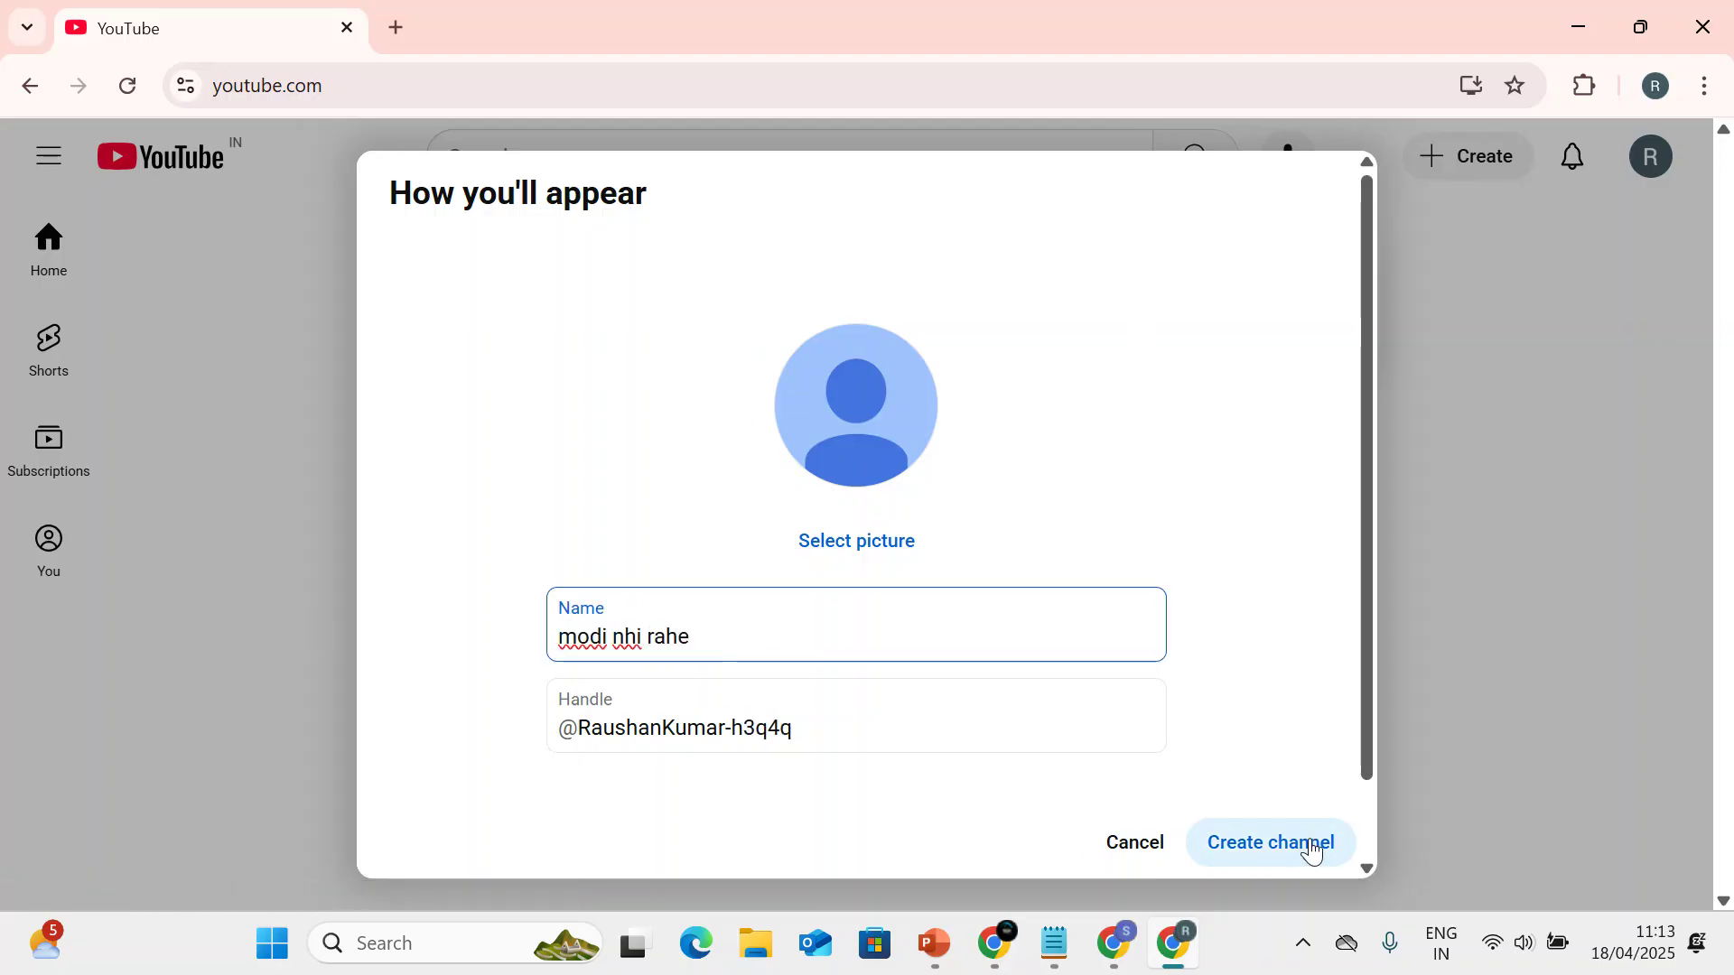
left_click(1306, 845)
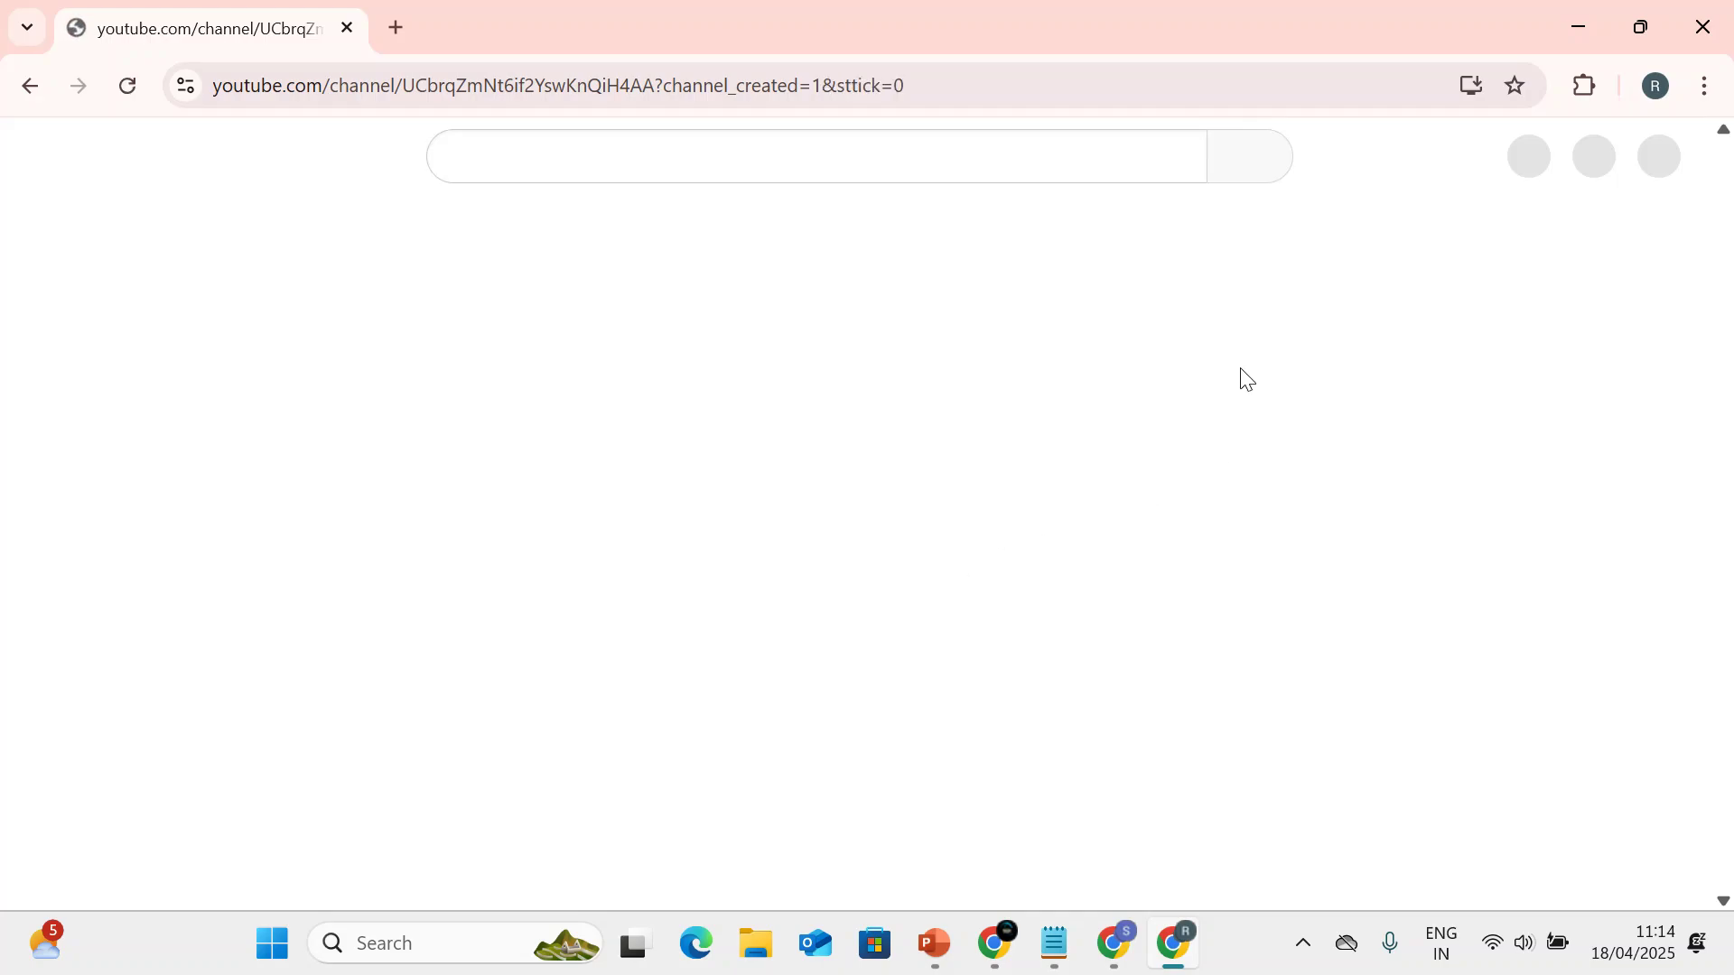
left_click_drag(155, 443, 711, 448)
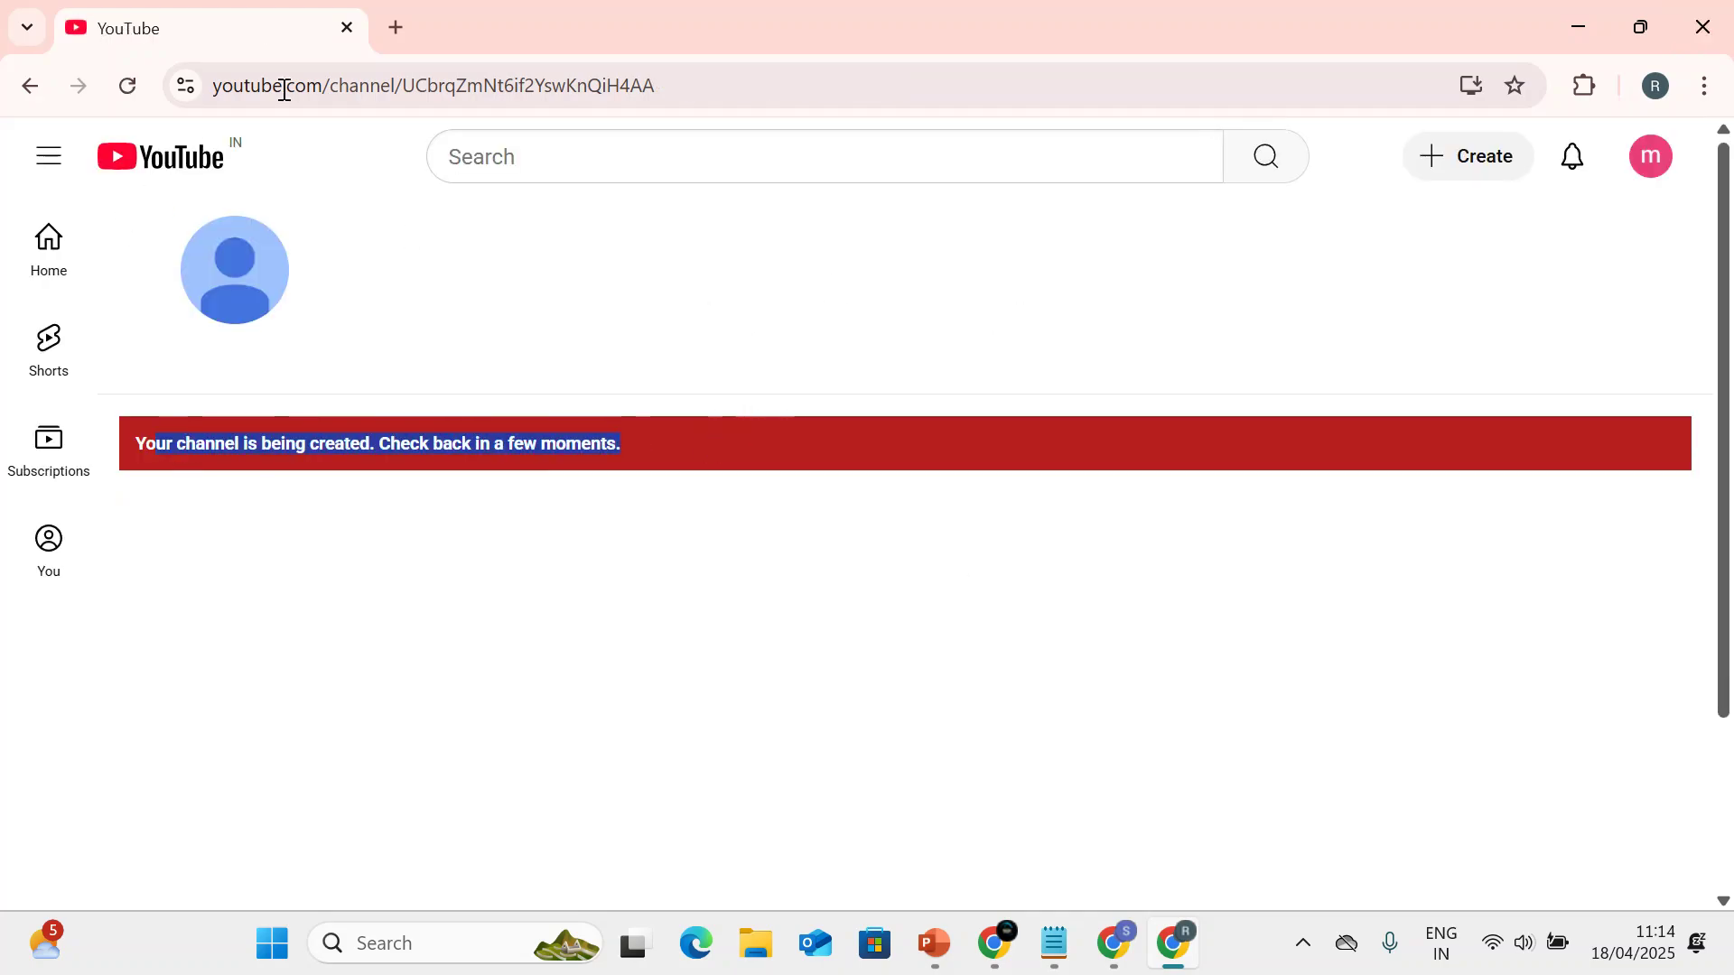
Return to Google Ads and try to link the Jay Mata Di channel with the default link name and all sharing options on.
key("alt+Tab")
left_click(239, 27)
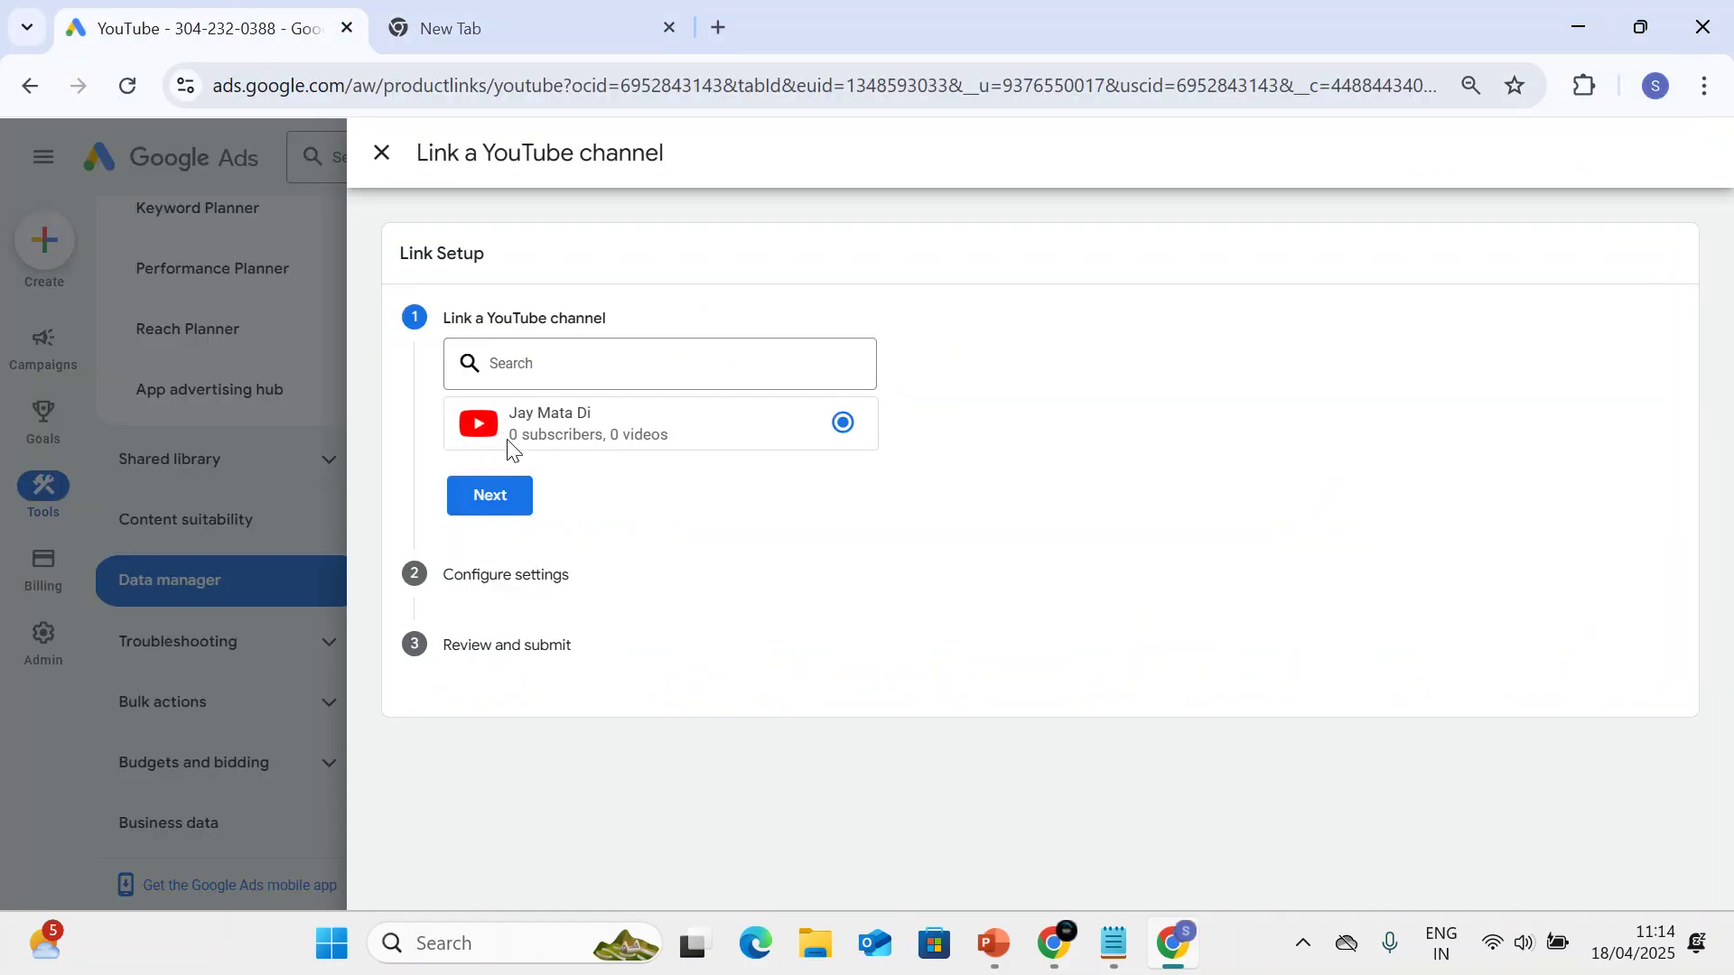
left_click(485, 505)
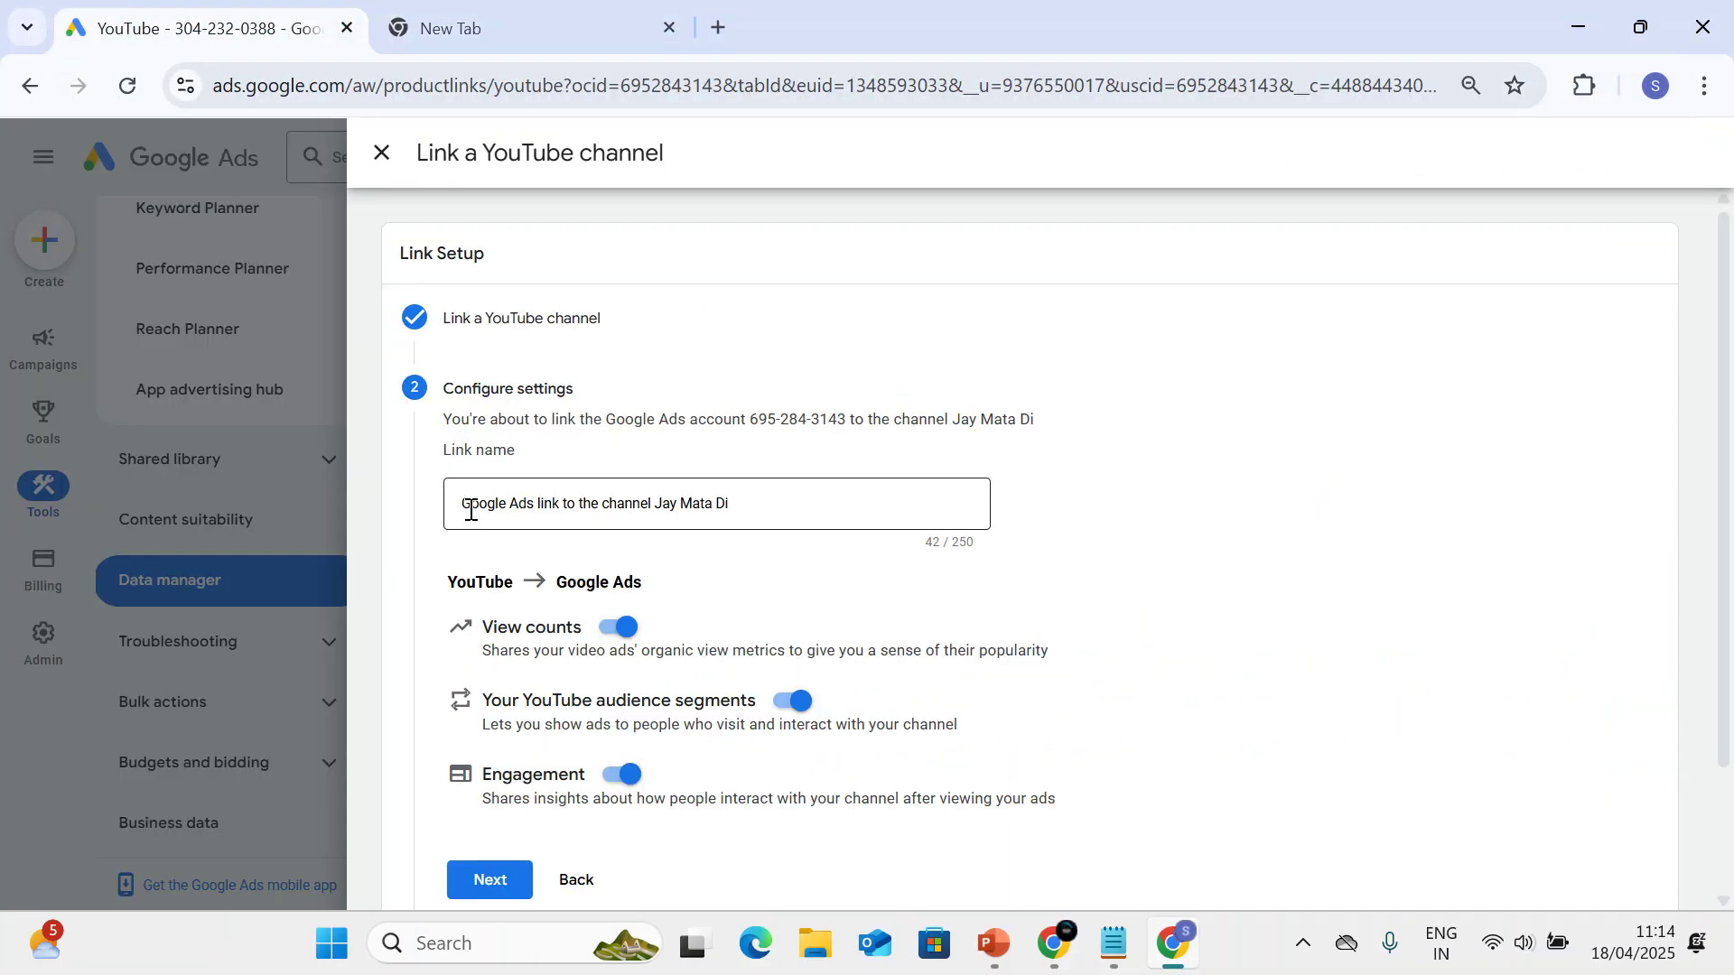
left_click(497, 724)
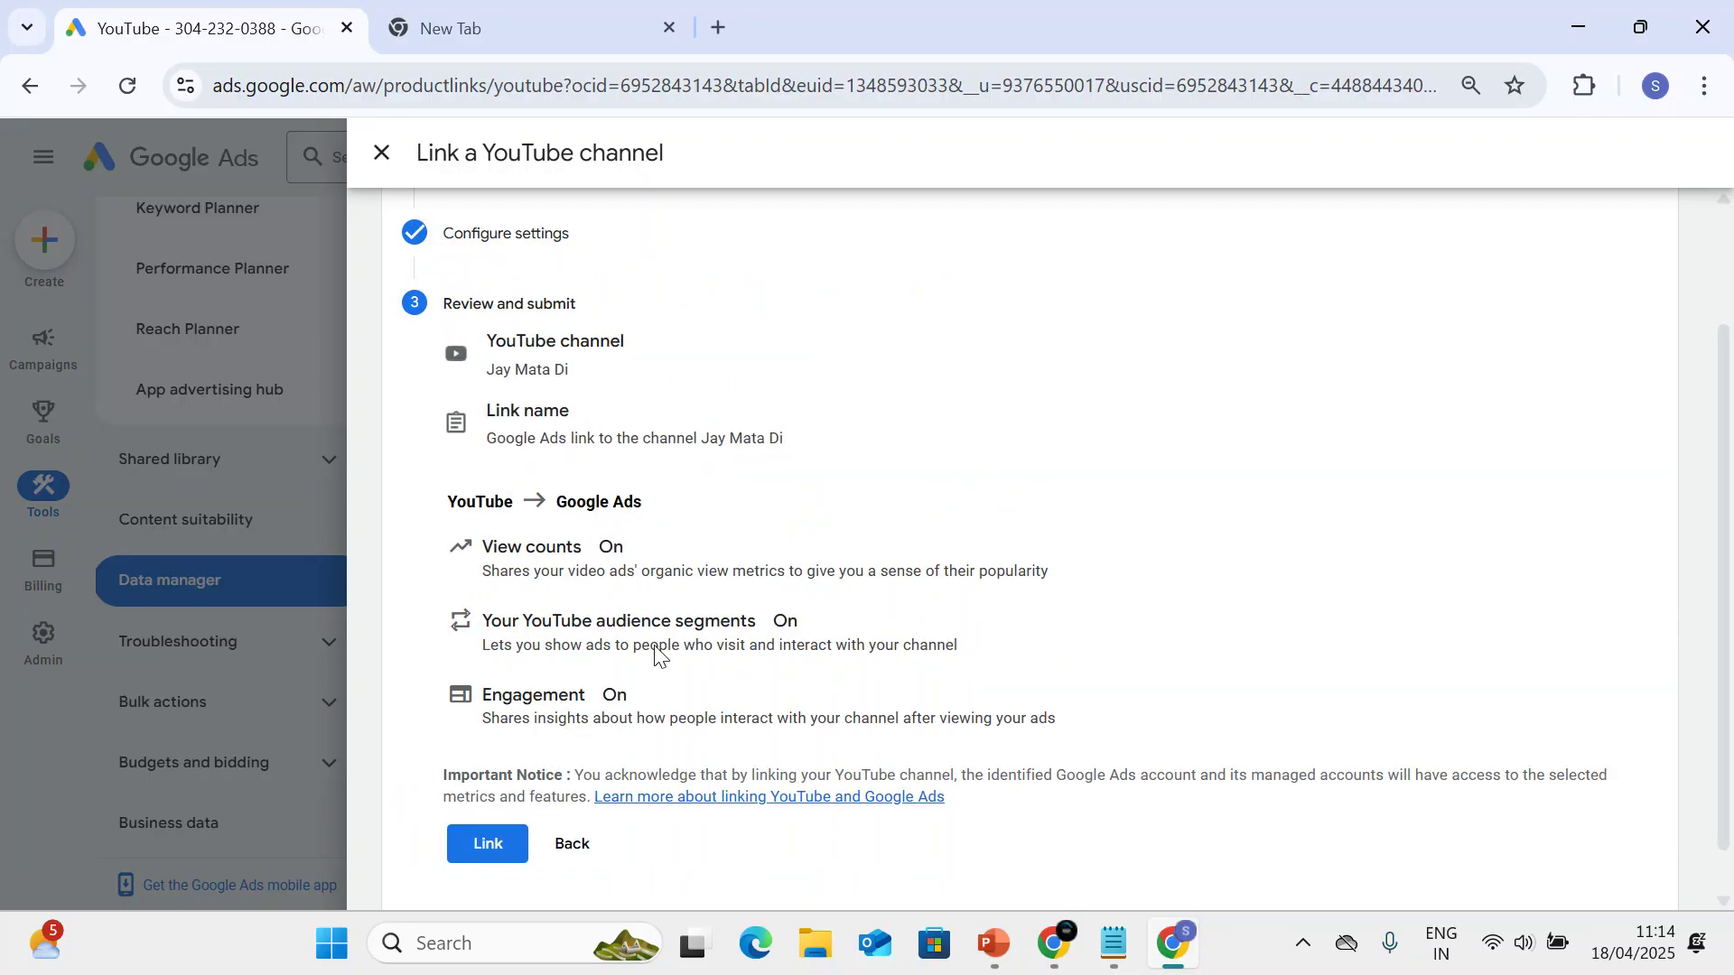
left_click(489, 797)
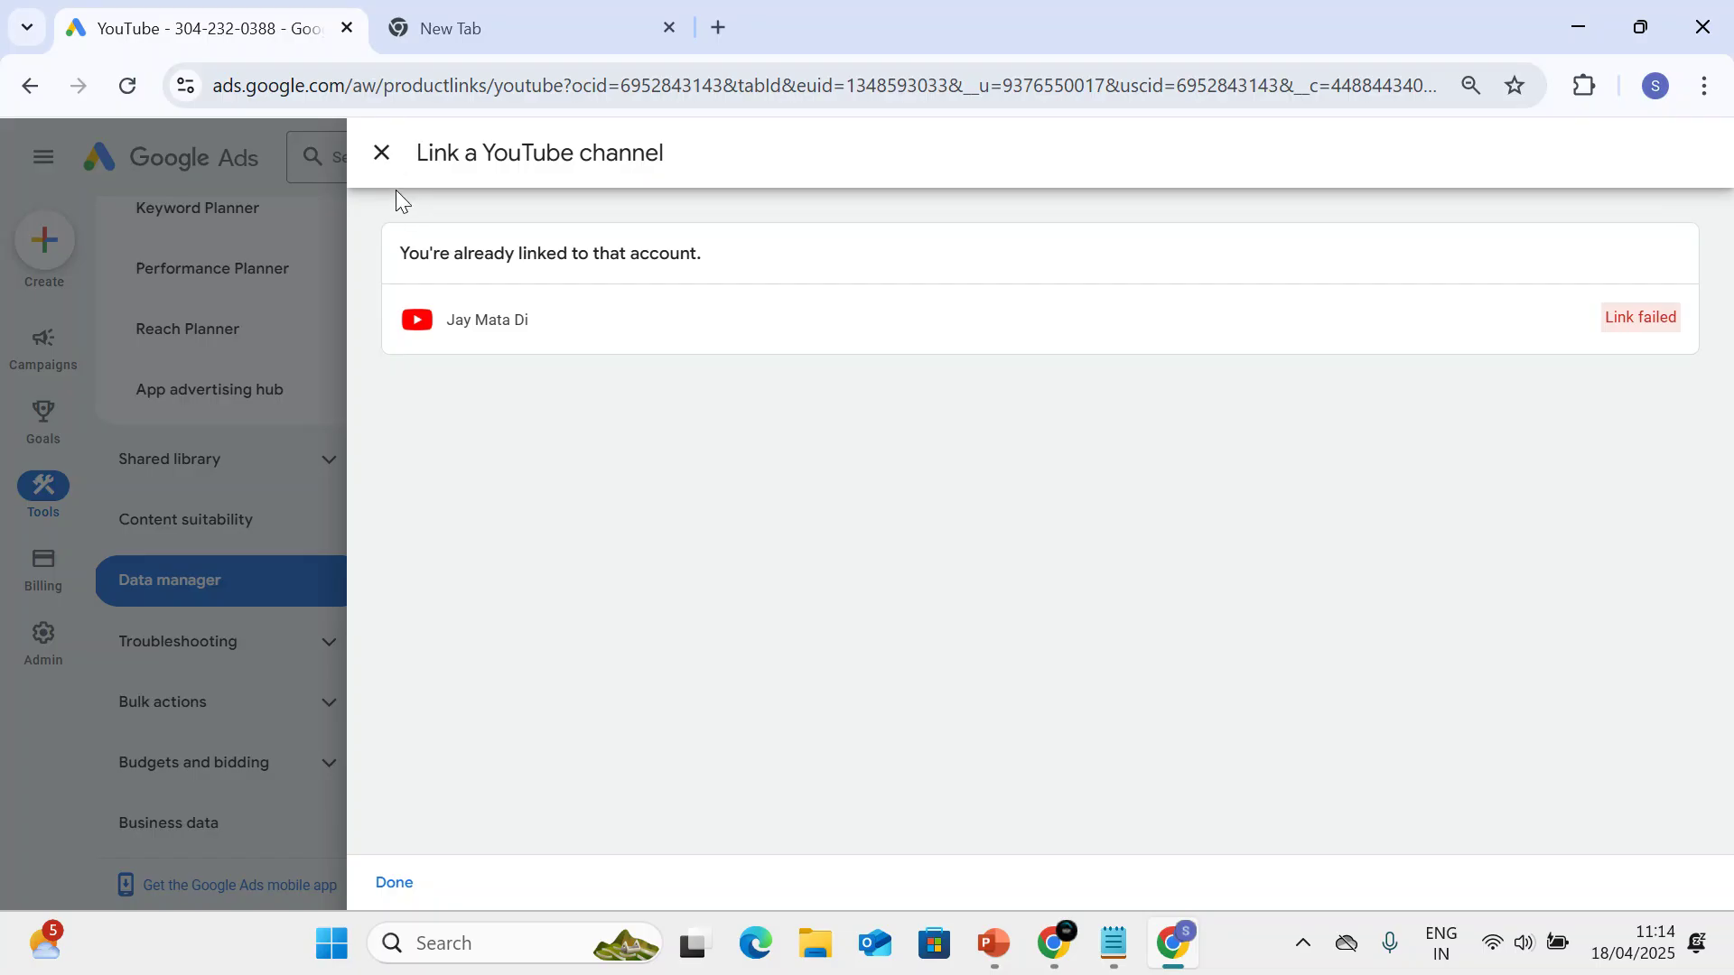
left_click(381, 153)
Unlink the Jay Mata Di YouTube channel from the Google Ads account.
scroll(578, 632, "down", 1)
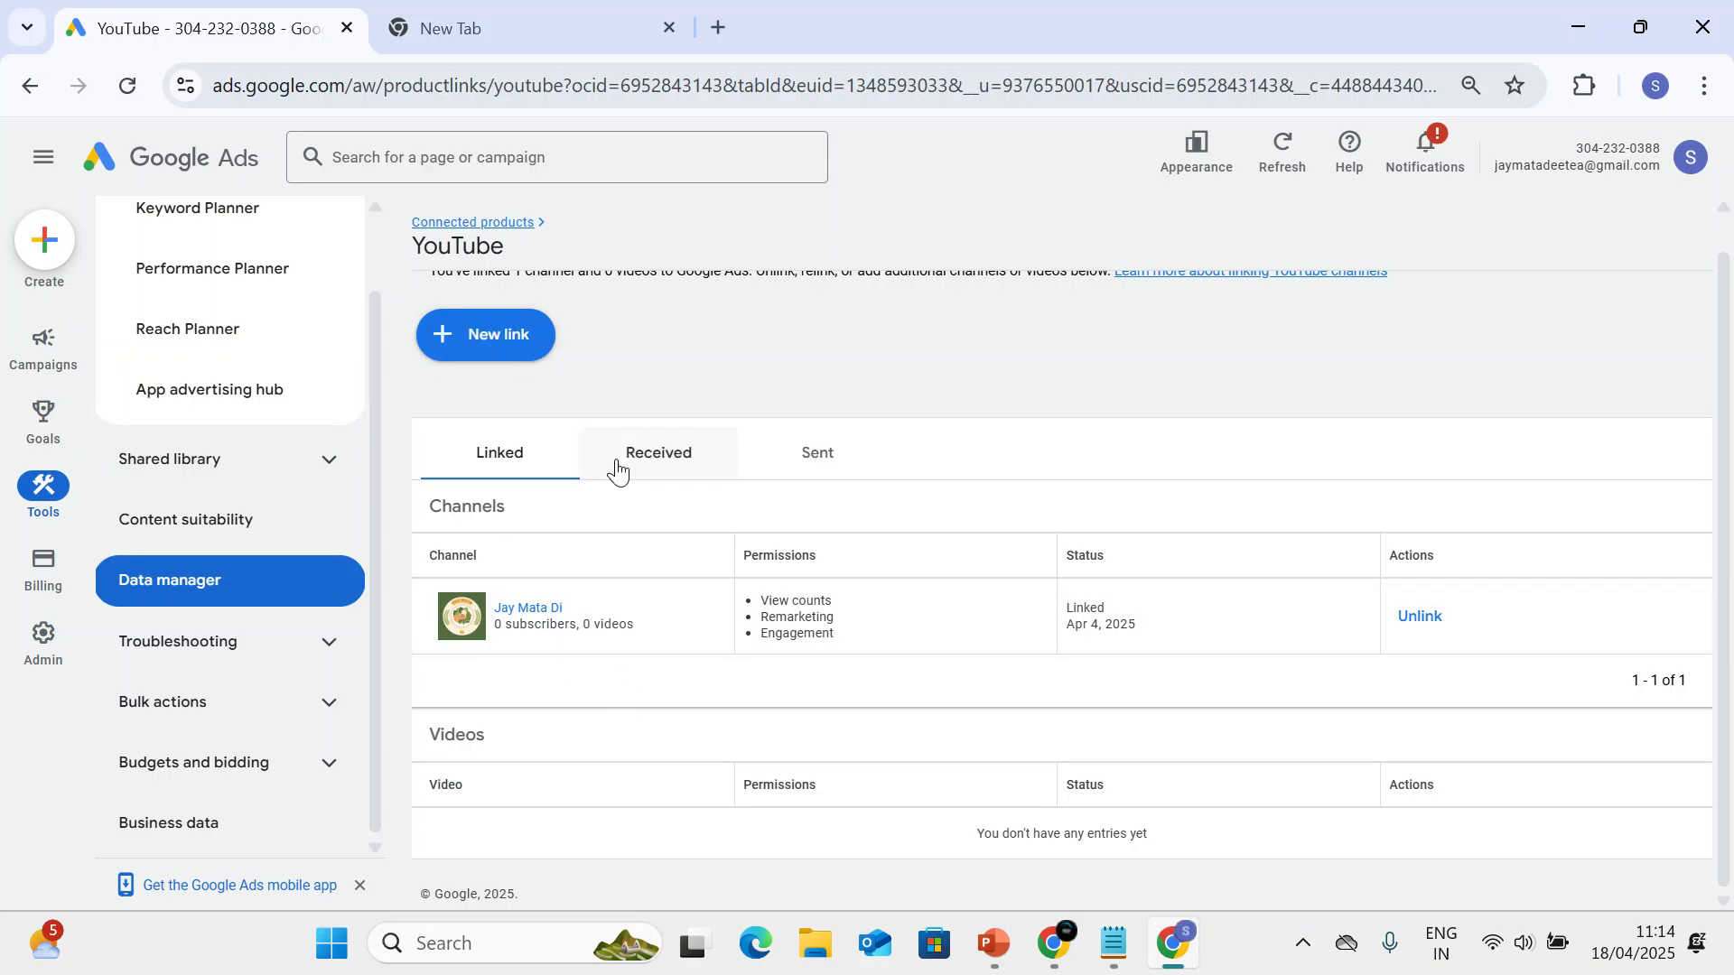
left_click(1409, 618)
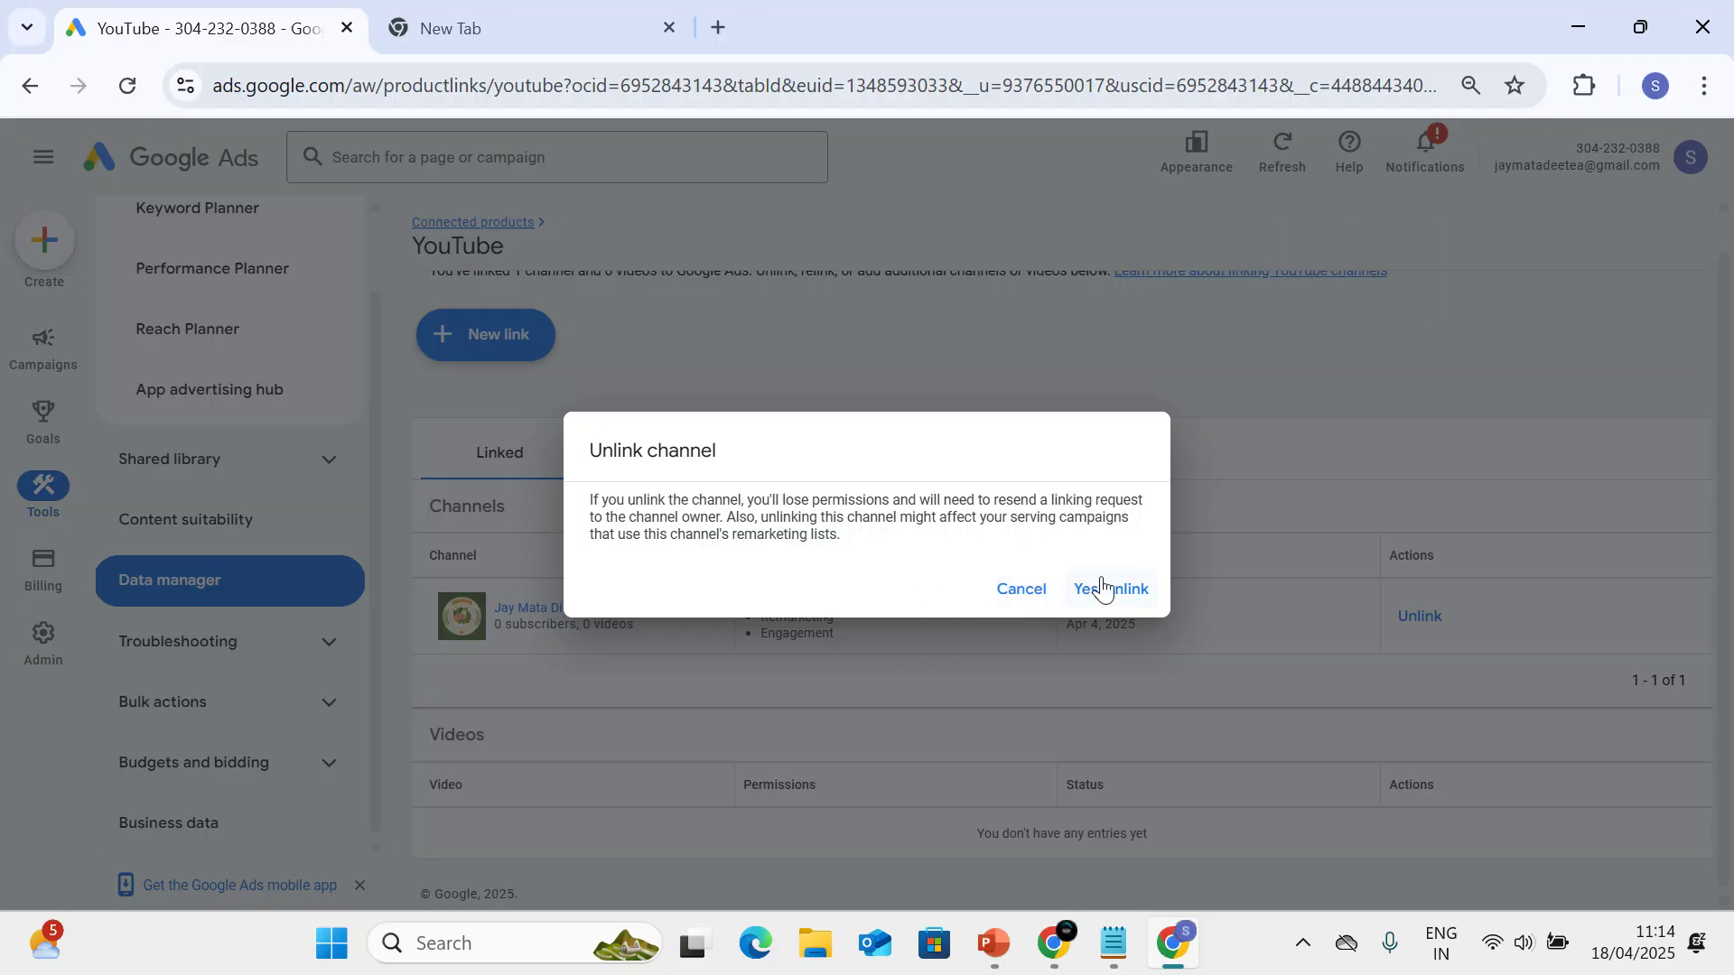
left_click(1099, 589)
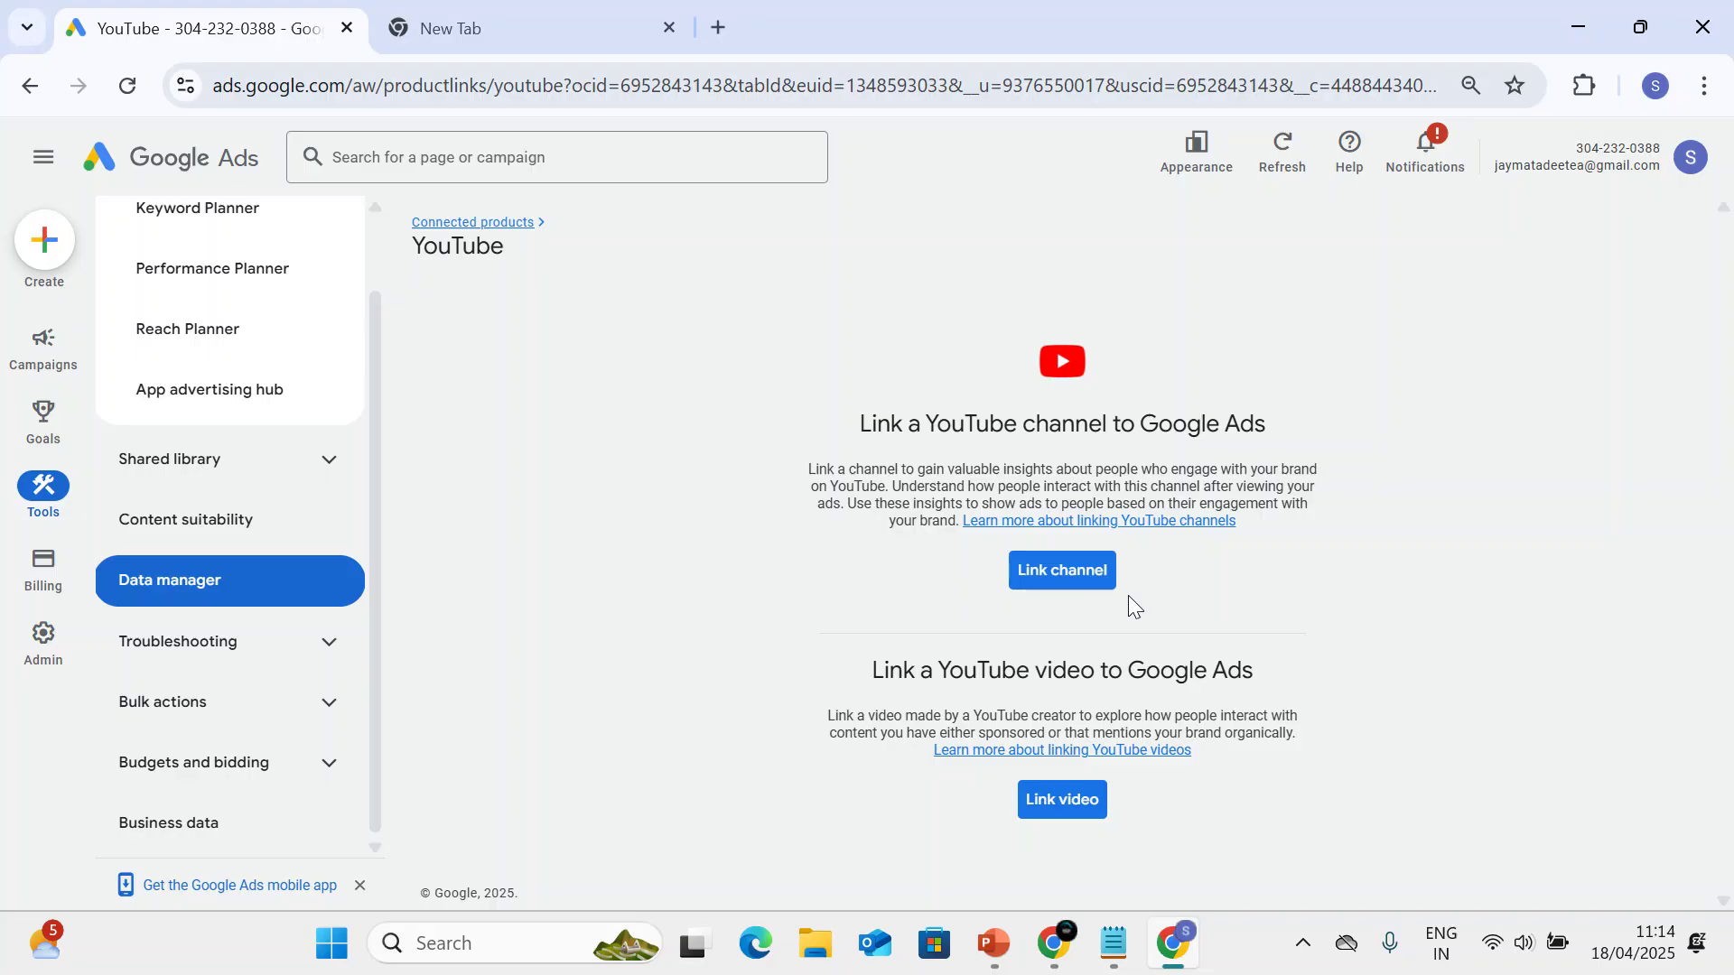
Link the Jay Mata Di YouTube channel again, keeping the default link name and every sharing option, and review the linked channels list.
left_click(1089, 578)
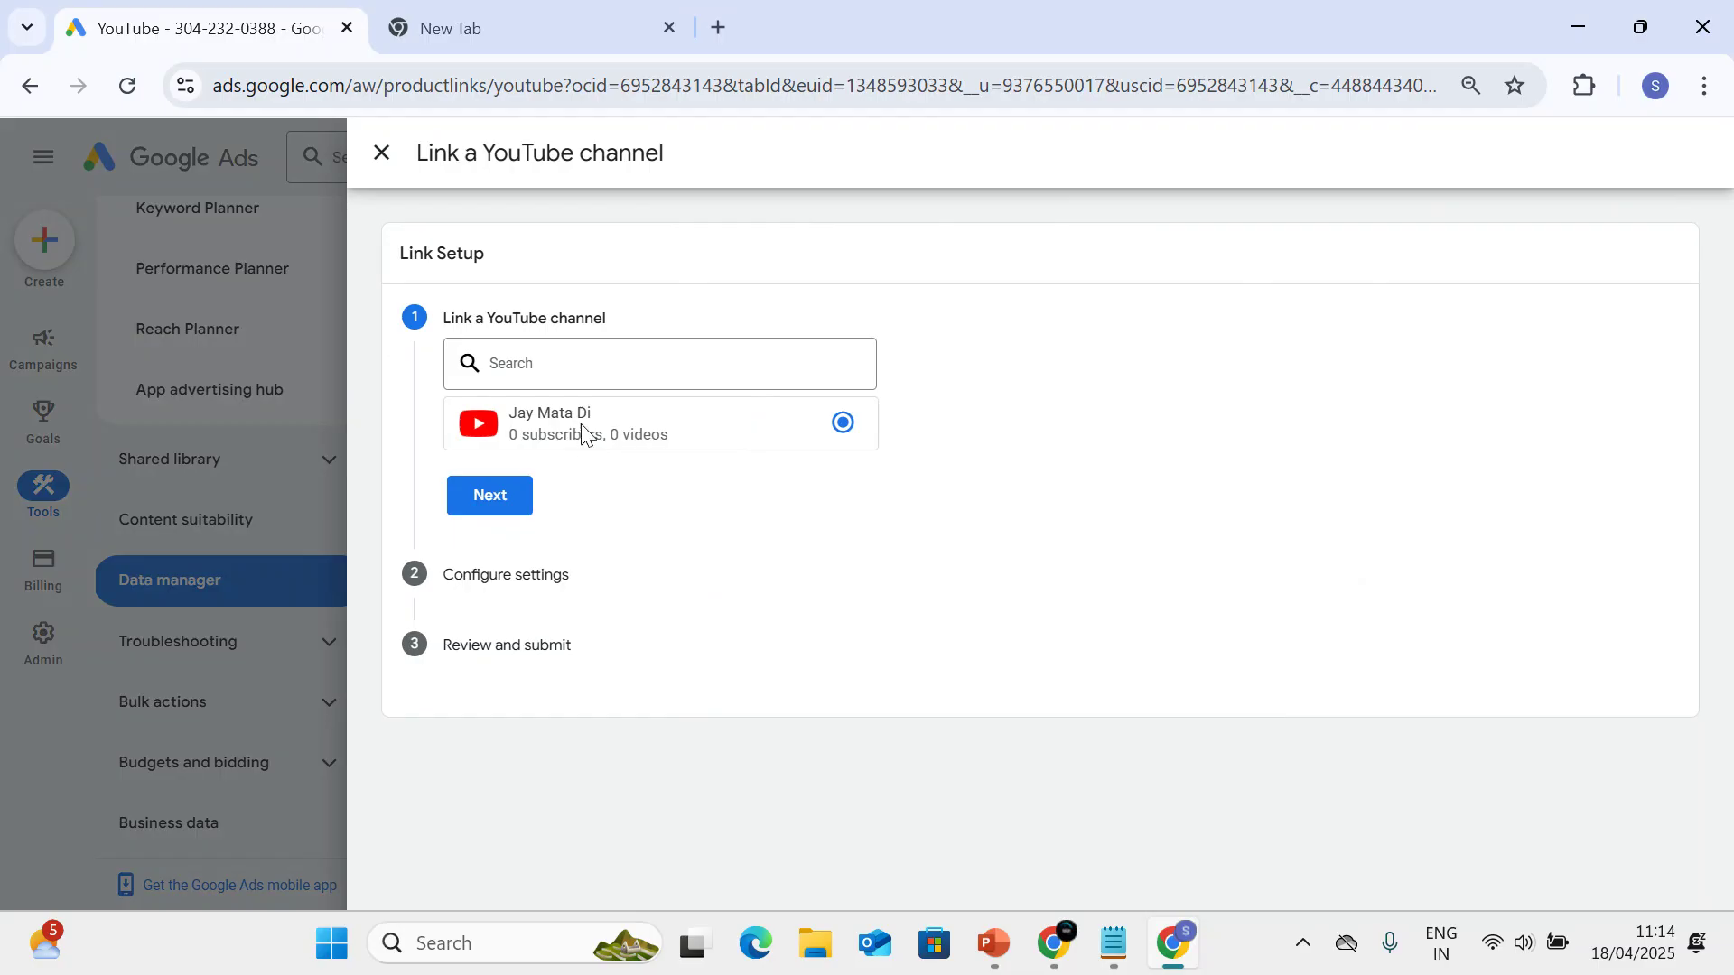
left_click(514, 502)
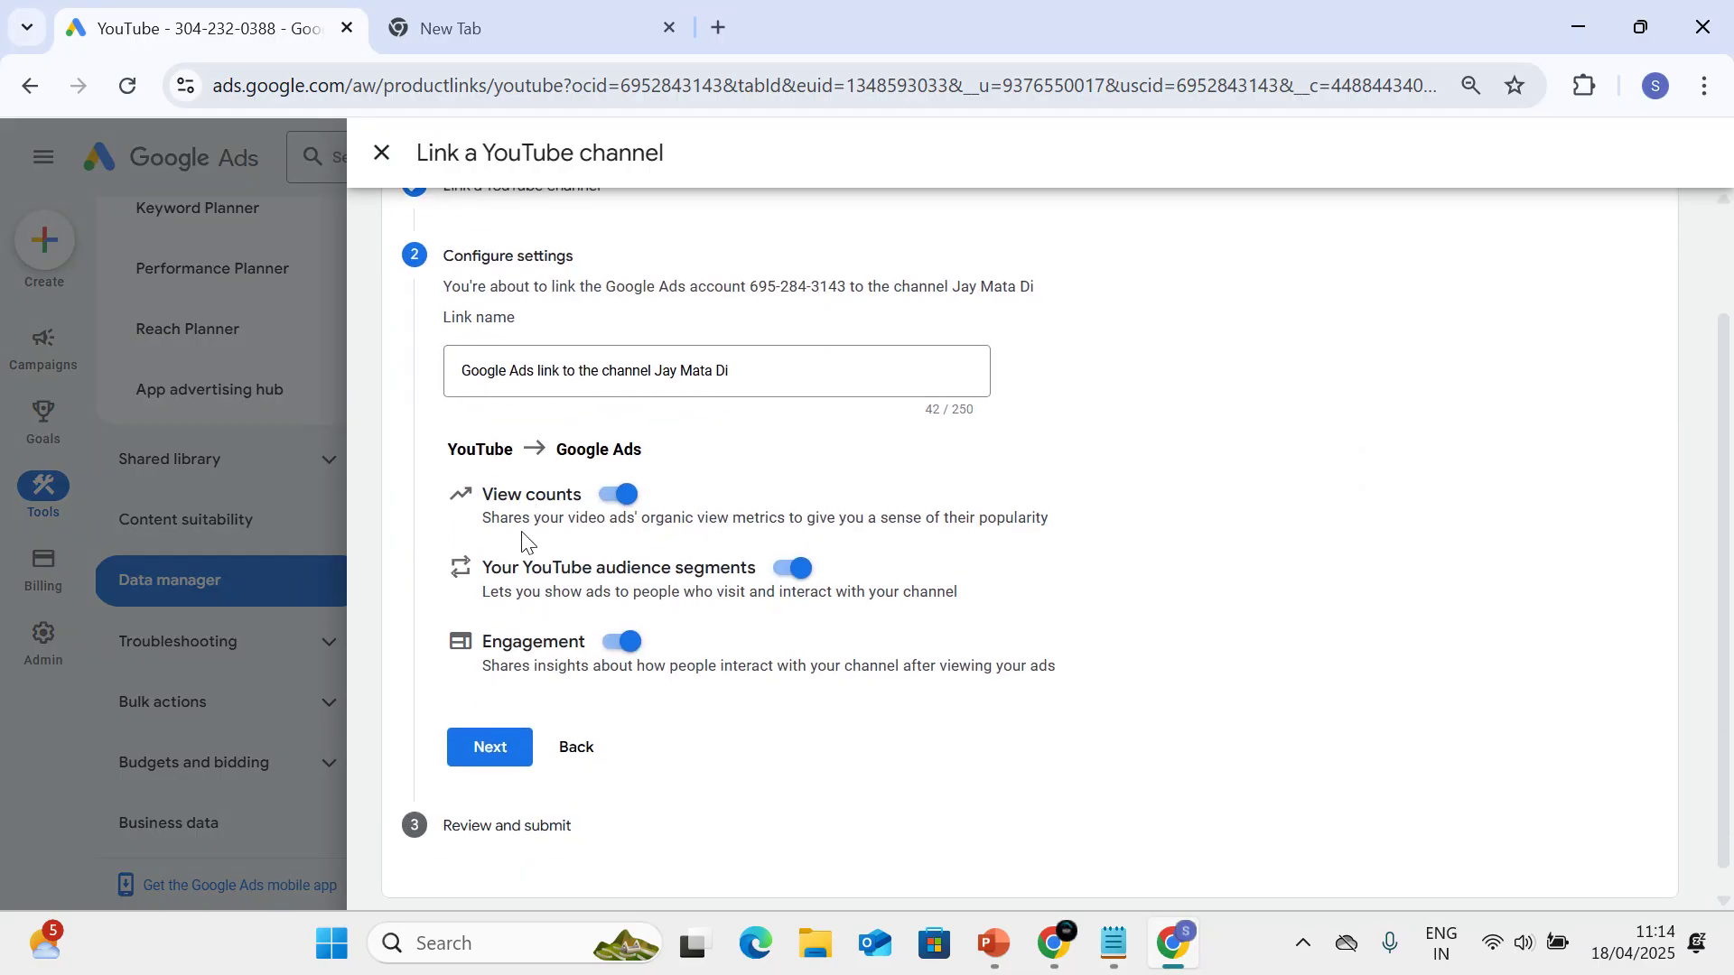
left_click(481, 725)
left_click(489, 846)
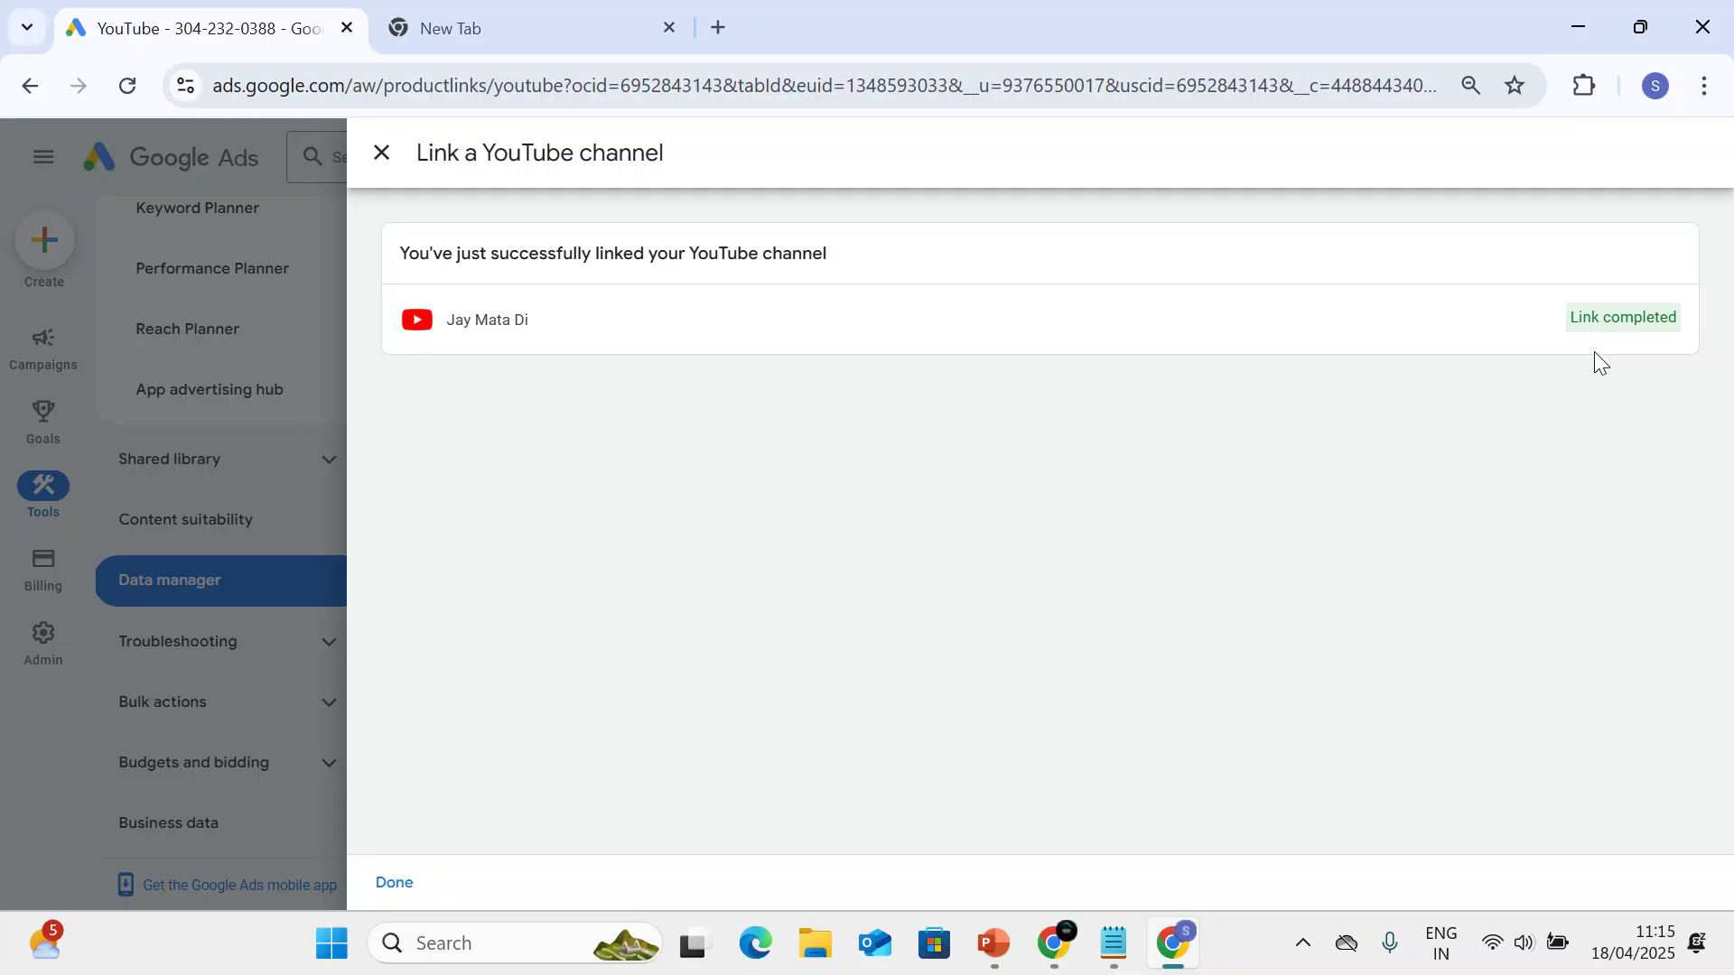
left_click(362, 161)
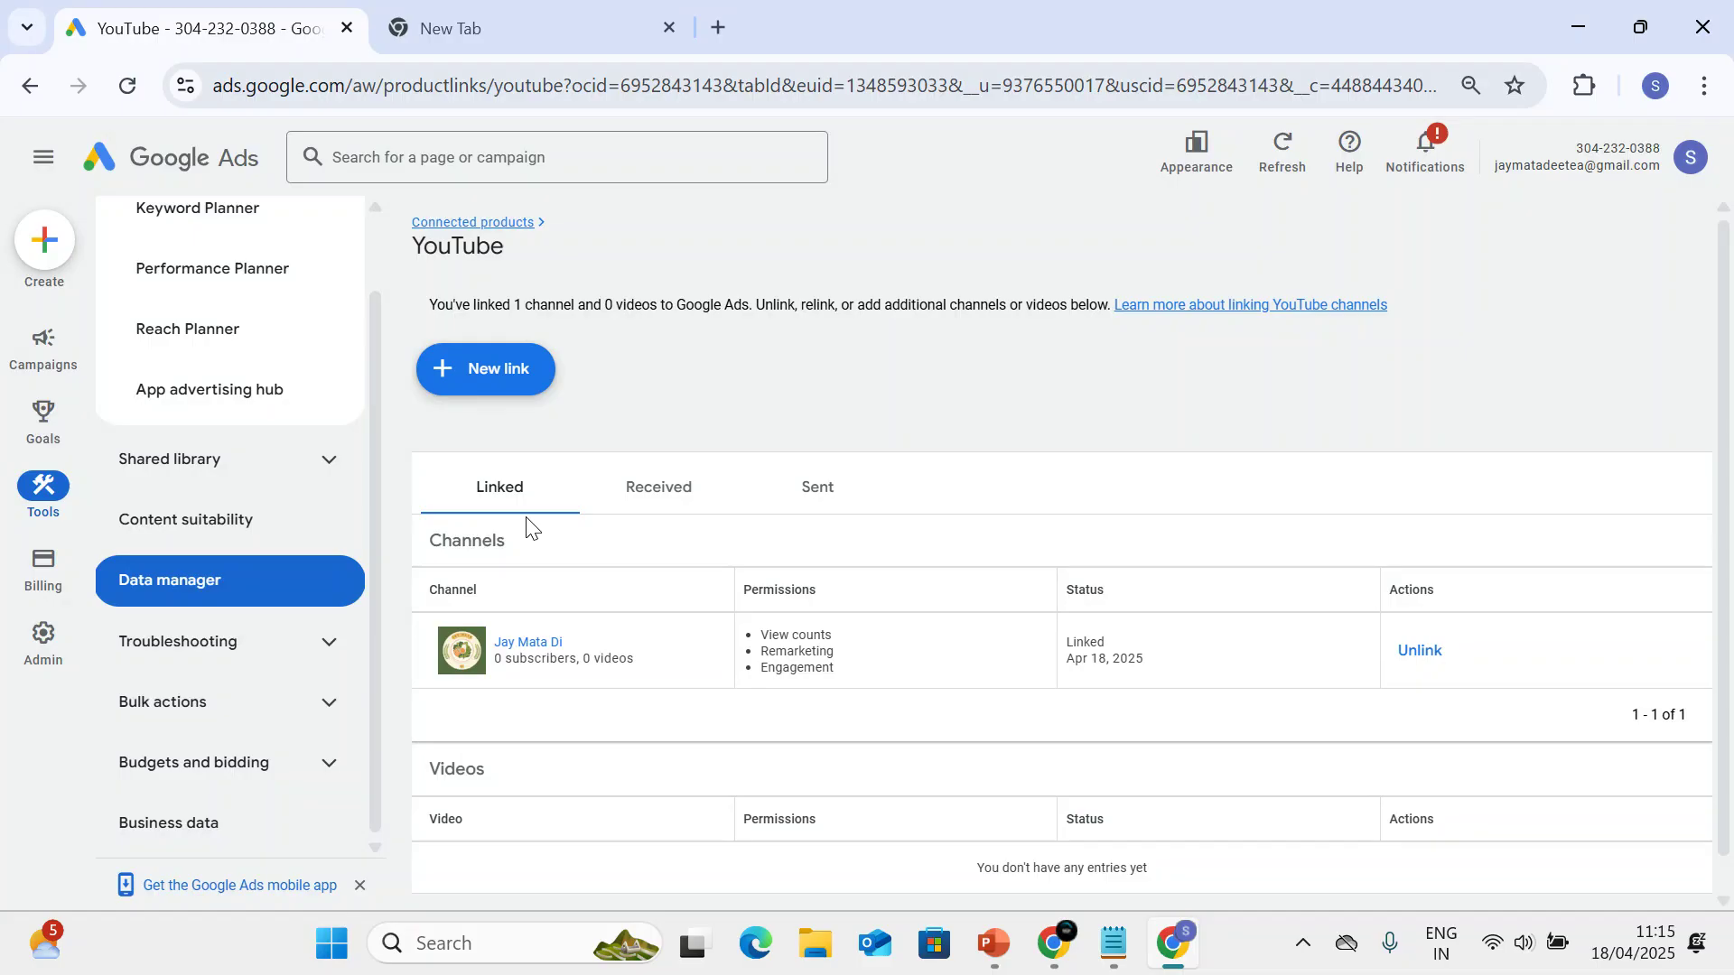
scroll(722, 641, "down", 1)
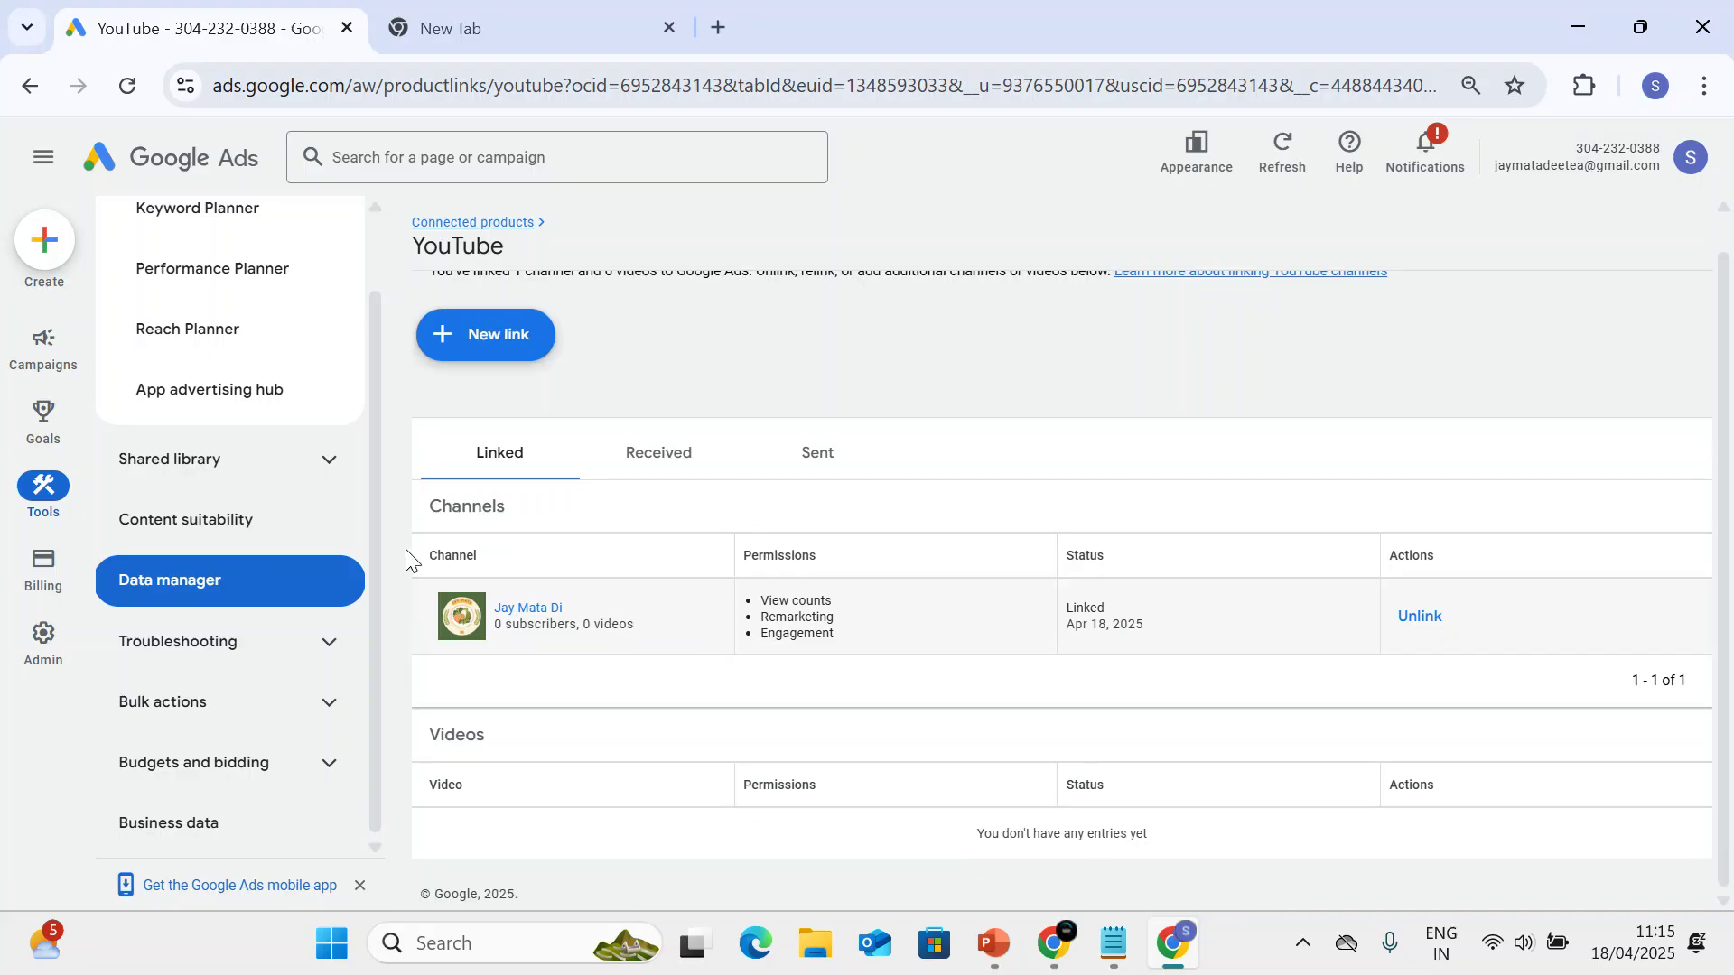
scroll(217, 633, "up", 1)
From the data manager, find the product with "Google business" and try to link a Google Business Profile using Our locations.
left_click(193, 679)
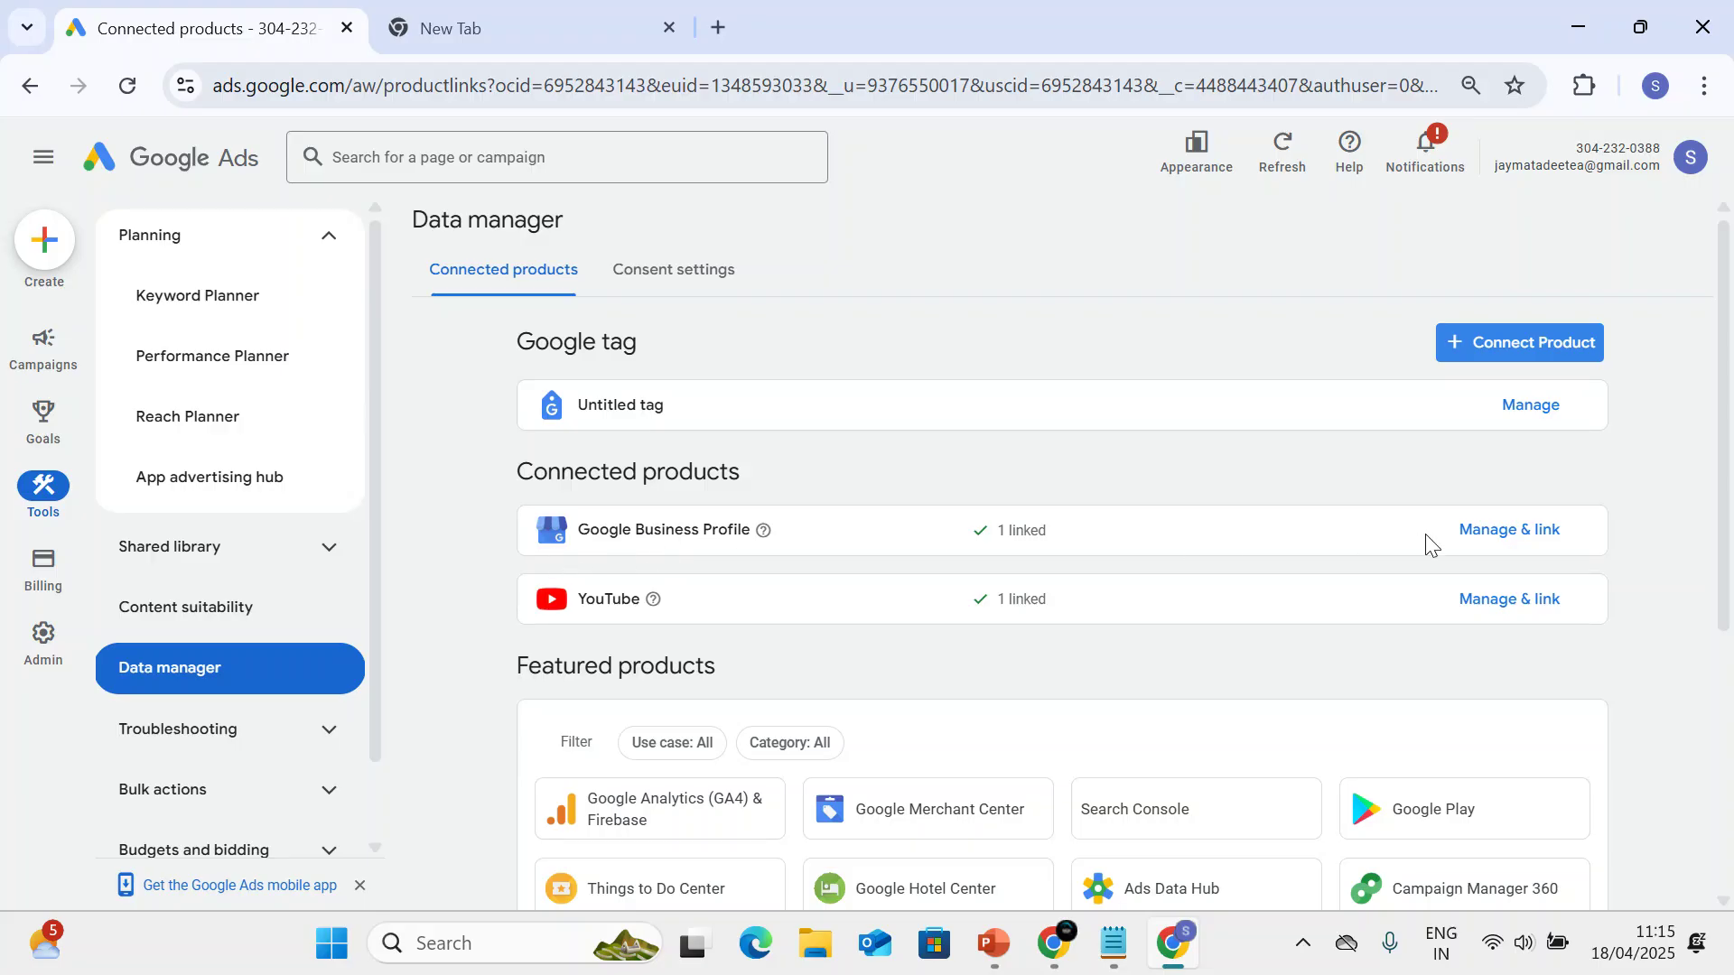
left_click(1488, 349)
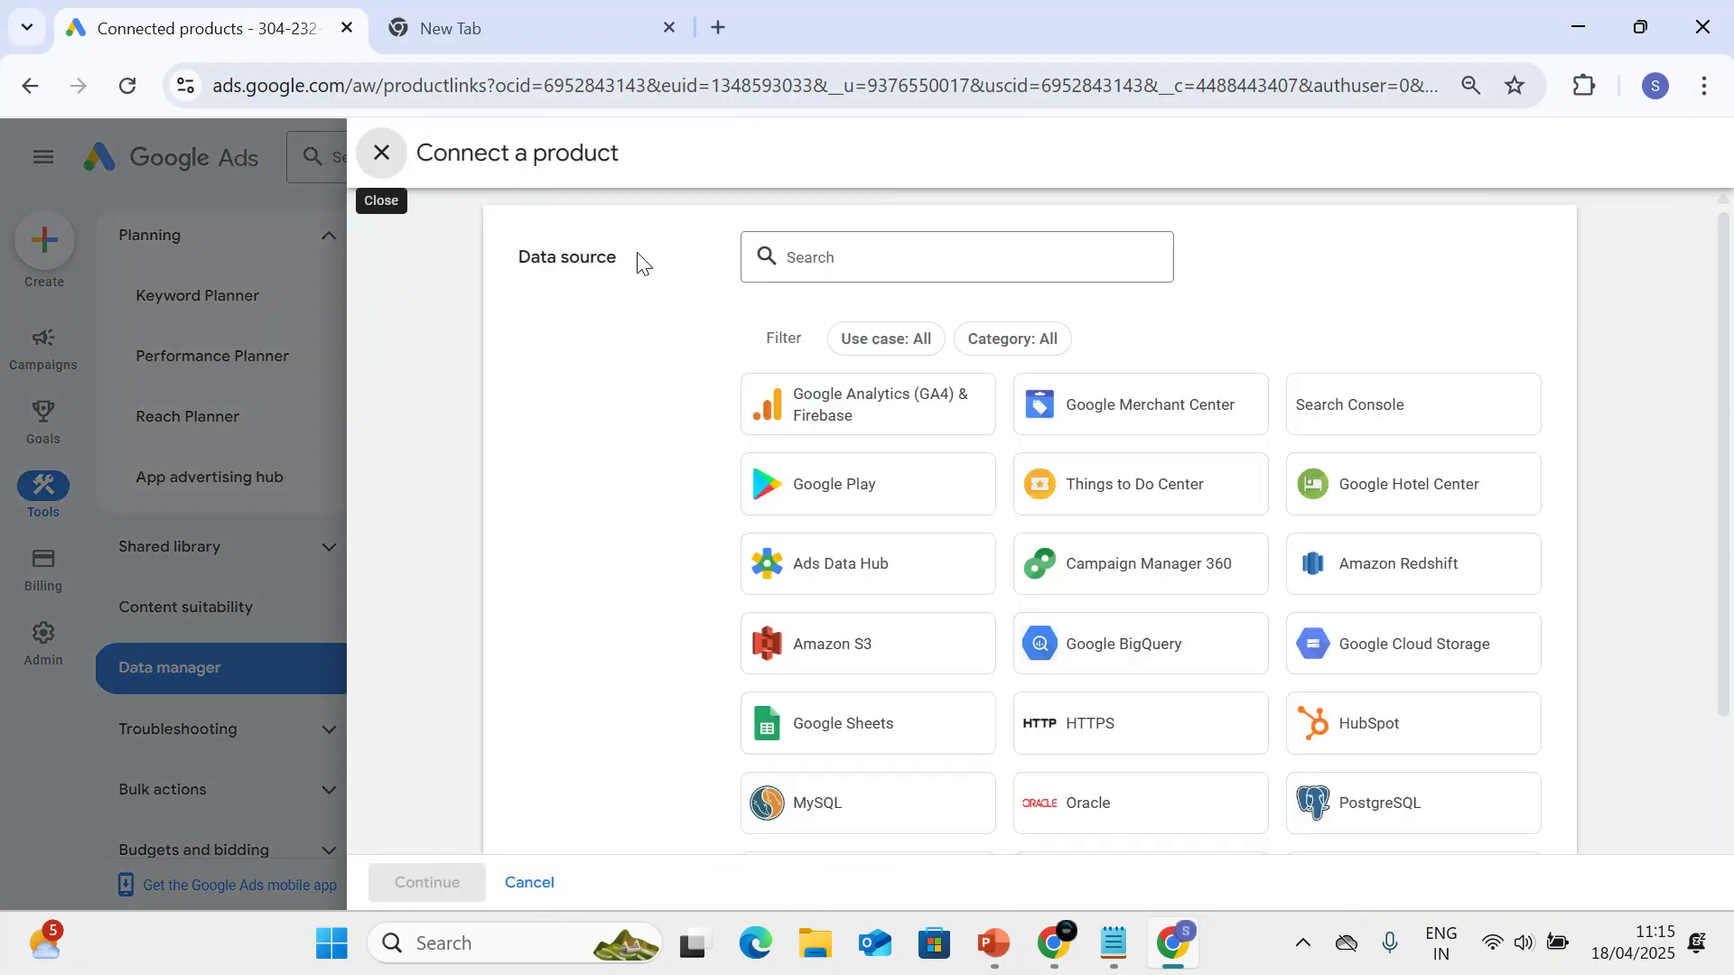
left_click(891, 259)
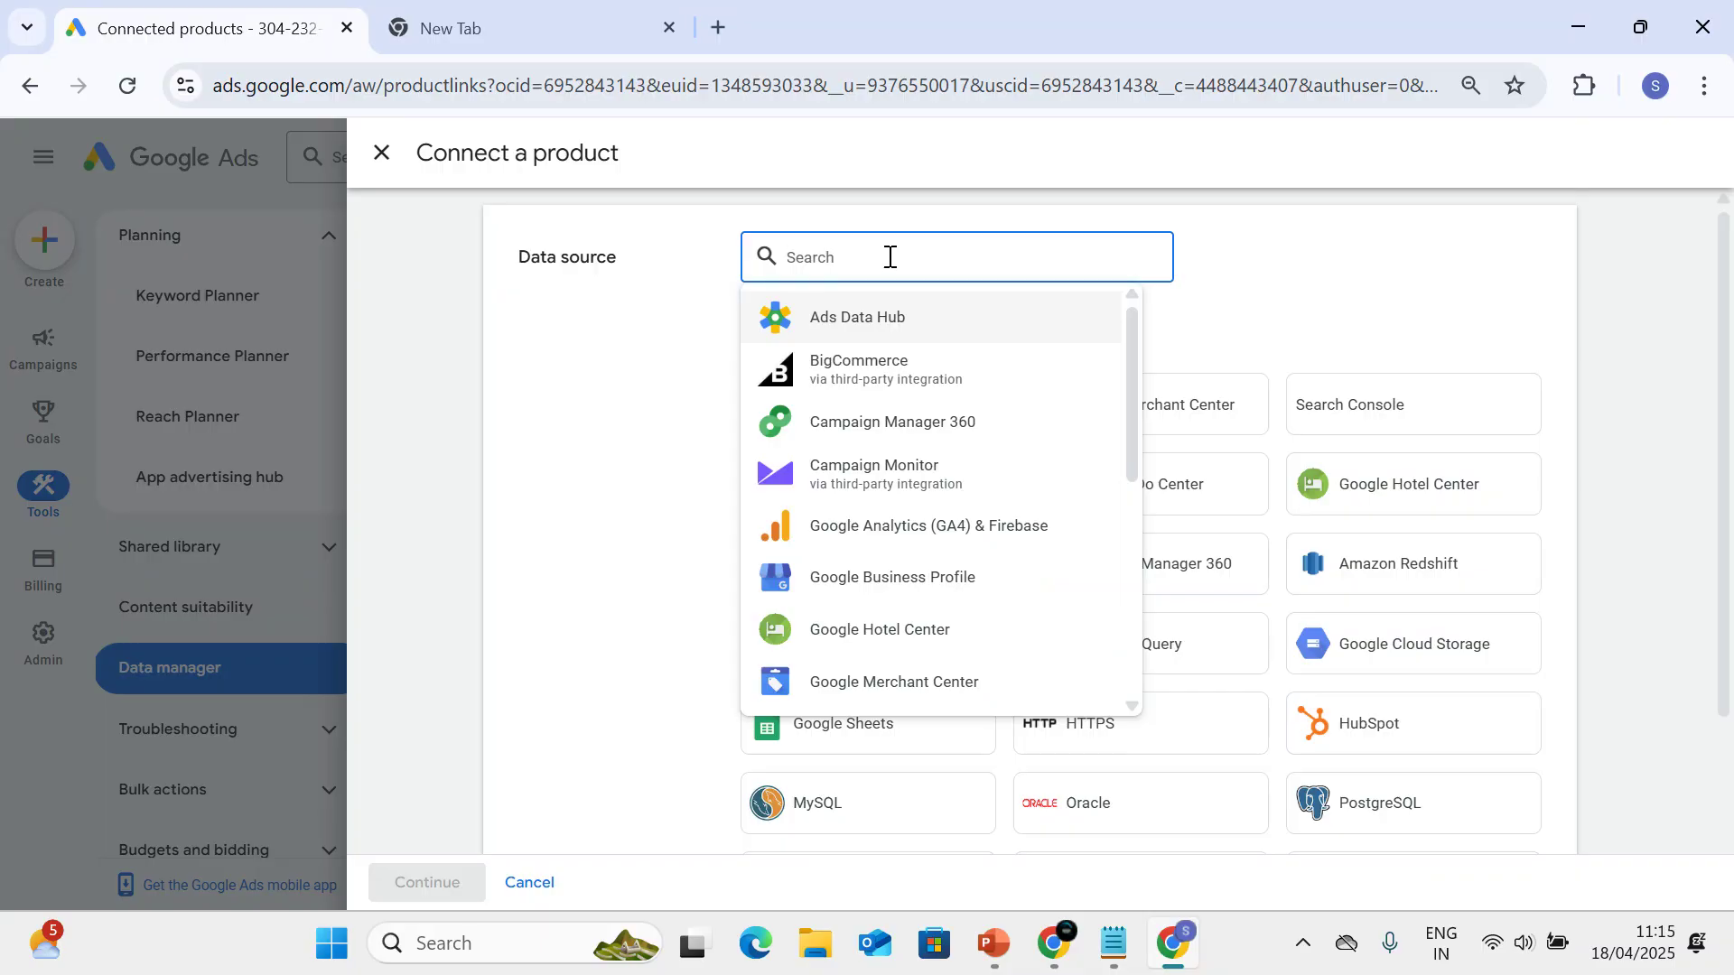
type("Google busi")
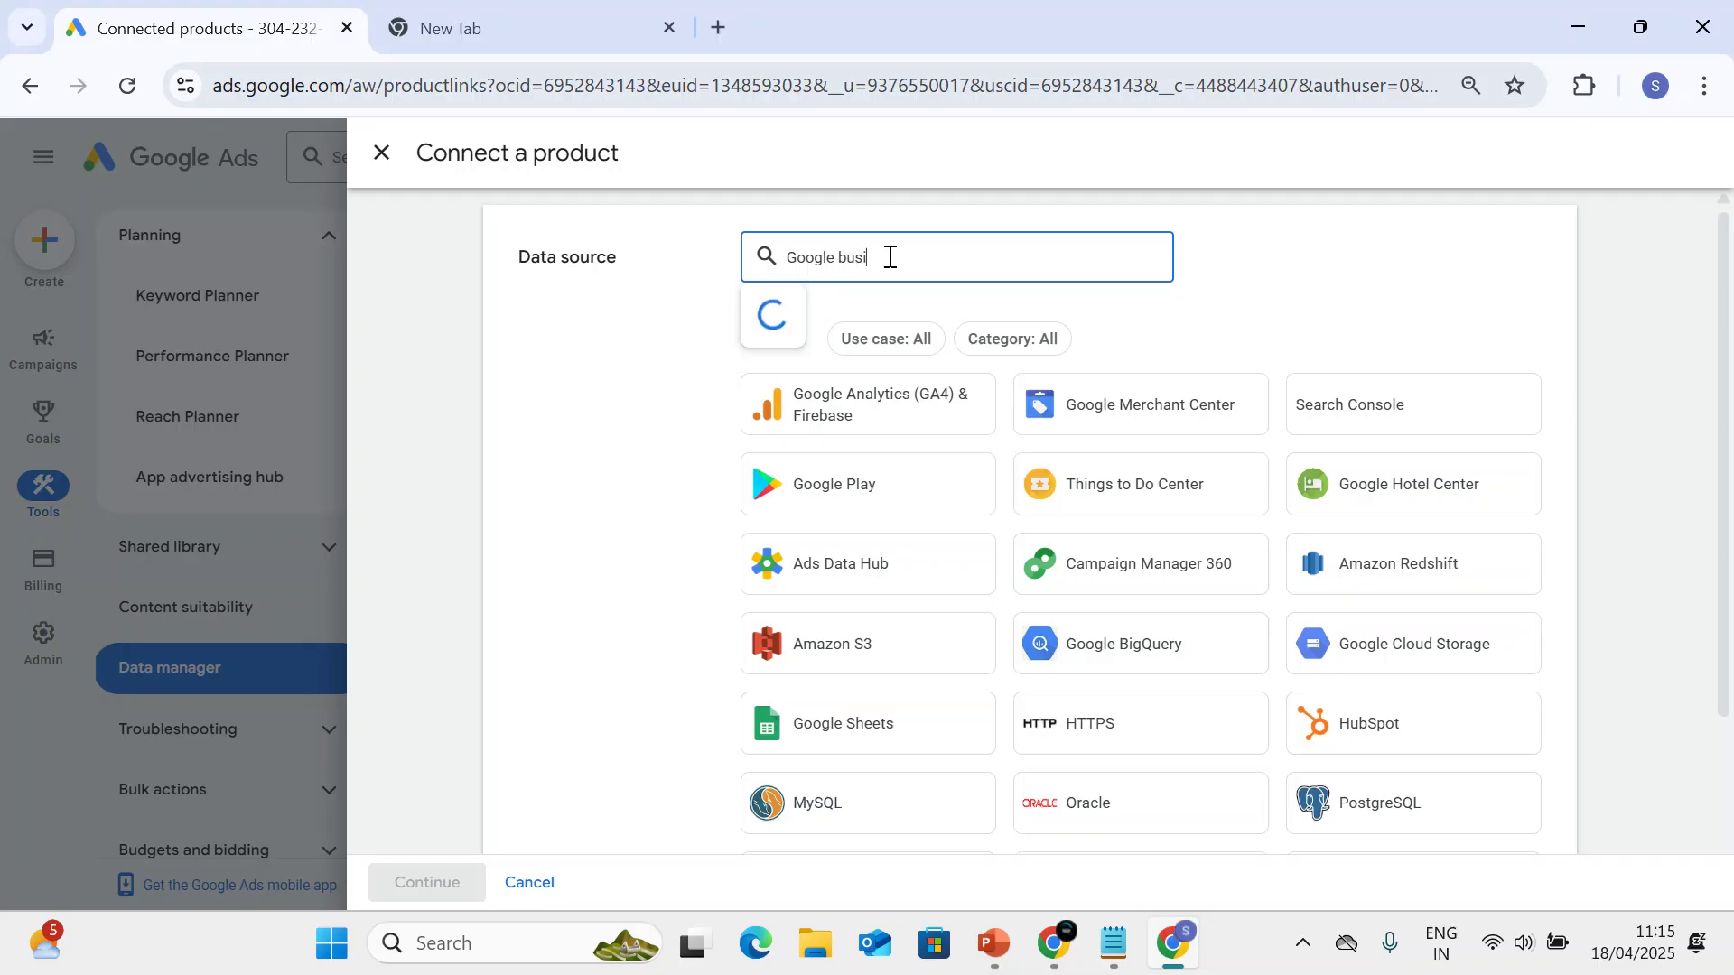
type("ness")
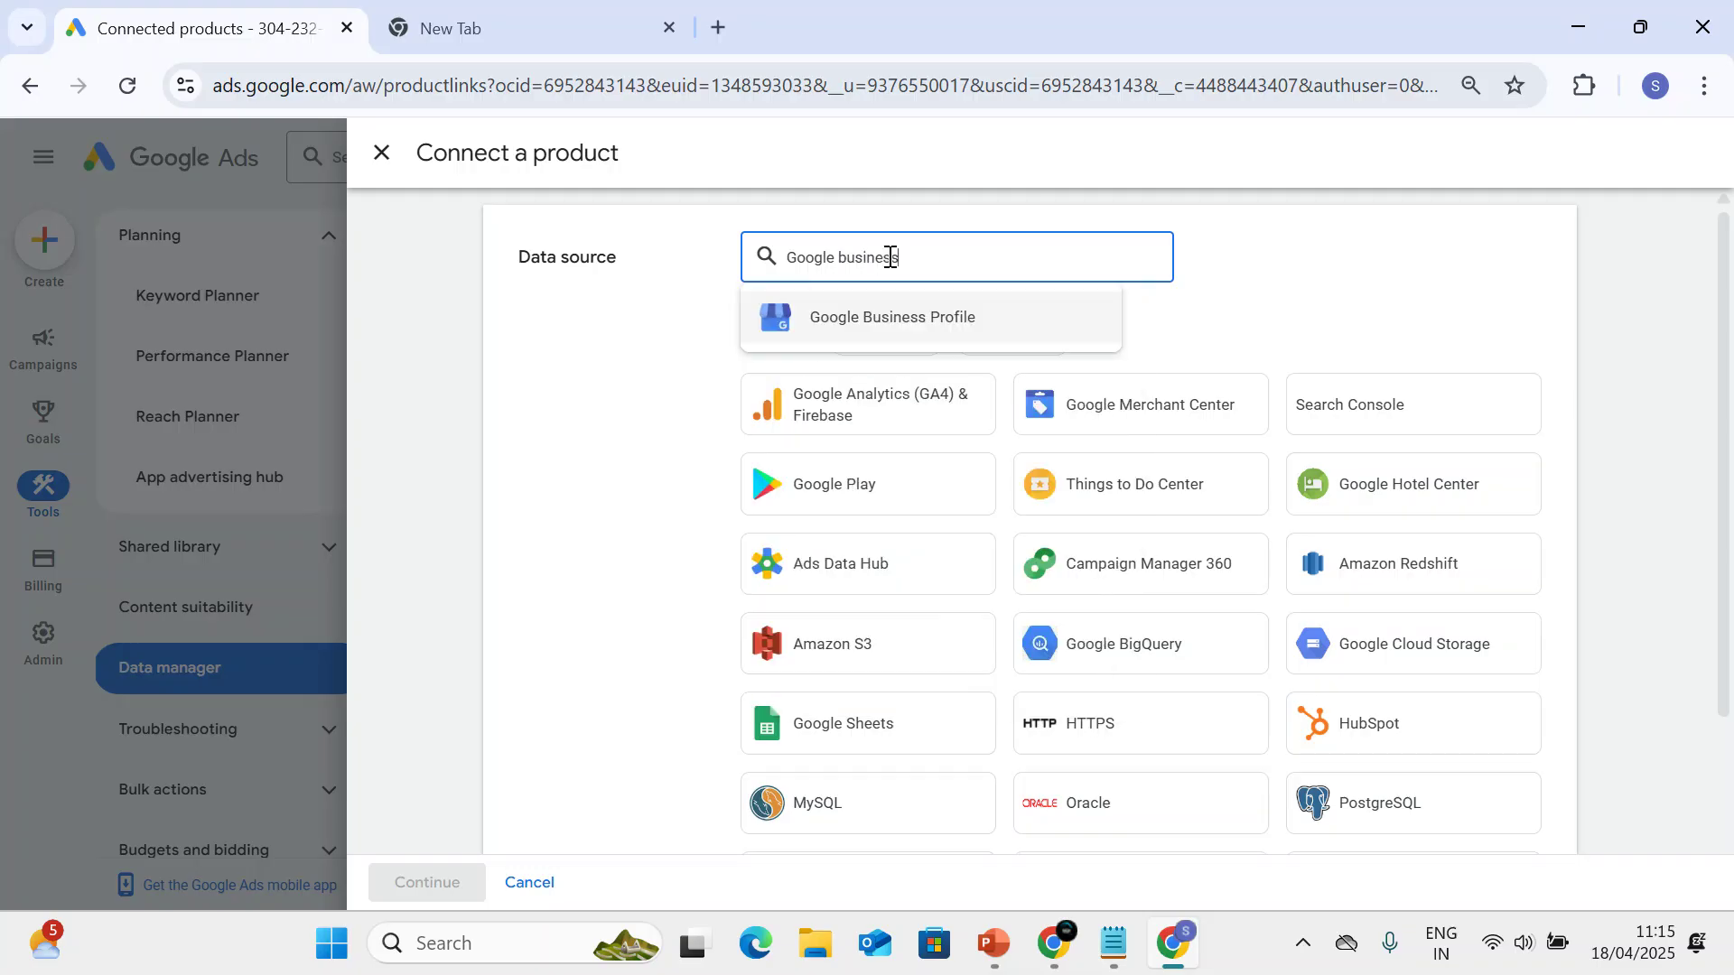
left_click(848, 317)
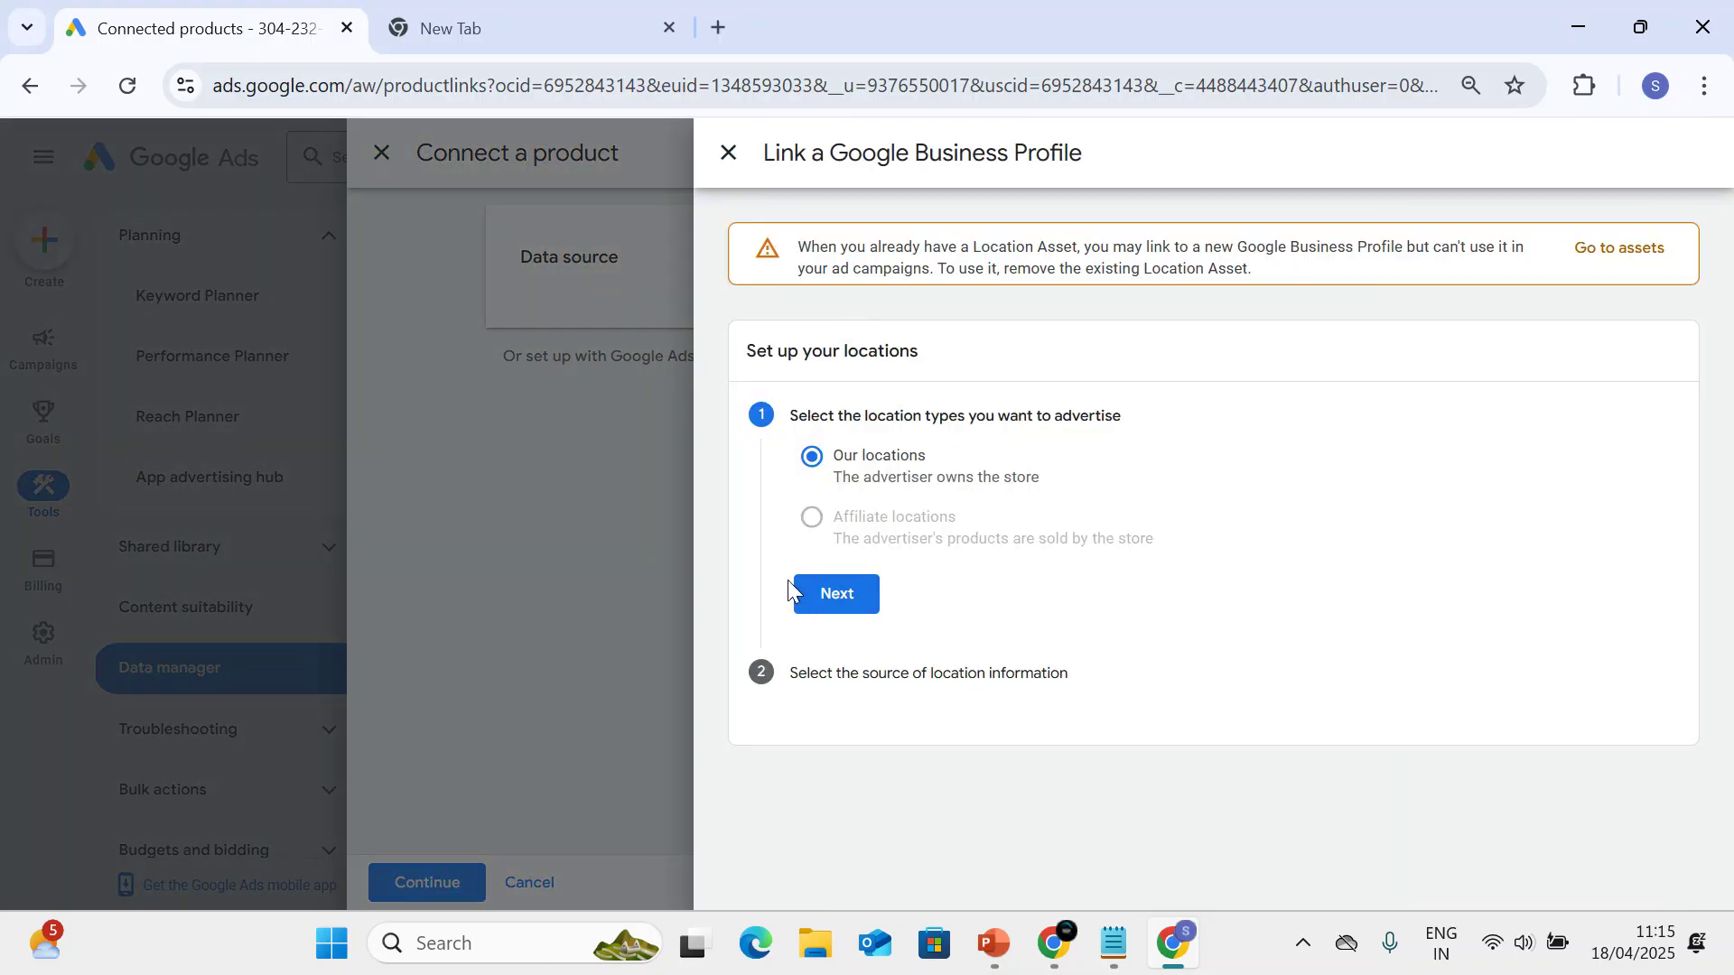
left_click(853, 599)
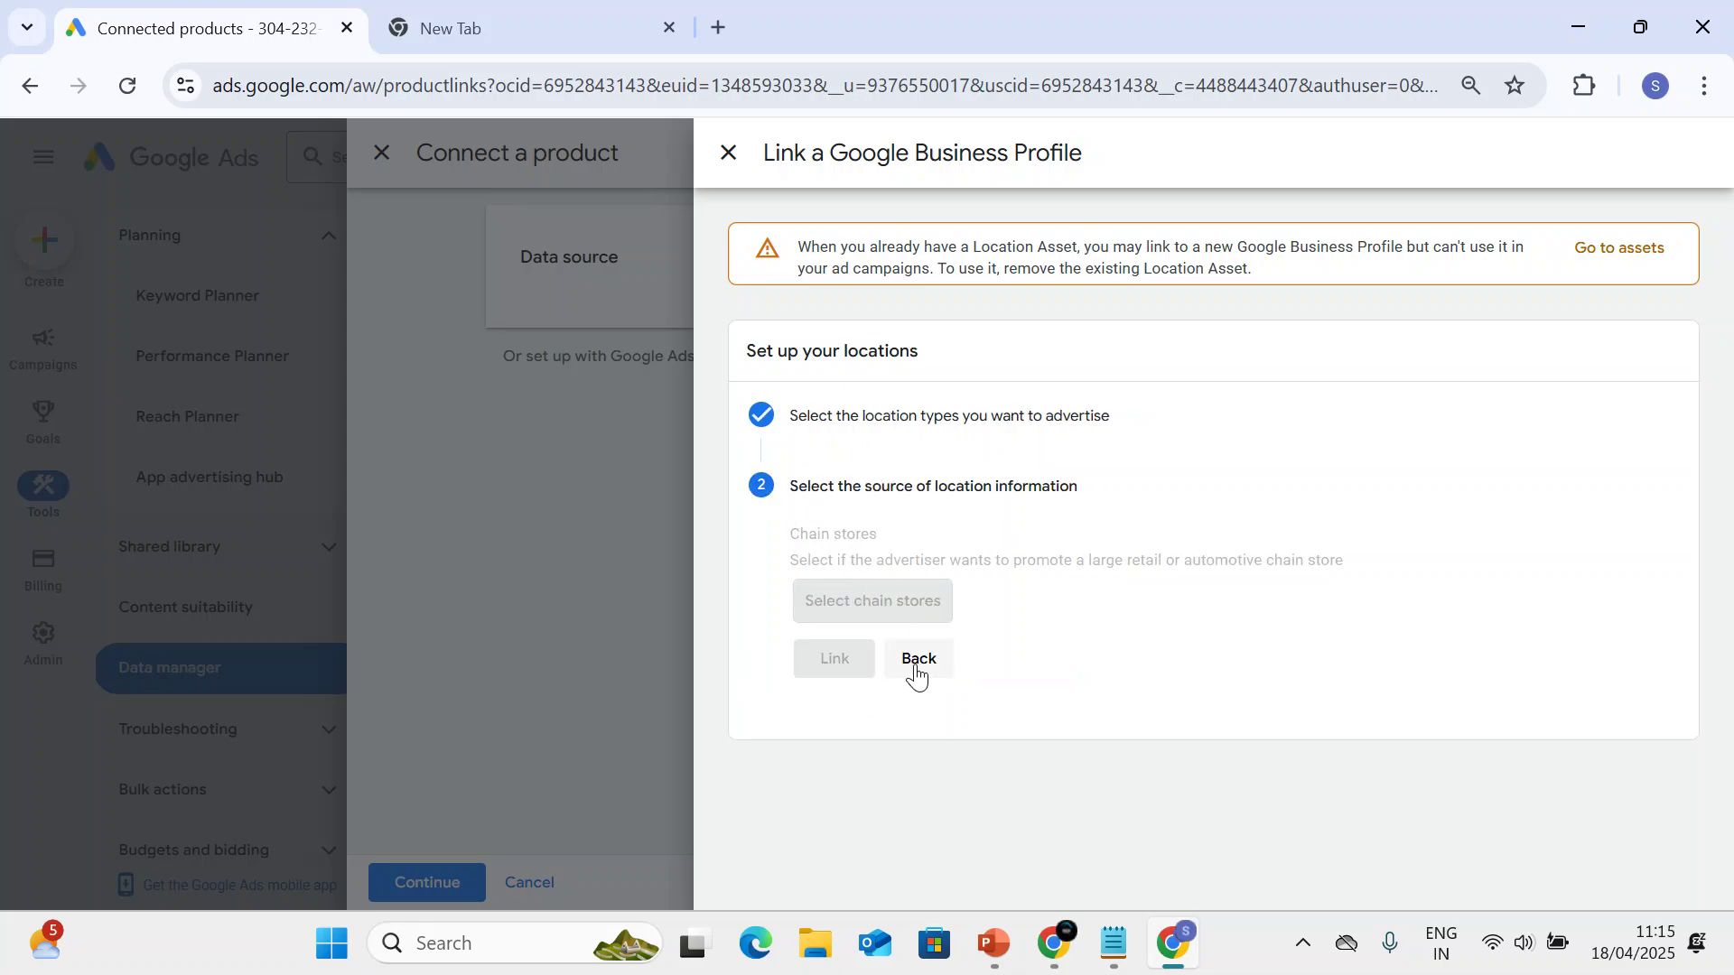
Go to the account's location assets, start adding a new location asset and cancel it.
left_click(1589, 257)
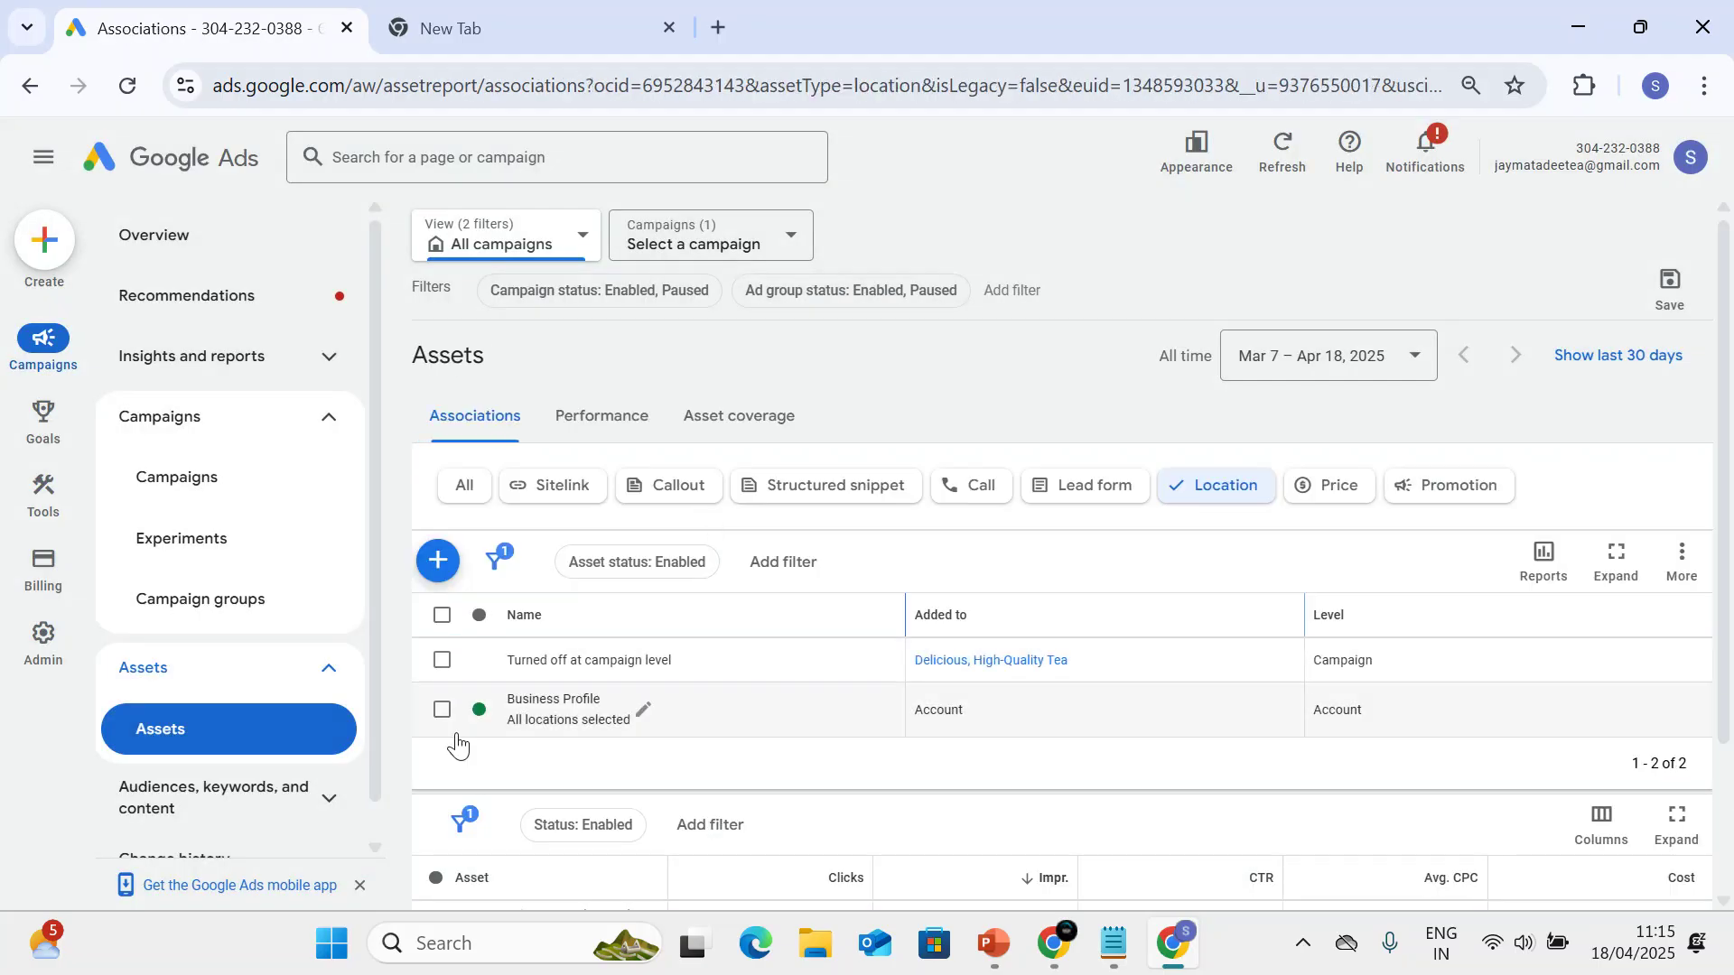
left_click(437, 561)
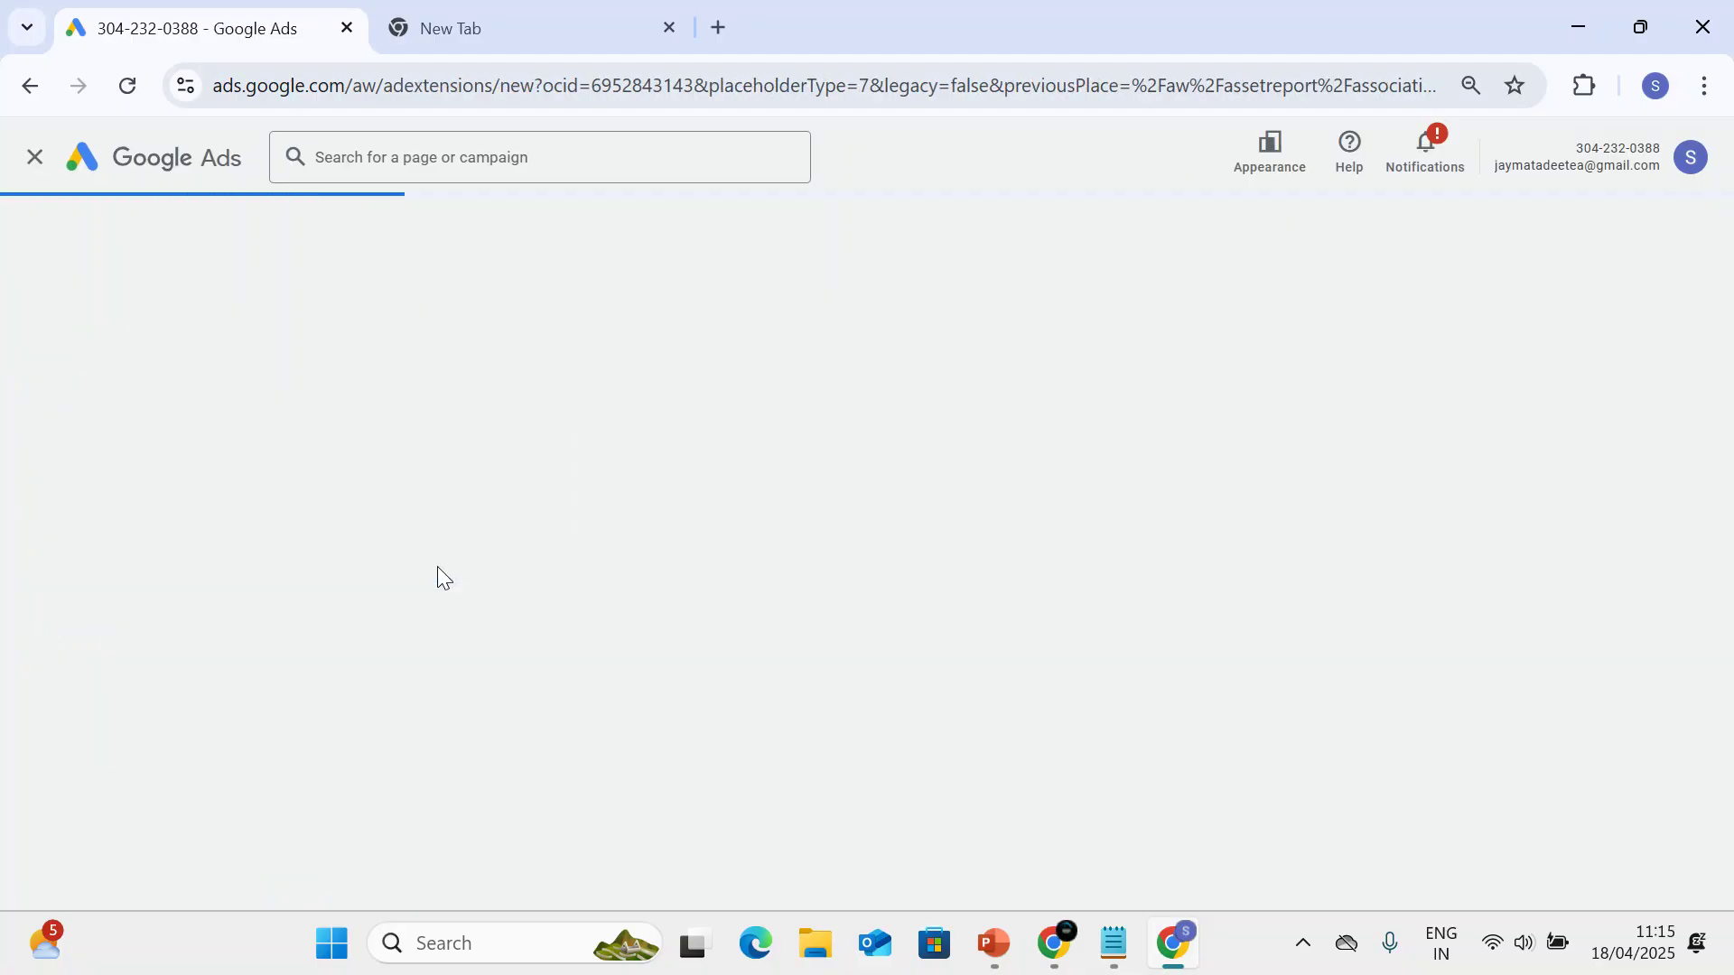
left_click(32, 159)
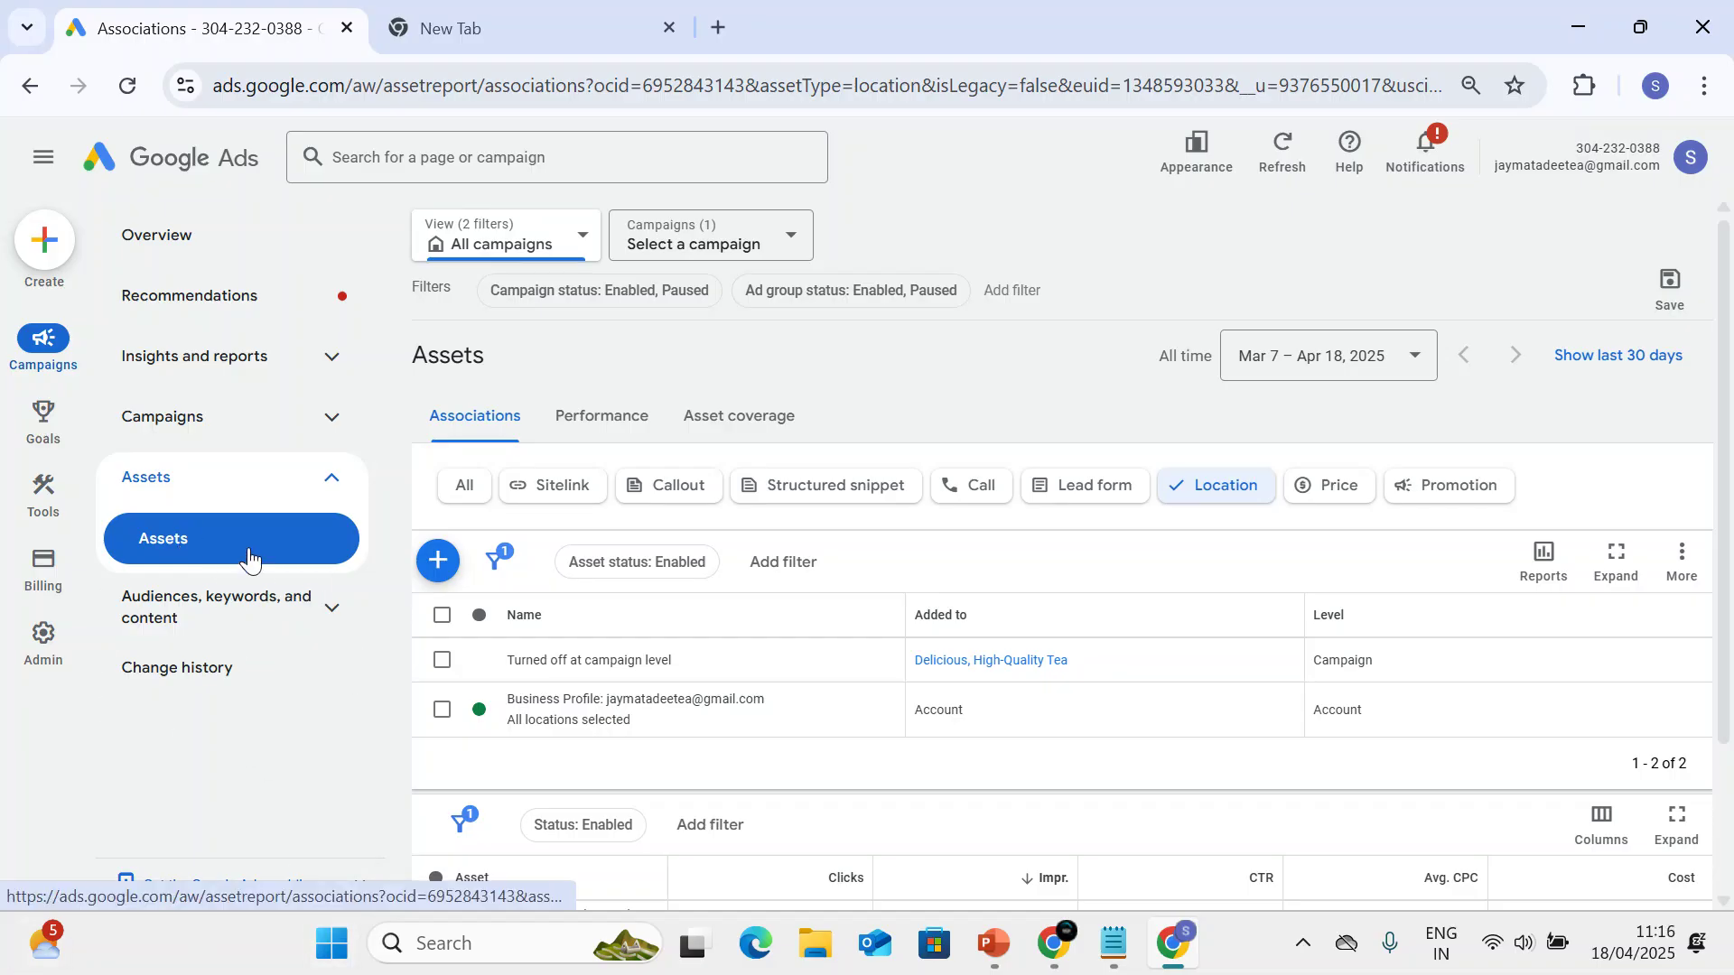
Return to the data manager and open the link setup for Google Analytics (GA4) & Firebase.
left_click(36, 496)
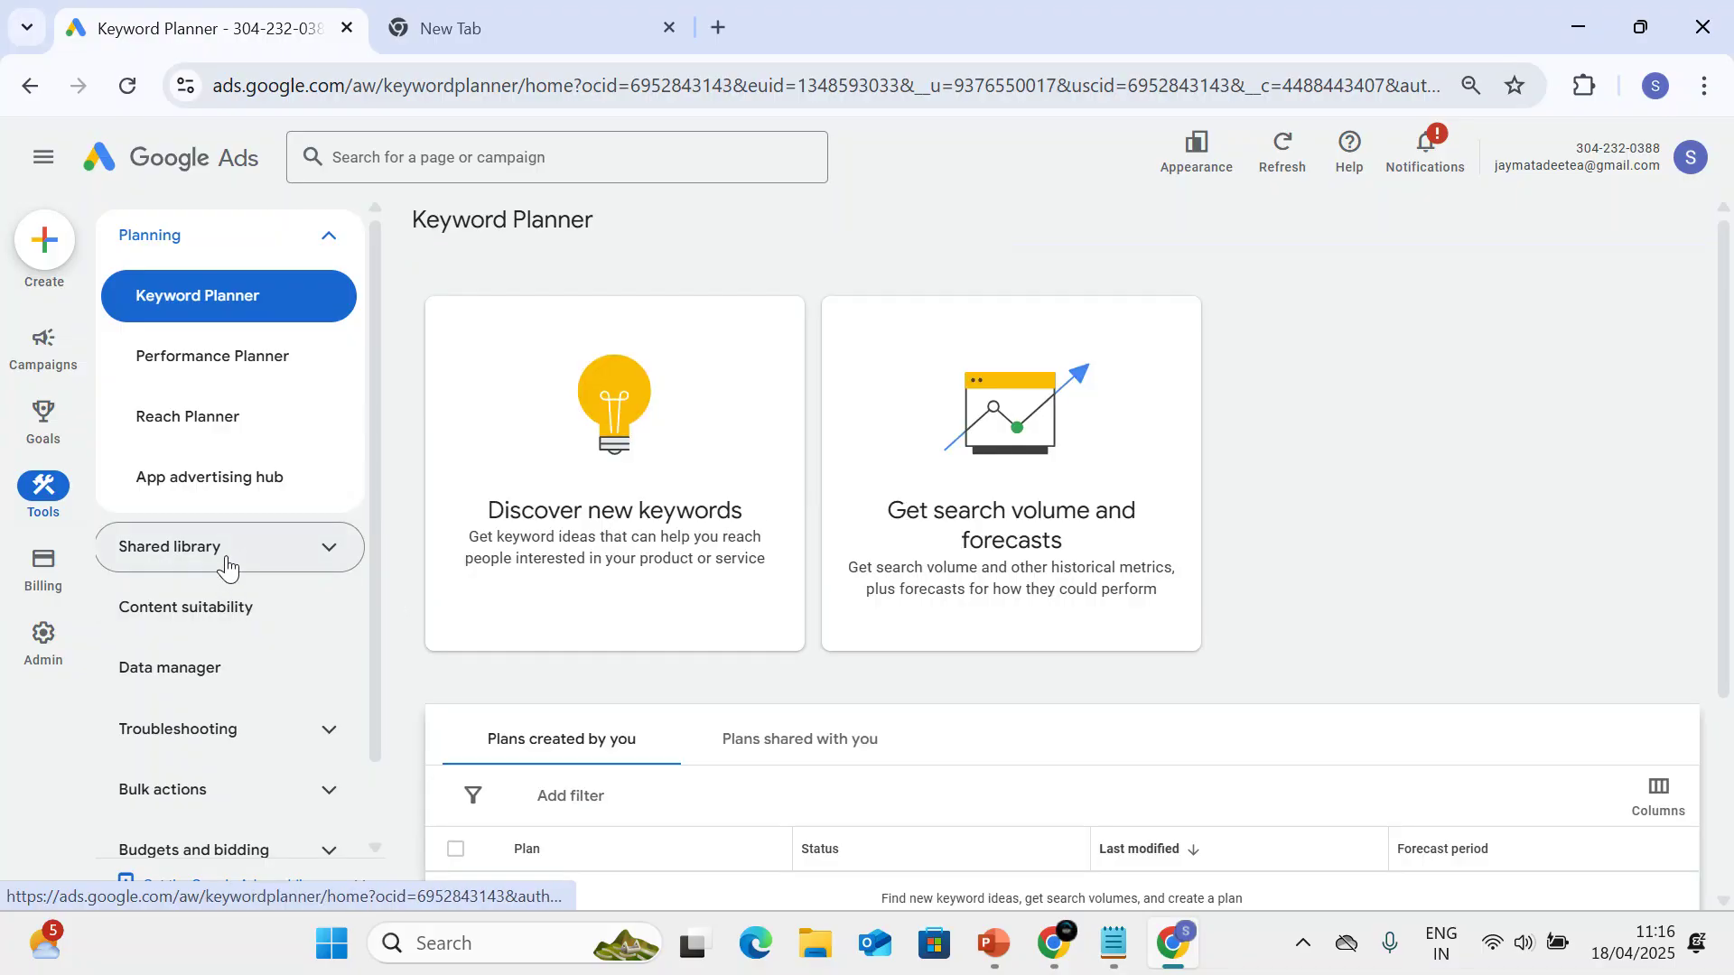
left_click(228, 564)
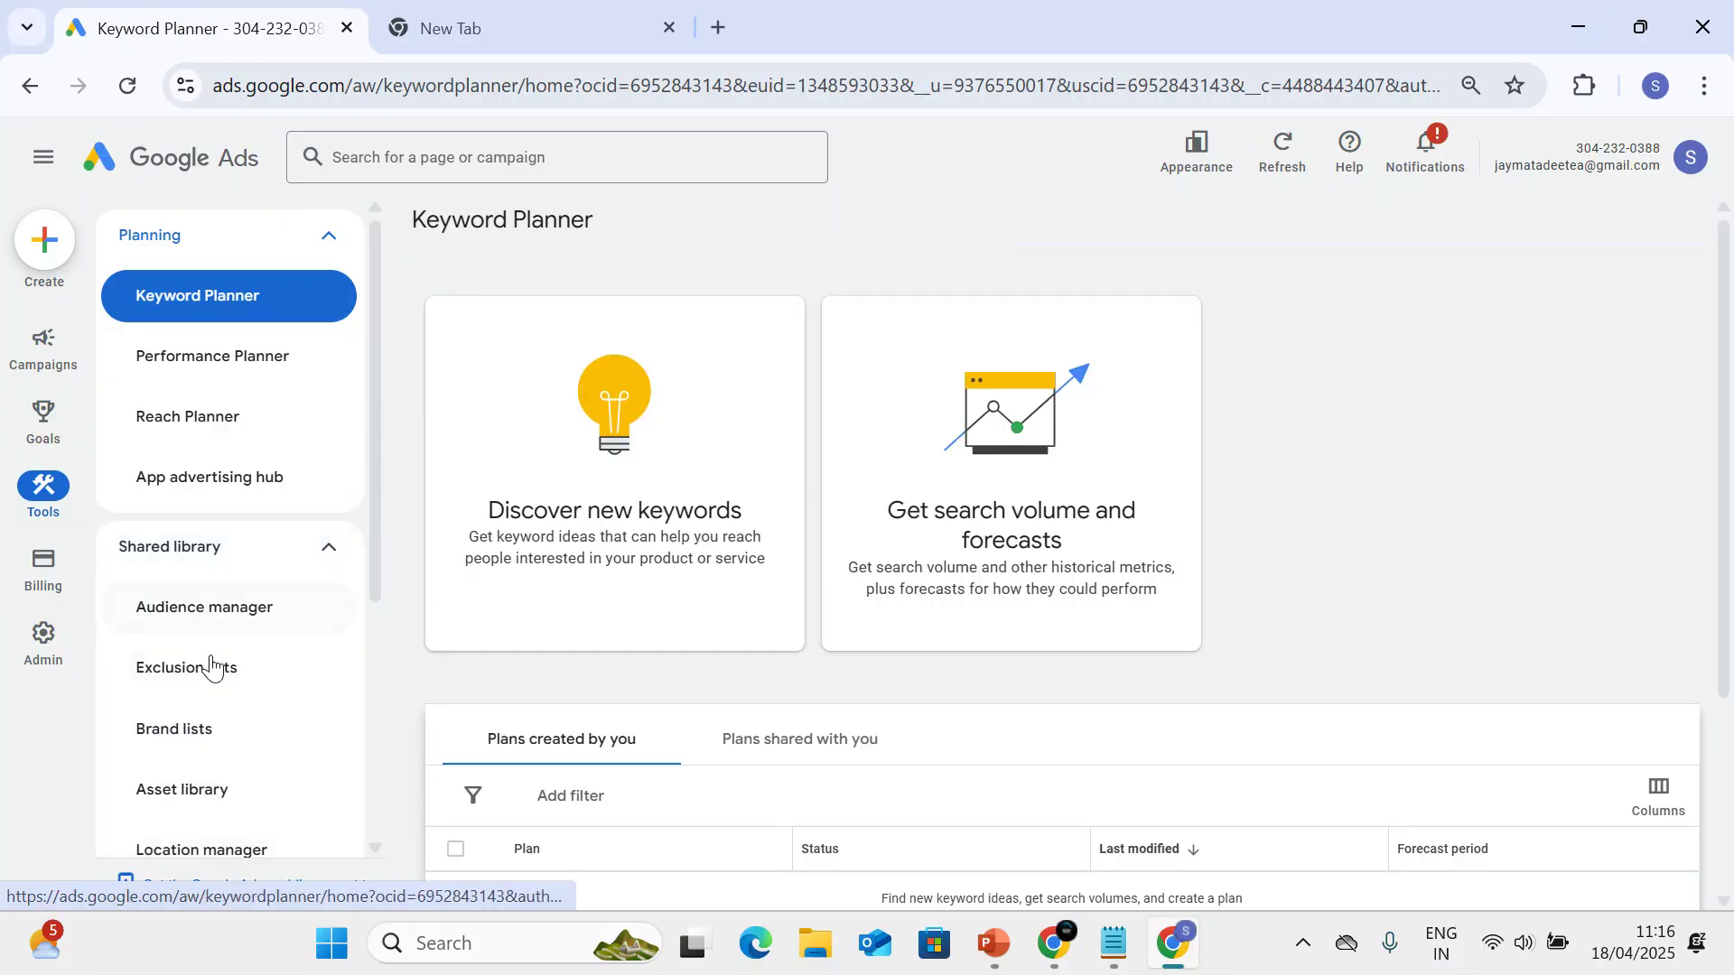
scroll(220, 663, "down", 3)
left_click(225, 728)
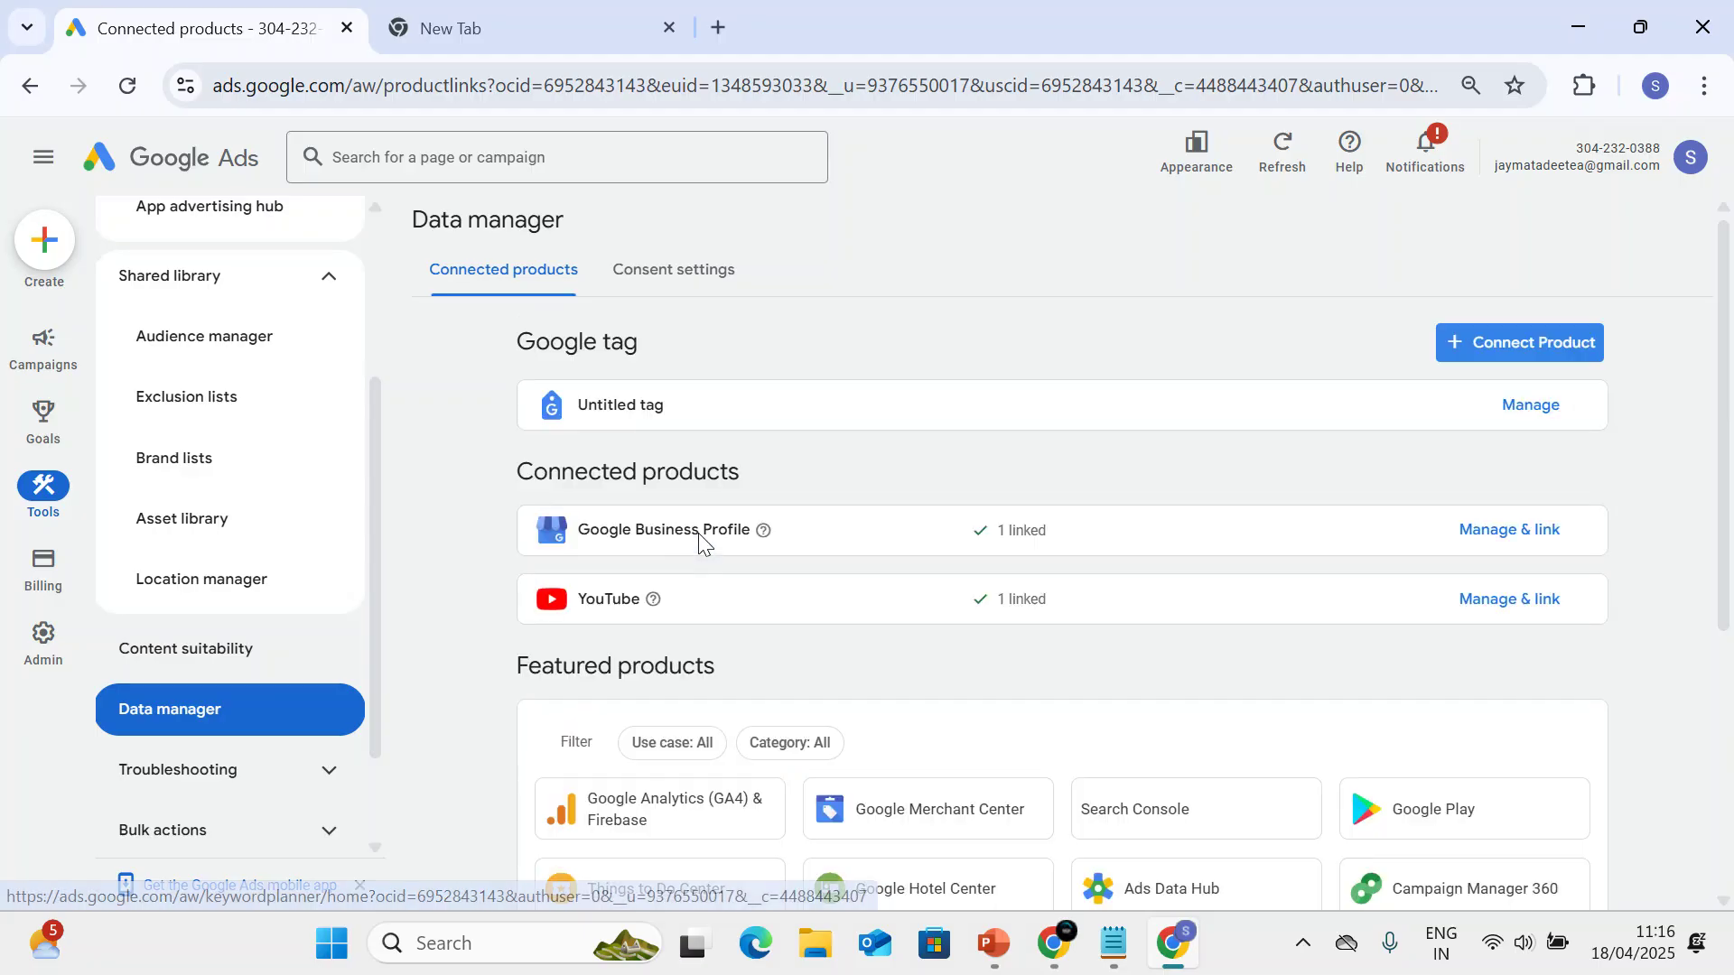
scroll(655, 709, "down", 2)
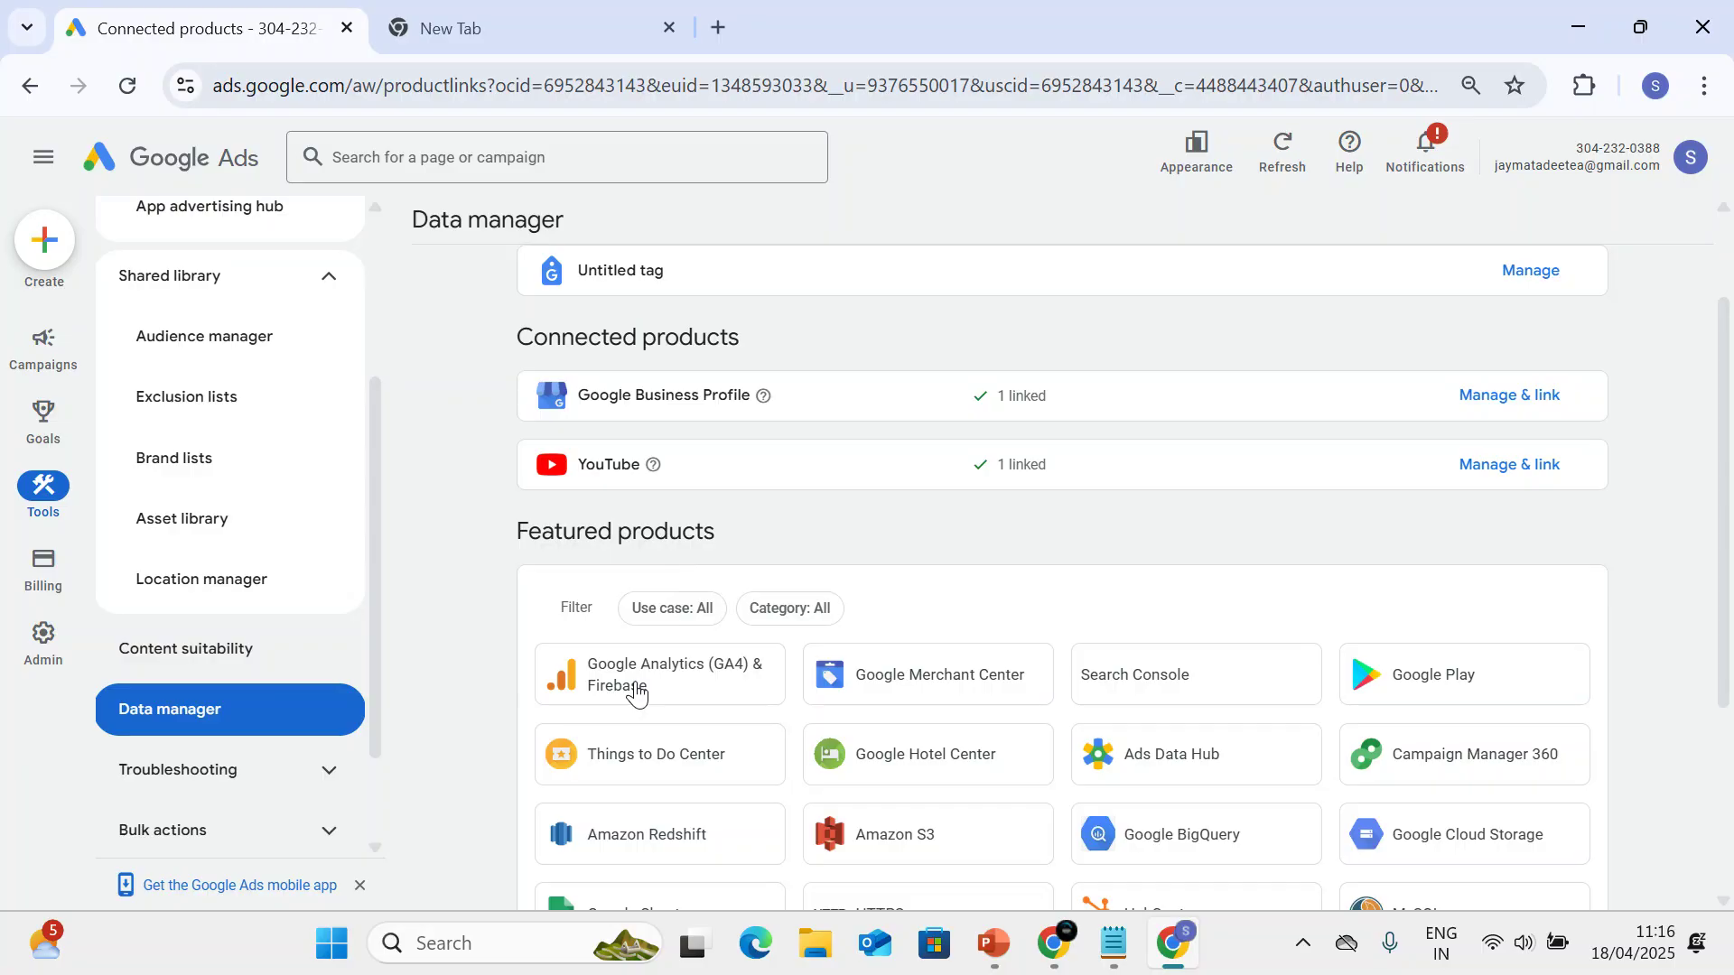
left_click(636, 693)
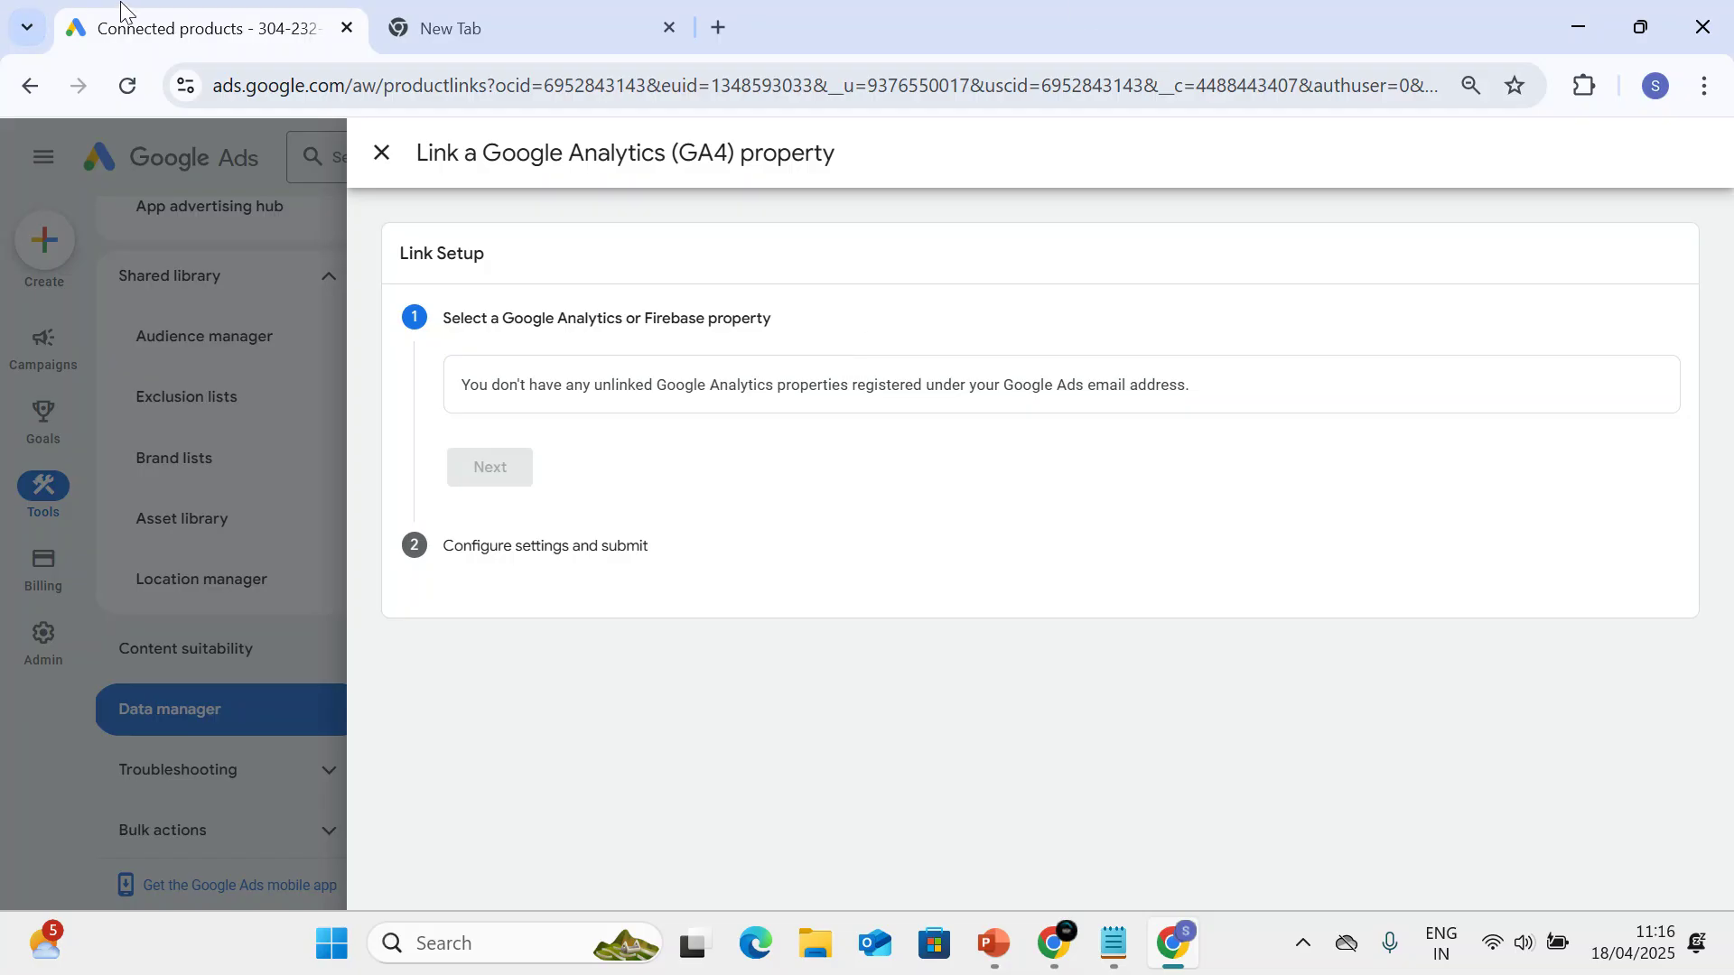
left_click(461, 18)
left_click(345, 90)
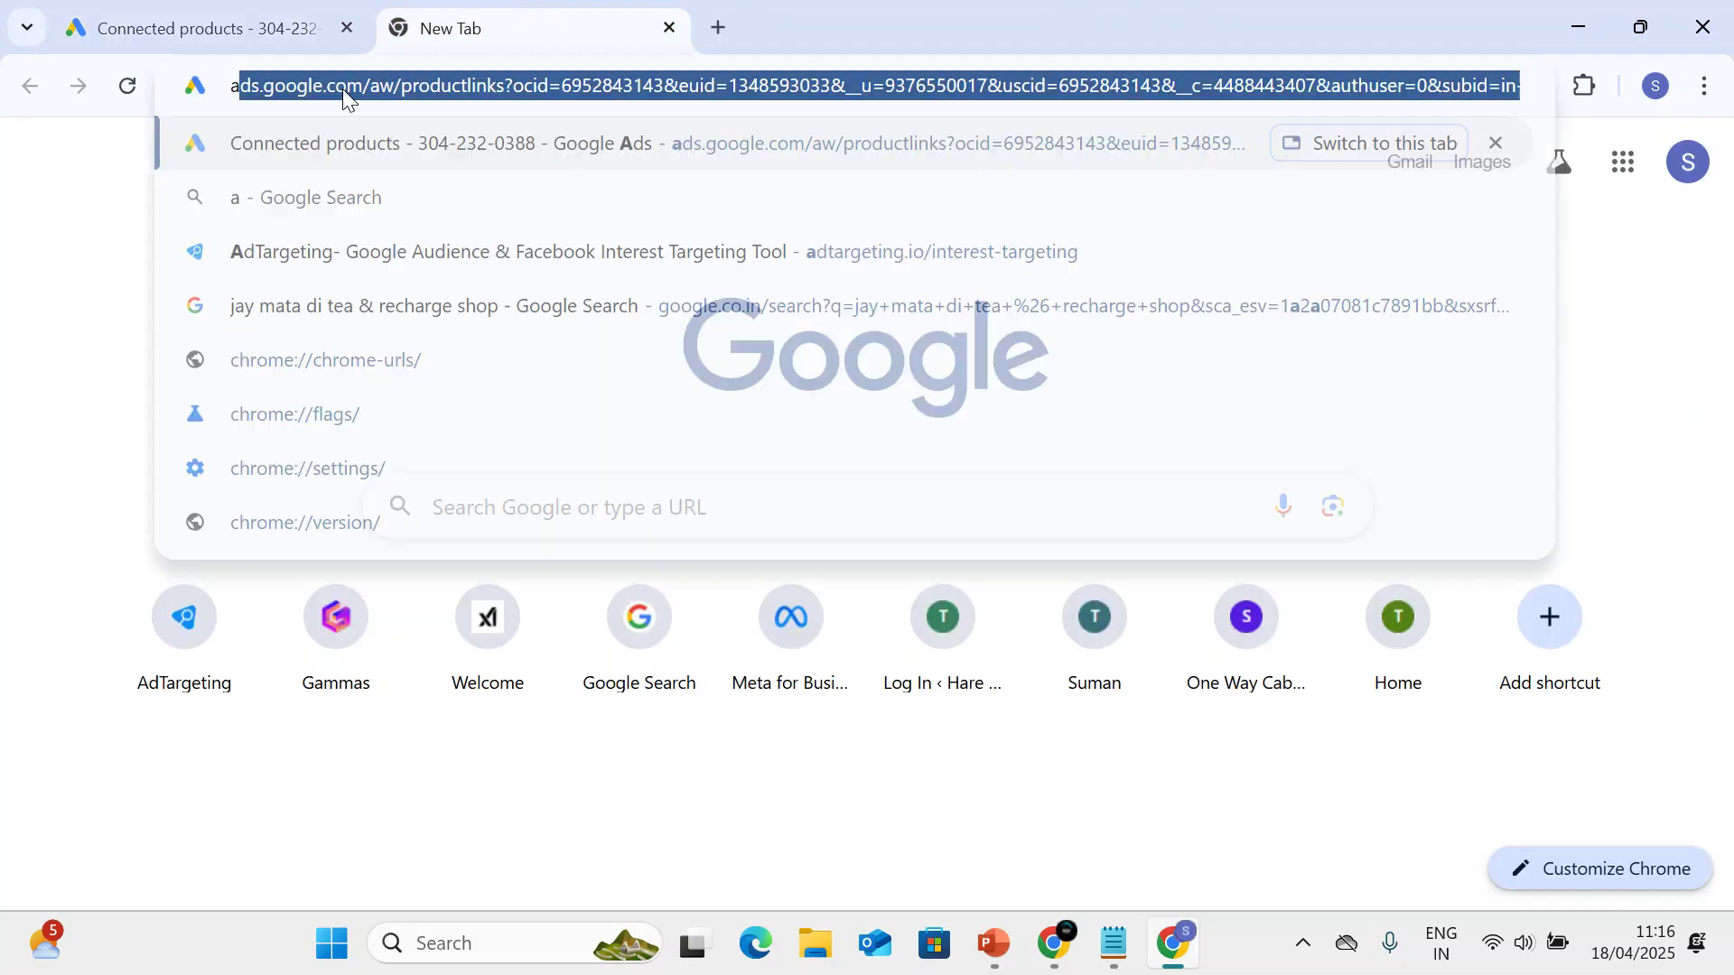
type("any")
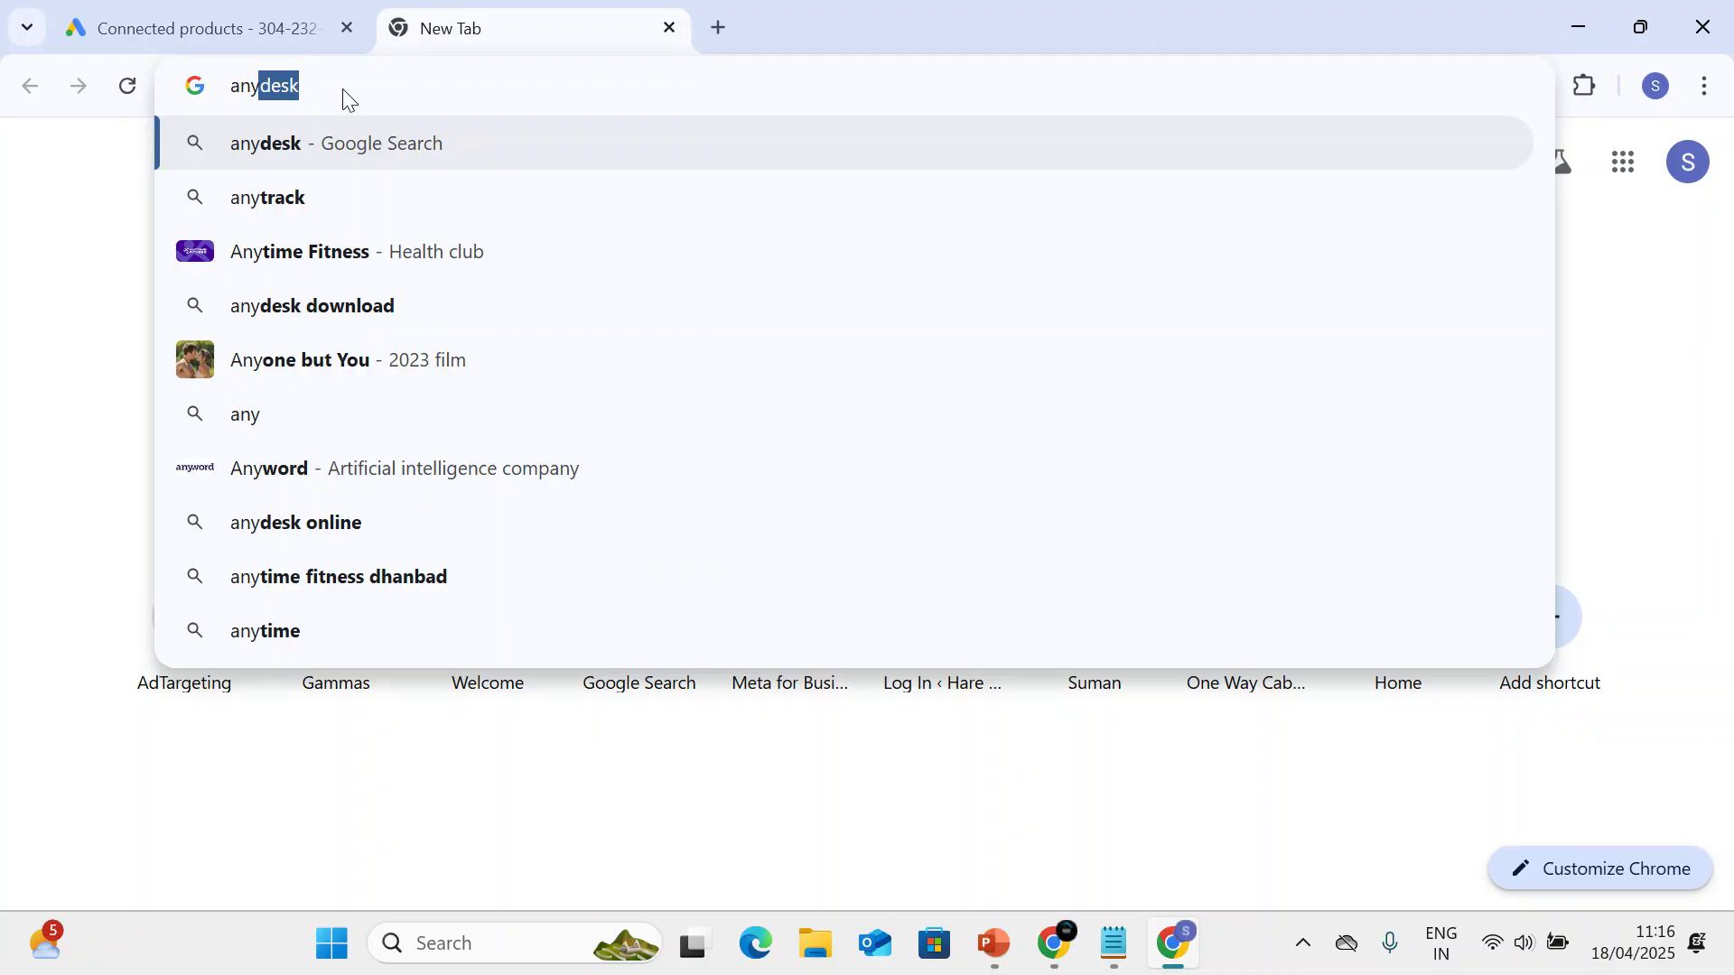
double_click(343, 86)
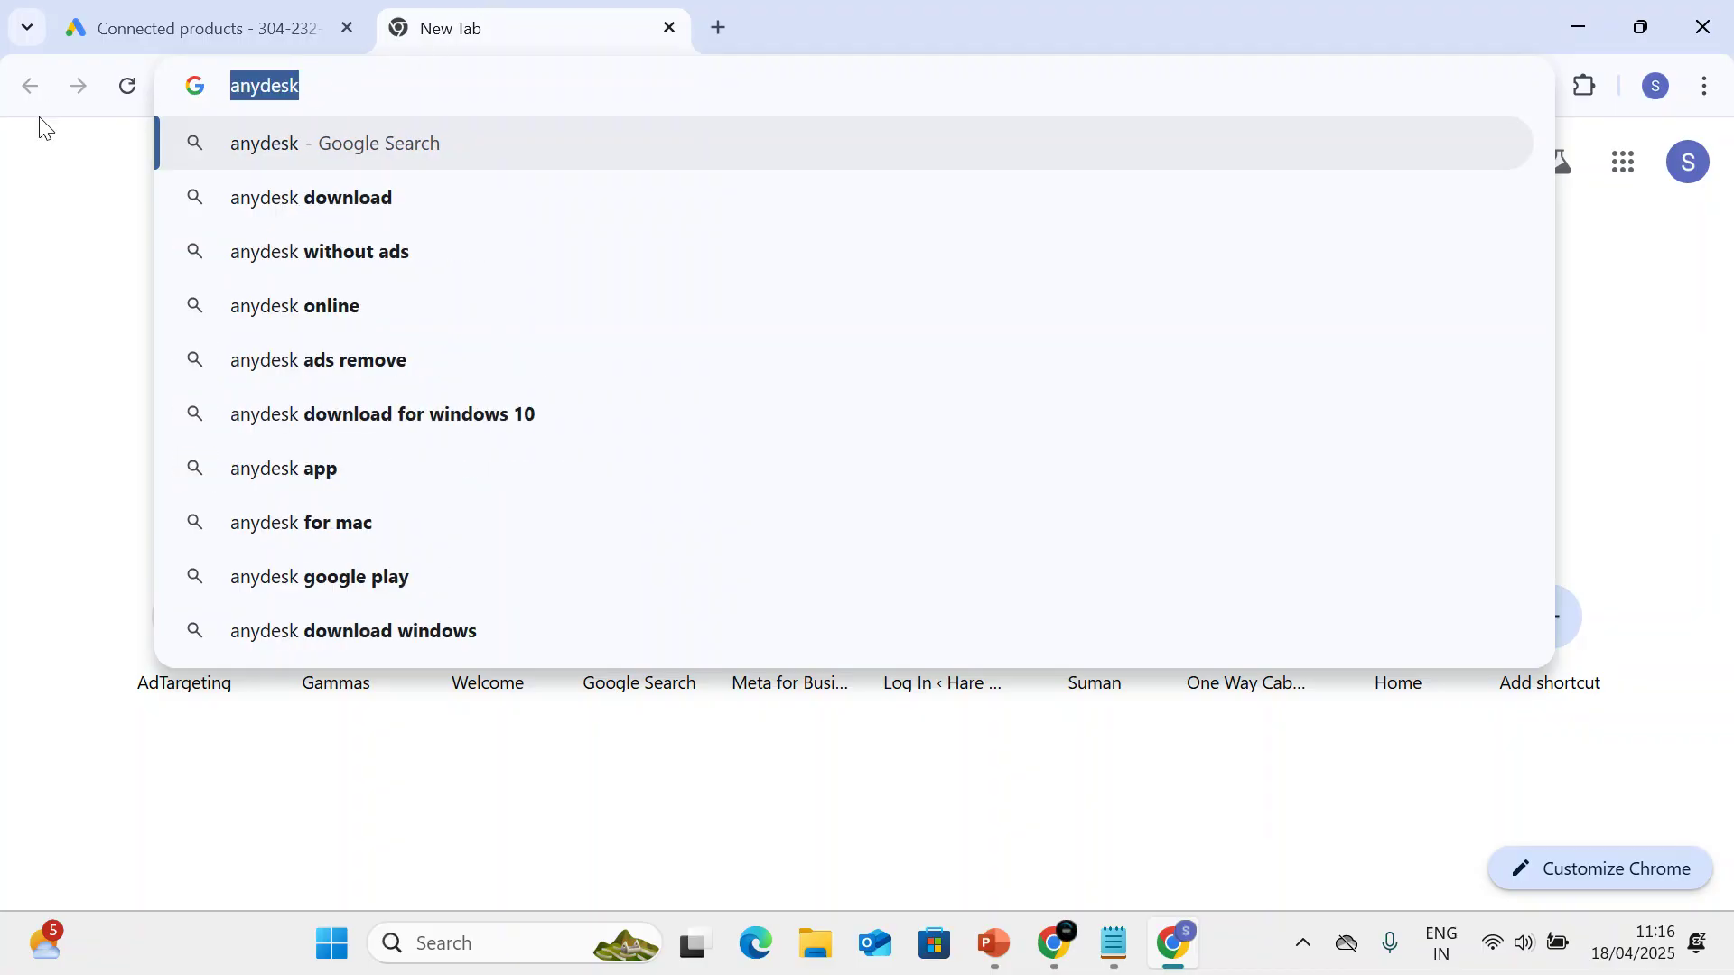
key("BackSpace")
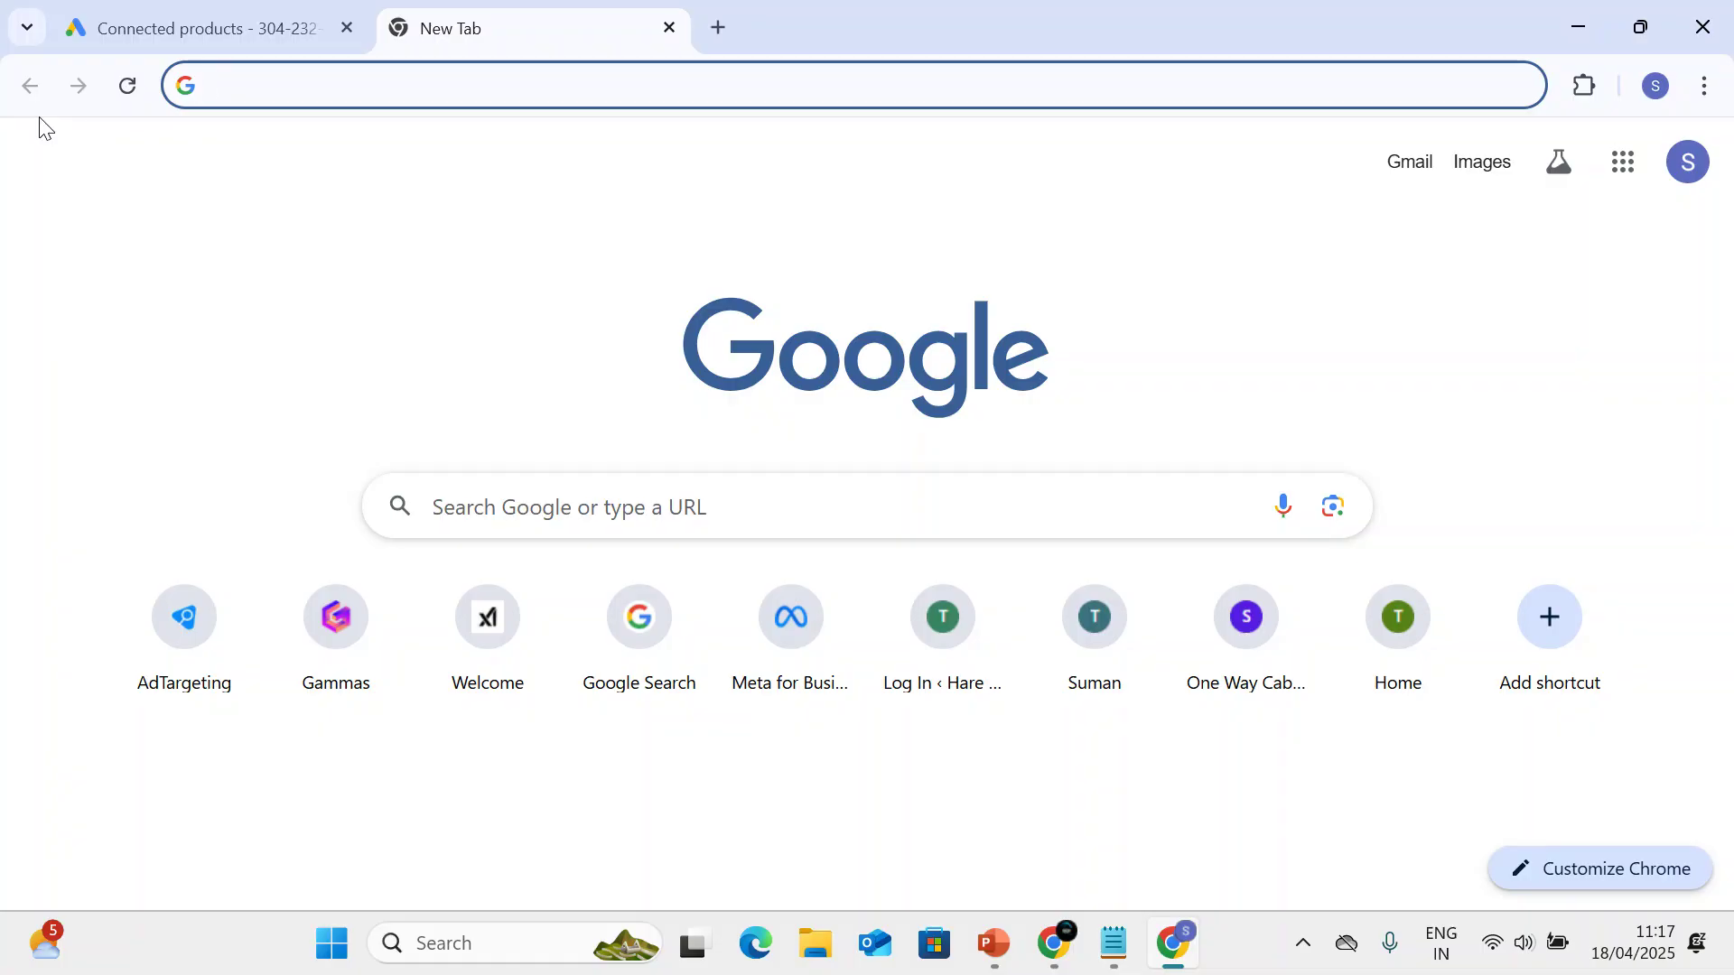
type("the")
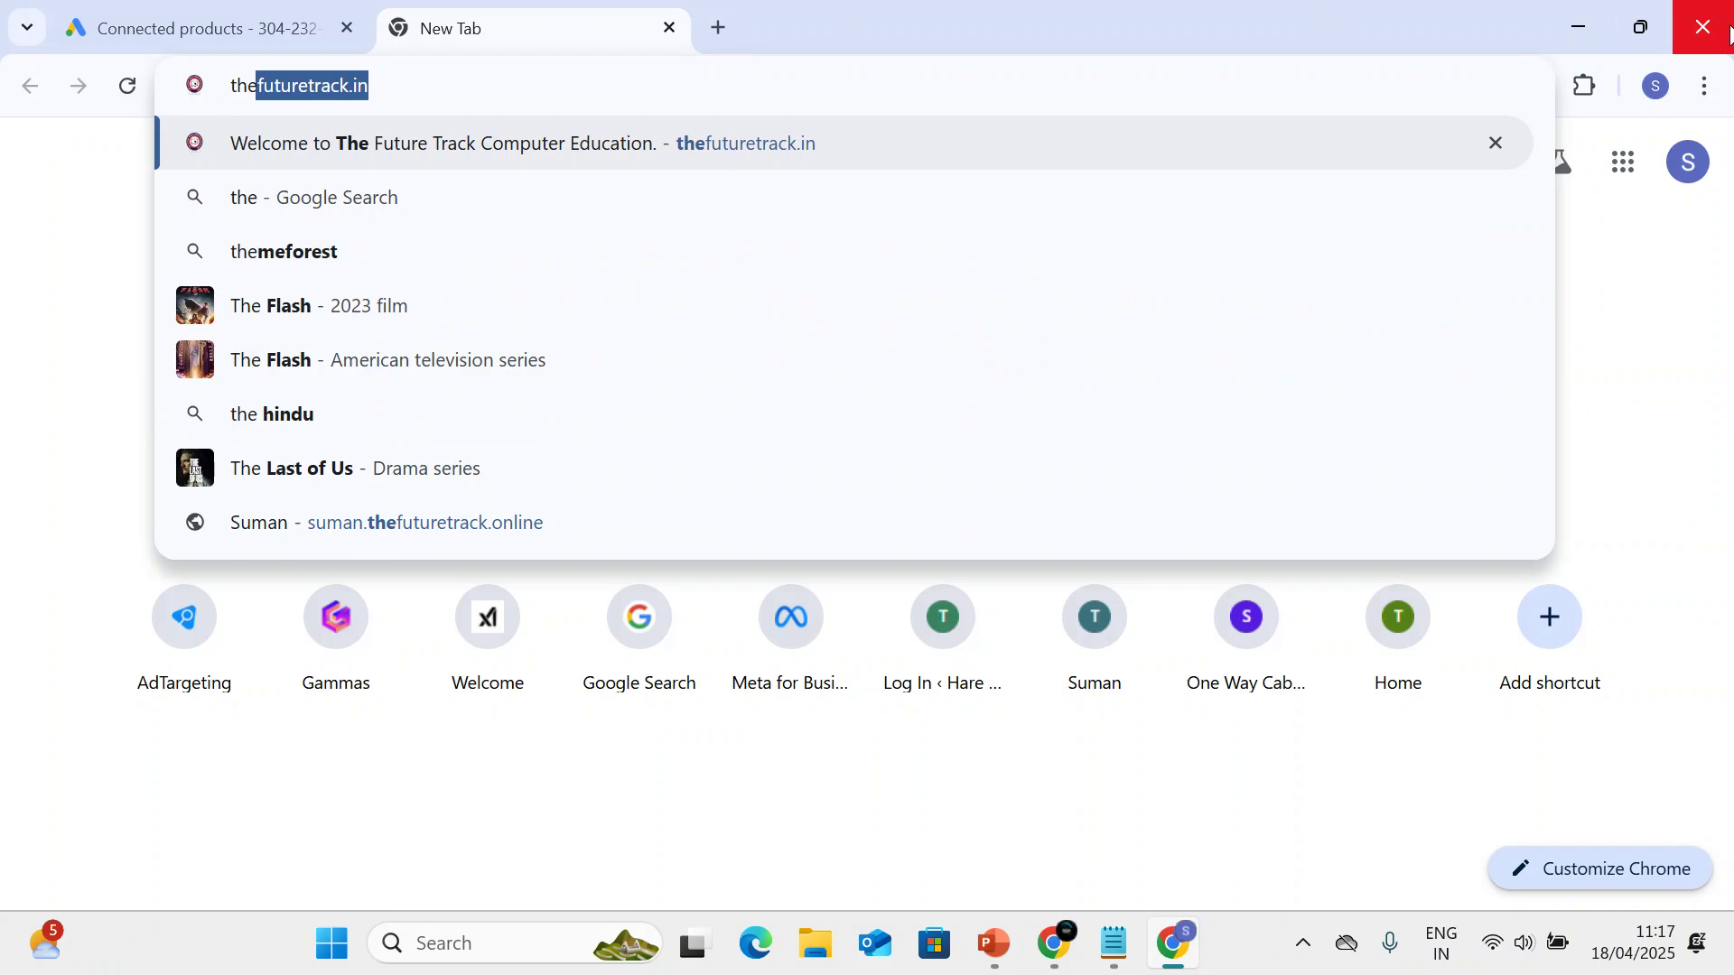
left_click(276, 6)
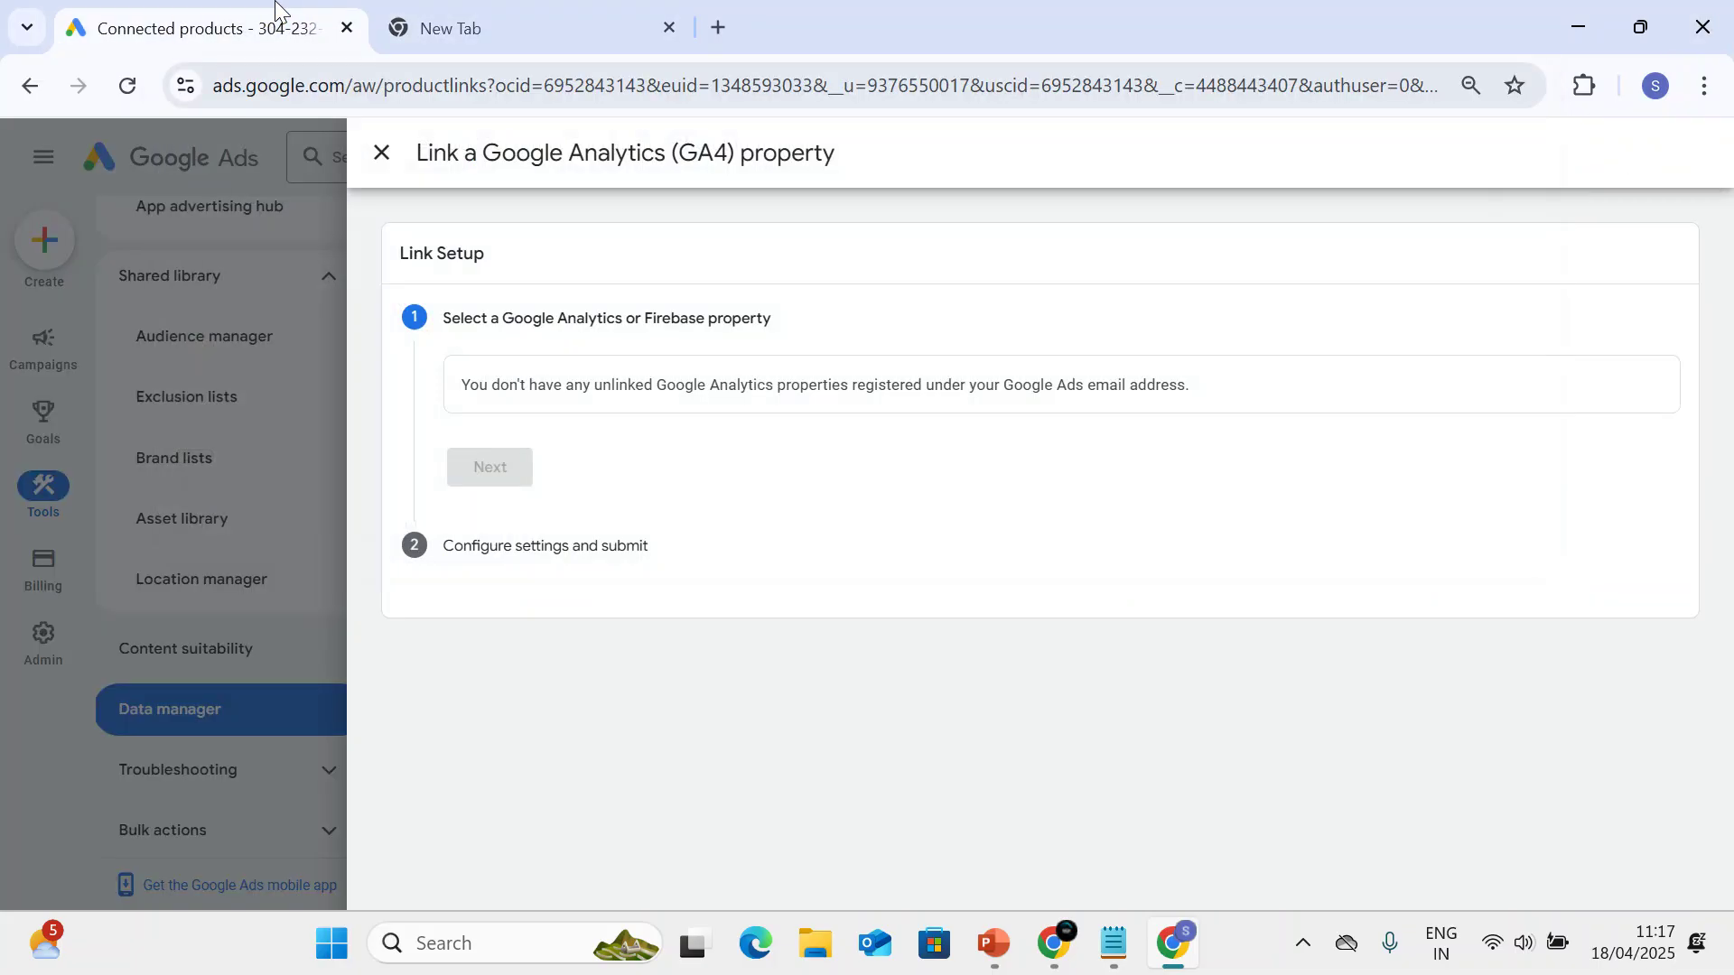
left_click(482, 46)
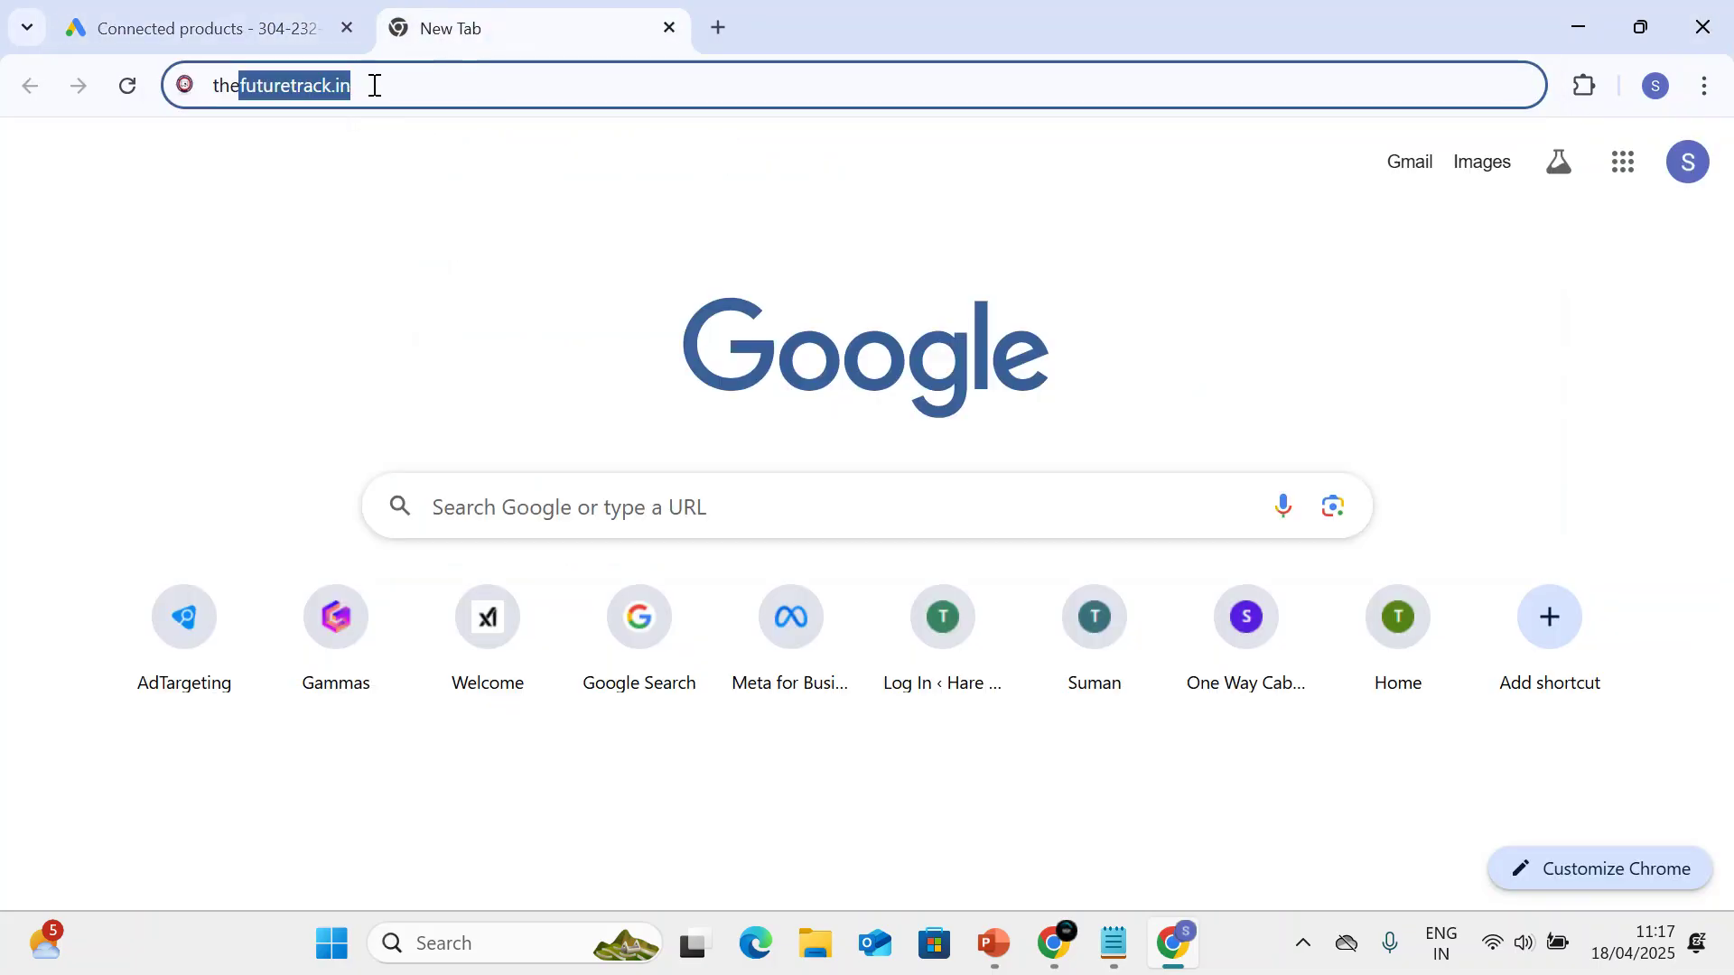
key("BackSpace")
key("BackSpace")
key("BackSpace")
key("BackSpace")
type("g")
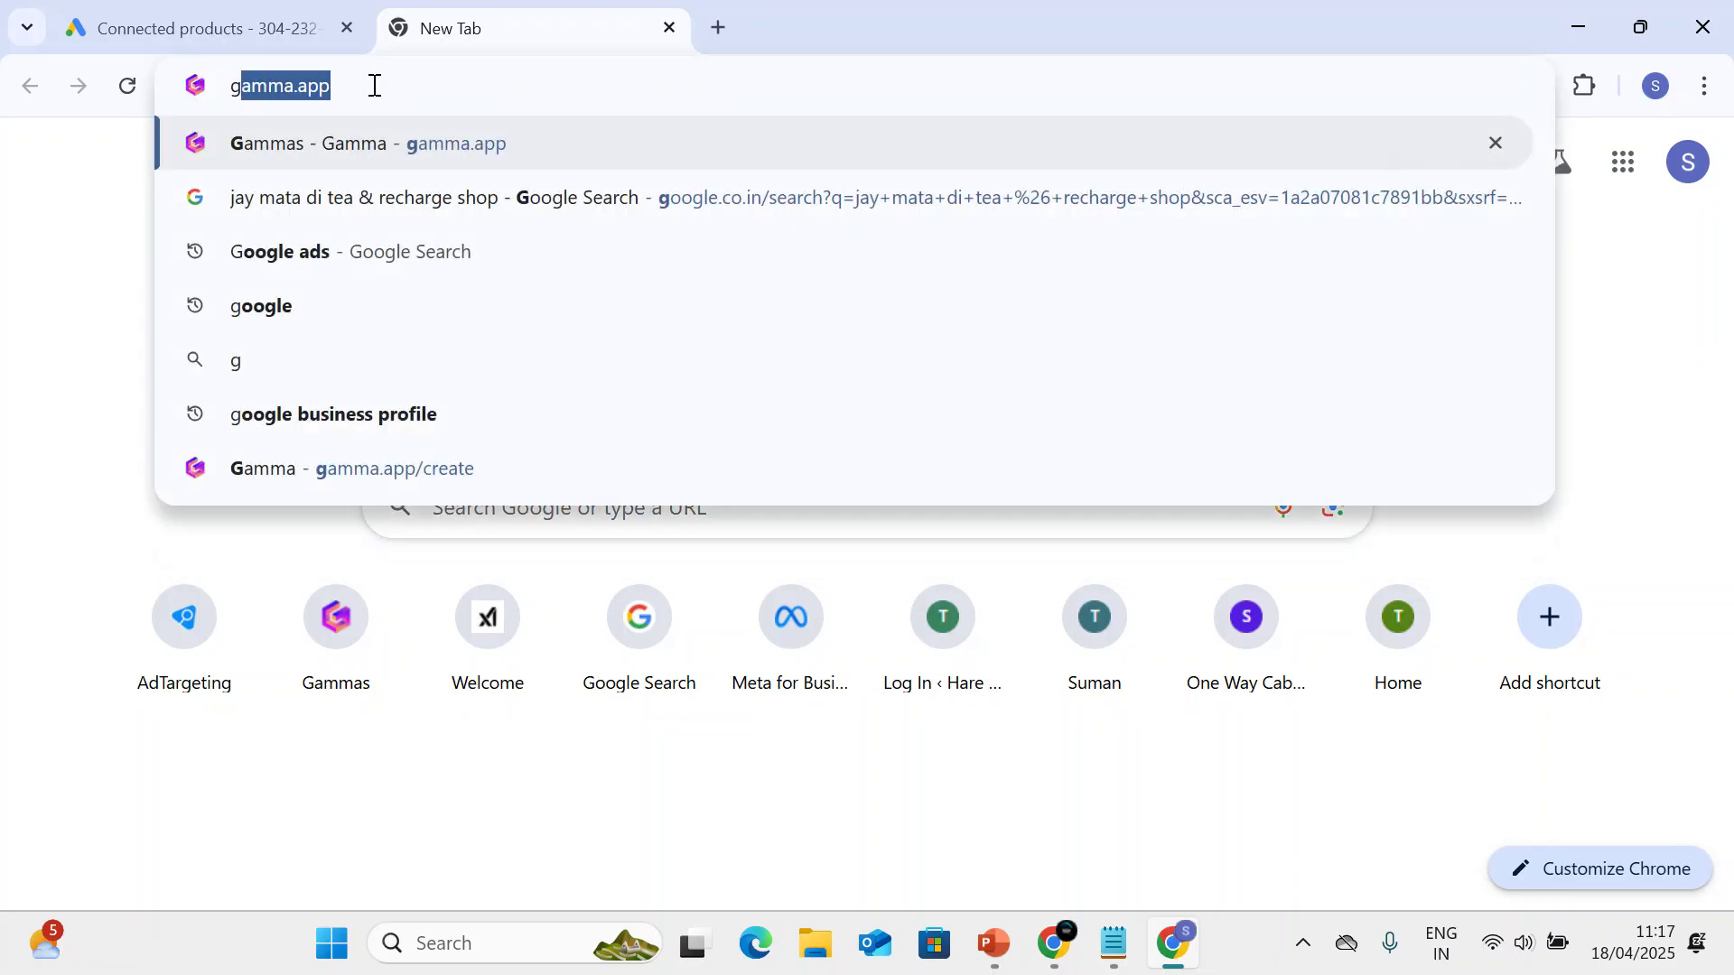
key("Return")
Search the web for "google" in the second browser tab.
left_click(373, 85)
type("g")
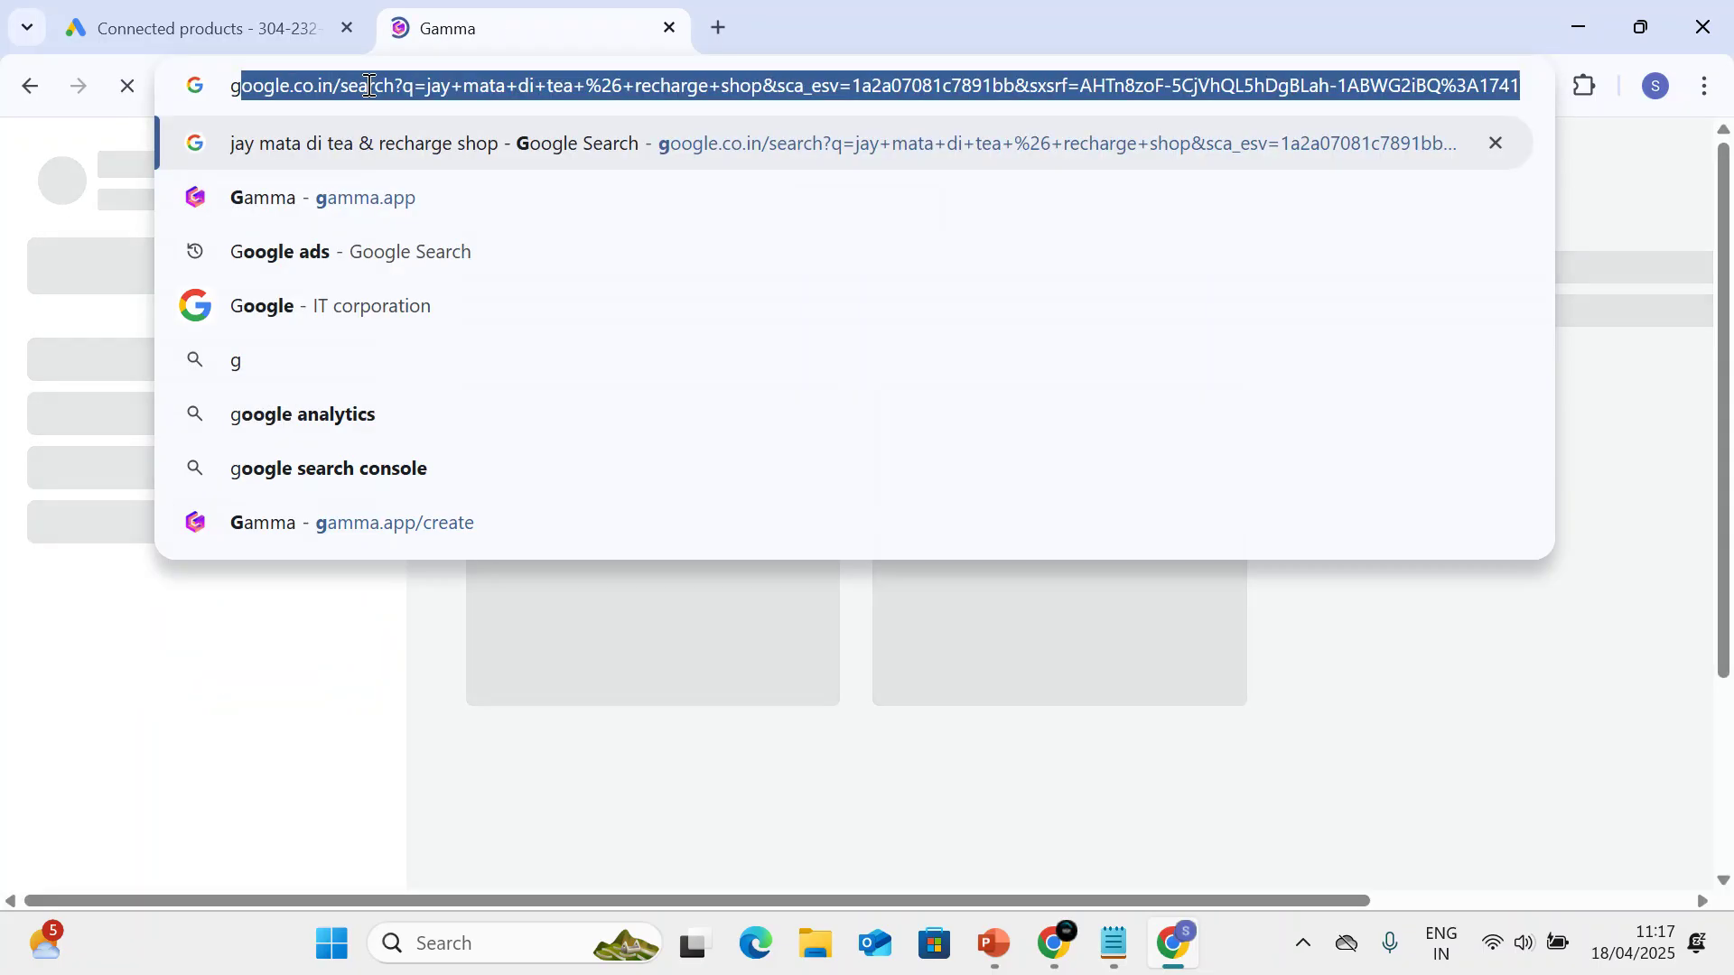
key("Down")
key("Down")
key("Down")
key("Return")
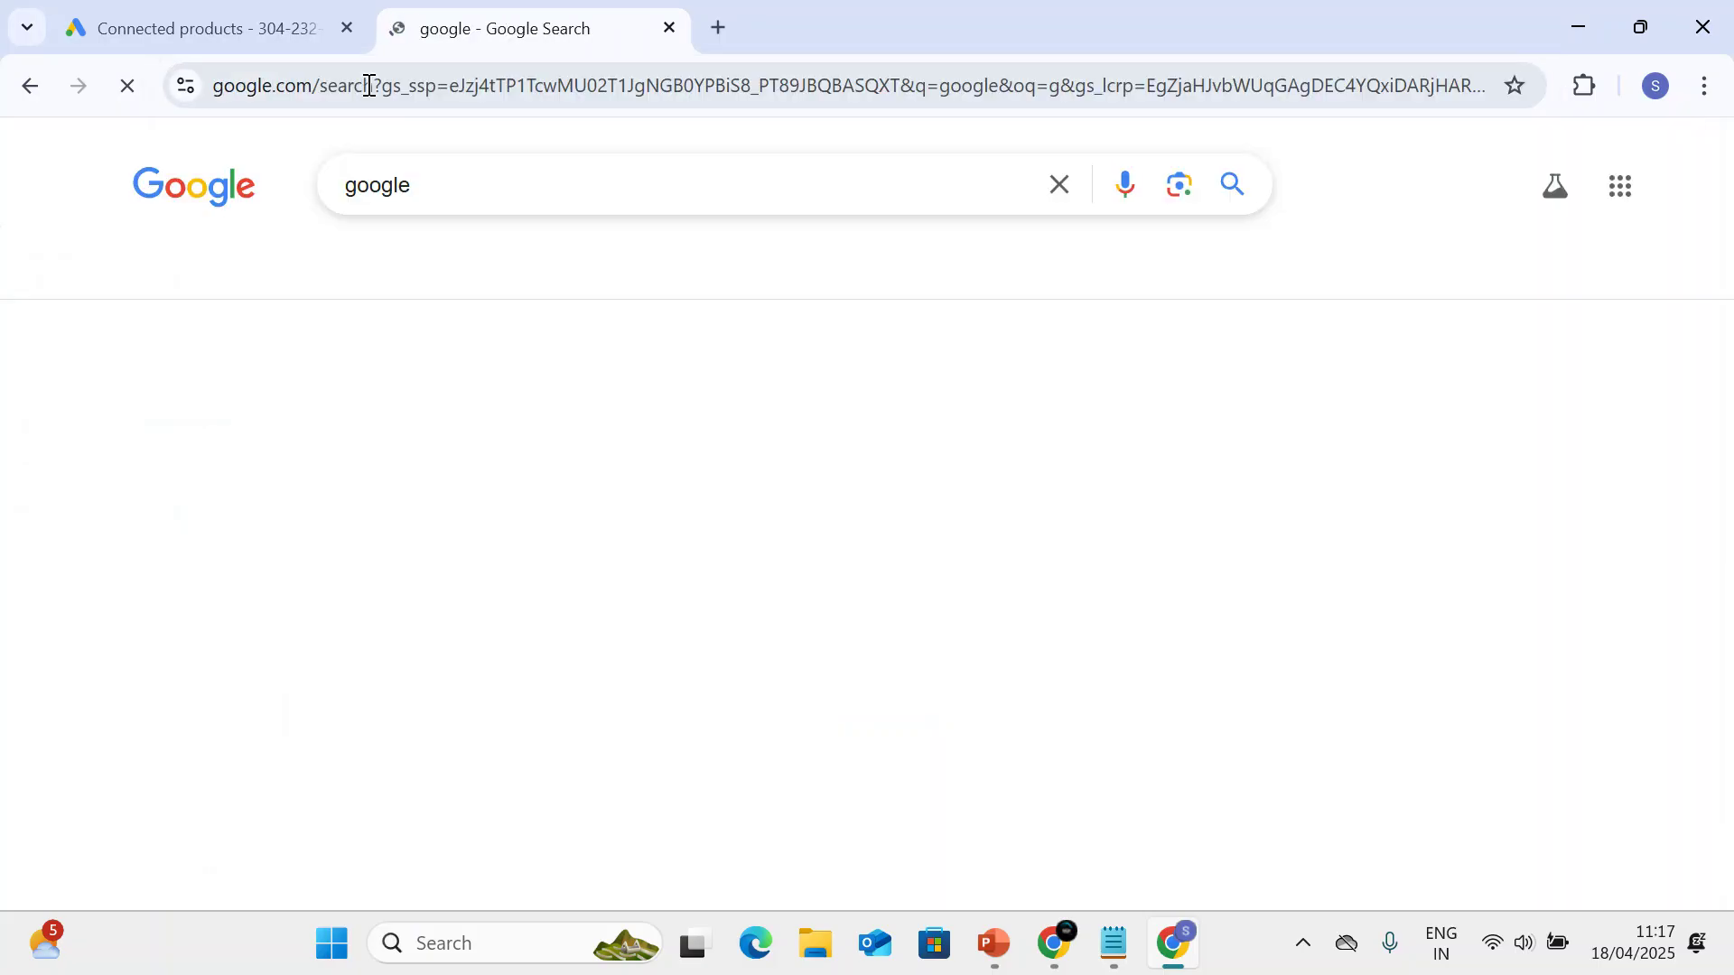
left_click_drag(420, 189, 58, 166)
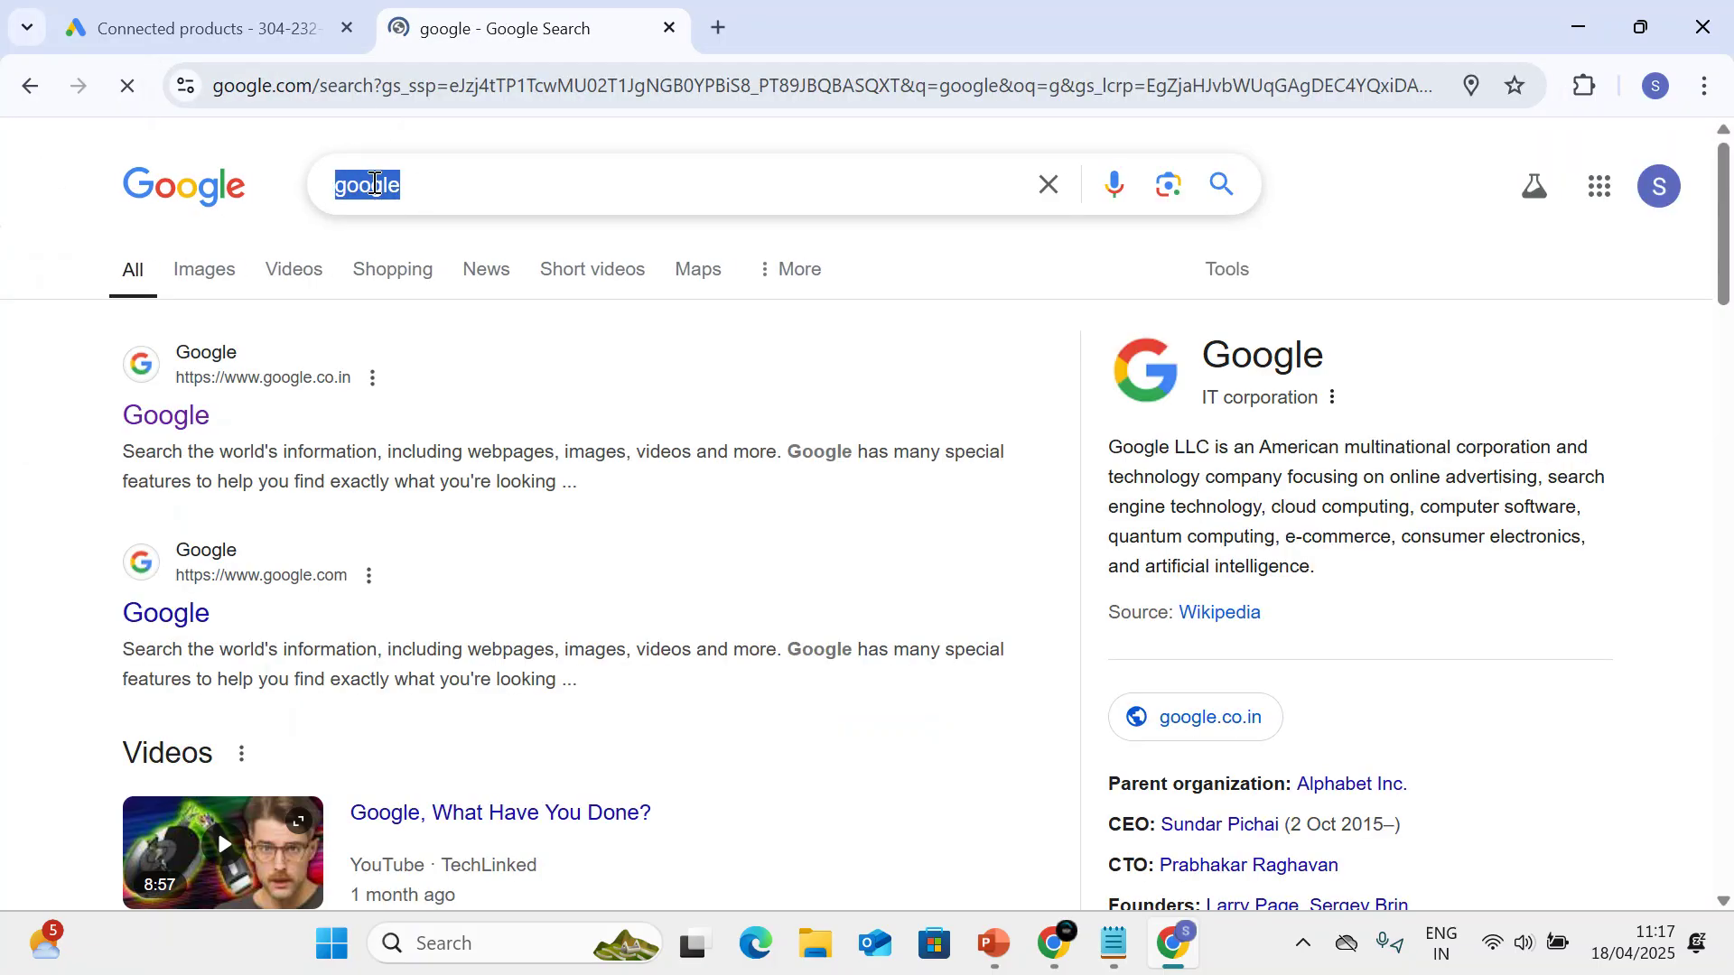
type("any")
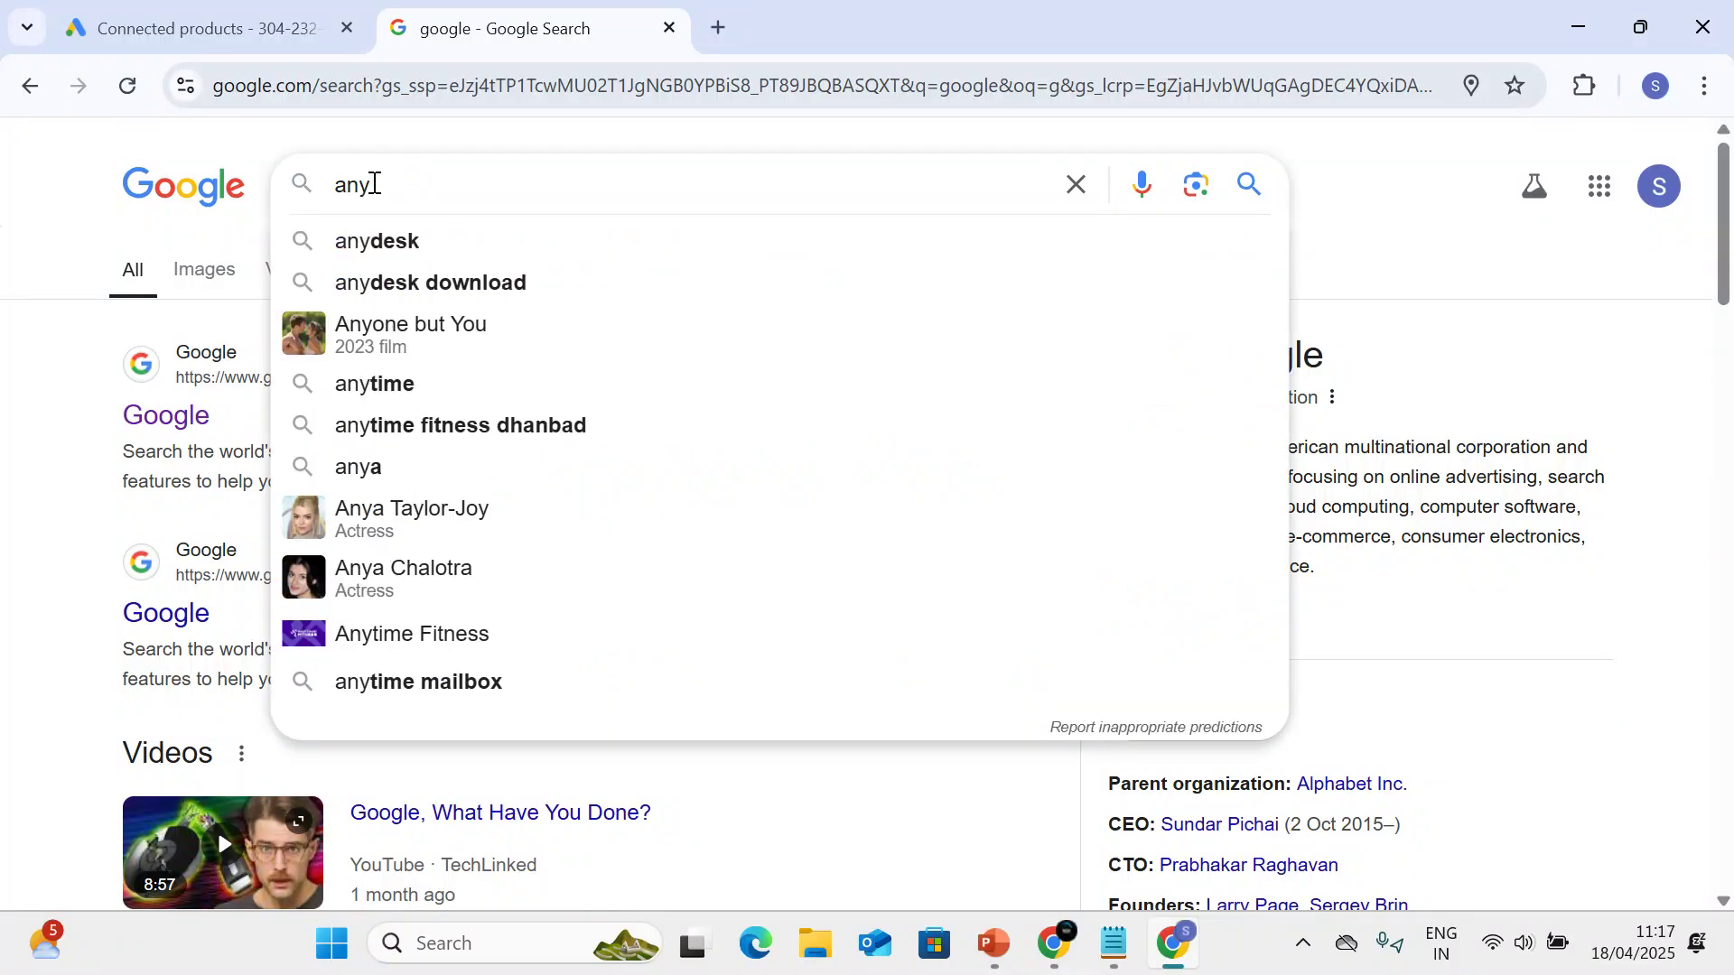
key("BackSpace")
key("BackSpace")
key("BackSpace")
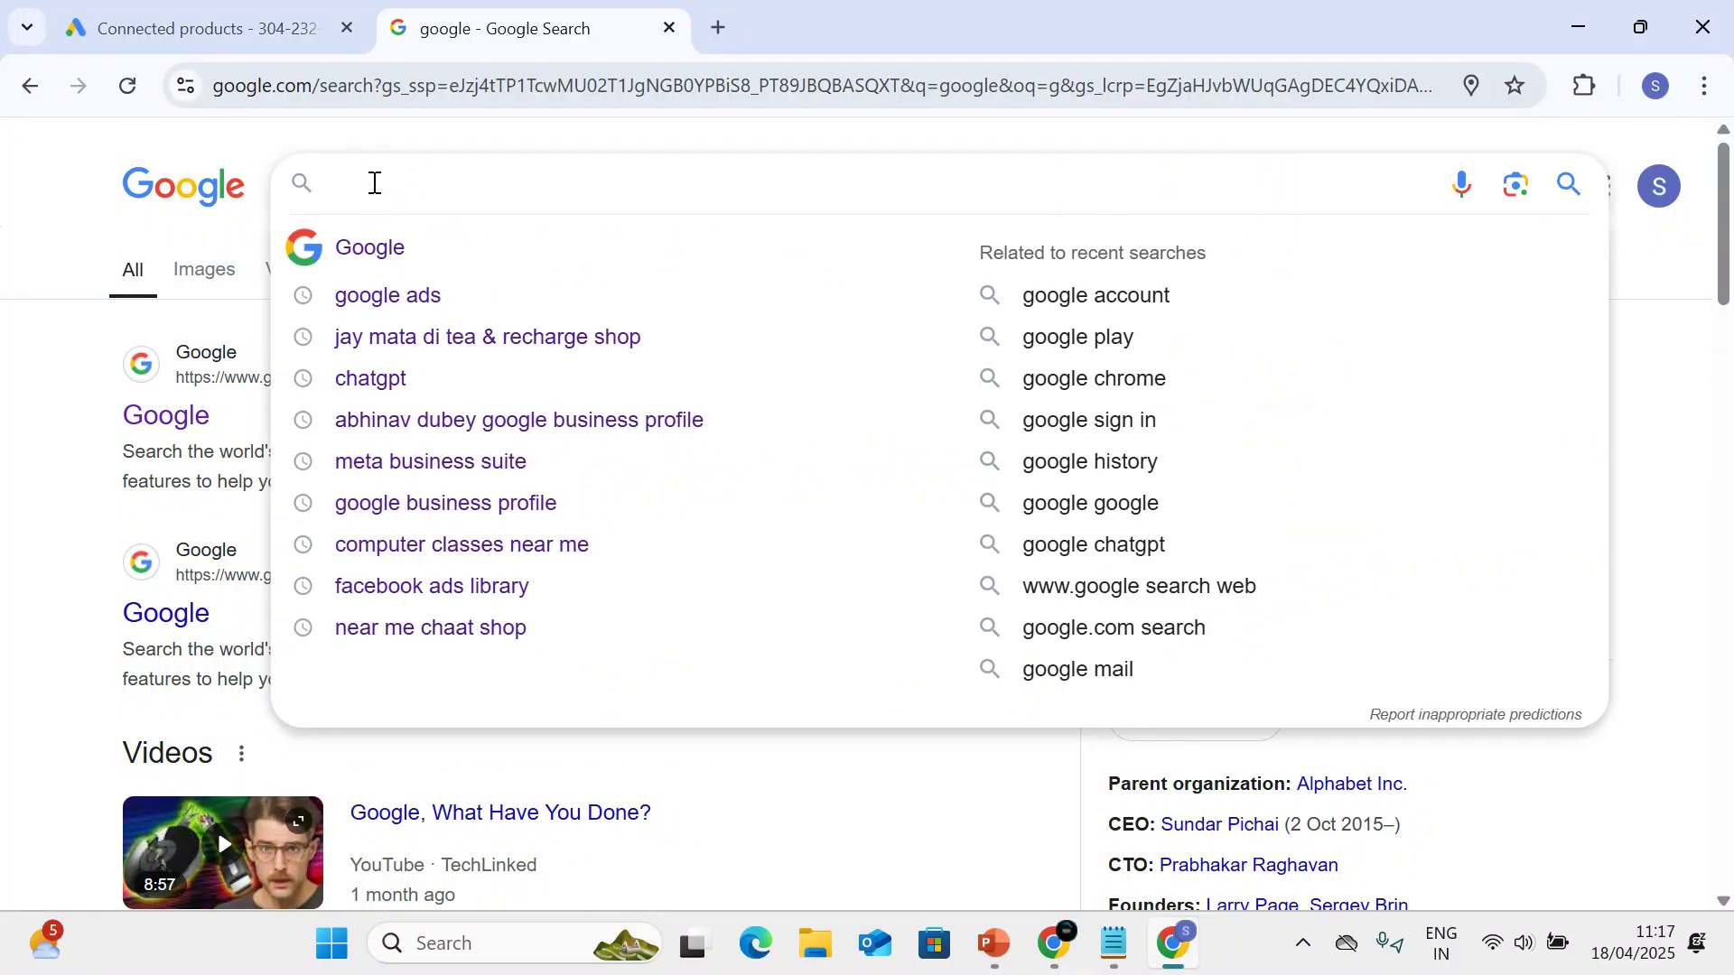
Run a voice search for Analytics, copy that word from the query and use it to open analytics.google.com.
left_click(1468, 192)
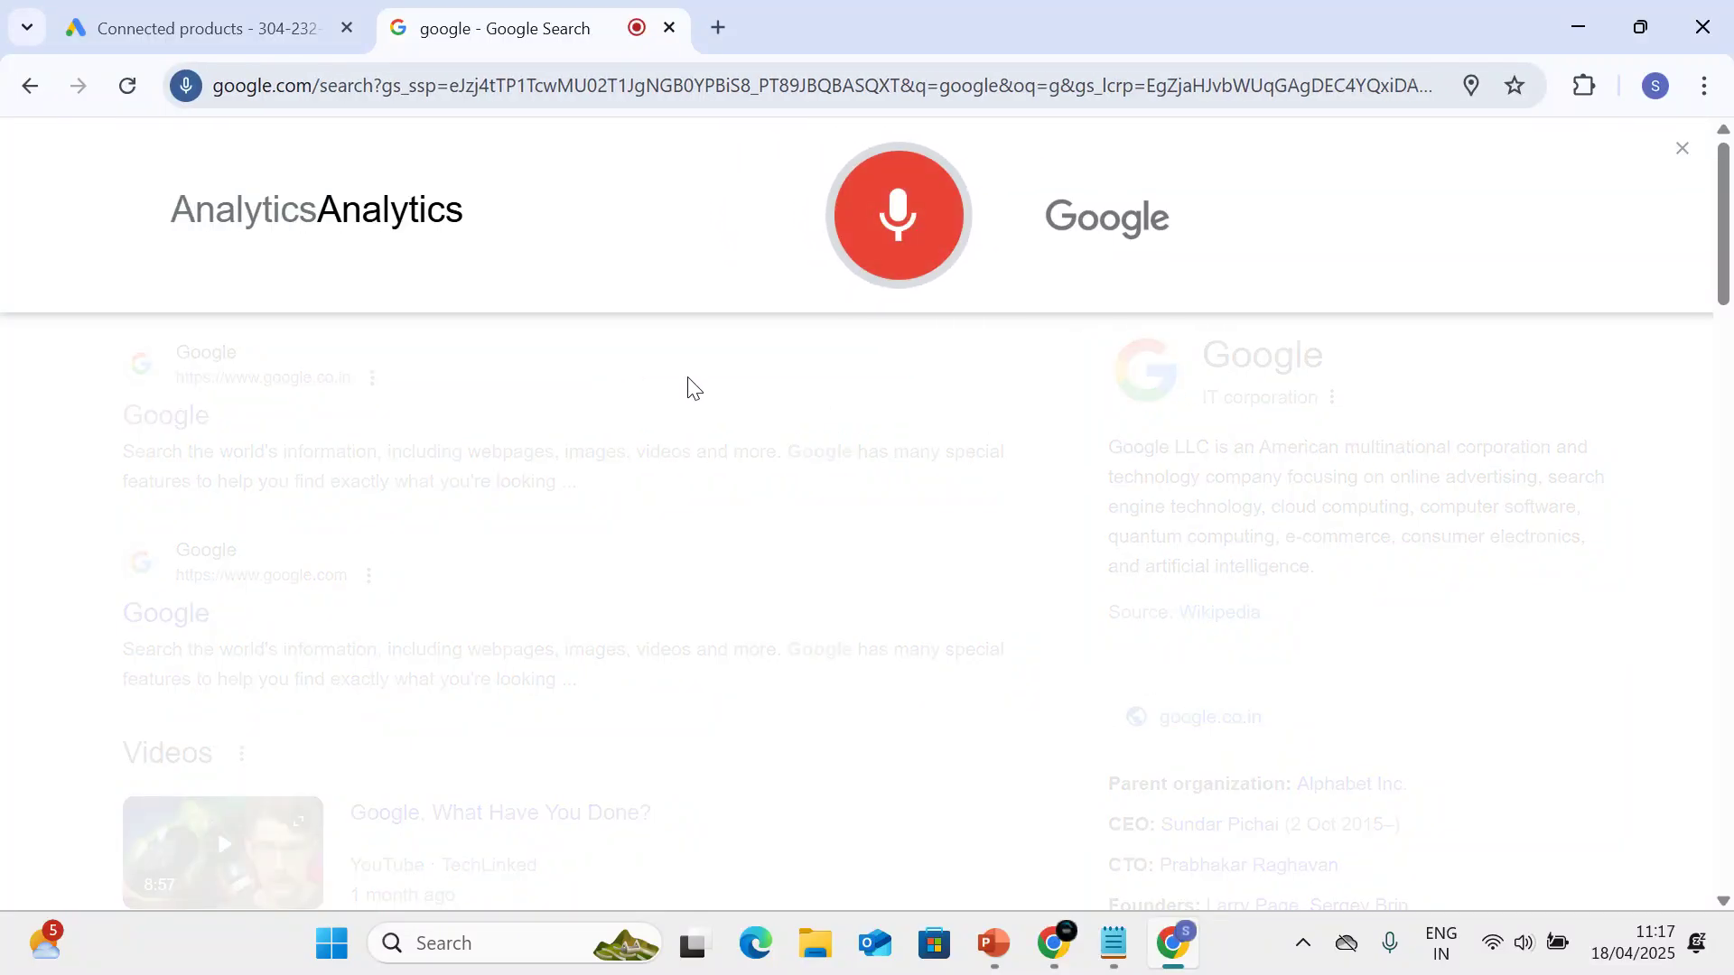
left_click_drag(533, 182, 421, 168)
key("ctrl+c")
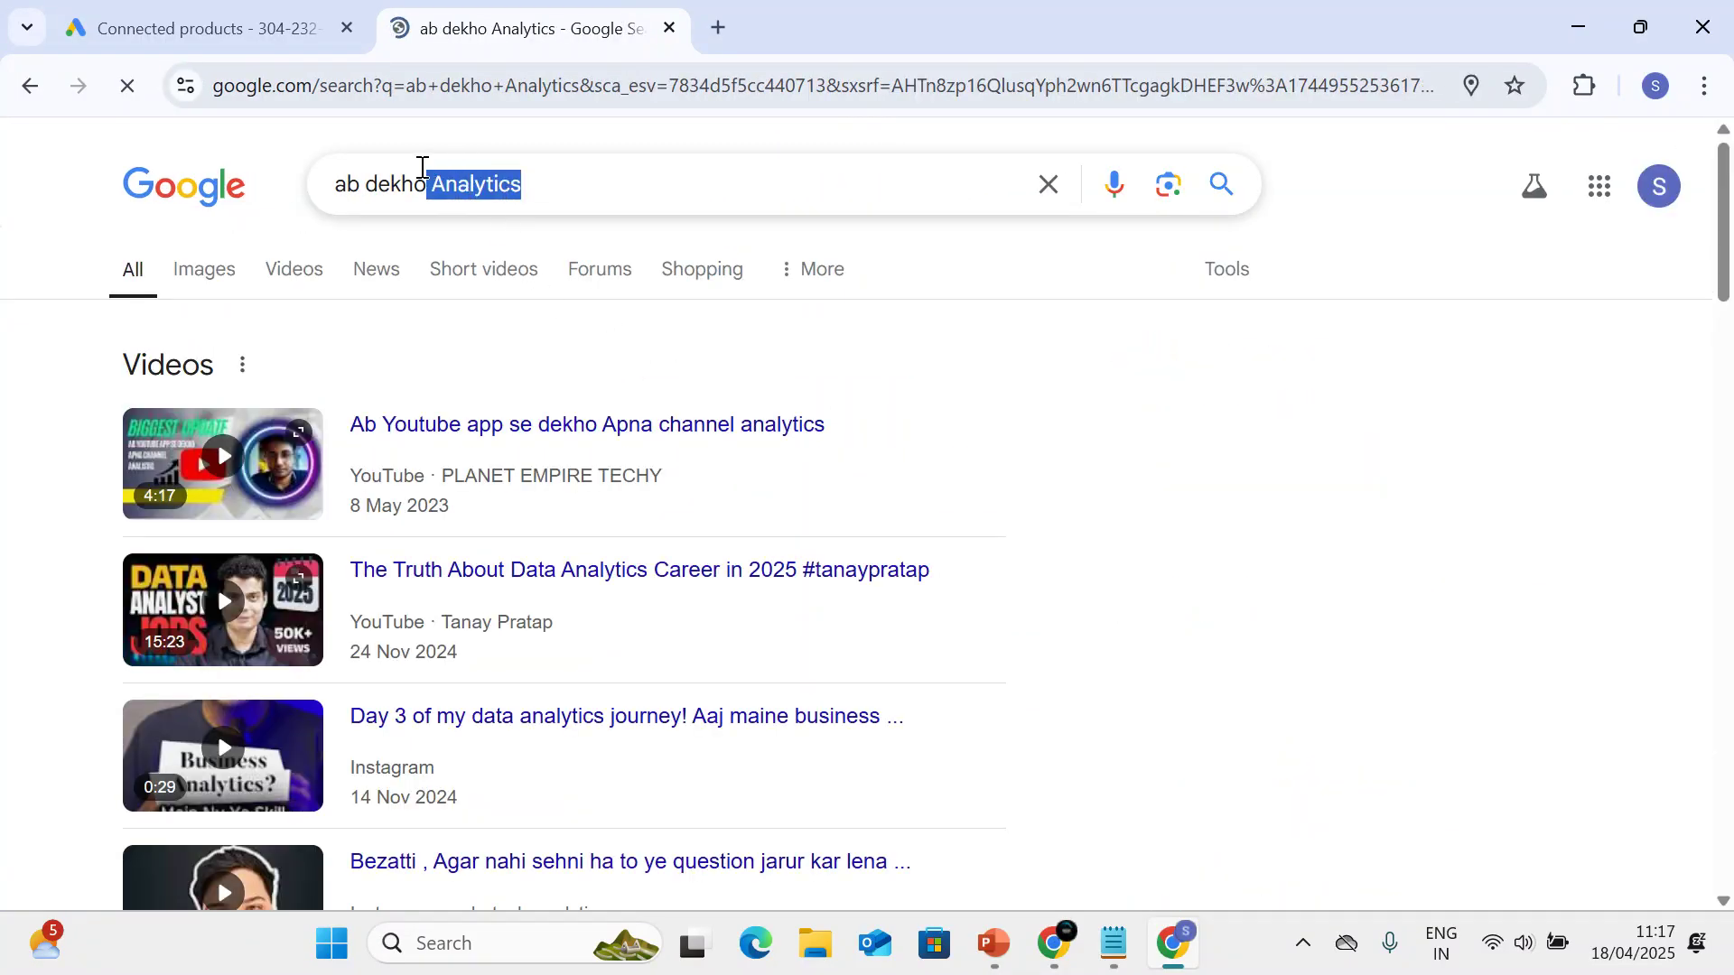
left_click(336, 79)
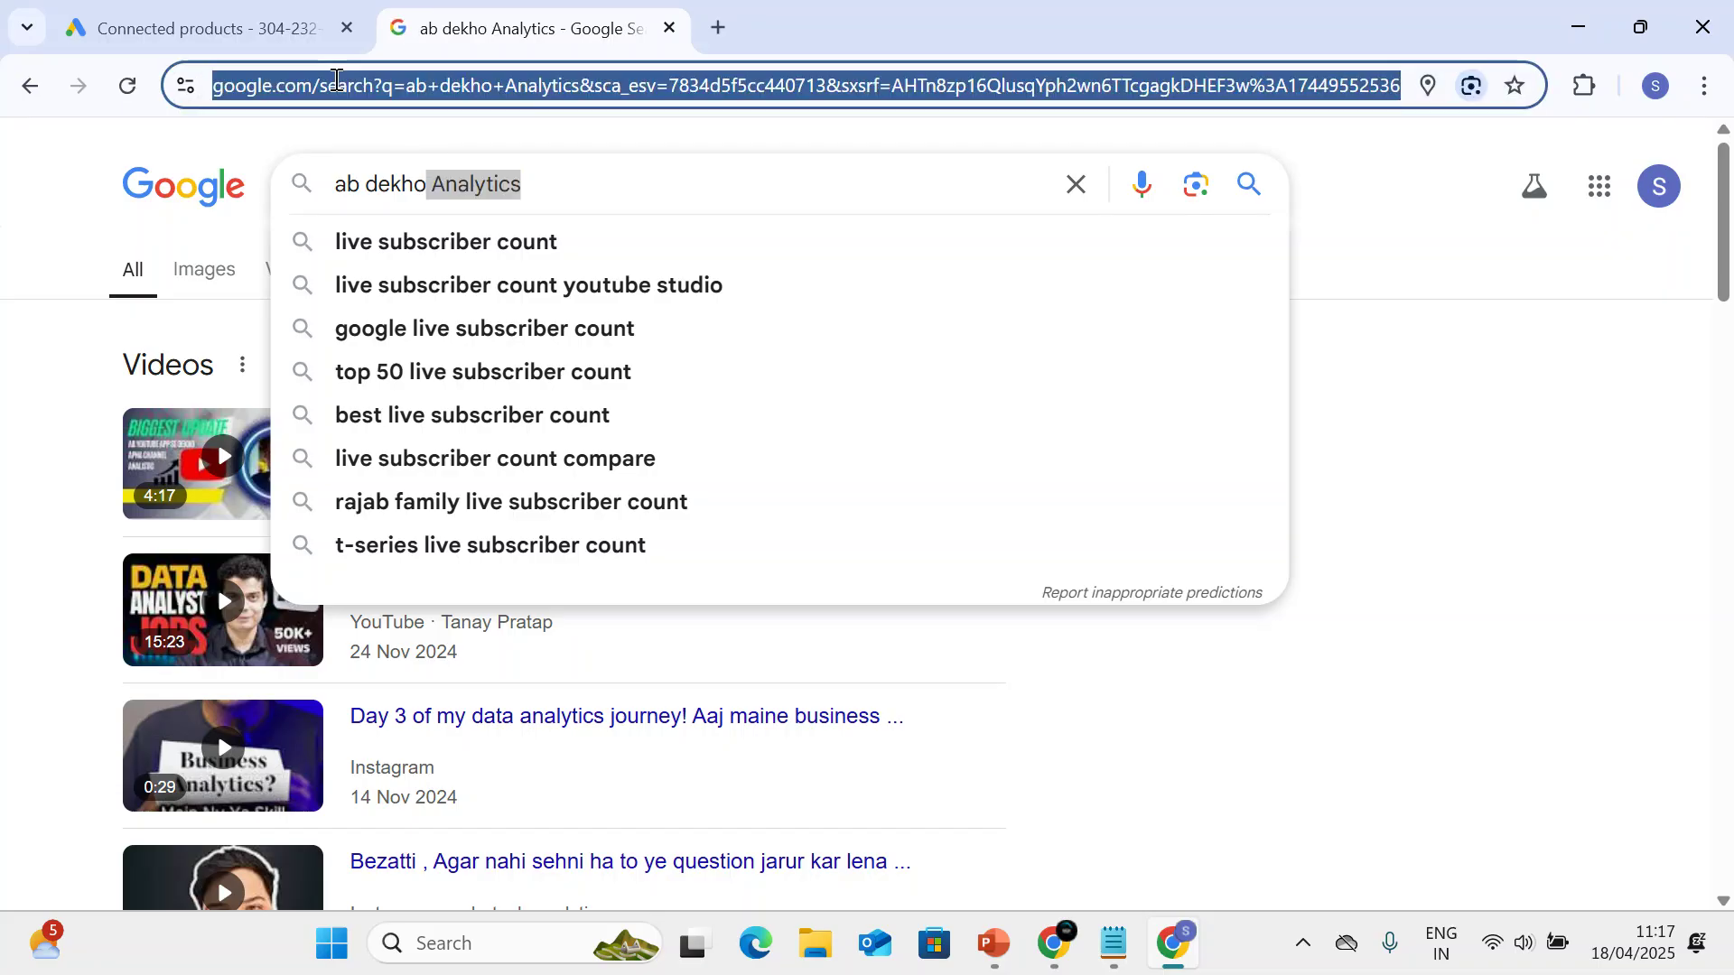
key("ctrl+v")
type(".goog")
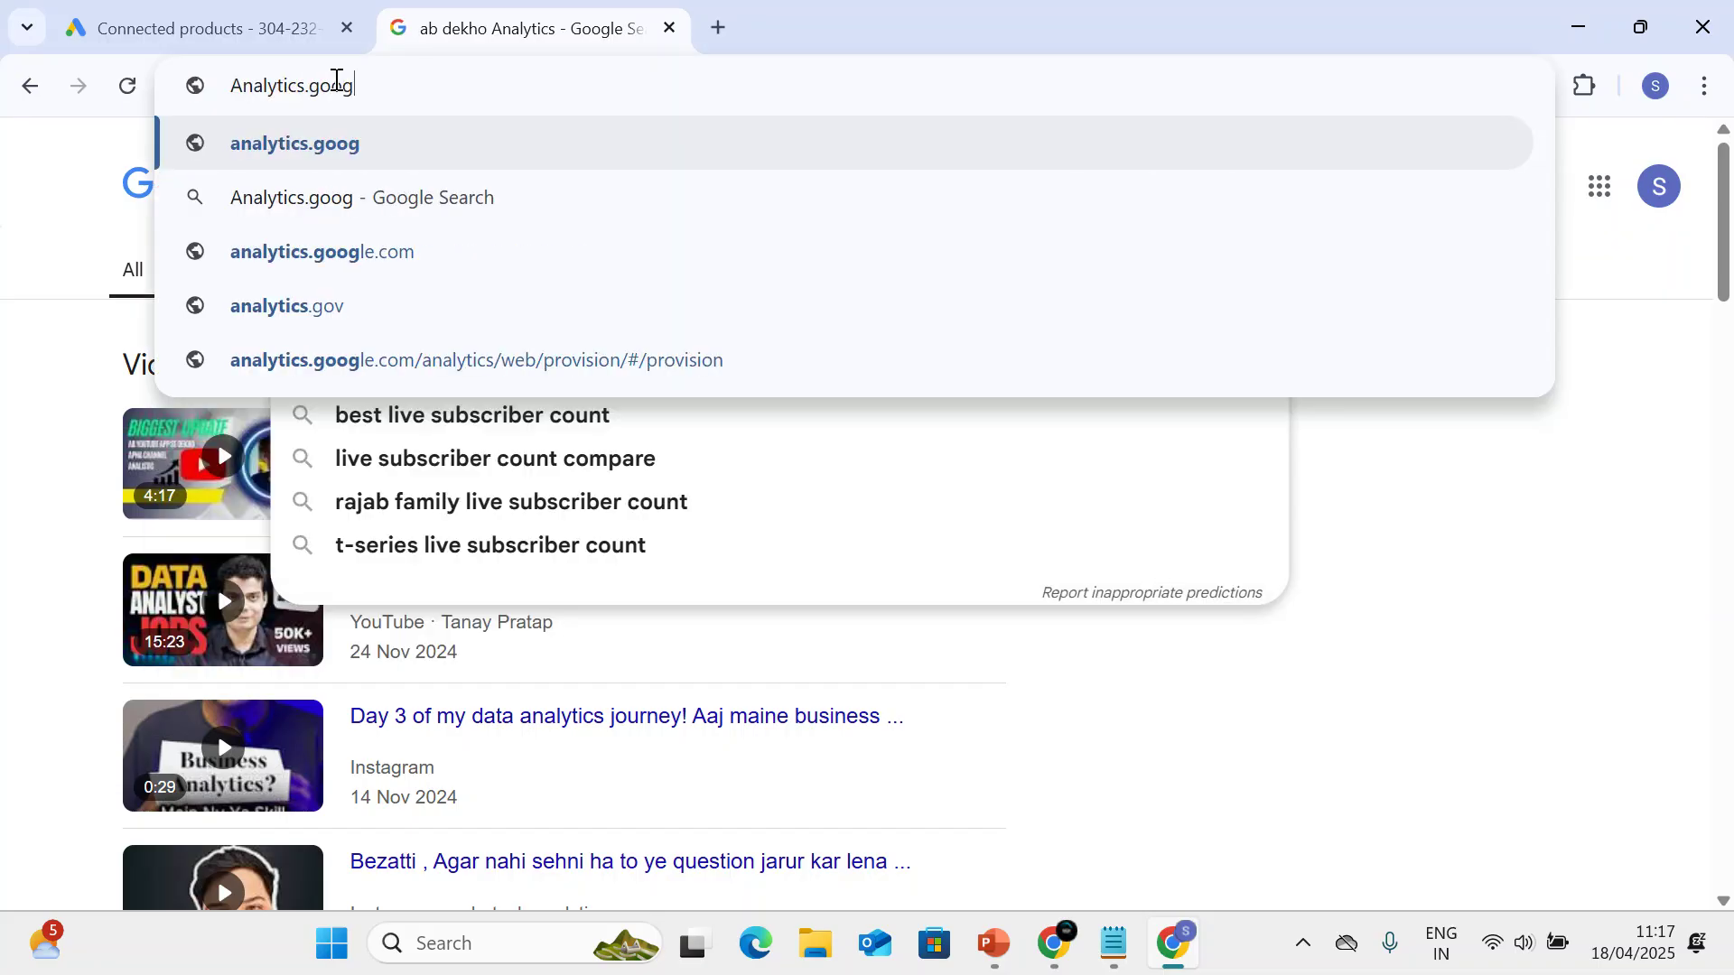
type("le.com")
key("Return")
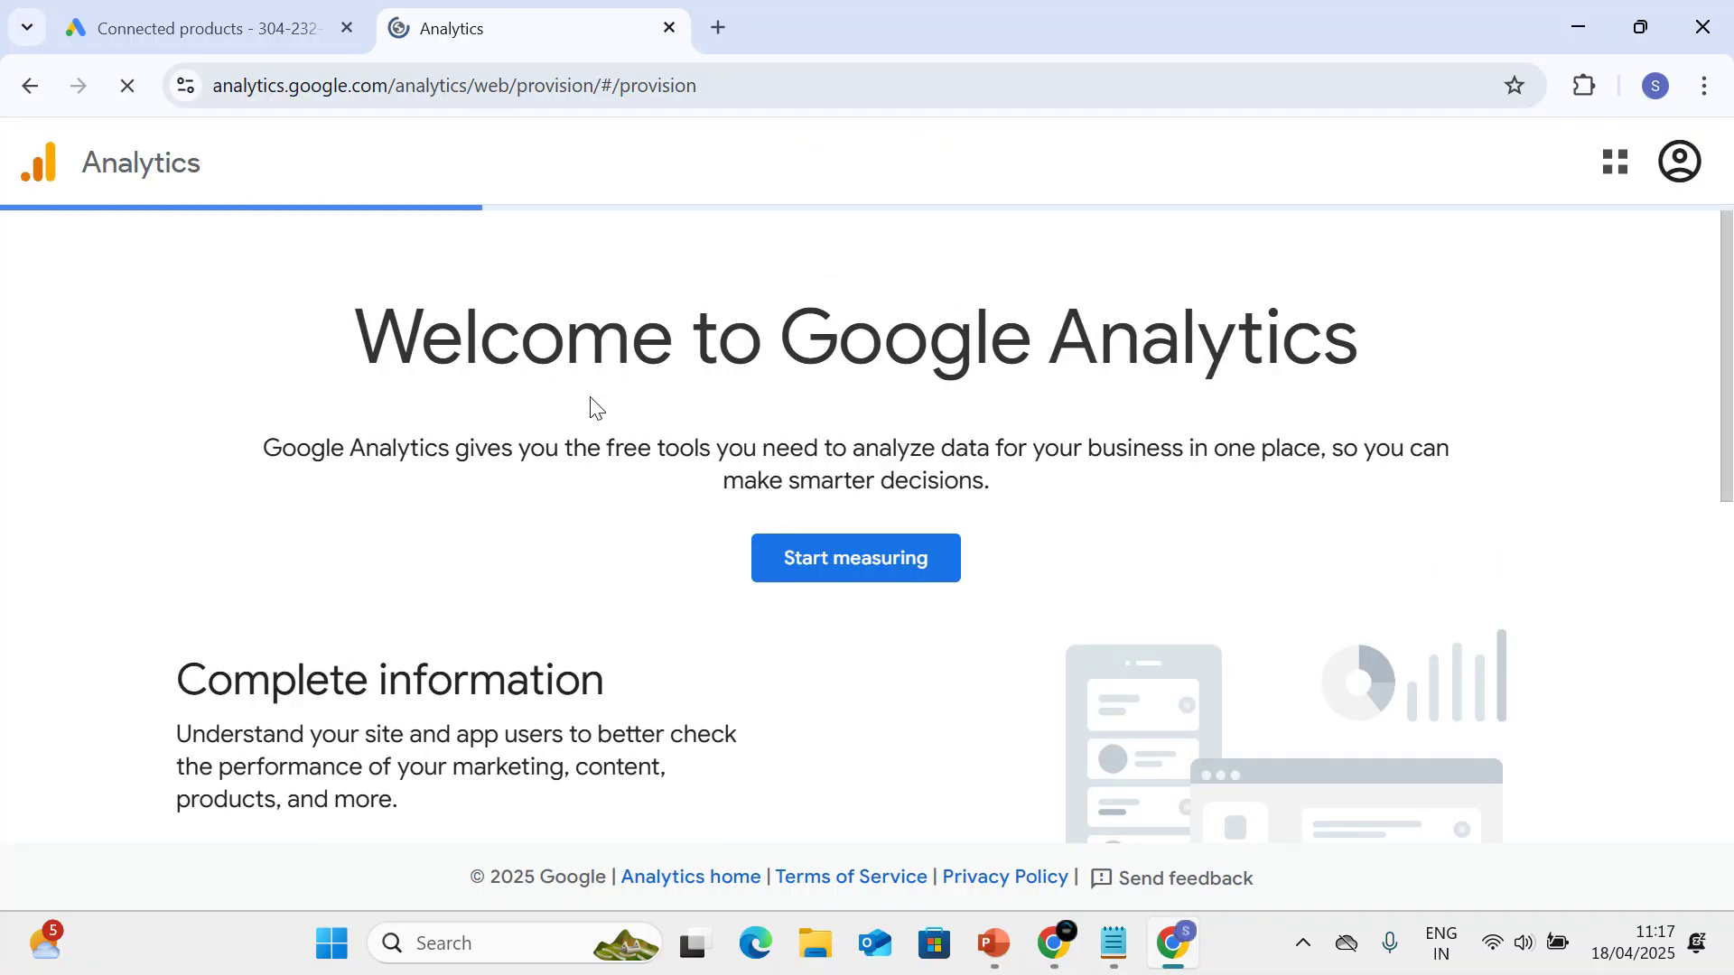
Start a new Analytics account named "ma tara" with Google products & services data sharing enabled, and continue to property creation.
left_click(801, 573)
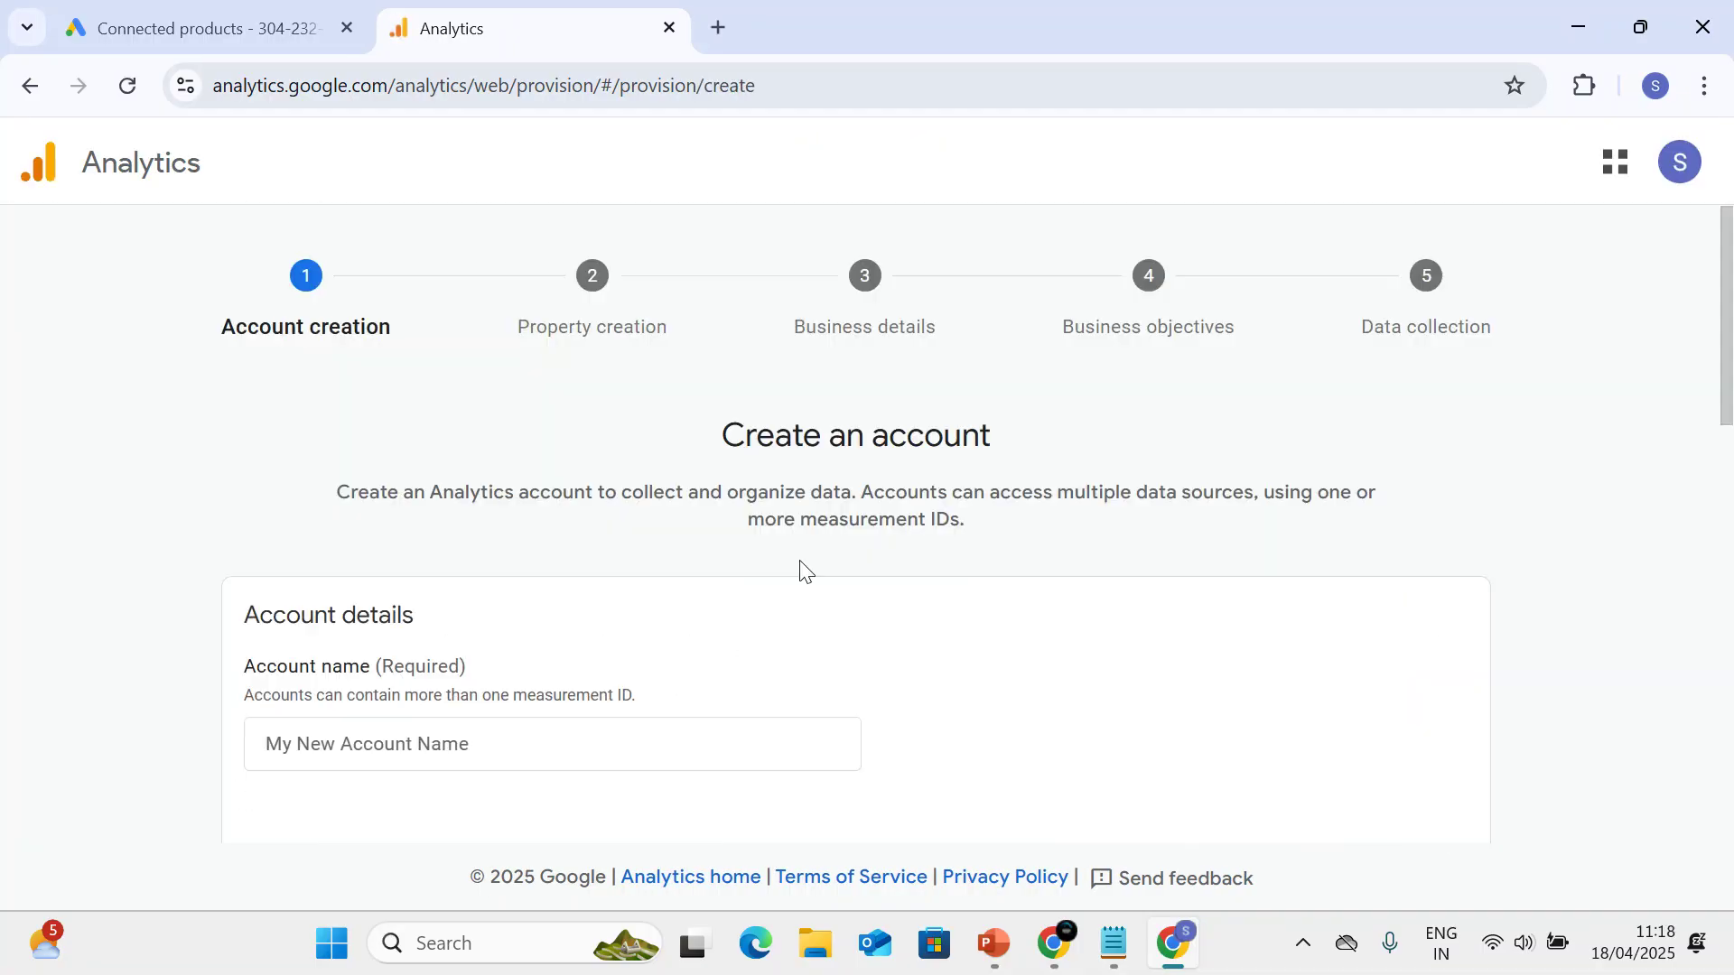
left_click(467, 736)
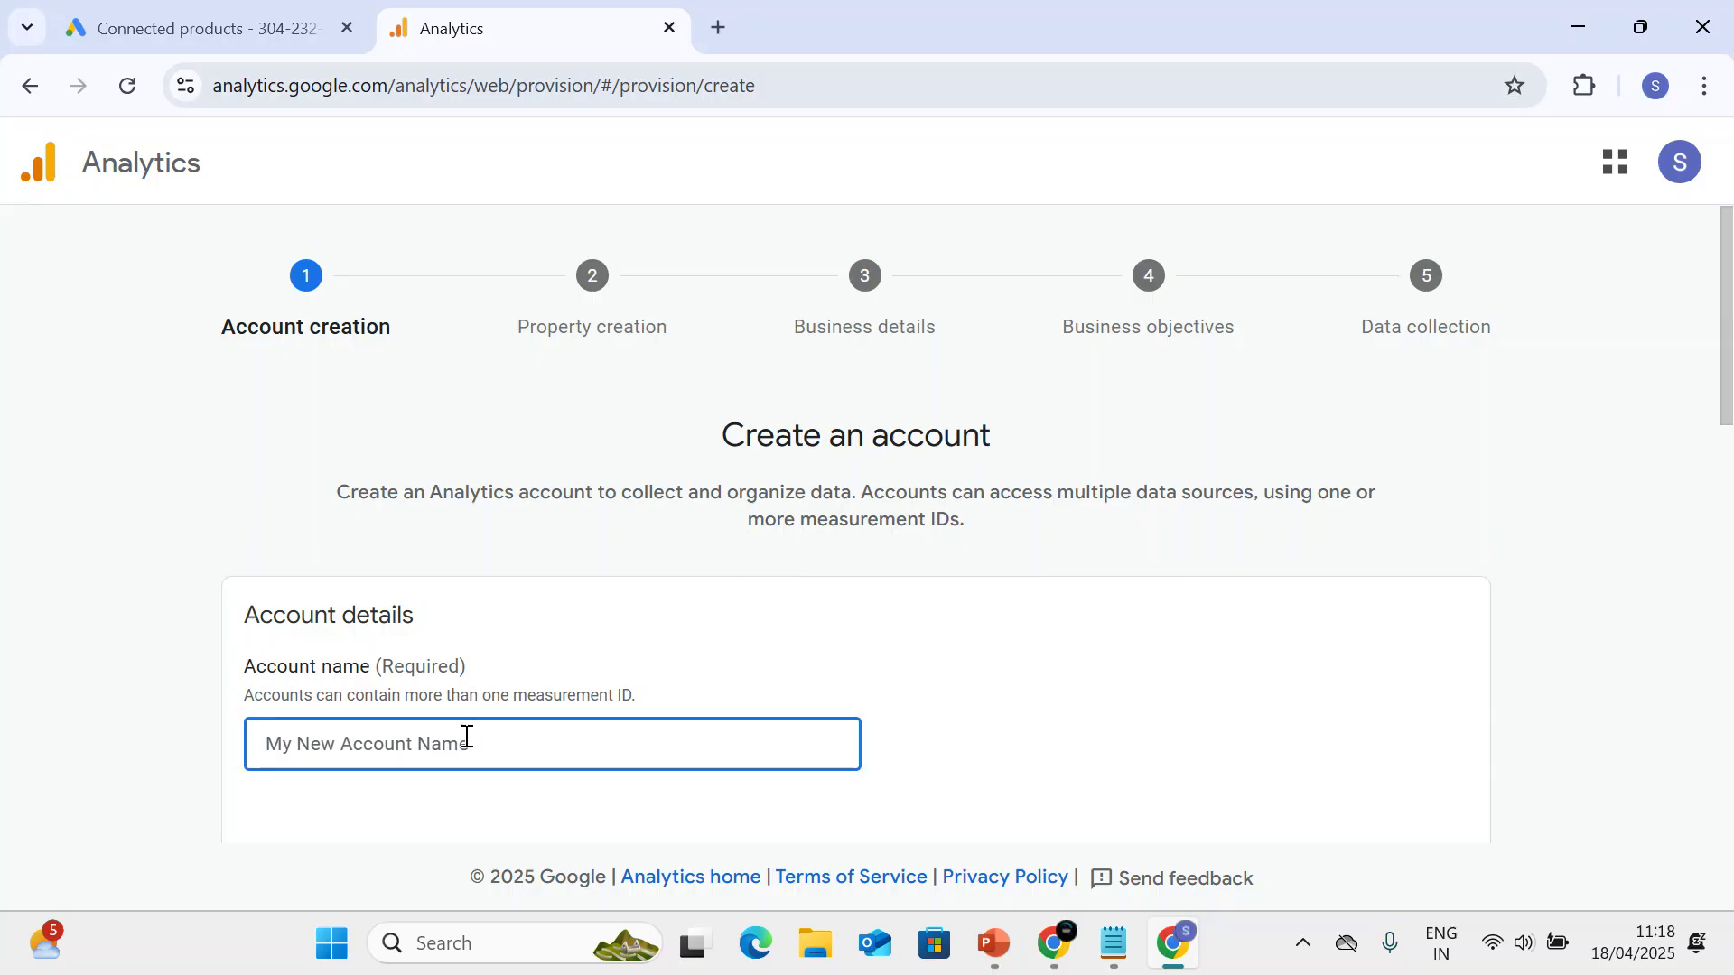
type("ma ")
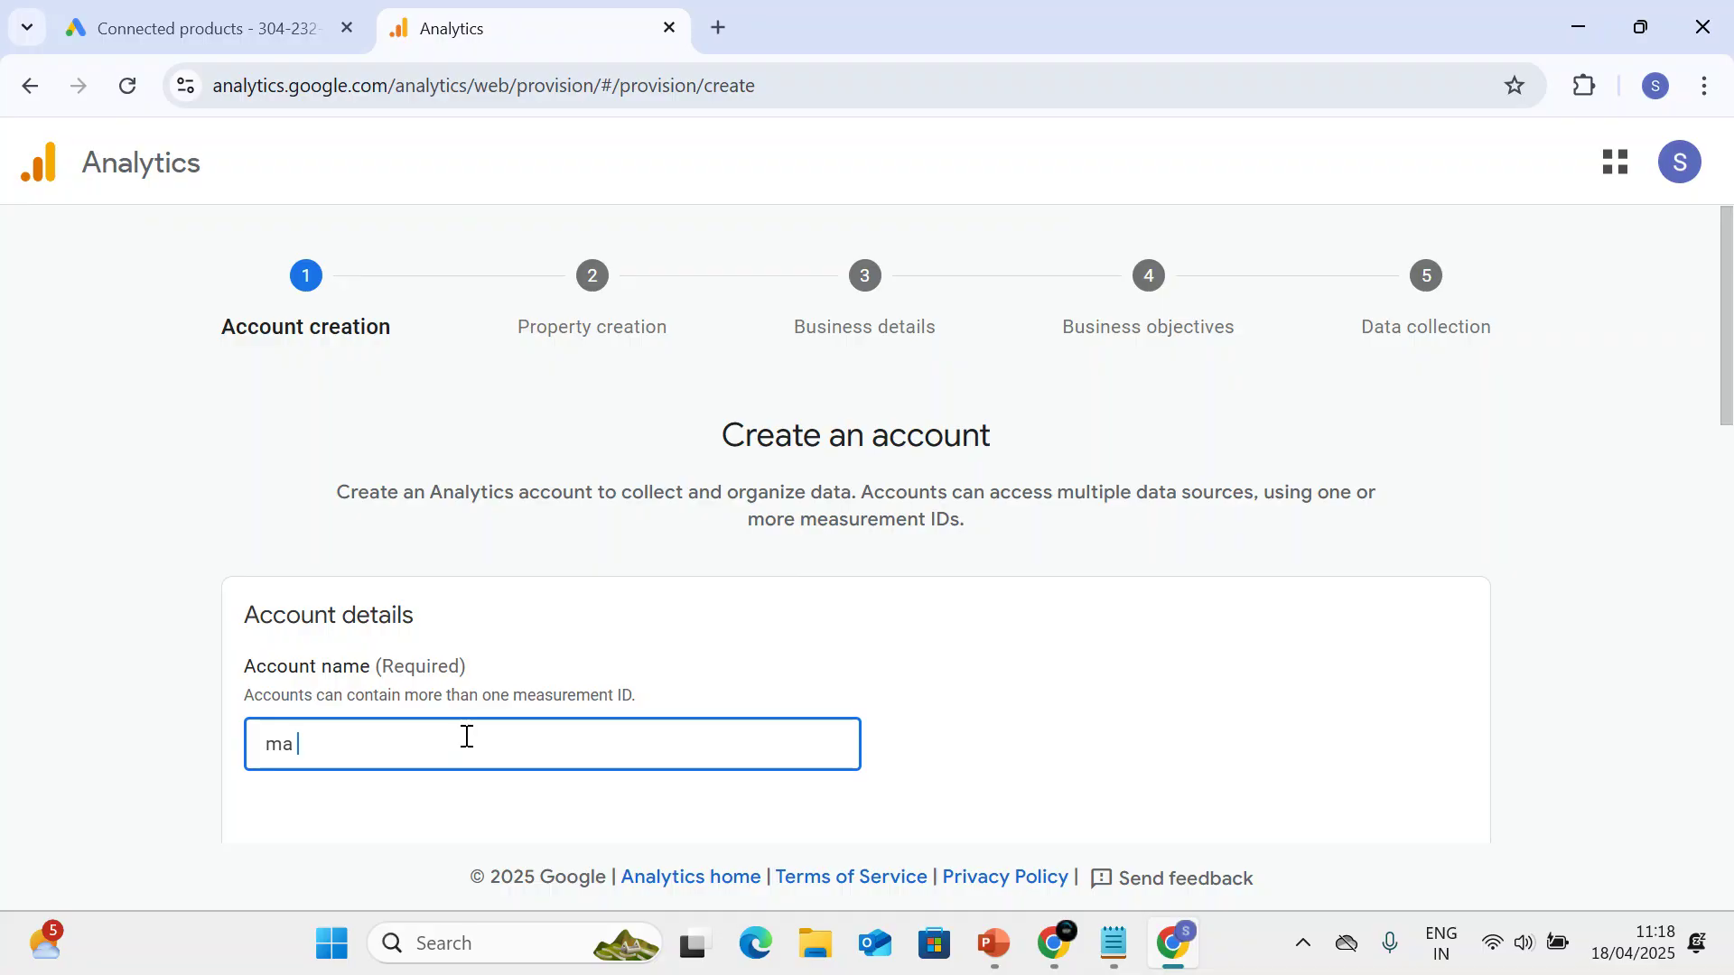
type("tara")
scroll(632, 768, "down", 6)
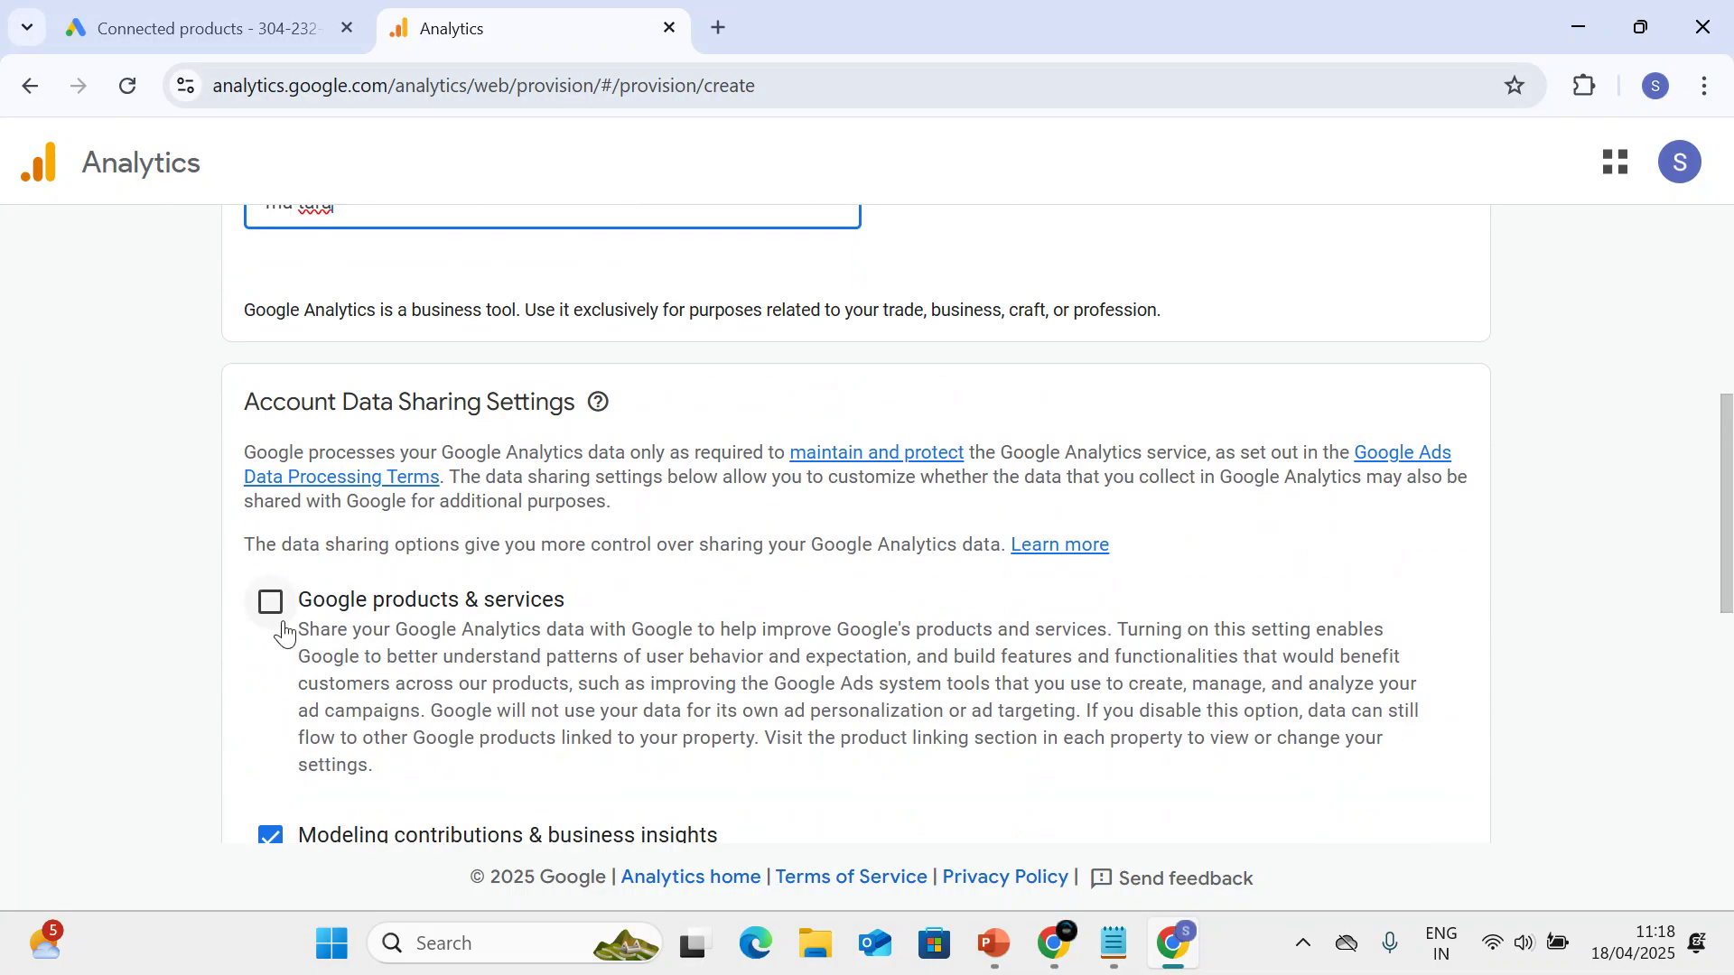
left_click(282, 627)
scroll(379, 708, "down", 7)
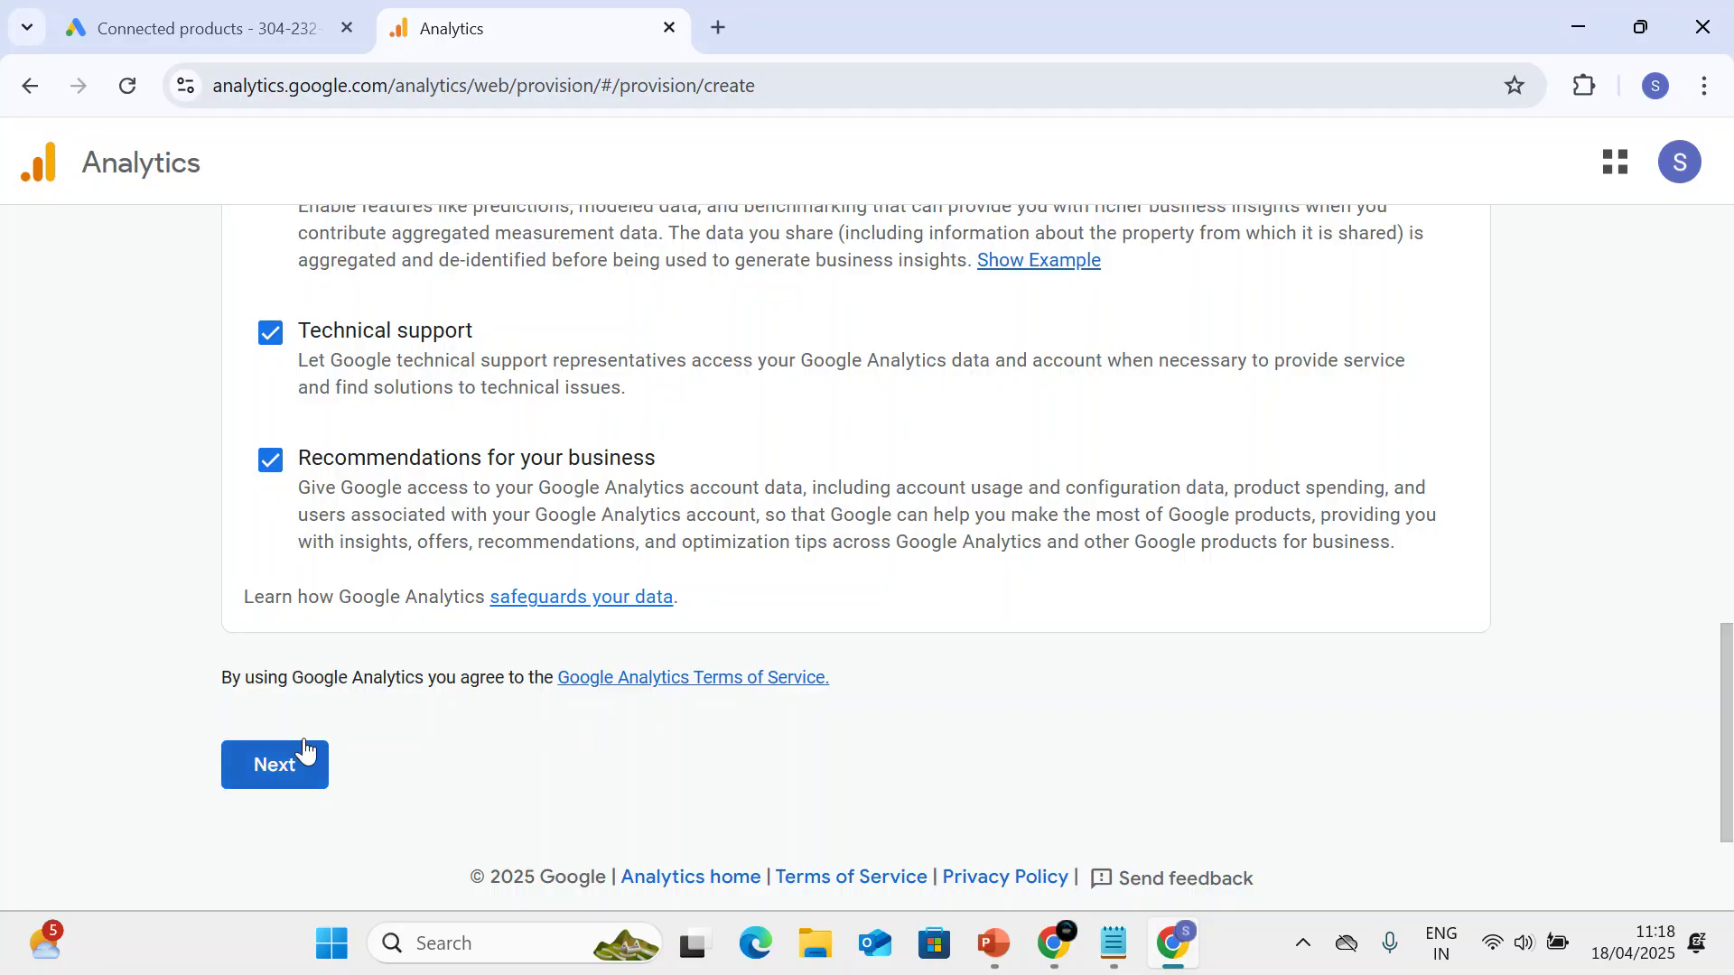
left_click(304, 763)
Name the property "Maa tara" and set its reporting time zone country to India.
left_click(654, 730)
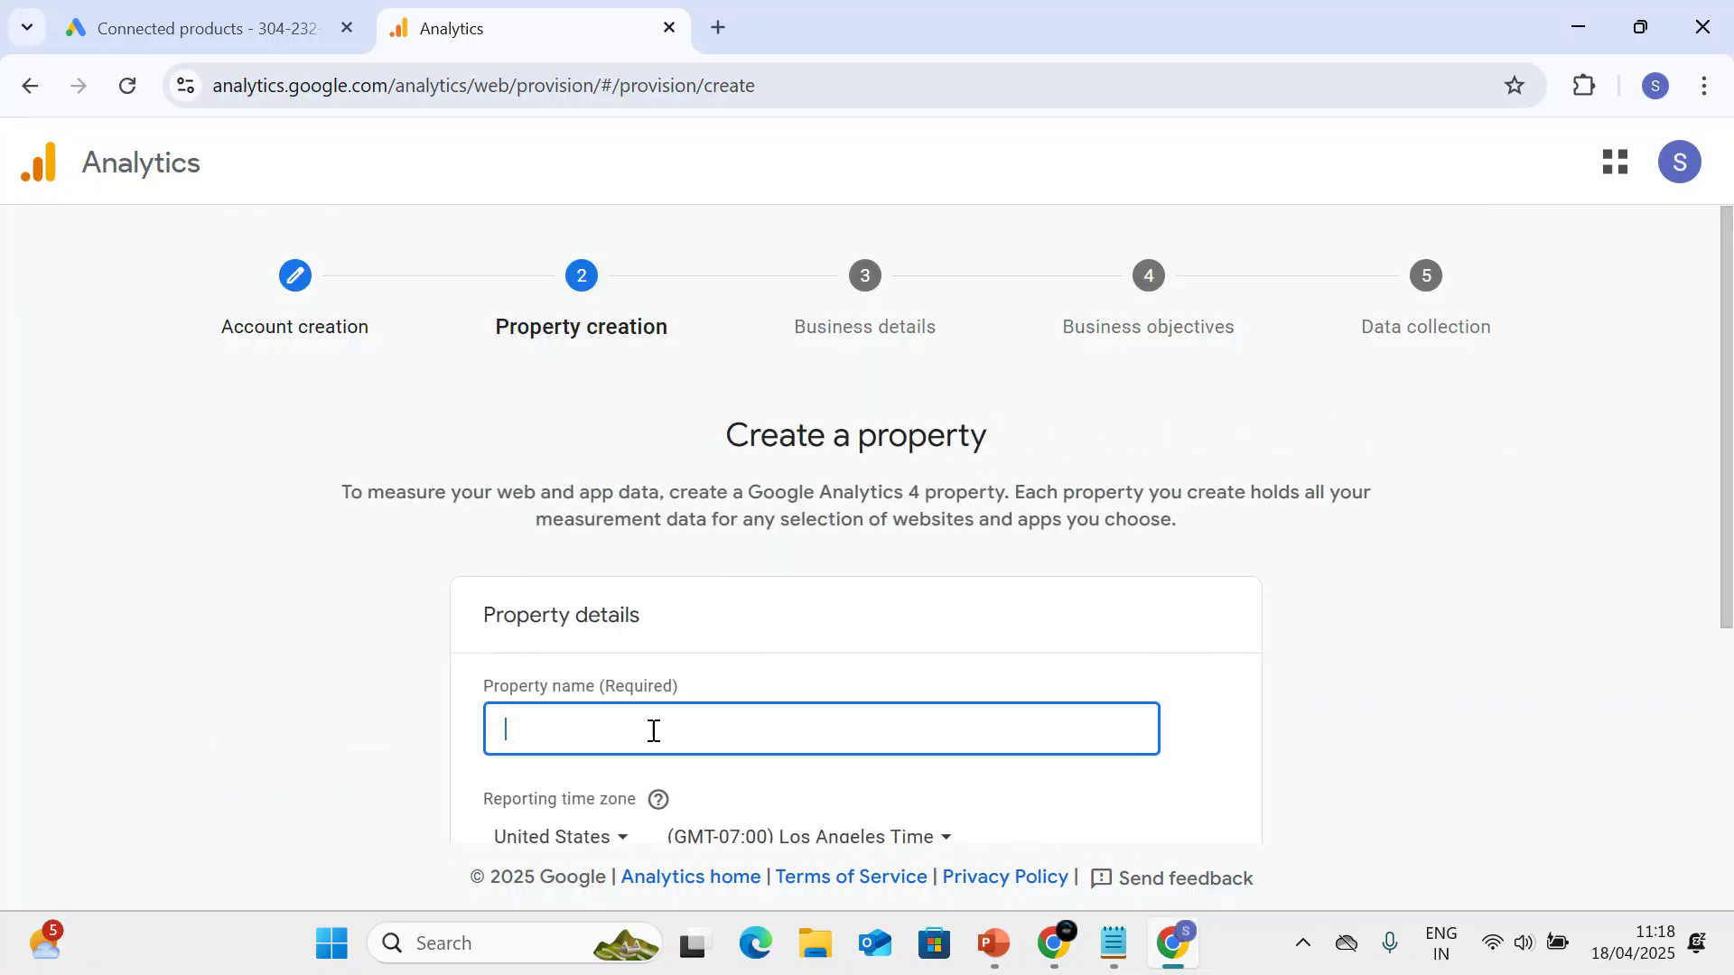
type("Maa tara")
scroll(879, 755, "down", 3)
left_click(578, 569)
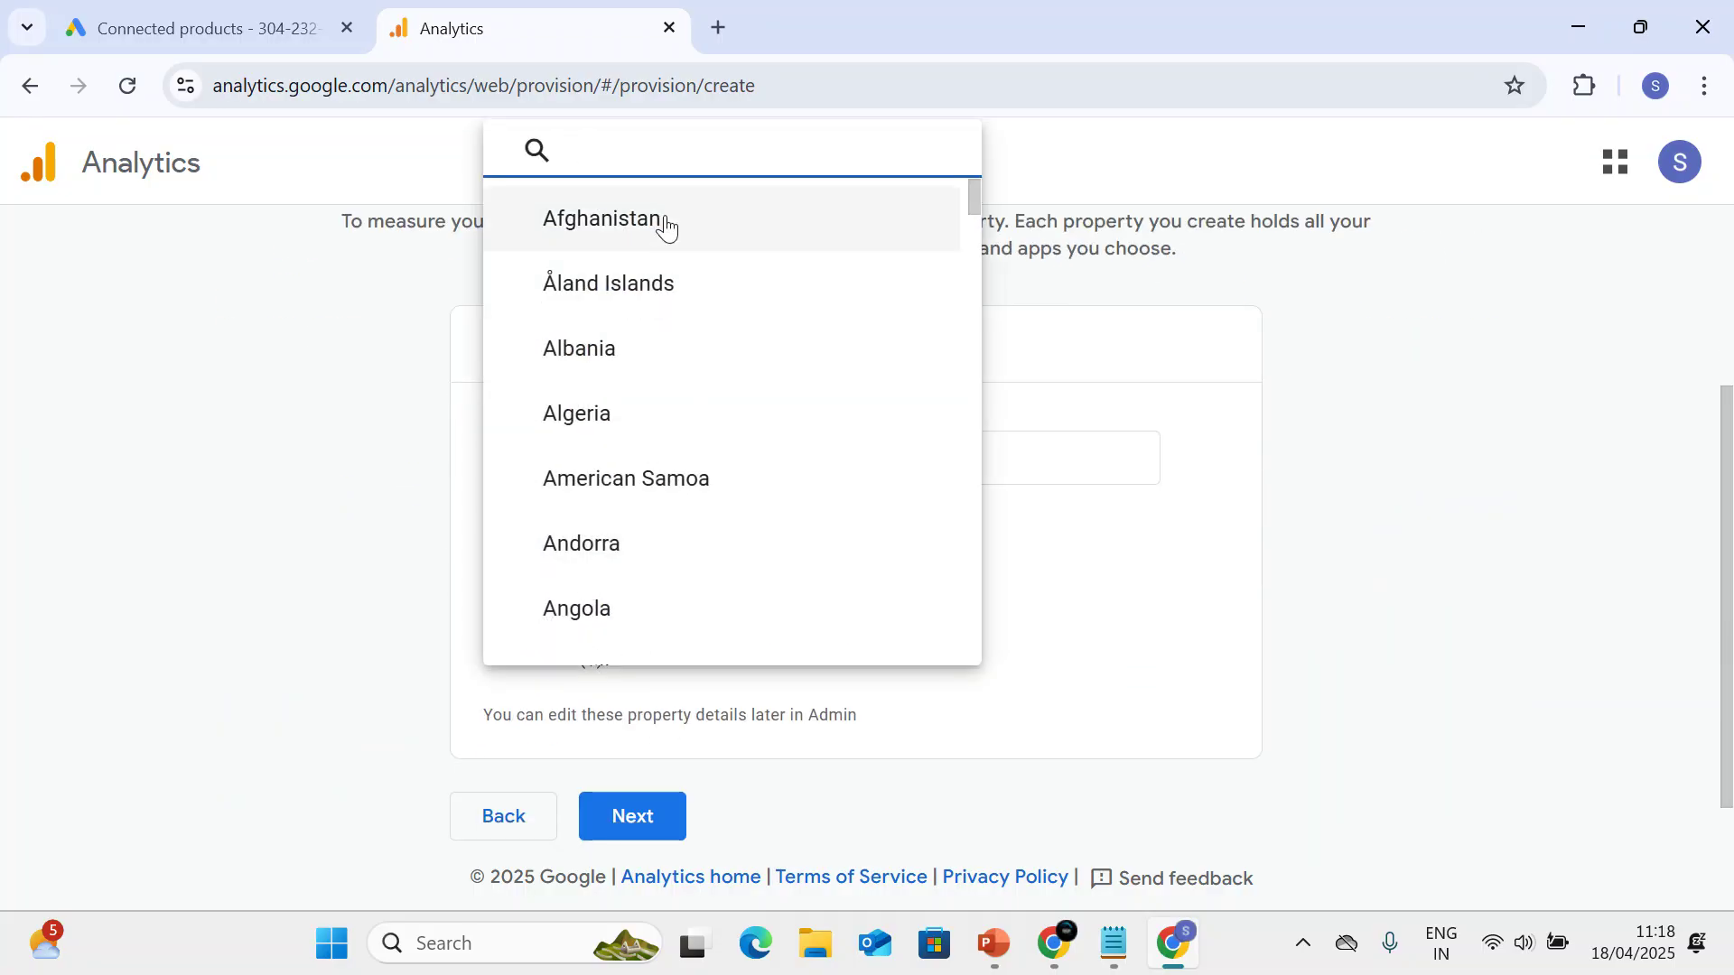
type("india")
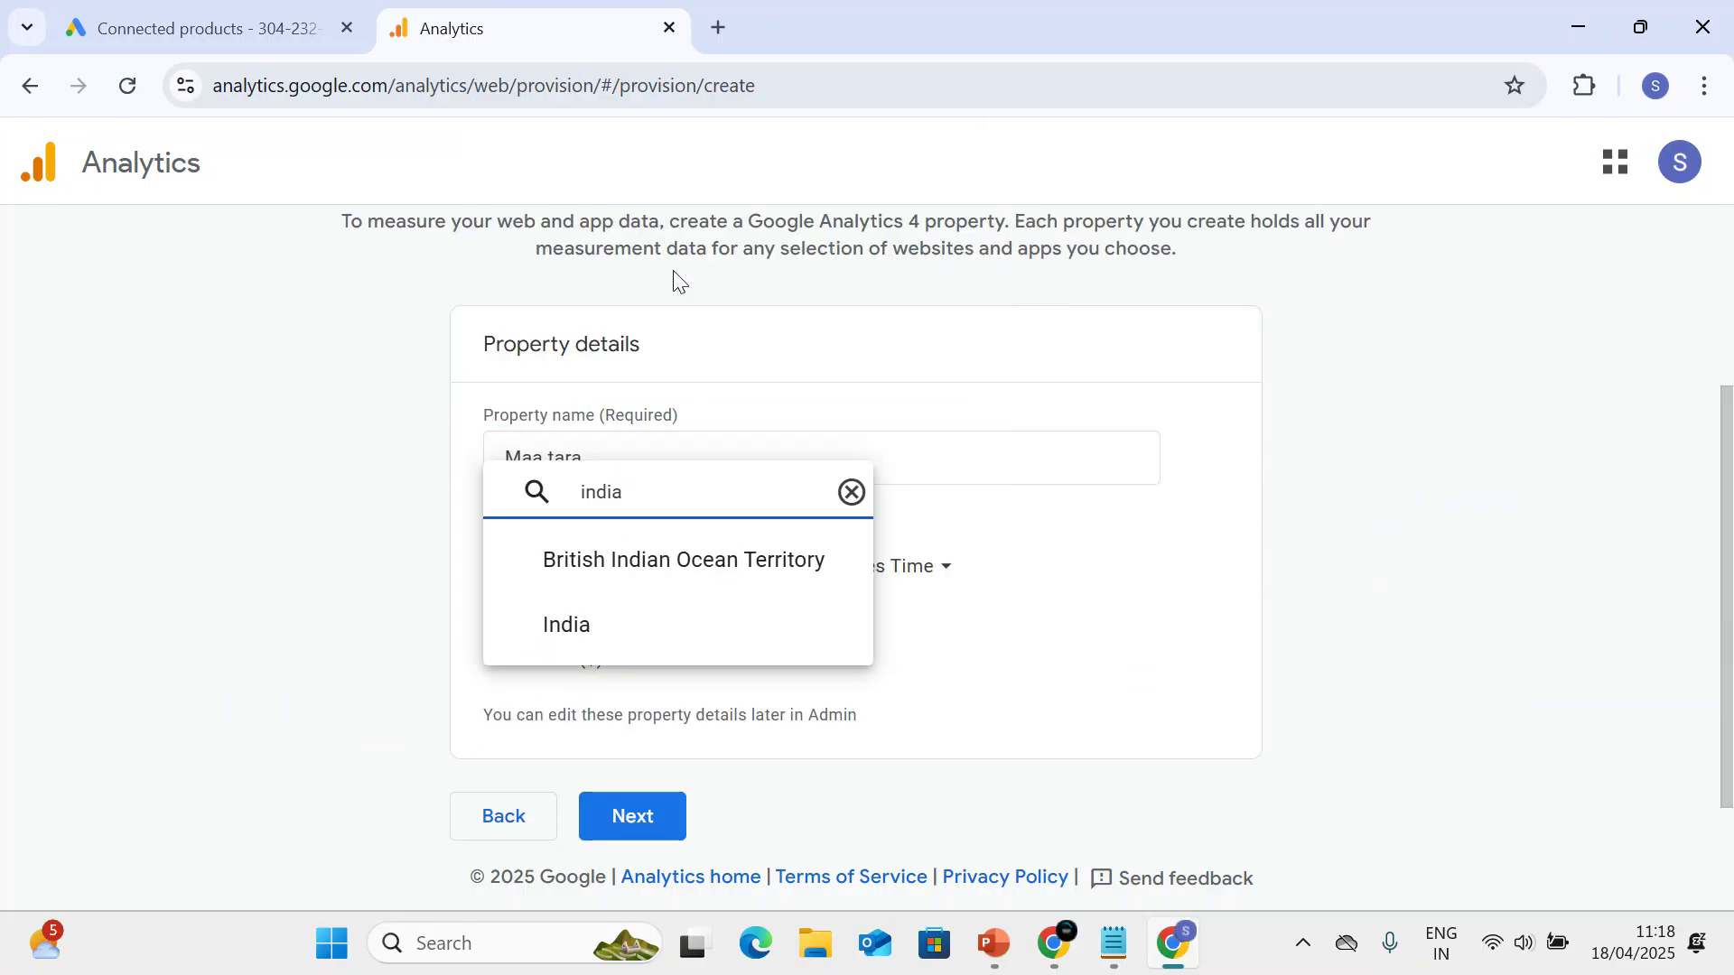
left_click(569, 623)
Set the property's currency to Indian Rupee (₹) and continue to the business details.
left_click(577, 671)
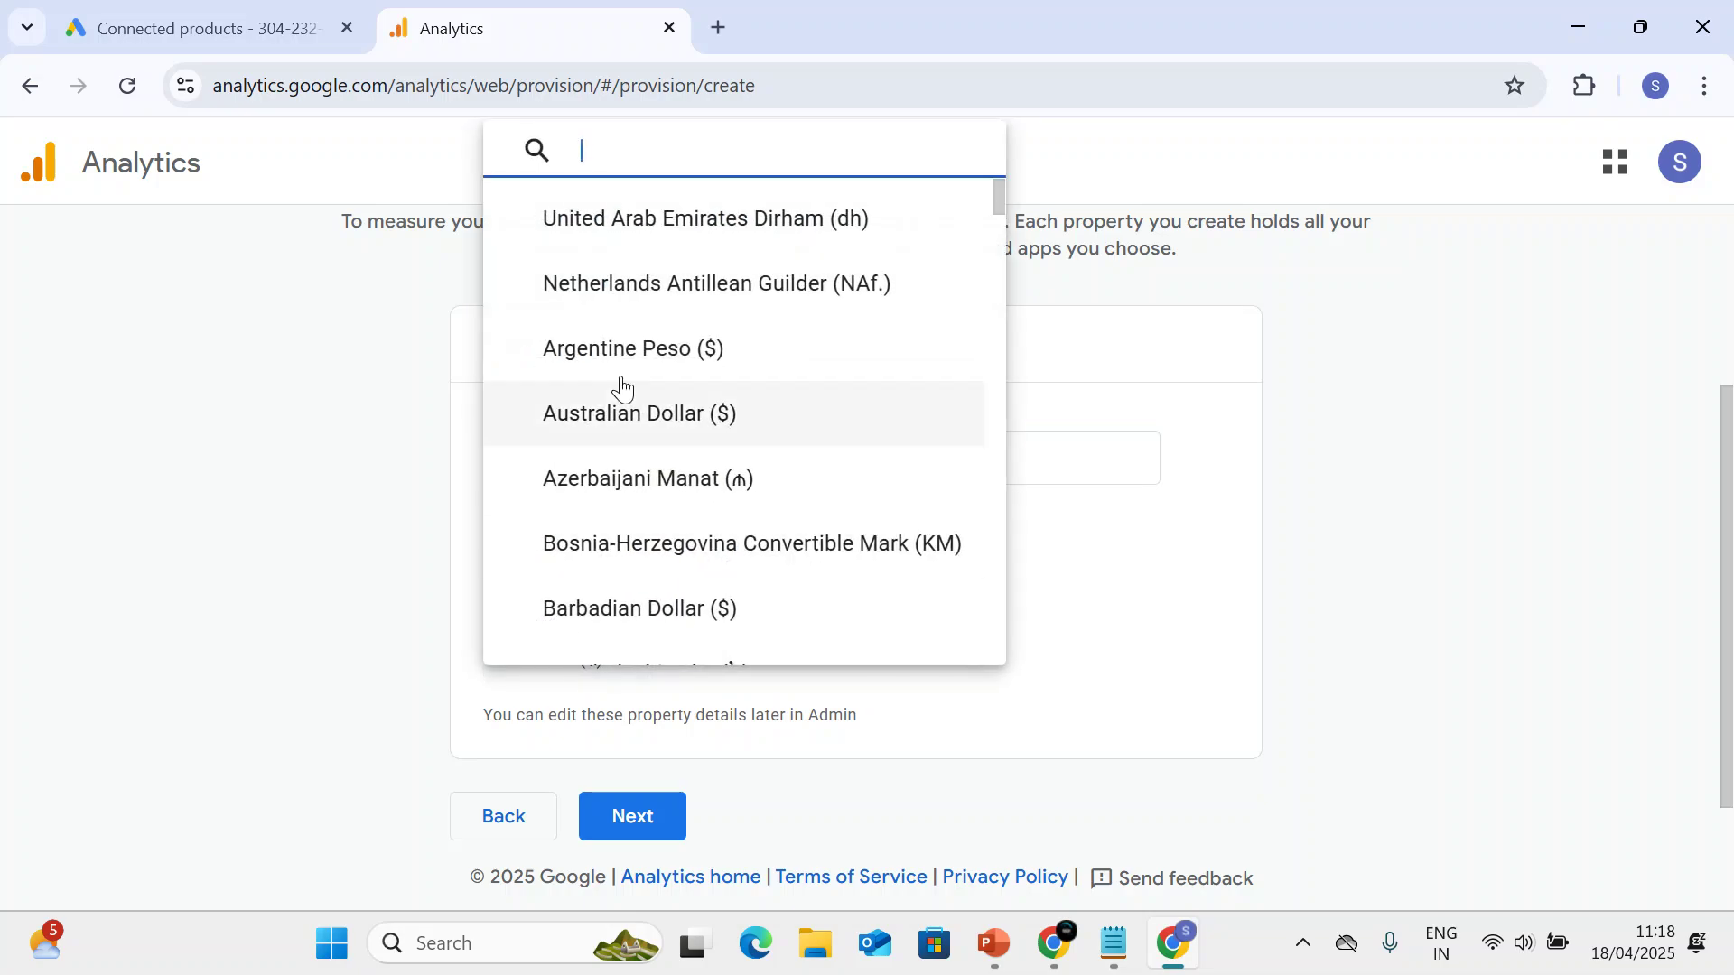
type("indain")
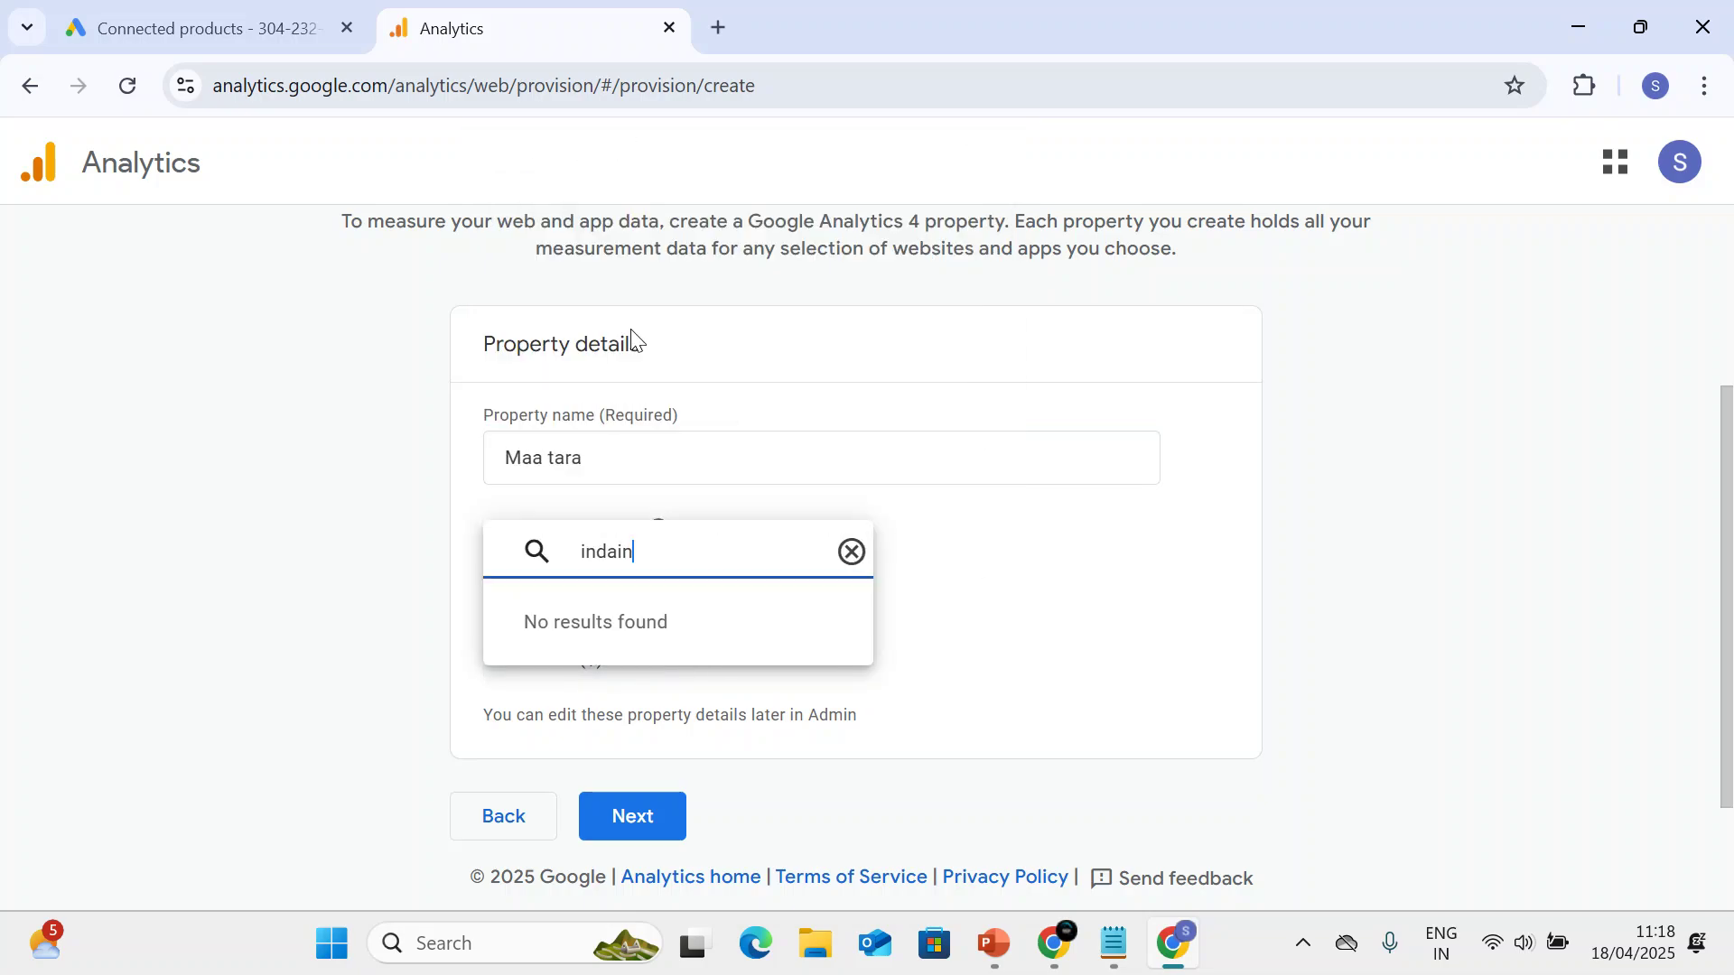
key("BackSpace")
key("BackSpace")
key("BackSpace")
key("BackSpace")
key("BackSpace")
type("indian")
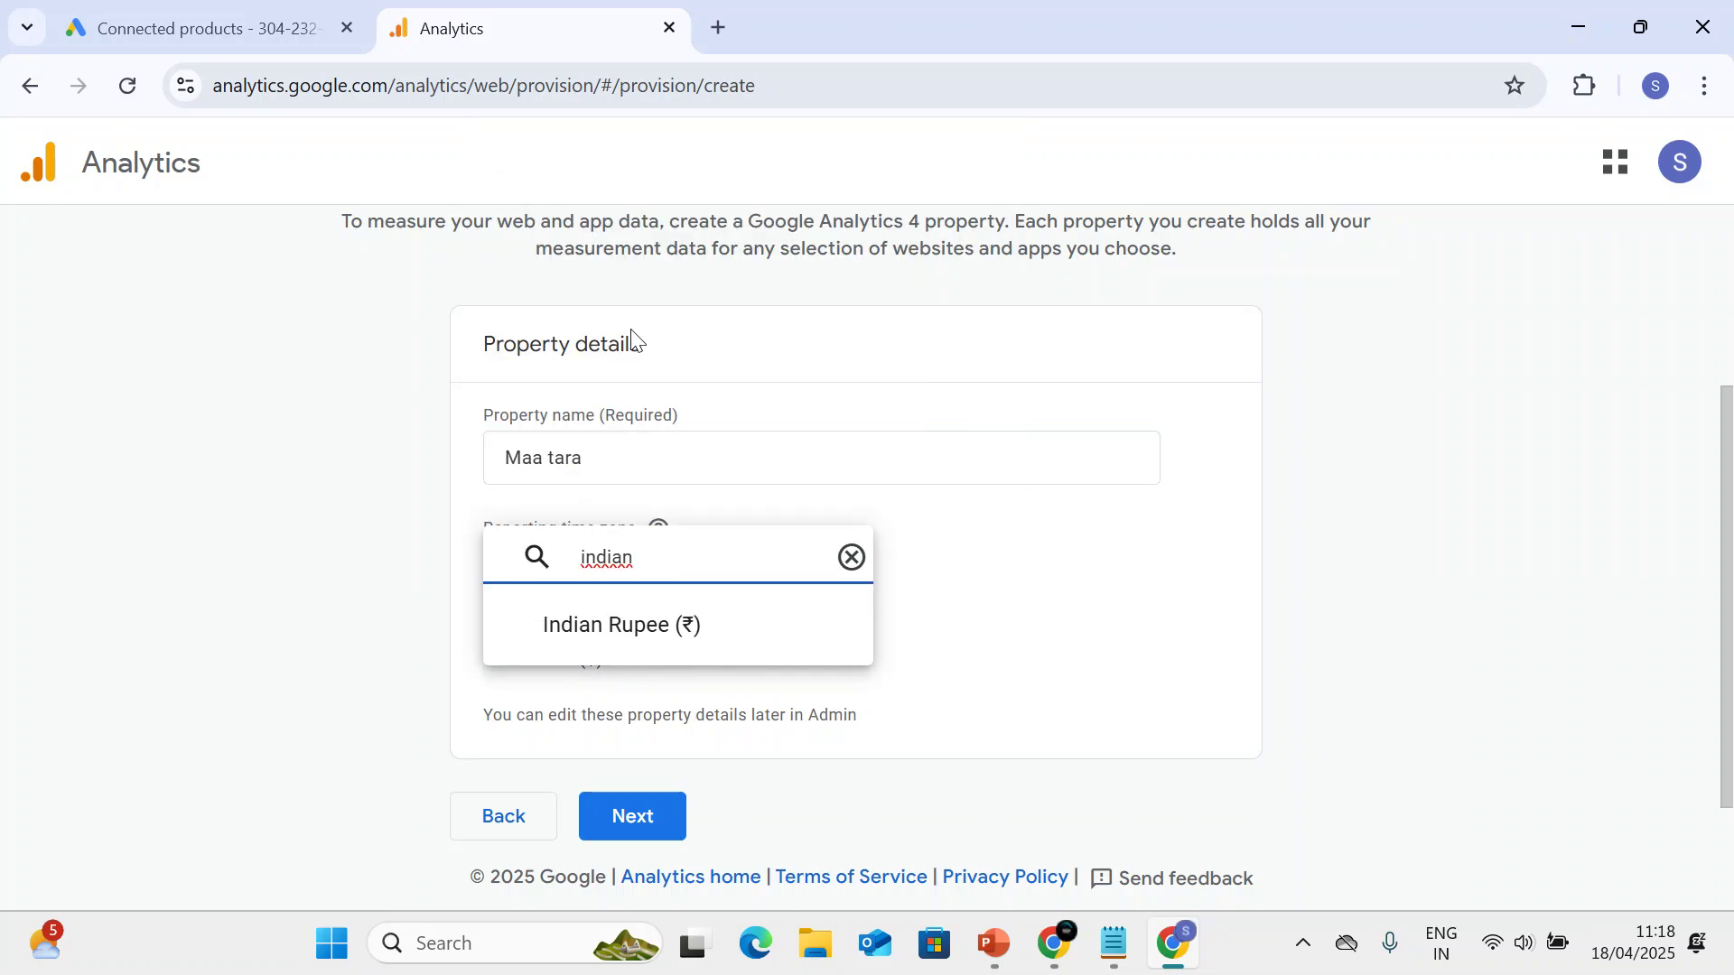
left_click(697, 648)
left_click(637, 803)
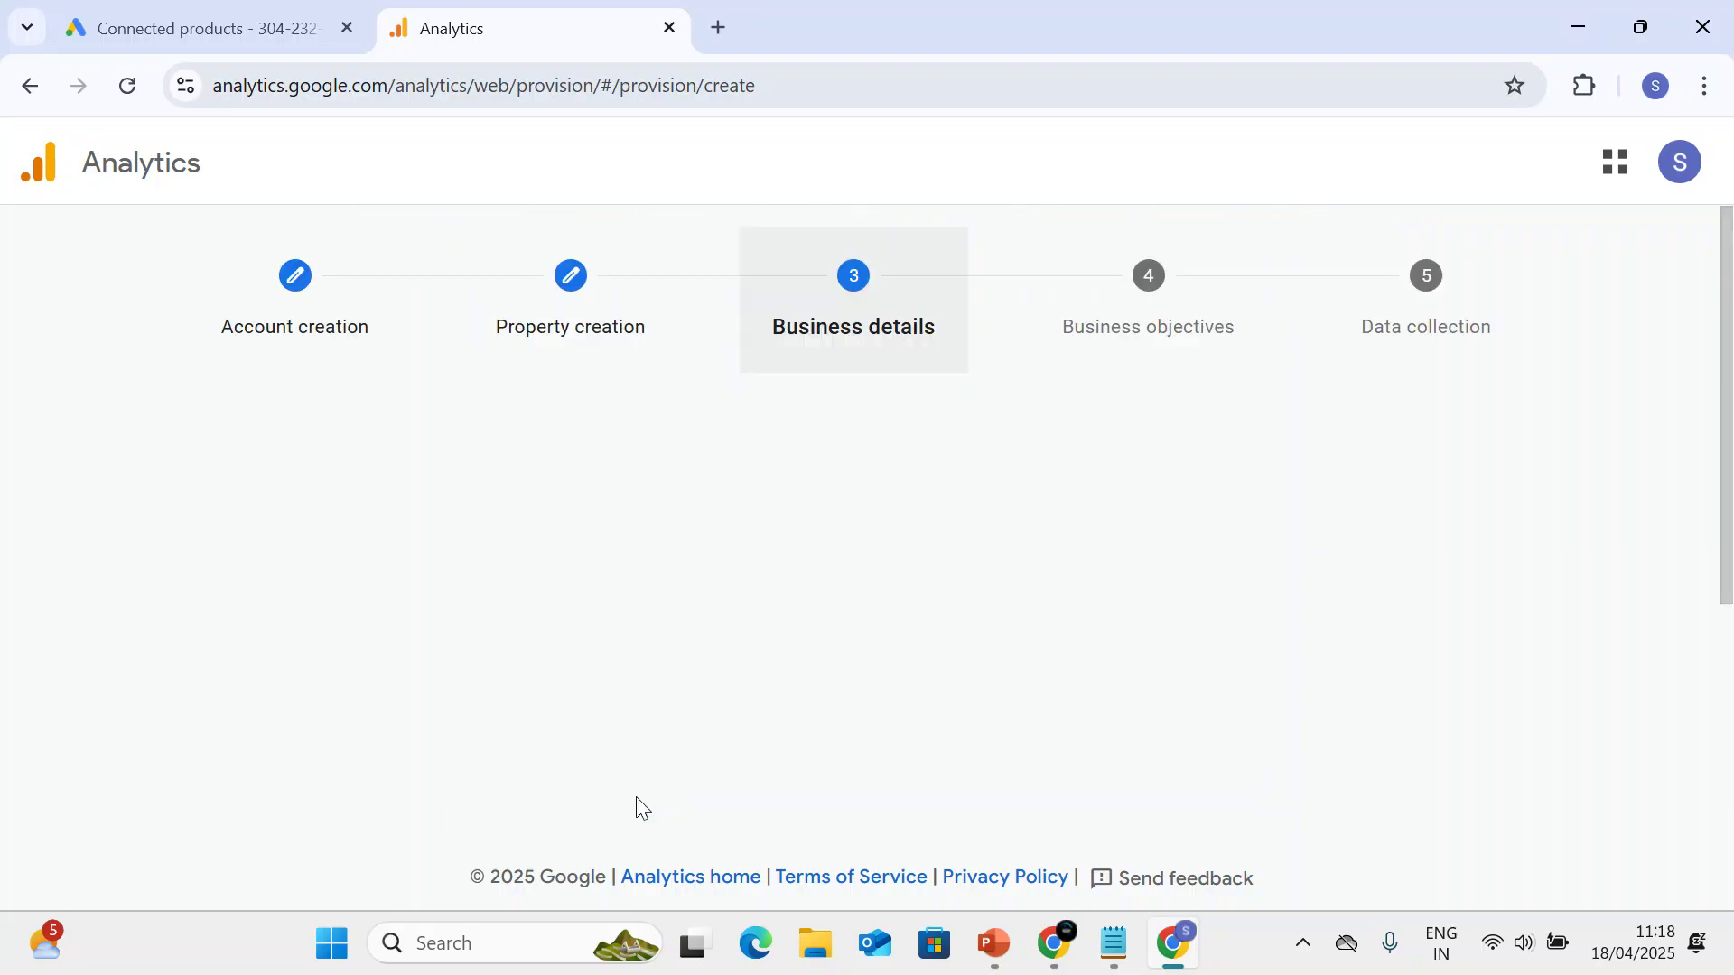
Set the industry category to Jobs & Education and the business size to Small - 1 to 10 employees, and continue.
scroll(689, 743, "down", 3)
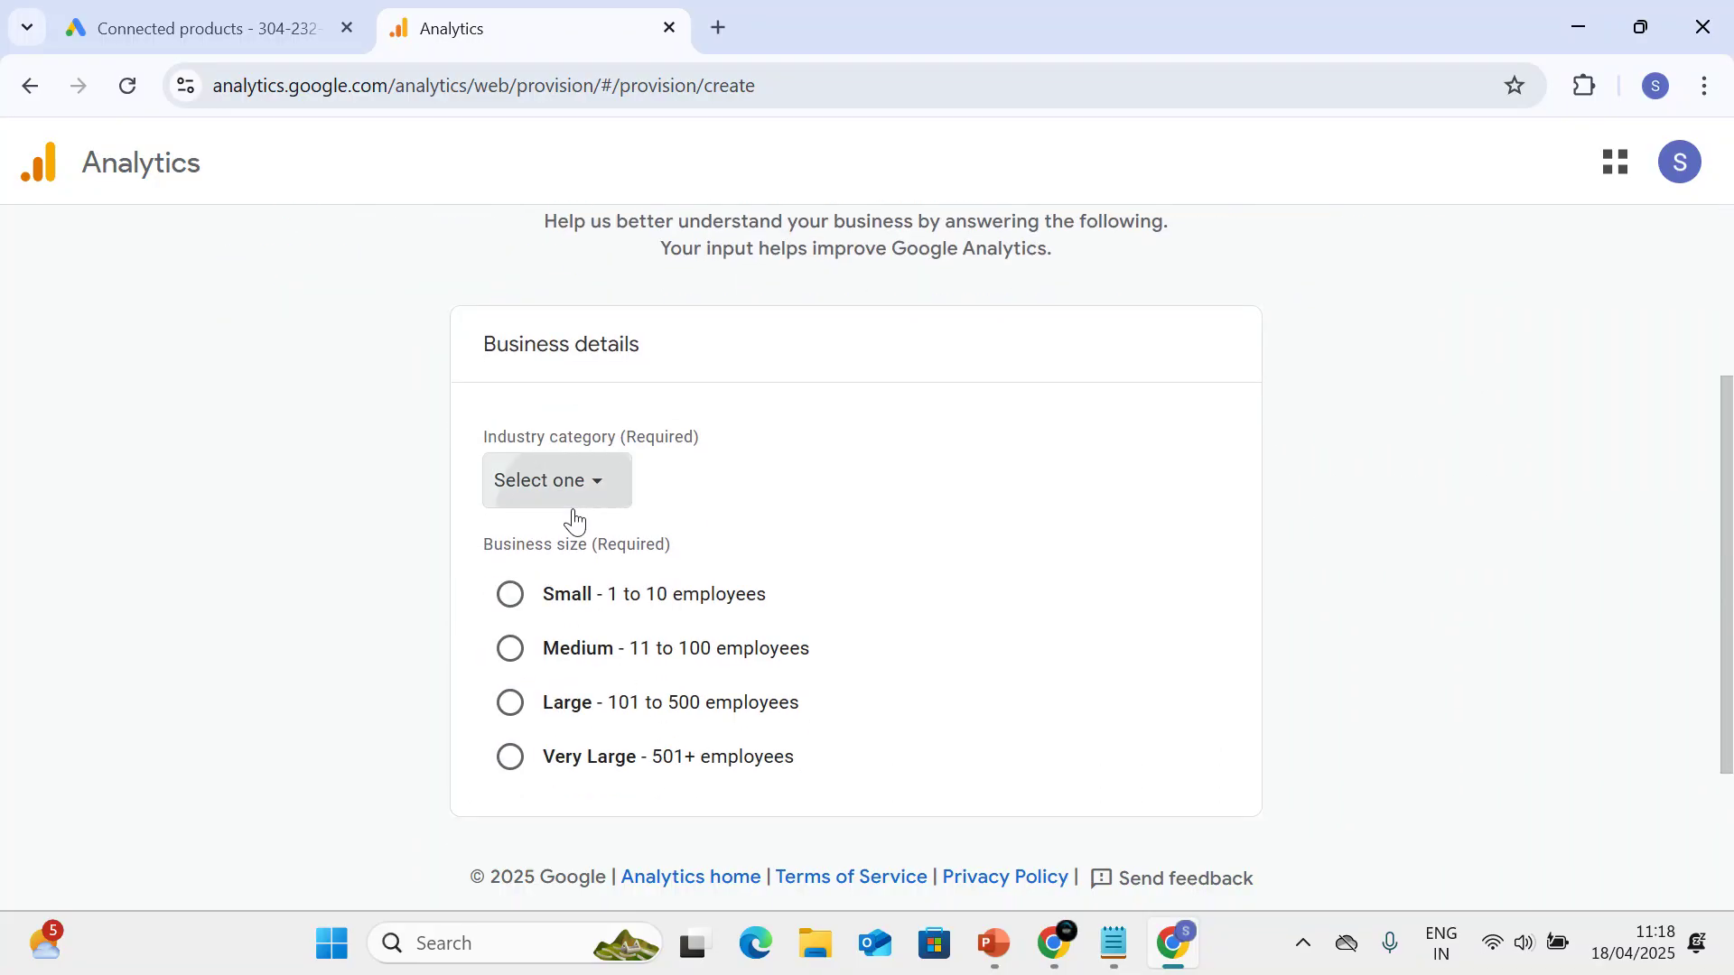
left_click(569, 502)
type("educaiton")
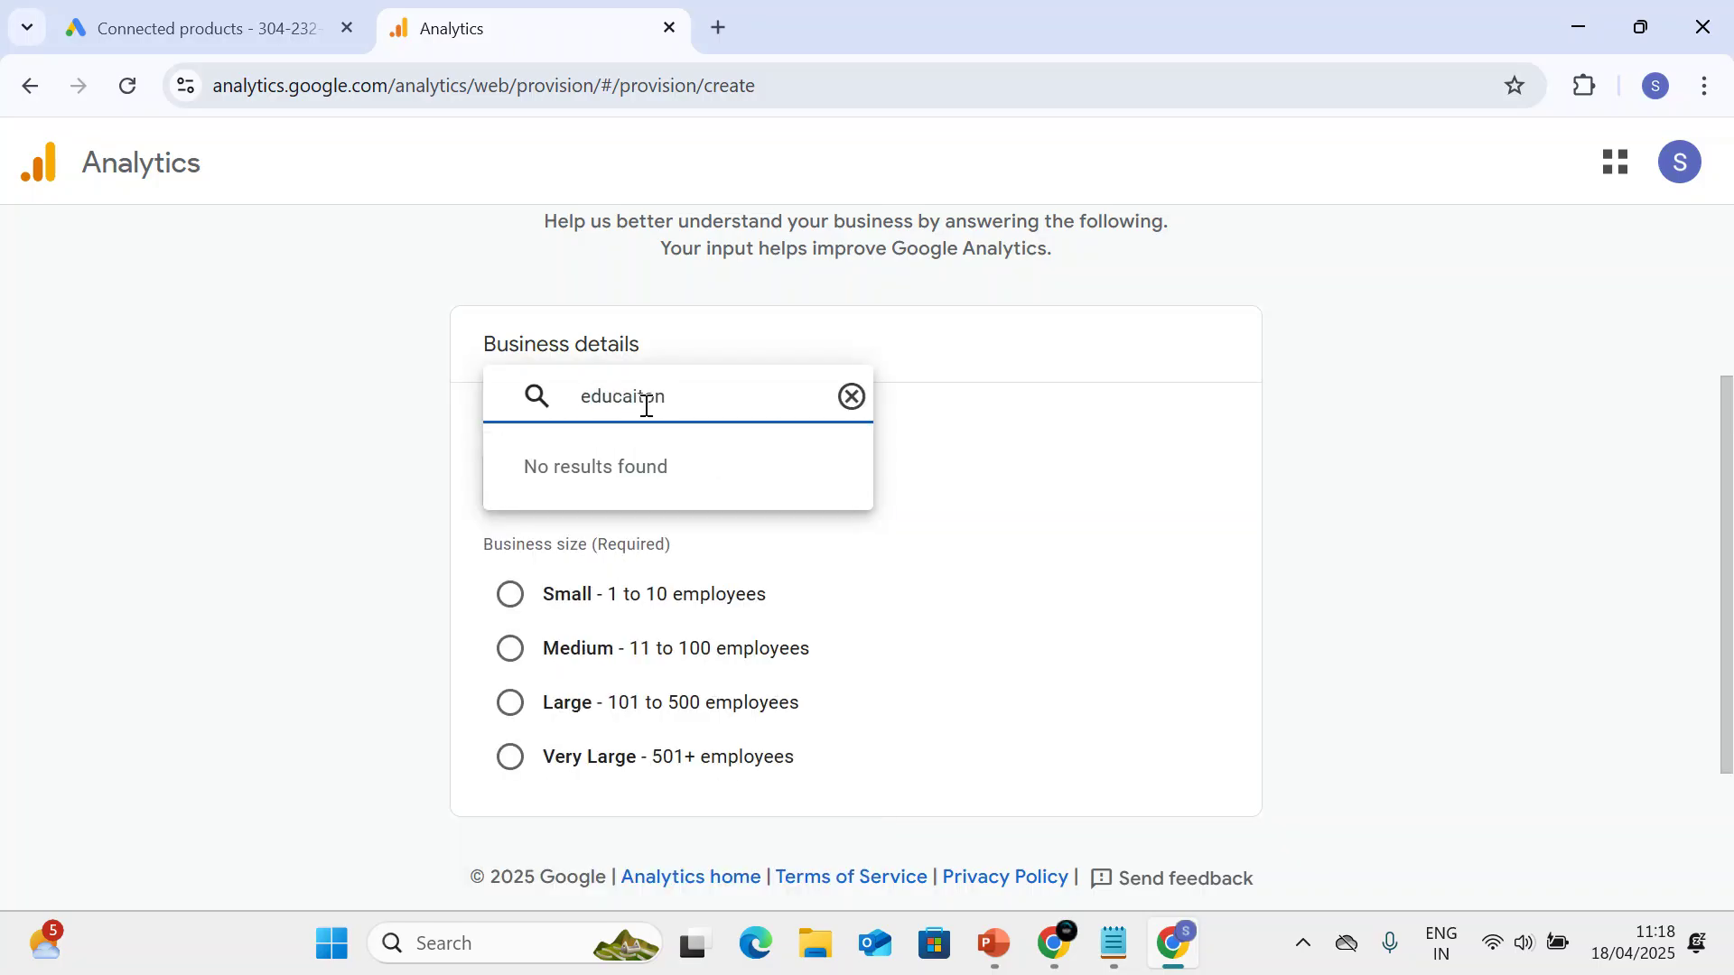
double_click(646, 406)
type("education")
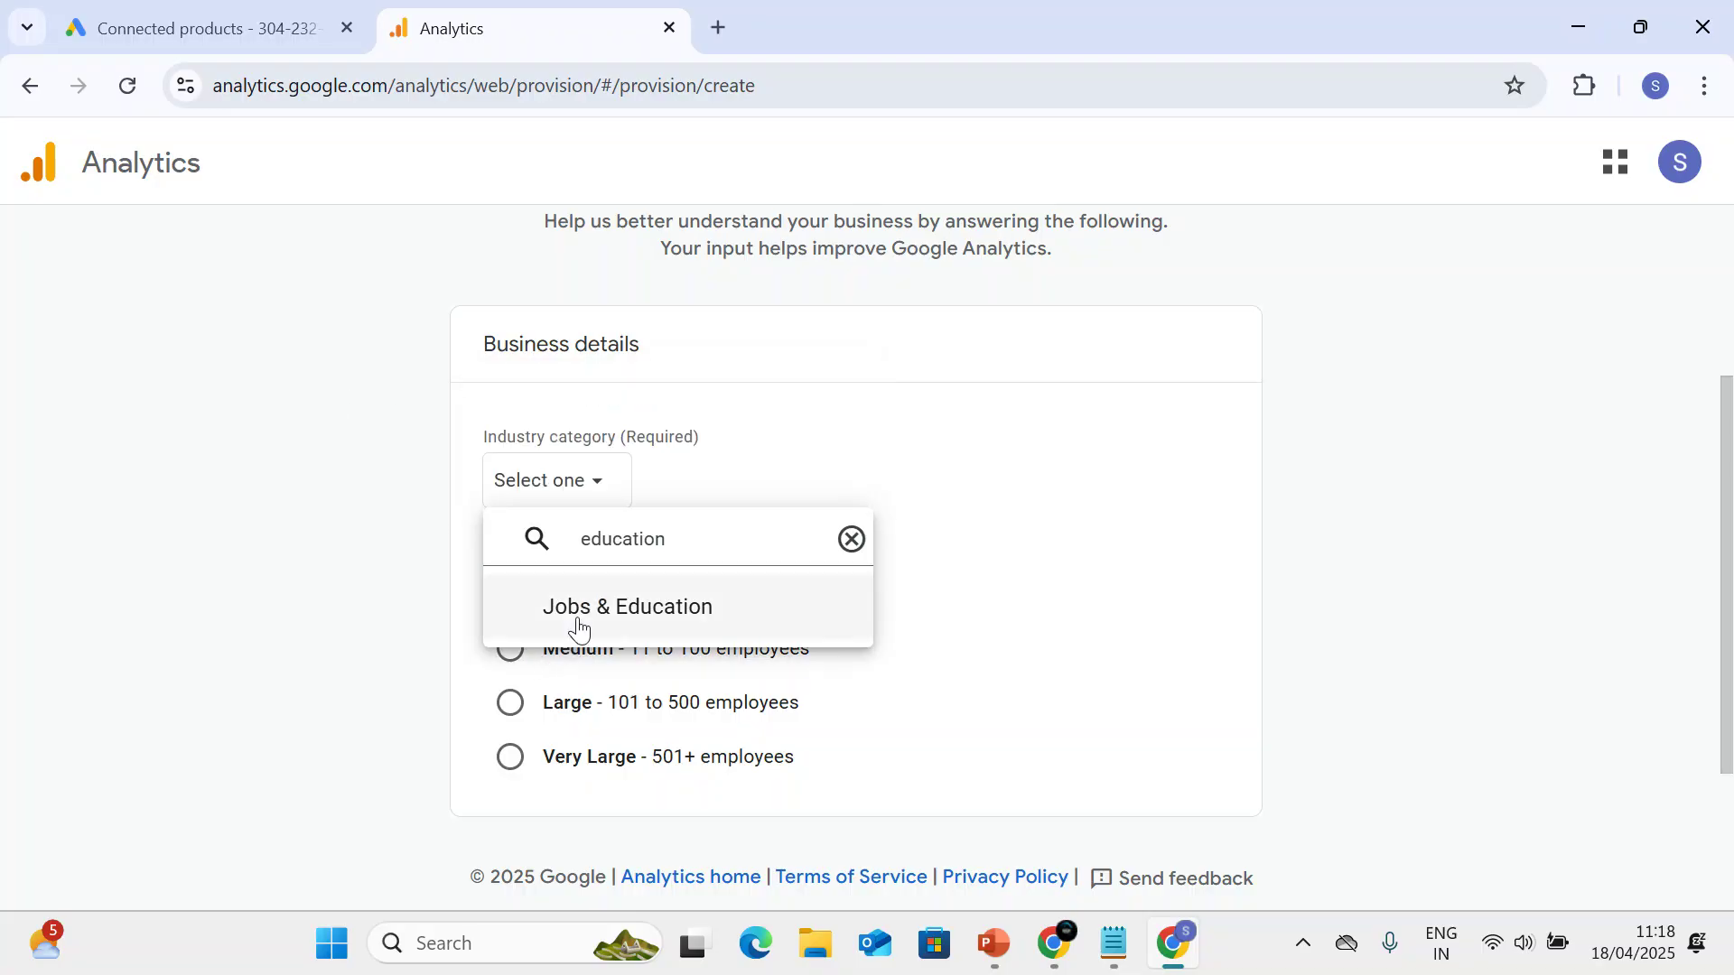
left_click(577, 630)
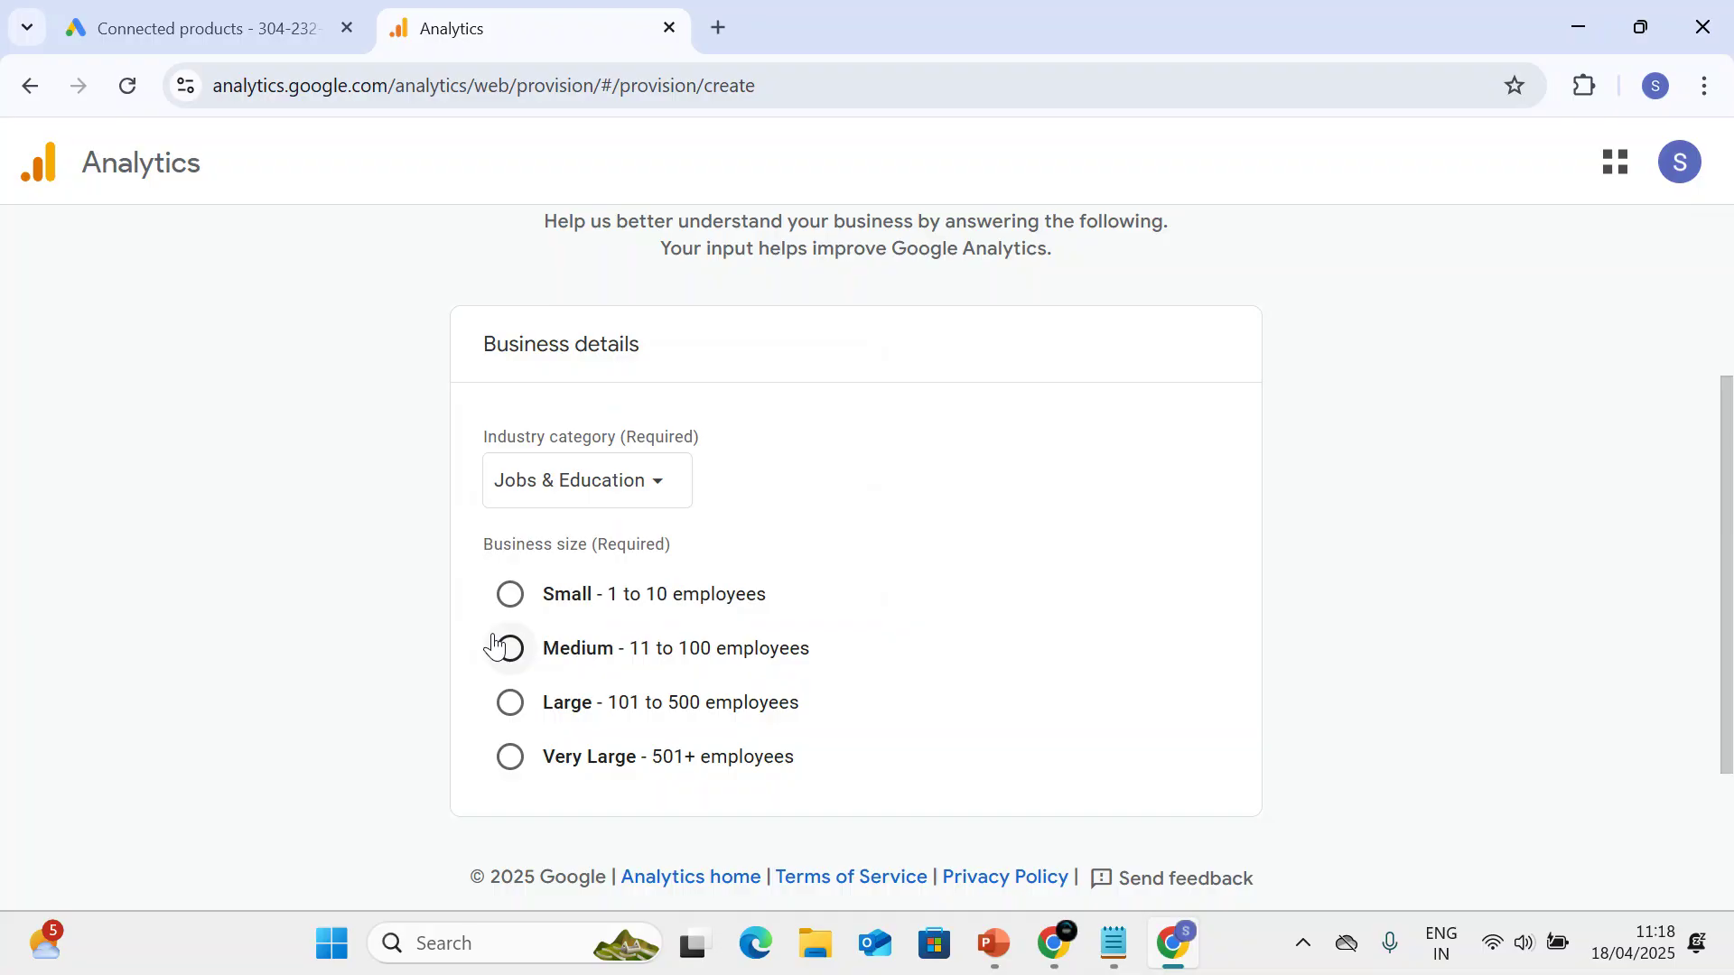
left_click(508, 594)
scroll(773, 656, "down", 1)
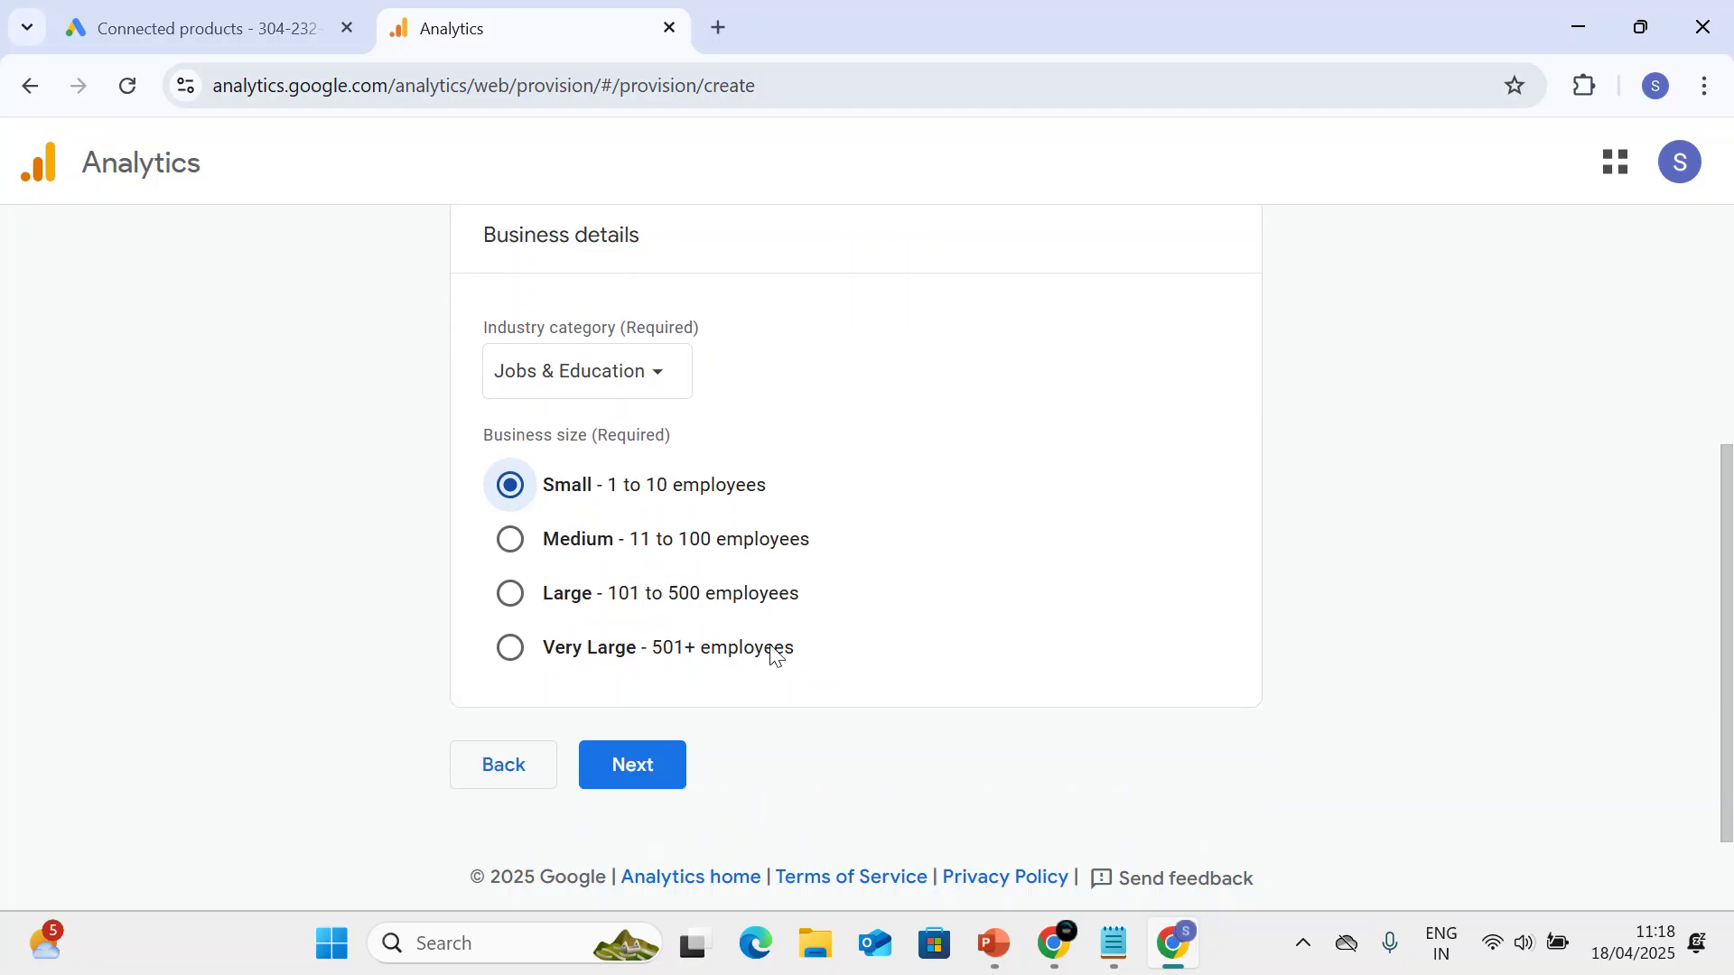
left_click(631, 766)
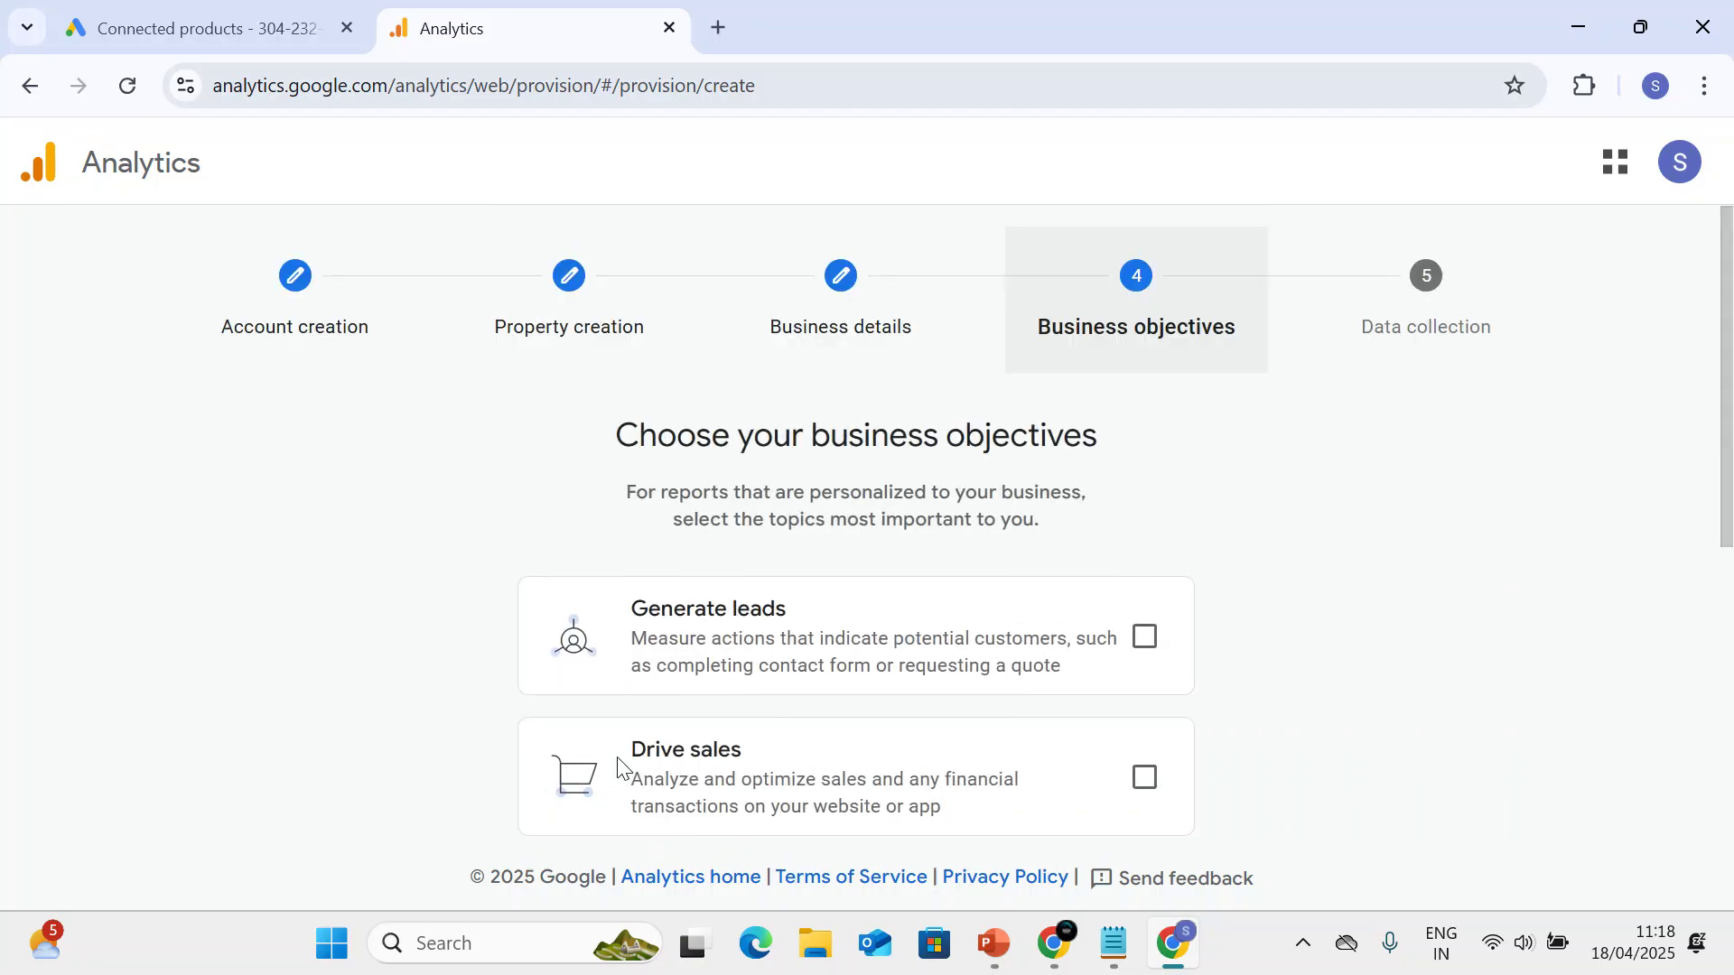
Choose the objectives Generate leads, Drive sales, Understand web and/or app traffic and View user engagement & retention, and create the account.
scroll(831, 588, "down", 5)
scroll(897, 480, "up", 3)
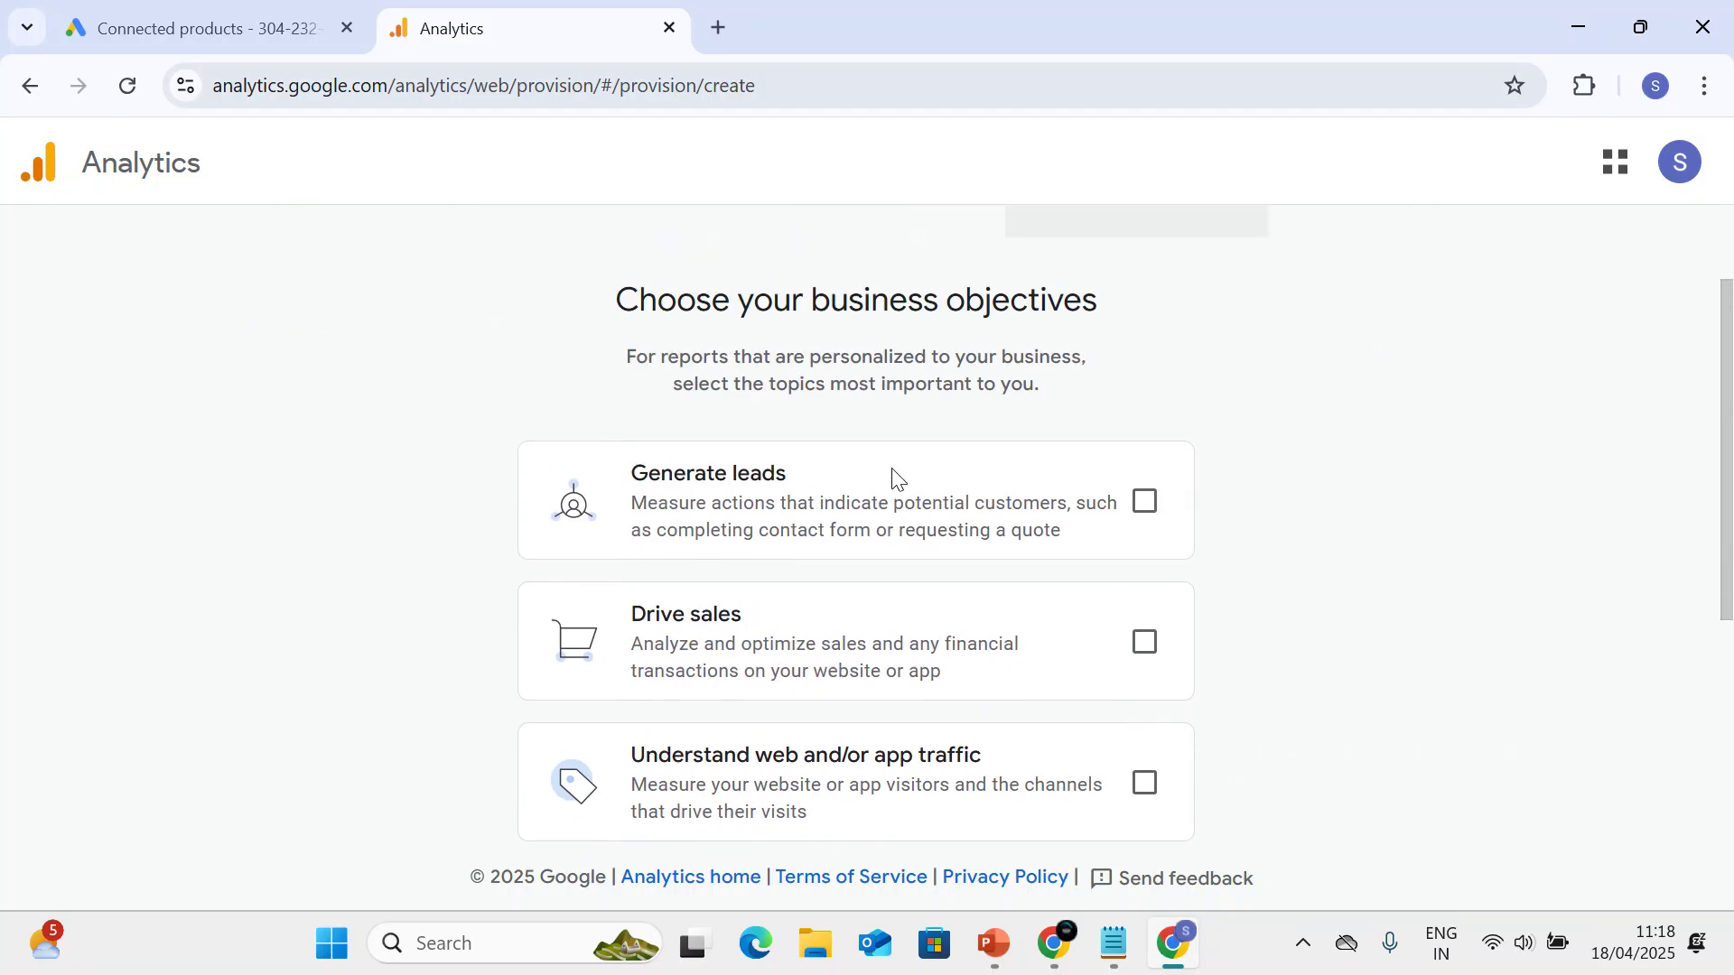
scroll(928, 599, "down", 5)
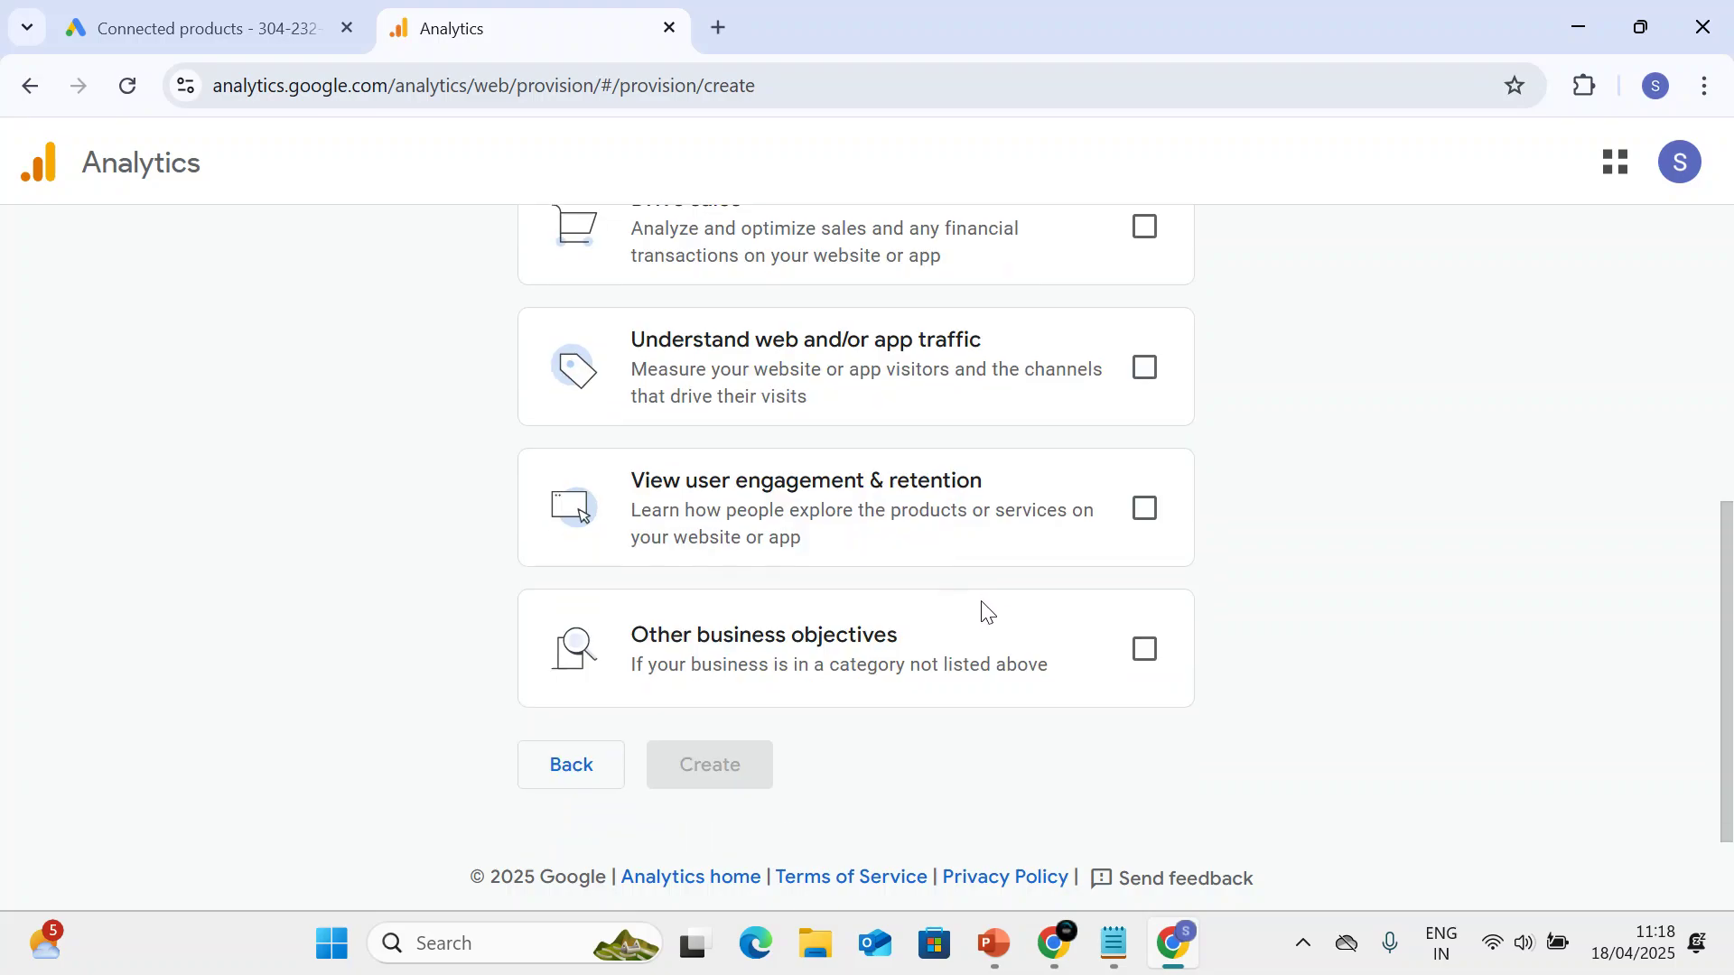
scroll(982, 611, "up", 5)
left_click(1142, 499)
left_click(1143, 630)
scroll(1174, 650, "down", 3)
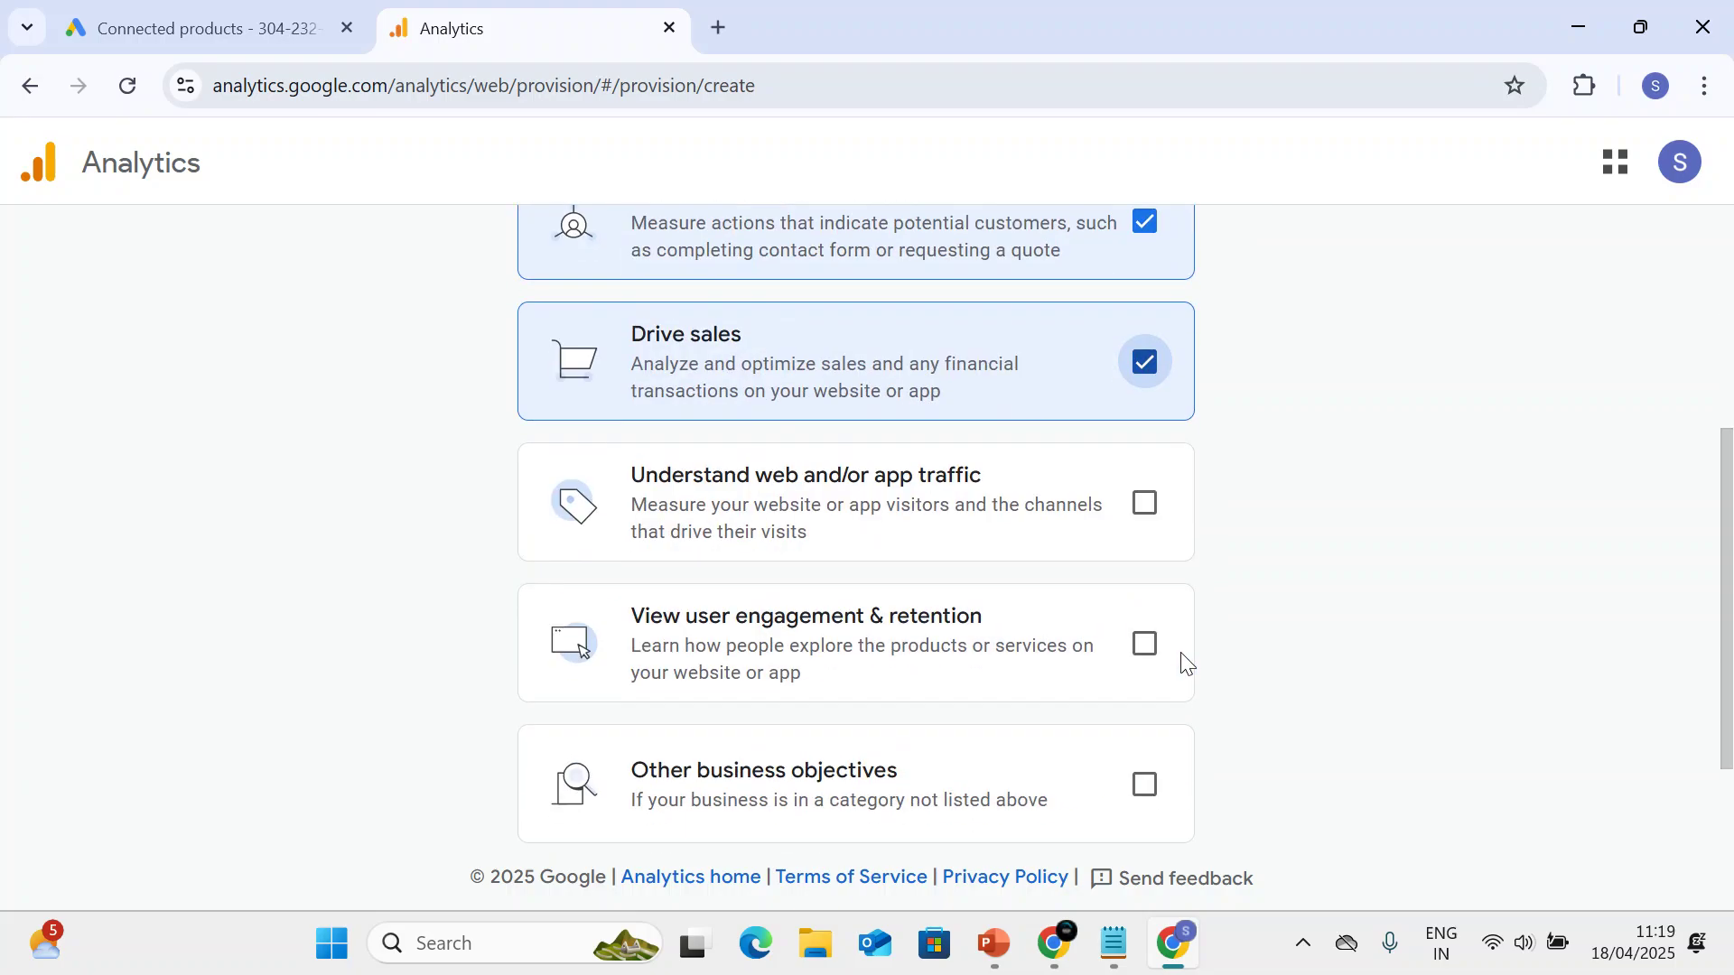
left_click(1144, 506)
left_click(1144, 643)
scroll(991, 728, "down", 2)
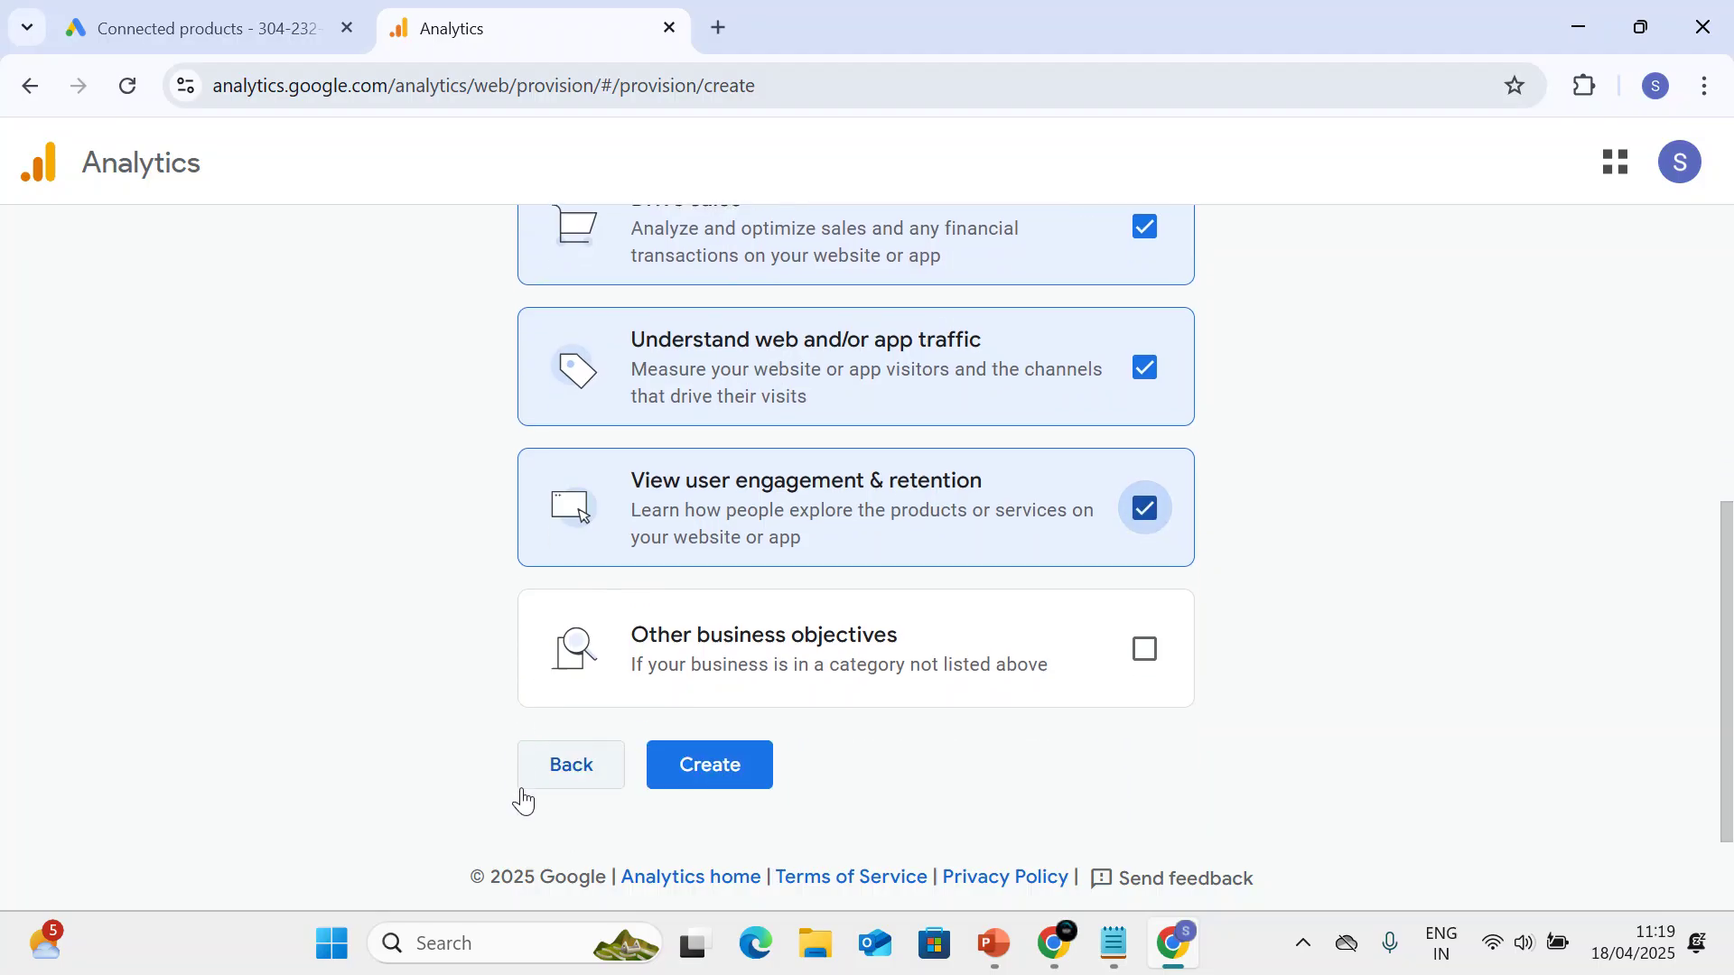
left_click(700, 769)
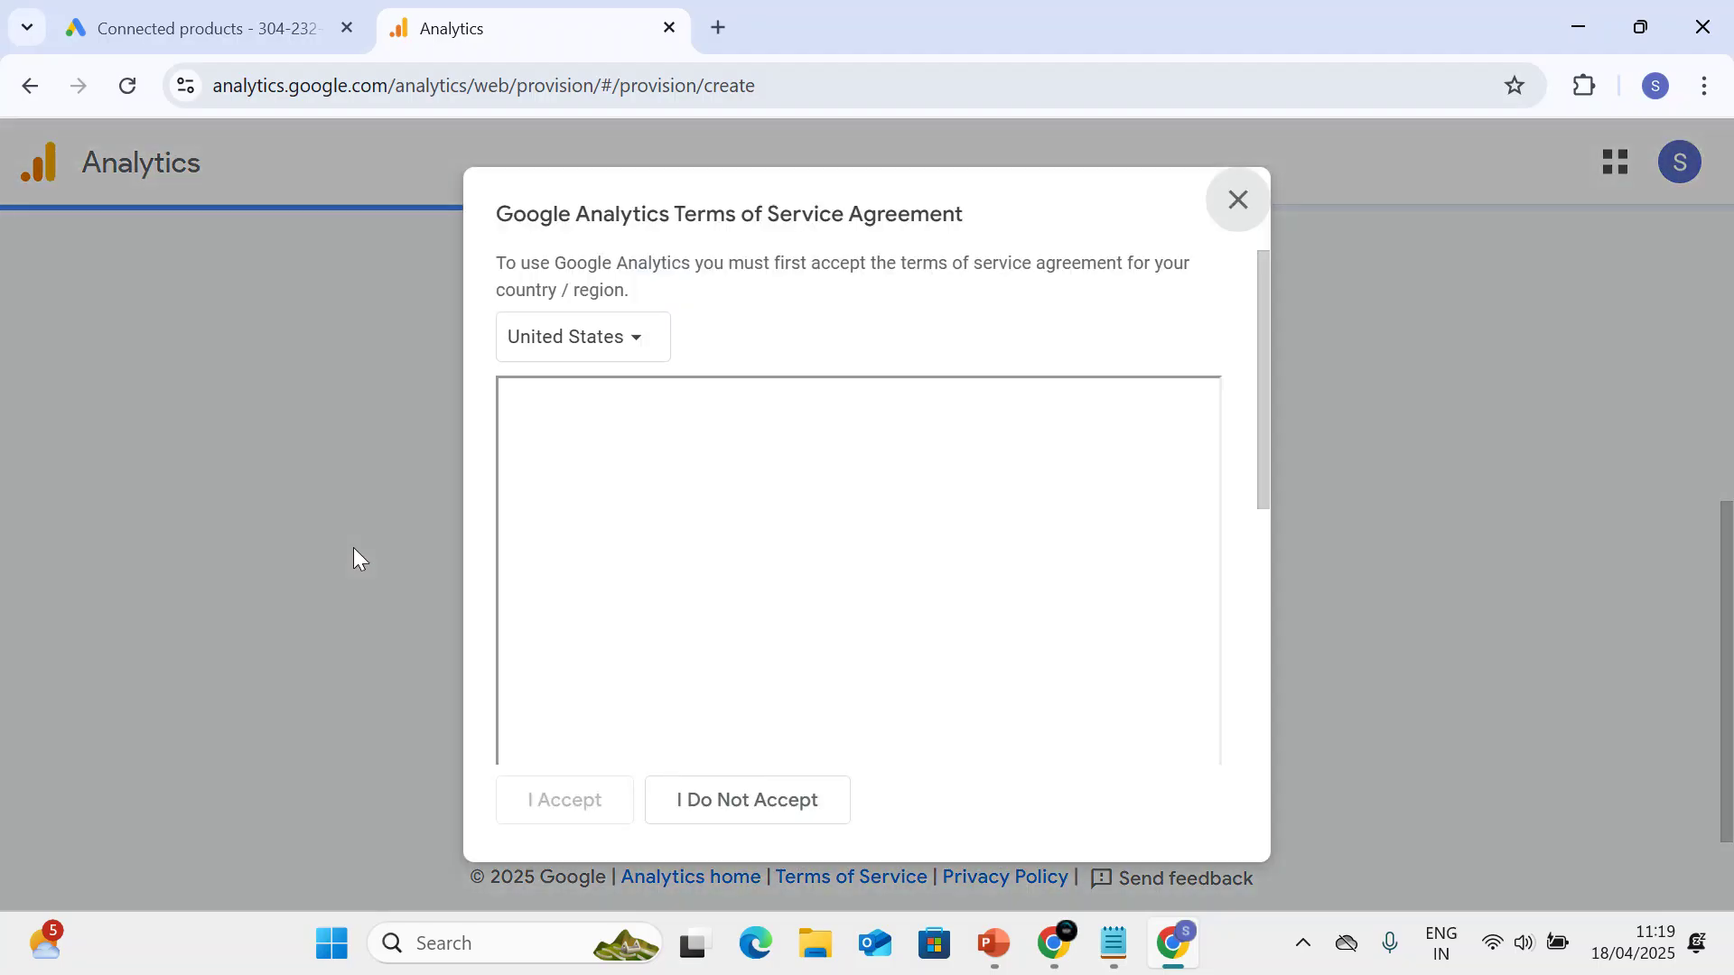
Set the terms of service country to India and accept the agreement, including the Measurement Controller-Controller Data Protection Terms.
left_click(587, 352)
type("india")
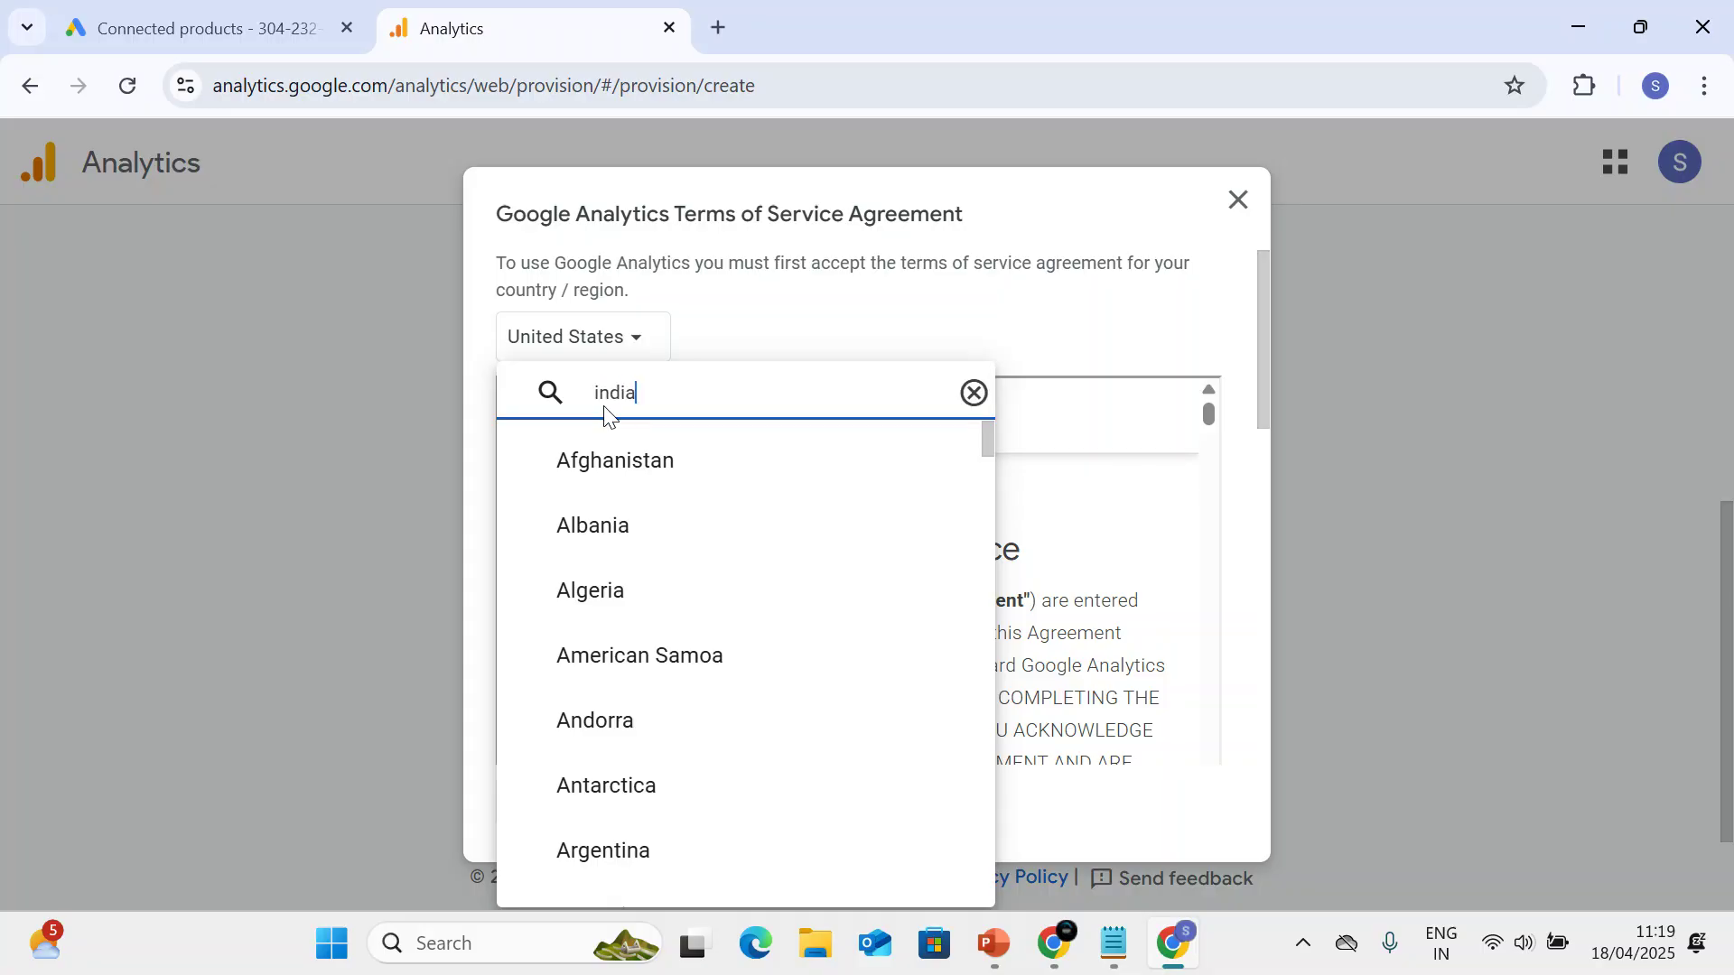
left_click(646, 538)
scroll(762, 568, "down", 10)
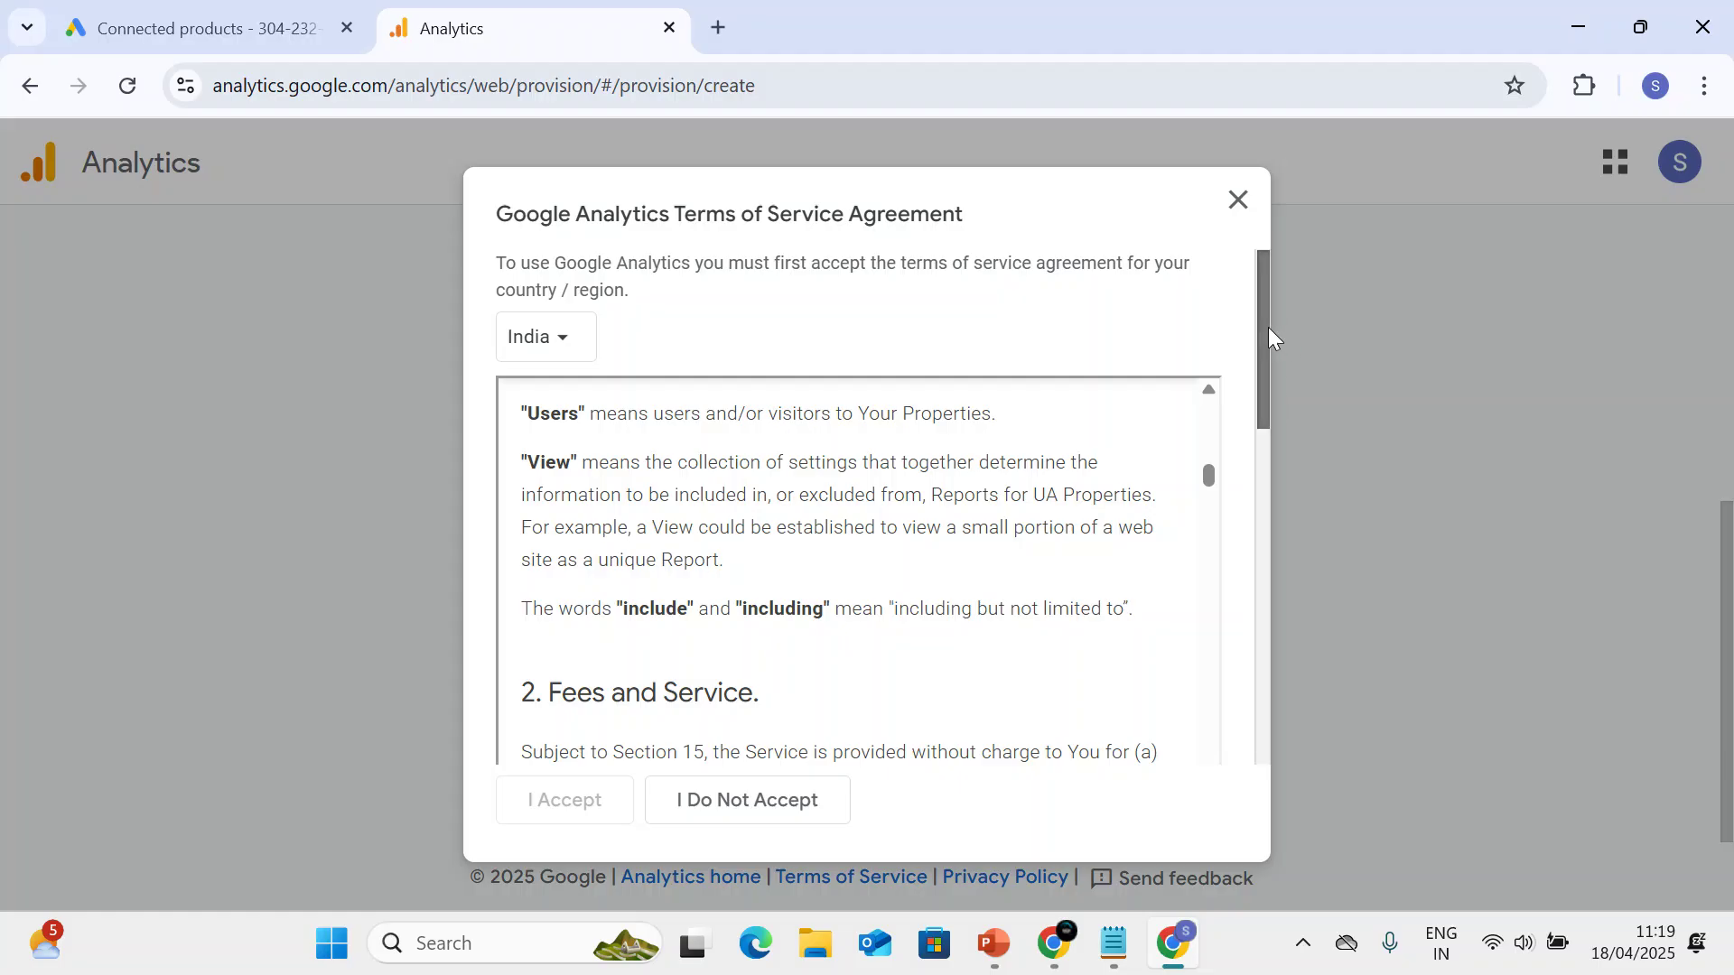
left_click_drag(1269, 340, 1267, 706)
left_click(510, 711)
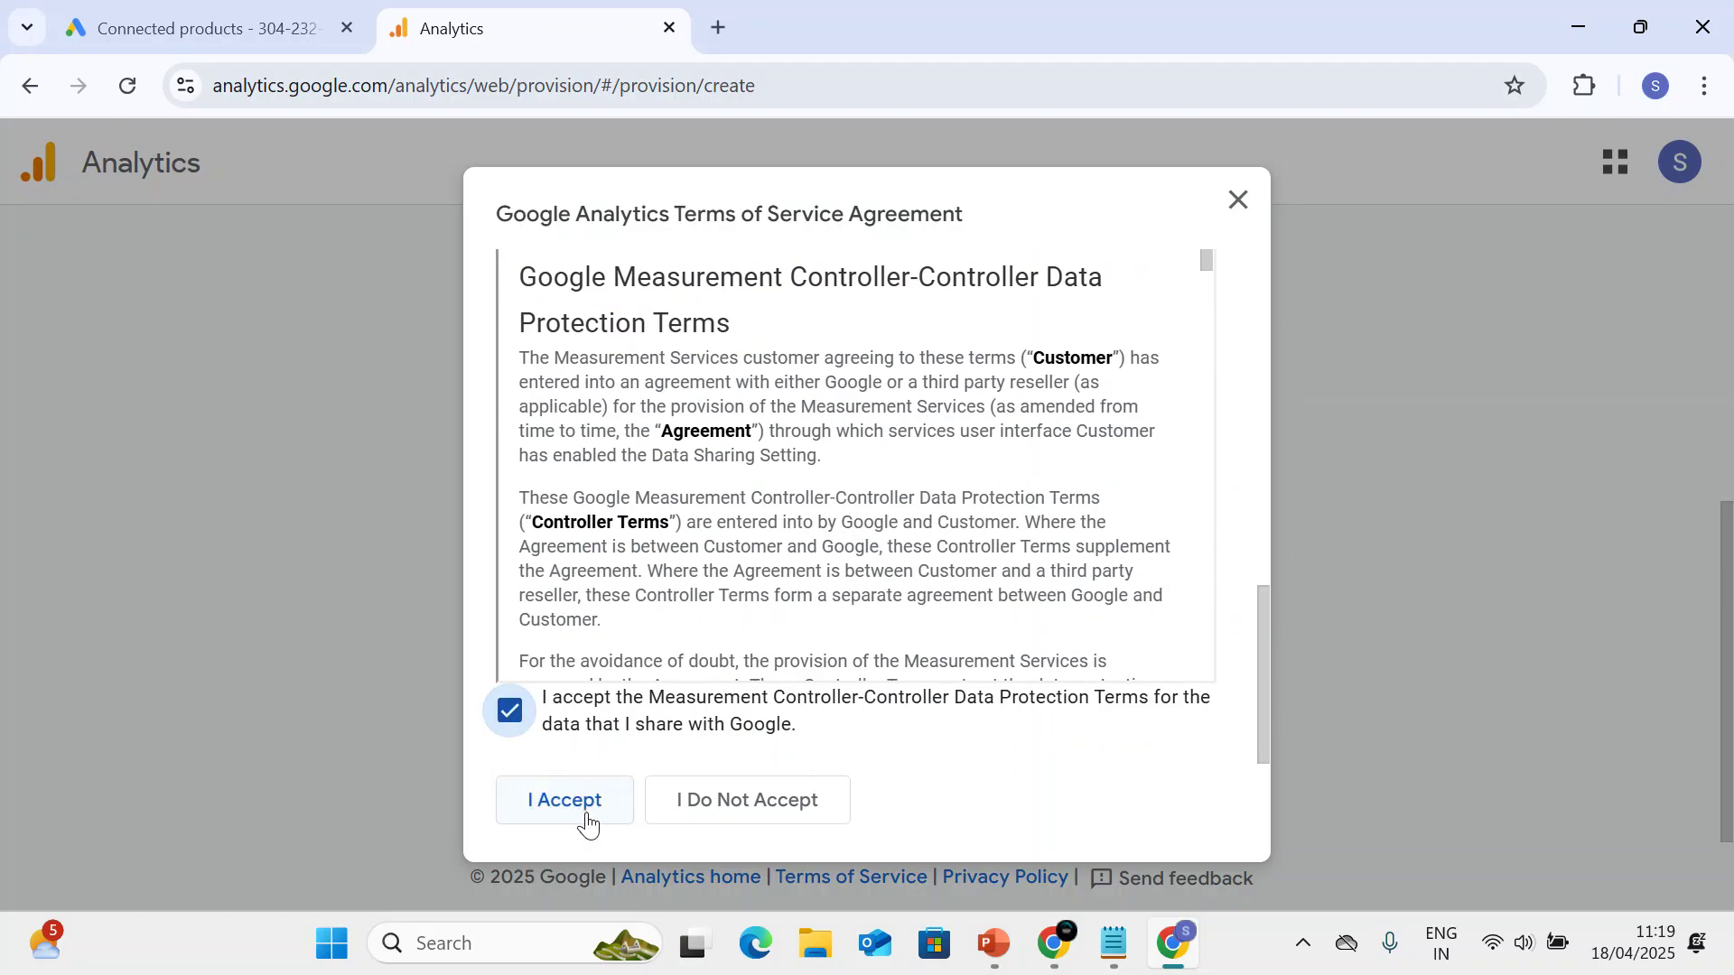
left_click(582, 813)
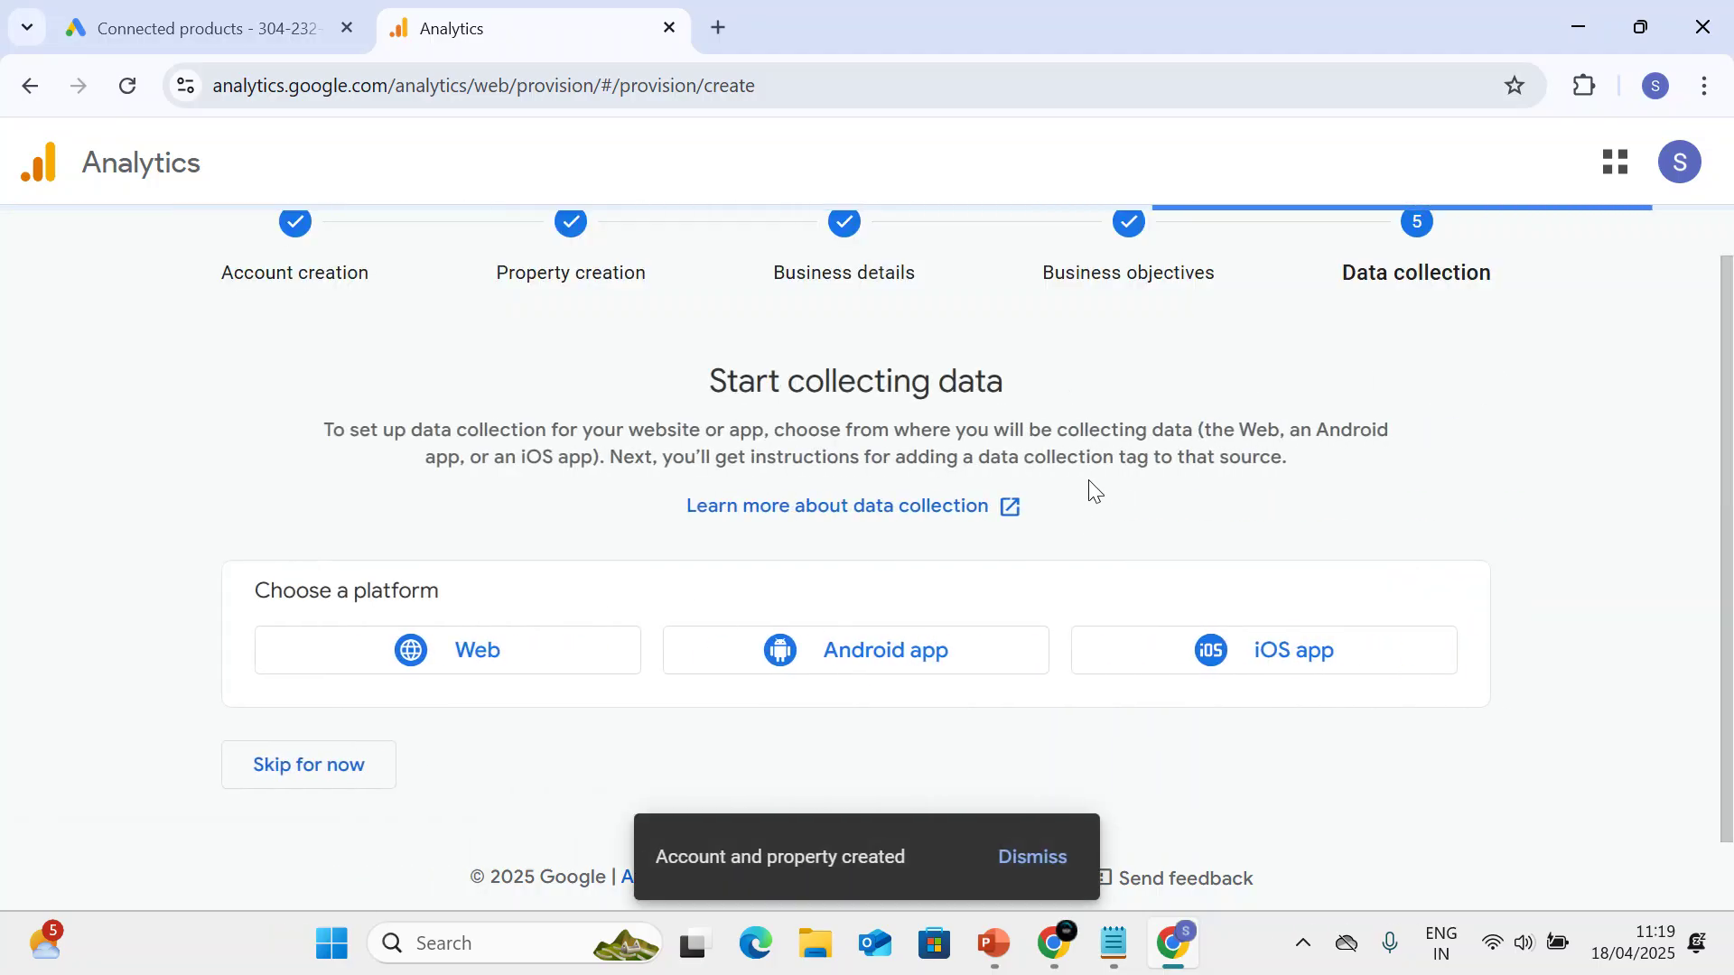
Skip the data collection setup for the new property and continue to the Analytics home page.
left_click(1029, 863)
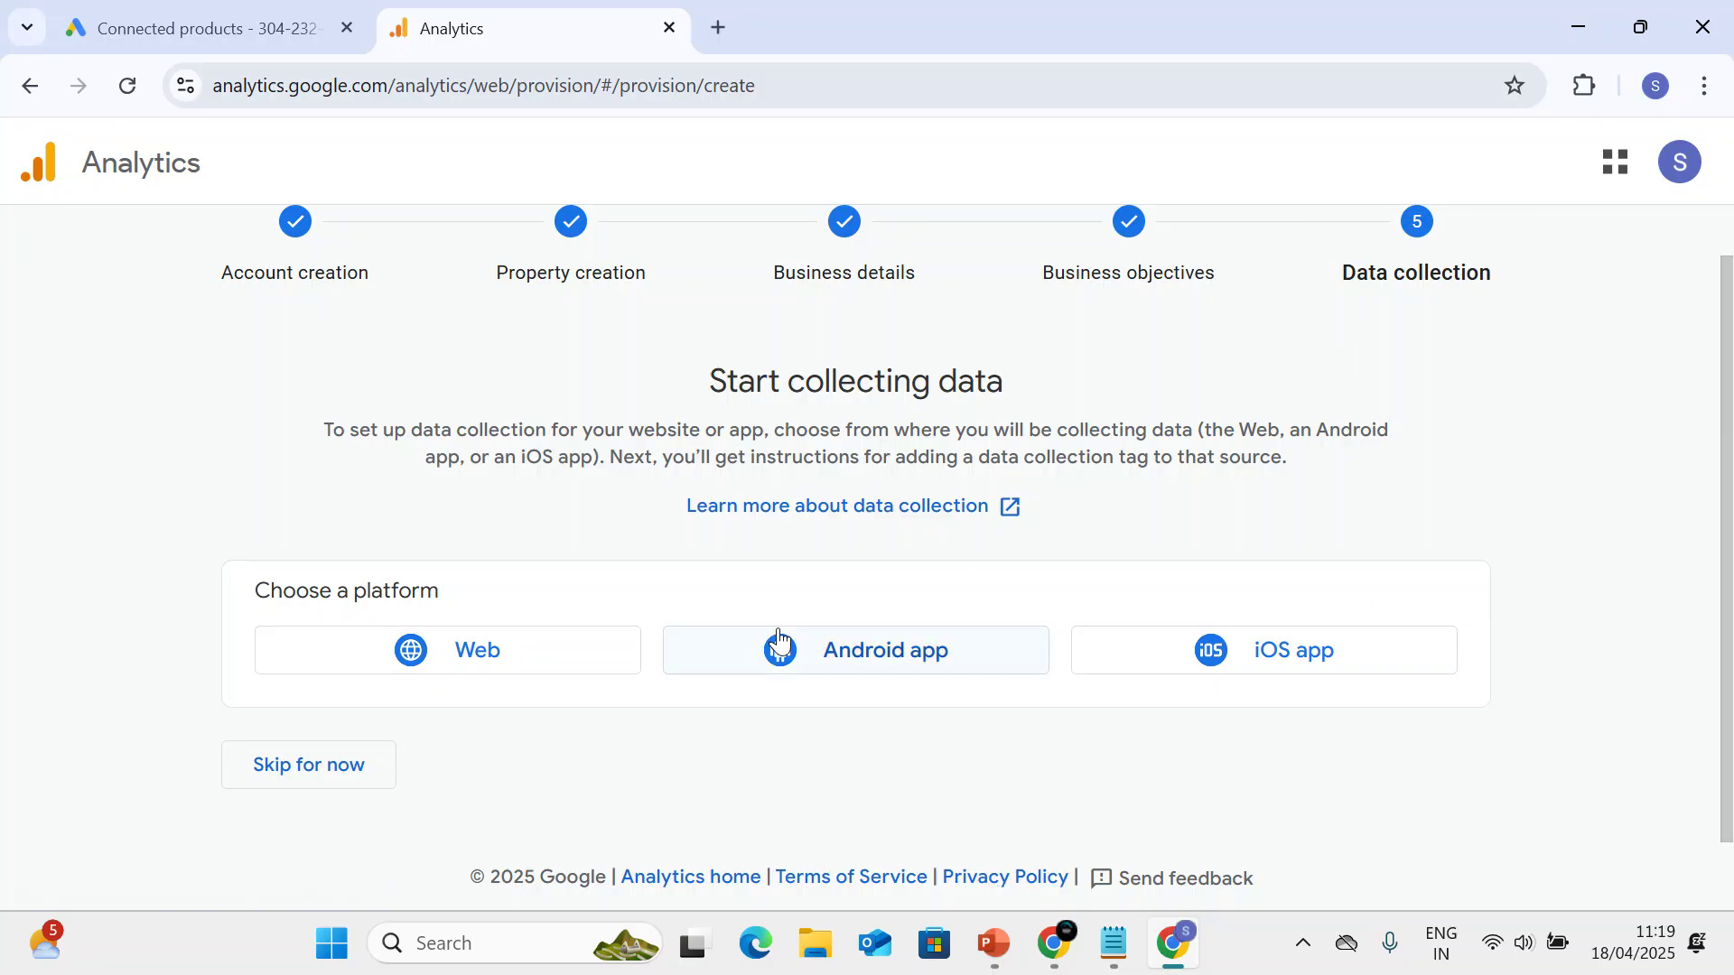
left_click(290, 758)
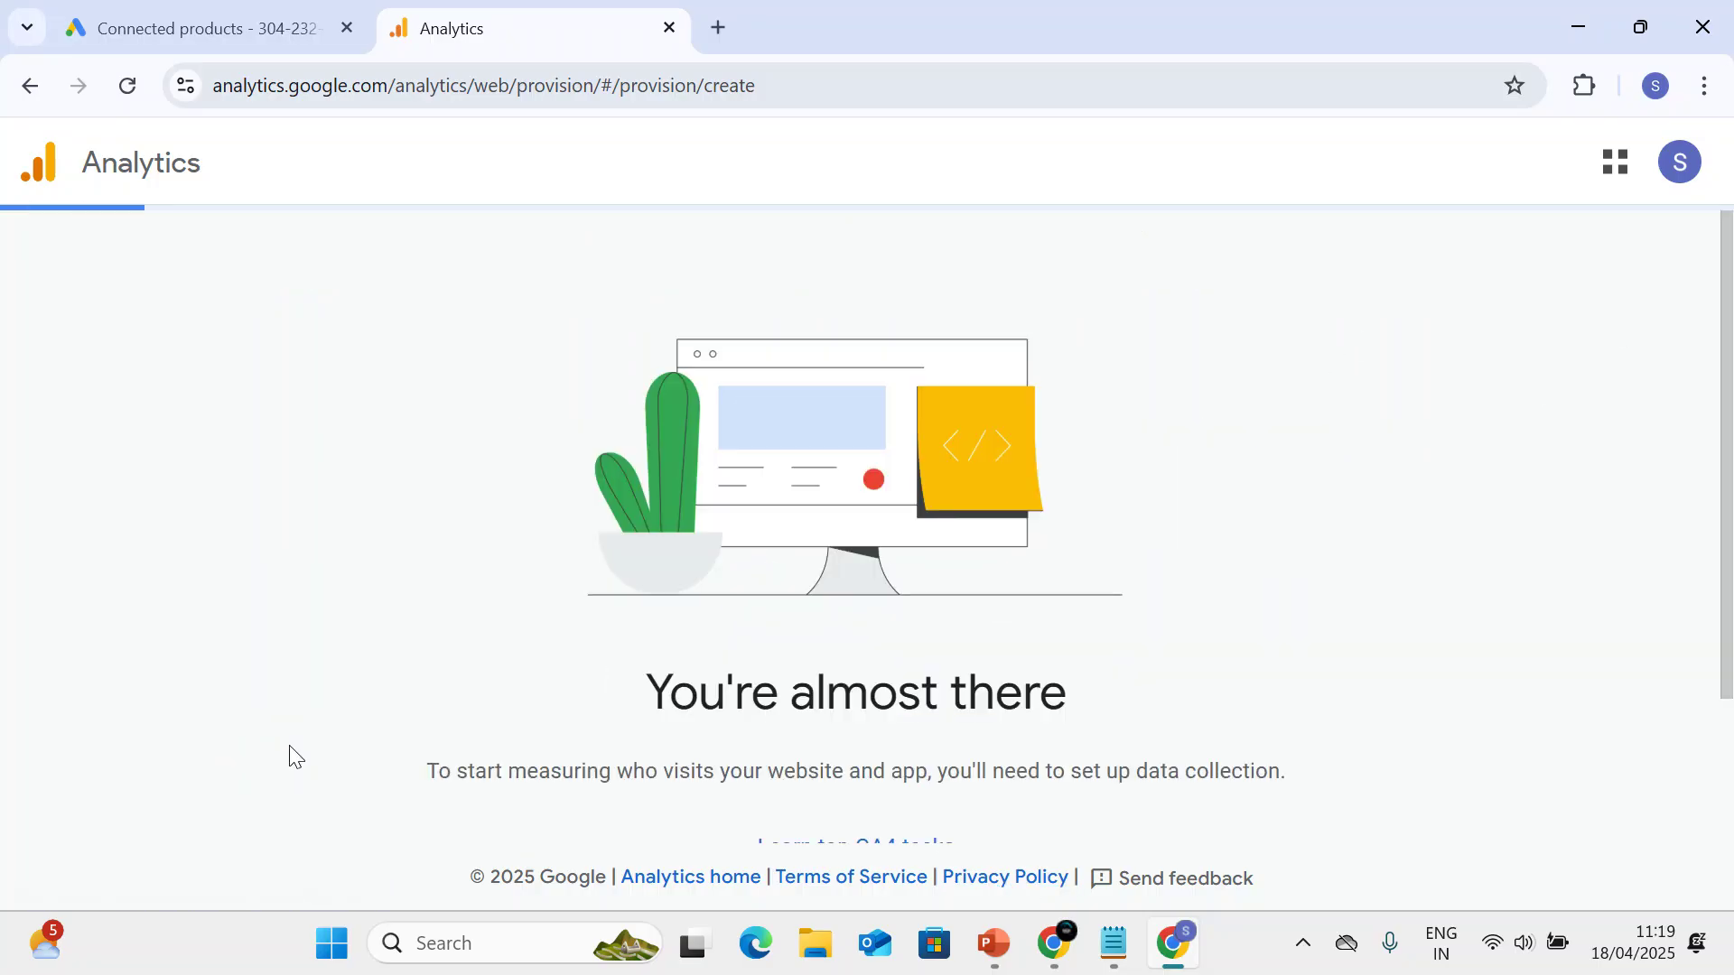
scroll(757, 472, "down", 2)
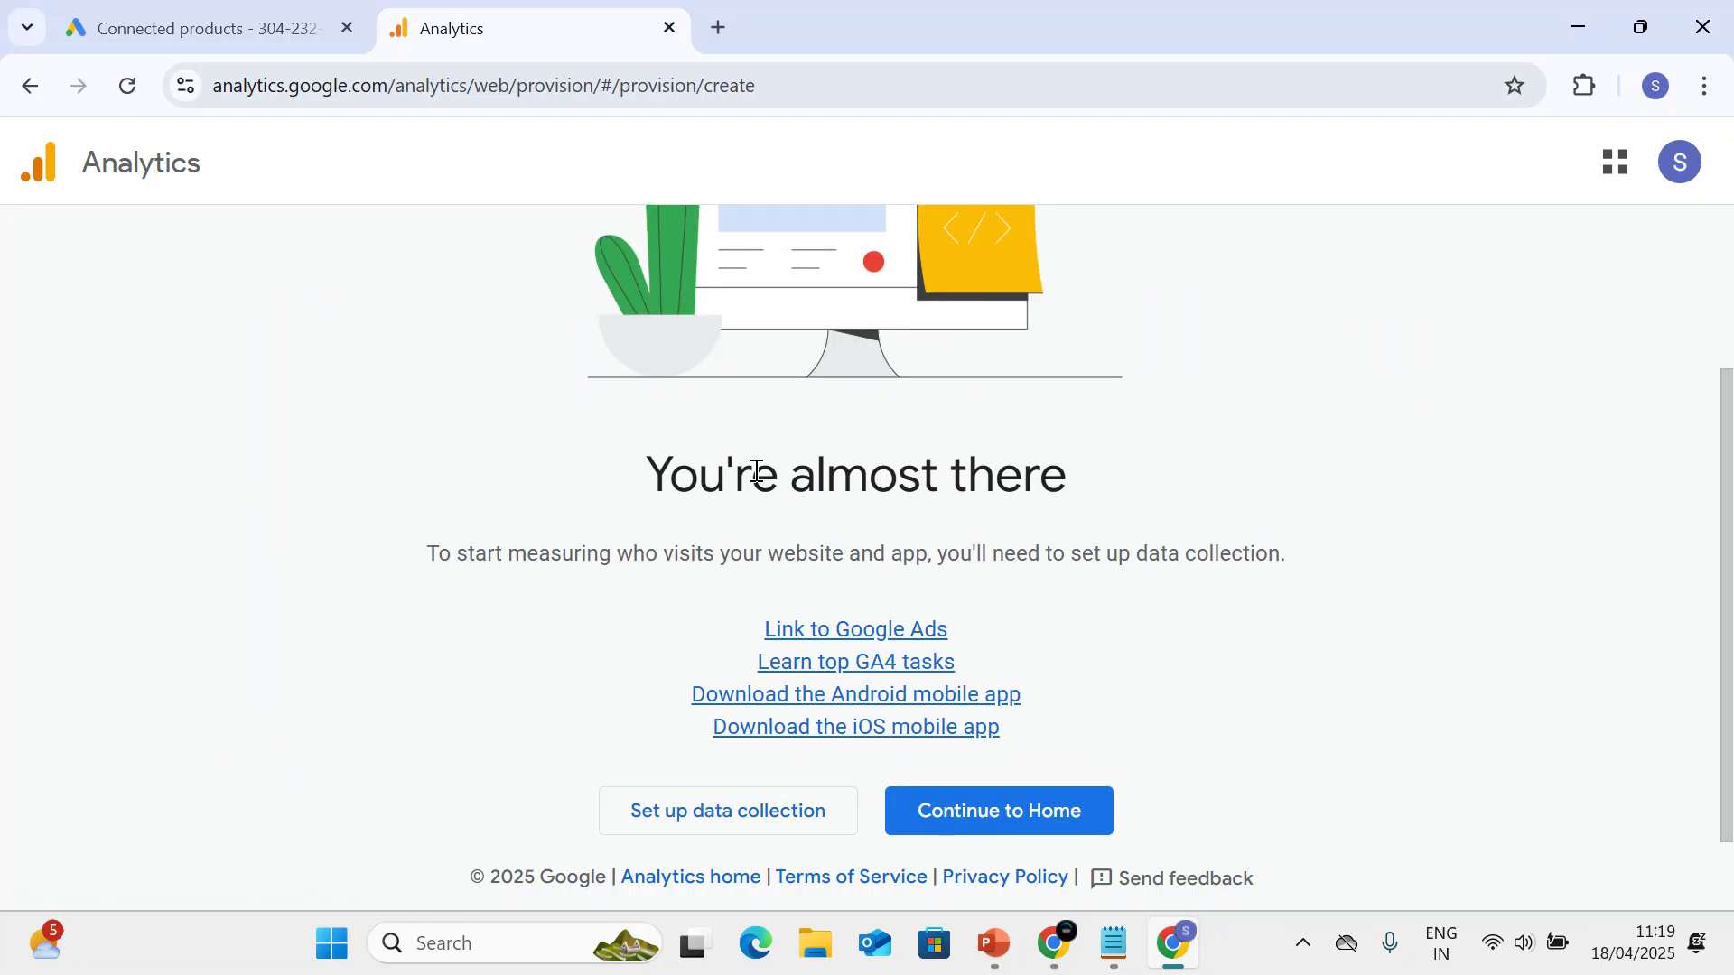
left_click(999, 823)
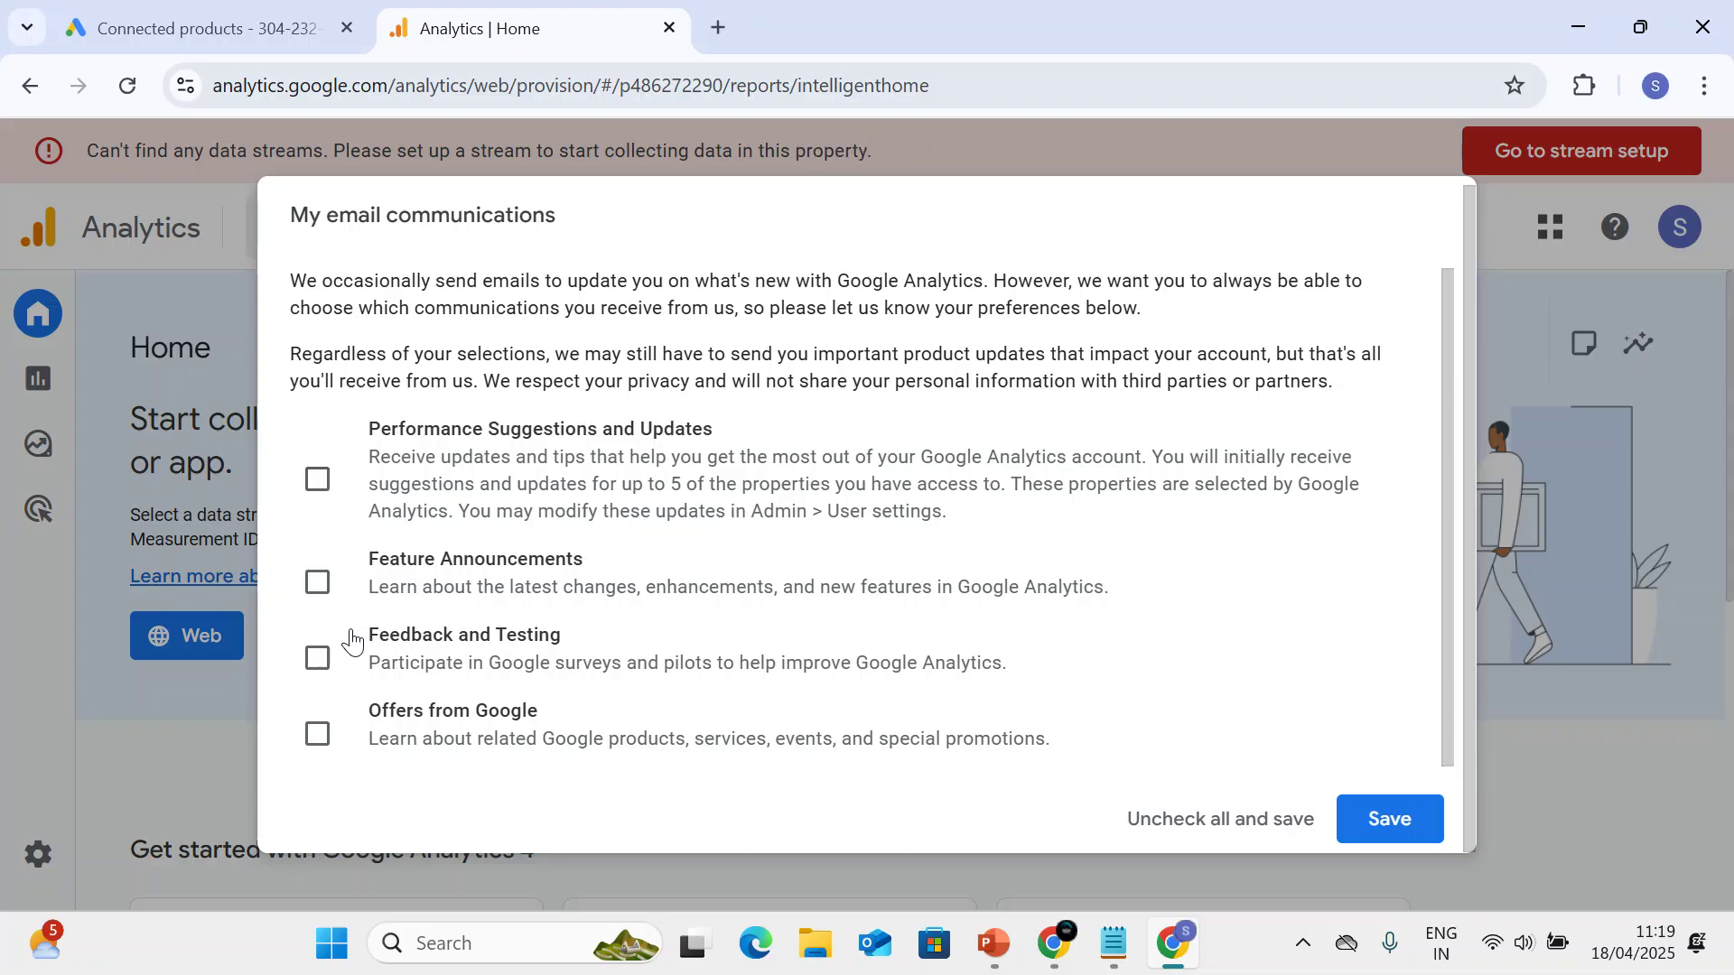
Opt in to all four email communication types, save the preferences and dismiss the help tip.
left_click(315, 484)
left_click(316, 584)
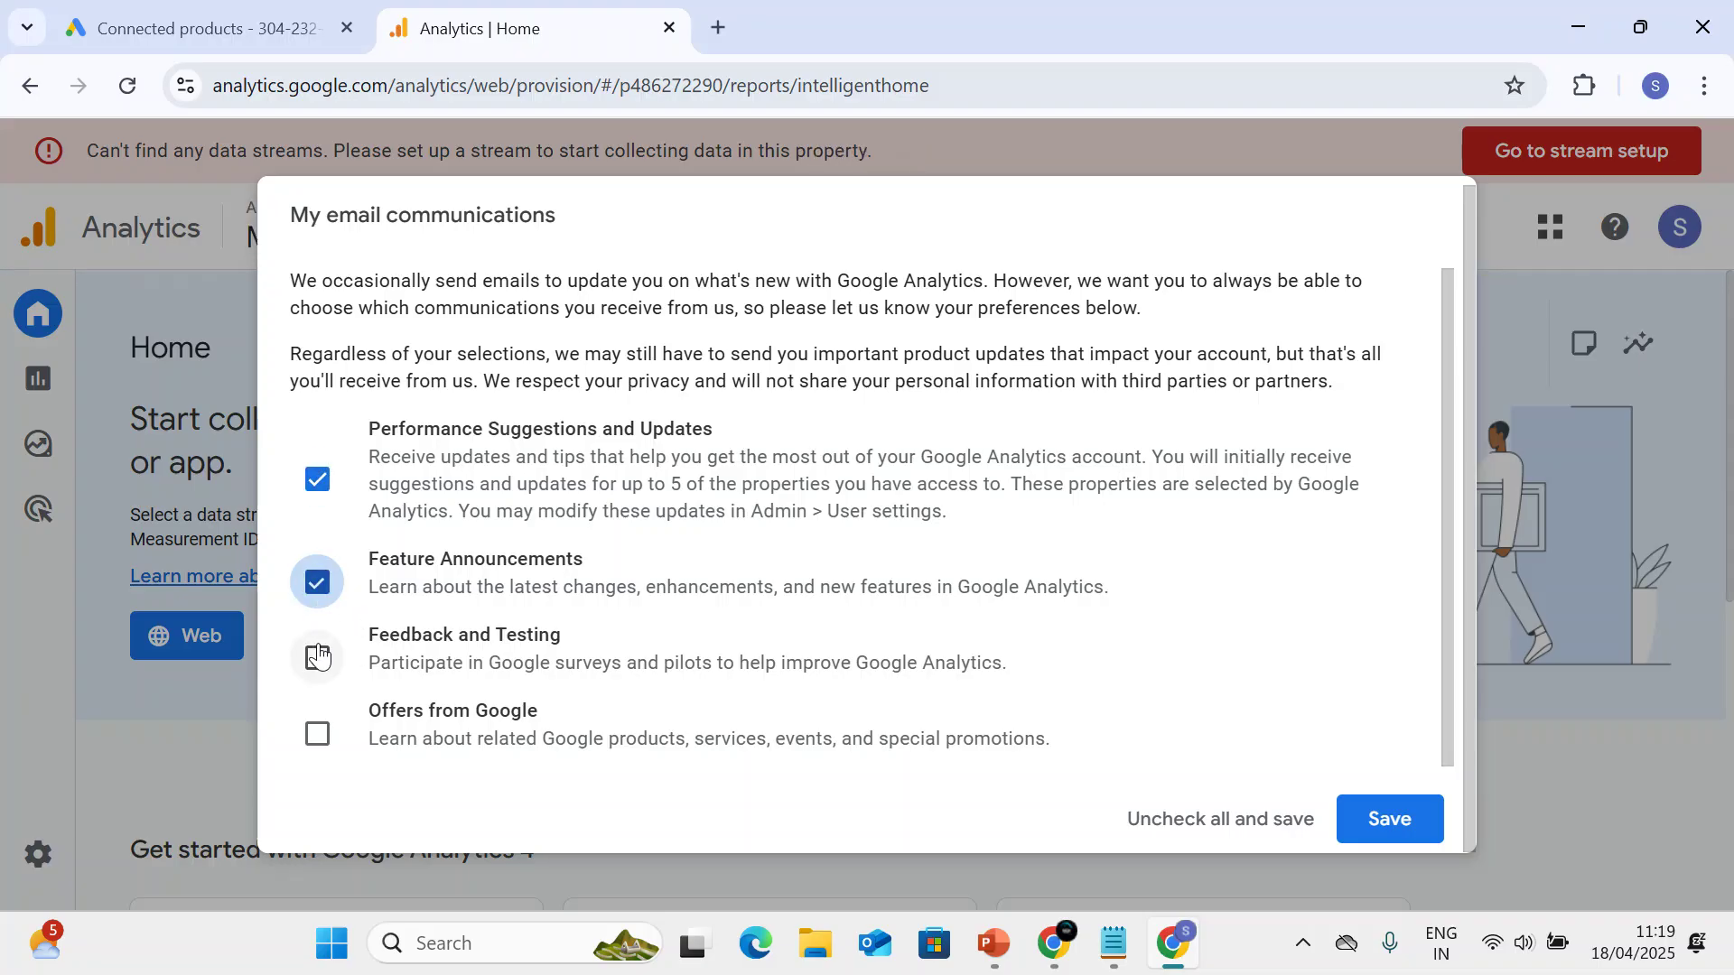
left_click(316, 658)
left_click(313, 741)
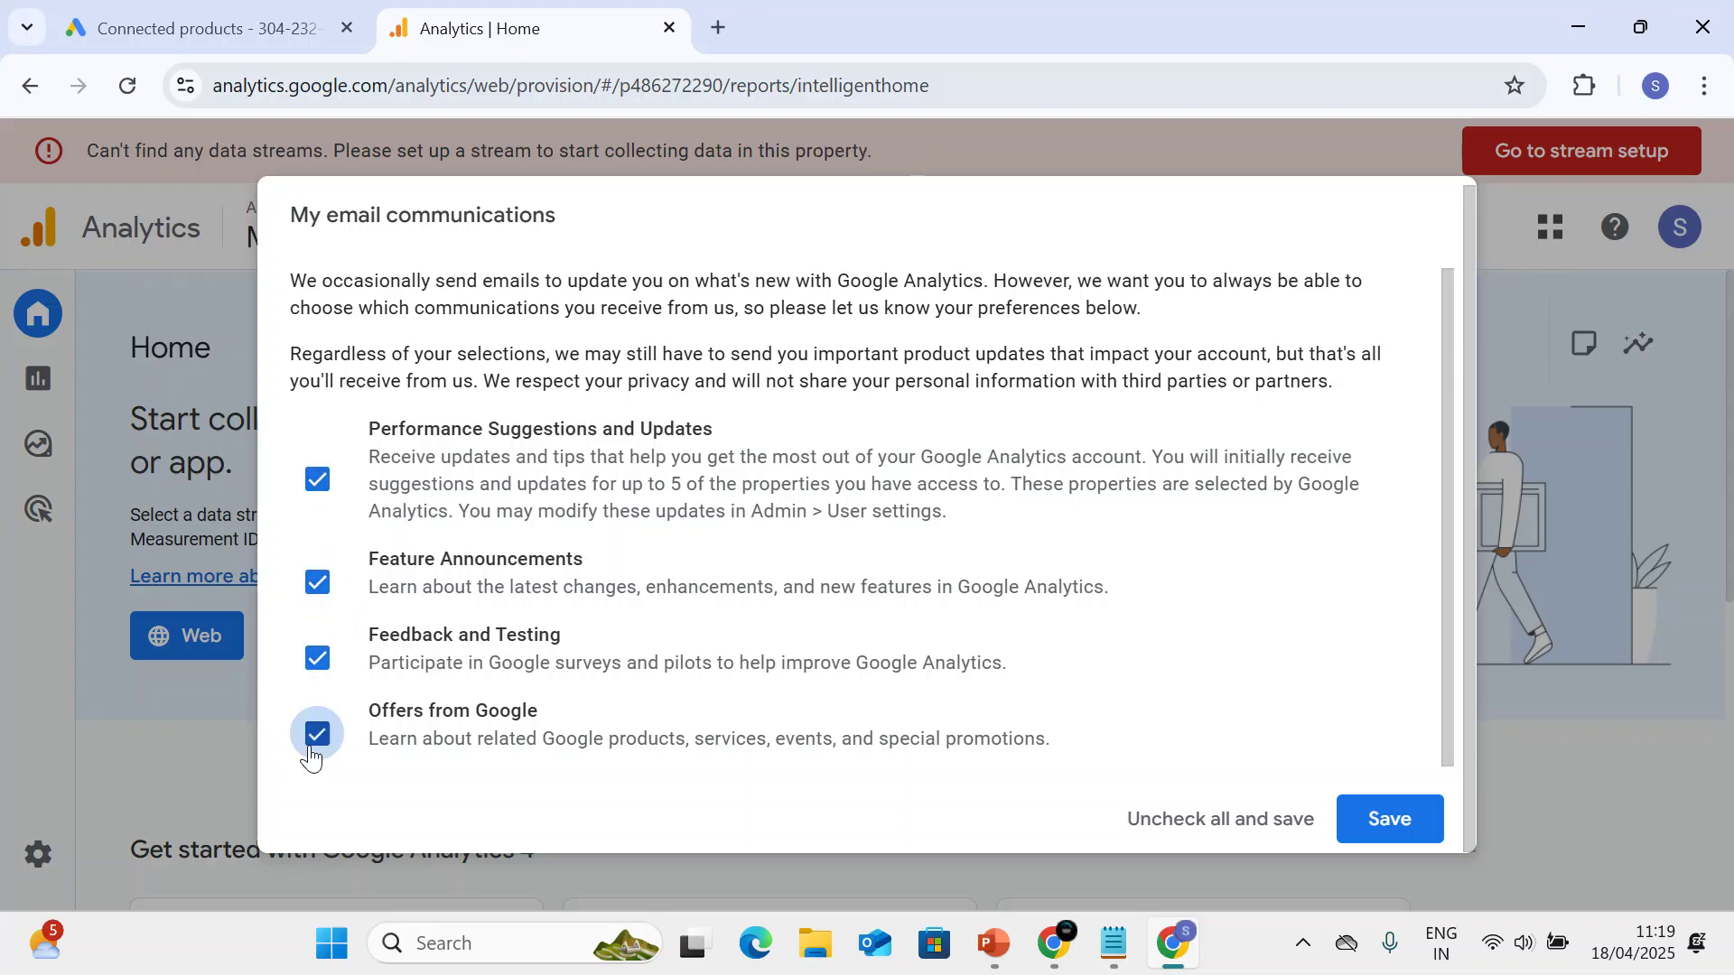
left_click(1357, 818)
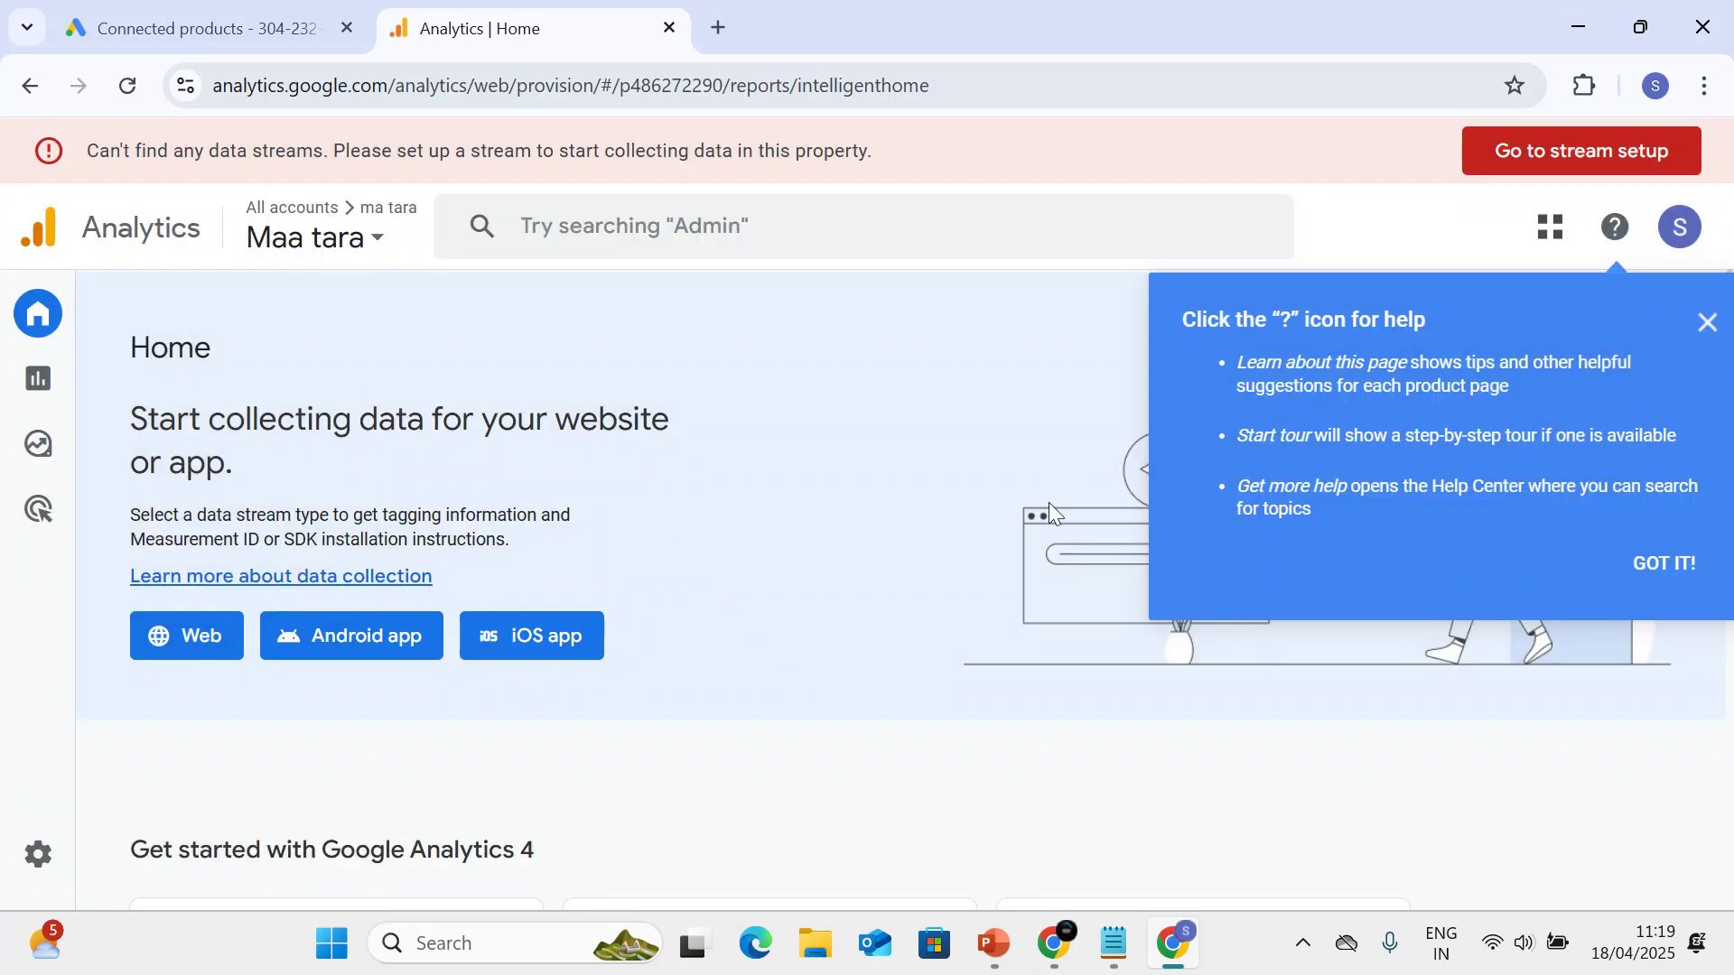
left_click(1706, 323)
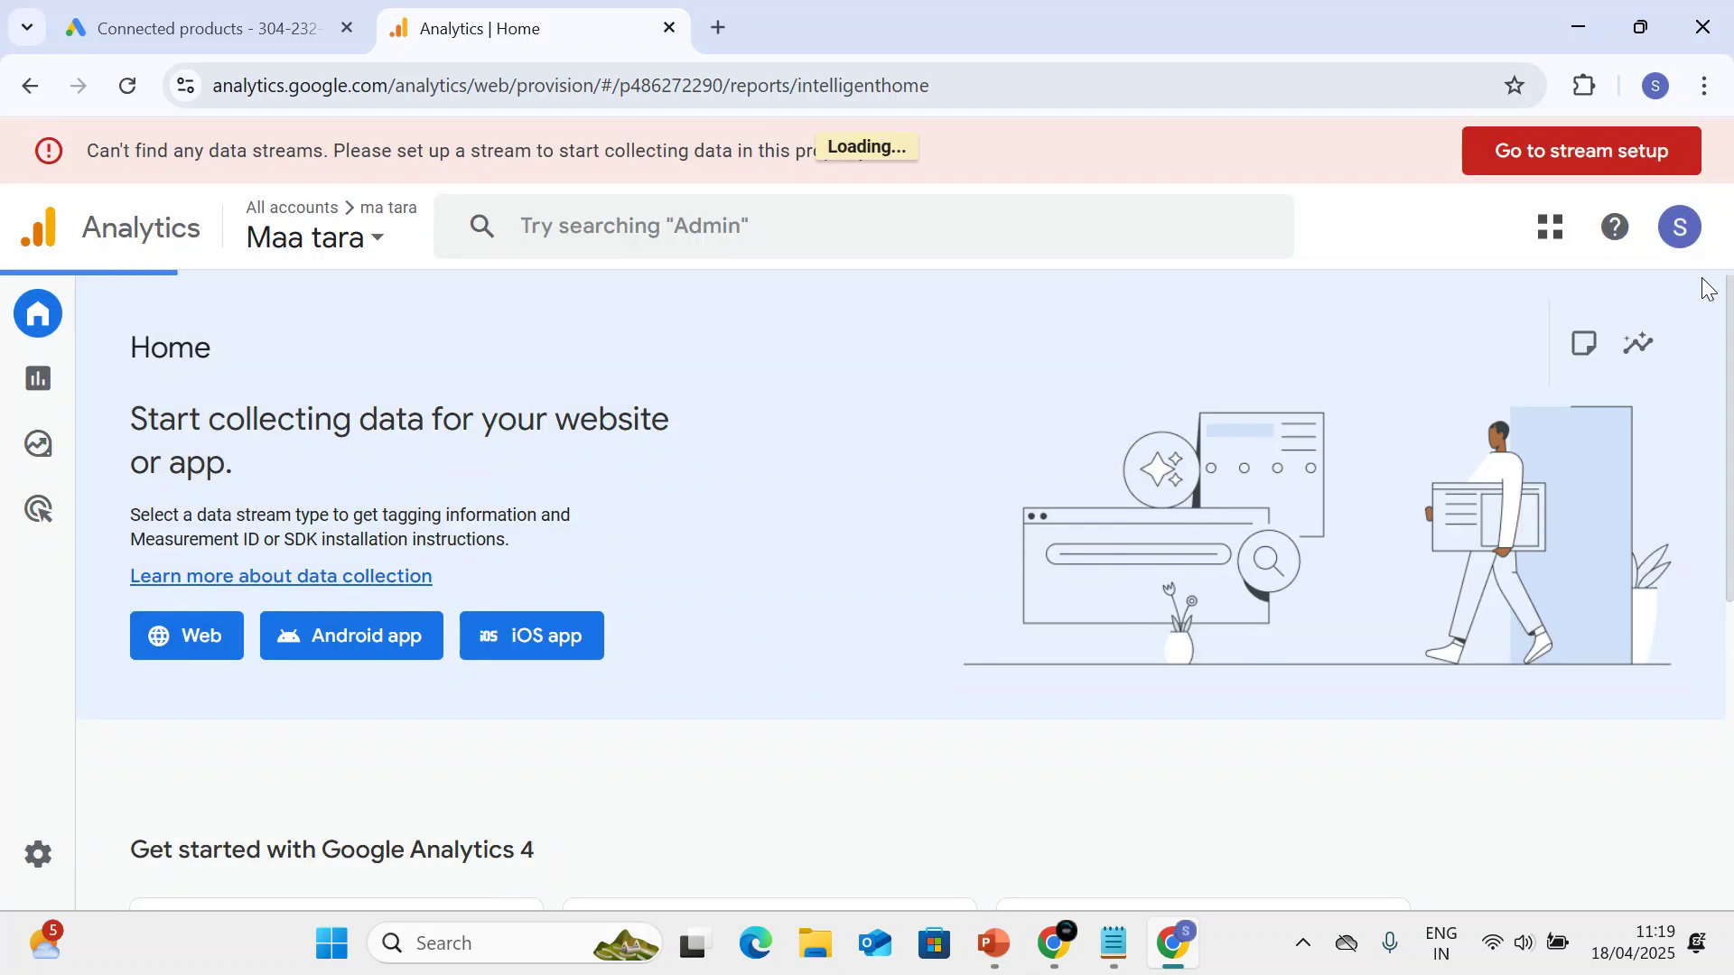
Switch back to Google Ads, reload the data manager's connected products and hide the account paused notice.
left_click(1681, 237)
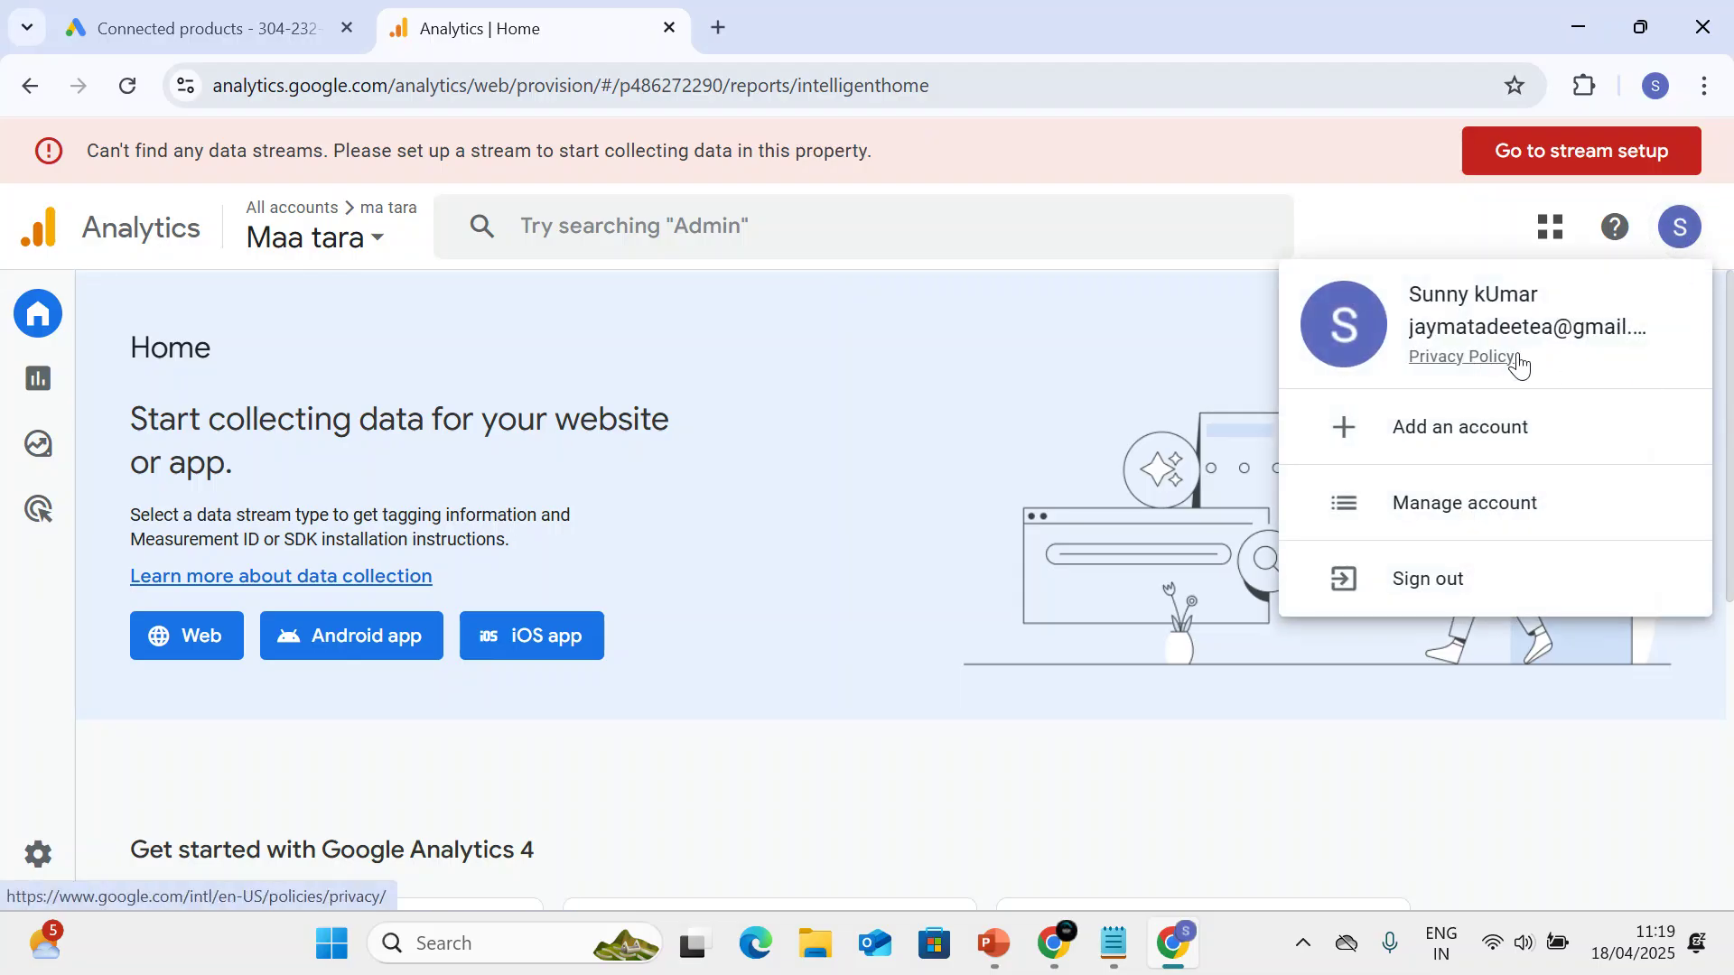
left_click(208, 28)
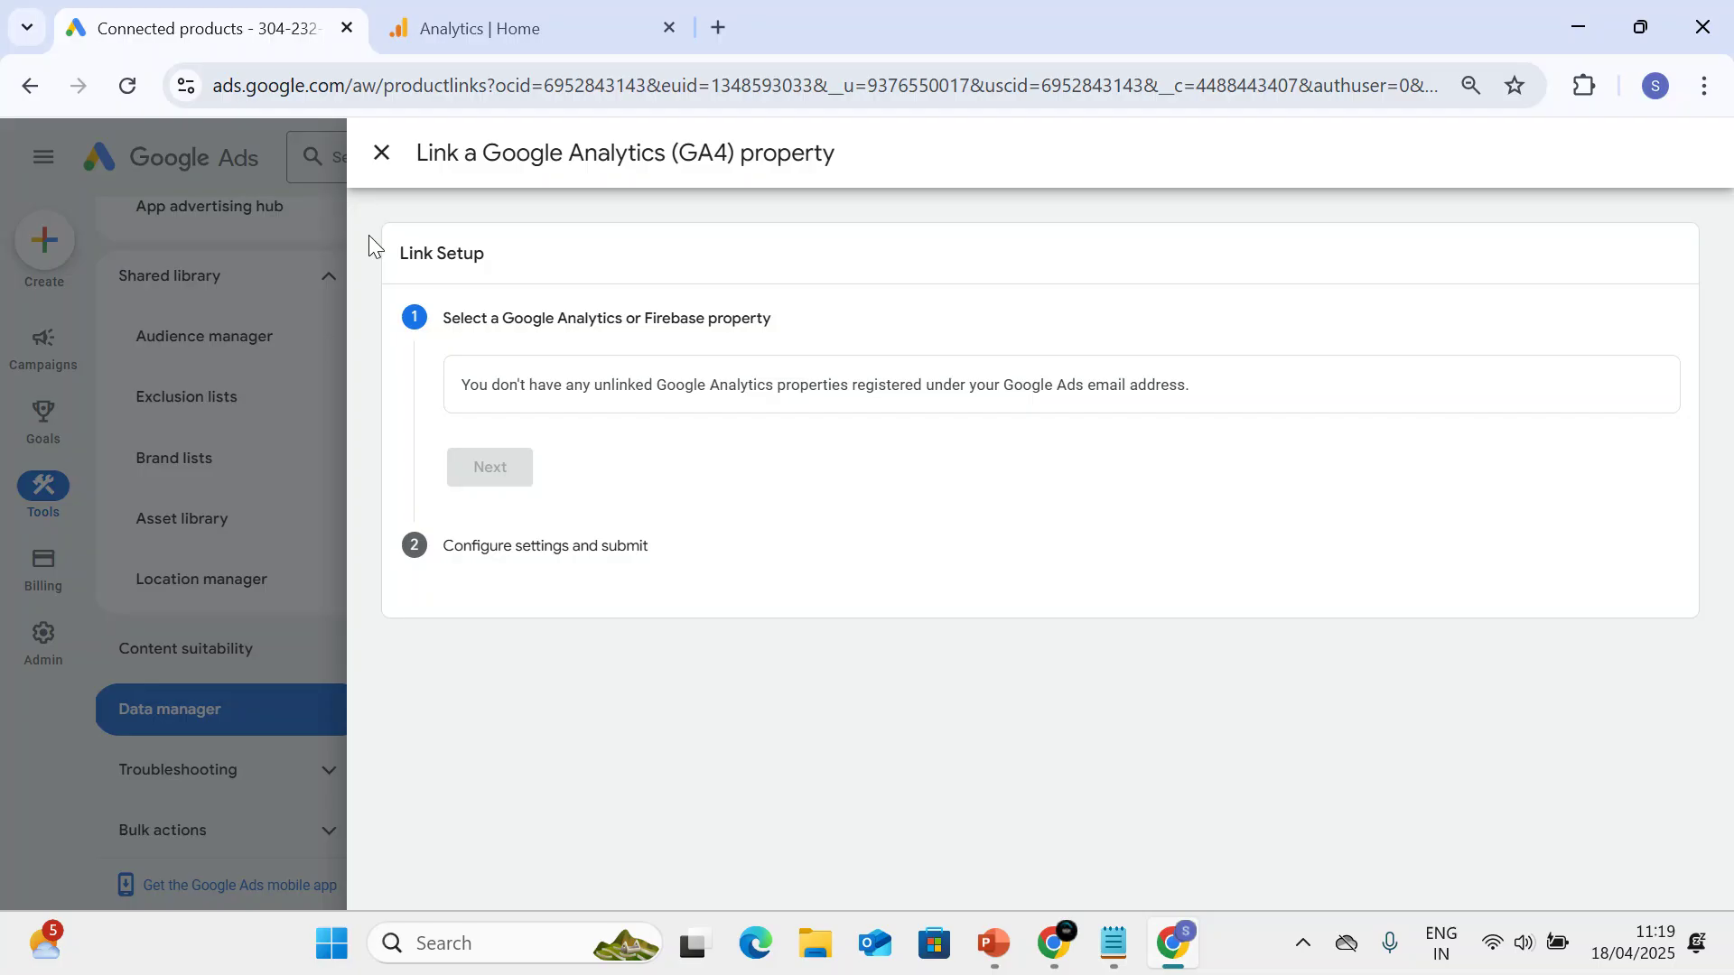
left_click(123, 85)
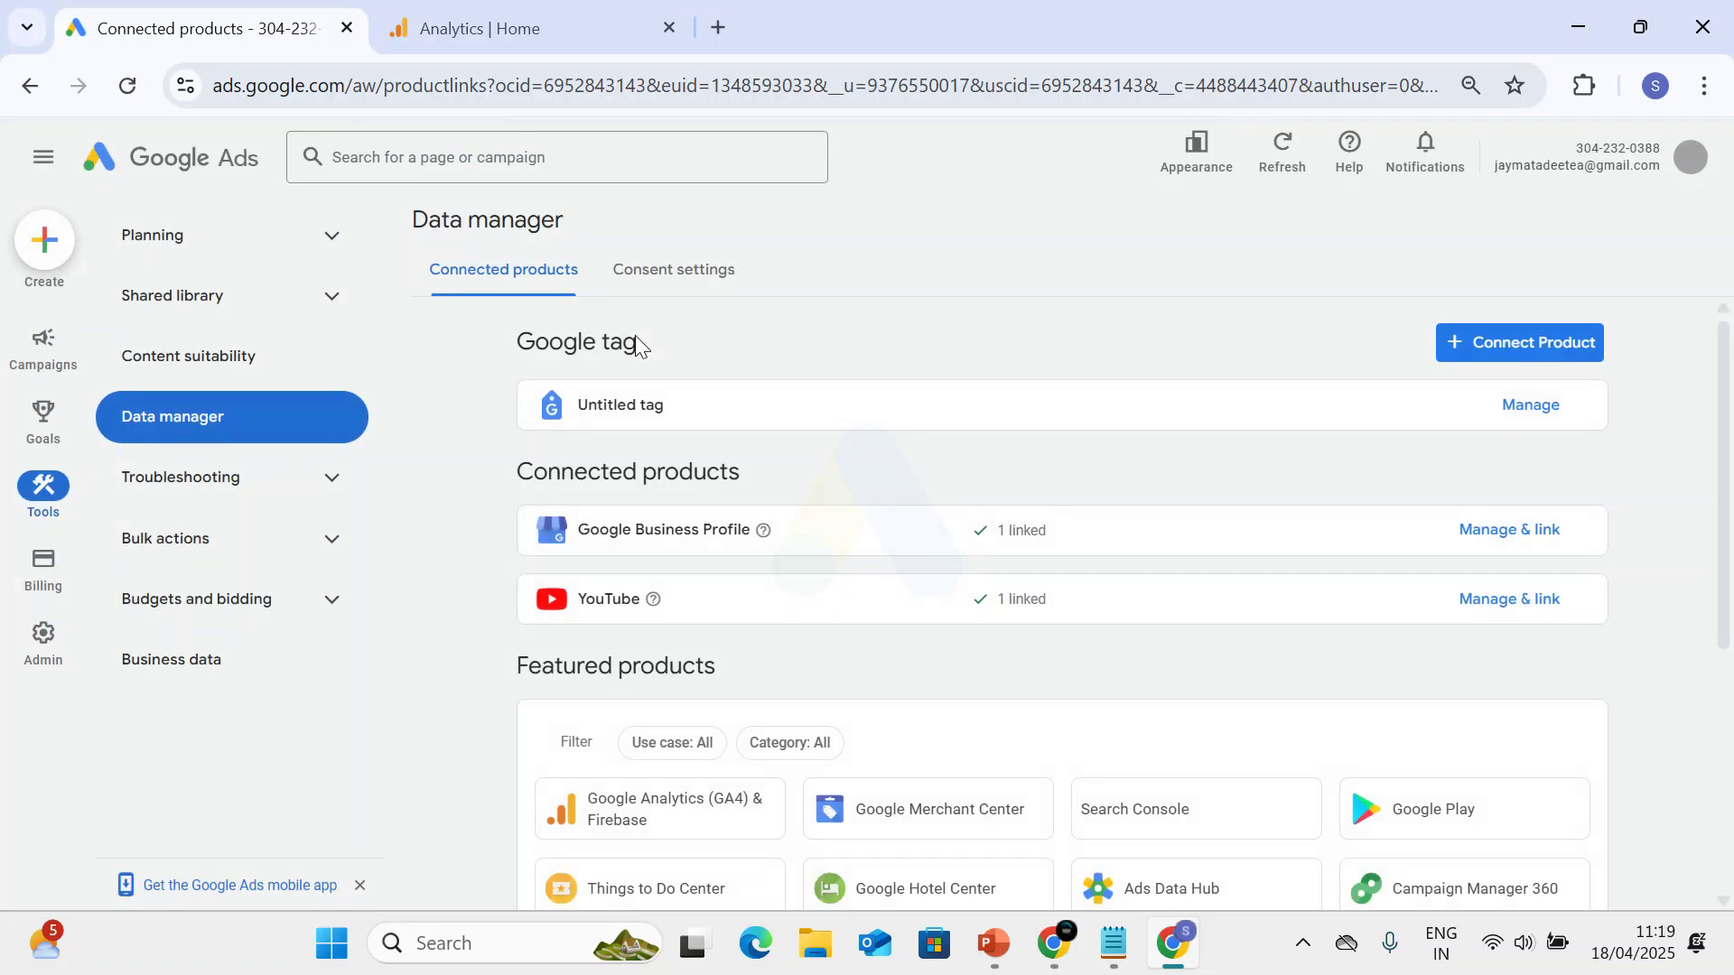
left_click(432, 276)
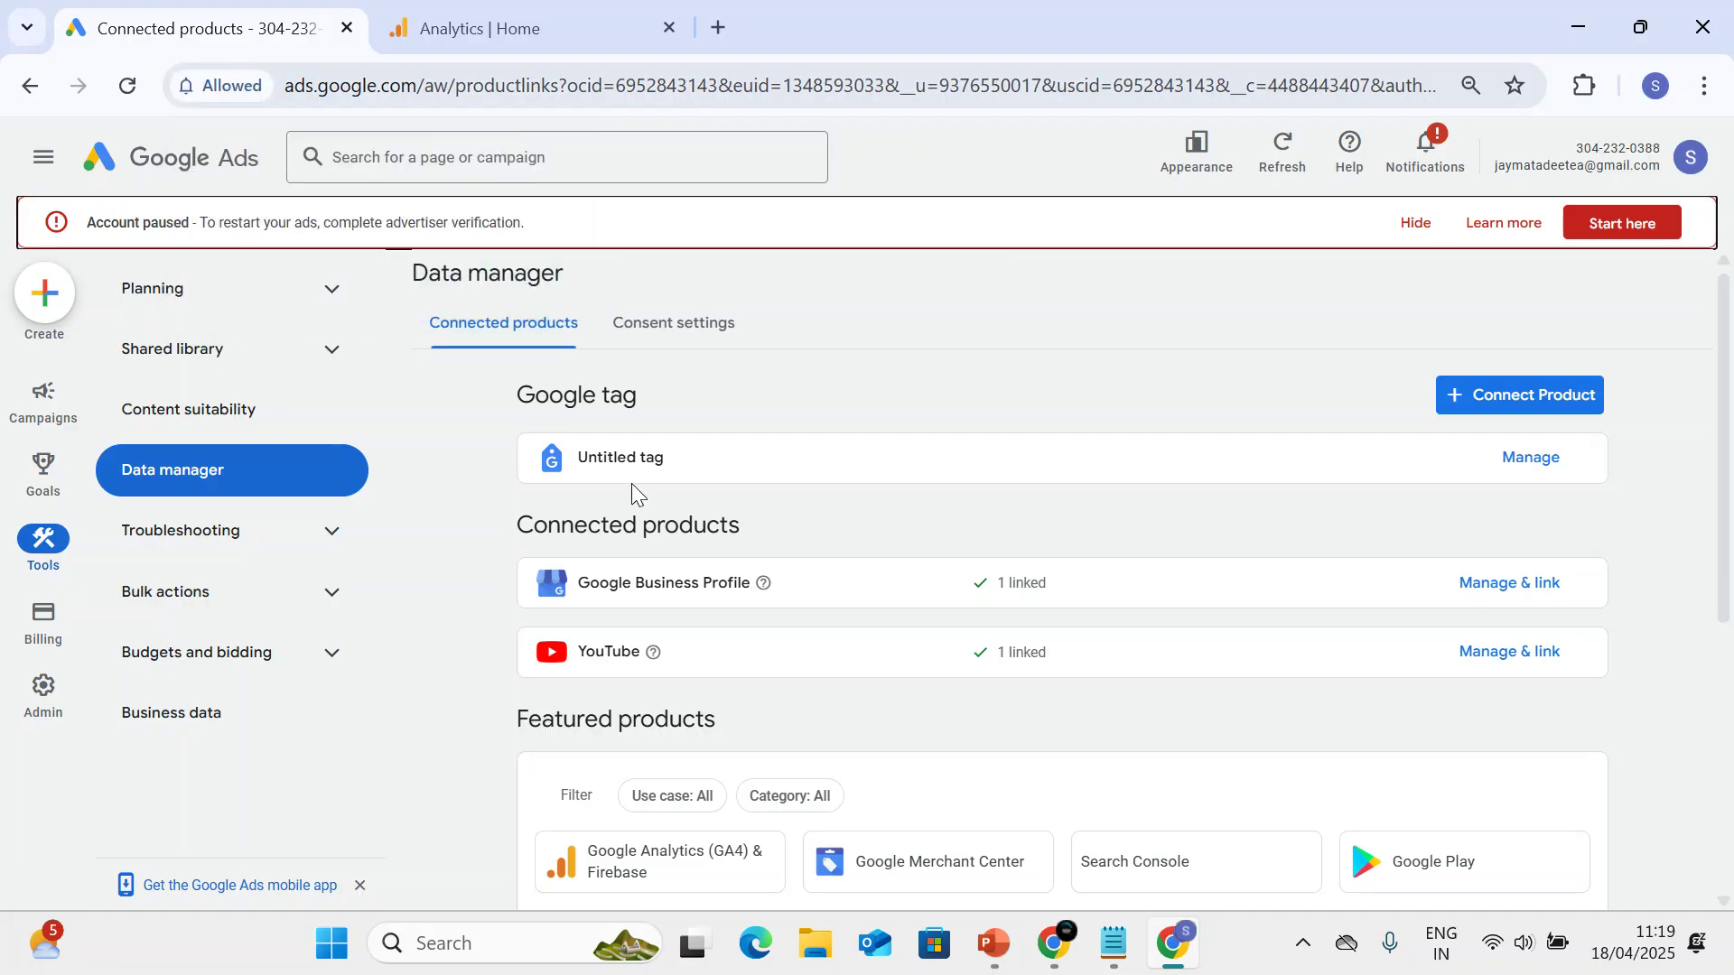
left_click(1415, 222)
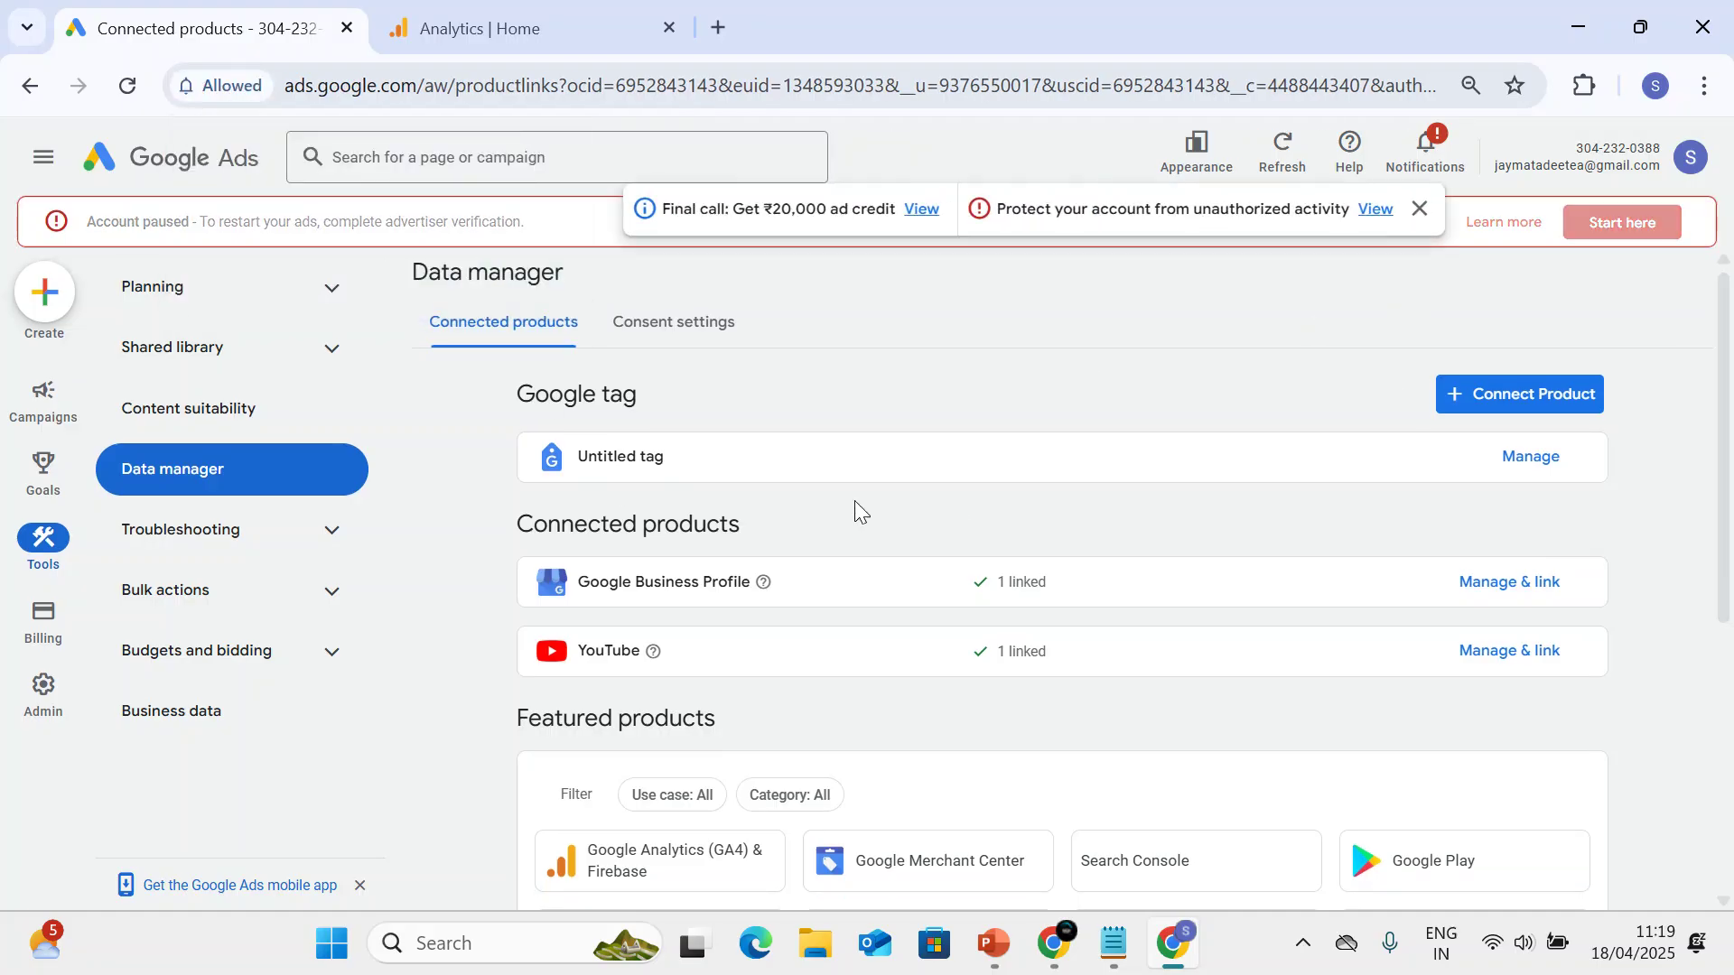
Link the Maa tara Google Analytics (GA4) property, with importing of app and web metrics and Analytics audiences on.
scroll(721, 559, "down", 3)
left_click(721, 560)
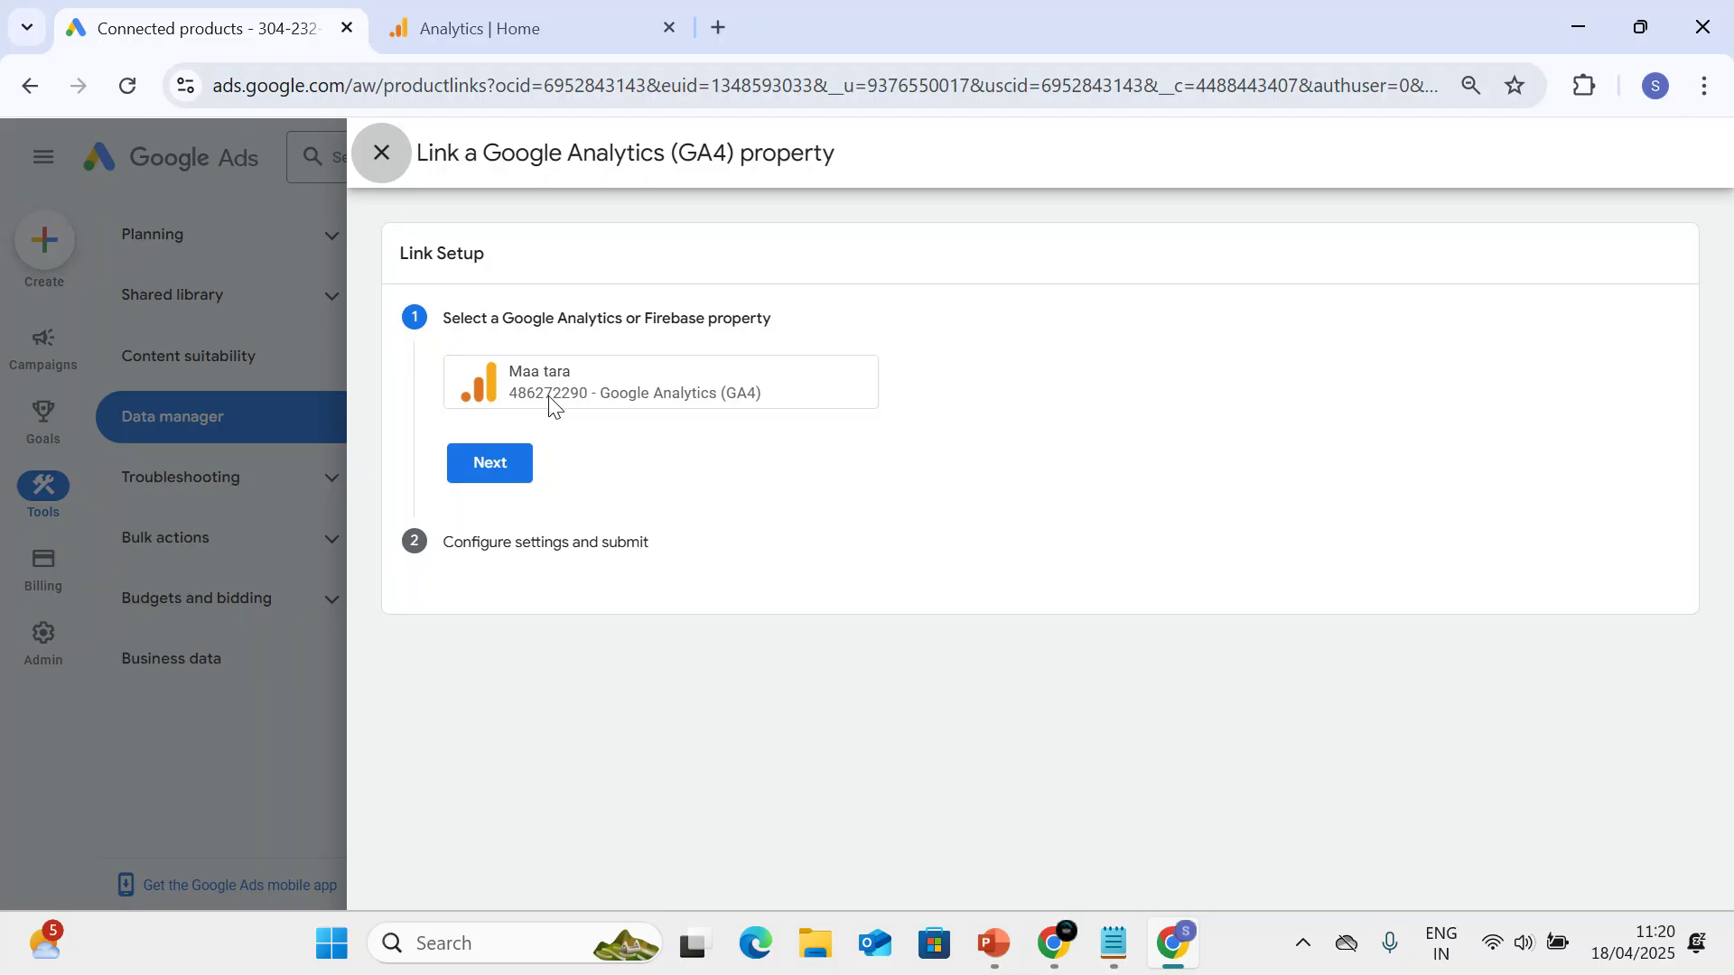
left_click(487, 478)
scroll(669, 523, "down", 2)
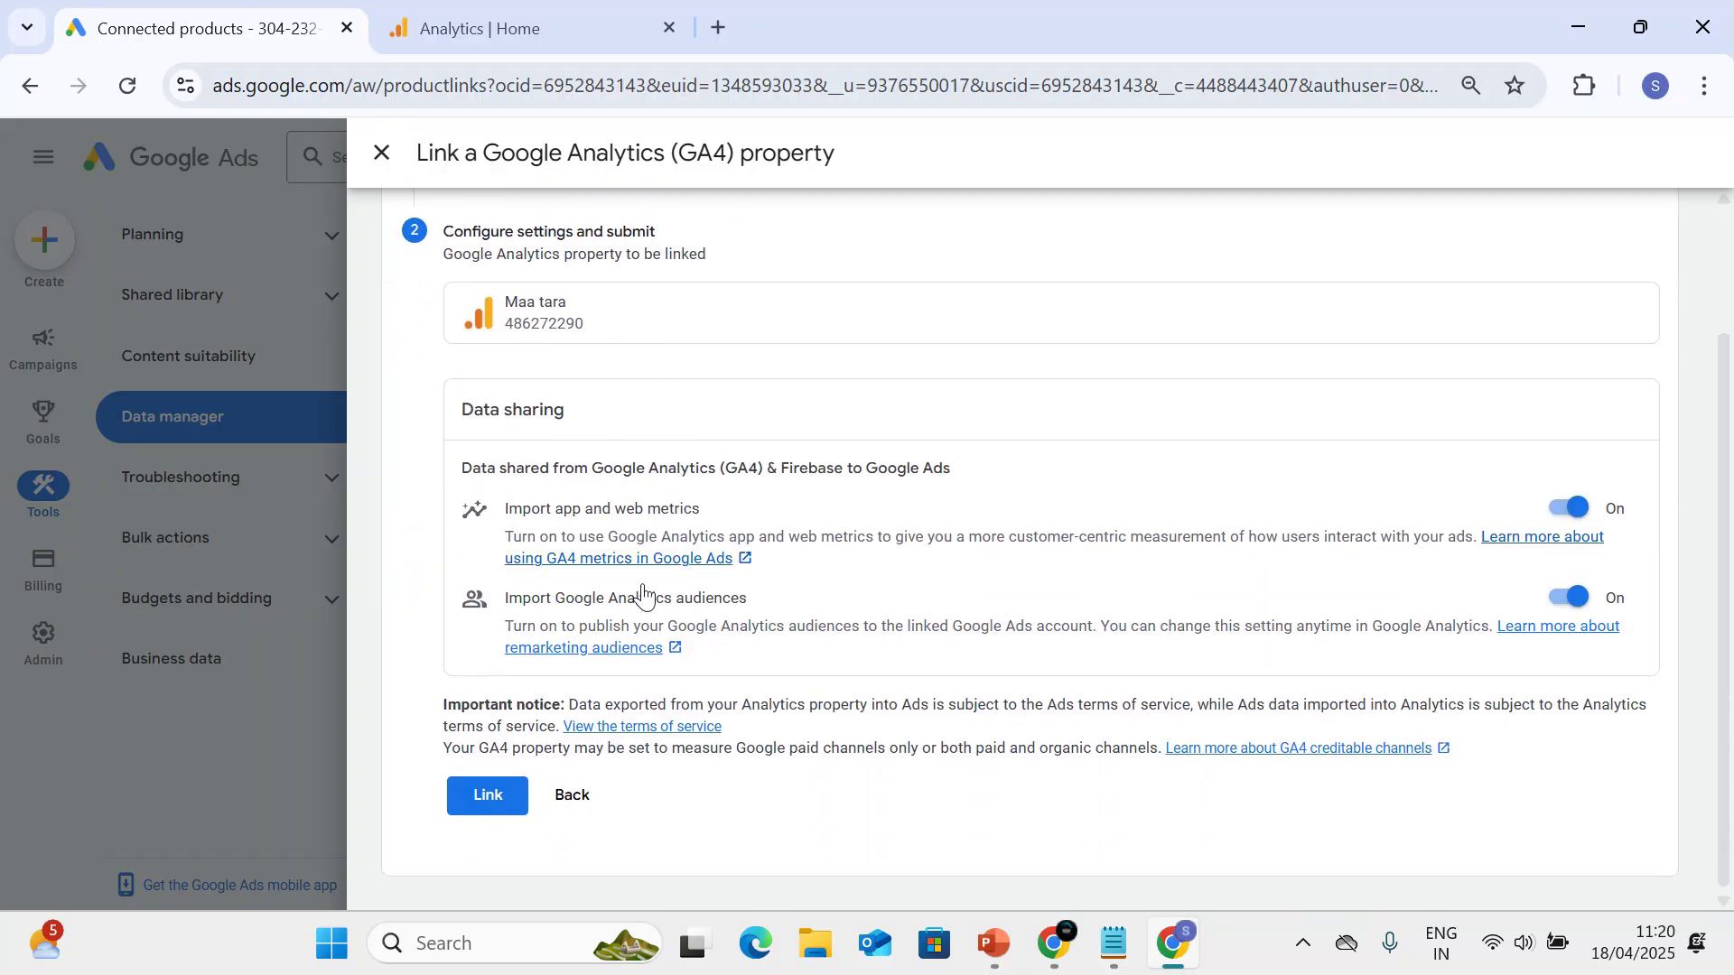
left_click(492, 794)
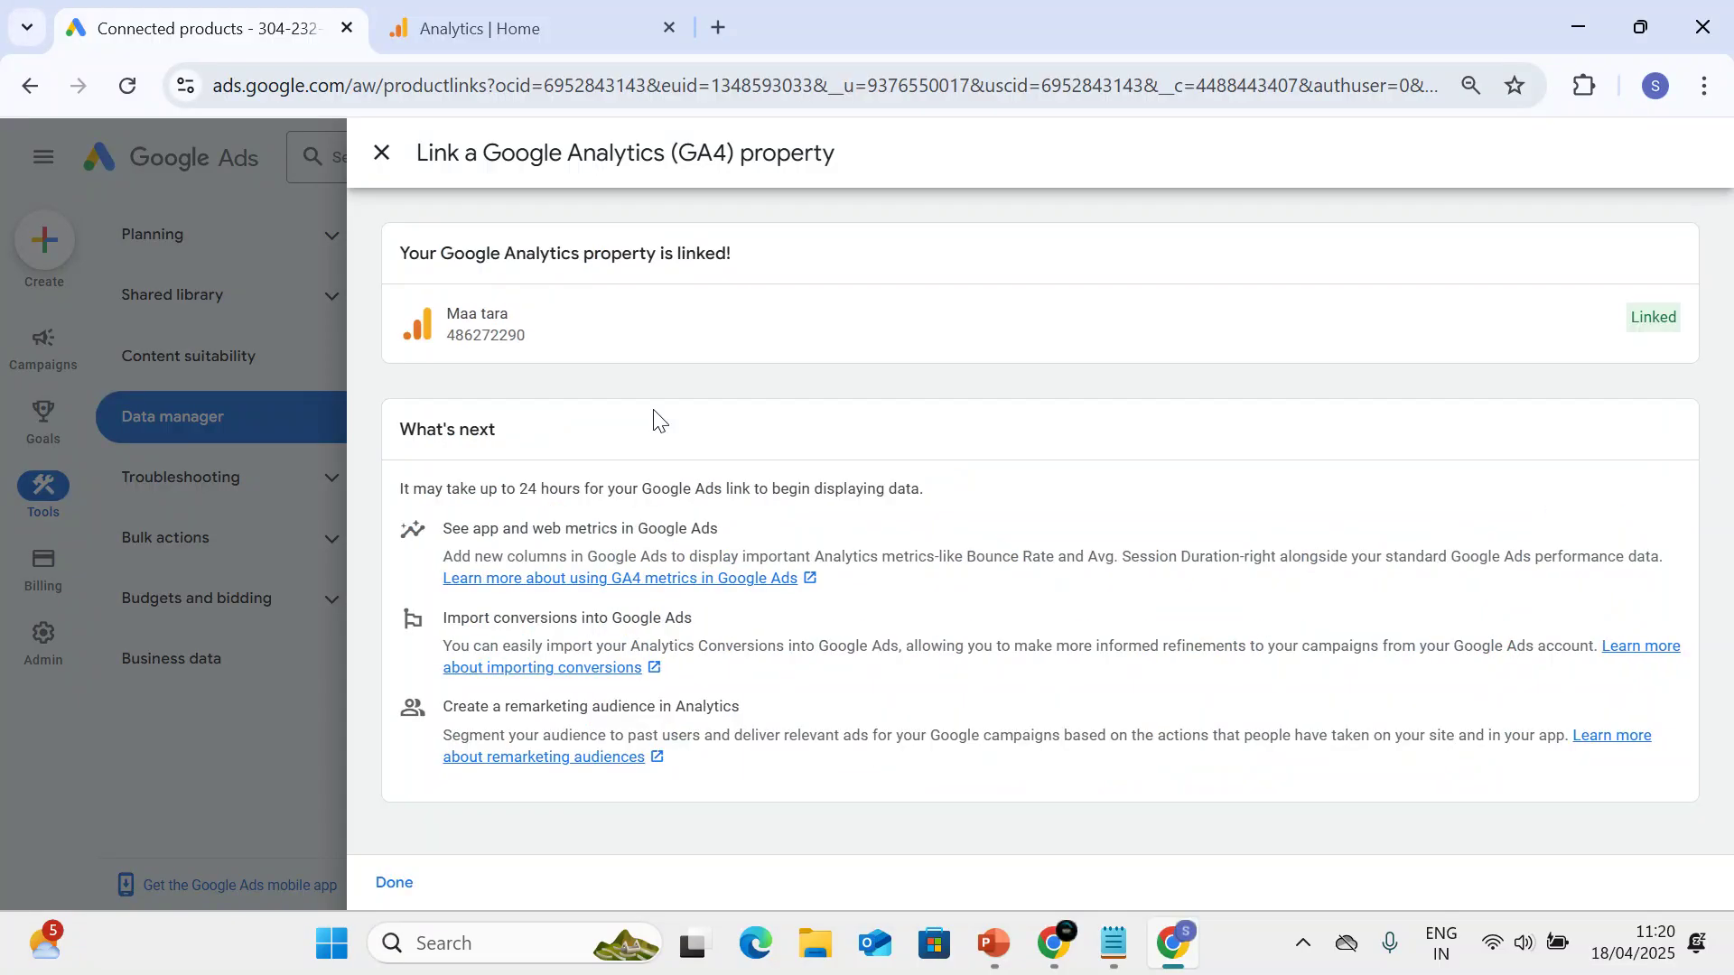
left_click(403, 883)
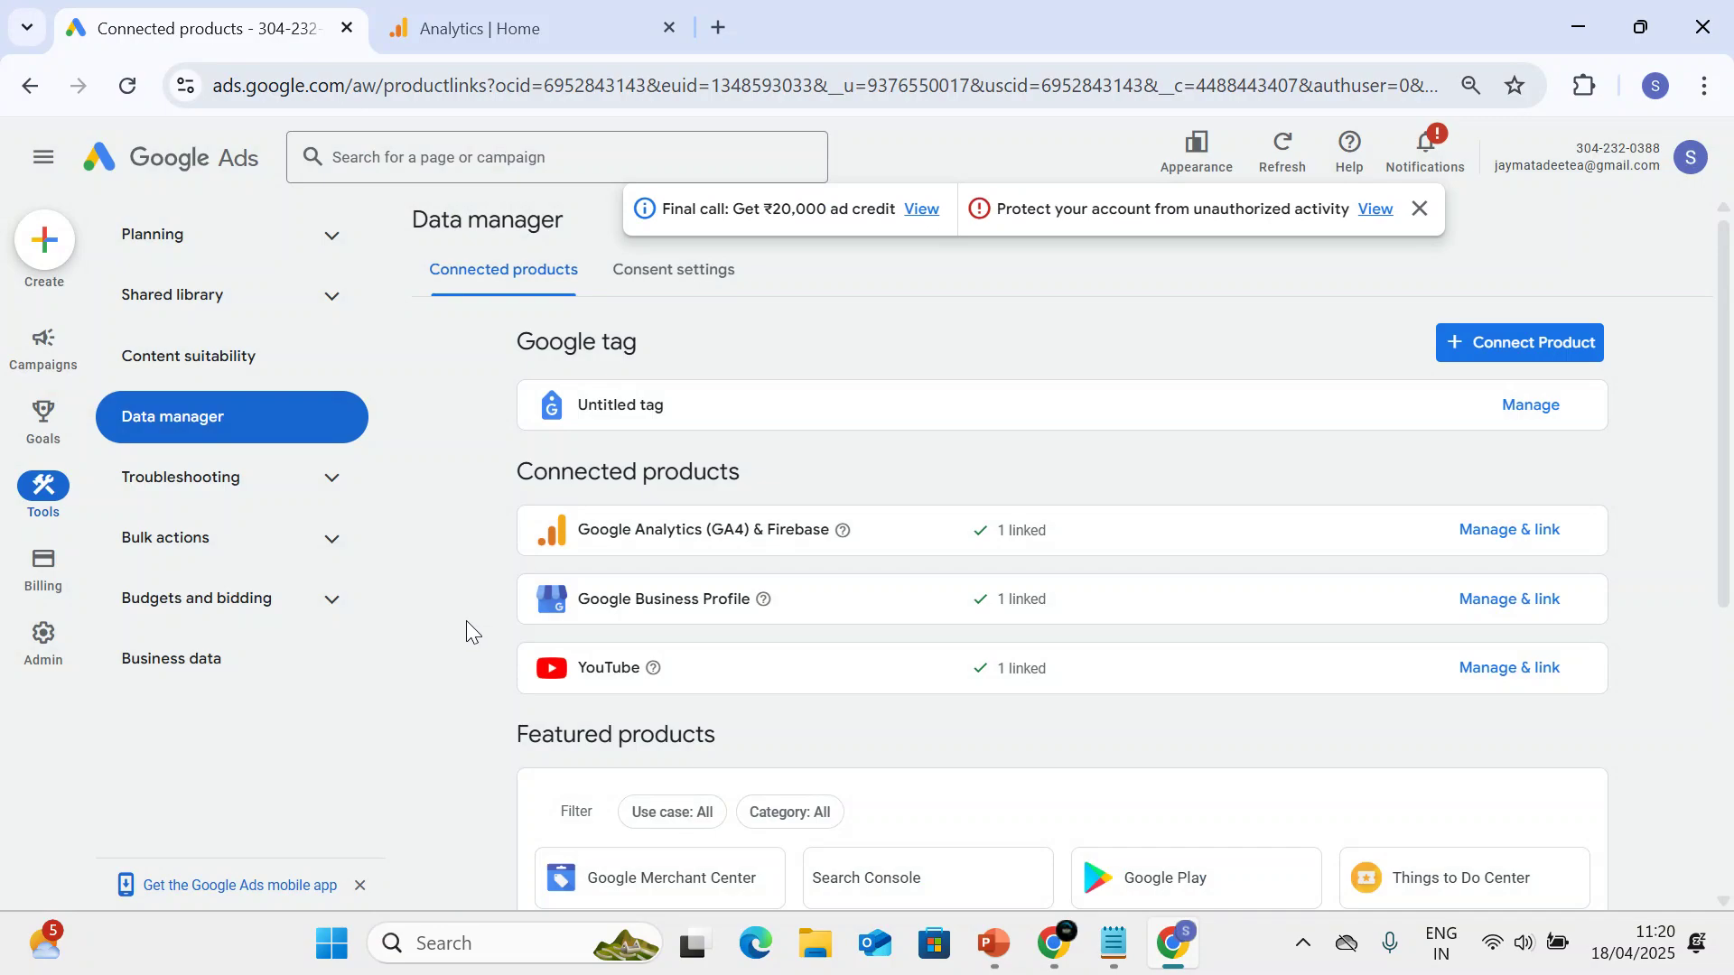
Search the connectable data sources for "google tag manage", then clear the search and close the product list.
scroll(819, 483, "down", 5)
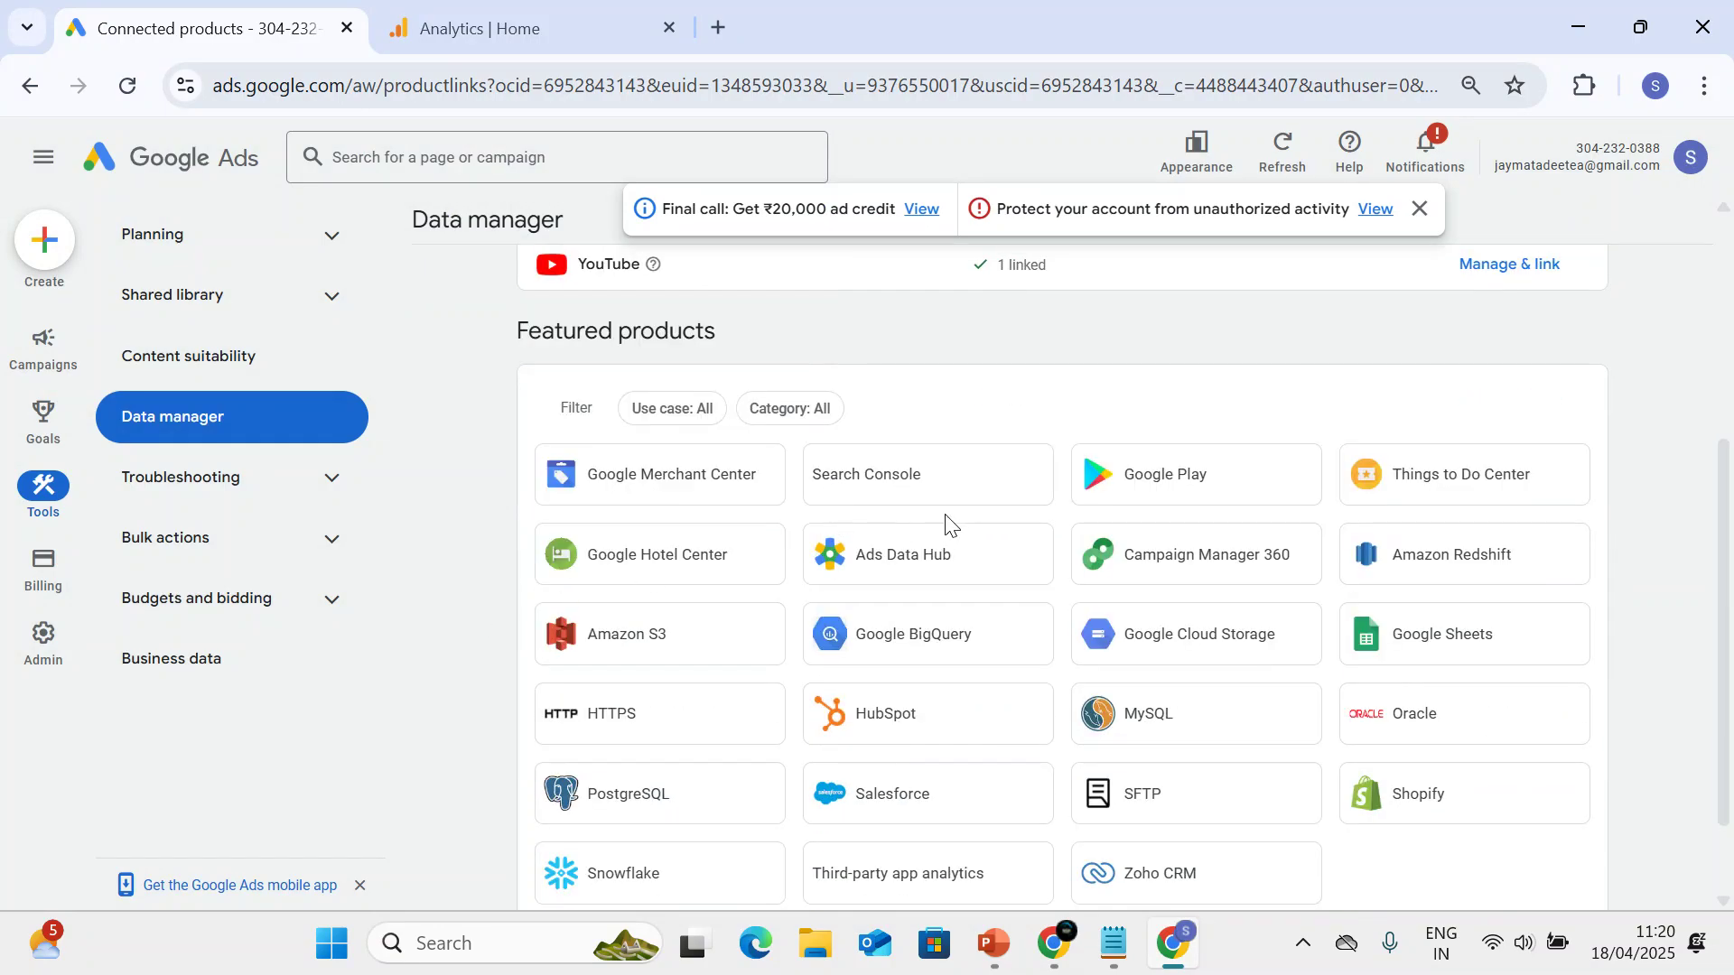
scroll(945, 522, "down", 1)
scroll(826, 639, "up", 3)
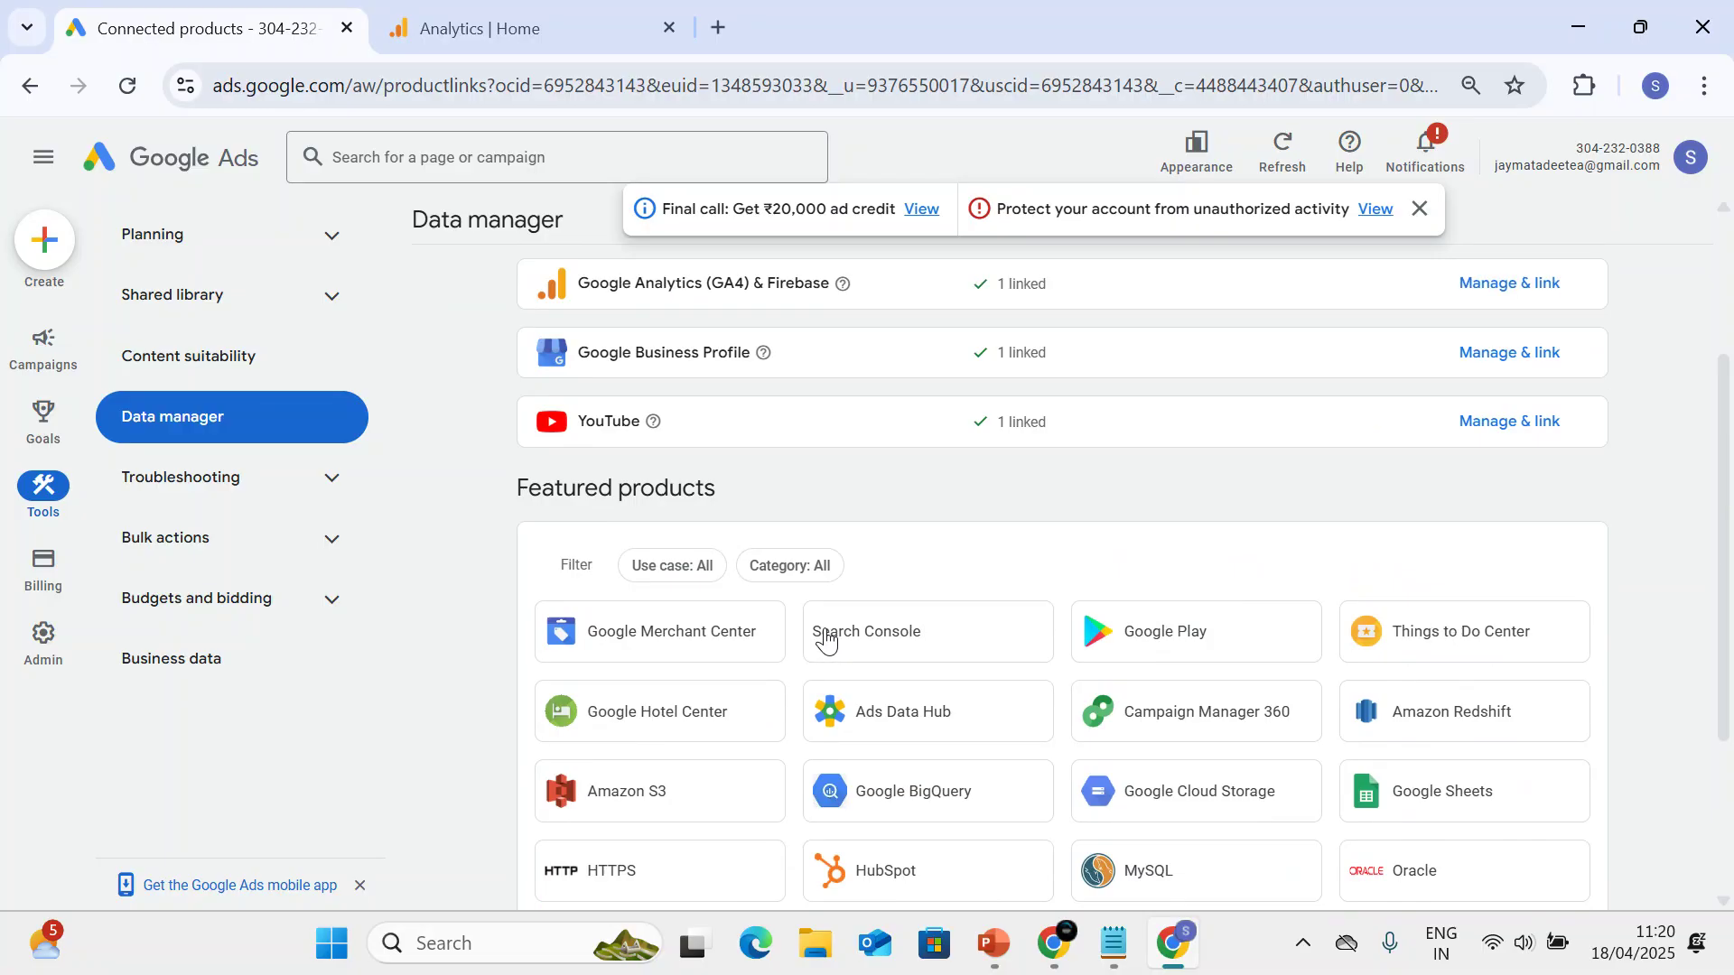
scroll(857, 568, "up", 1)
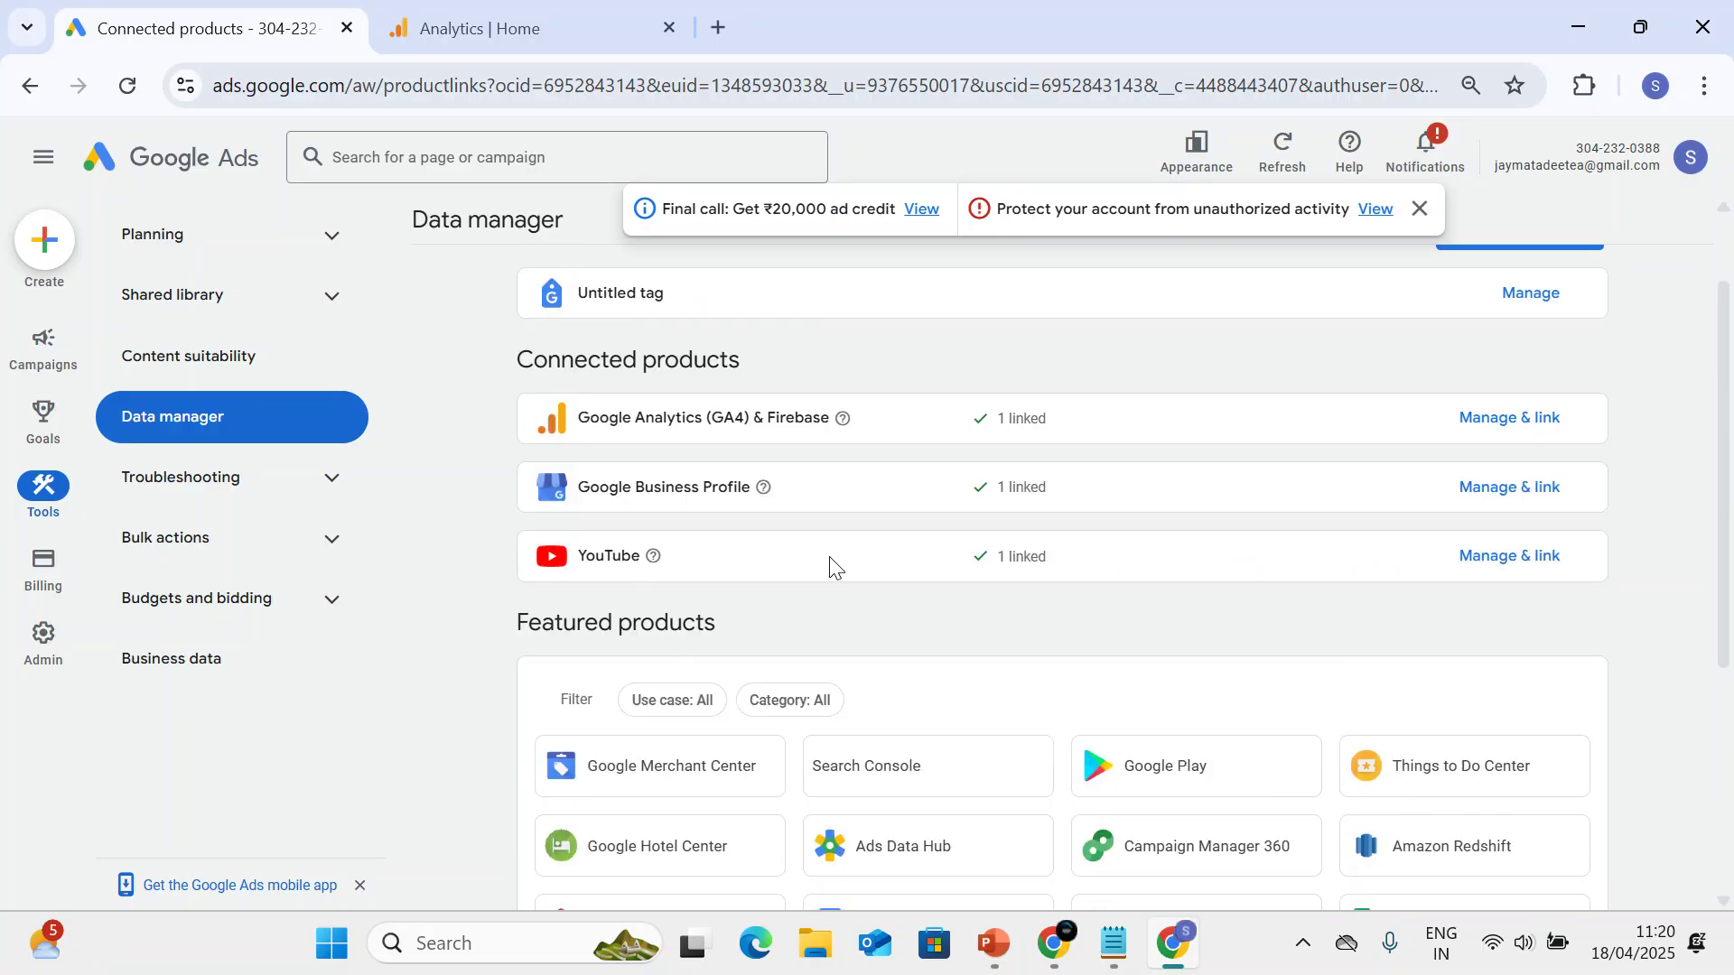
scroll(742, 307, "up", 1)
left_click(1590, 352)
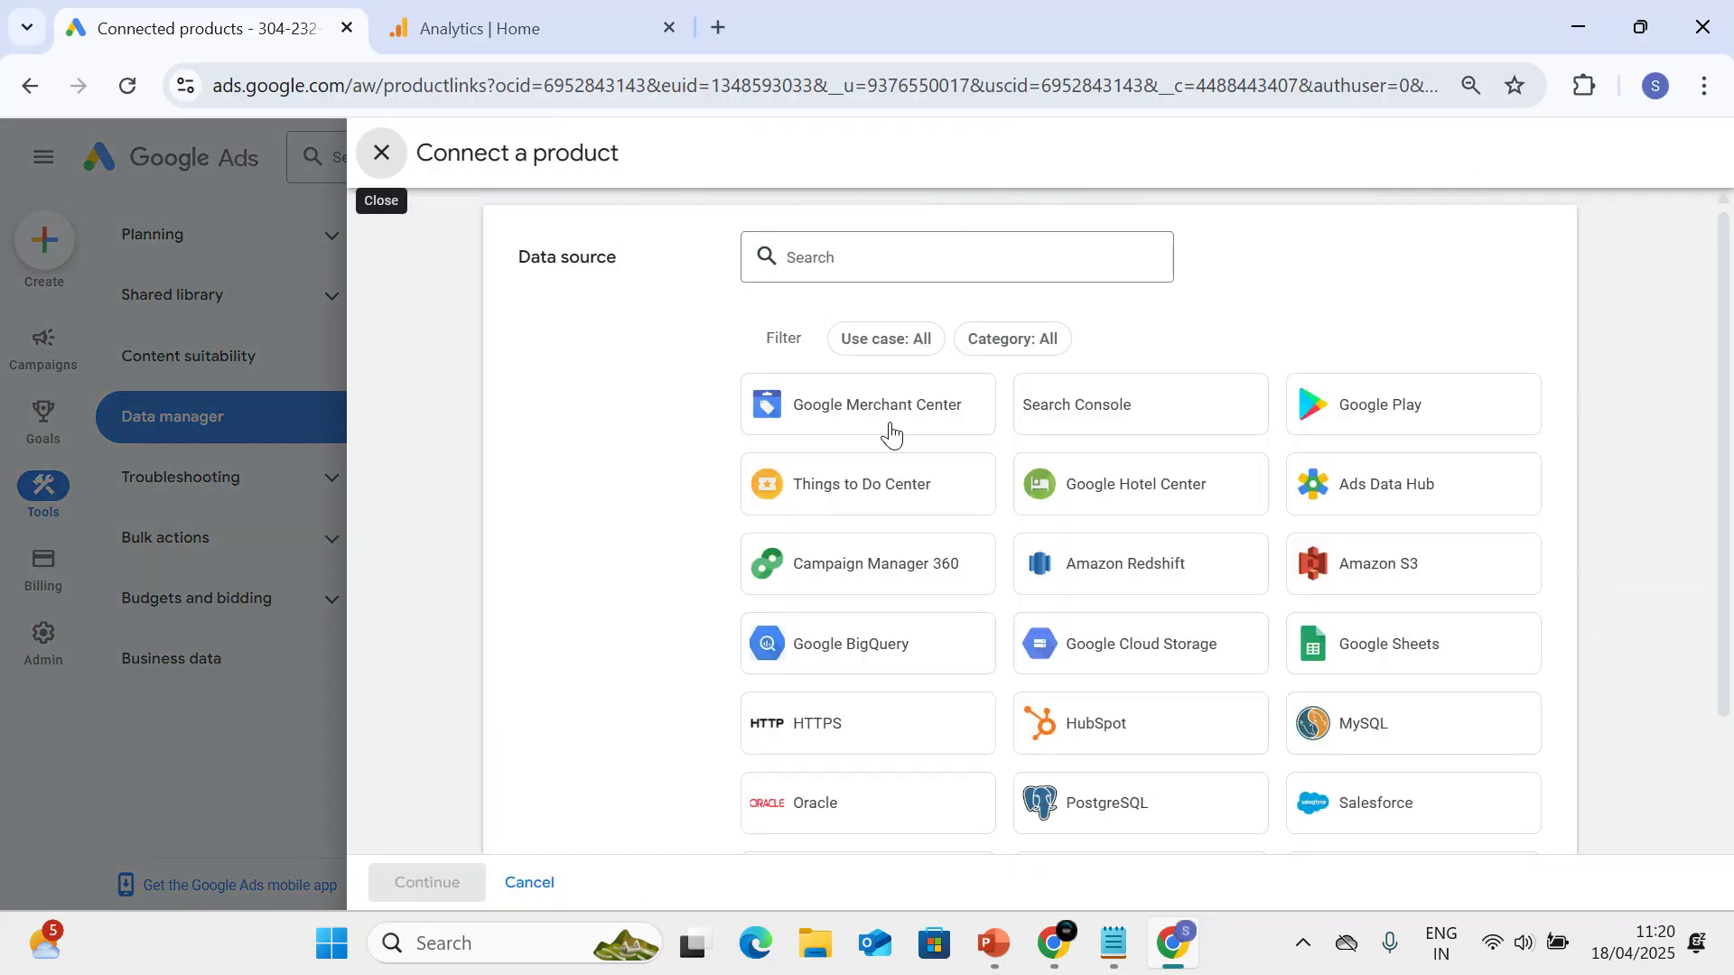
left_click(849, 258)
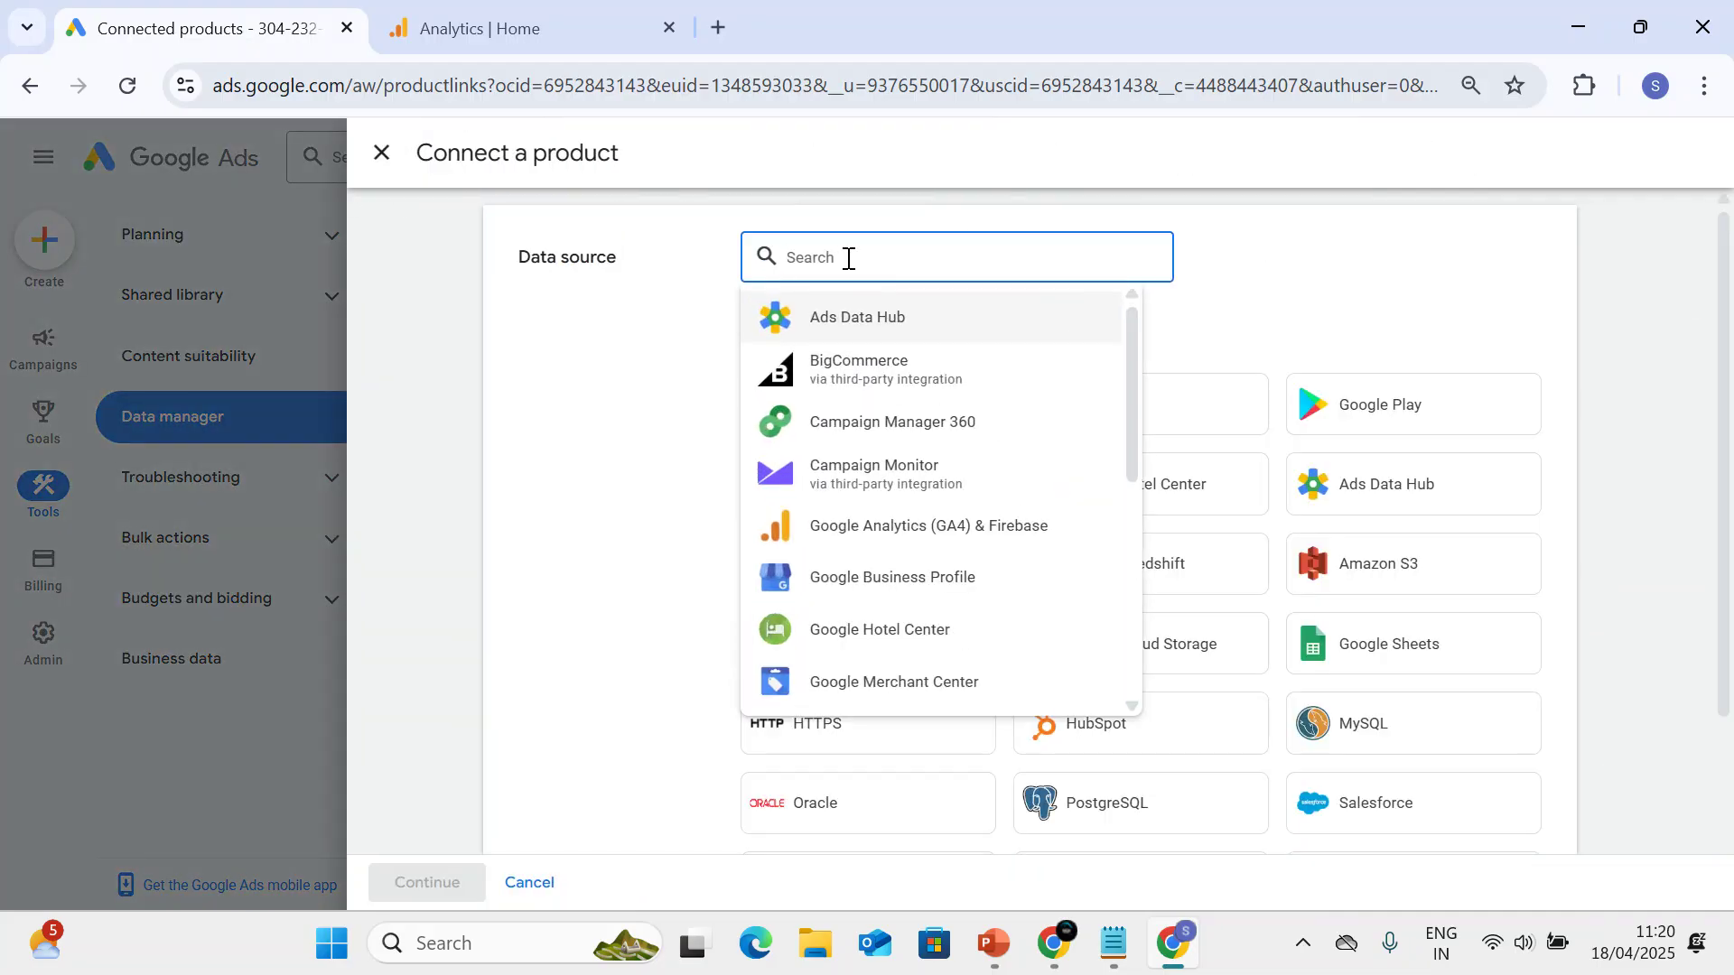
type("google")
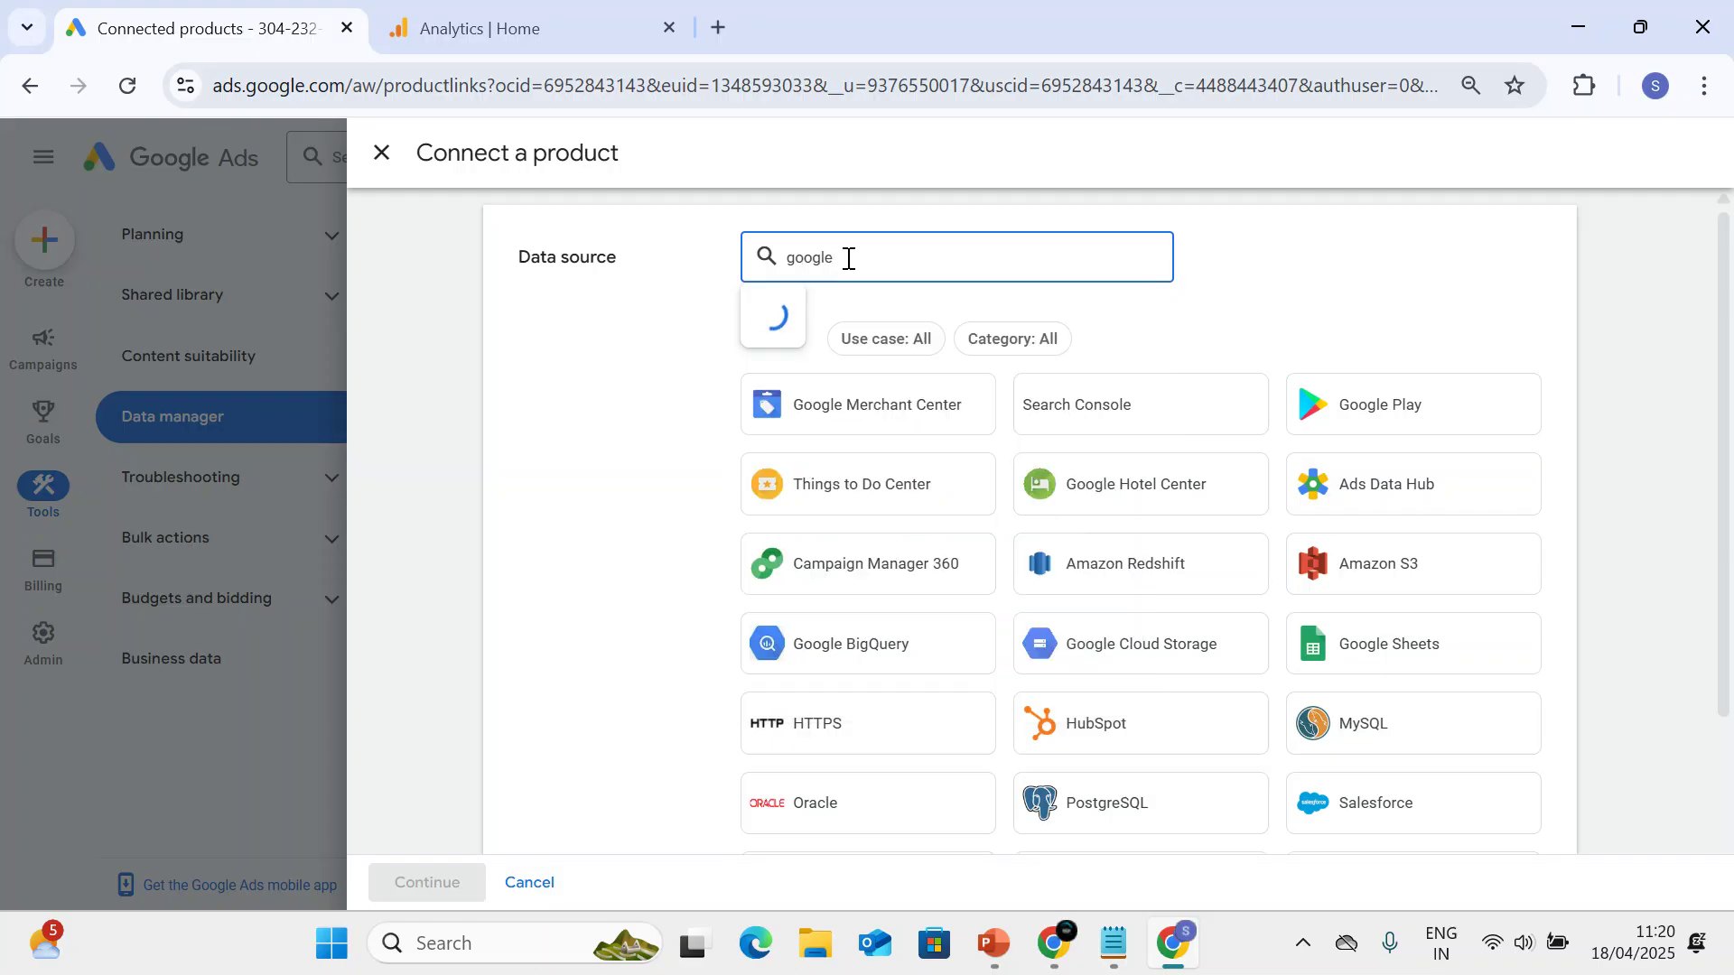
type(" tag")
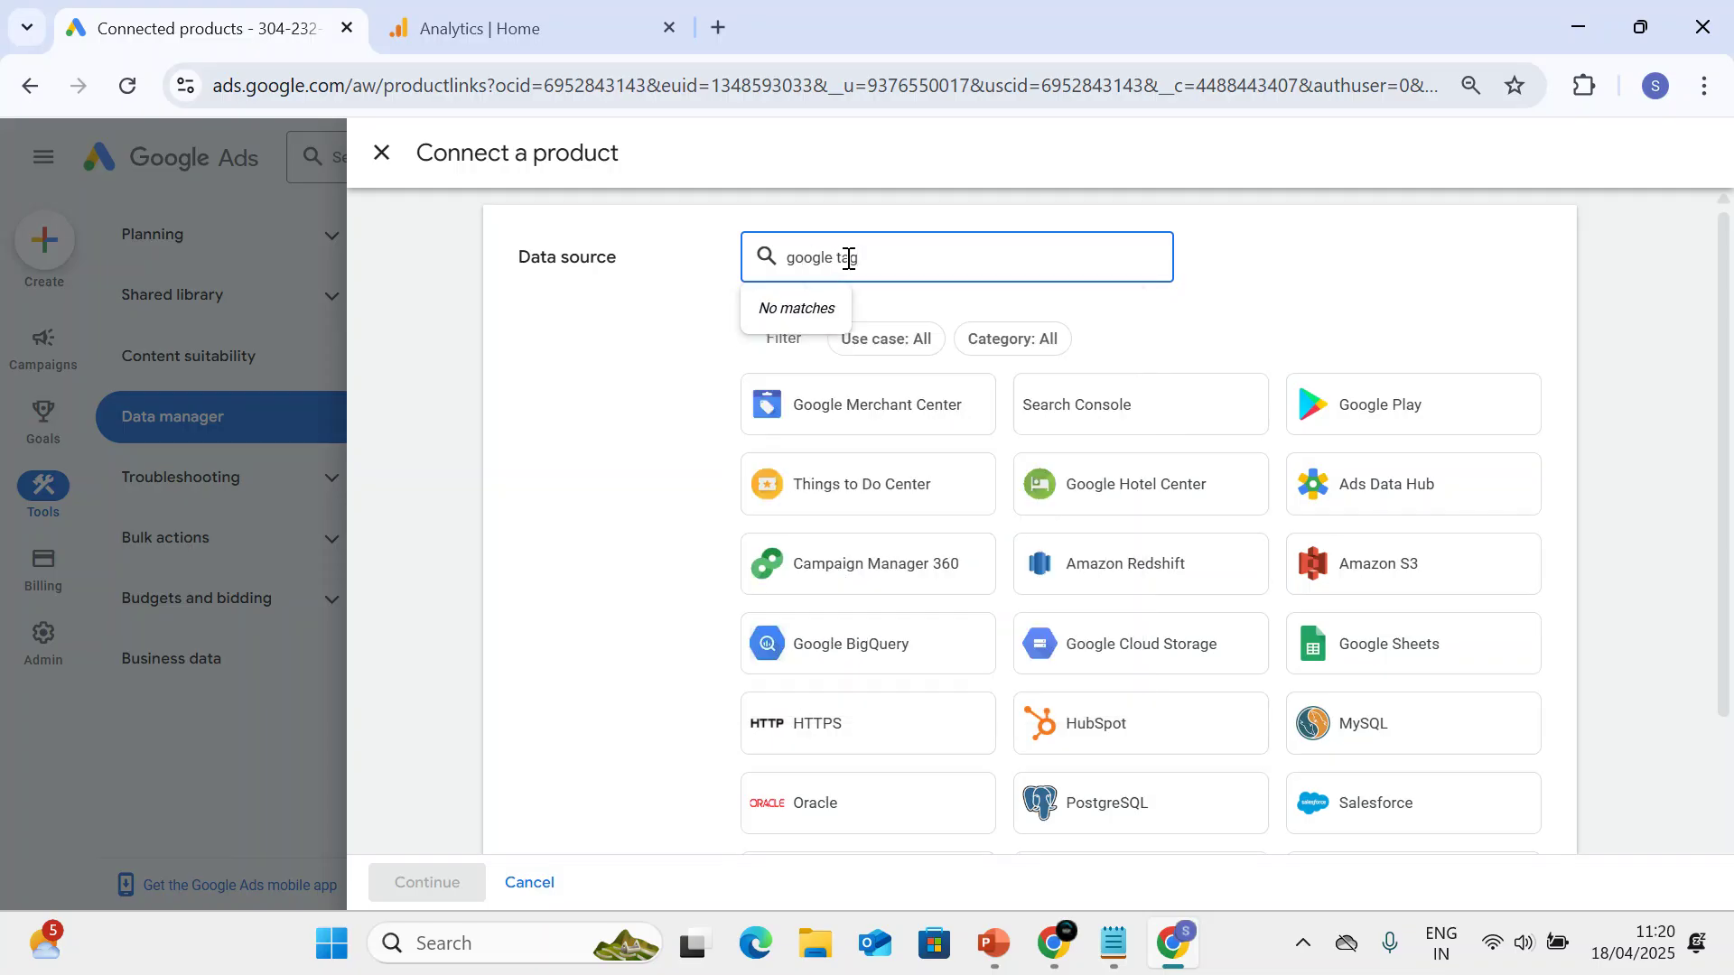
type(" manage")
key("BackSpace")
key("BackSpace")
key("BackSpace")
key("BackSpace")
key("BackSpace")
key("BackSpace")
key("BackSpace")
key("BackSpace")
key("BackSpace")
key("BackSpace")
key("BackSpace")
key("BackSpace")
key("BackSpace")
key("BackSpace")
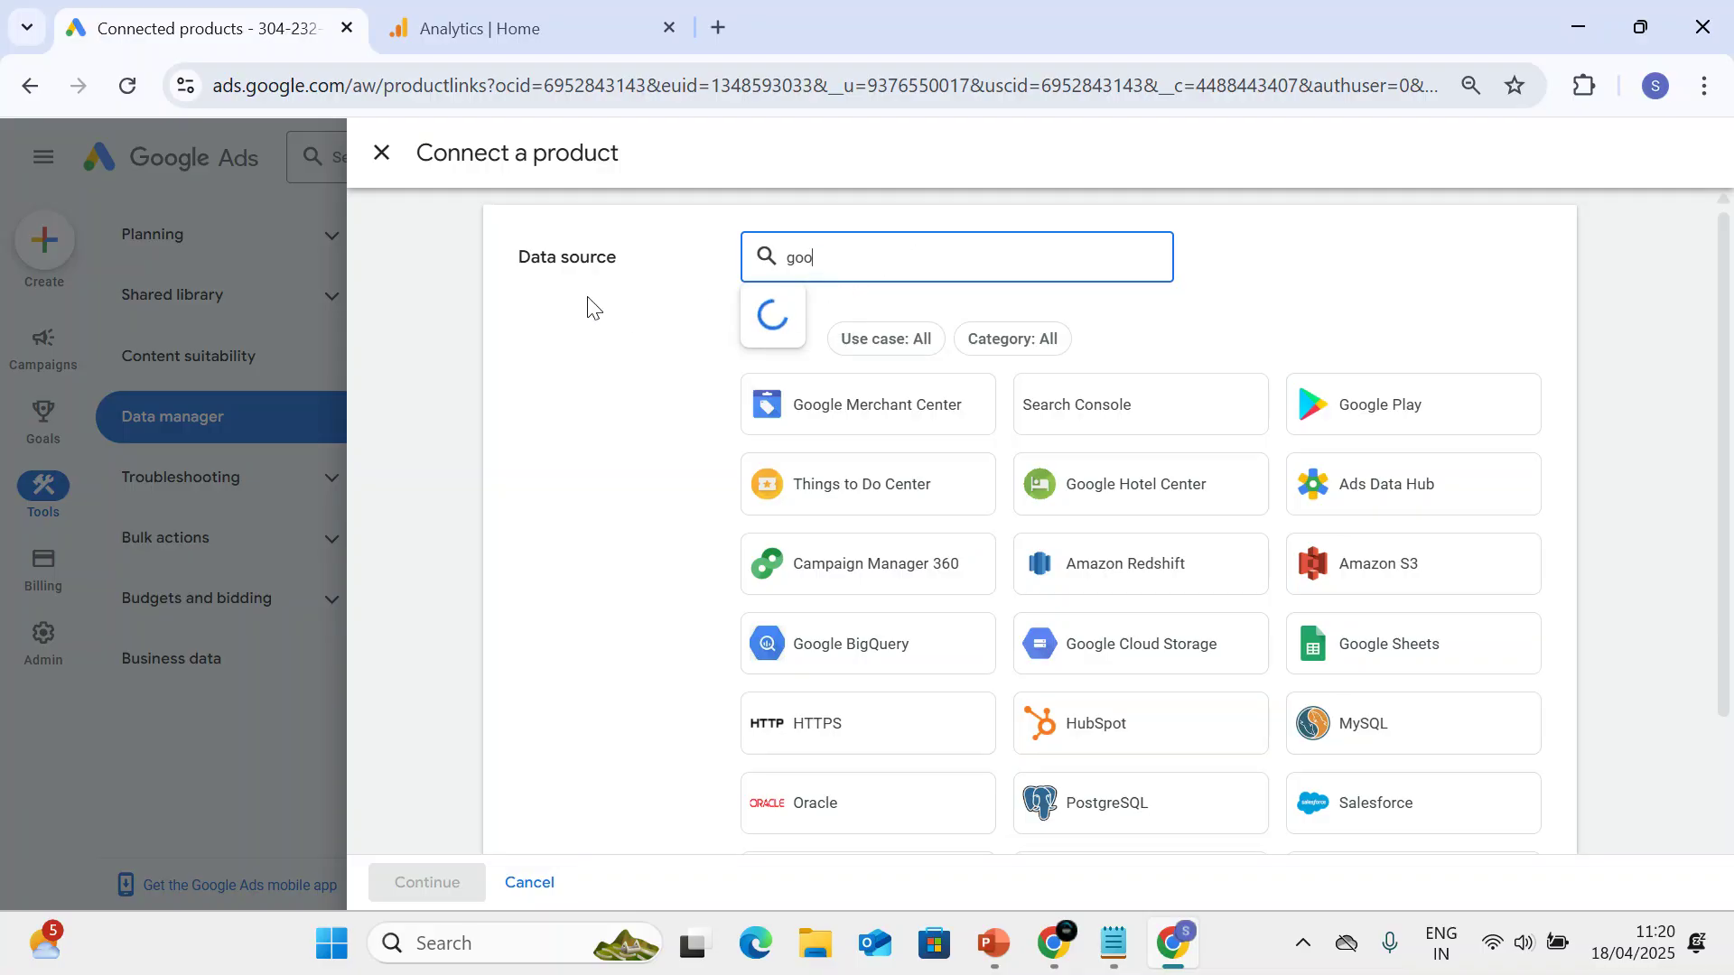
left_click(381, 153)
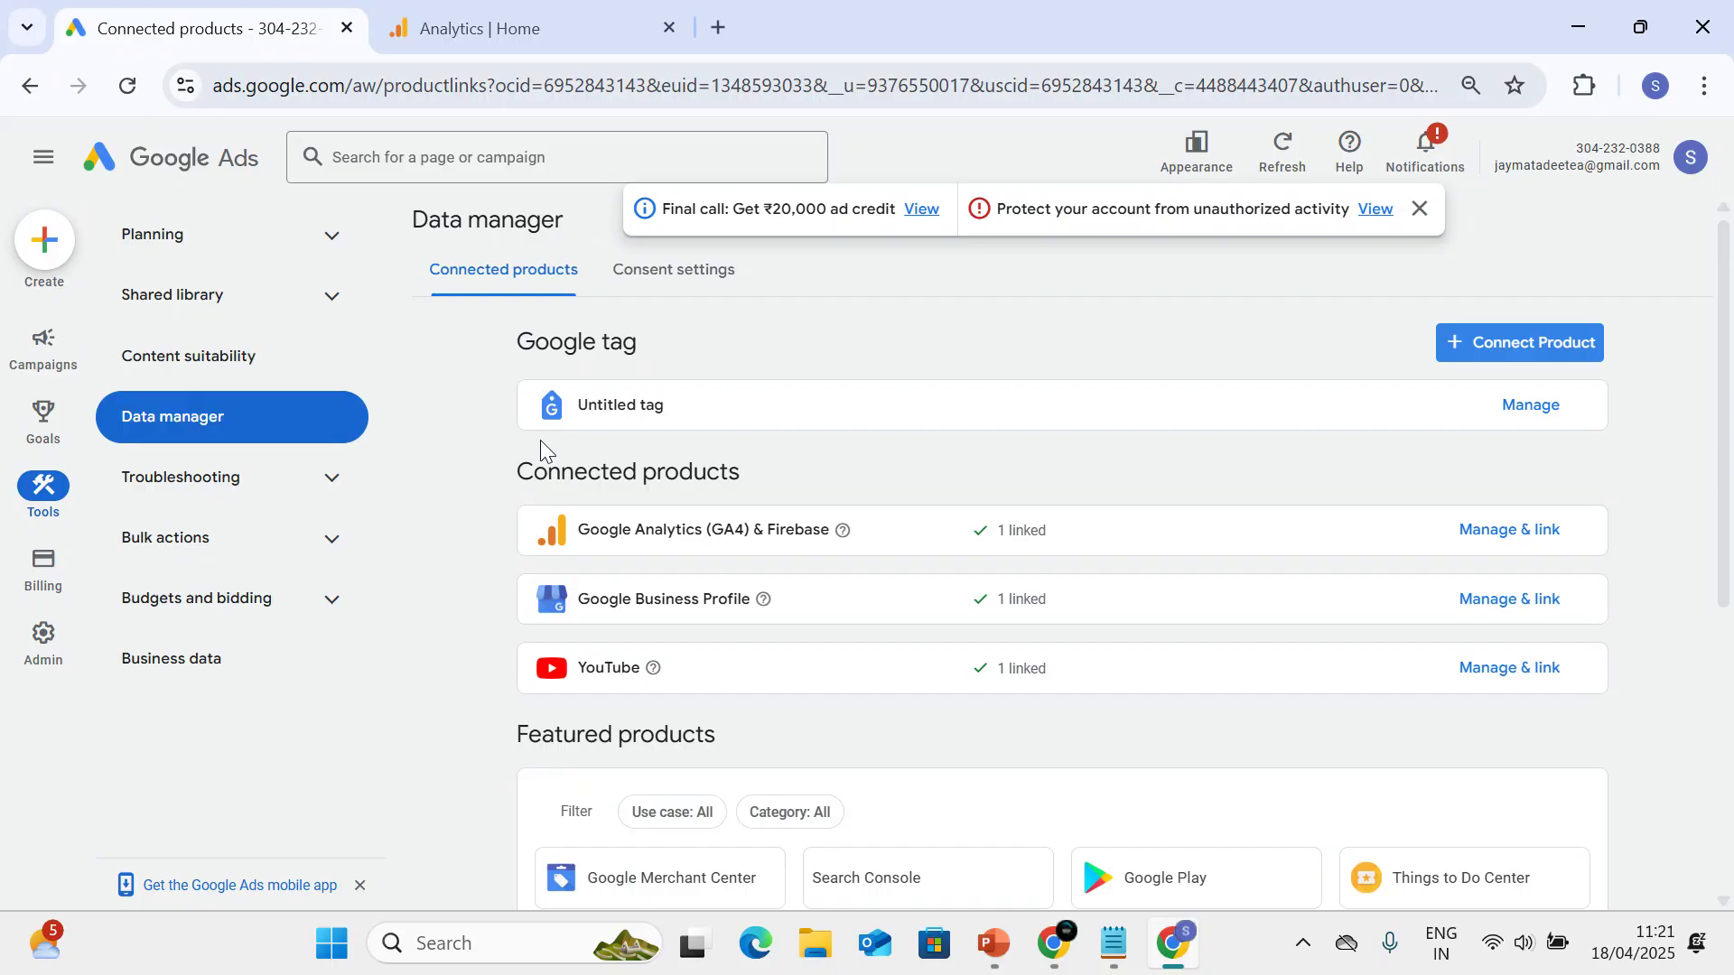
Review the featured products and the data sources offered for connecting a product, then return to the data manager.
scroll(804, 647, "down", 3)
scroll(891, 592, "down", 2)
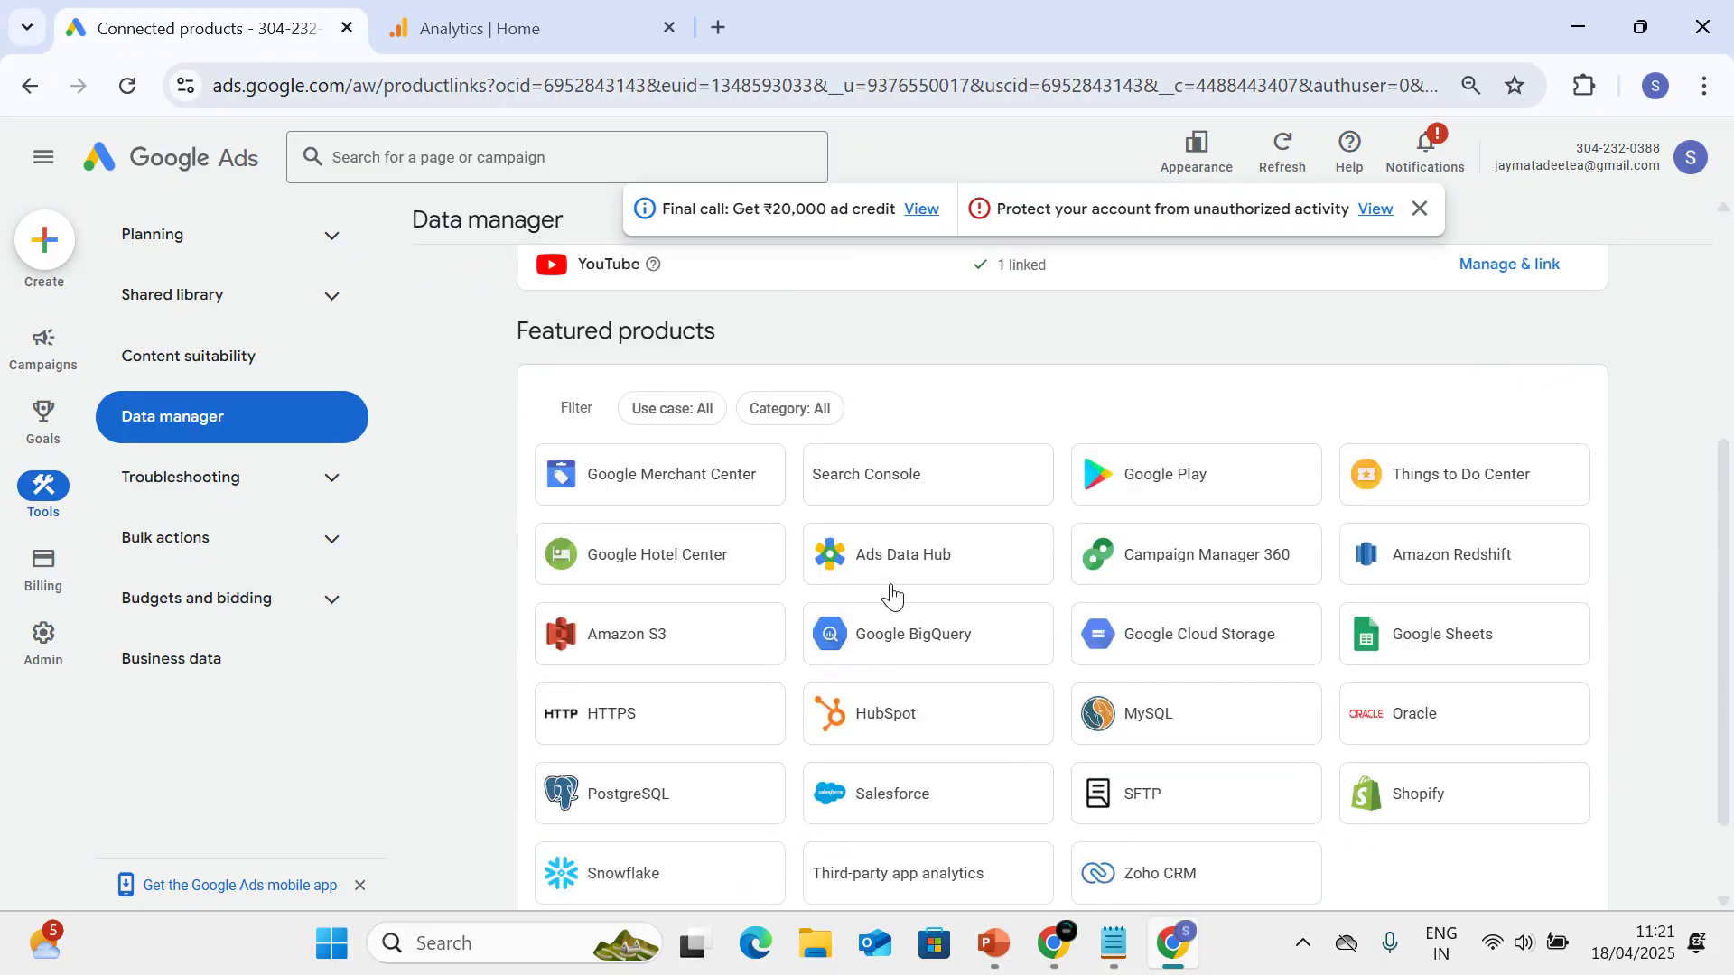
scroll(891, 591, "down", 1)
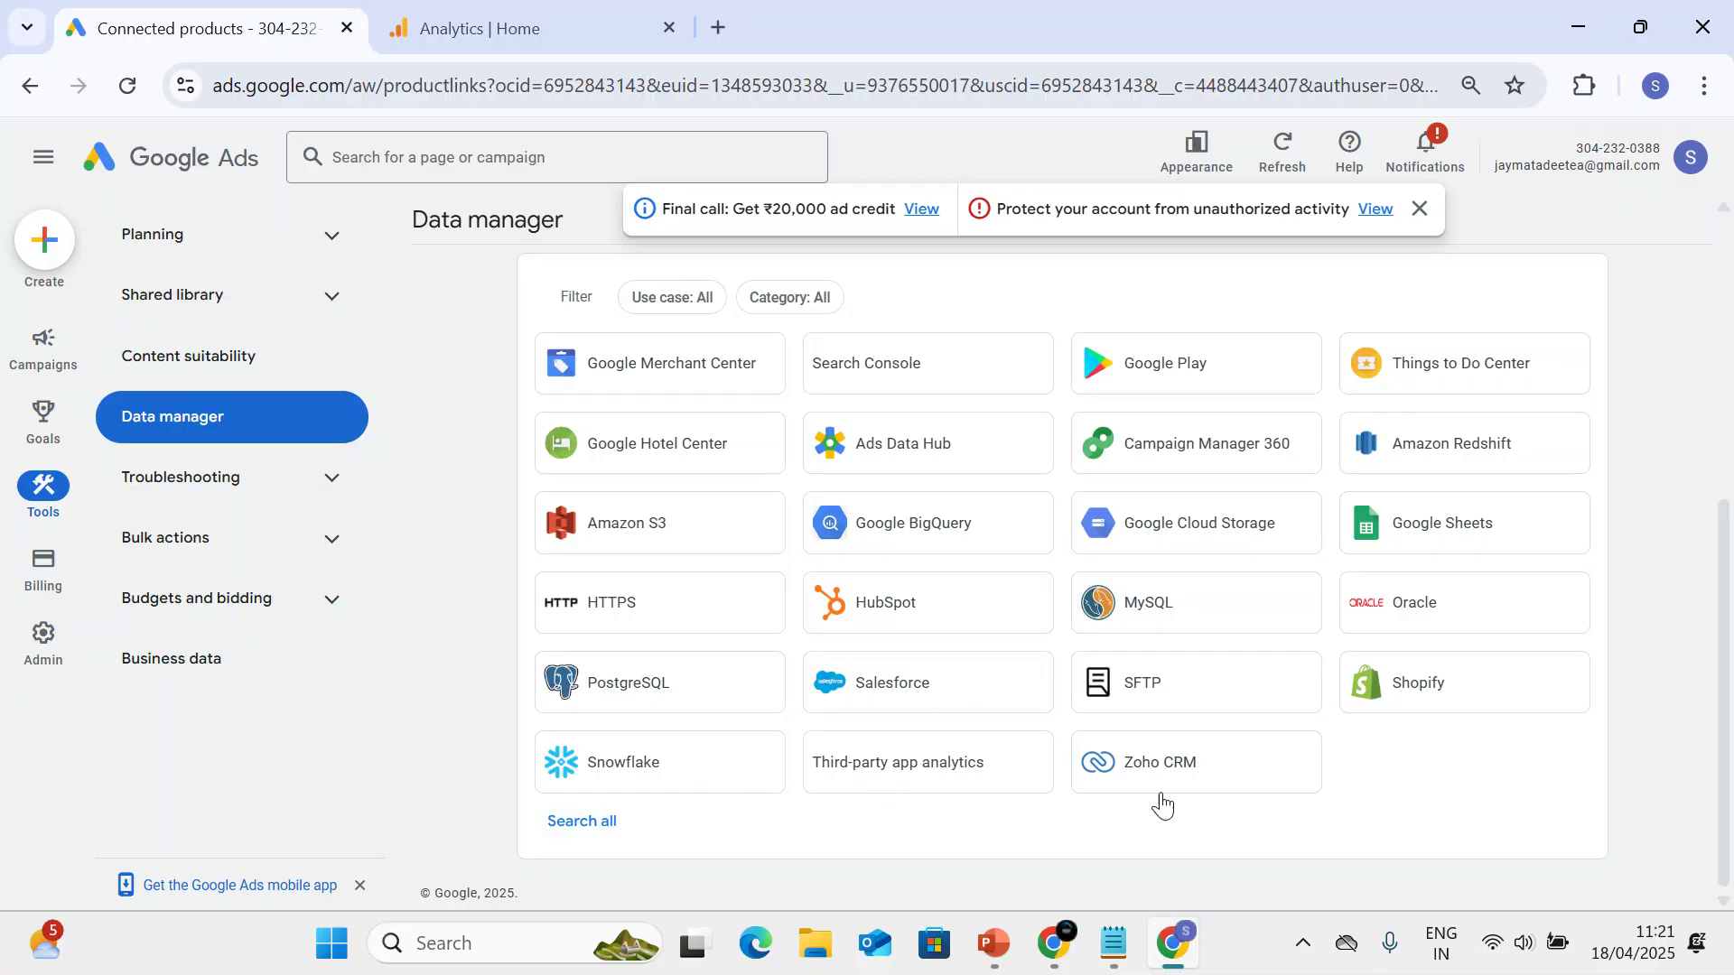
scroll(801, 367, "up", 5)
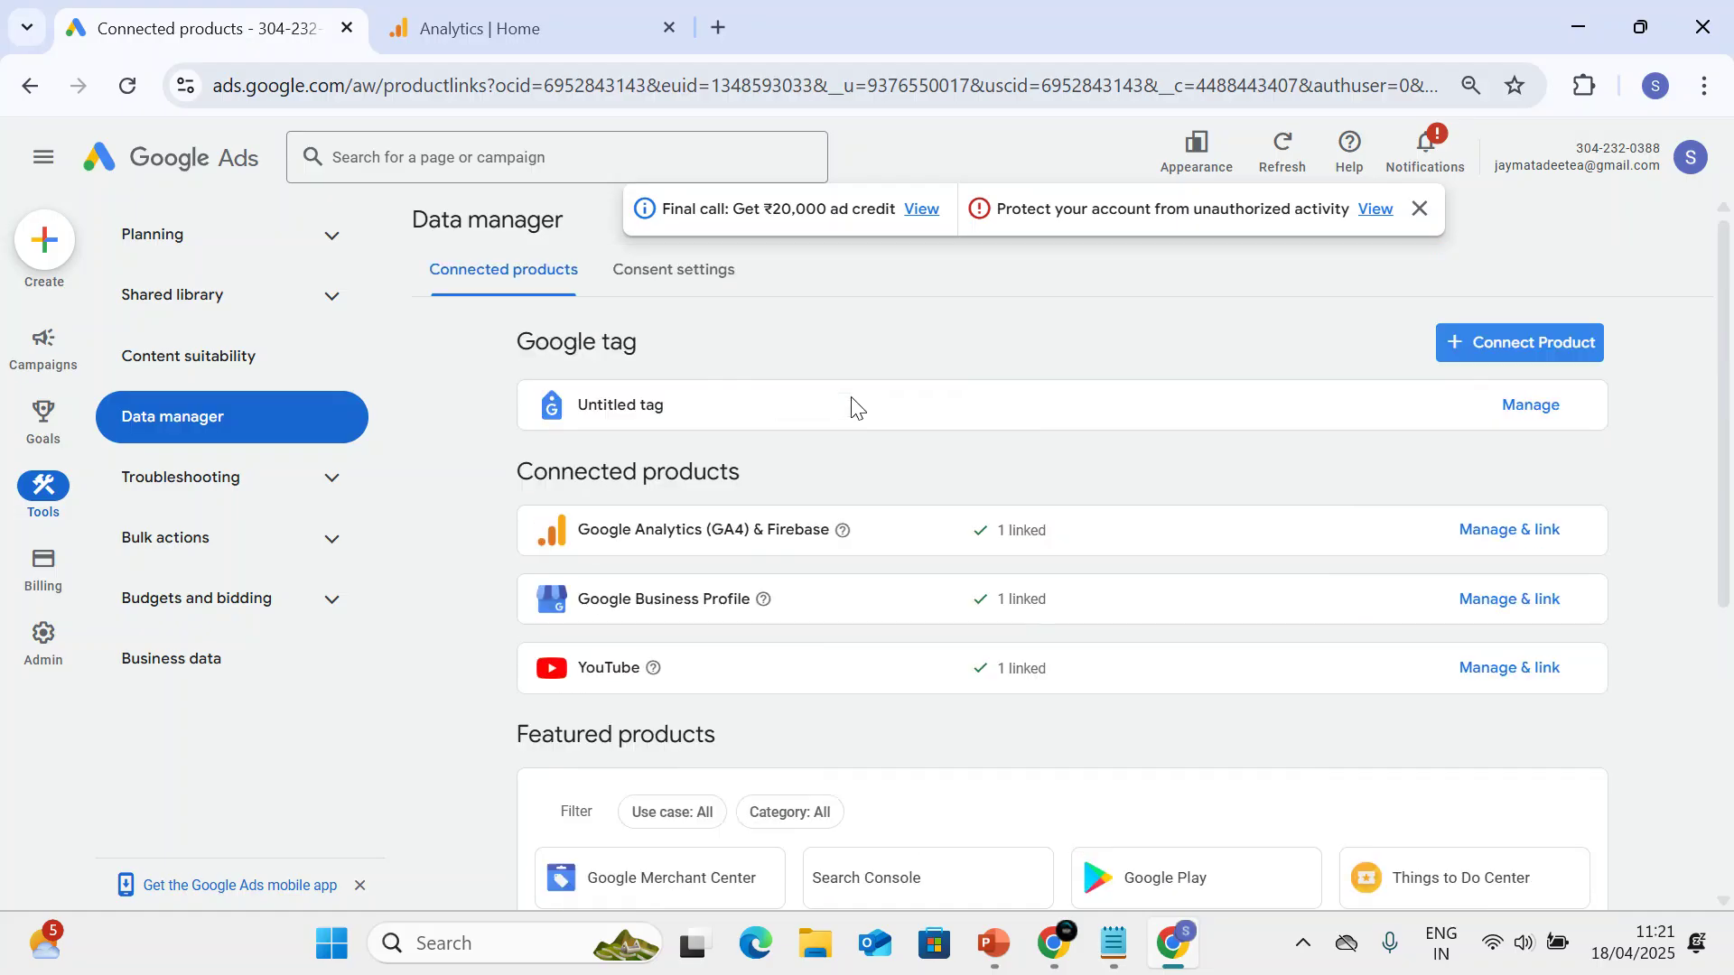
left_click(1553, 341)
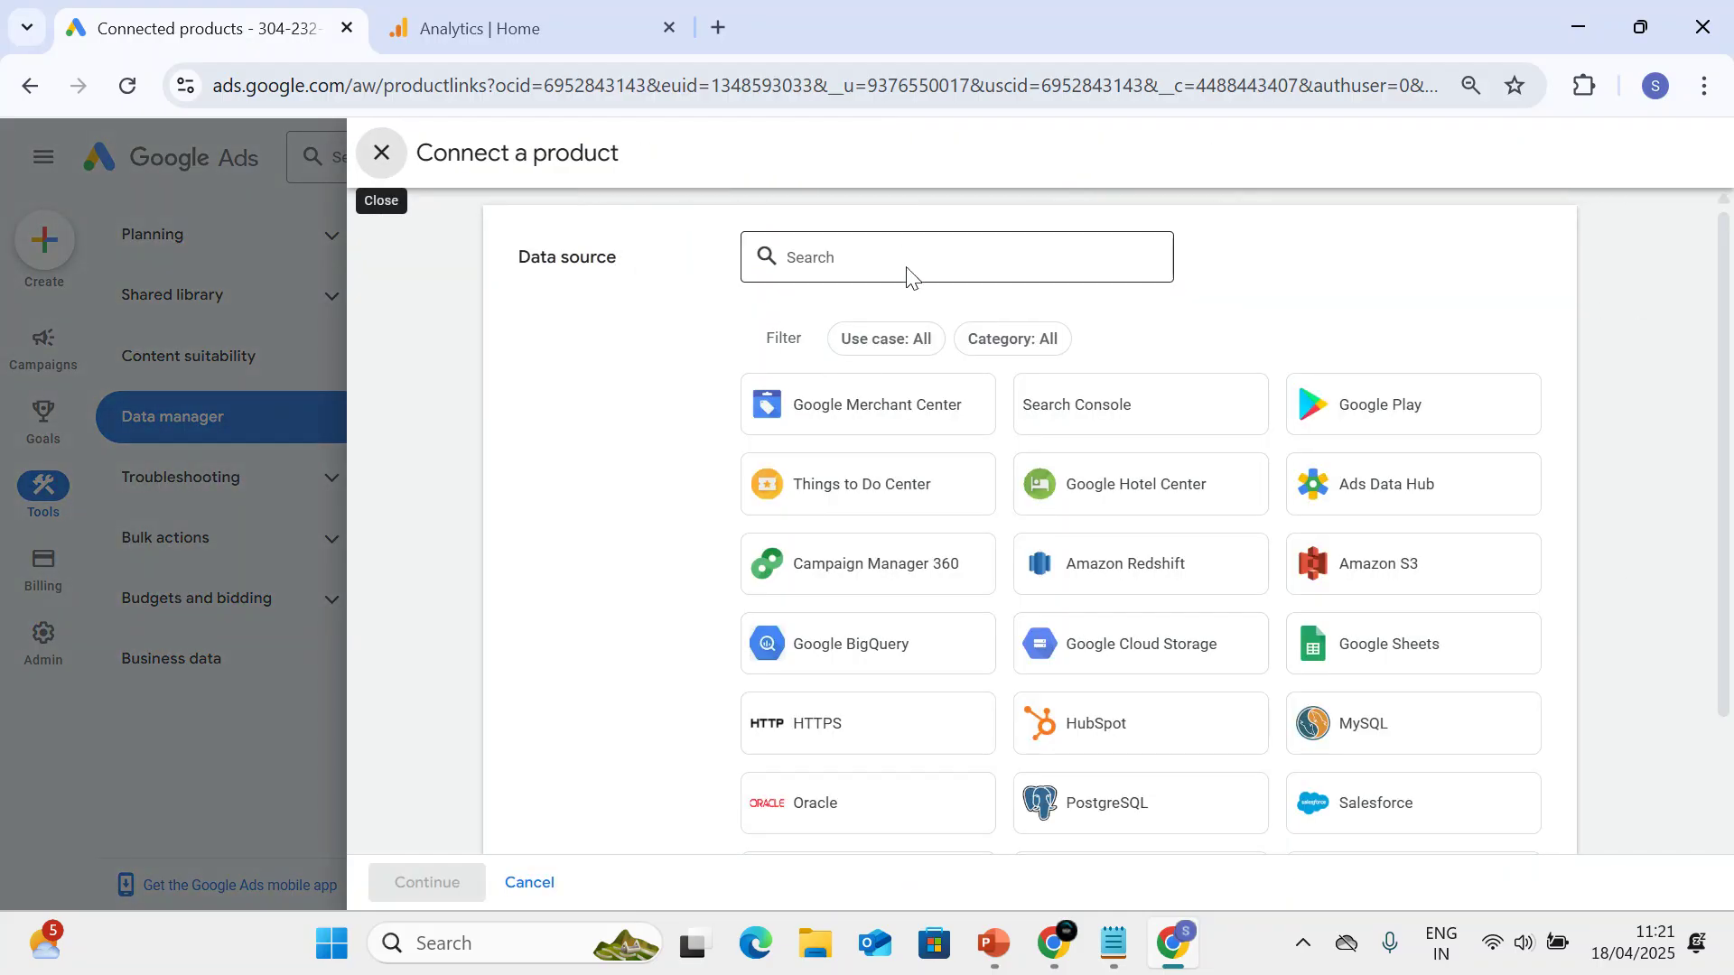
left_click(894, 255)
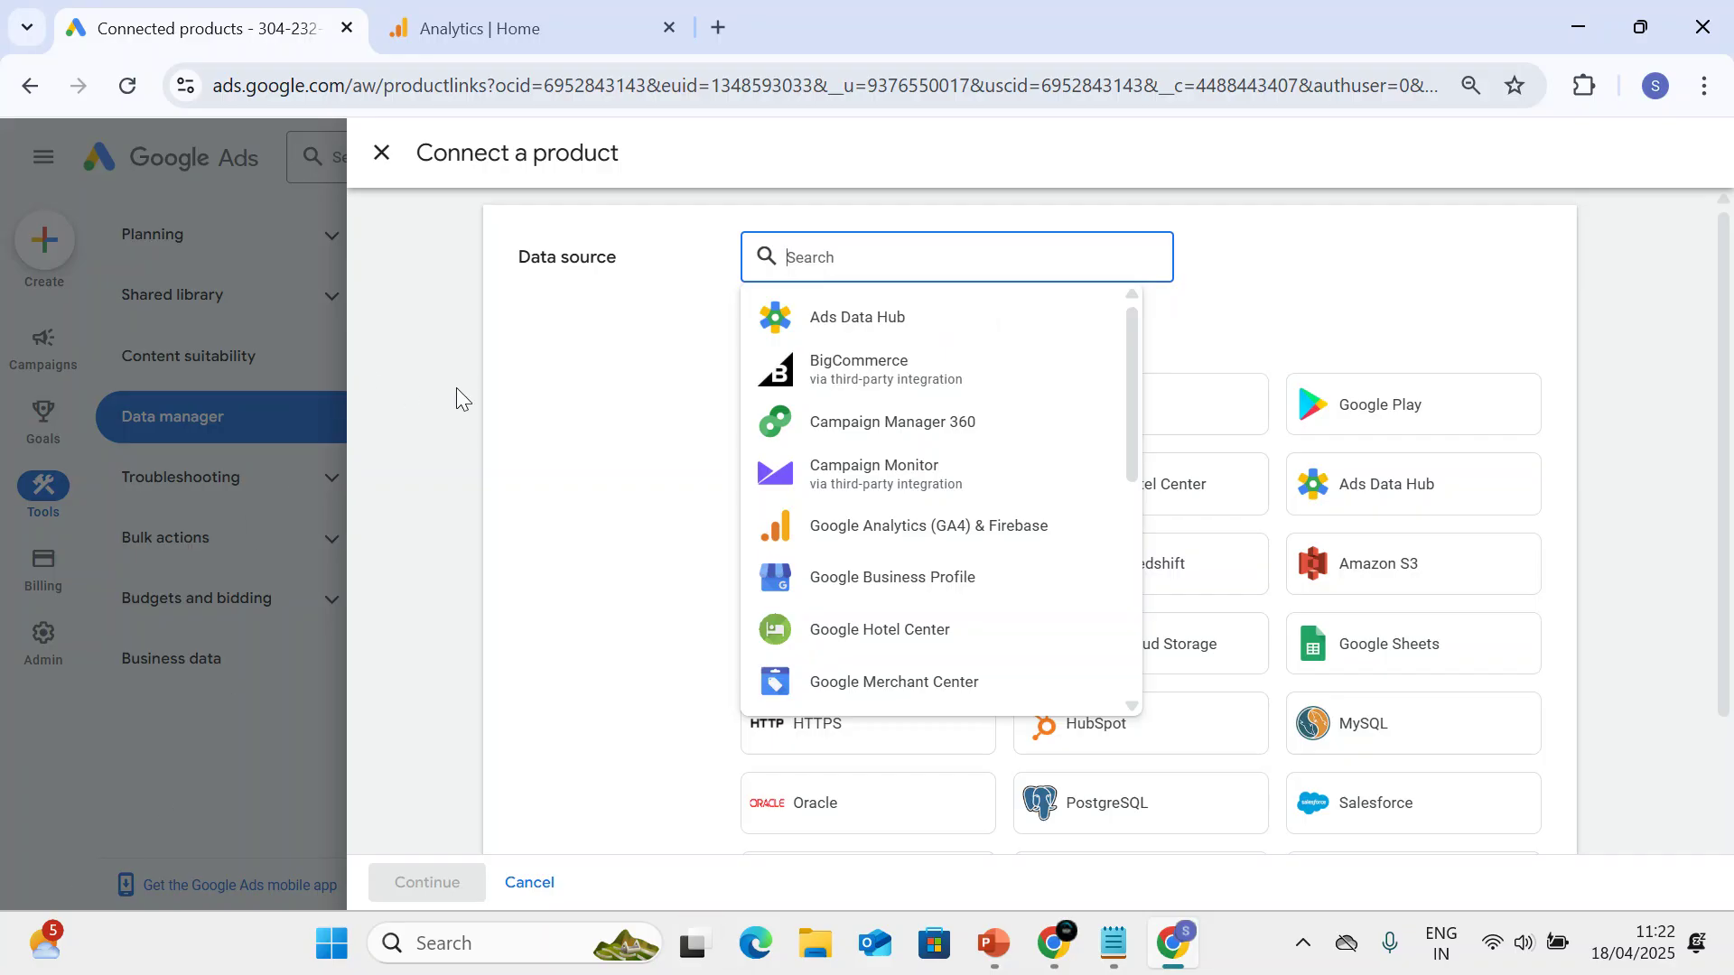
left_click(487, 400)
scroll(1002, 603, "down", 3)
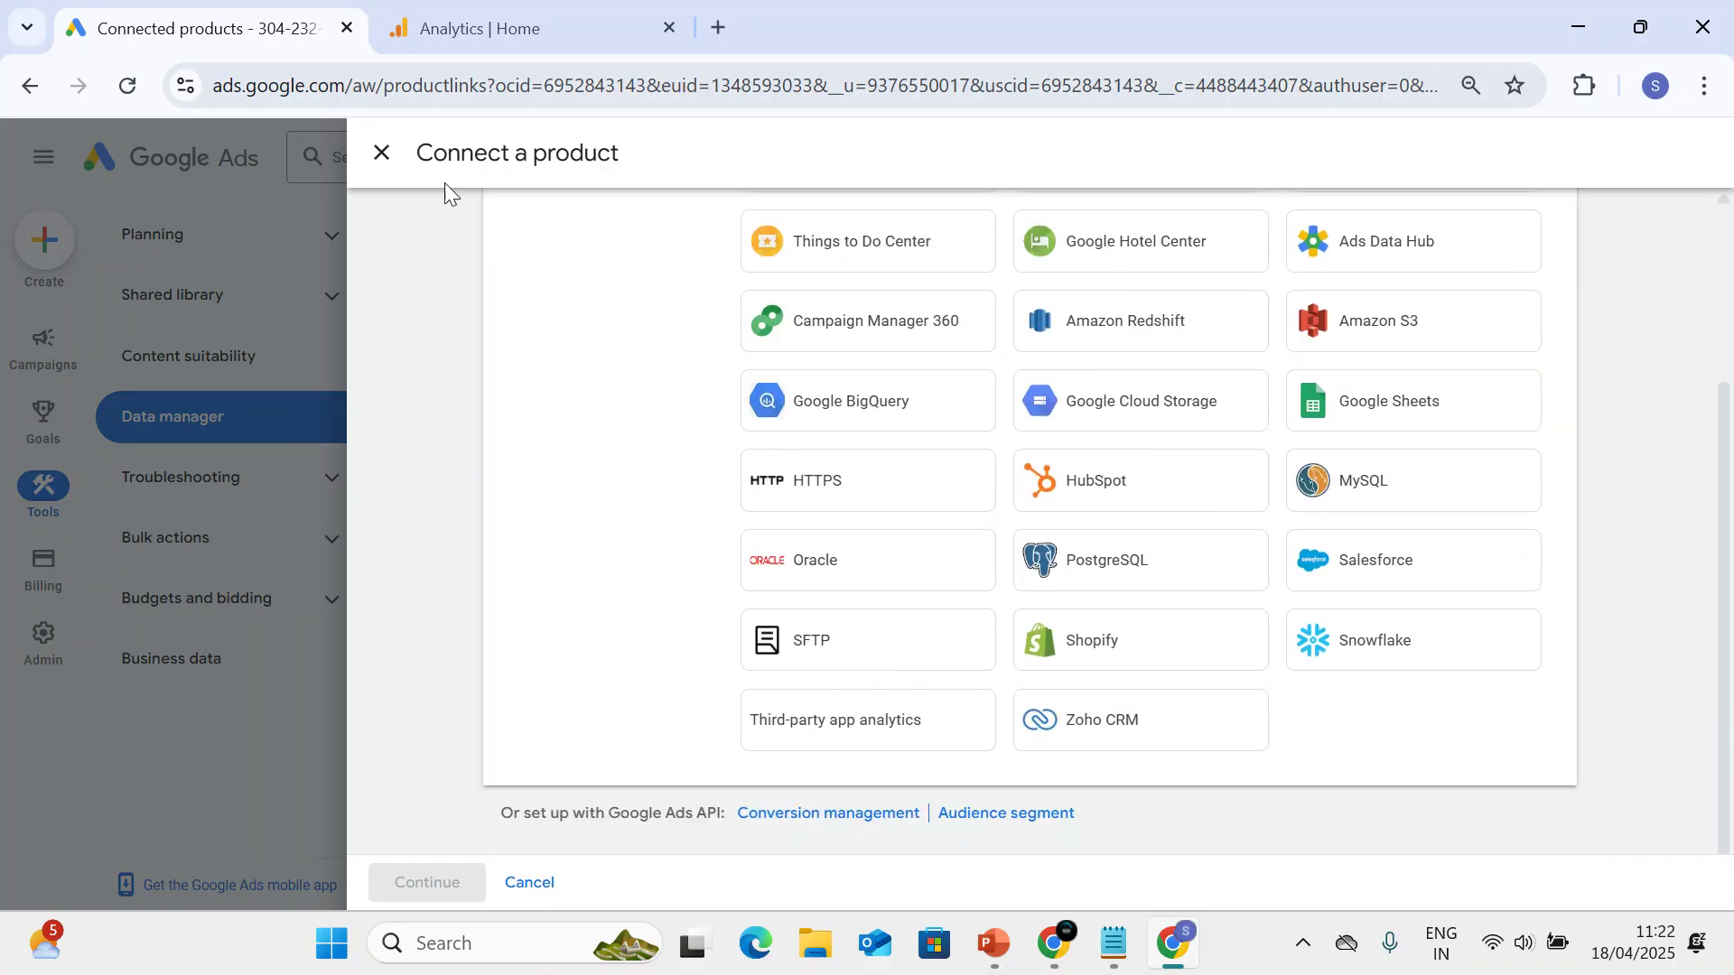
left_click(384, 155)
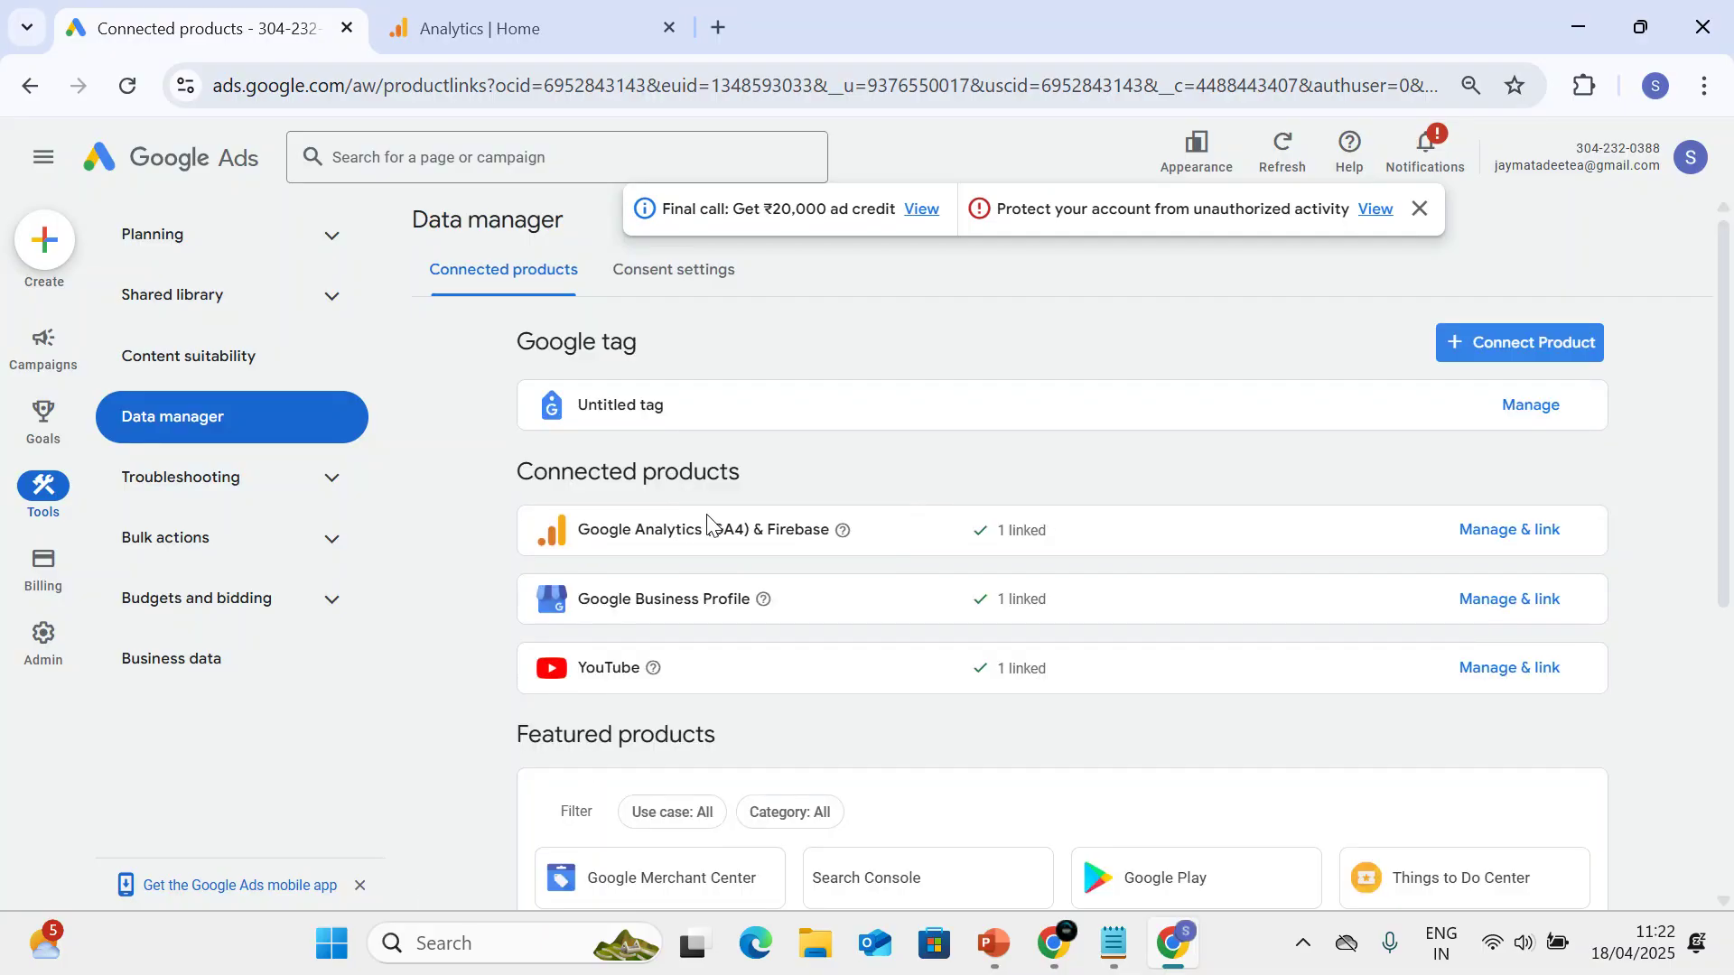
Review the featured products, search the connectable data sources for "pabbly", and close the product list.
scroll(871, 542, "down", 5)
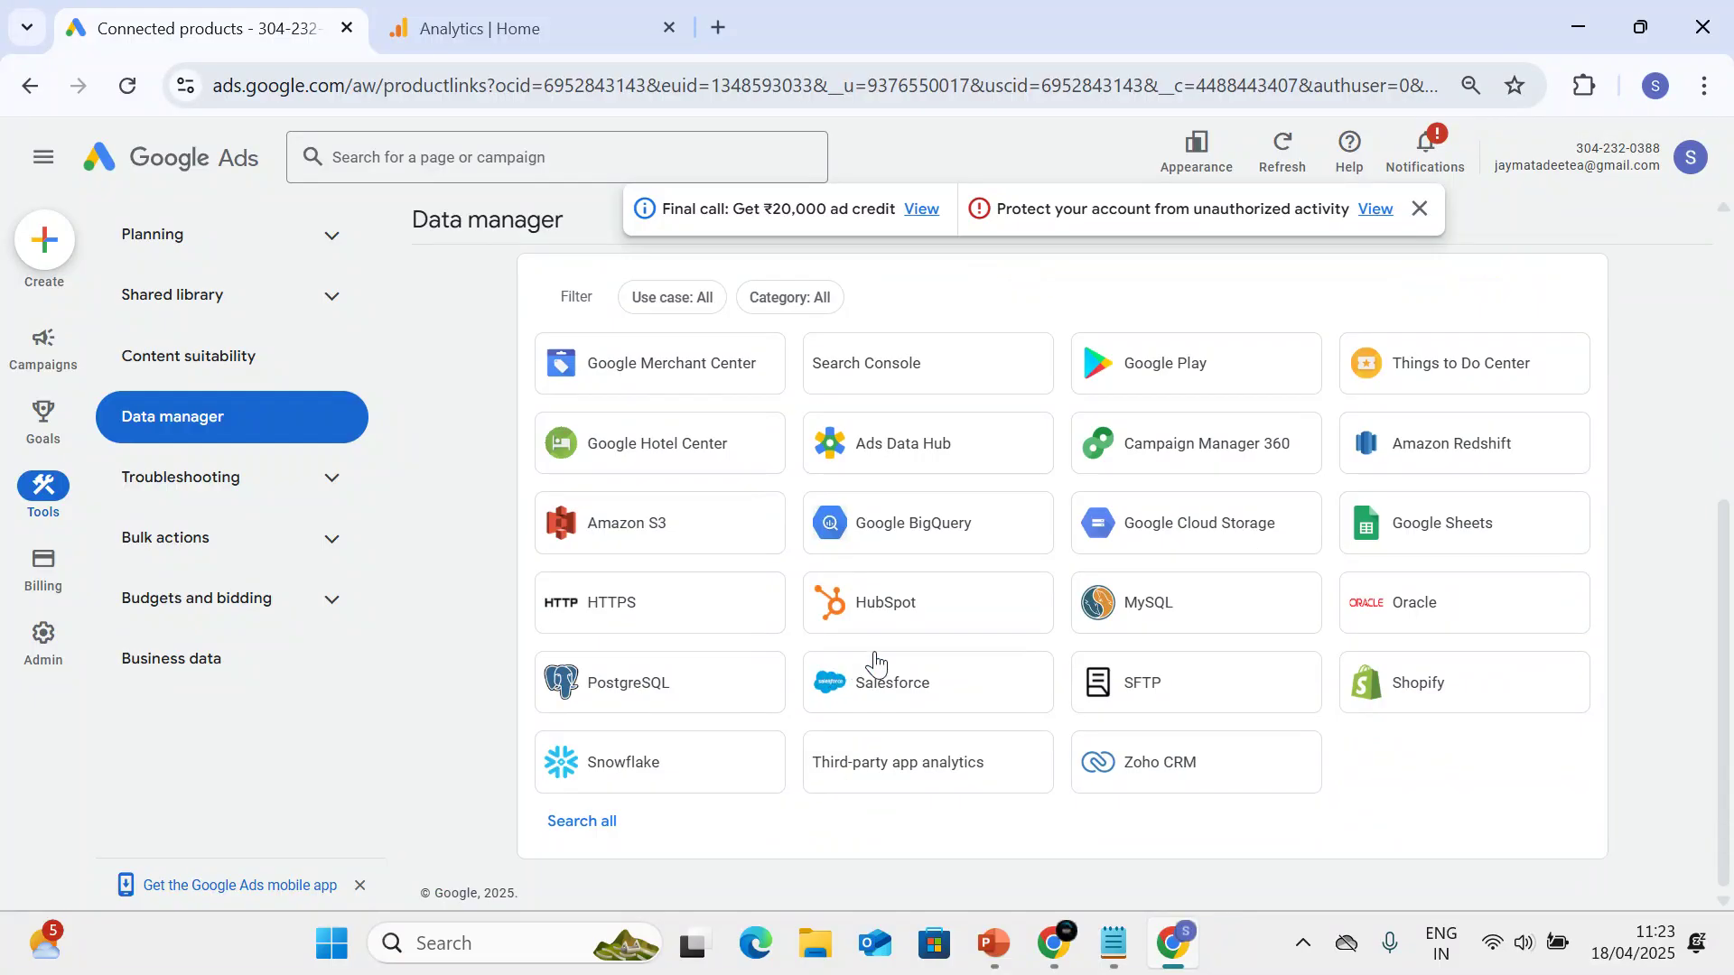
scroll(1436, 451, "up", 5)
left_click(1552, 352)
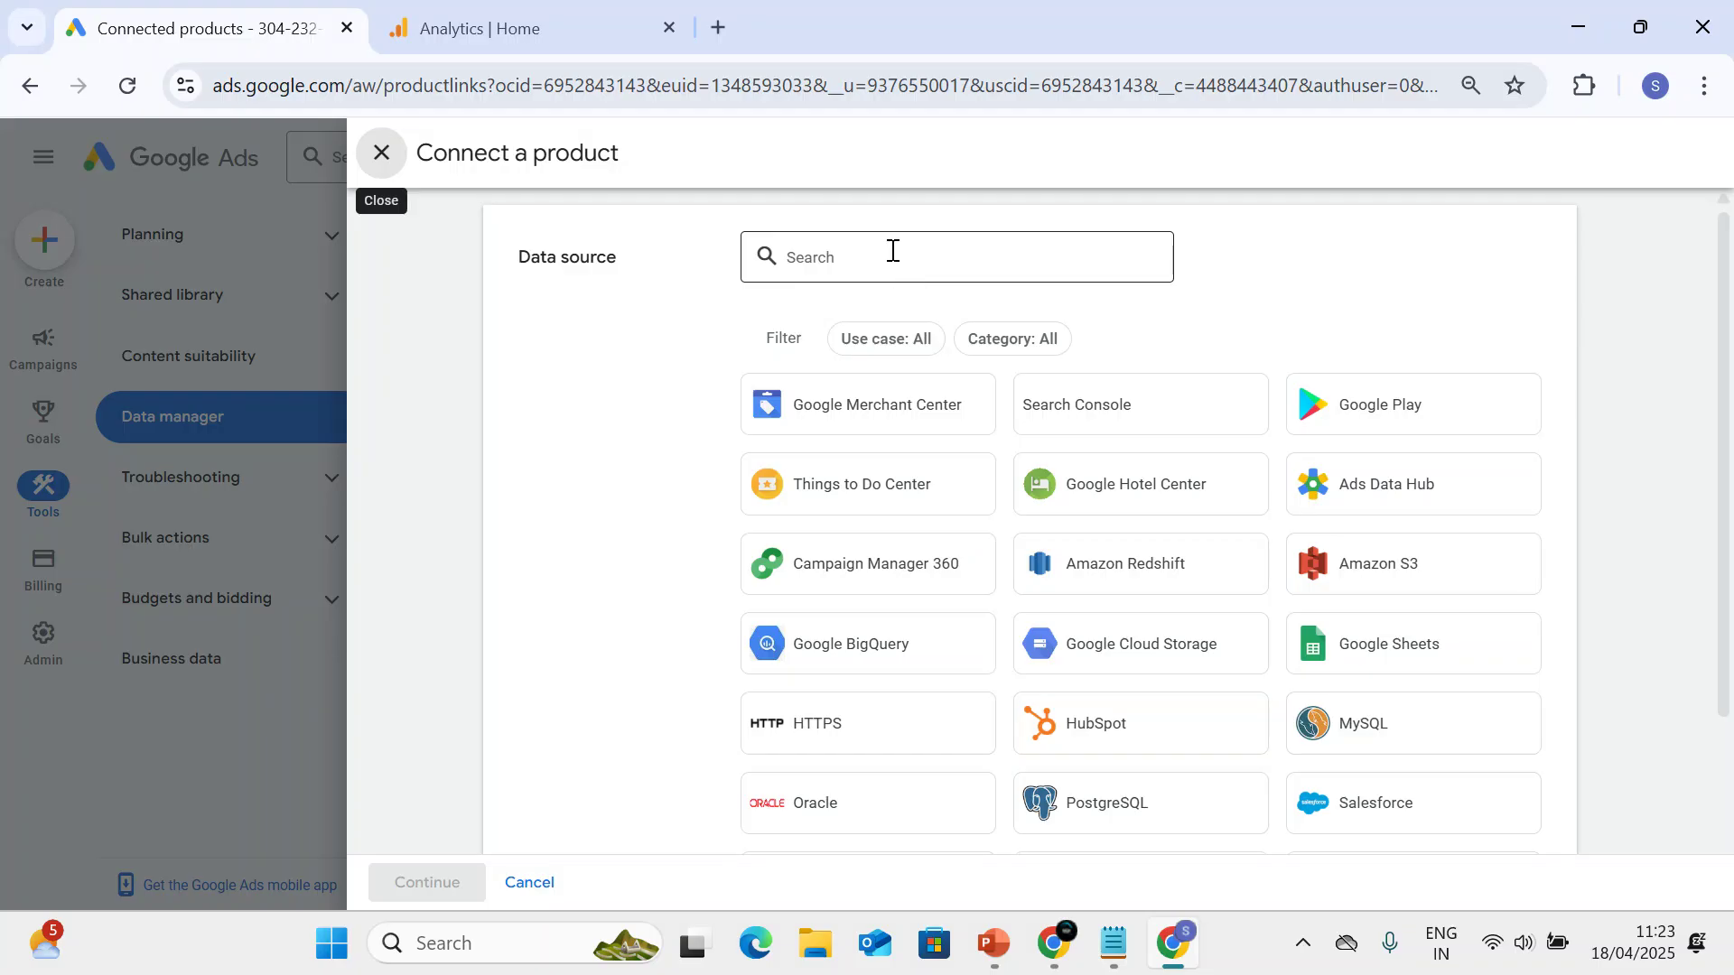
left_click(892, 251)
type("pabbl")
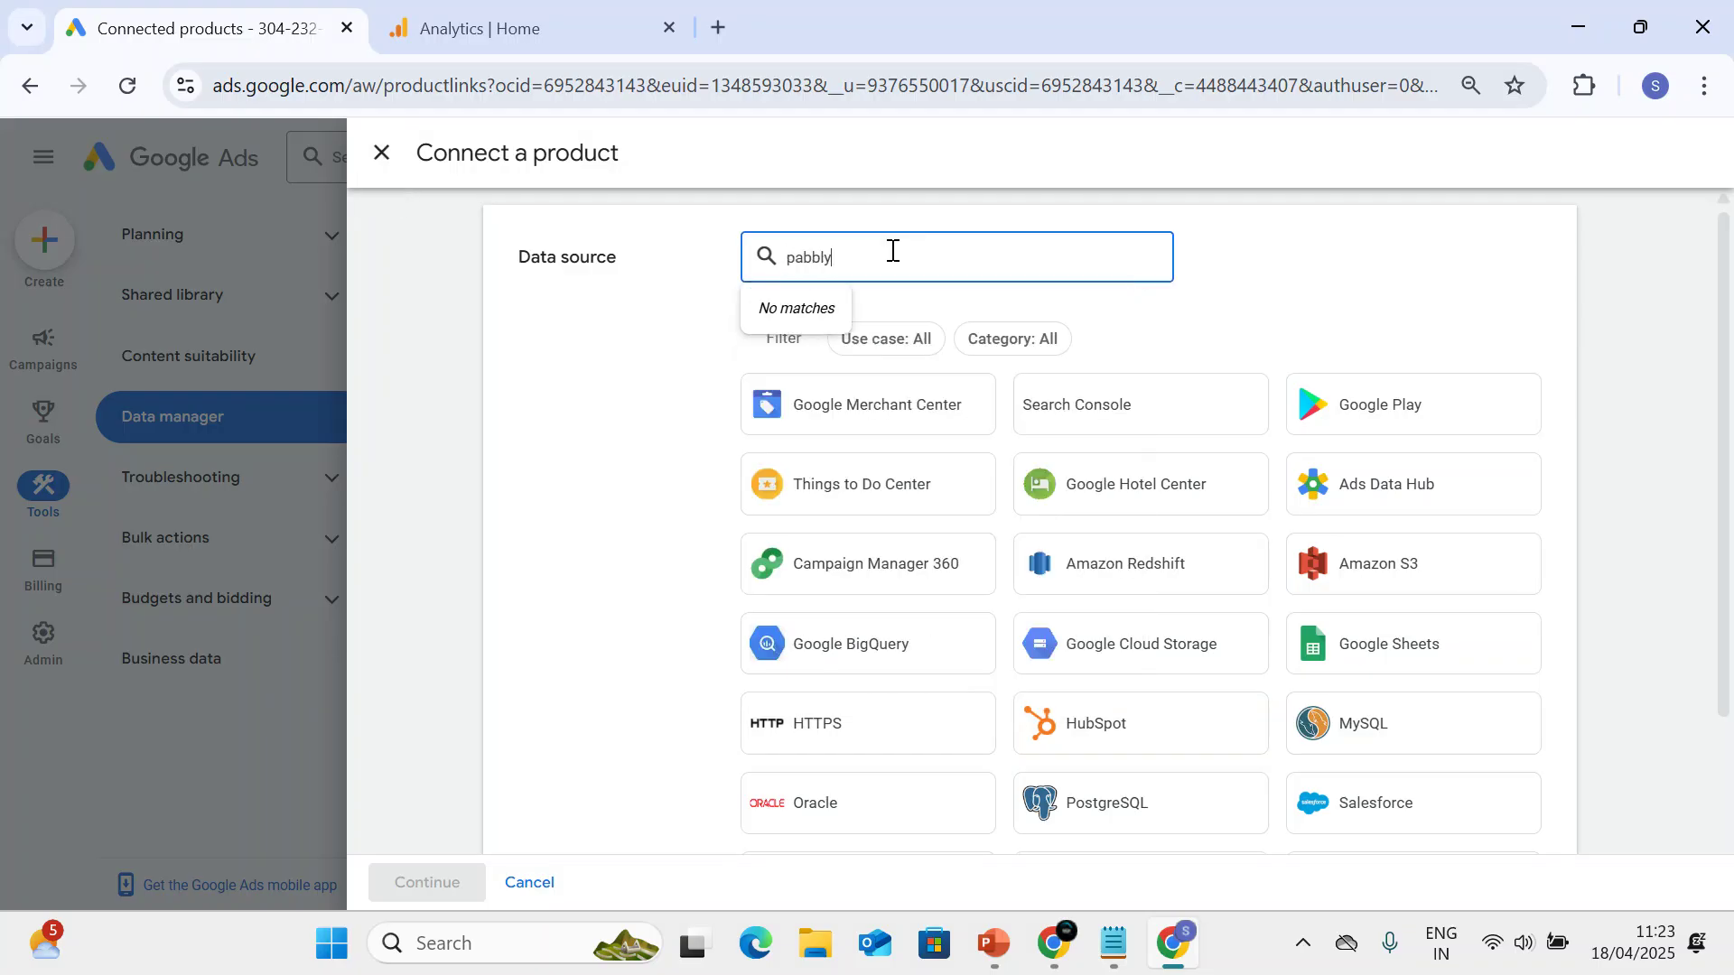
type("y")
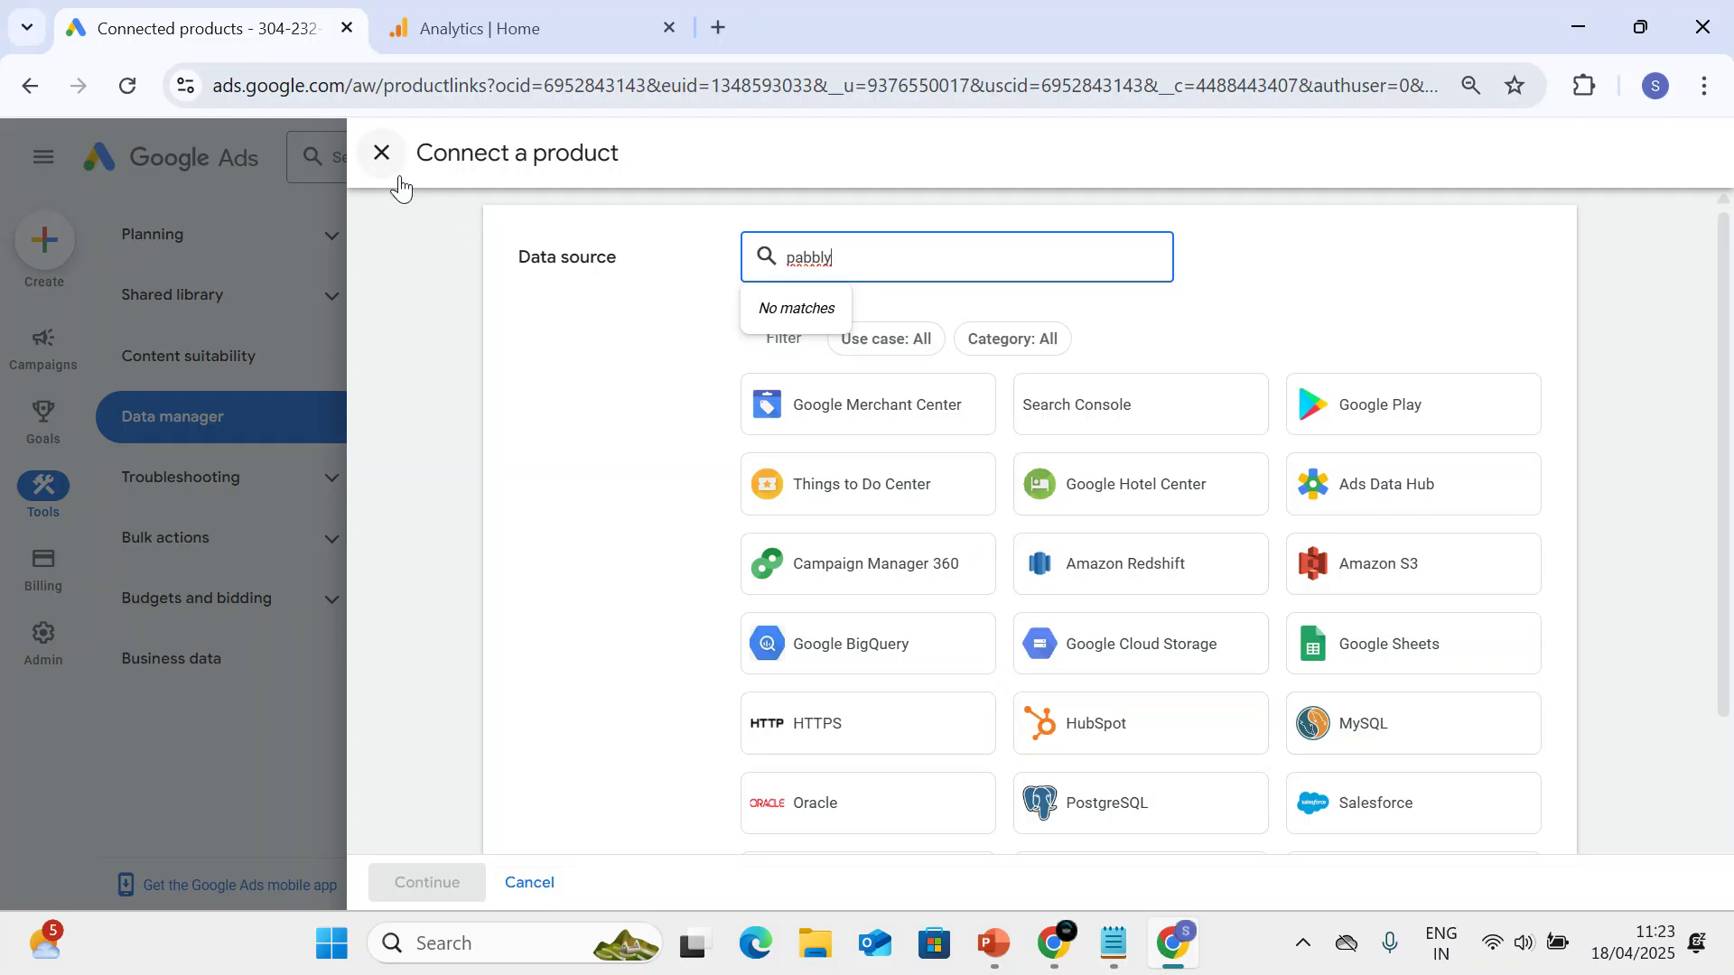
left_click(383, 154)
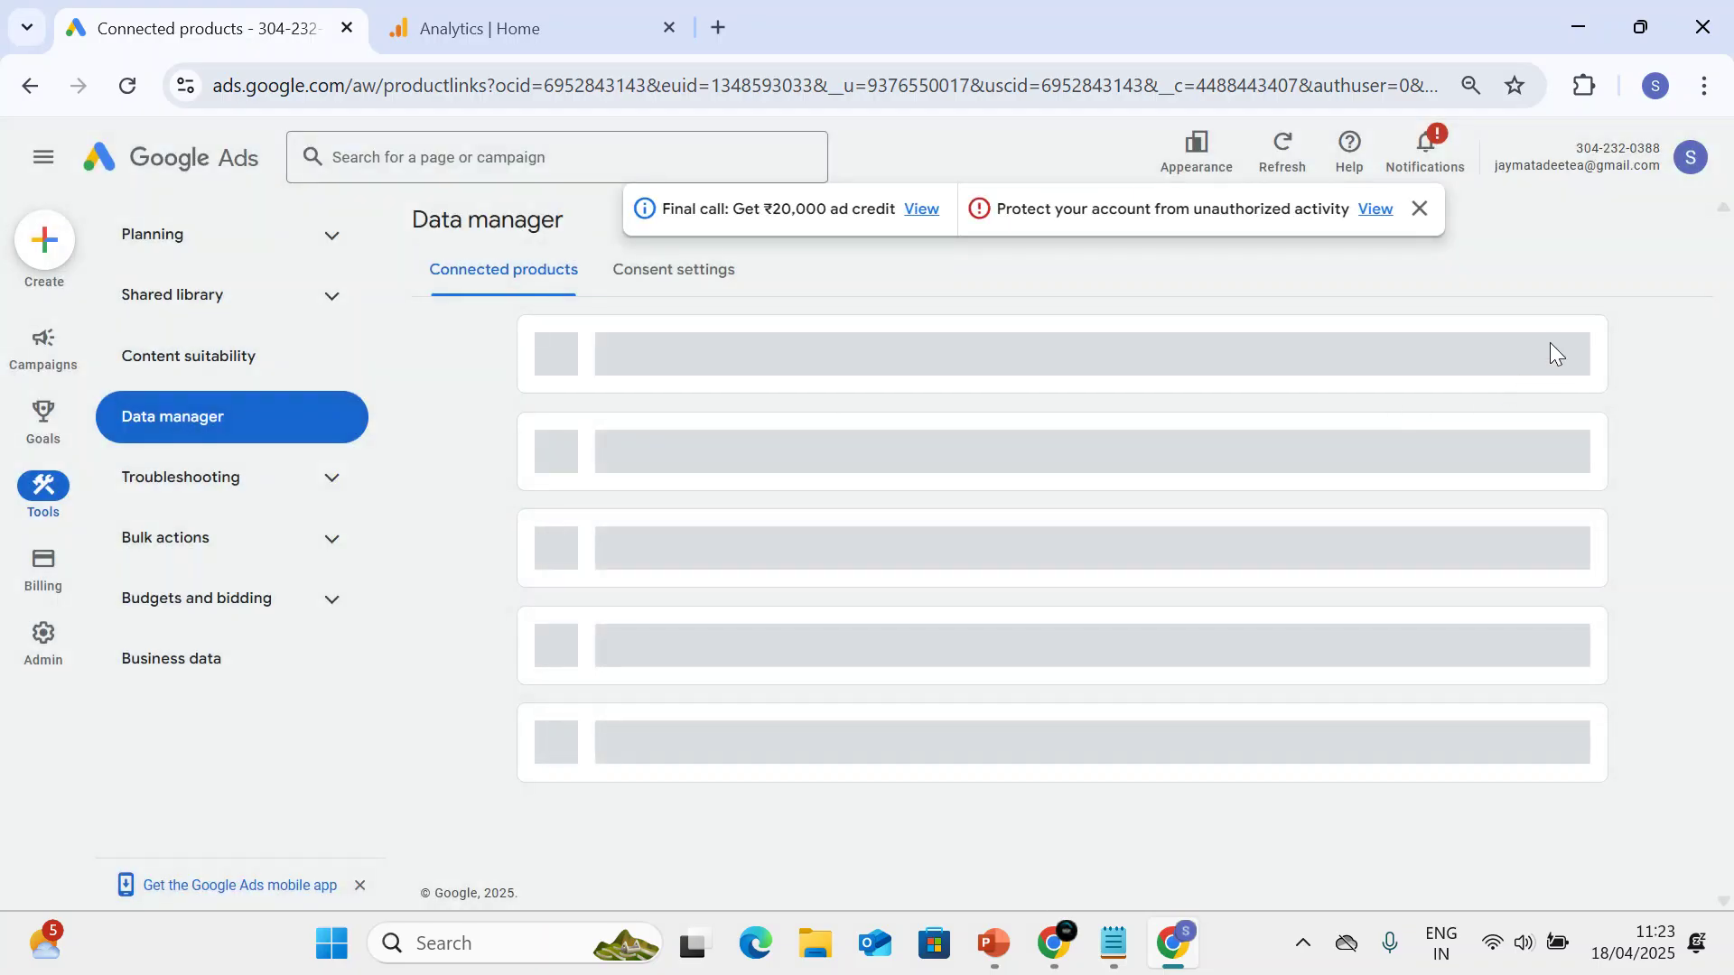
Look through the full list of data sources for connecting a product, then return to the data manager.
left_click(1521, 341)
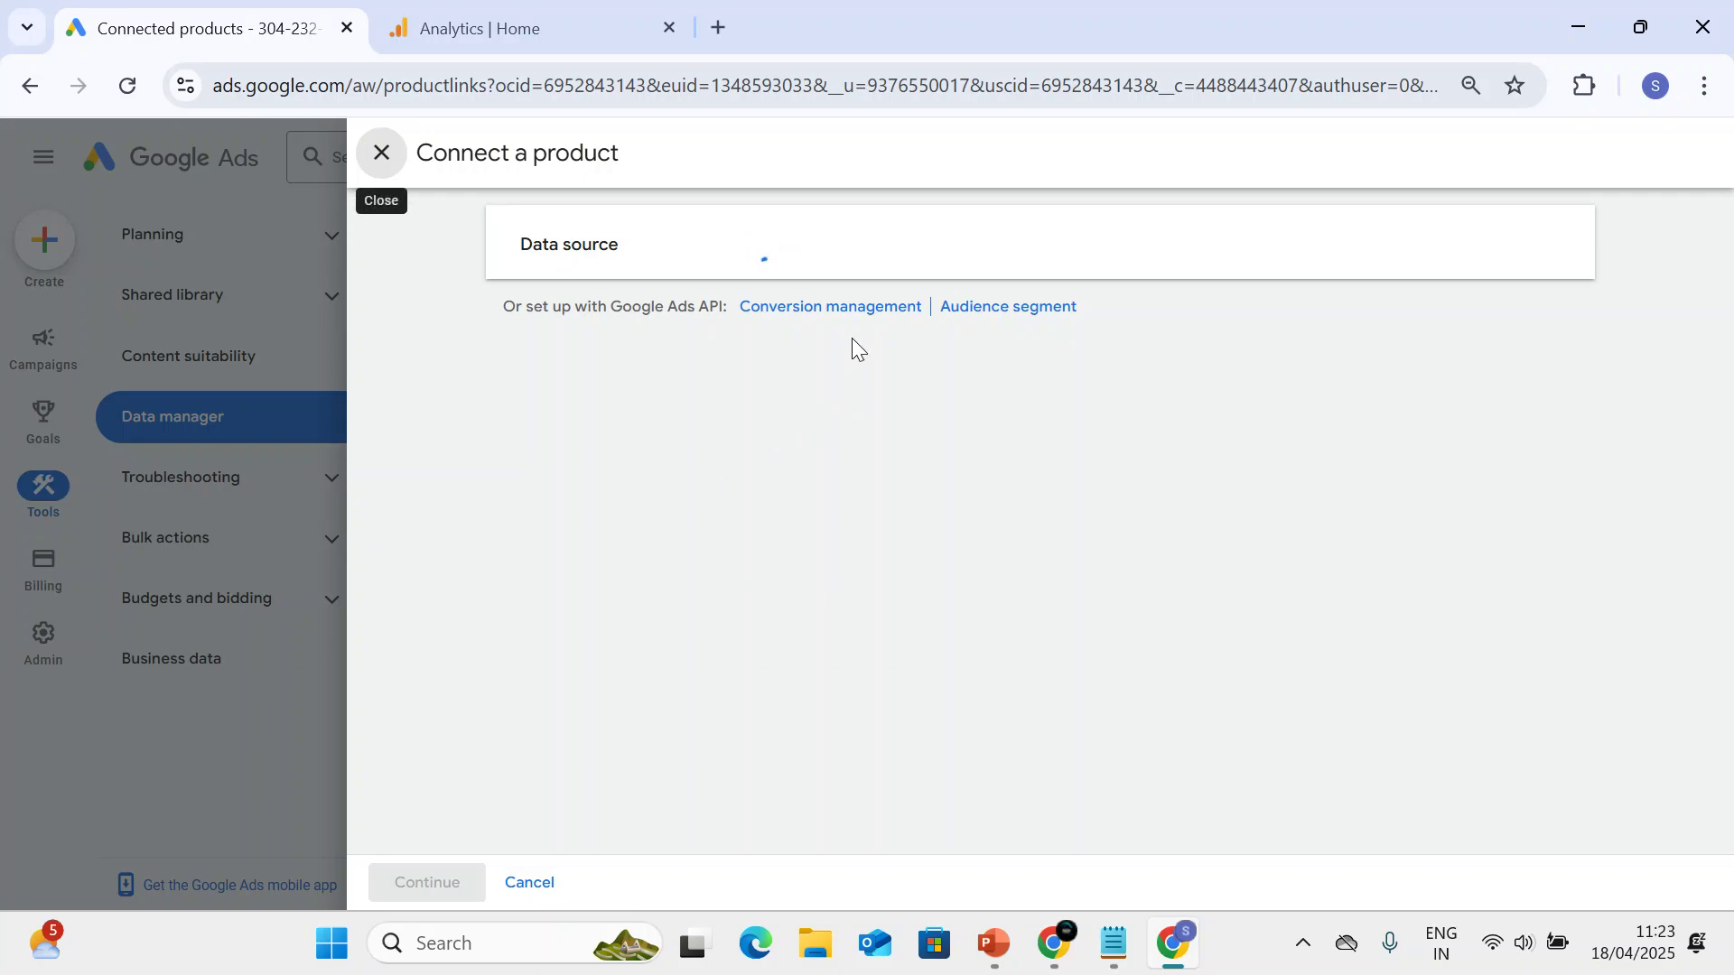
scroll(880, 487, "down", 3)
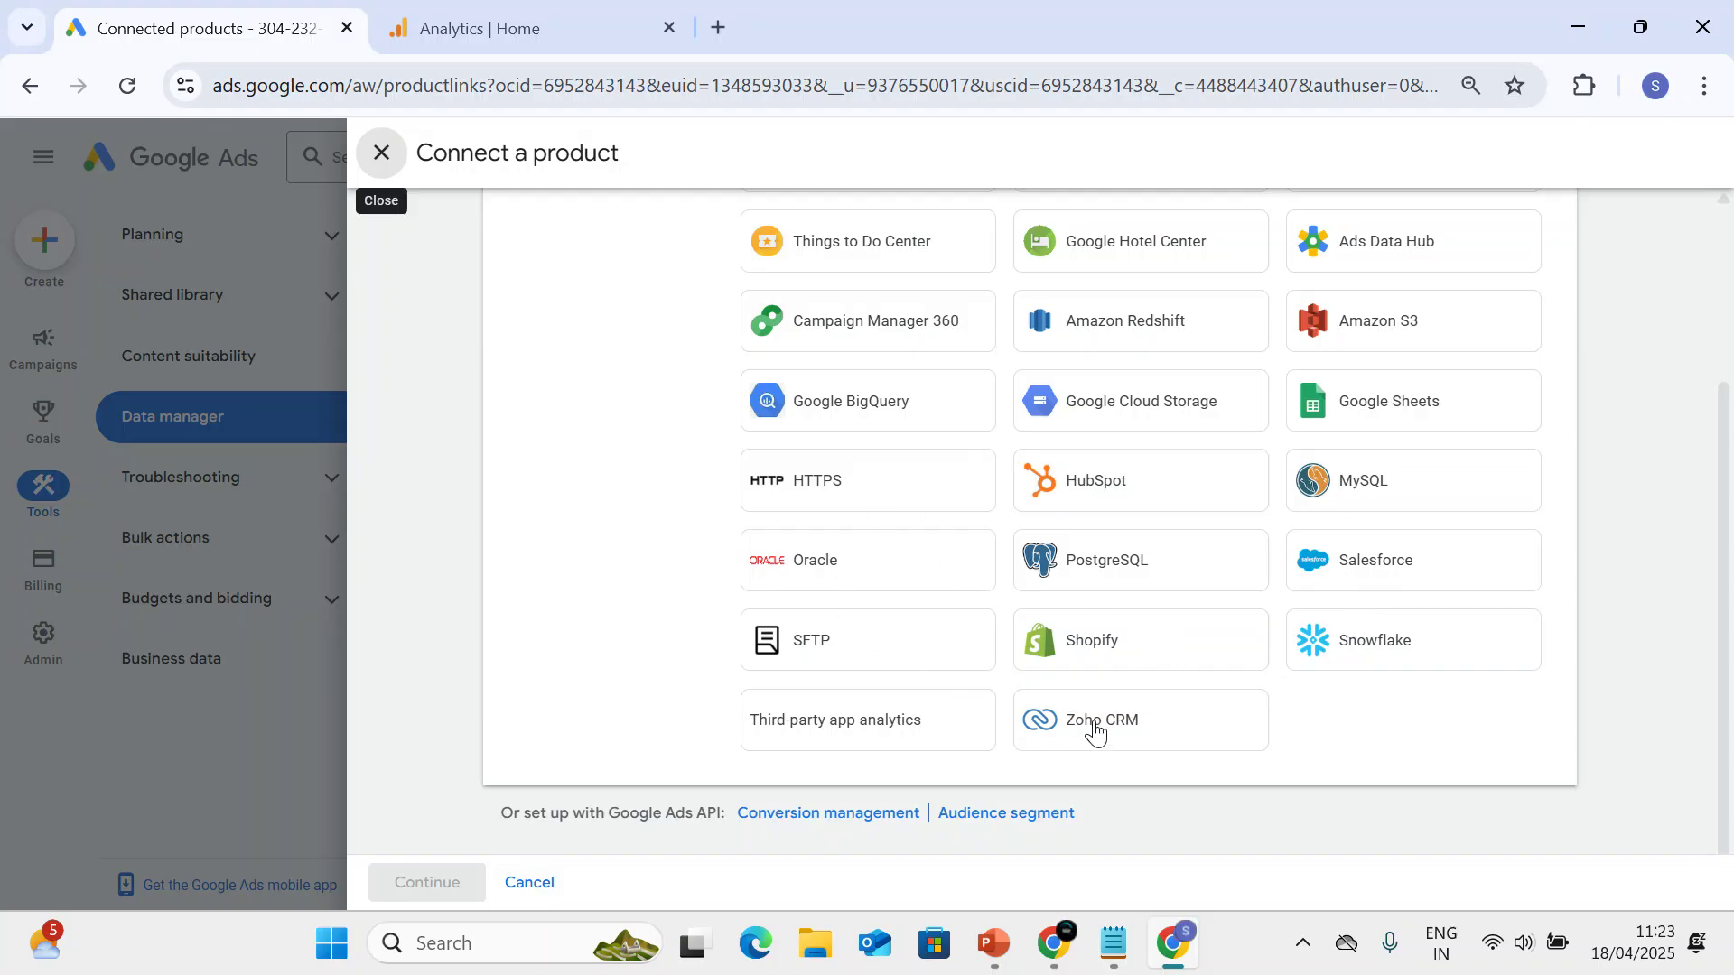
left_click(381, 153)
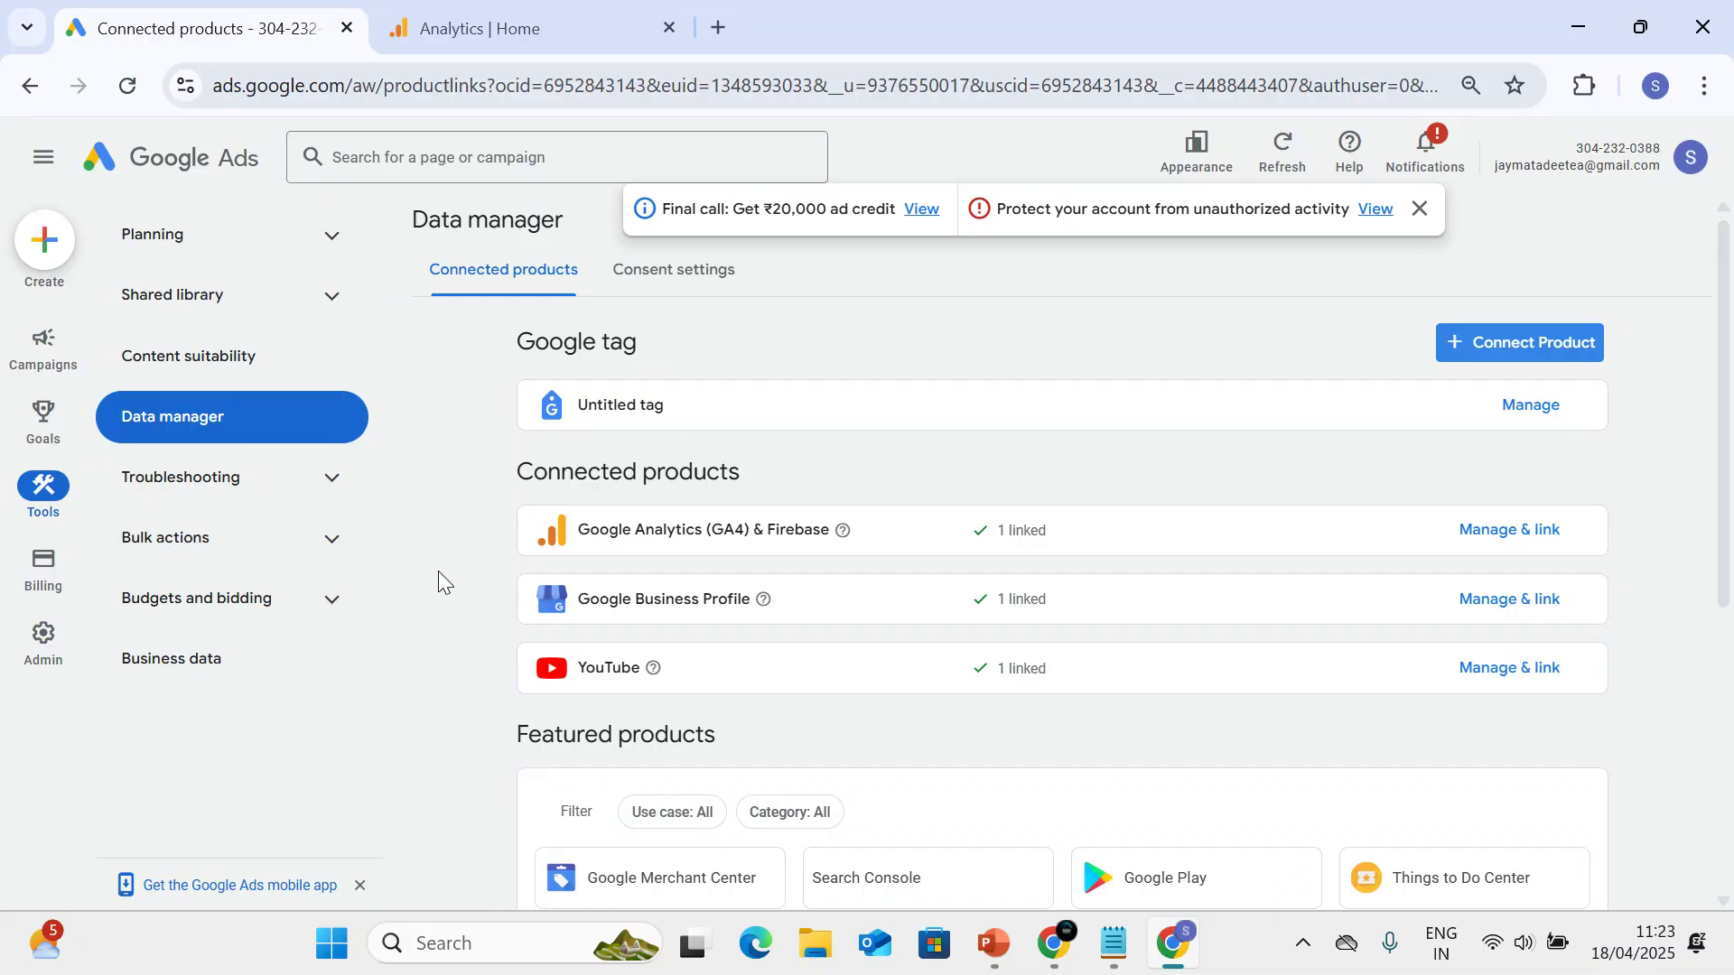
Start connecting Google Sheets by direct connection with the Conversions use case, and accept the customer data policy compliance statement.
left_click(1541, 341)
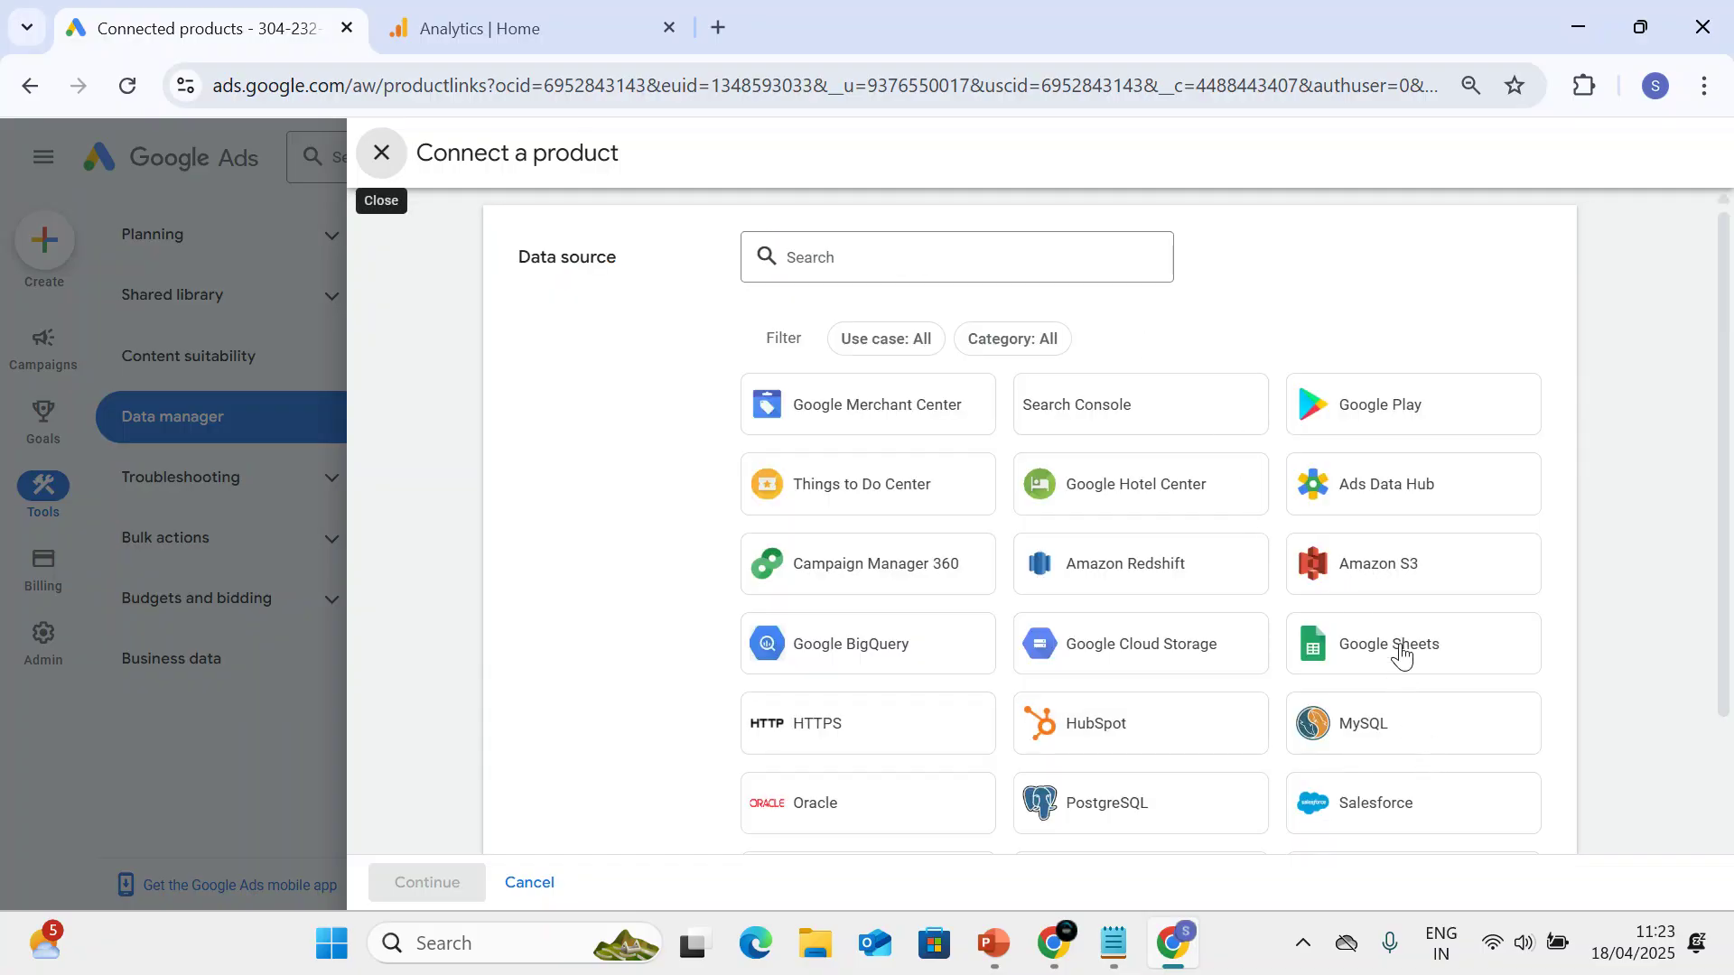
left_click(1401, 652)
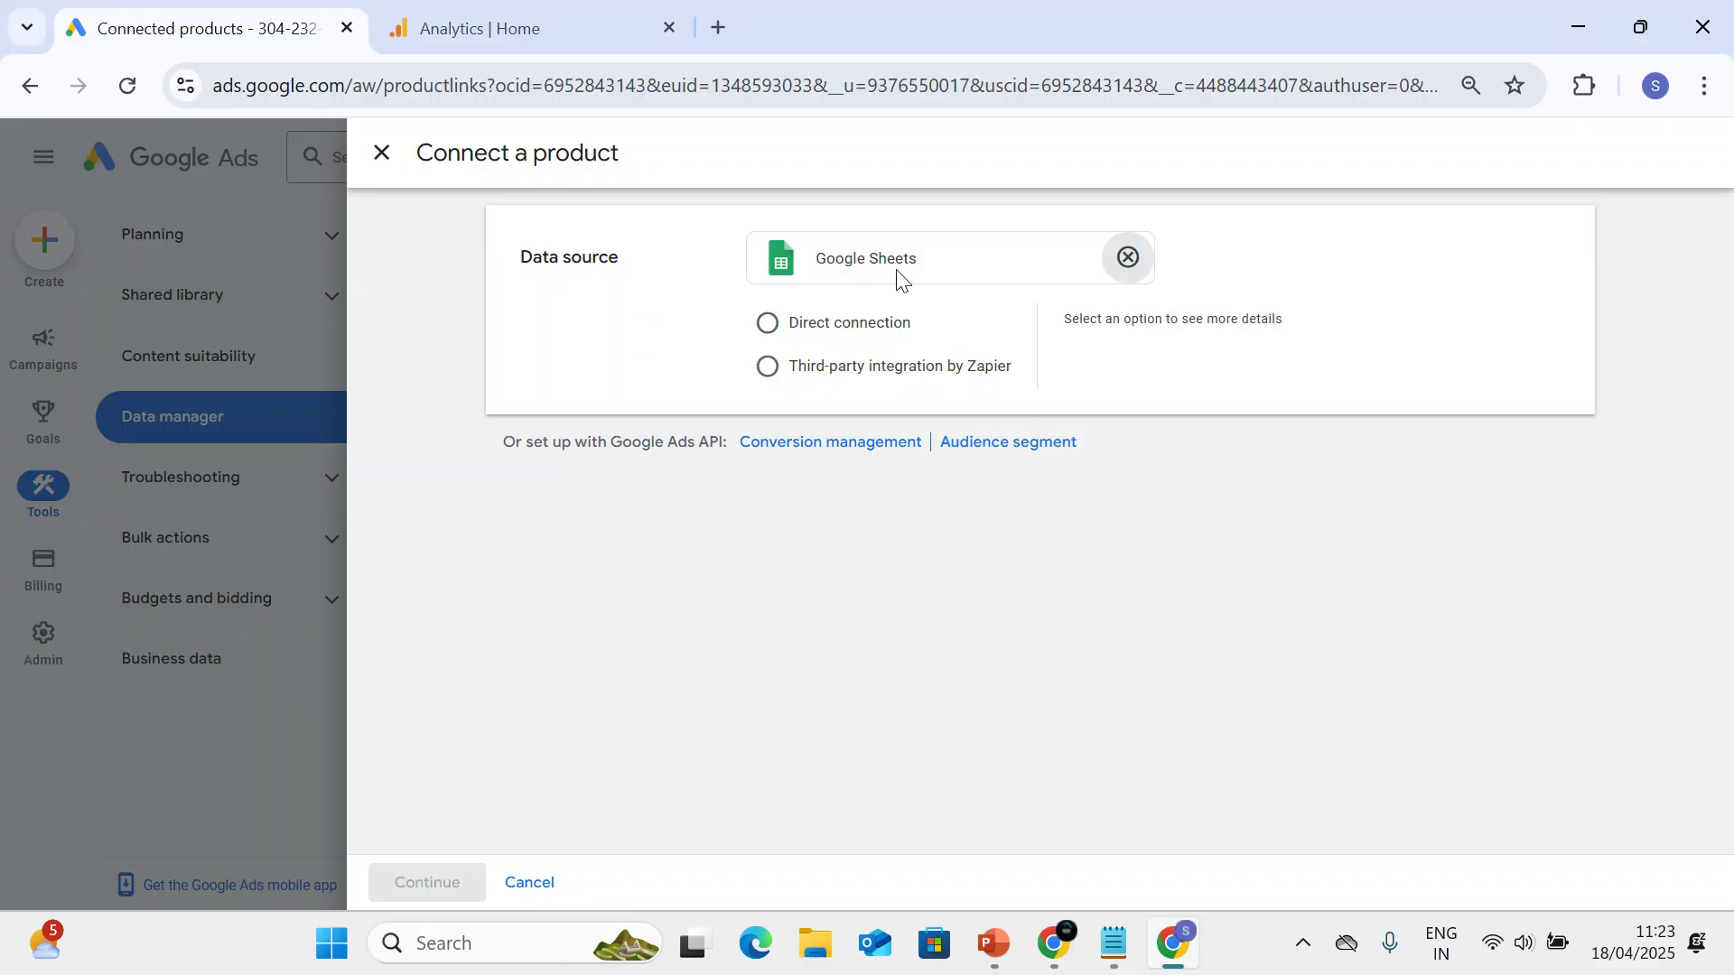
left_click(766, 334)
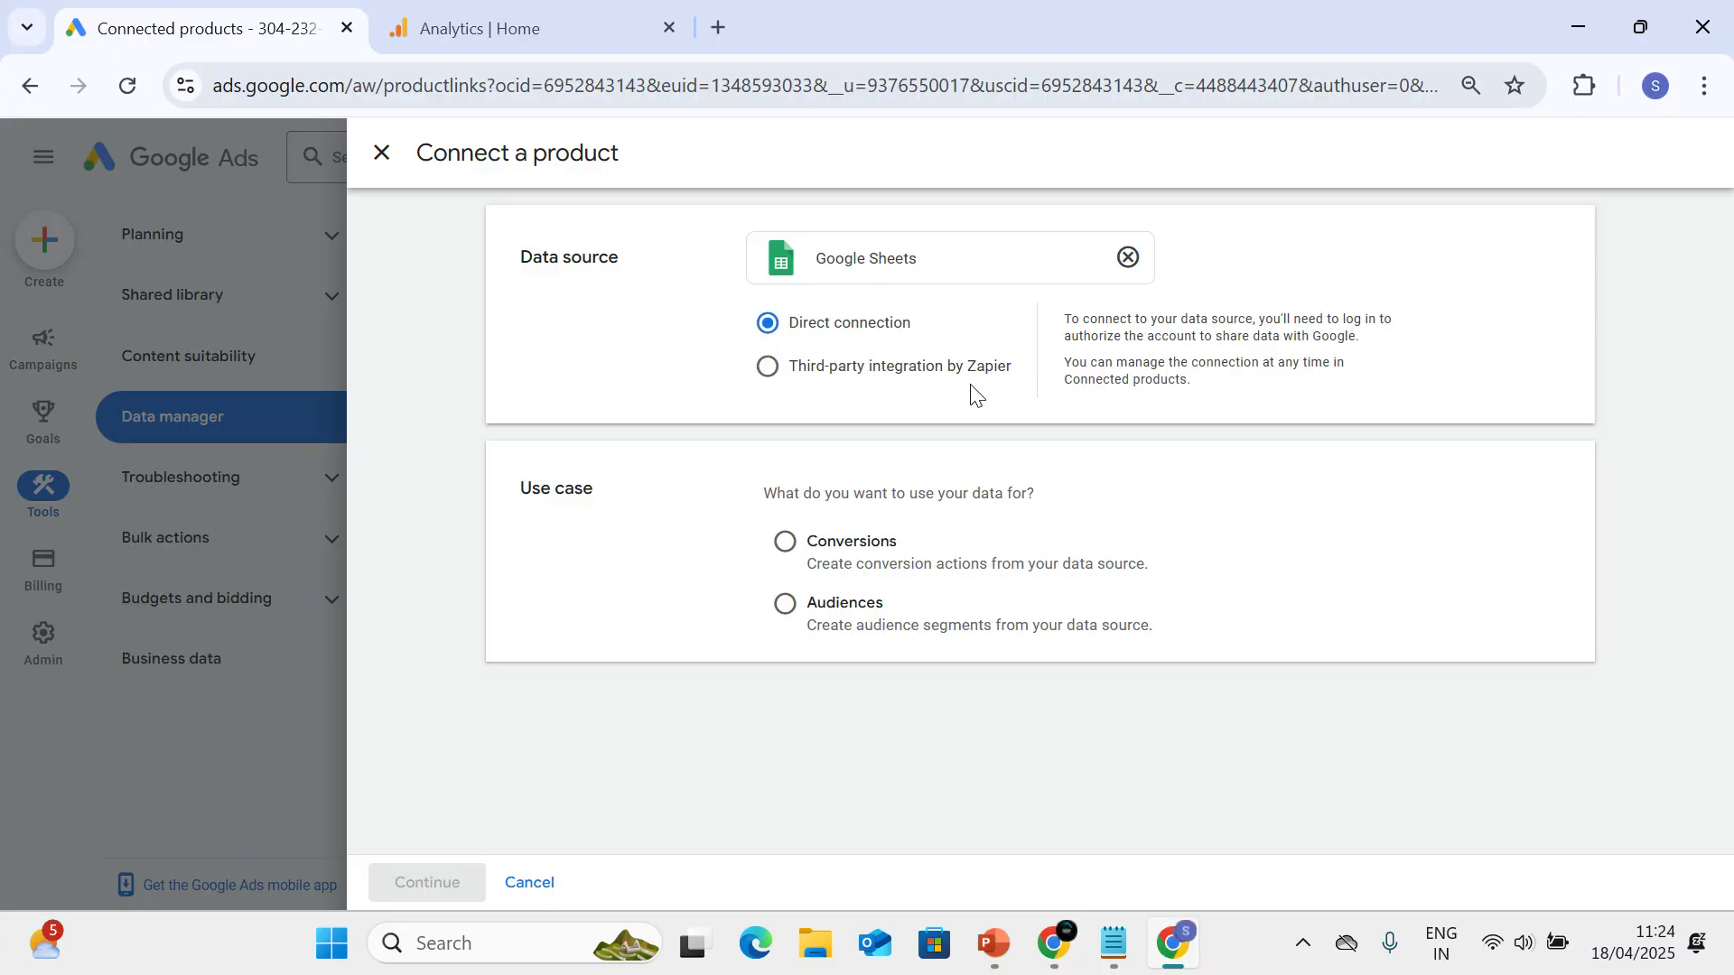
left_click(786, 543)
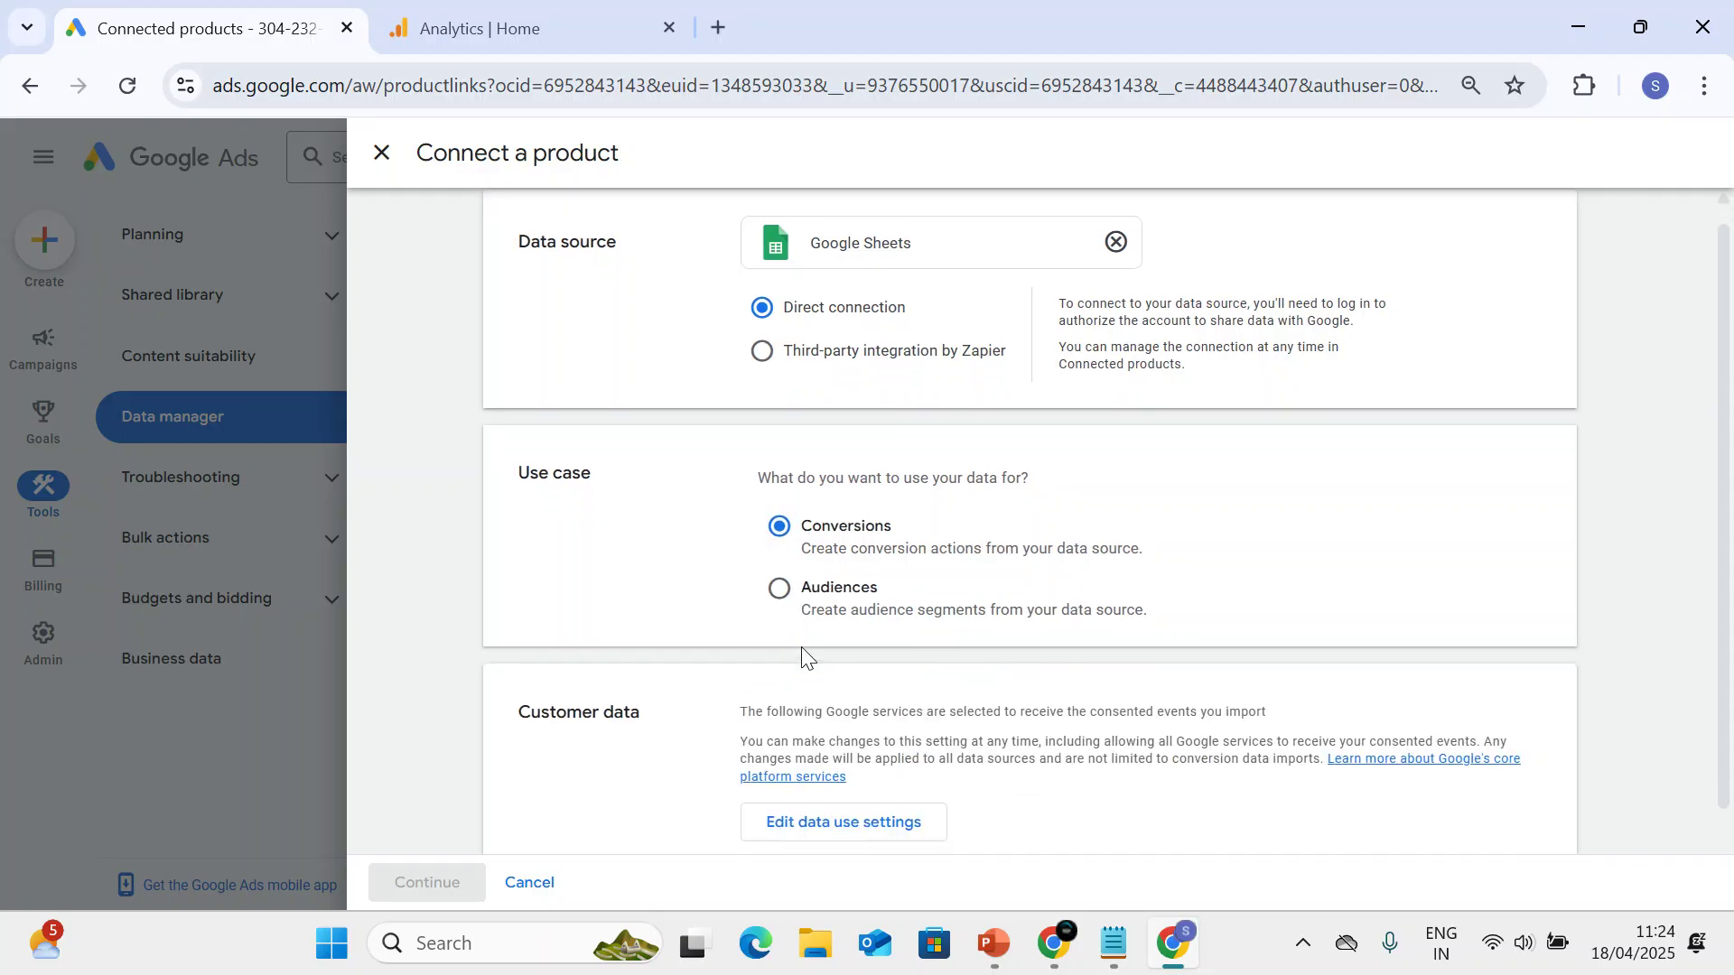
scroll(806, 656, "down", 1)
left_click(752, 792)
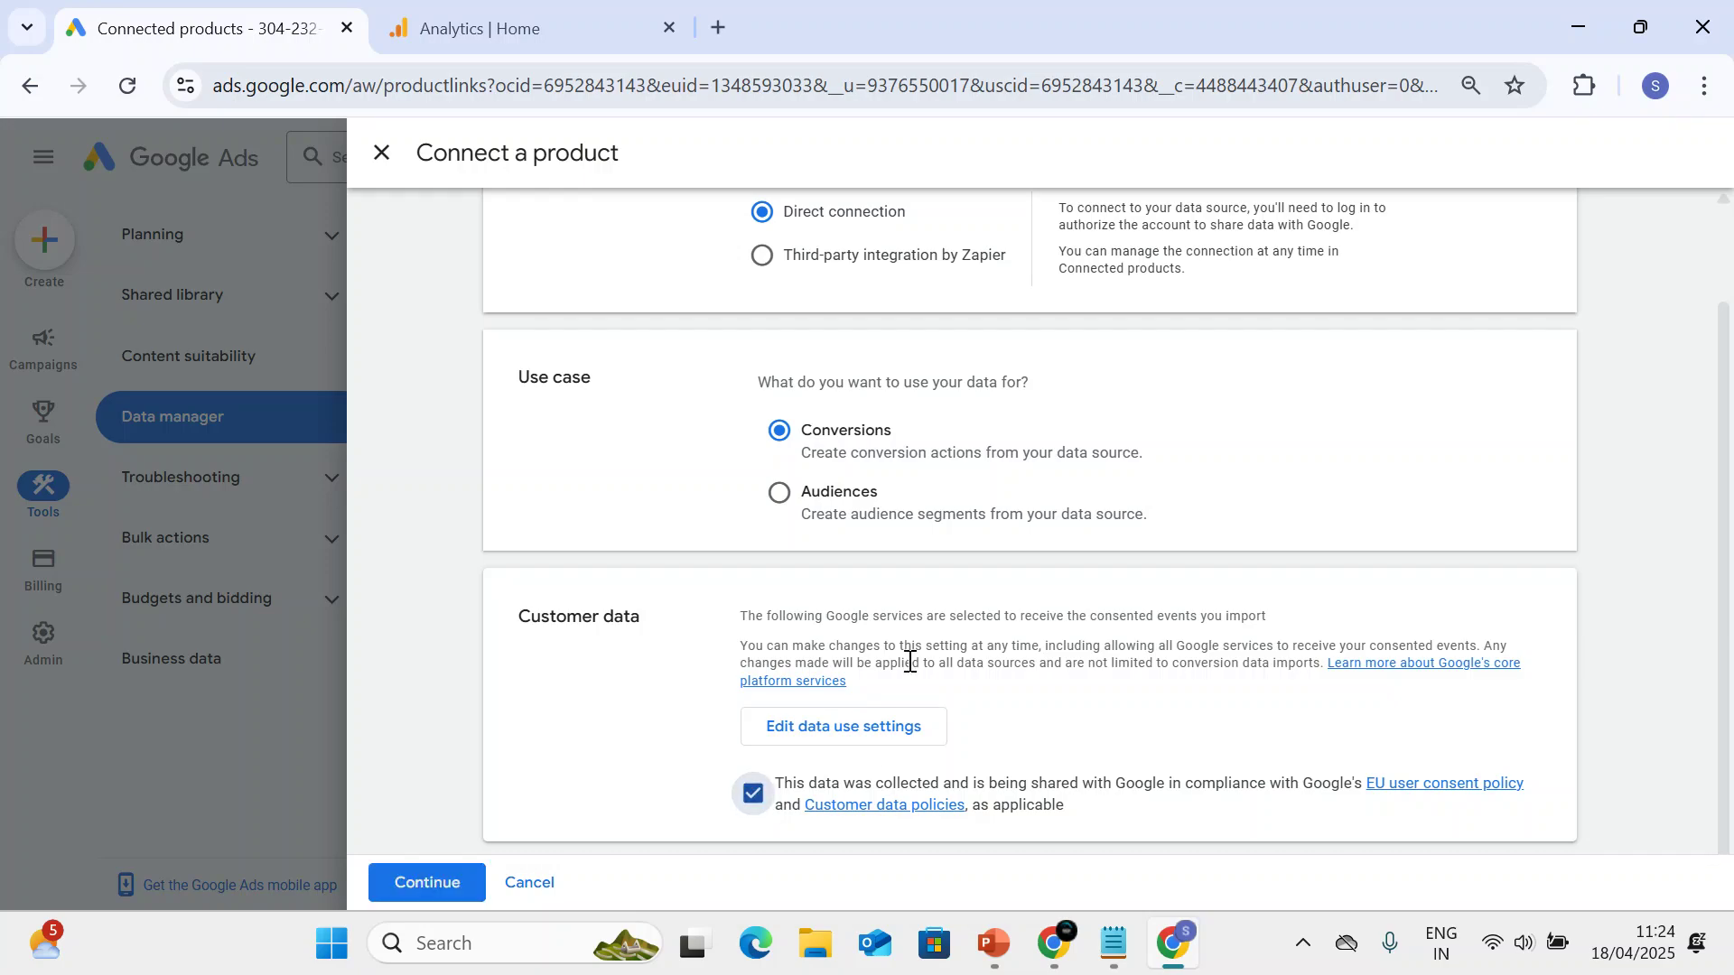
left_click(433, 889)
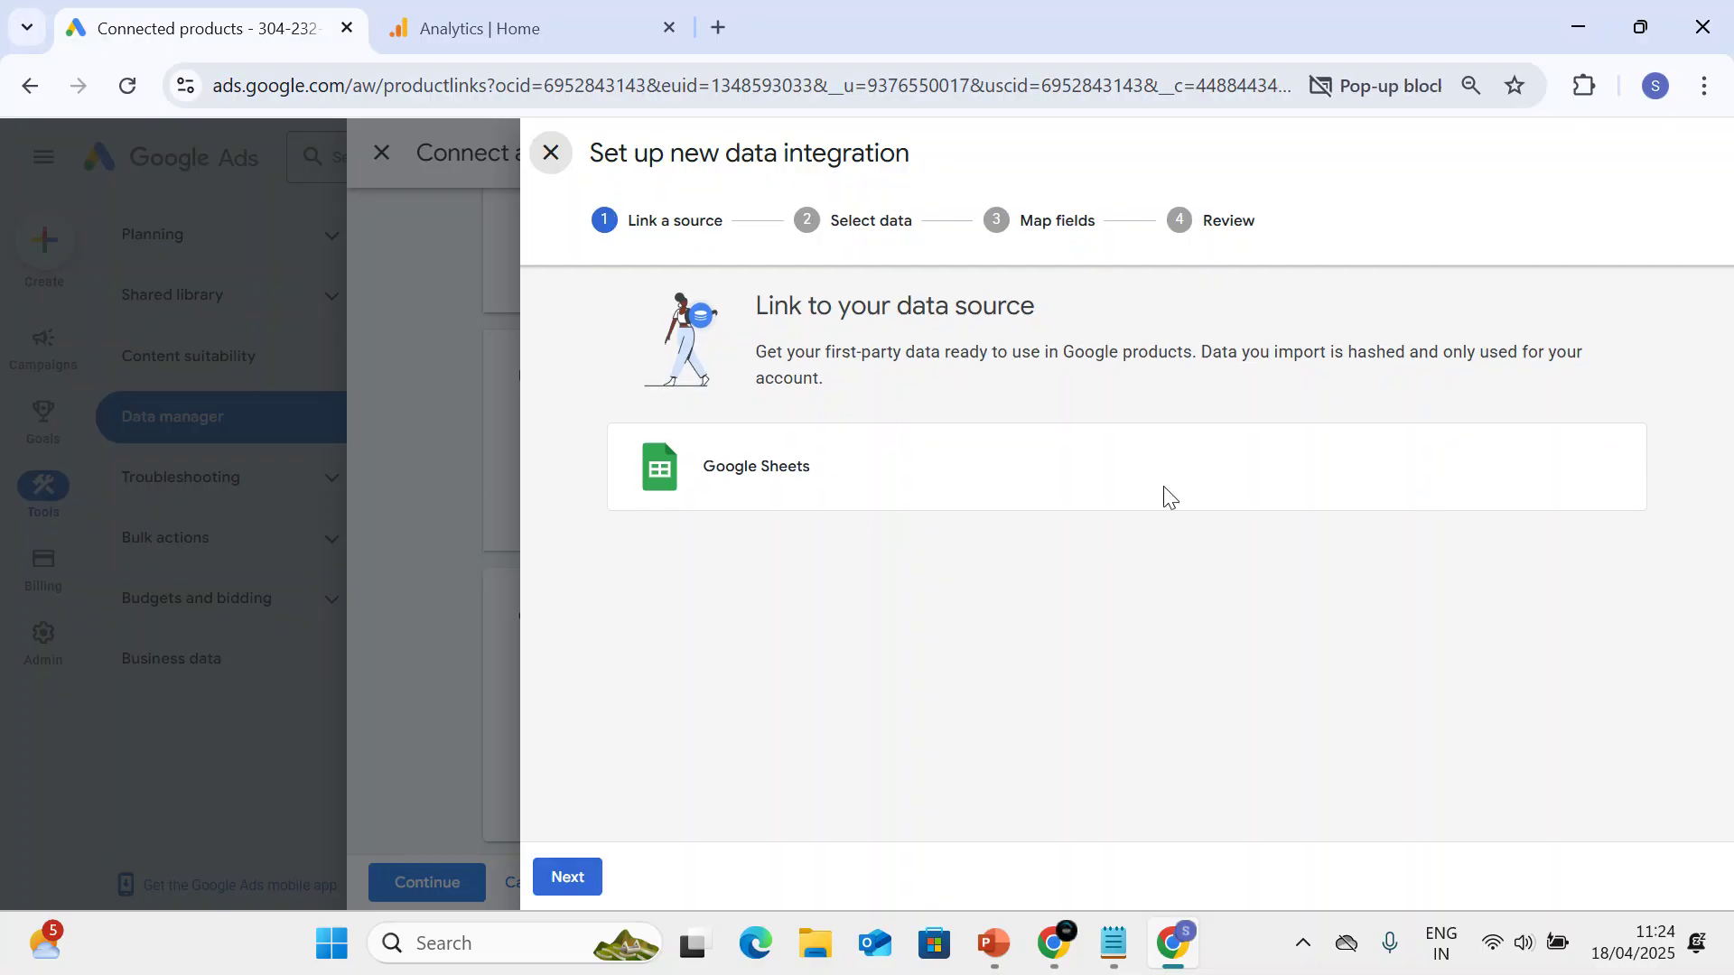
Link Google Sheets as the data source by choosing the signed-in Google account and granting Google Data Connector access.
left_click(571, 876)
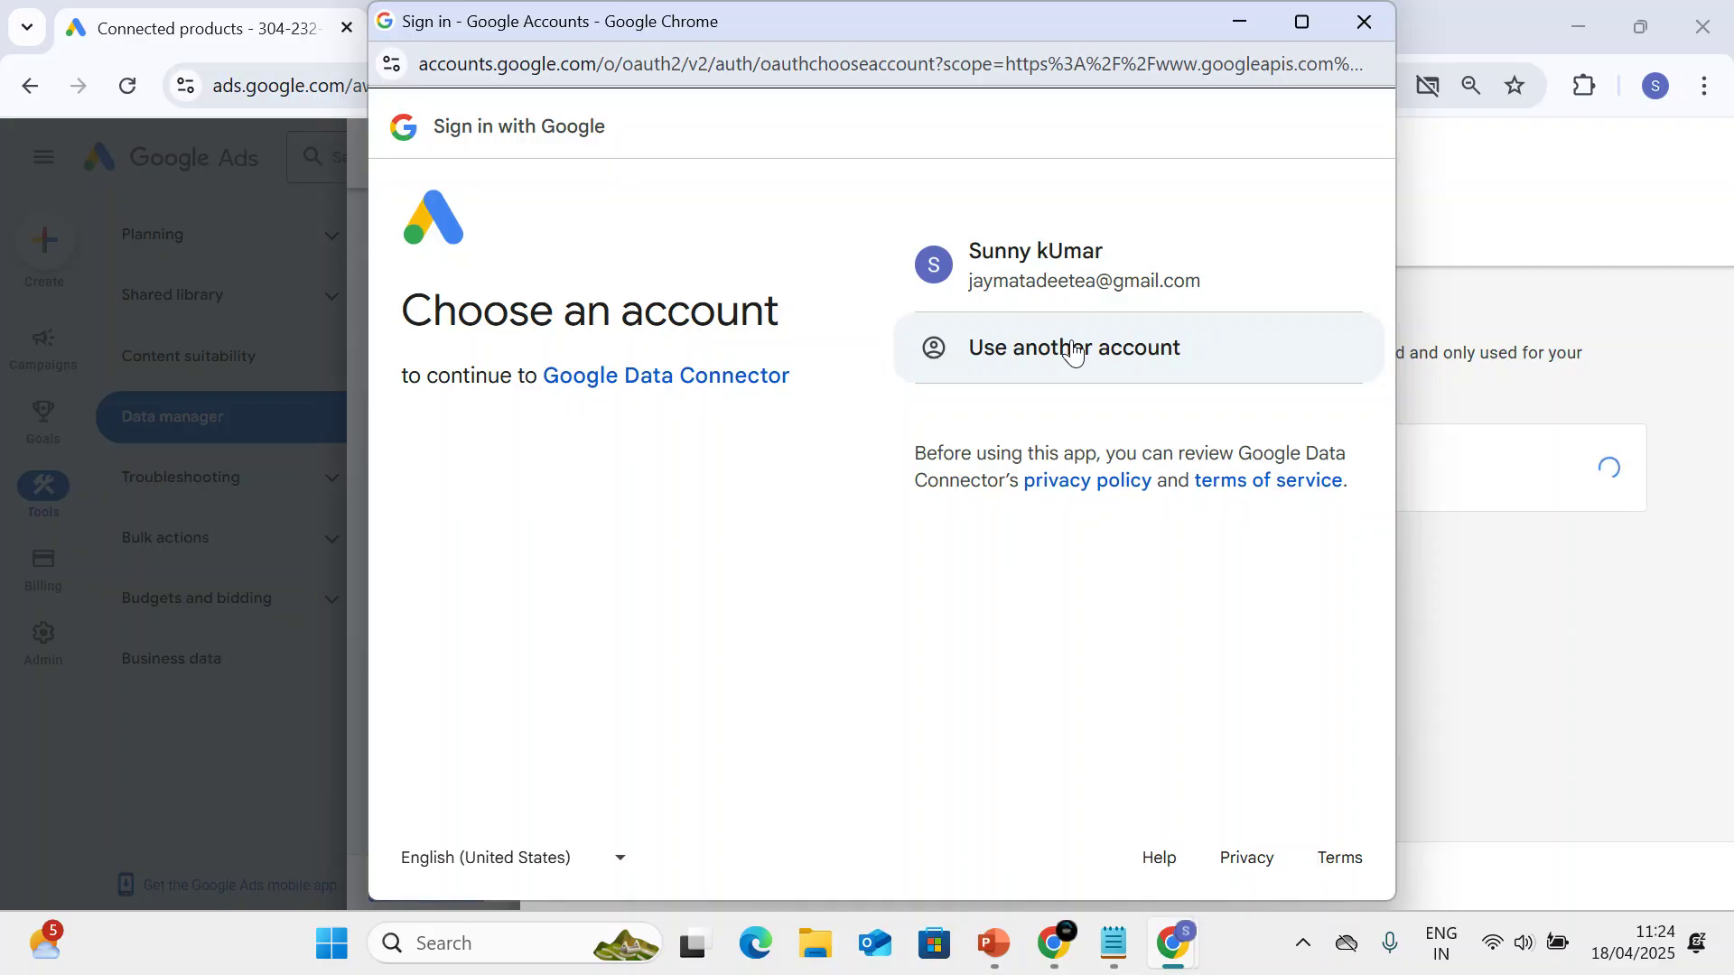
left_click(1042, 256)
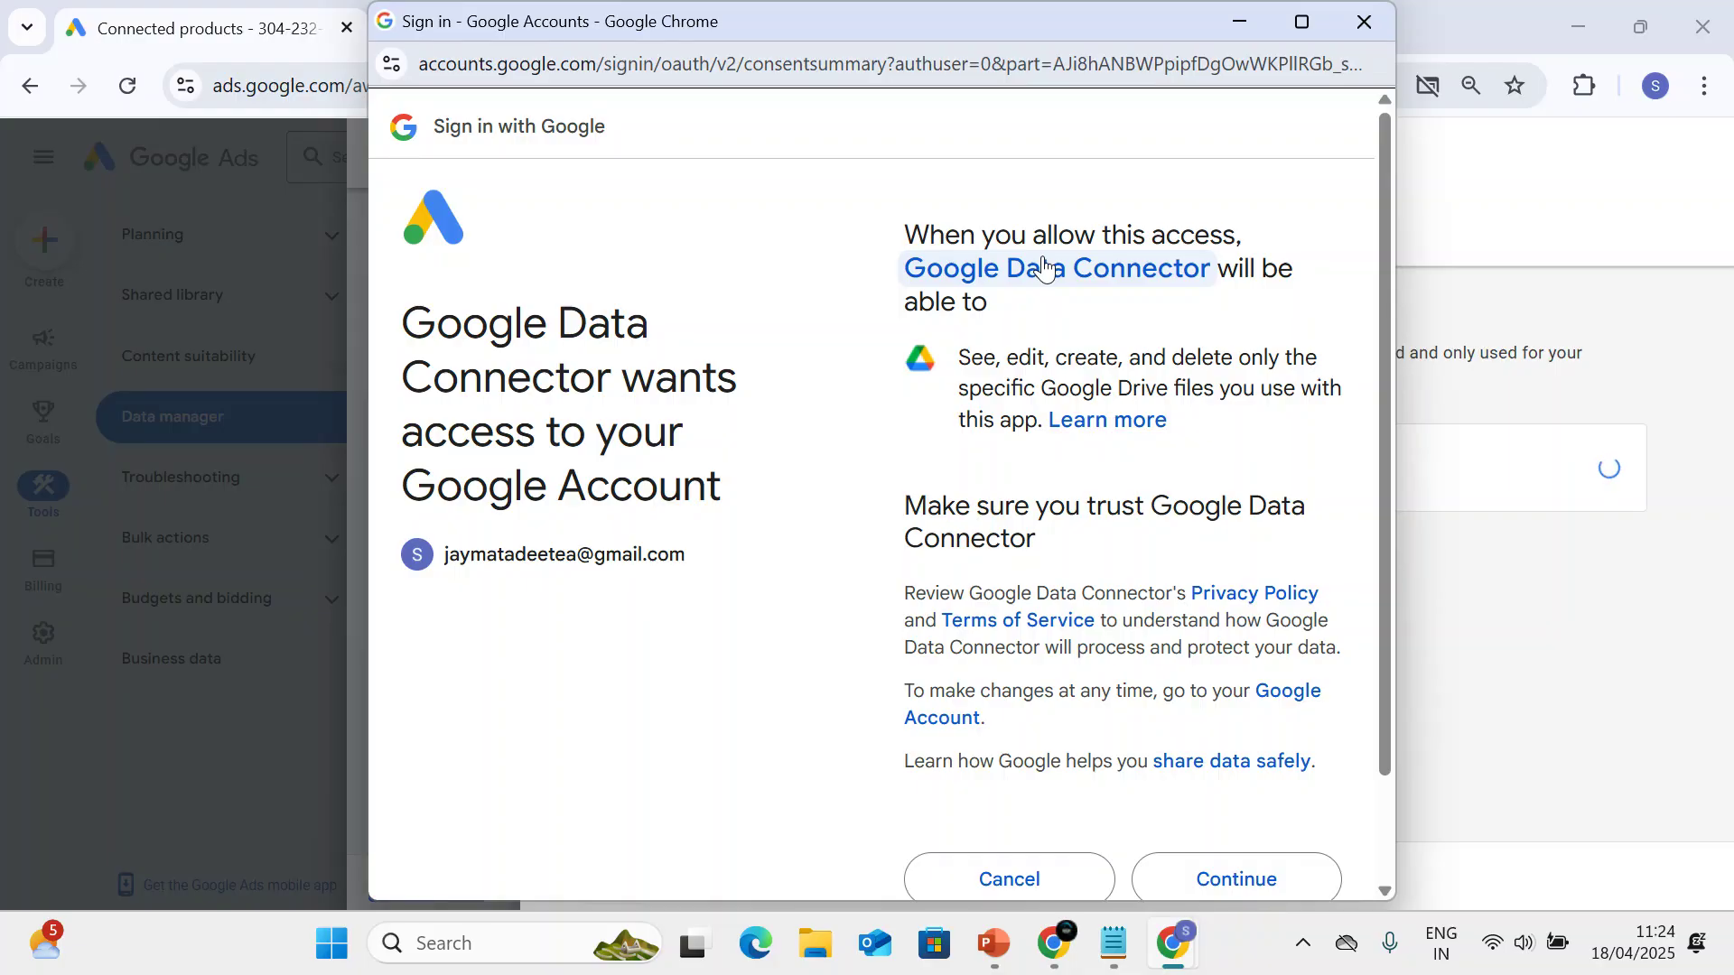
scroll(1172, 588, "down", 2)
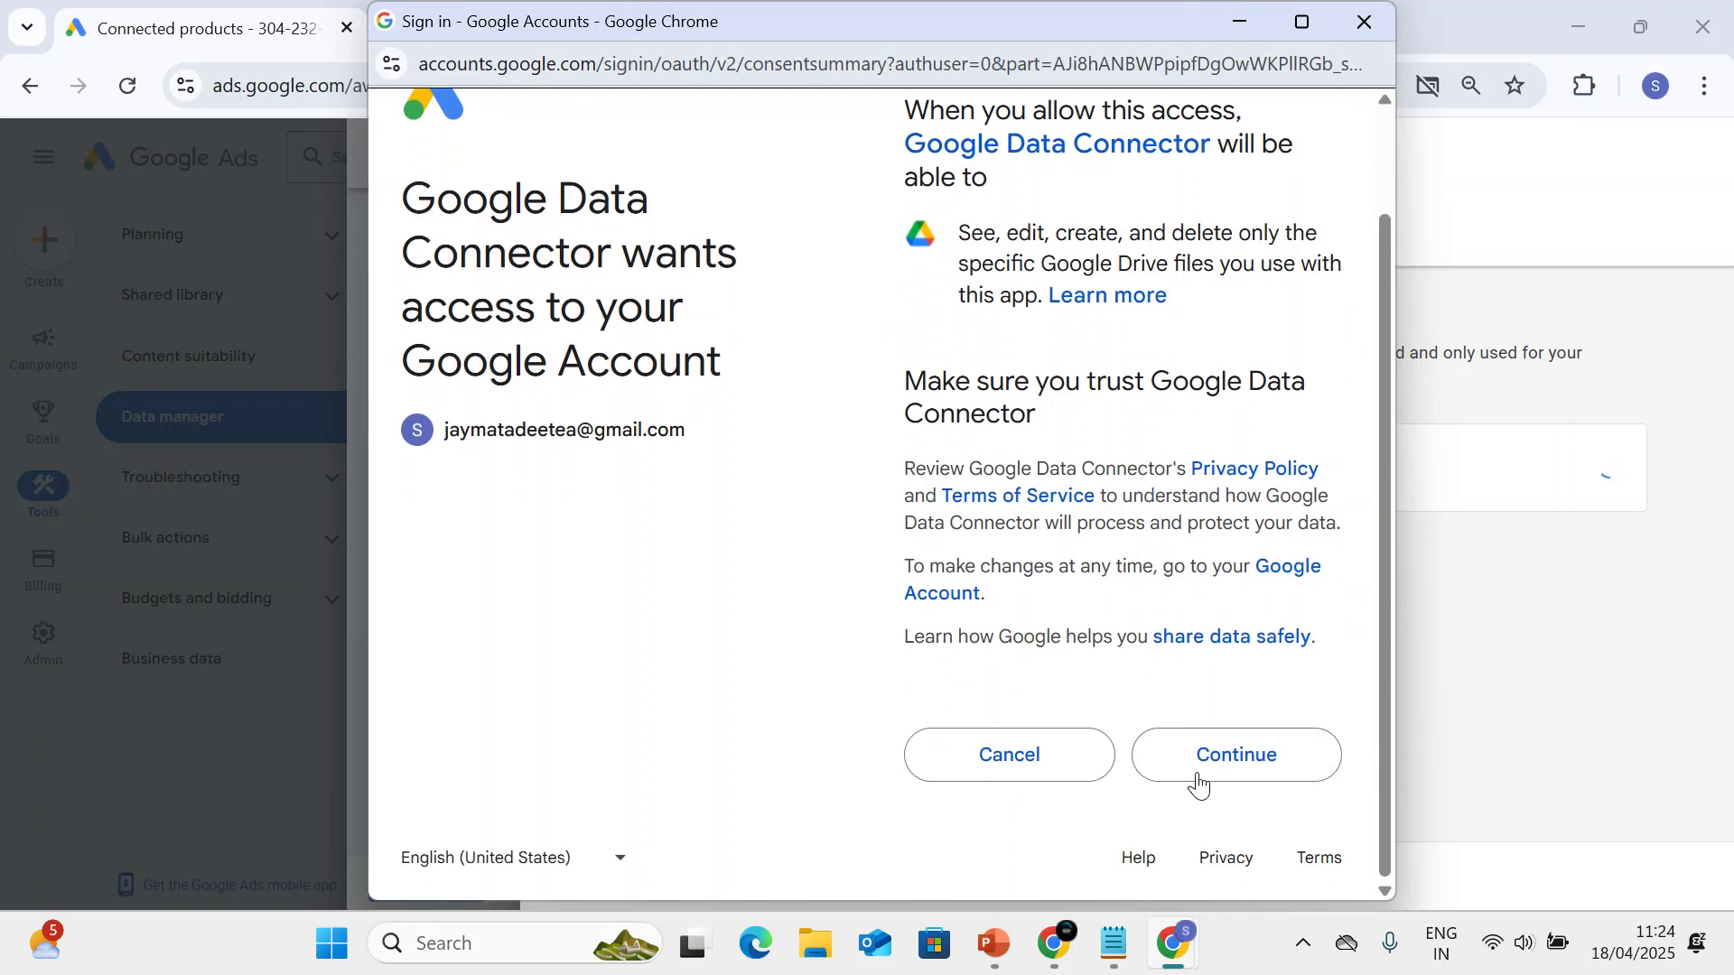
left_click(1255, 763)
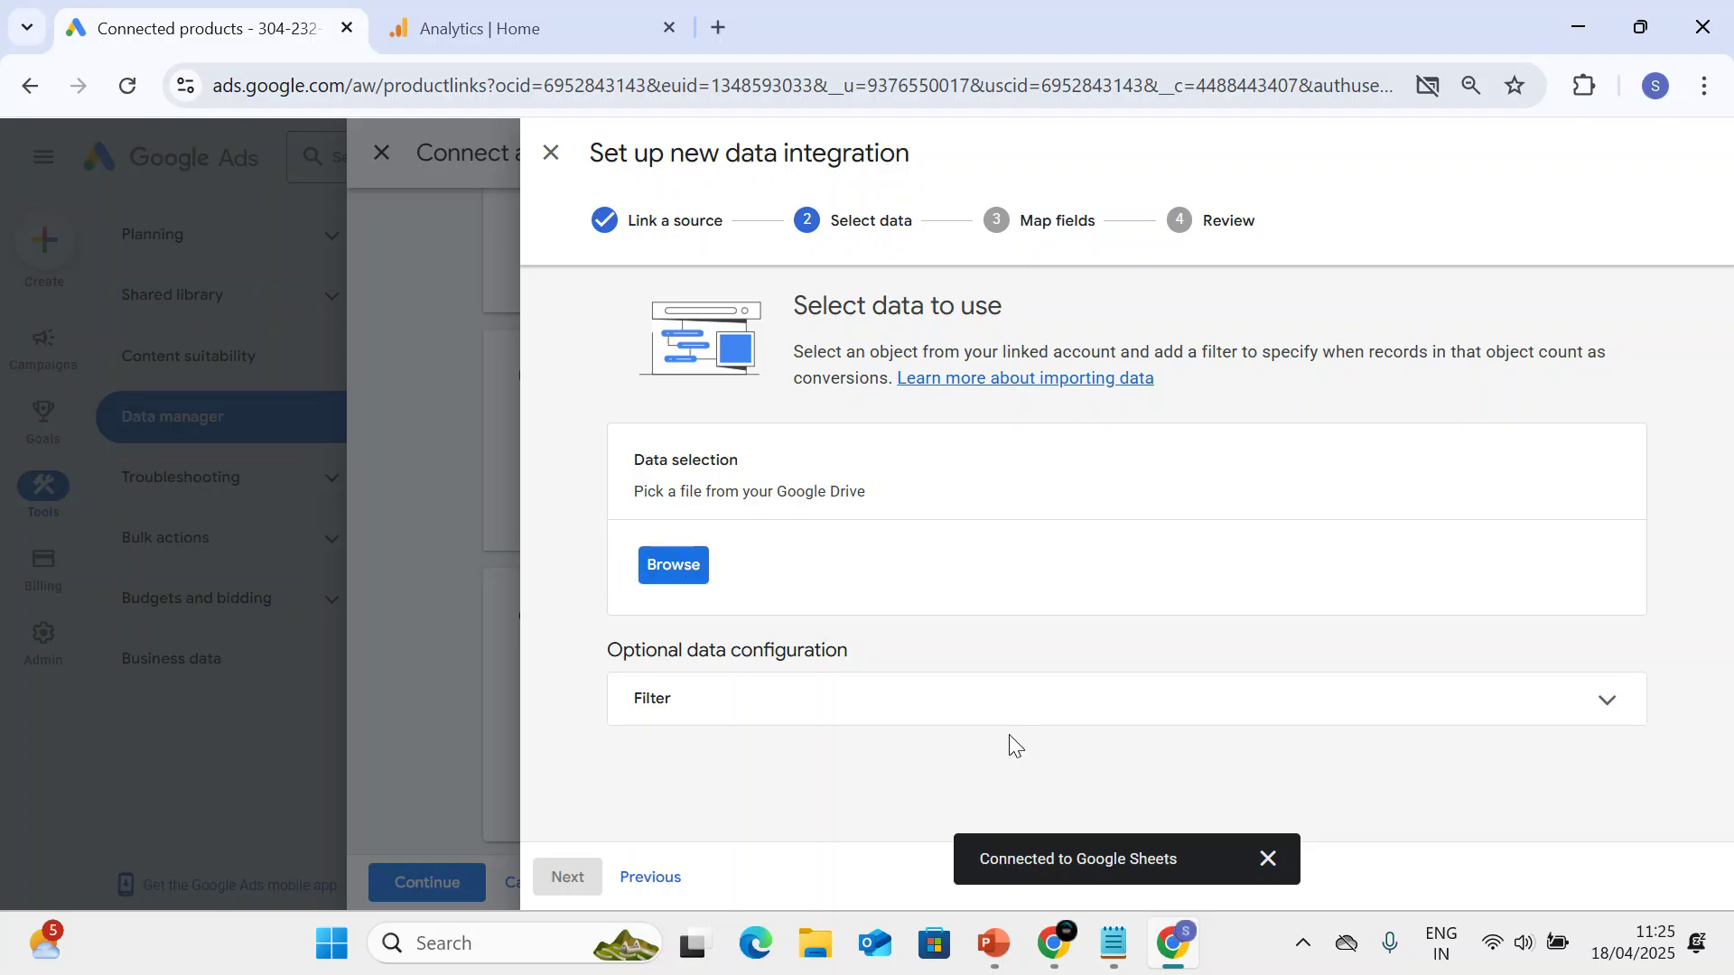
Examine the optional filter settings and the Google Drive spreadsheet picker in the data selection stage, then cancel the picker.
left_click(1606, 710)
scroll(1020, 643, "down", 3)
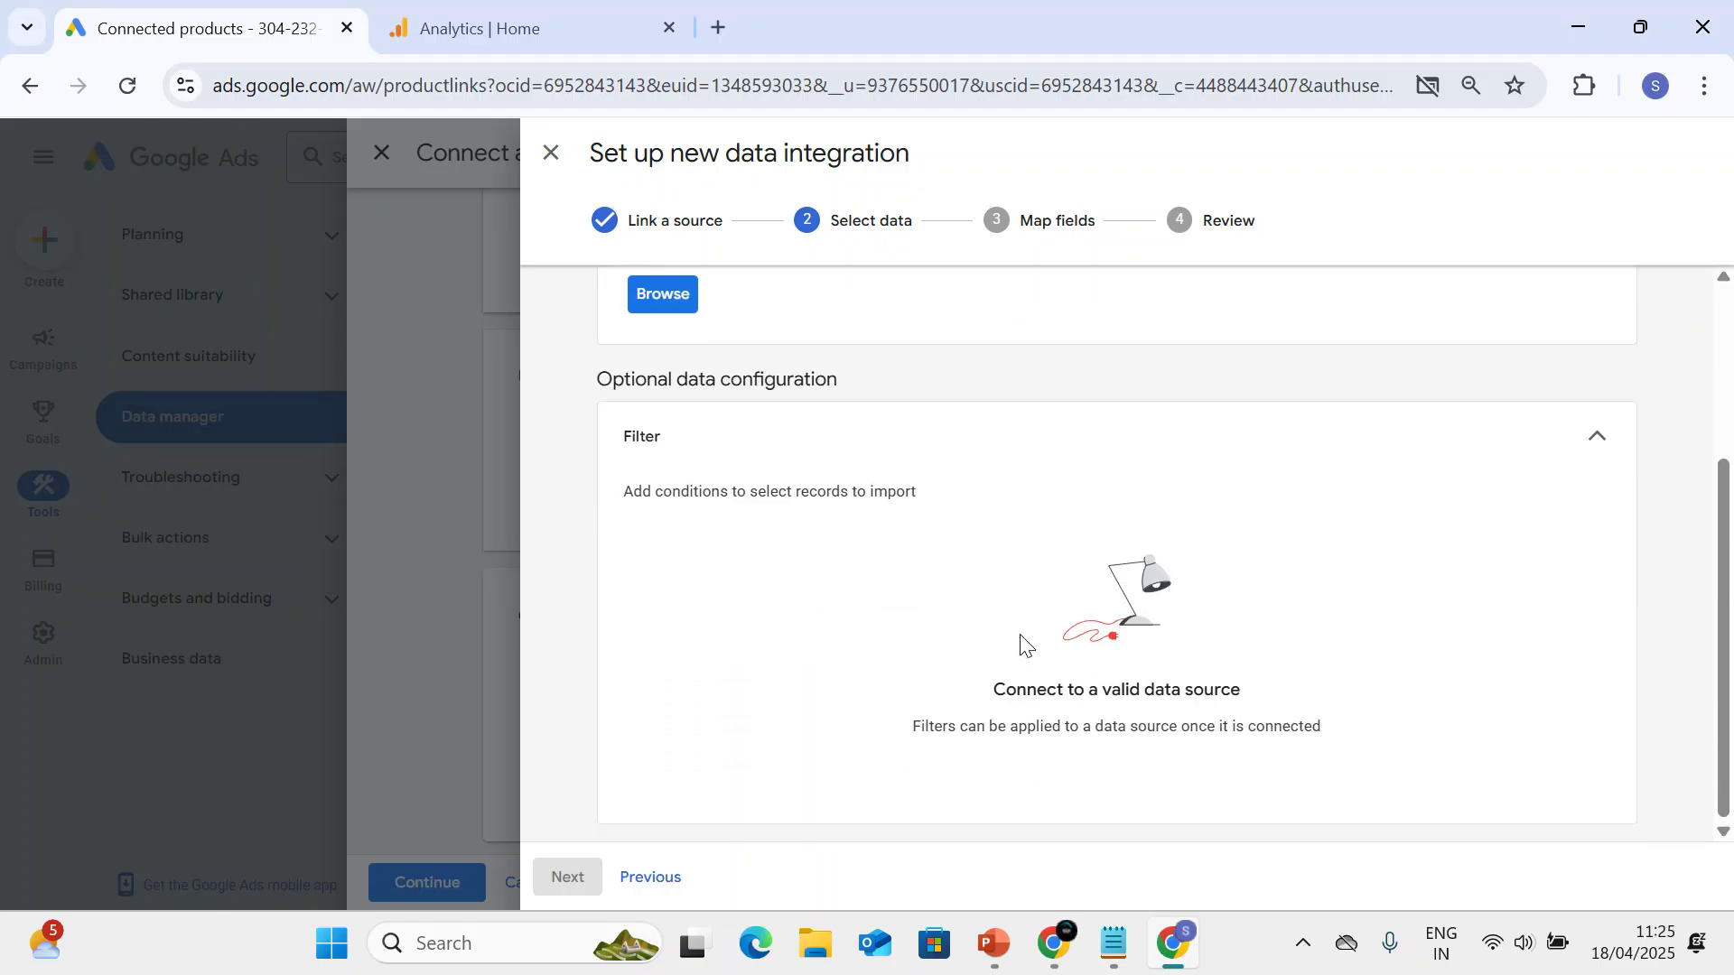
scroll(1017, 646, "up", 3)
left_click(662, 566)
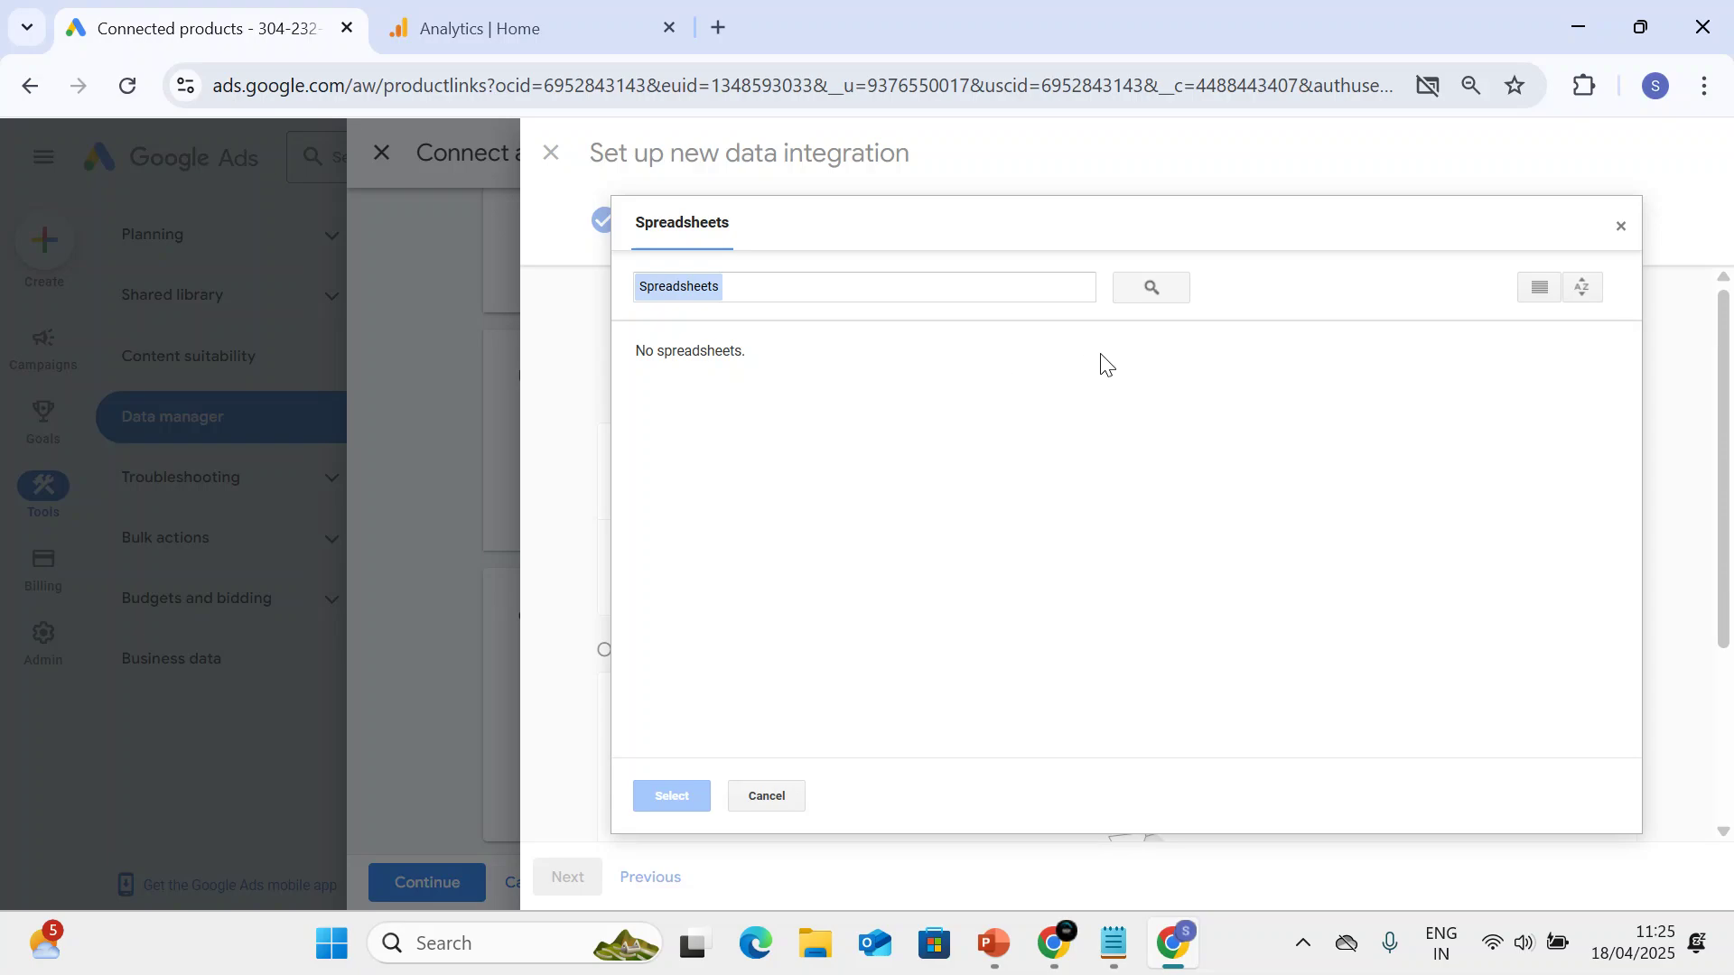
left_click(770, 296)
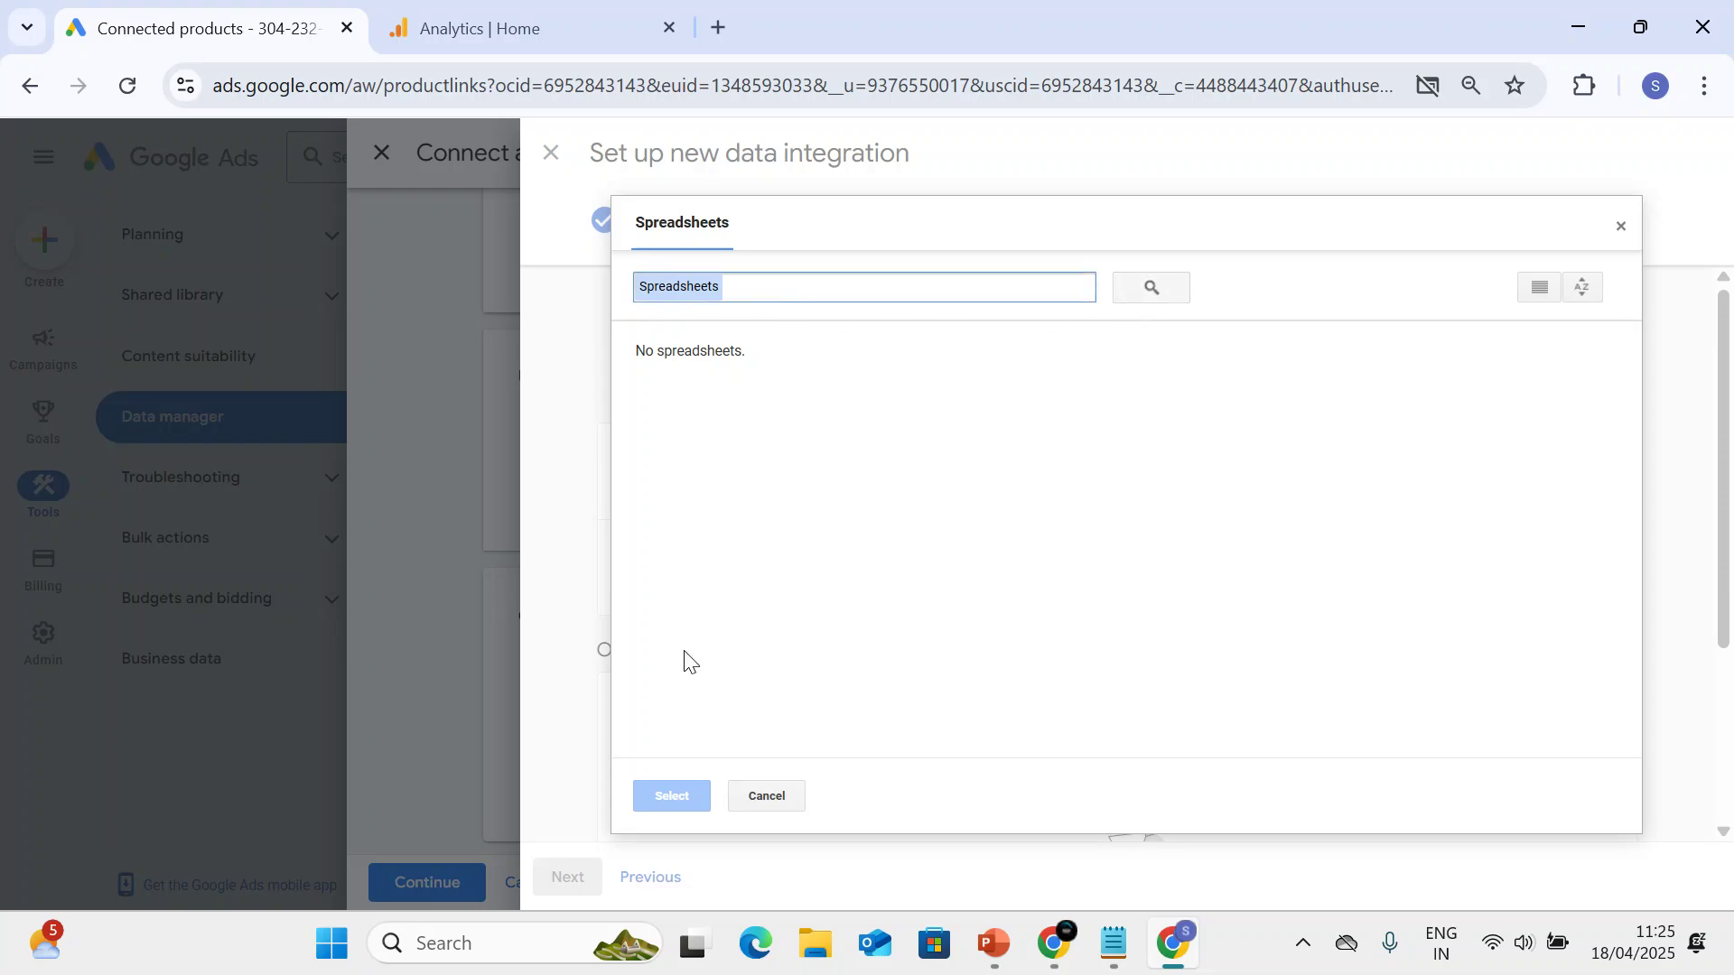
left_click(744, 802)
scroll(673, 813, "down", 3)
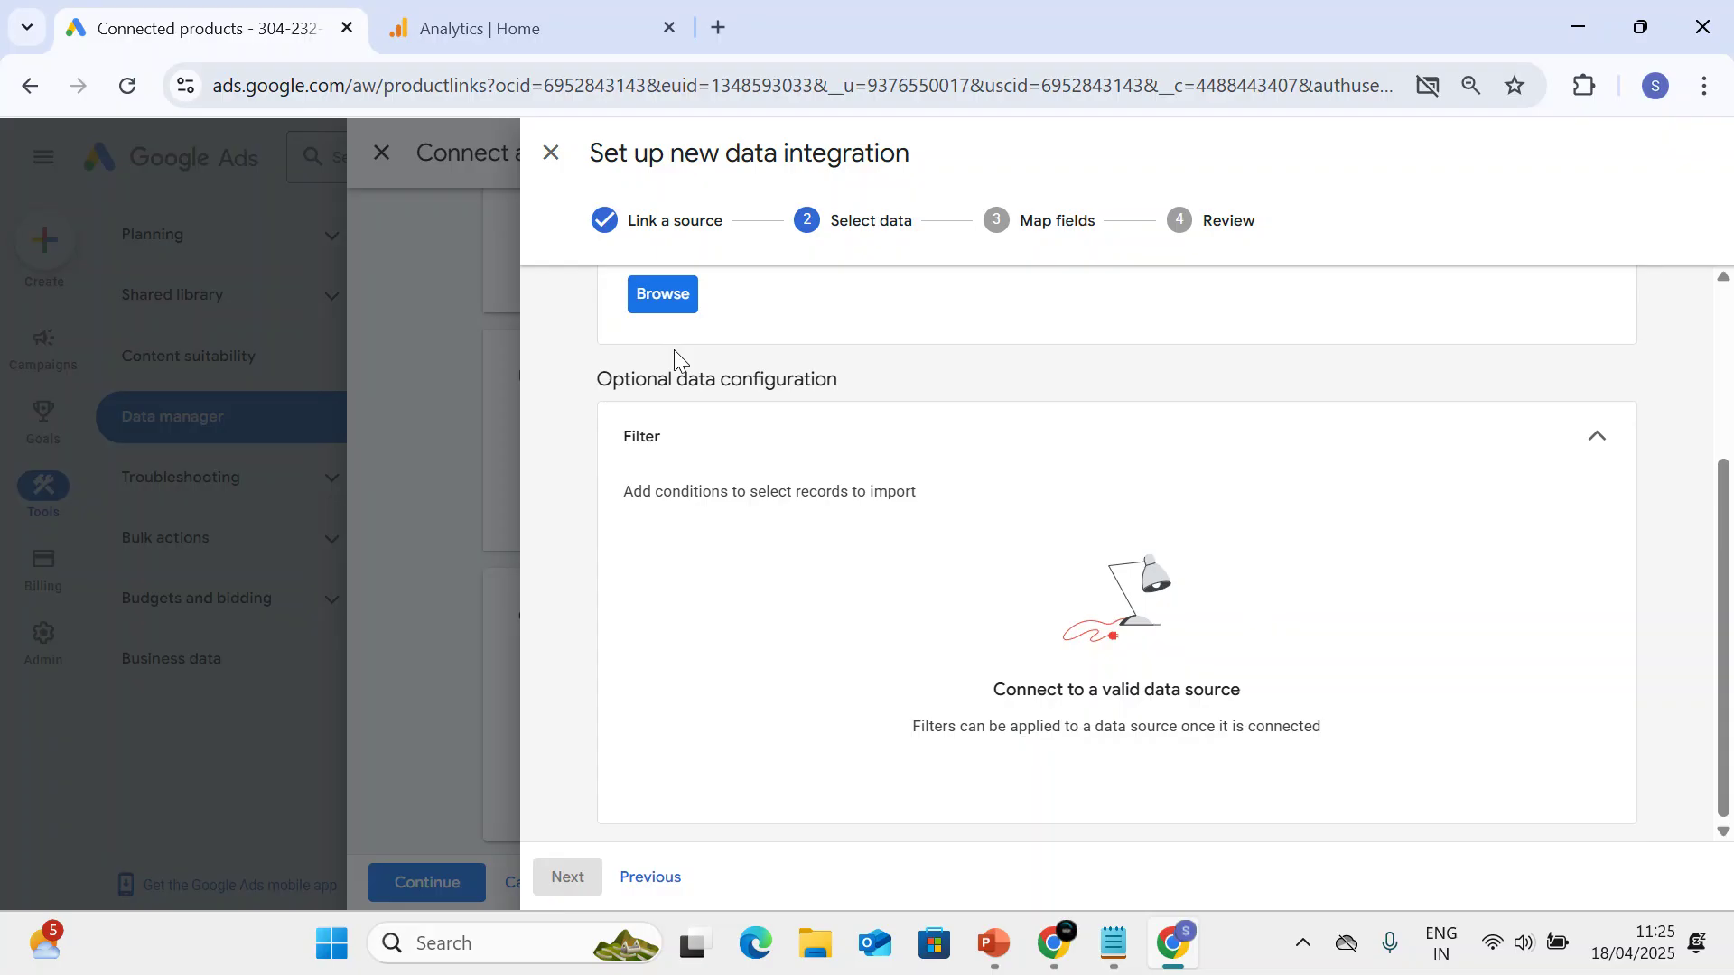
scroll(713, 366, "up", 3)
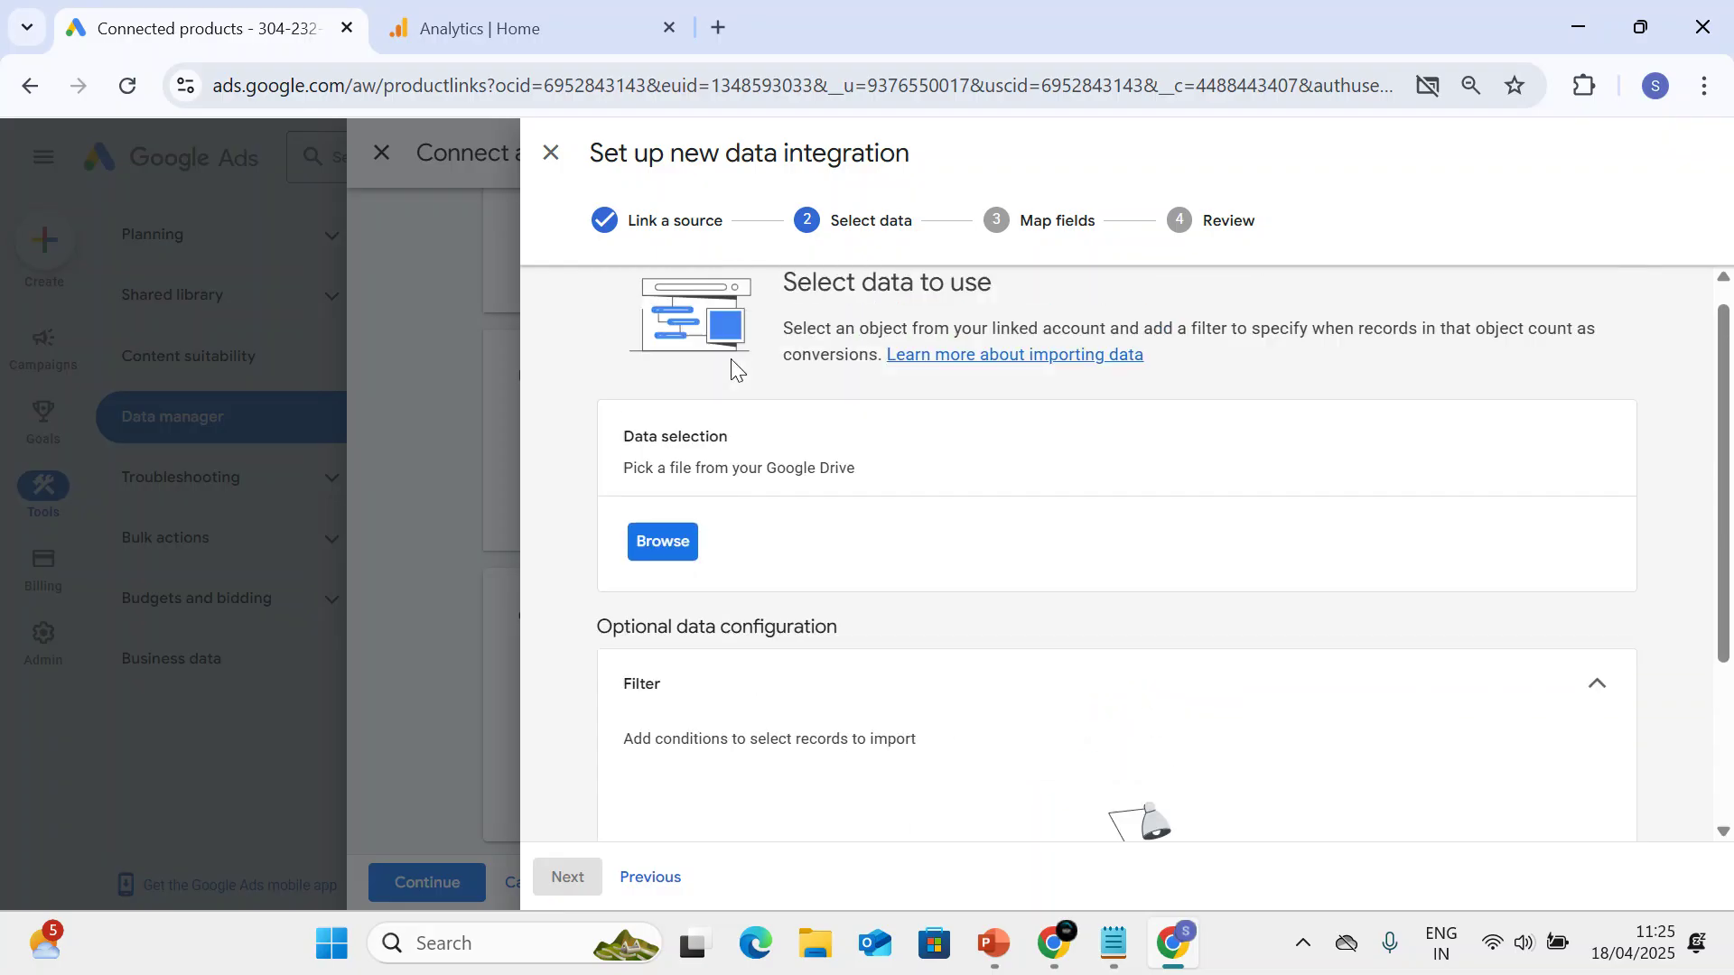
Open Google Sheets in a new browser tab and create a blank spreadsheet.
left_click(720, 27)
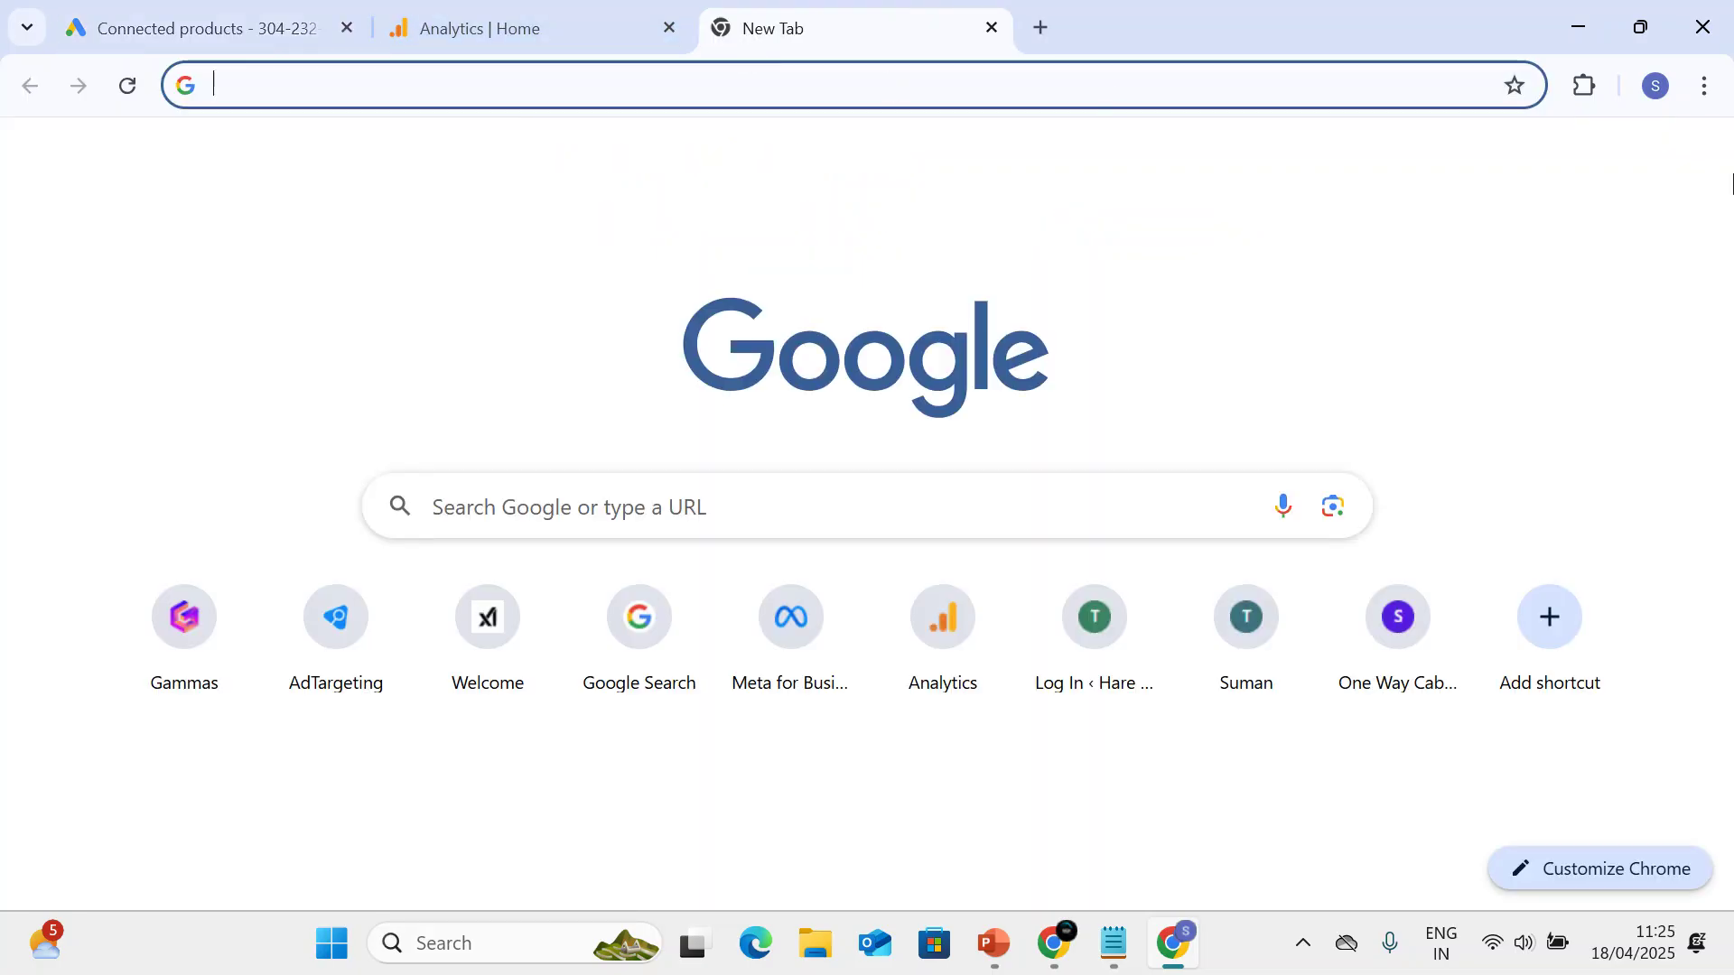
left_click(1622, 162)
scroll(1544, 668, "down", 3)
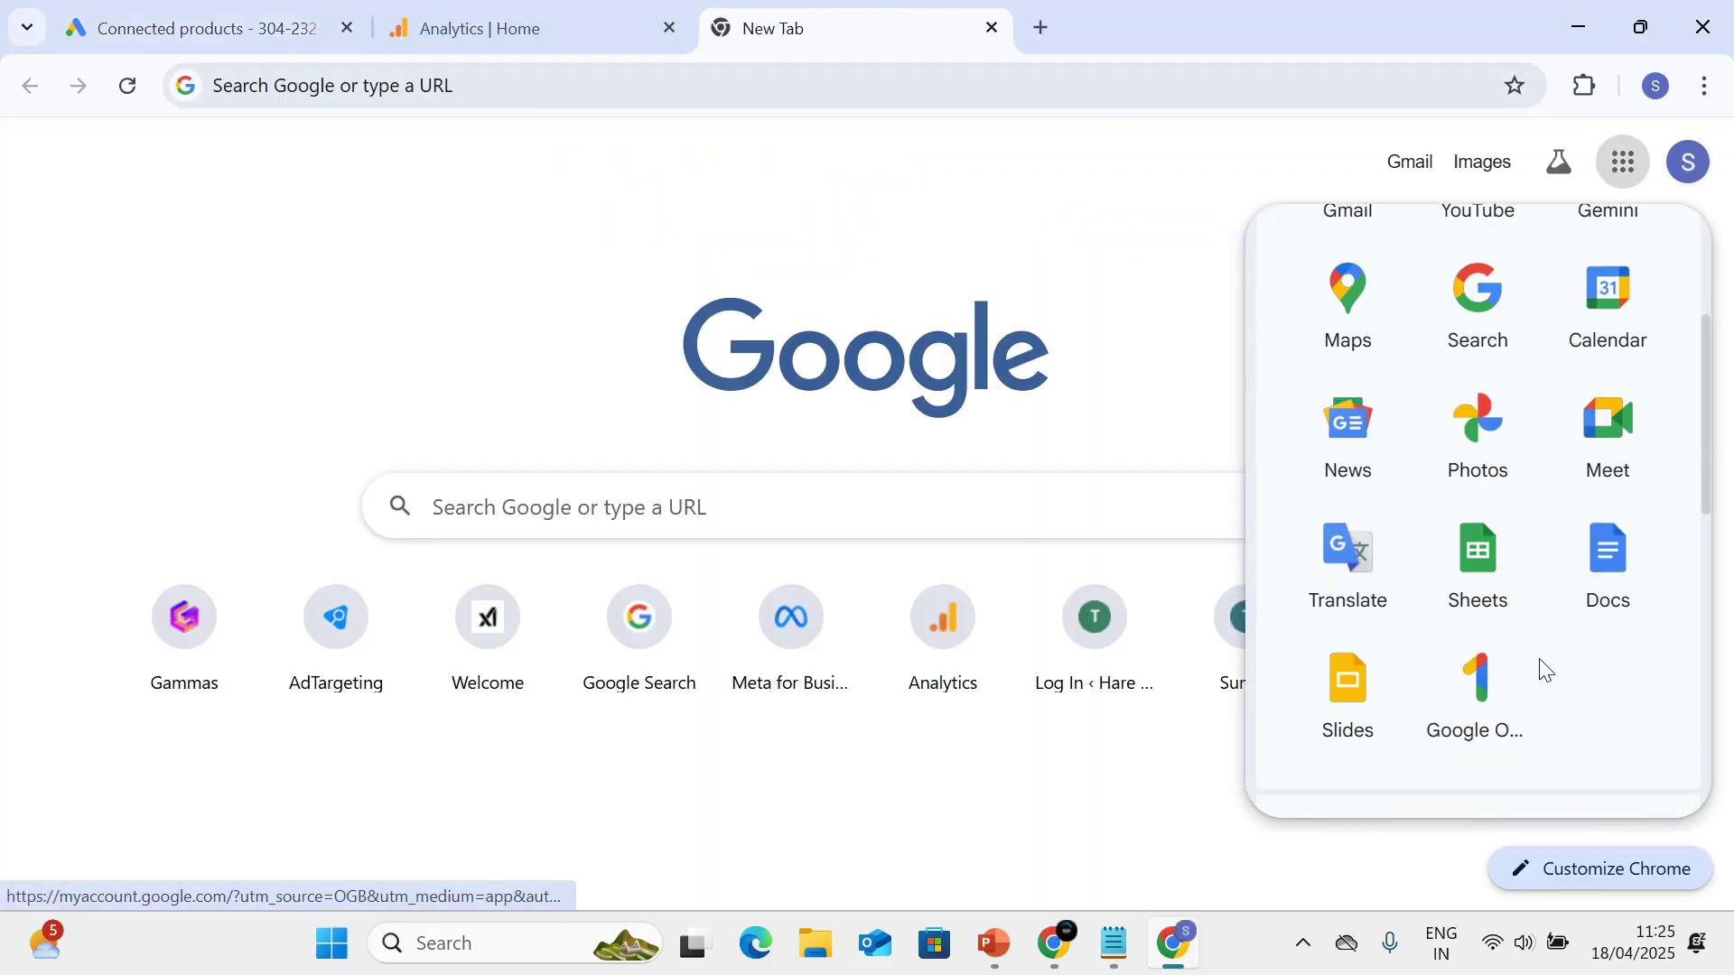
left_click(1478, 588)
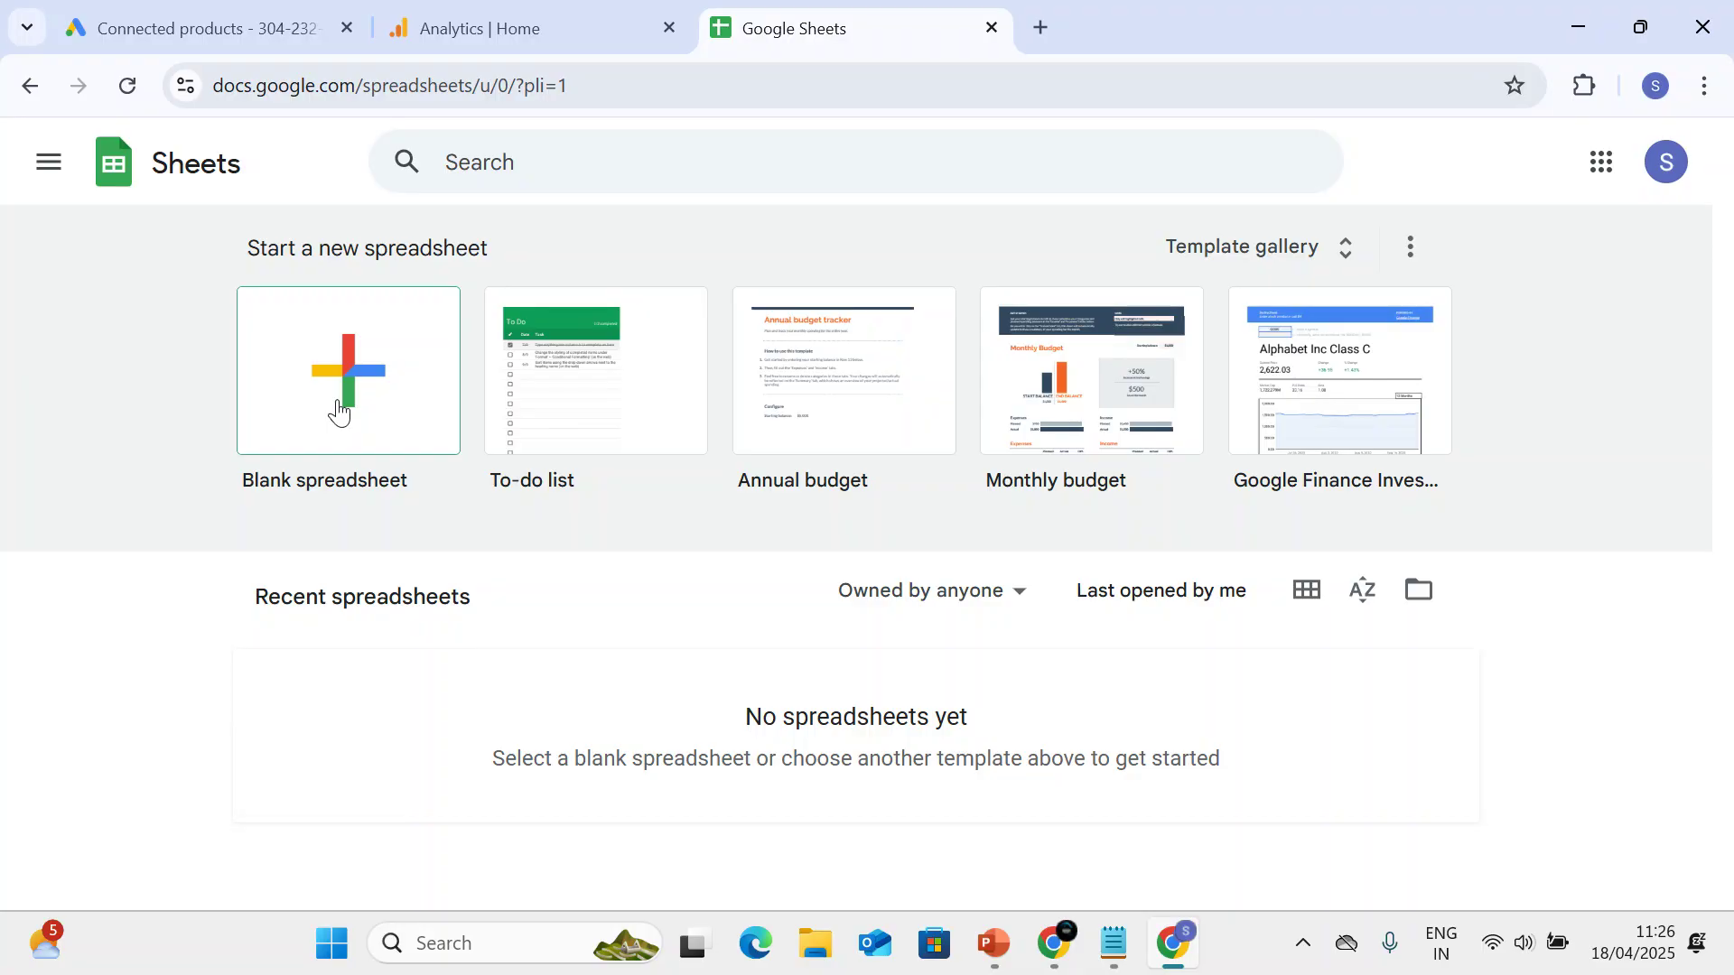
left_click(386, 417)
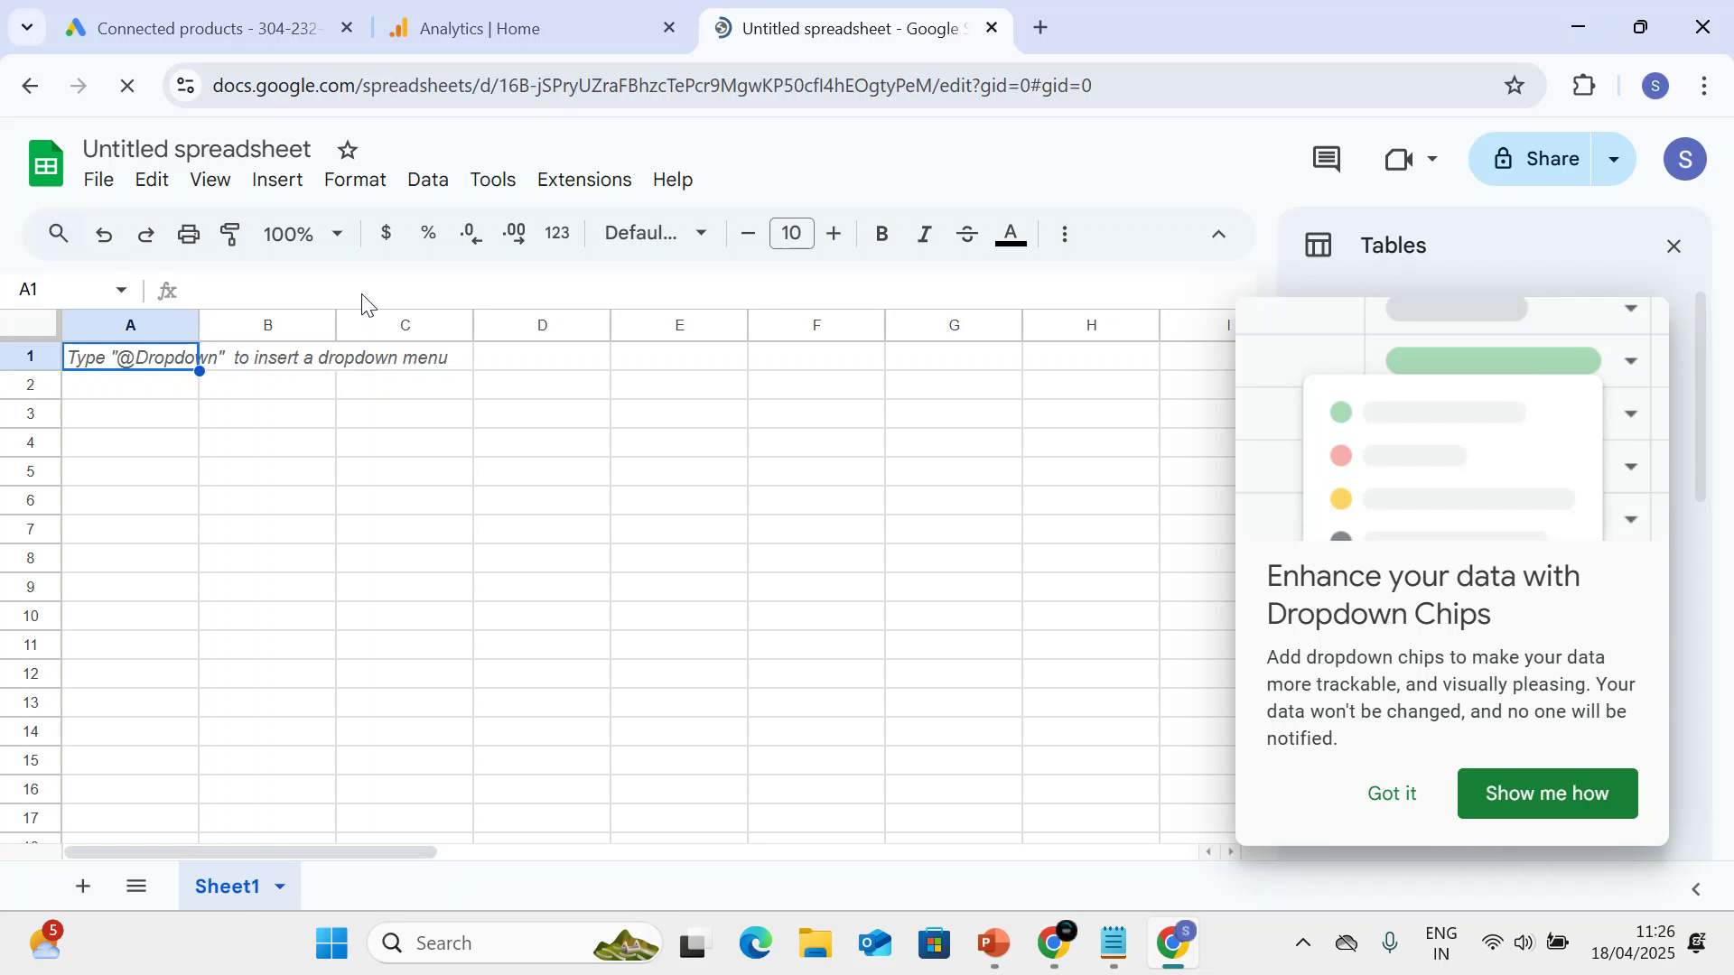
Dismiss the dropdown chips tip and rename the untitled spreadsheet as "the".
left_click(227, 144)
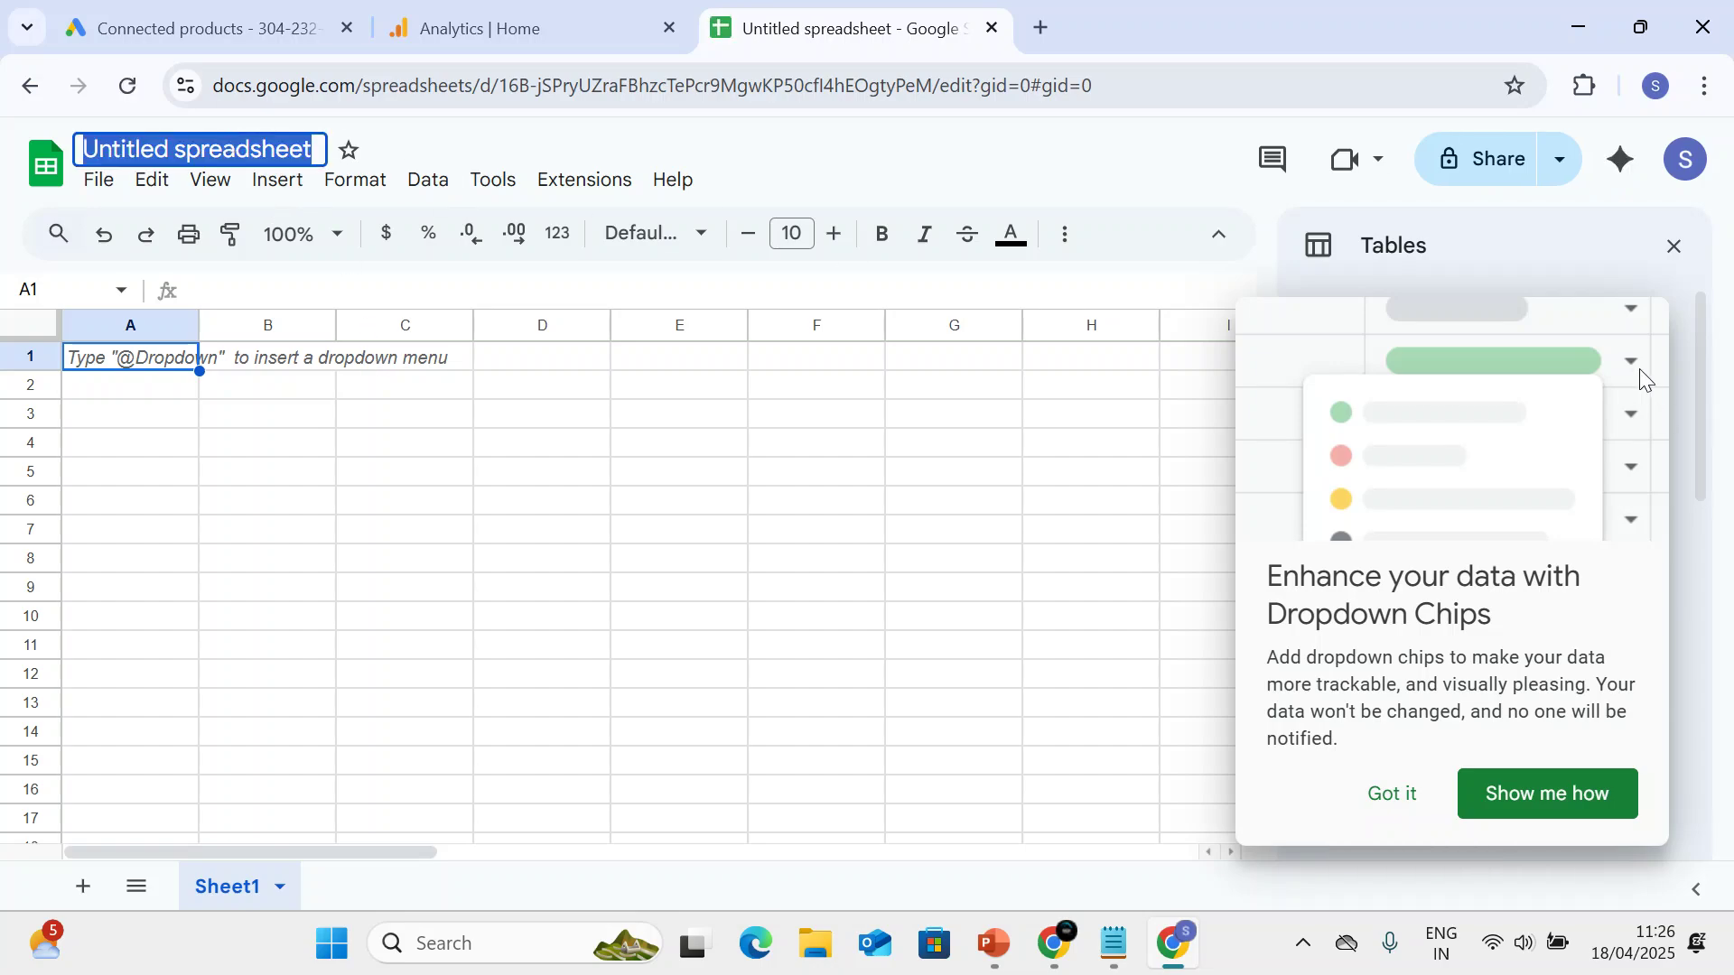
left_click(1377, 799)
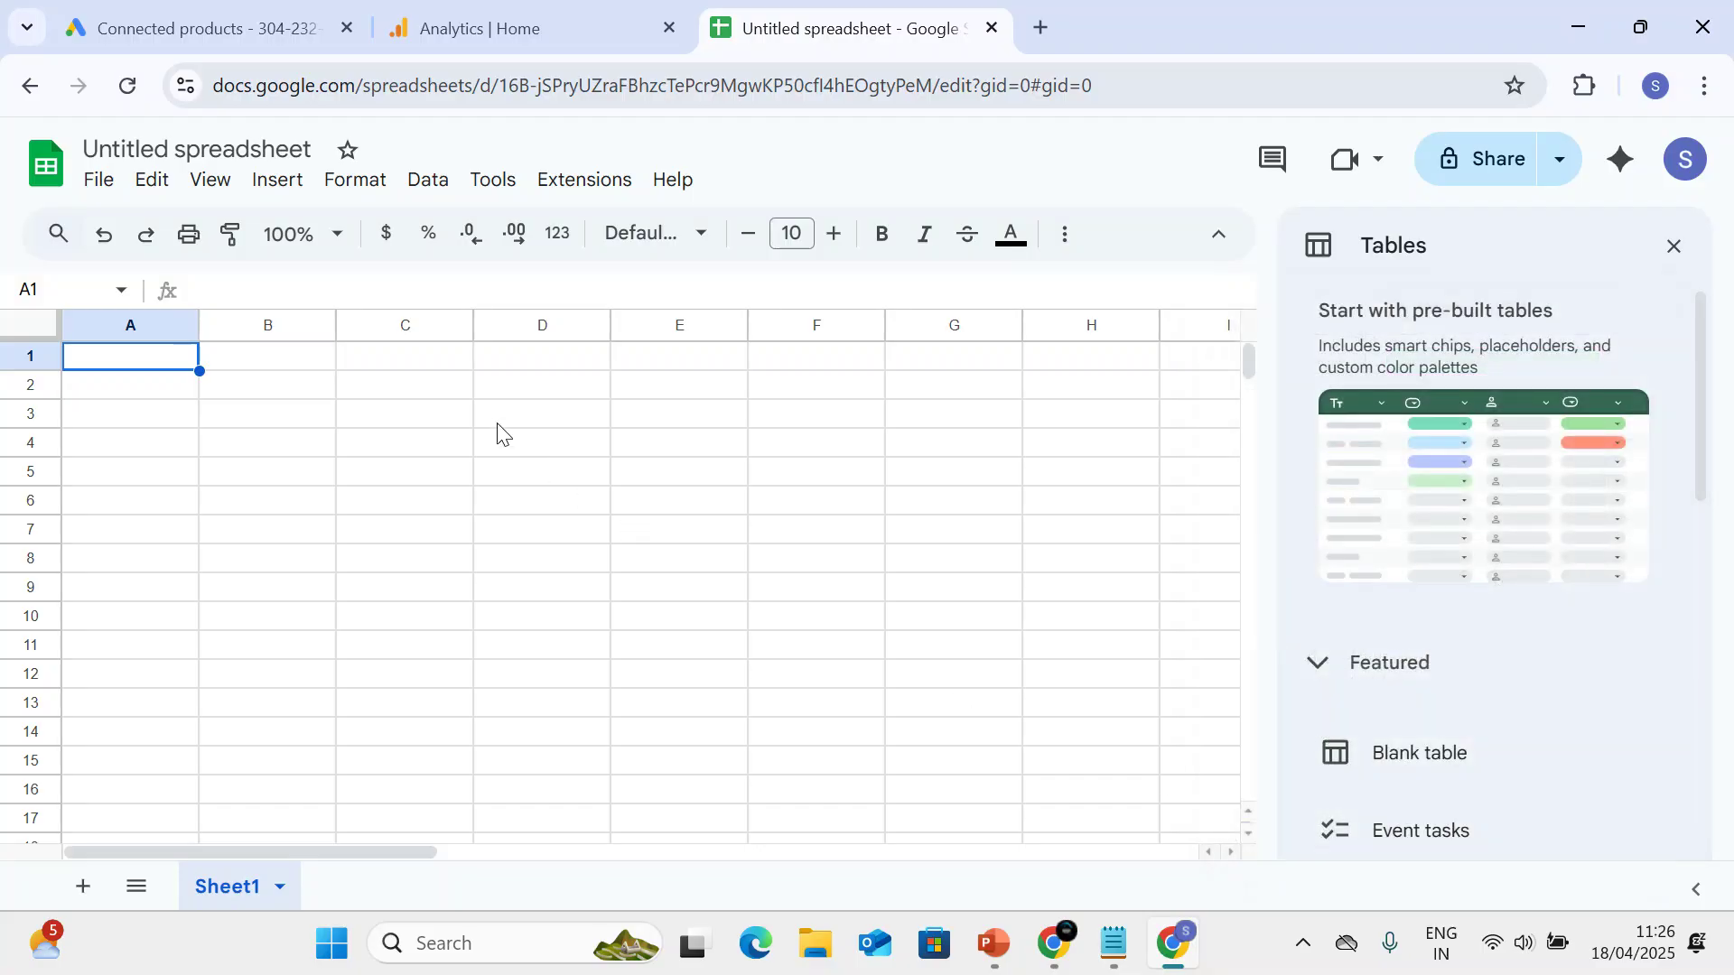
left_click(239, 149)
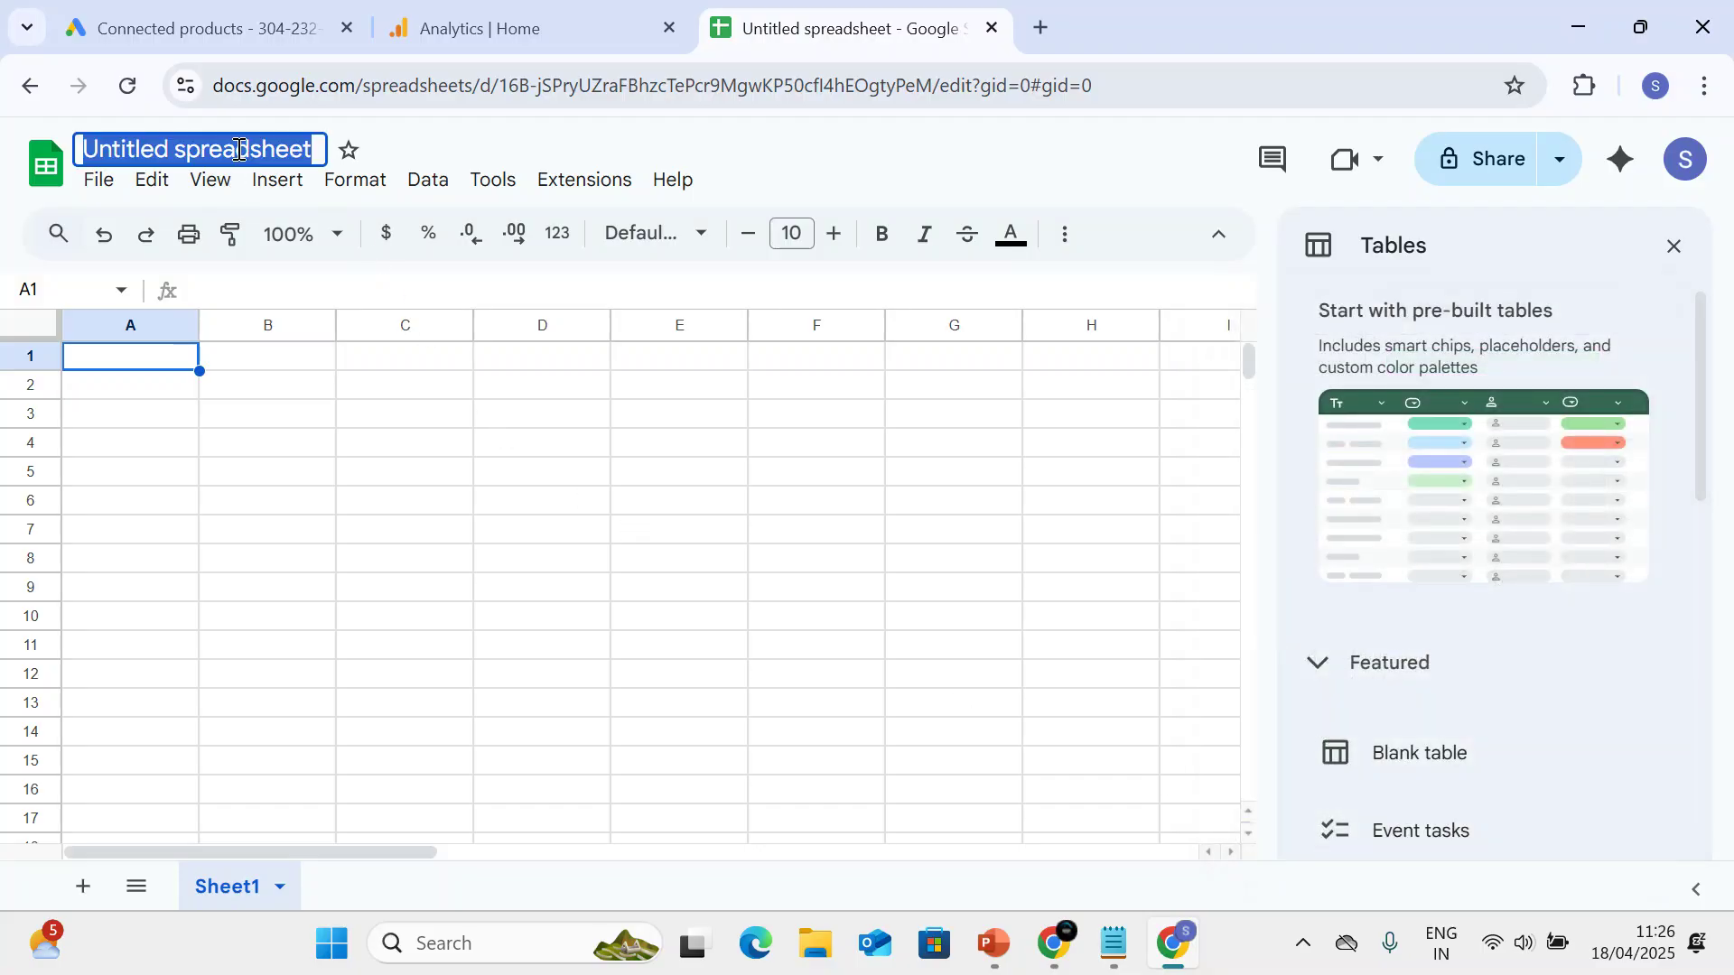
type("the")
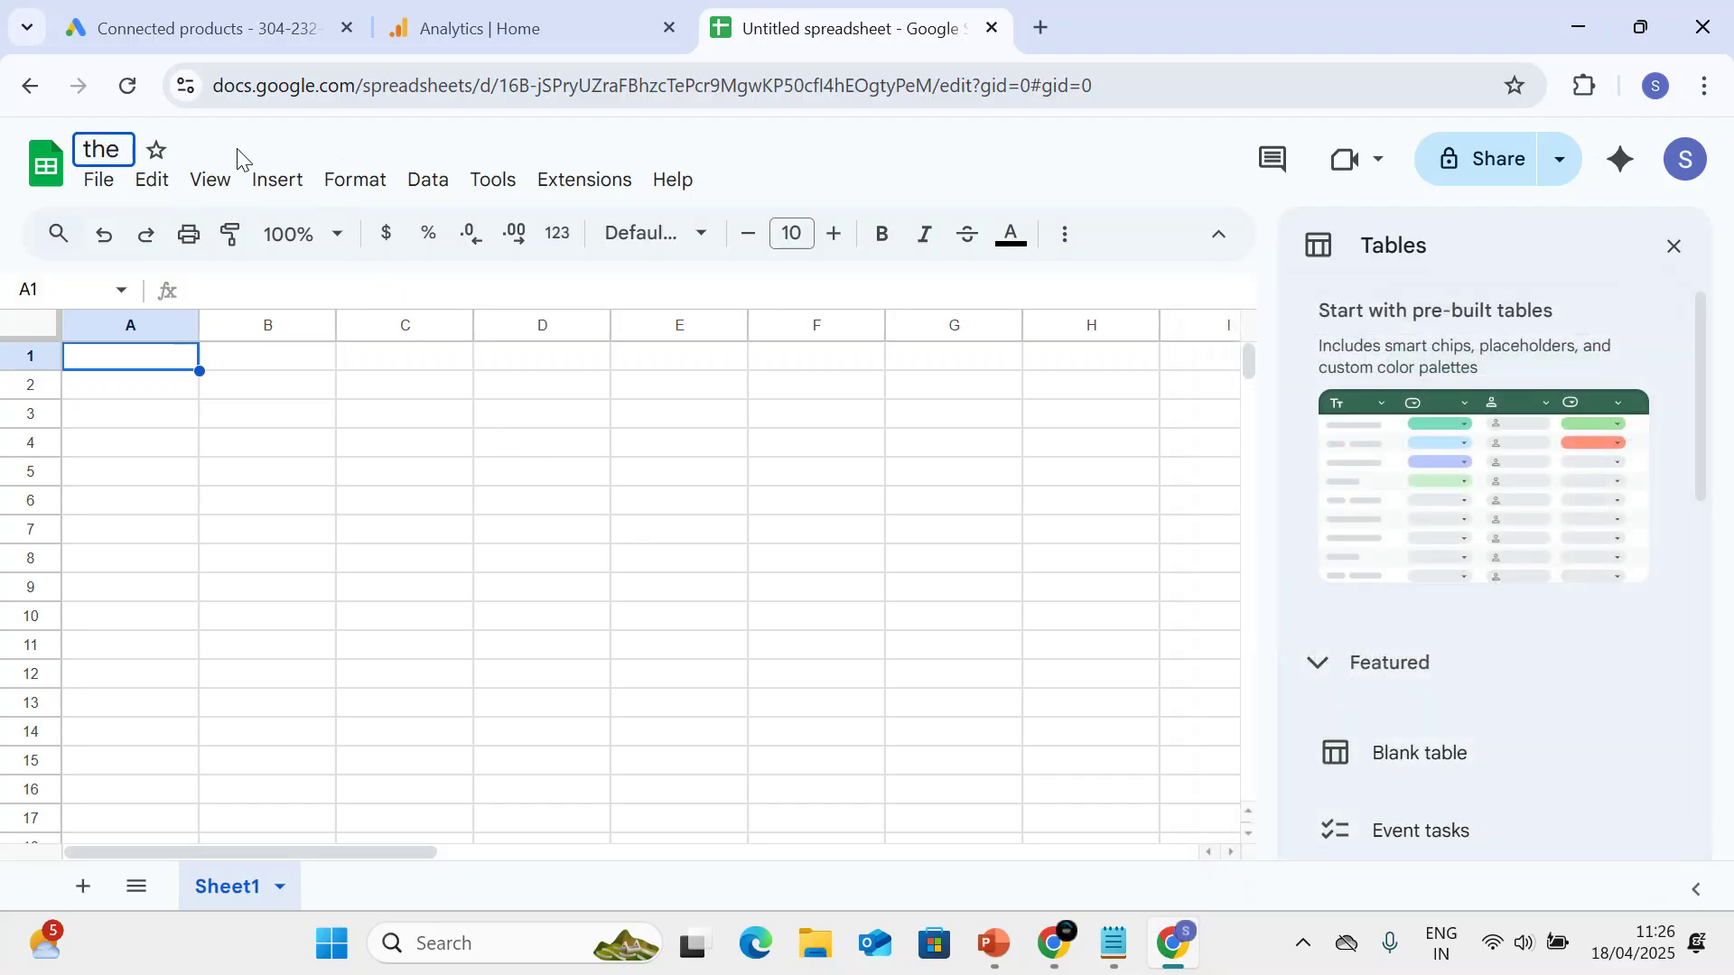
left_click(268, 383)
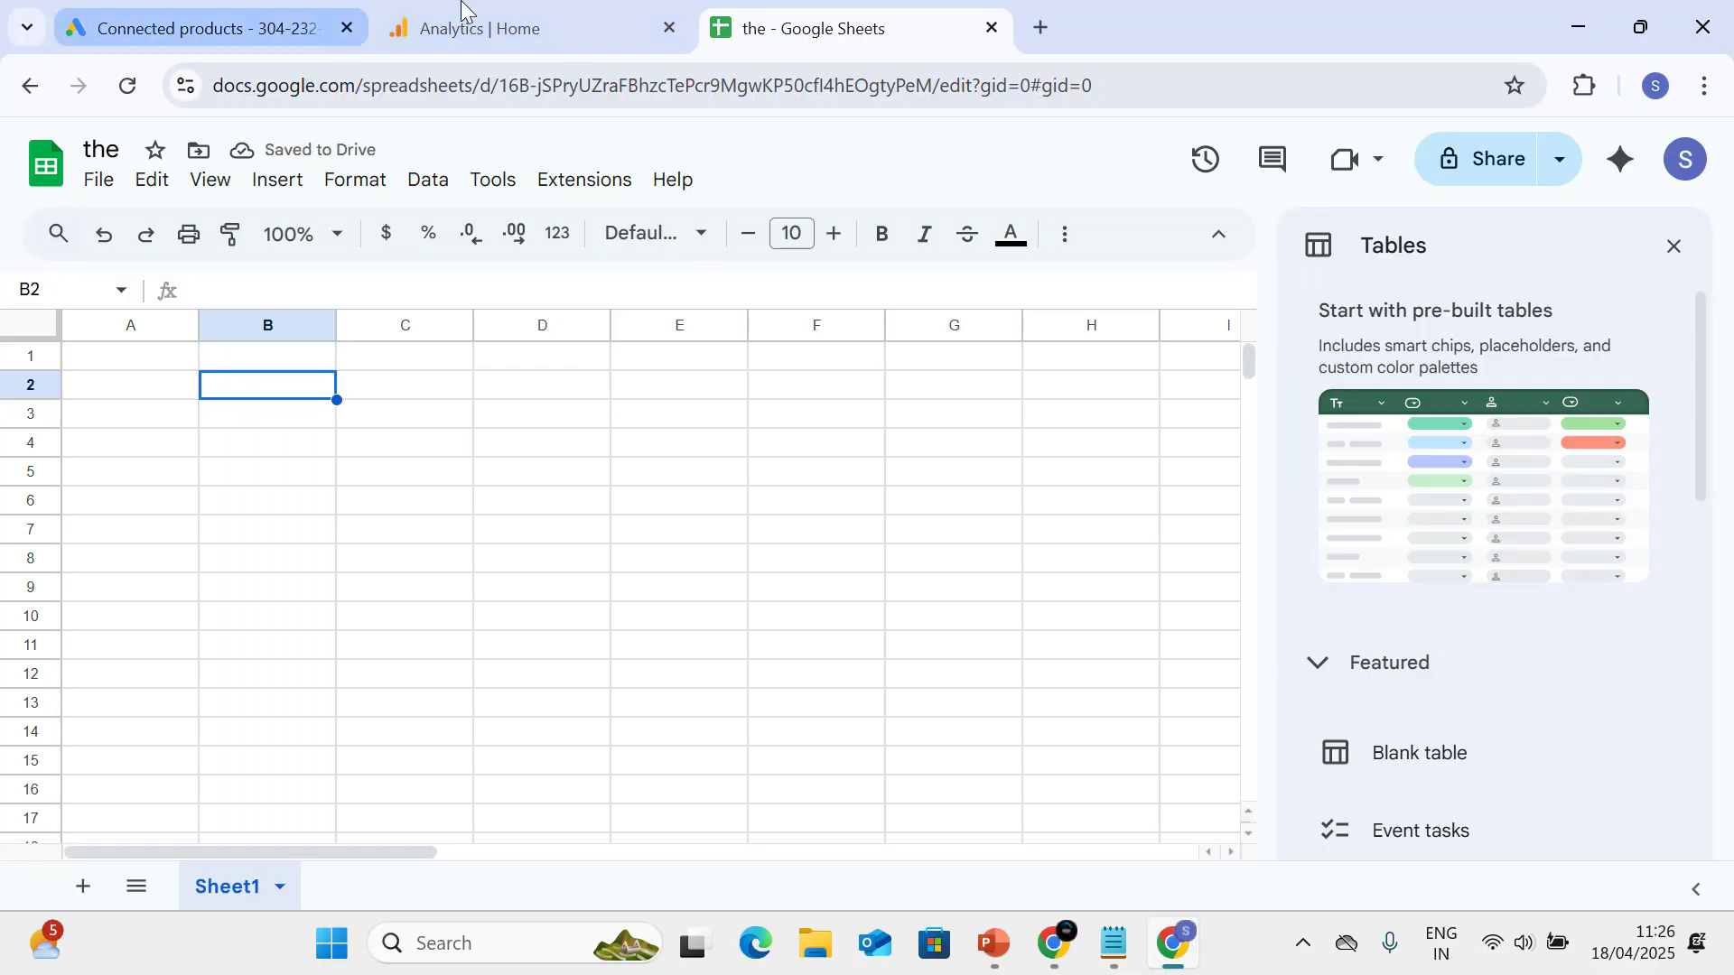
Return to the Google Ads data manager and connect Google Sheets directly for Conversions, accepting the customer data compliance statement.
left_click(113, 35)
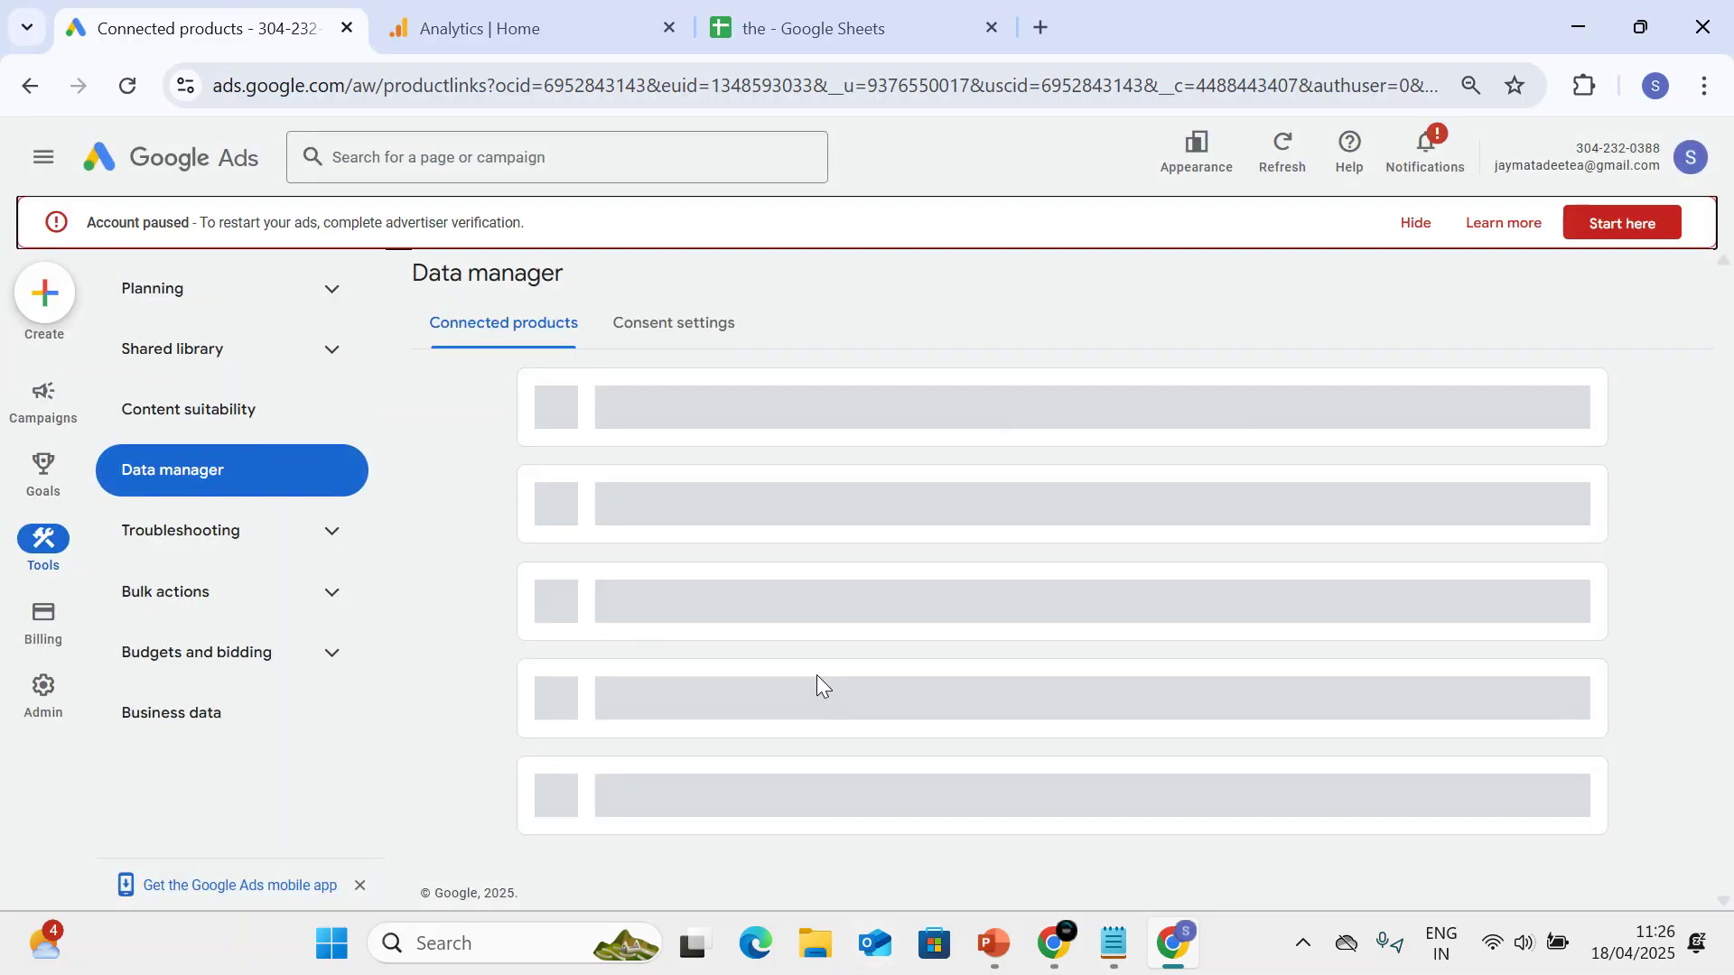
left_click(1526, 397)
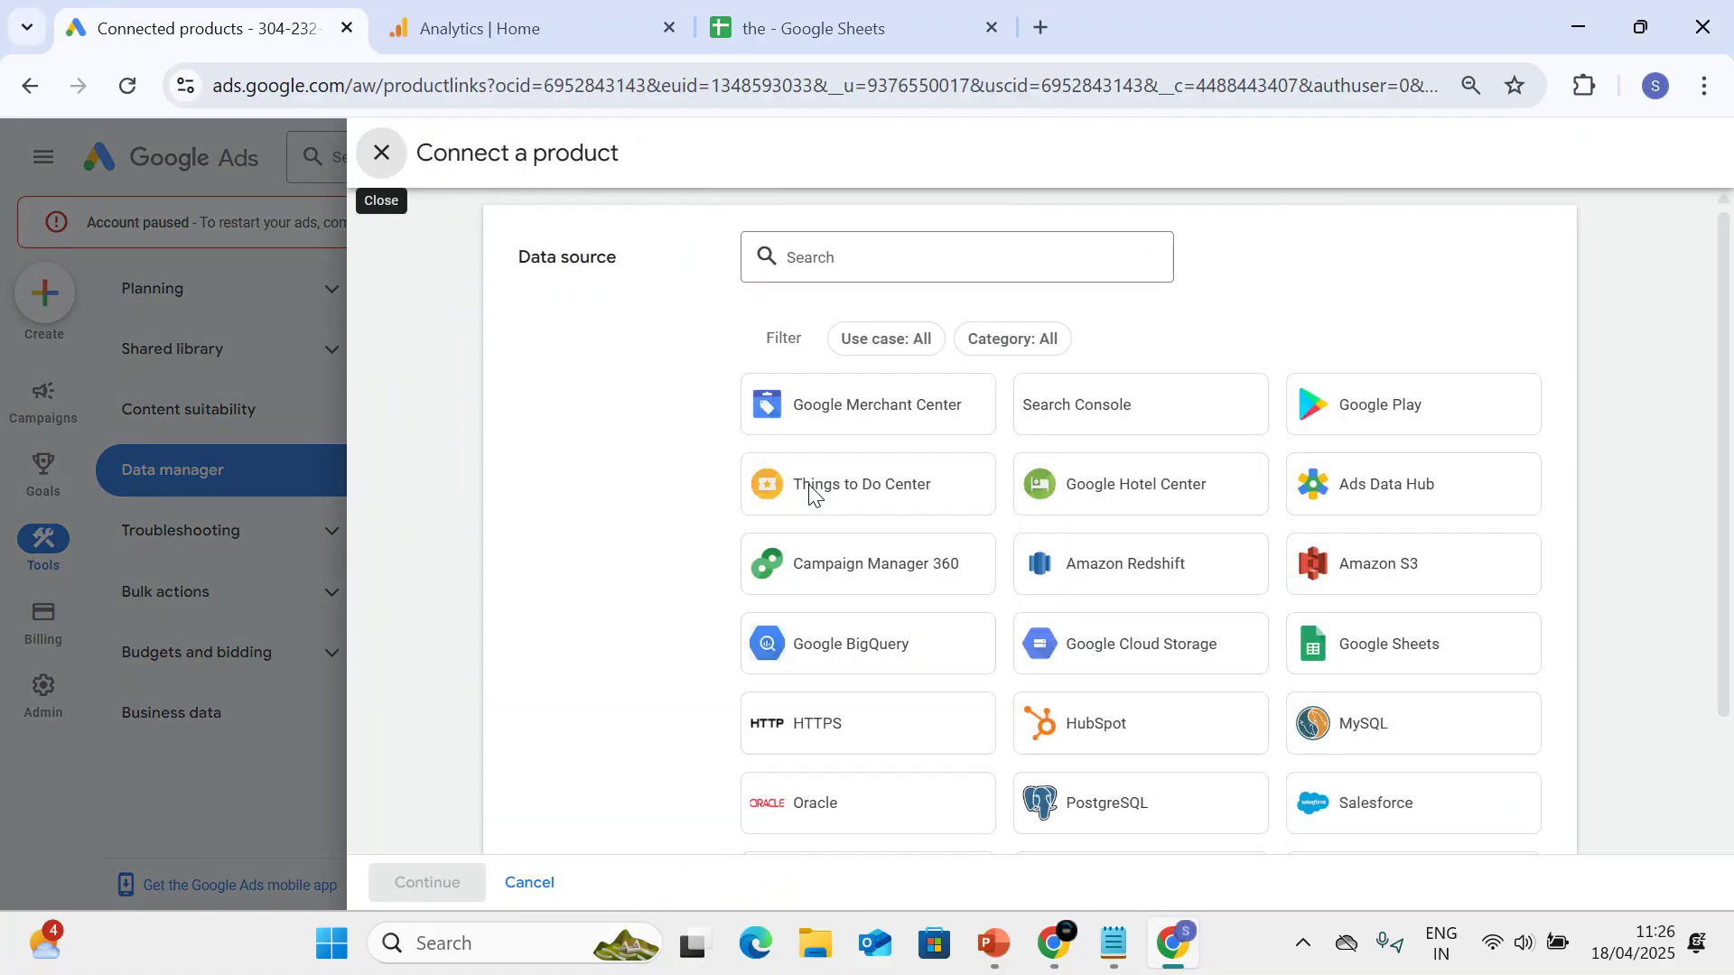
left_click(1401, 666)
left_click(767, 324)
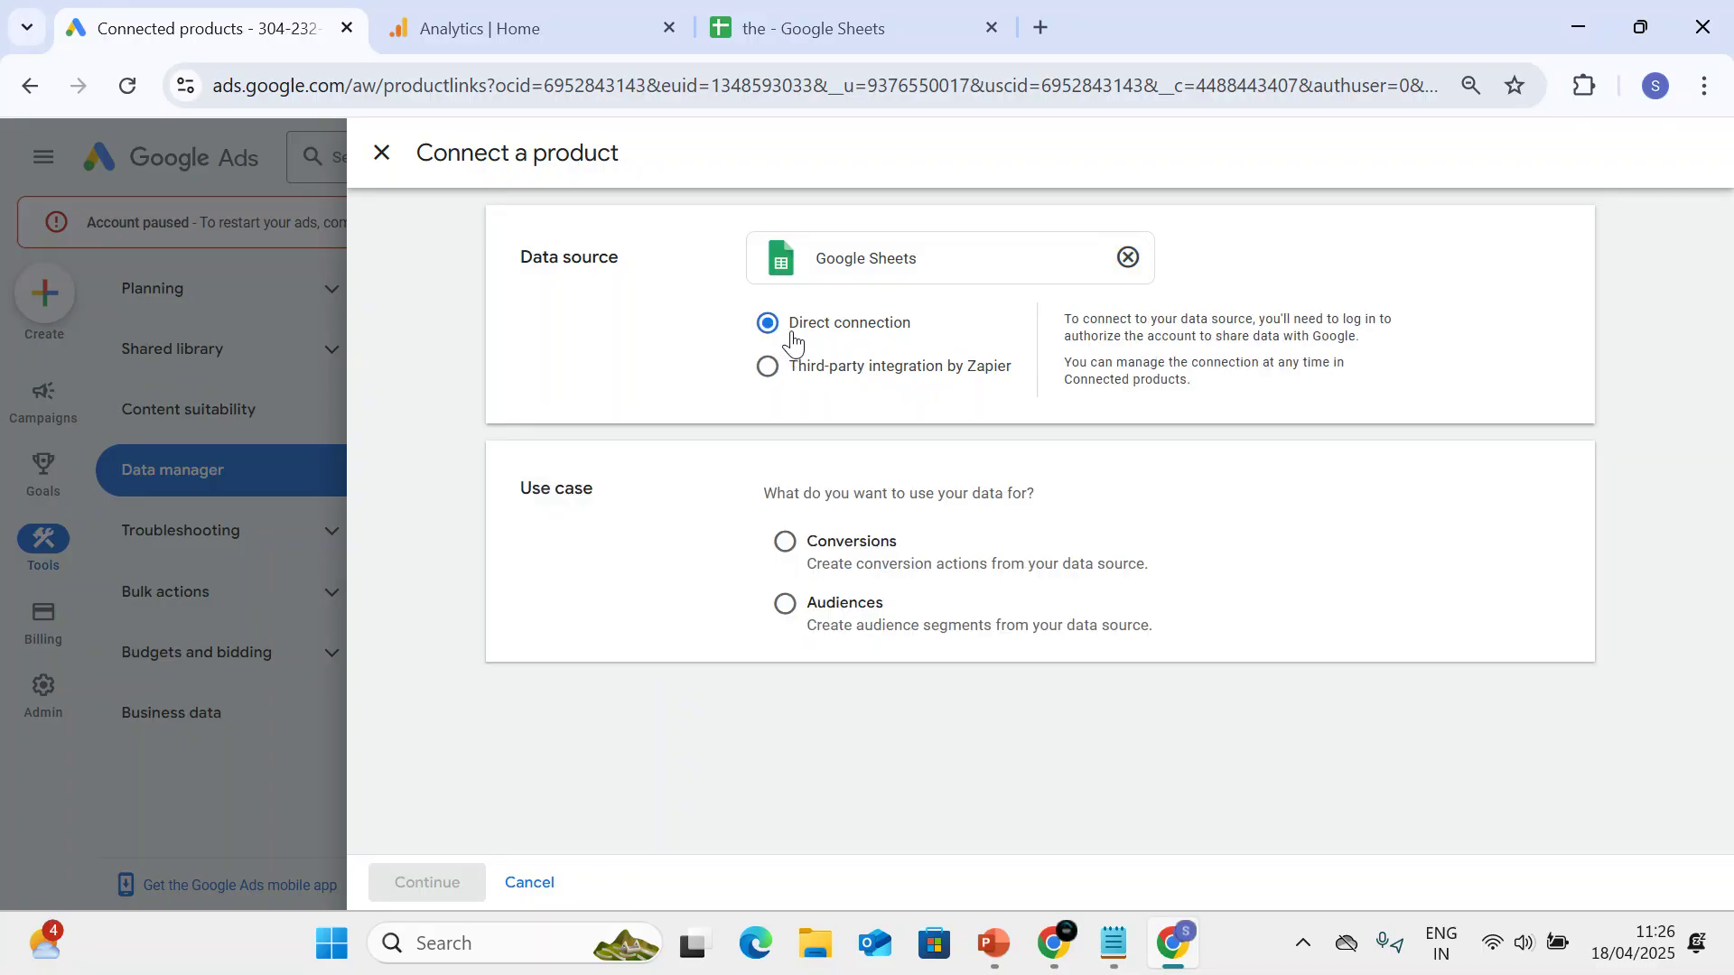
left_click(813, 551)
scroll(770, 724, "down", 1)
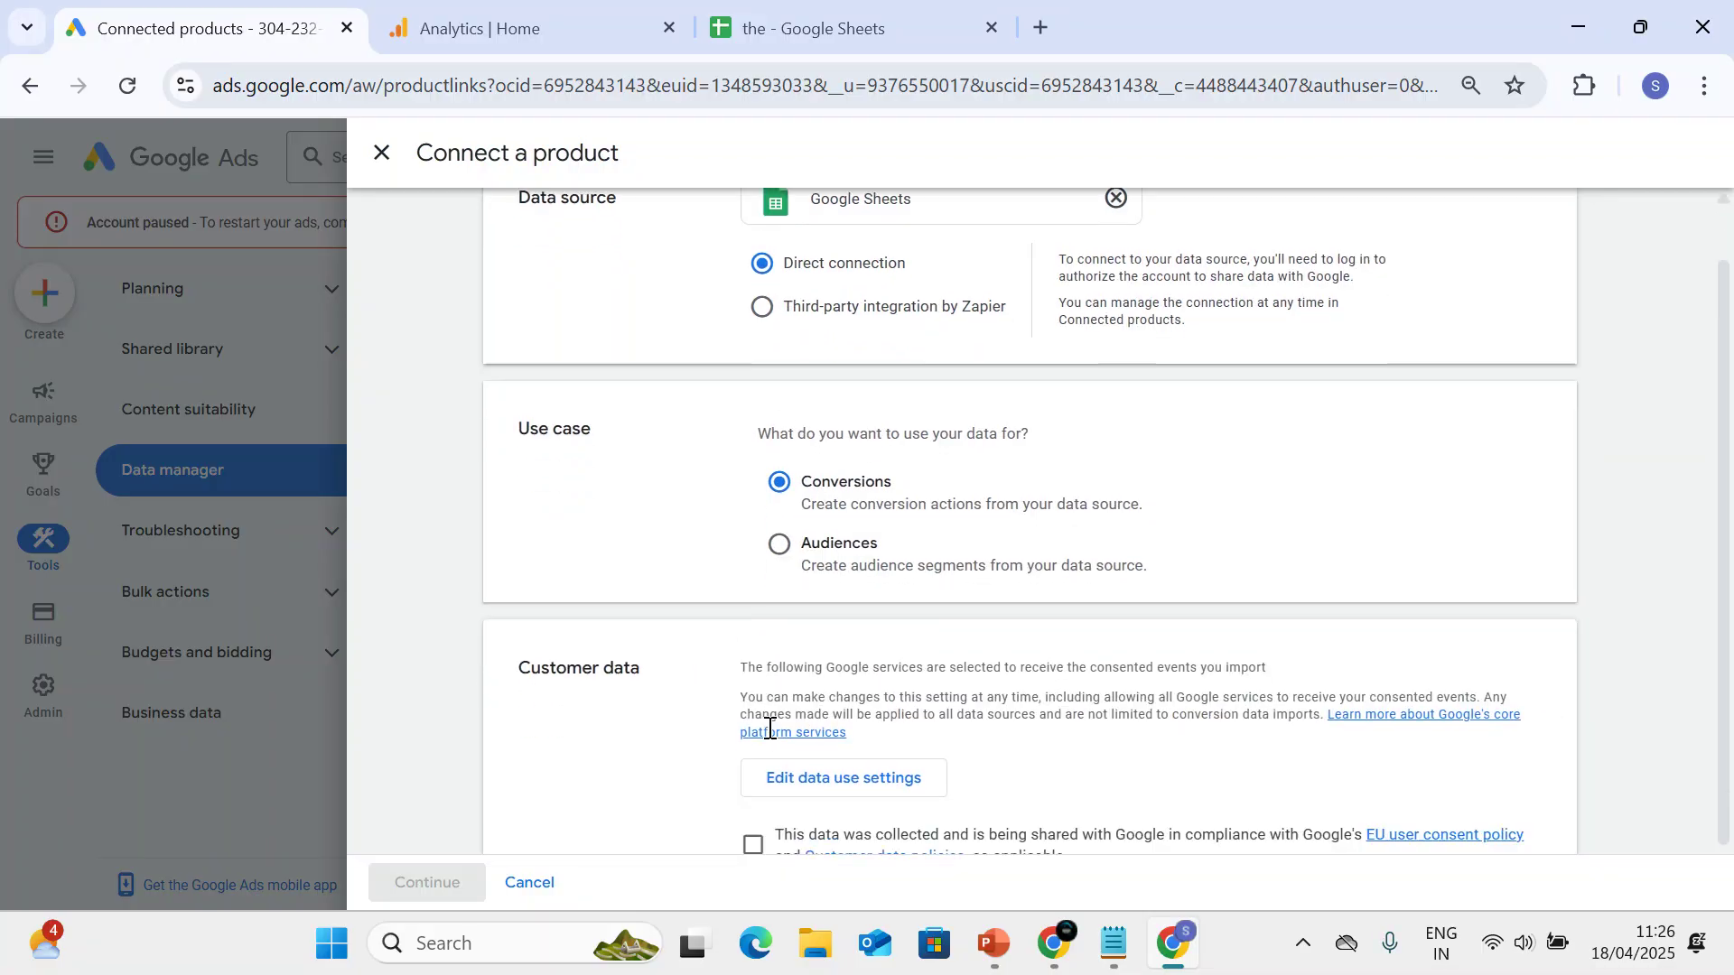
left_click(753, 796)
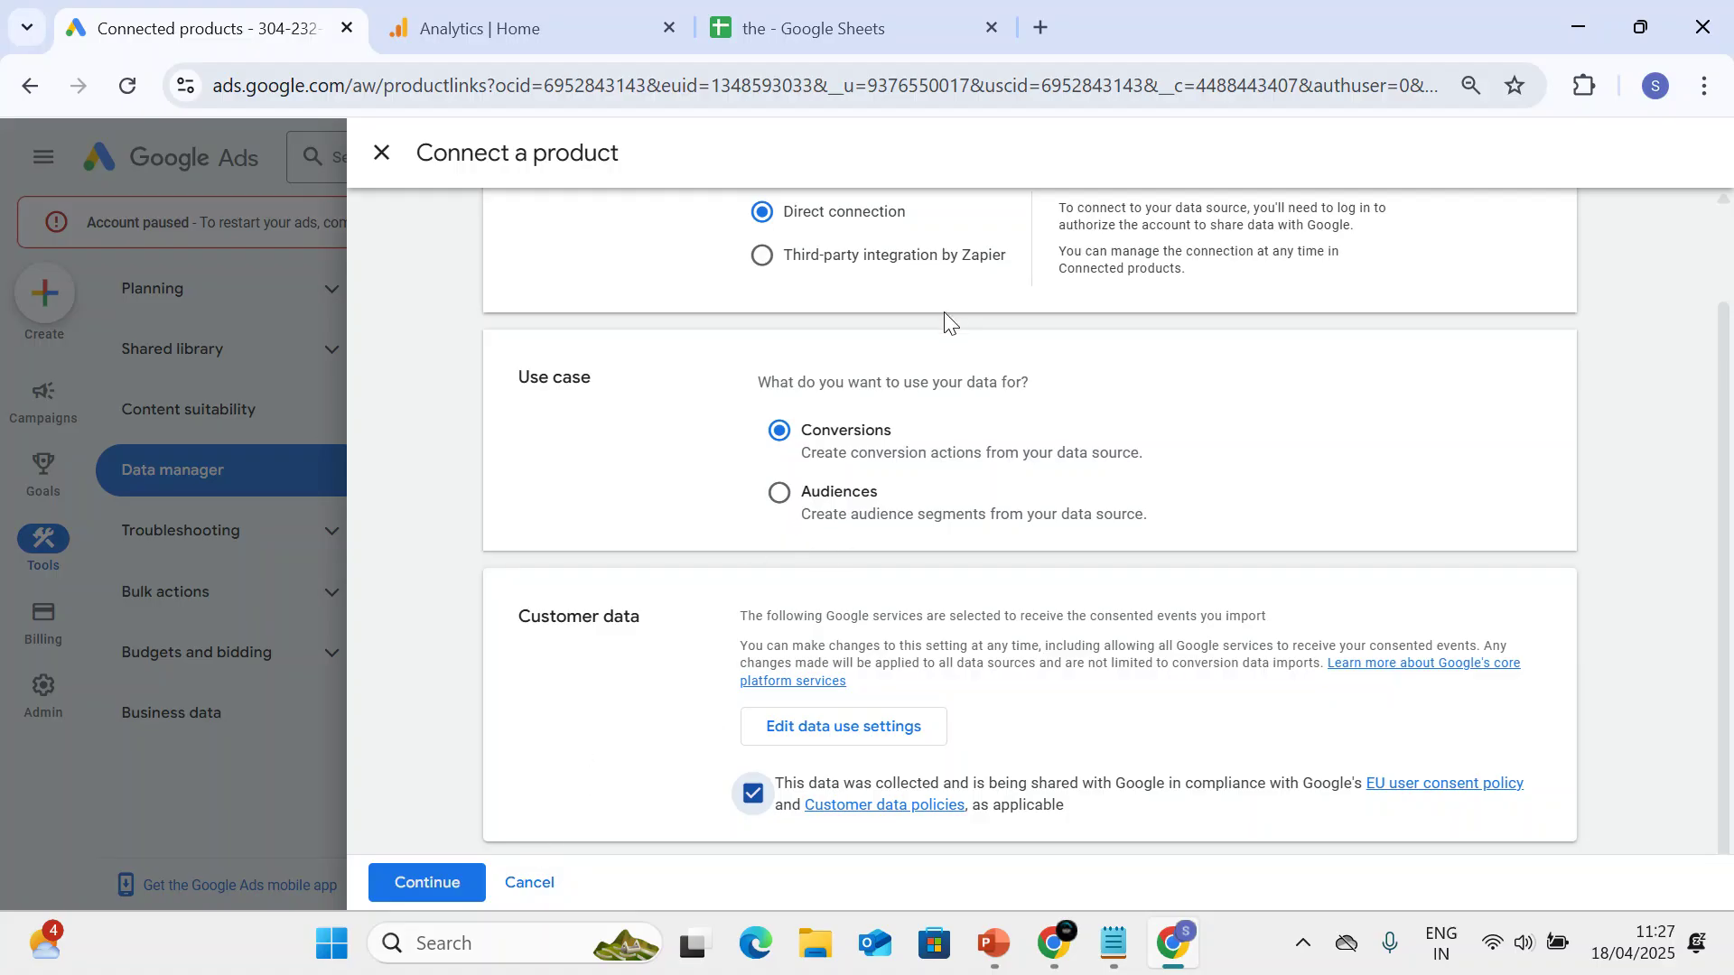
left_click(413, 896)
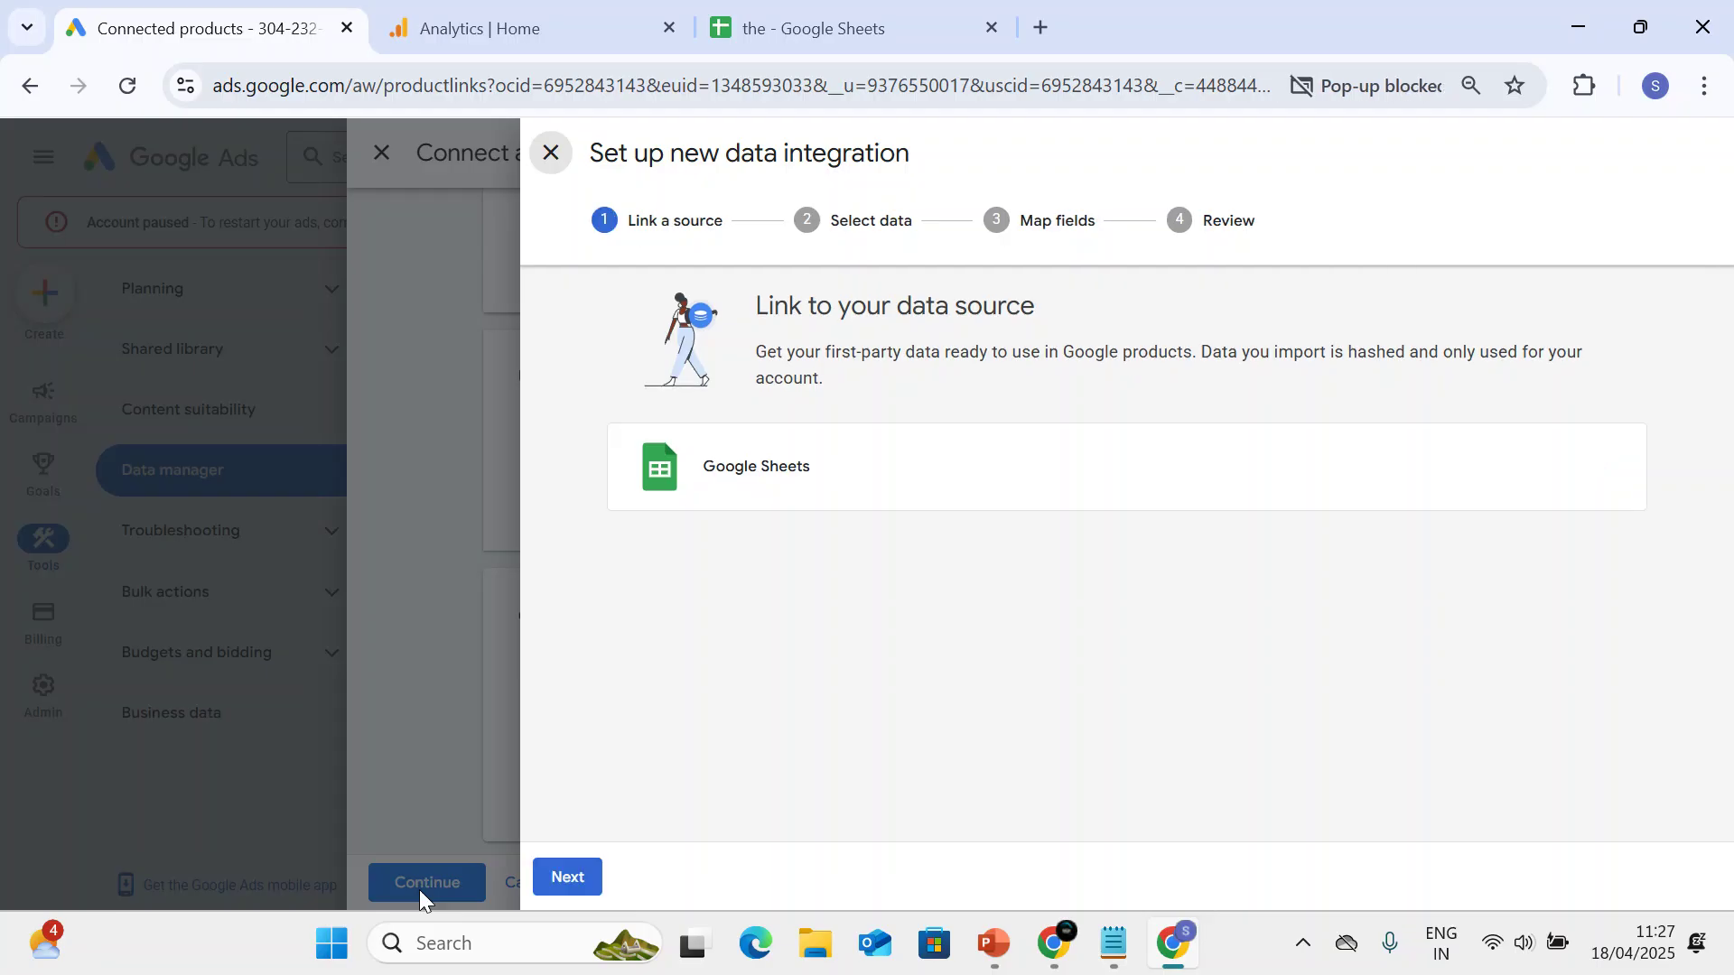
Link Google Sheets through the signed-in account, grant Google Data Connector access, and choose the Drive spreadsheet "the" as the data file.
left_click(591, 874)
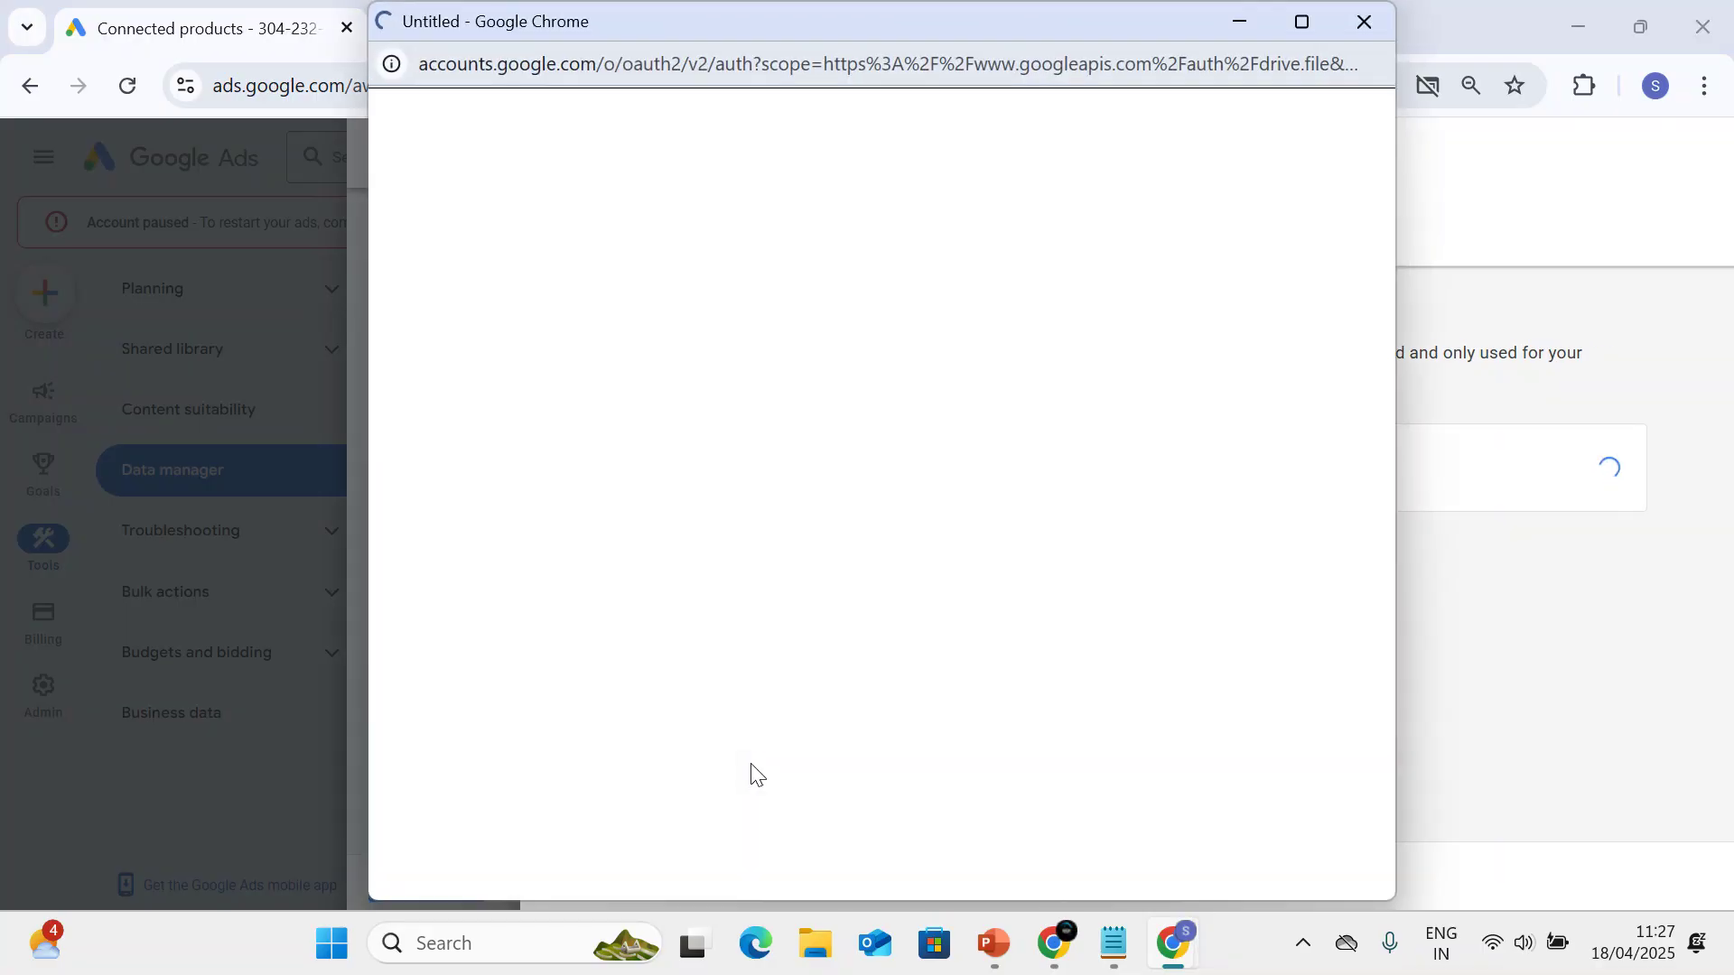
left_click(1017, 267)
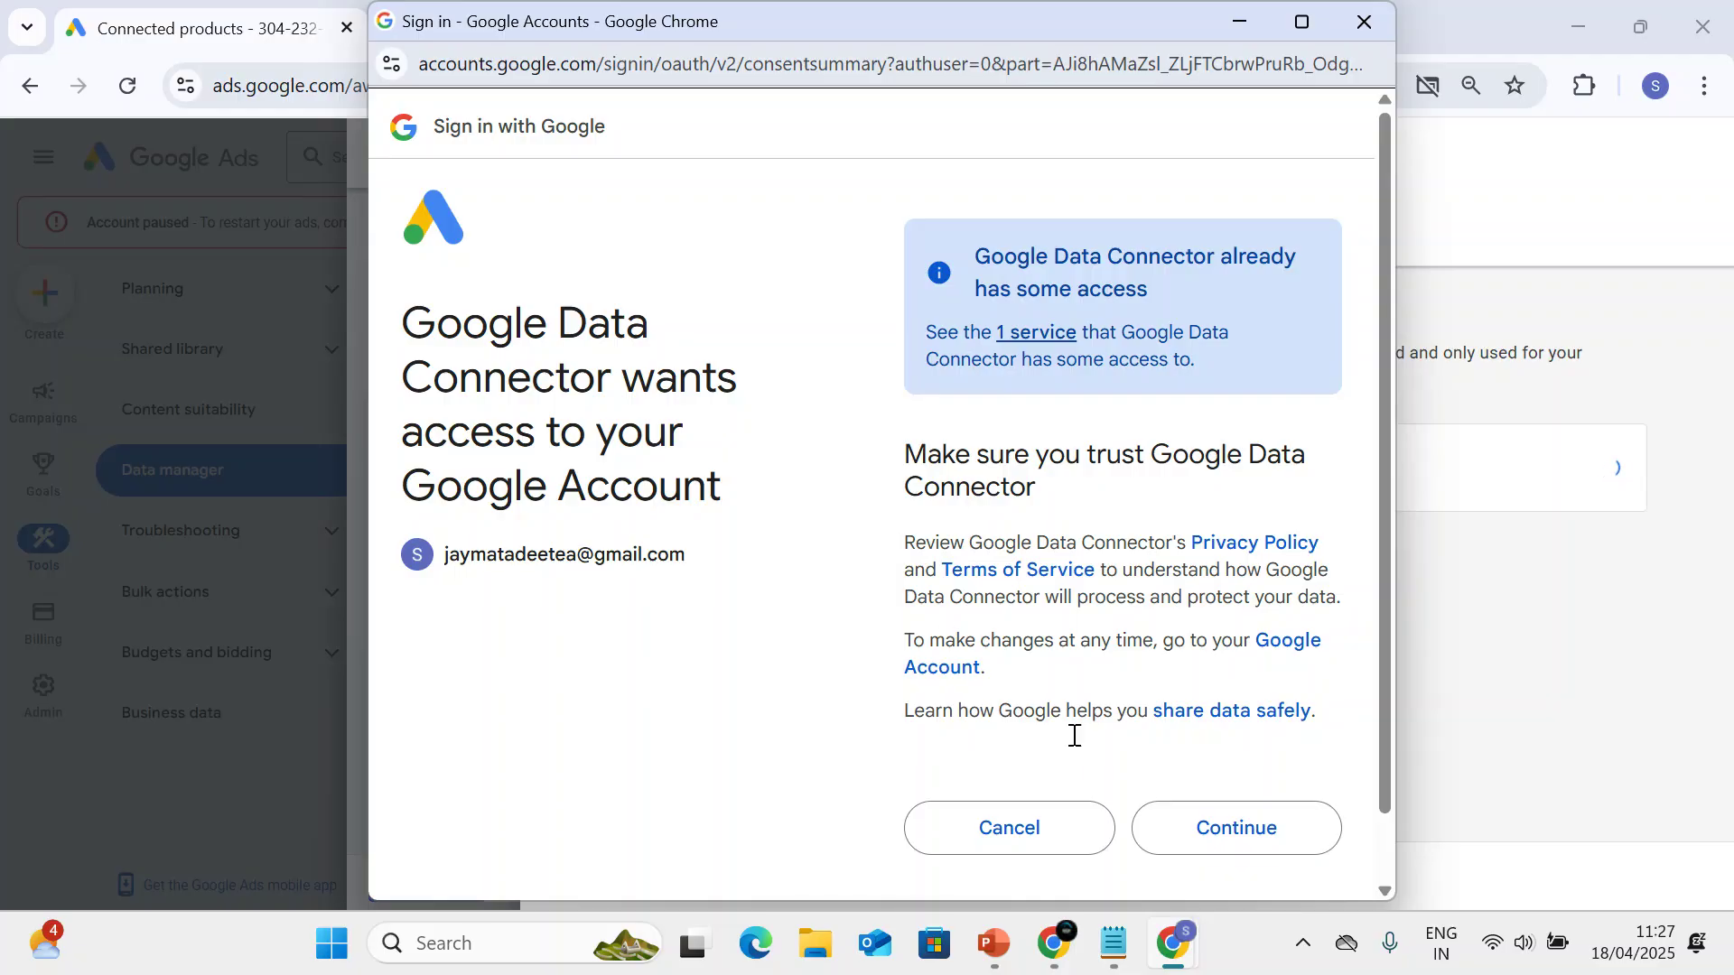
left_click(1194, 830)
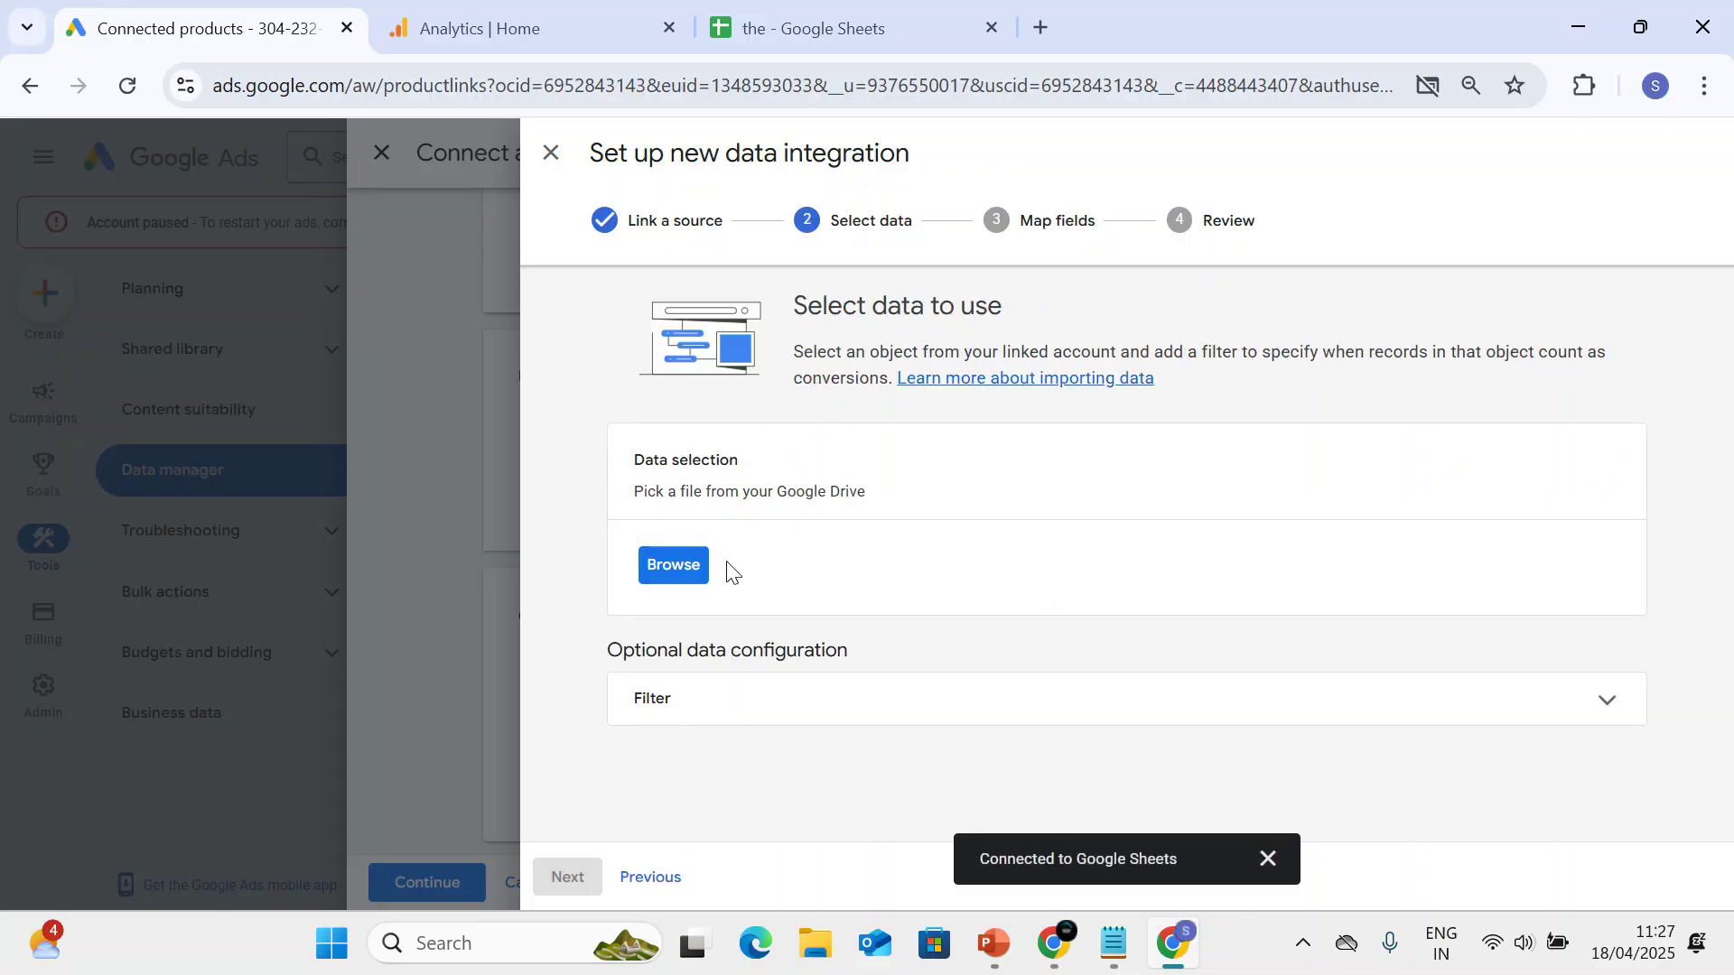
left_click(691, 567)
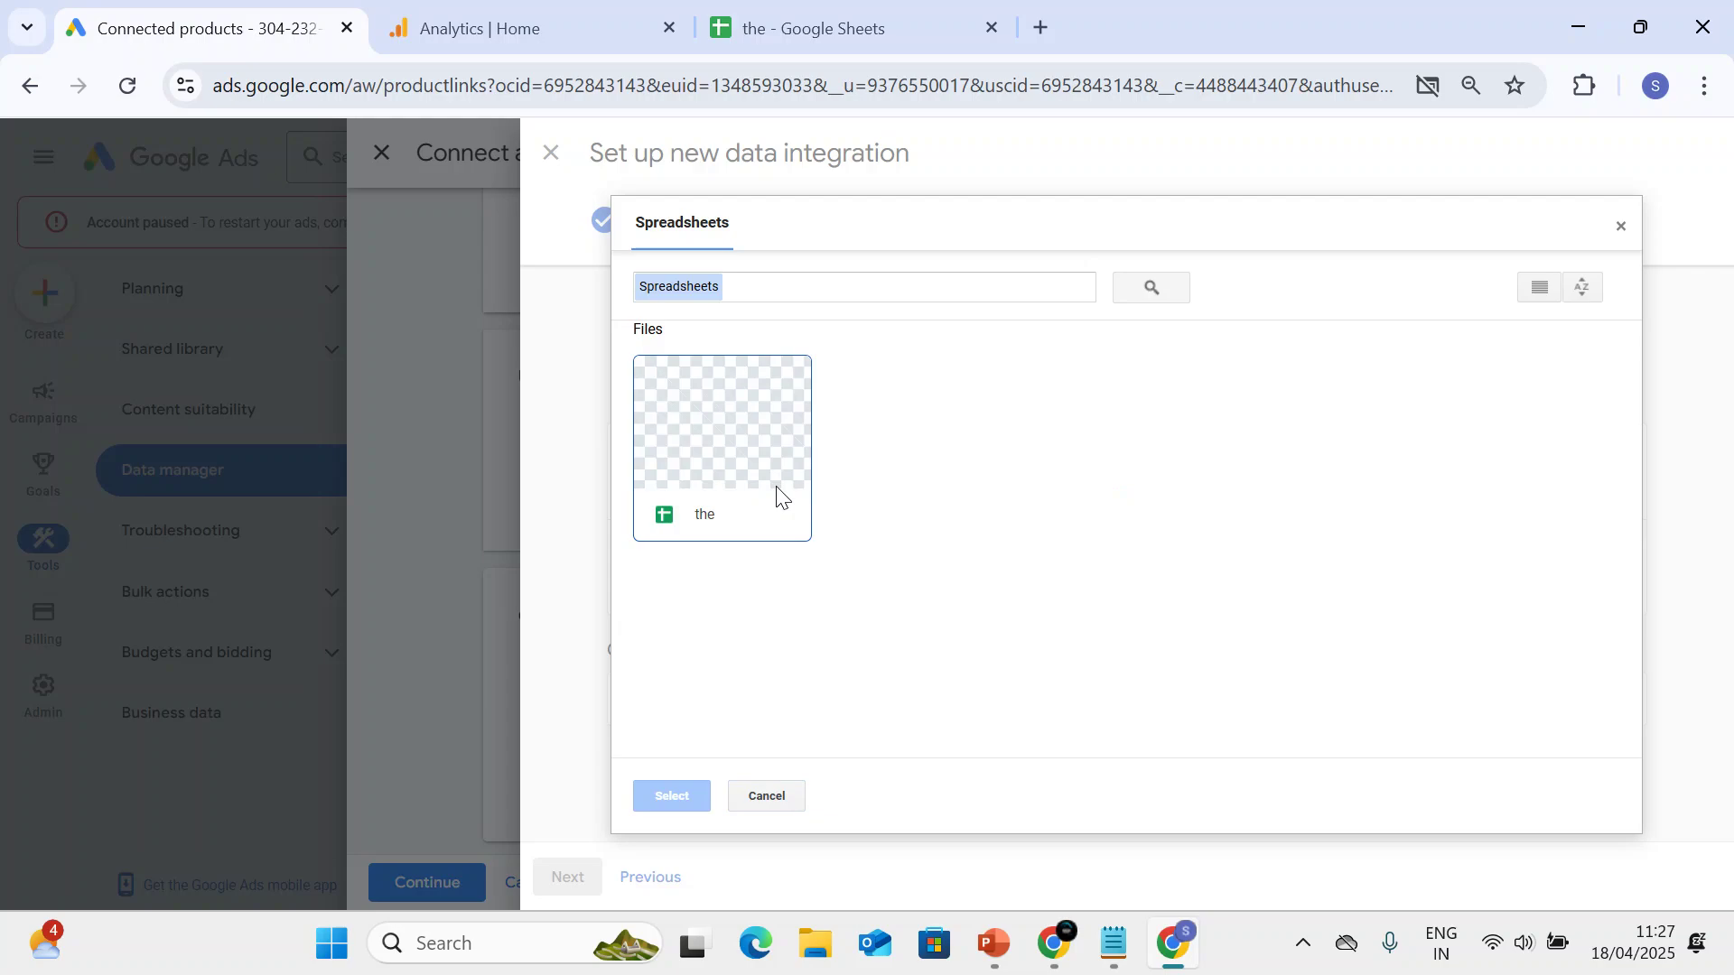
left_click(780, 499)
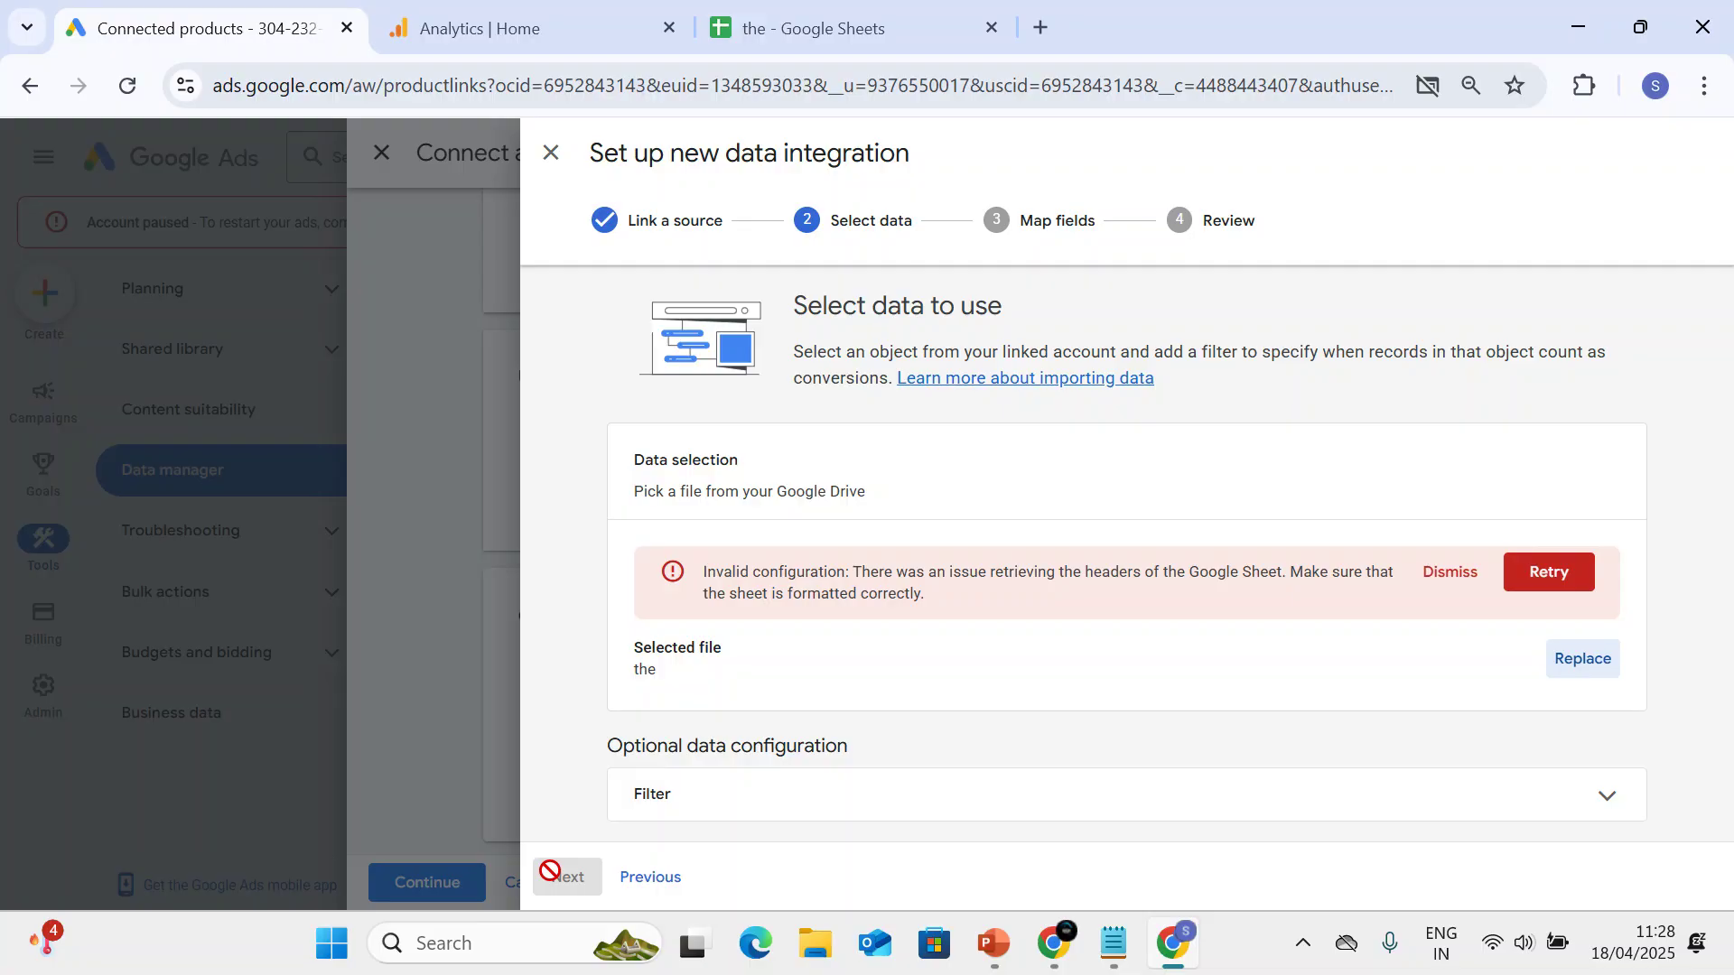
left_click(1065, 935)
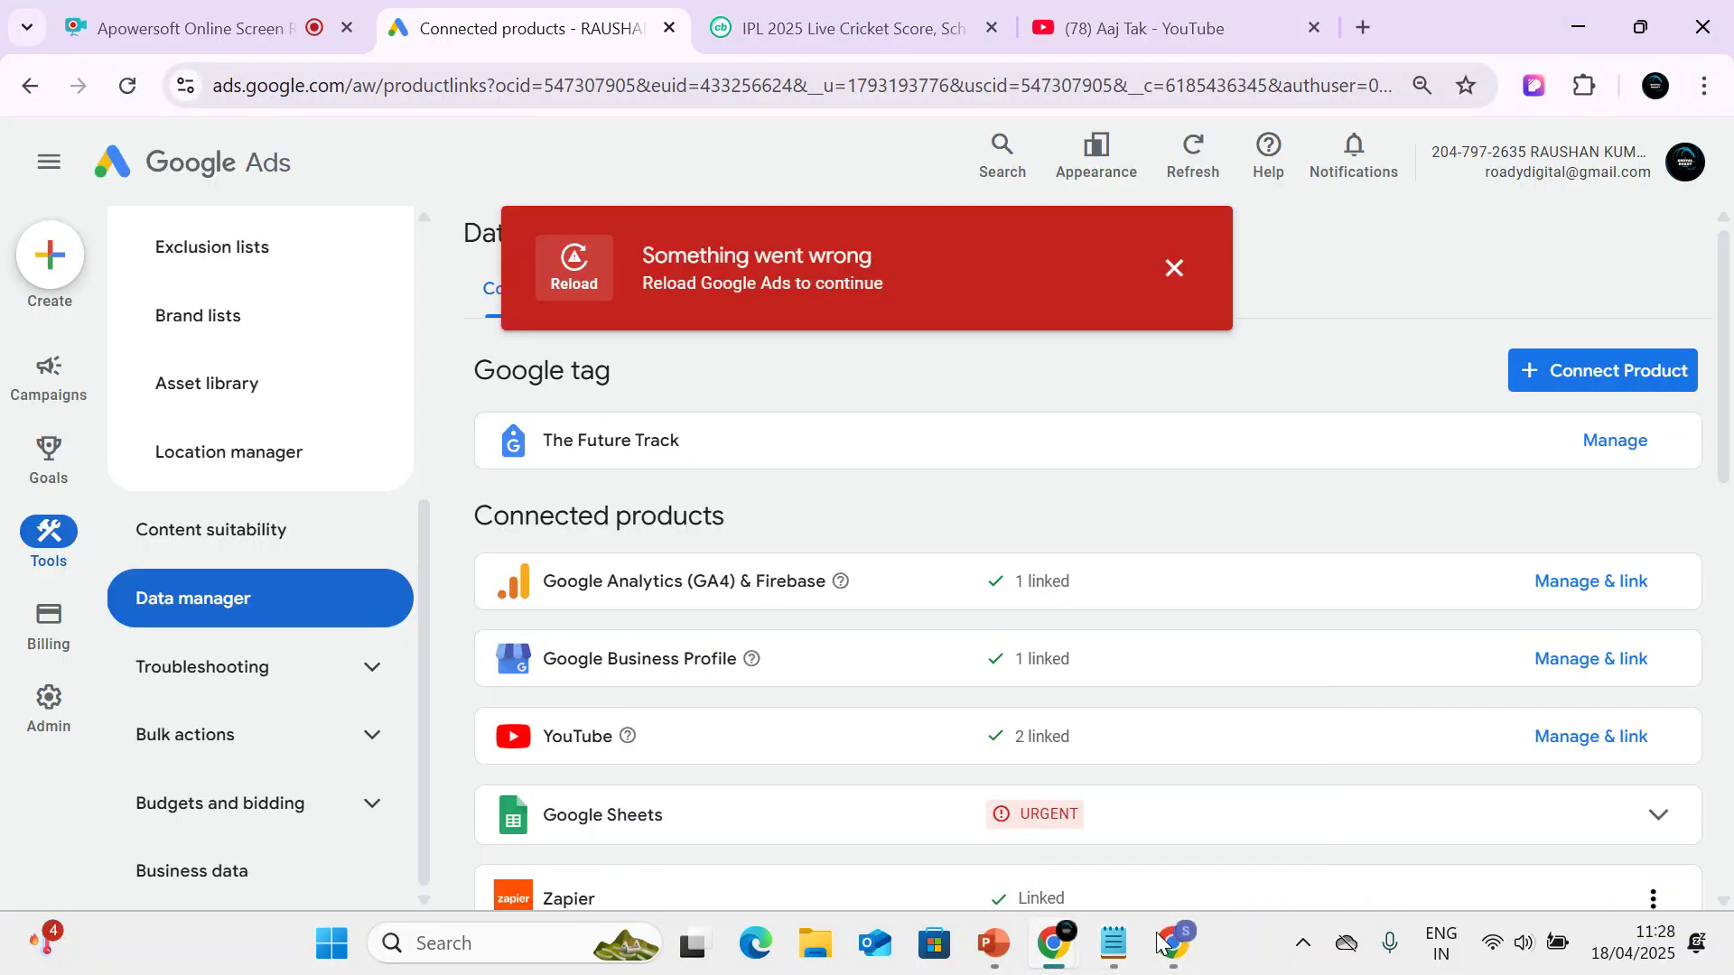
left_click(1159, 942)
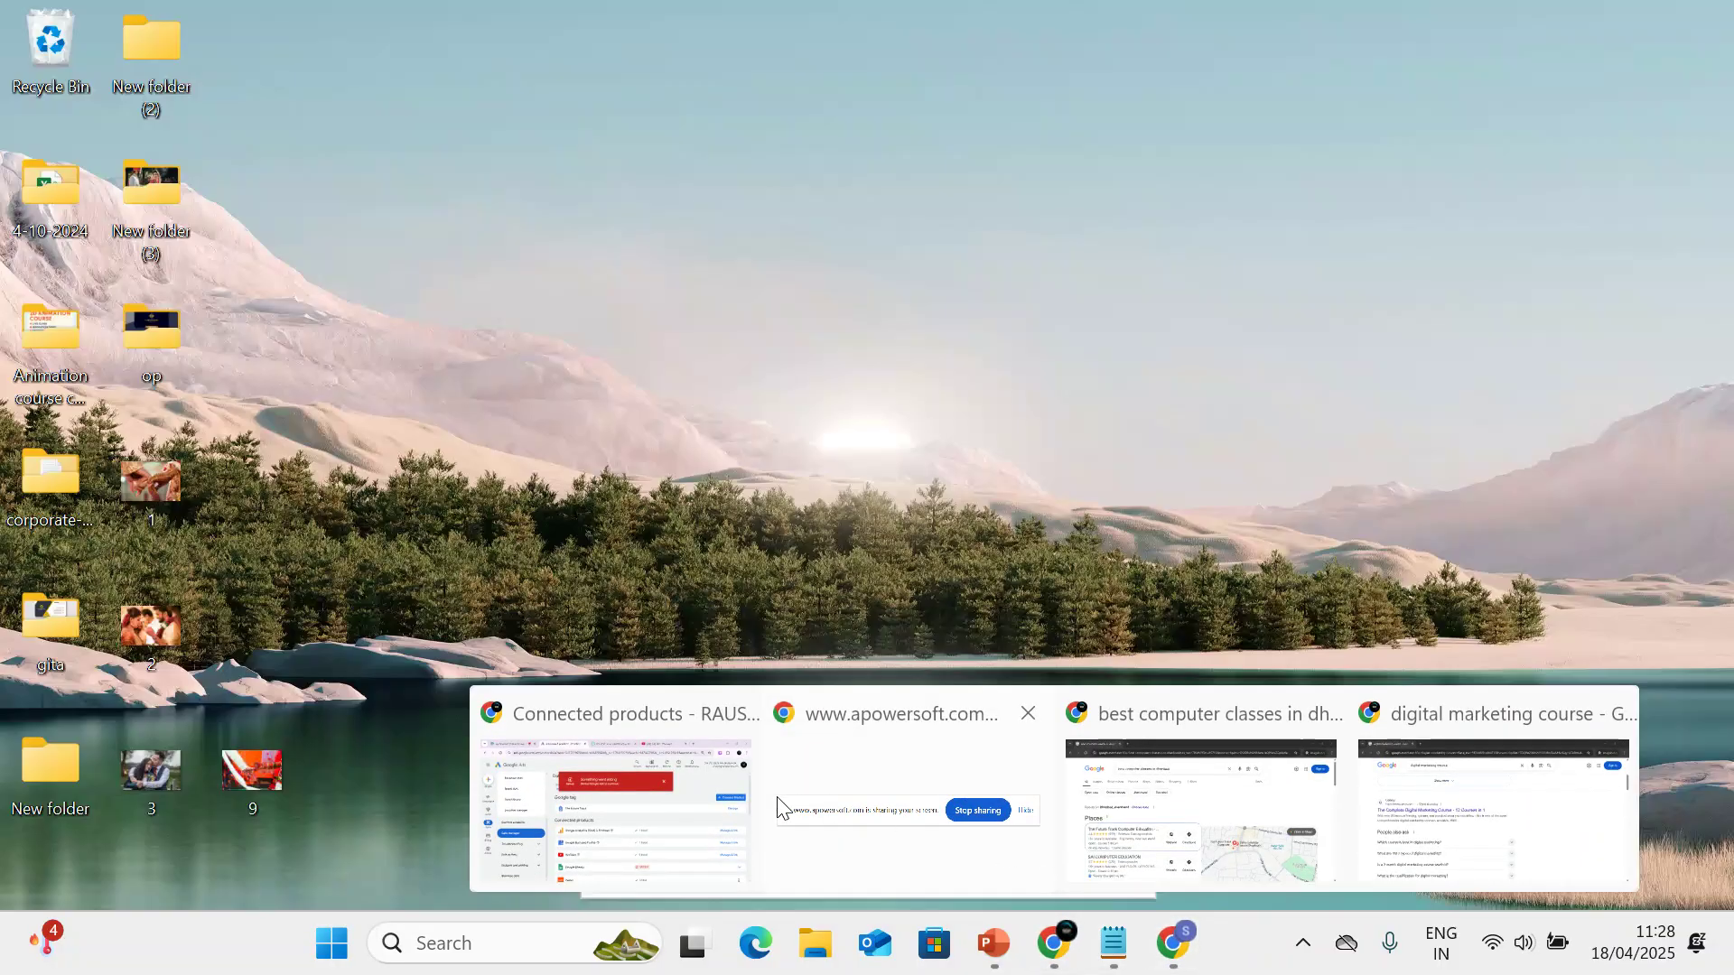
left_click(627, 793)
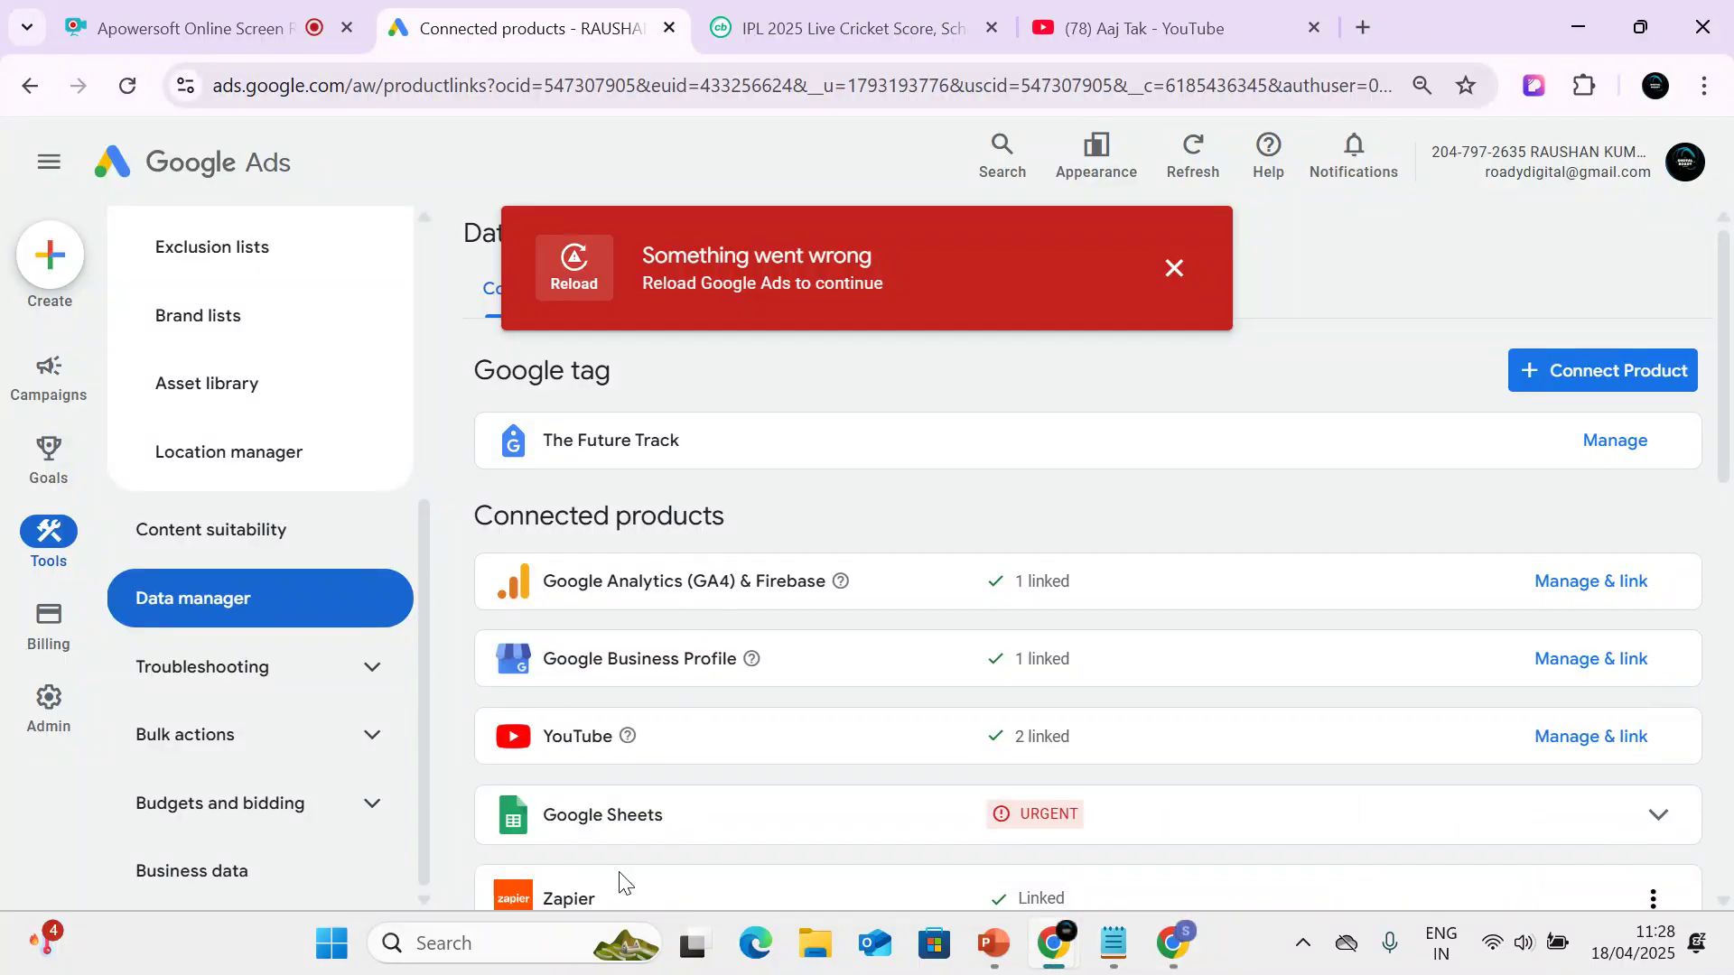
left_click(1109, 27)
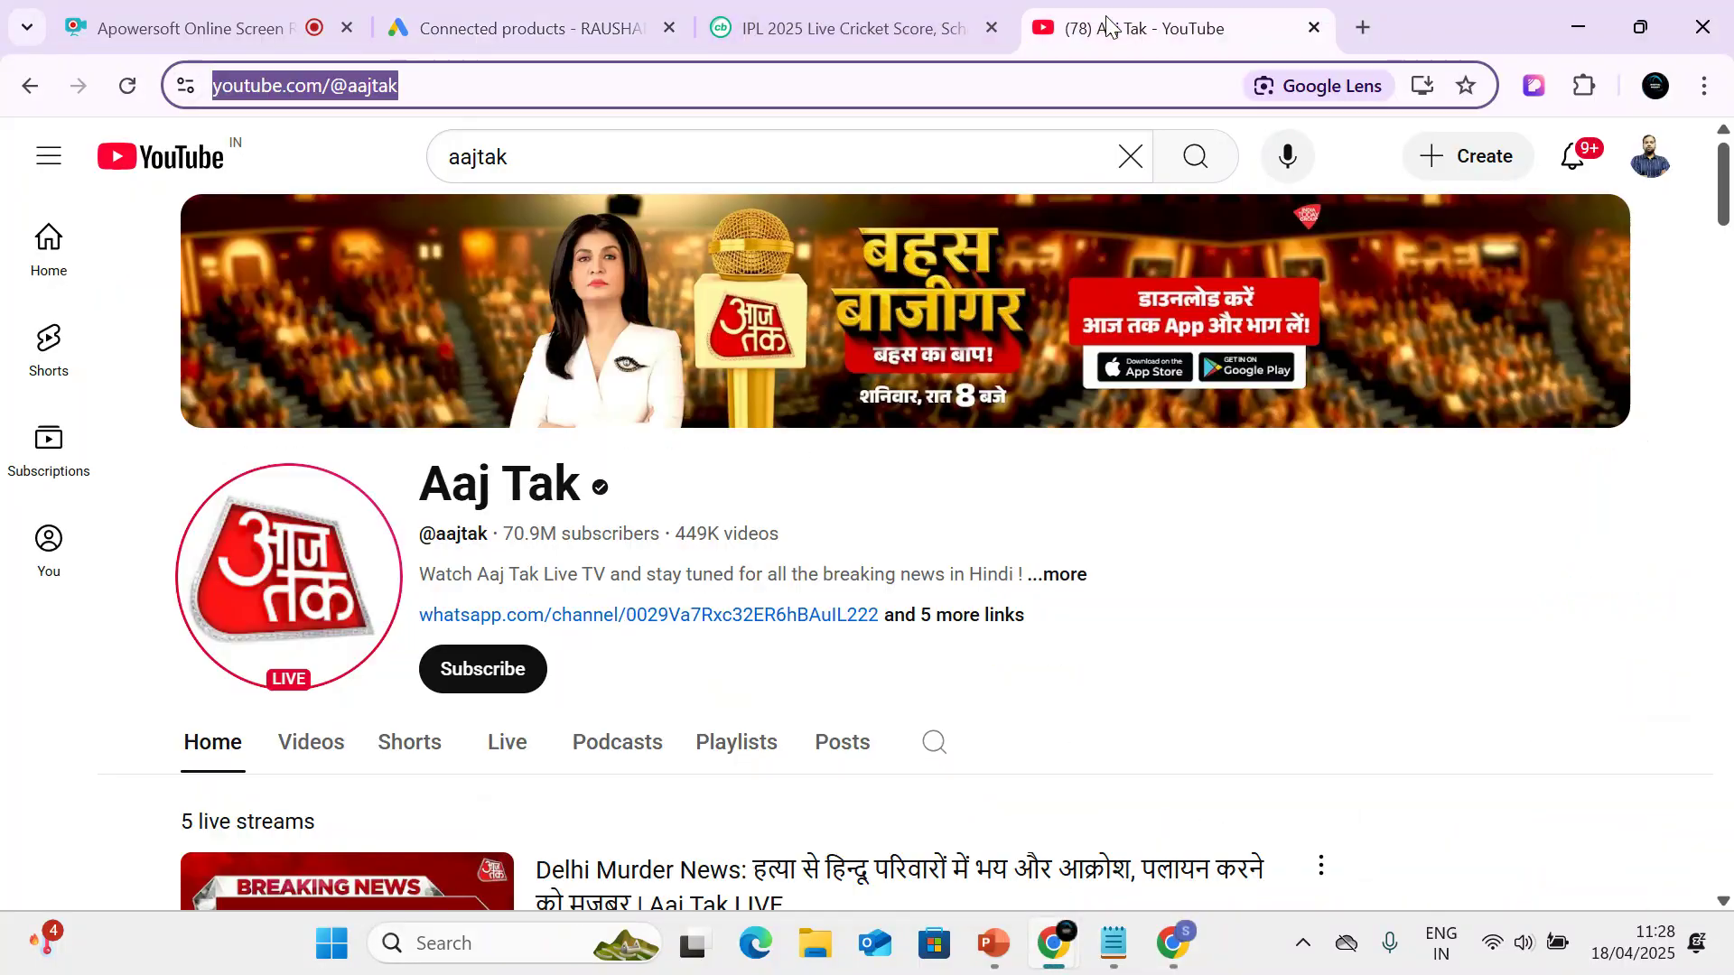
left_click(1172, 943)
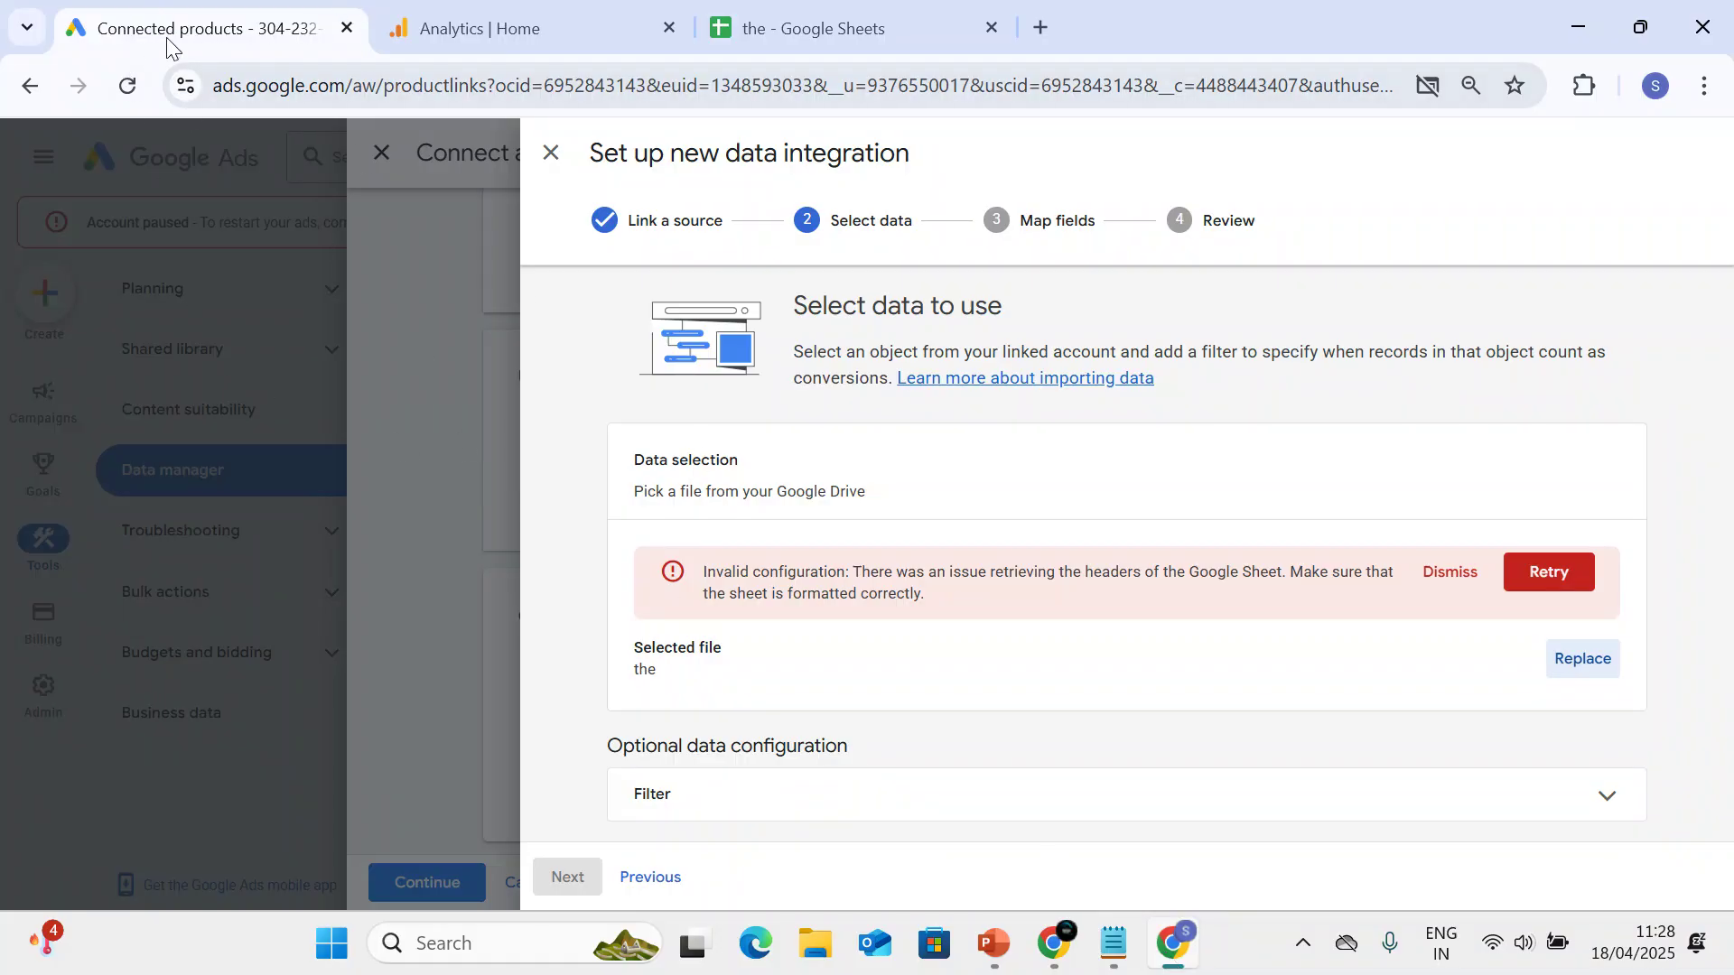
Go back to the source-linking stage of the data integration and switch to the other Chrome window with YouTube open.
left_click(650, 877)
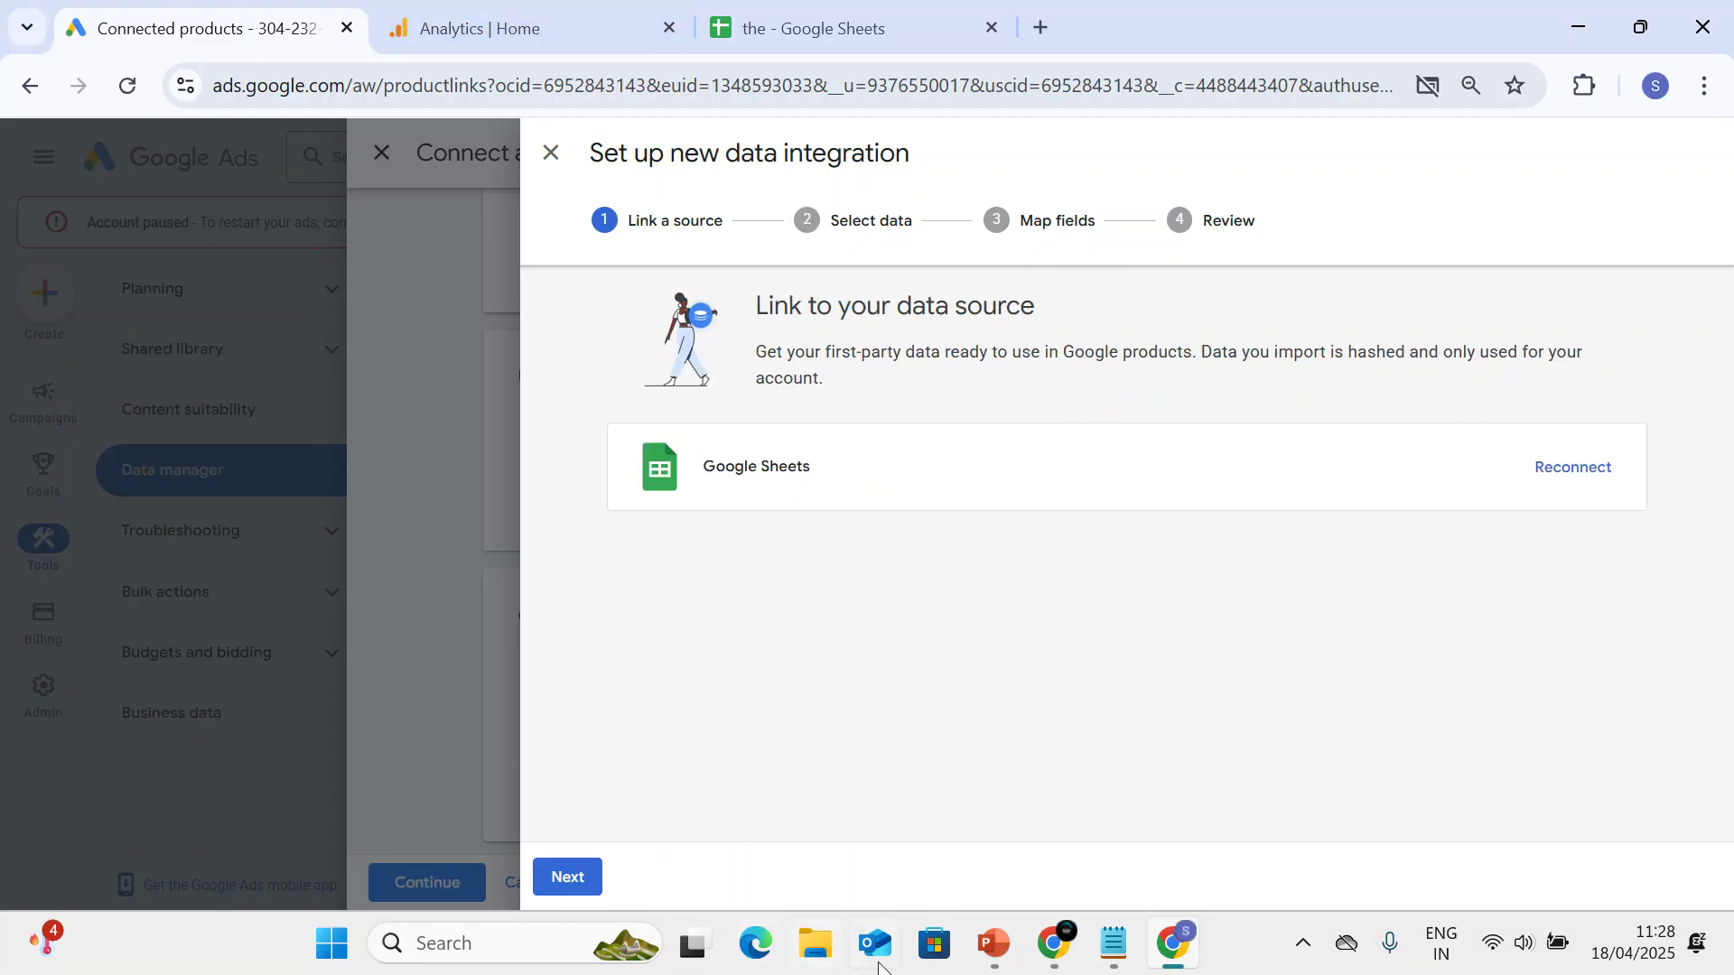
mouse_move(1053, 943)
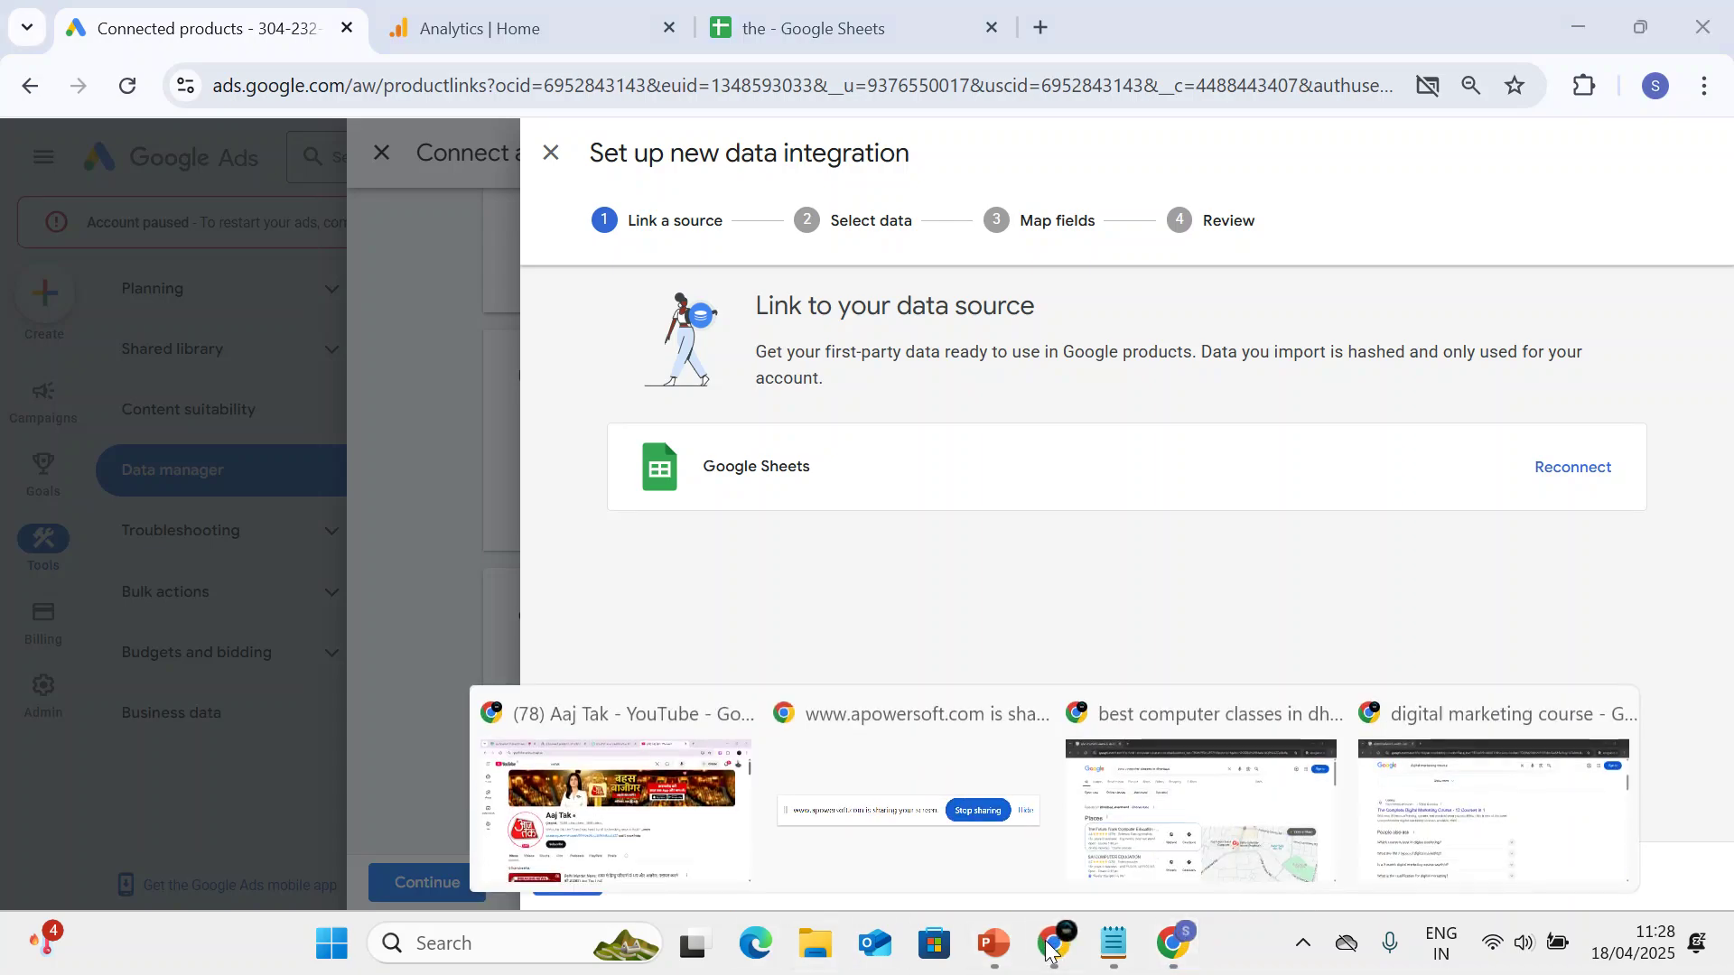
left_click(720, 841)
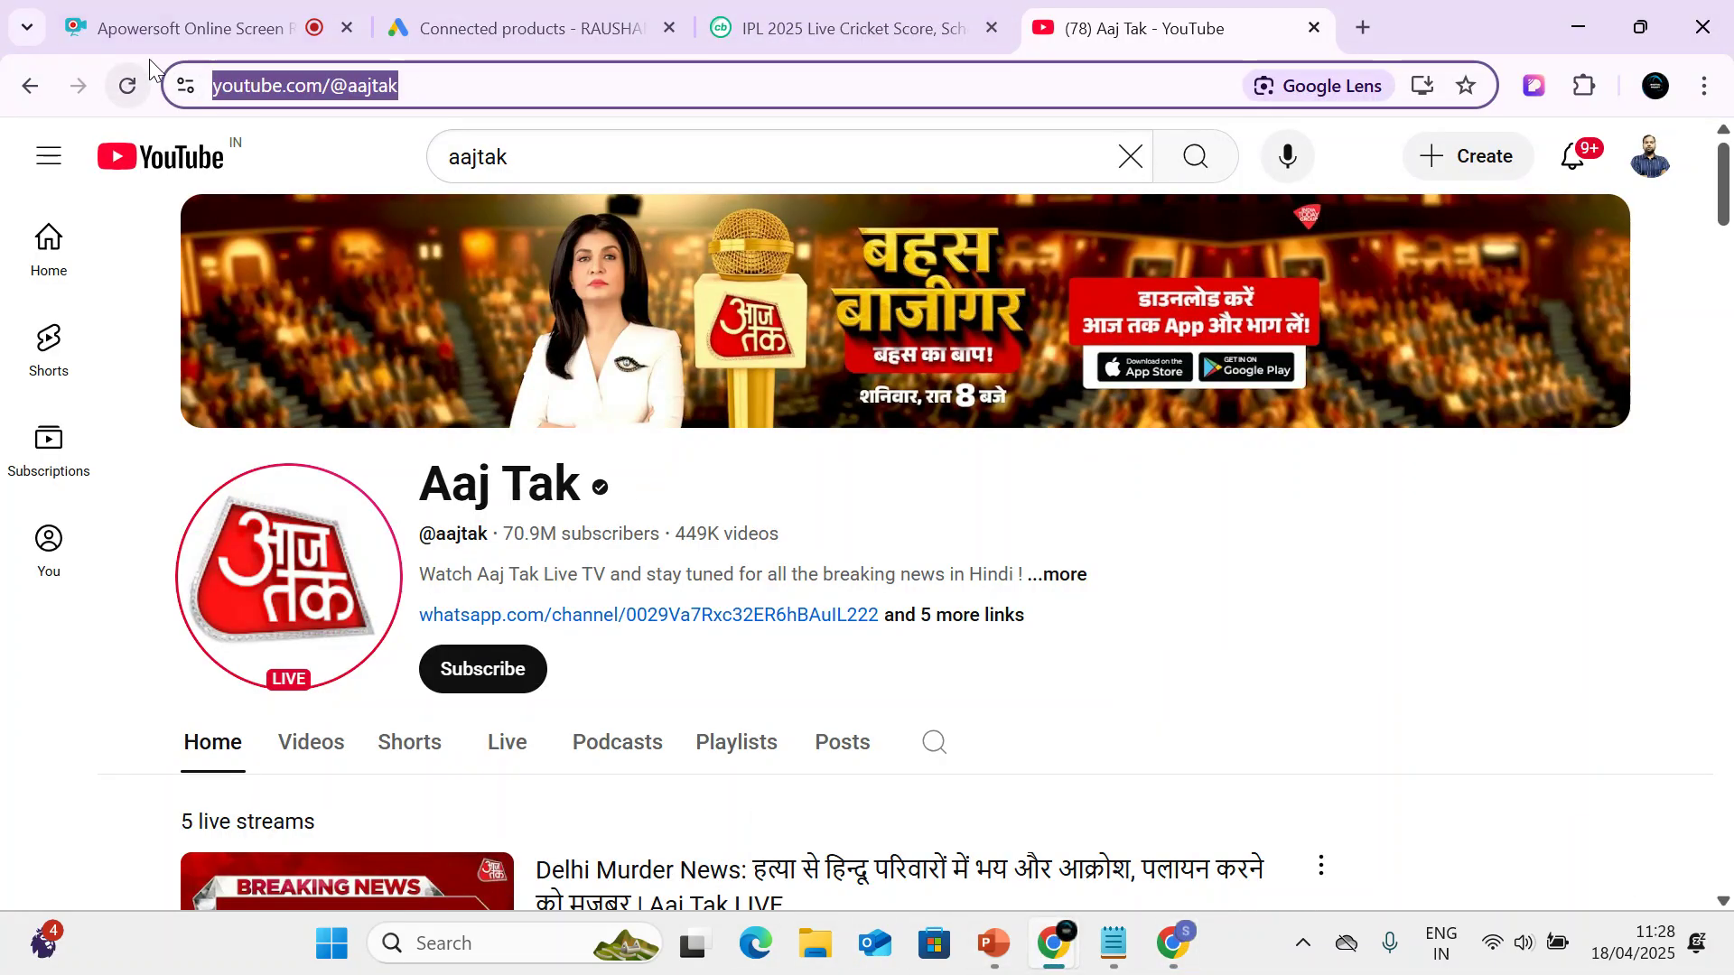